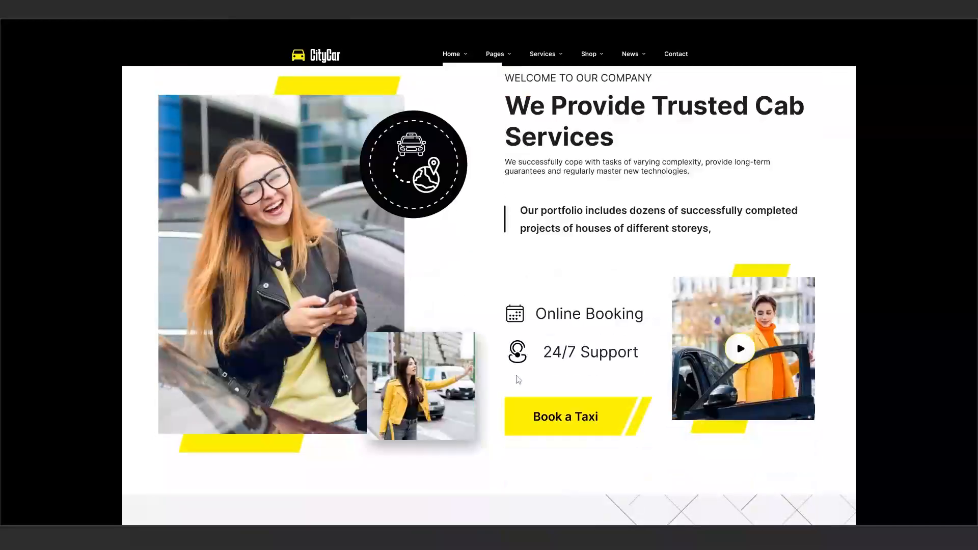
pyautogui.scroll(-10, 474, 343)
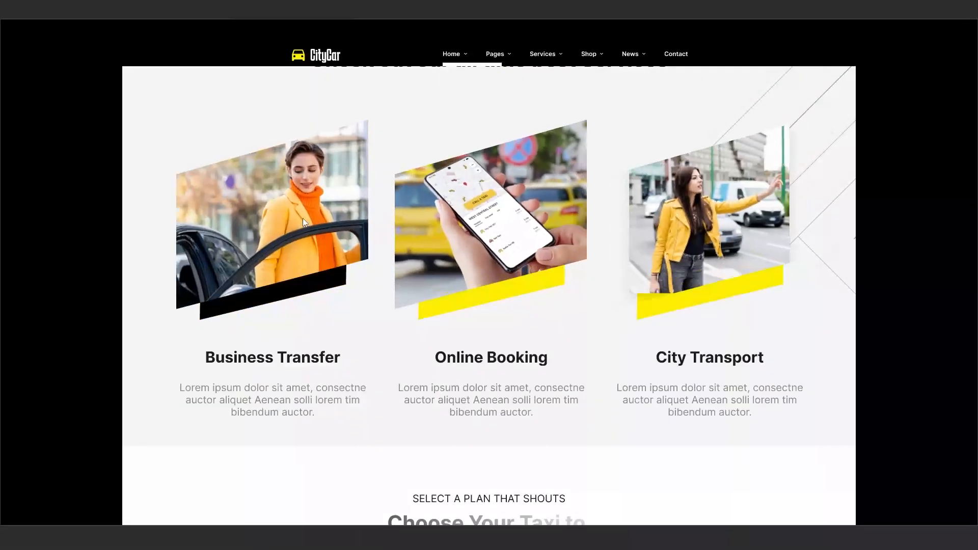
# Scroll through the running CityCar prototype's home page sections.
pyautogui.scroll(-9, 478, 310)
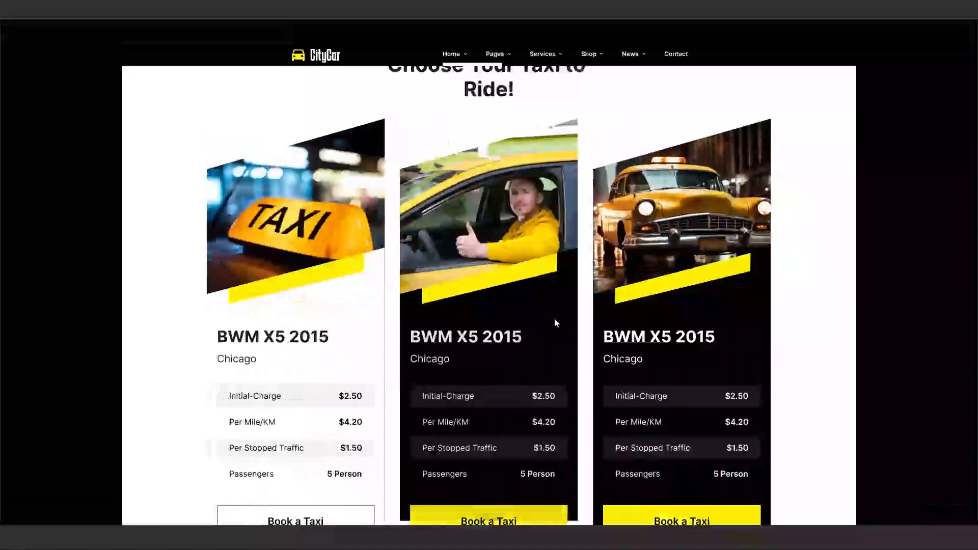
pyautogui.scroll(-3, 553, 320)
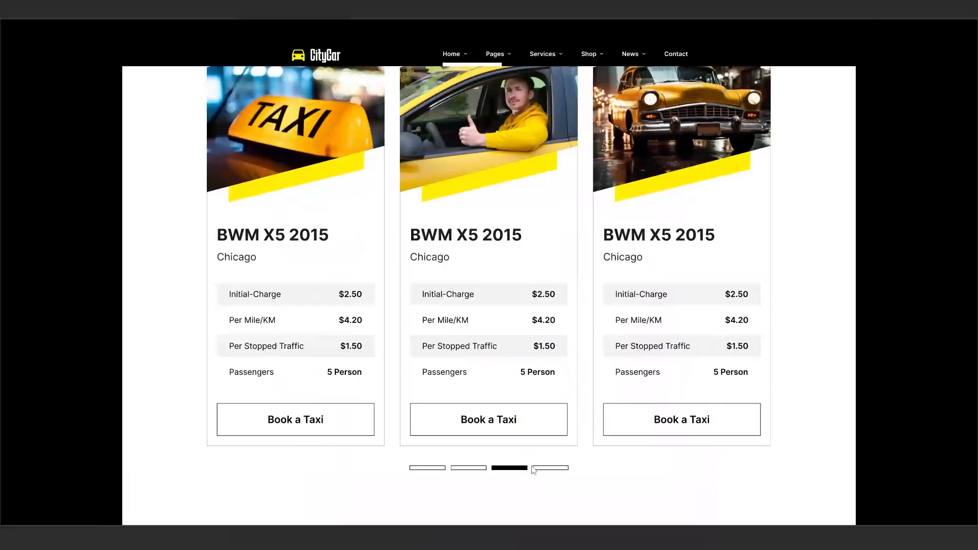
pyautogui.scroll(-5, 469, 410)
pyautogui.scroll(-3, 469, 403)
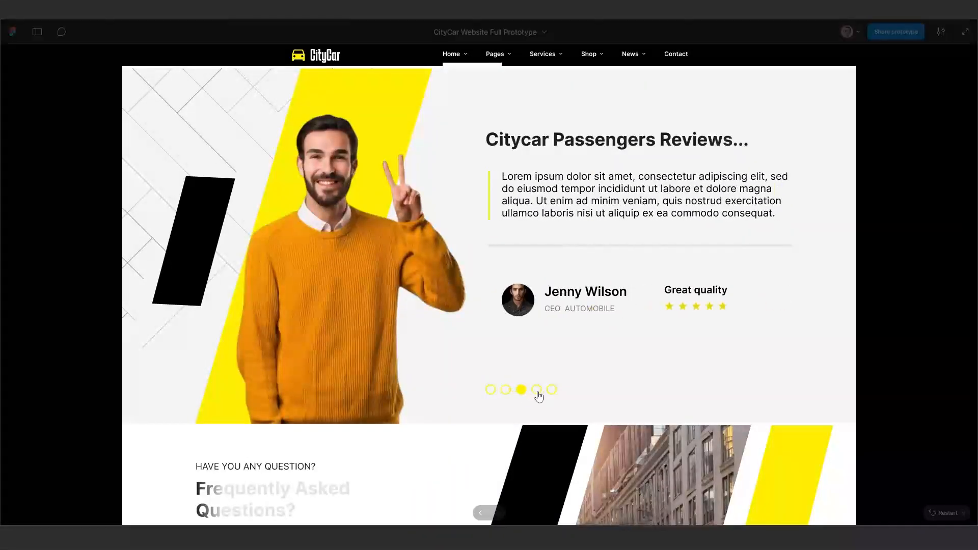
pyautogui.scroll(-3, 504, 387)
pyautogui.scroll(-4, 509, 384)
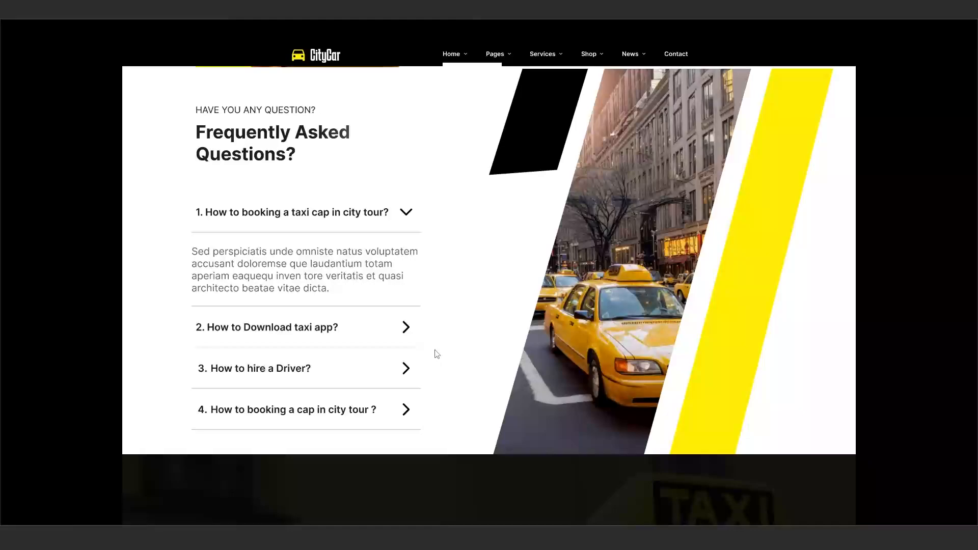
# Open the FAQ questions in the prototype and keep scrolling down the page.
pyautogui.click(330, 344)
pyautogui.click(336, 370)
pyautogui.click(342, 405)
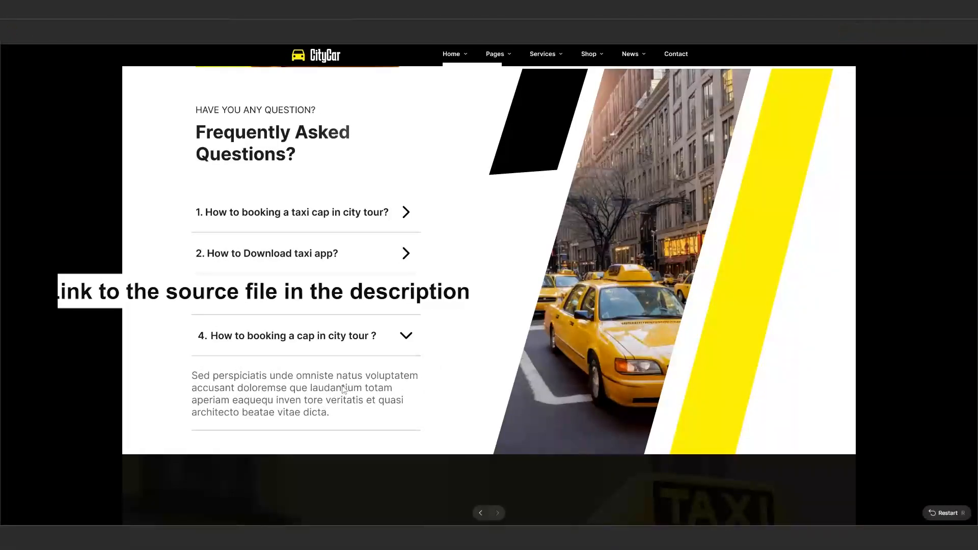
pyautogui.scroll(-4, 343, 384)
pyautogui.scroll(5, 344, 376)
pyautogui.scroll(-7, 346, 371)
pyautogui.scroll(6, 351, 371)
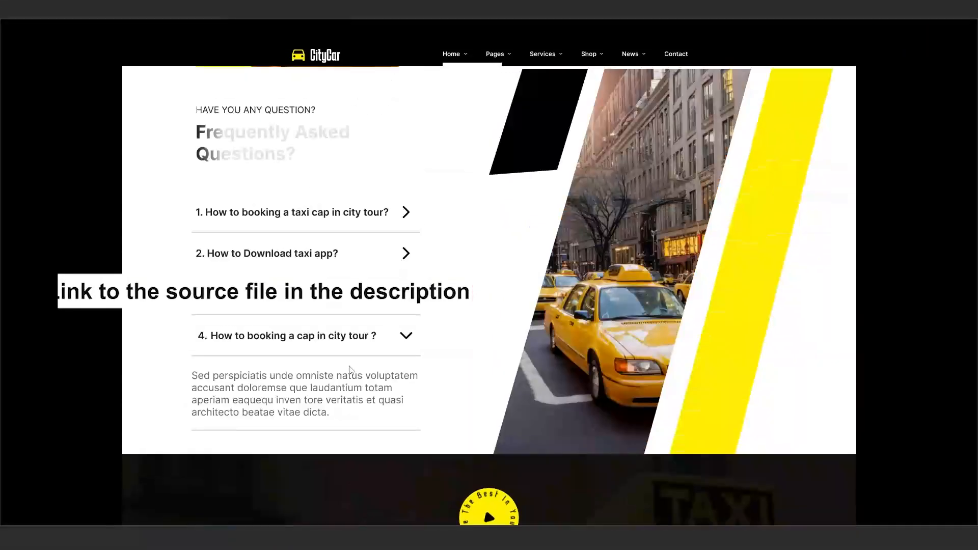
pyautogui.scroll(-11, 349, 369)
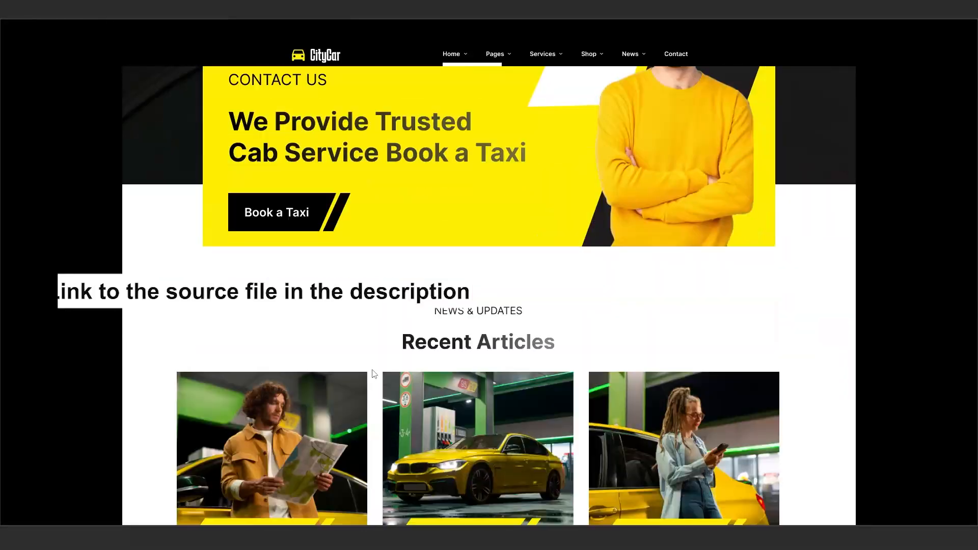
pyautogui.scroll(-4, 374, 375)
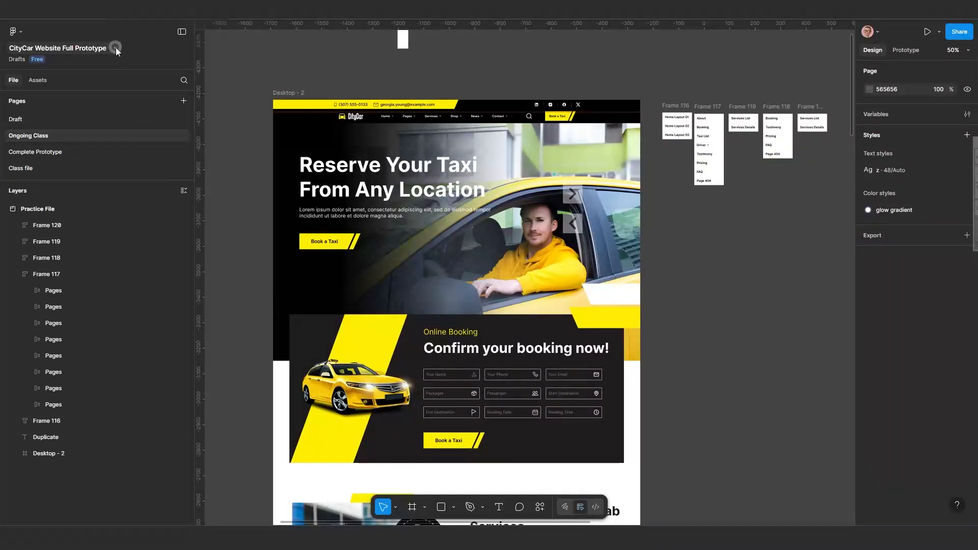
pyautogui.click(115, 48)
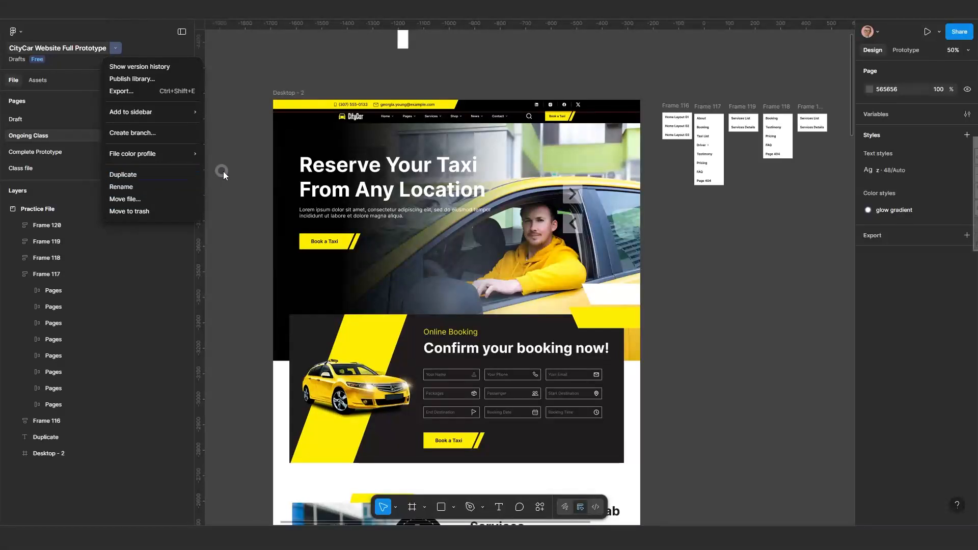
pyautogui.click(237, 171)
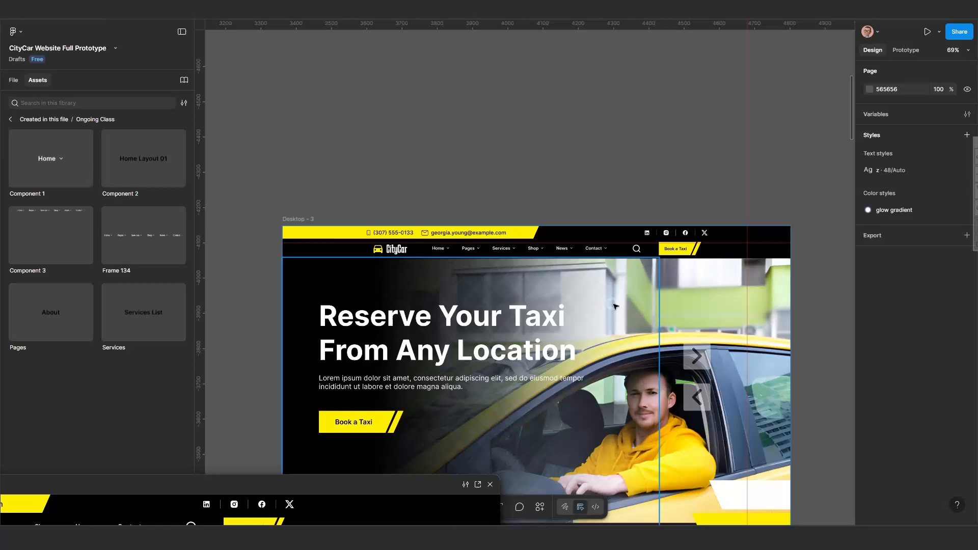
# Pull the navbar's search icon out of its frame onto the empty canvas above.
pyautogui.scroll(10, 547, 271)
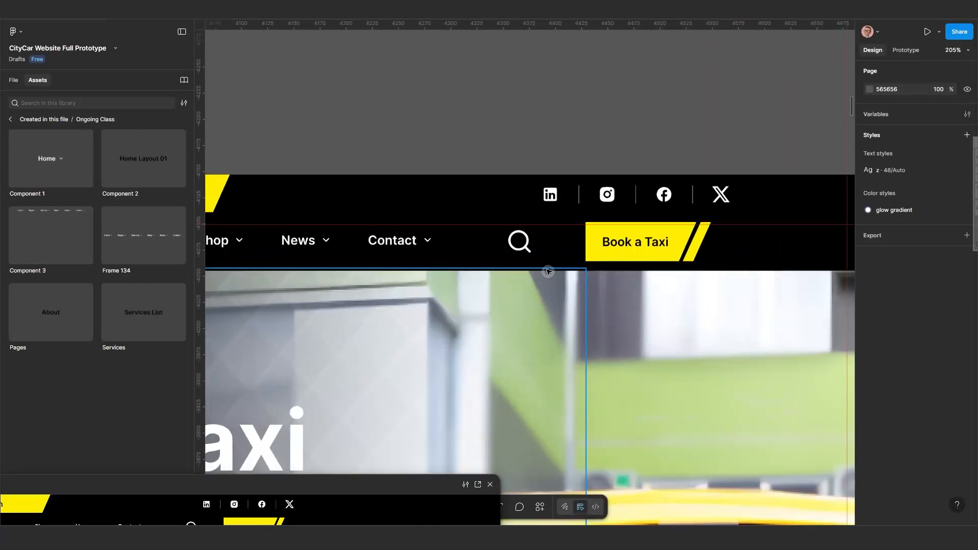
pyautogui.click(521, 240)
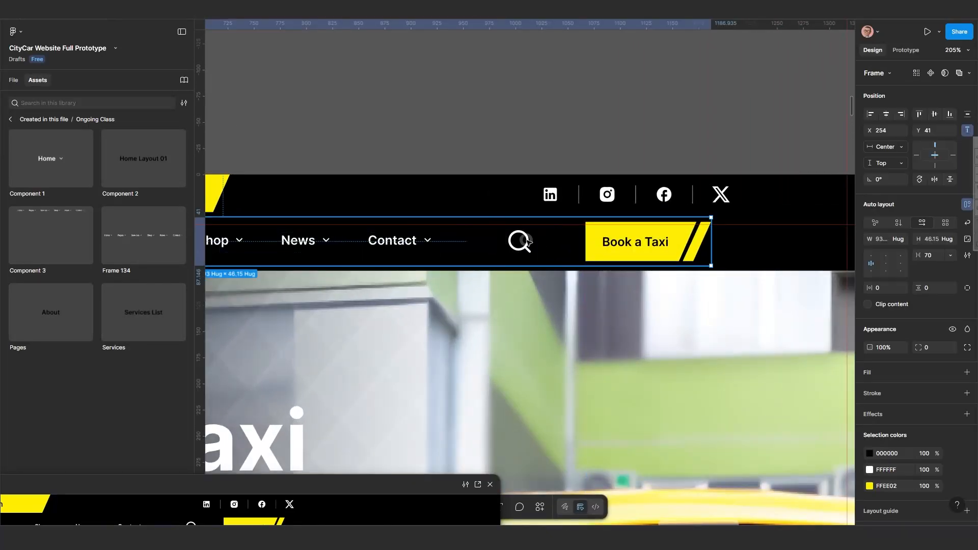
pyautogui.doubleClick(521, 241)
pyautogui.doubleClick(524, 243)
pyautogui.moveTo(525, 243); pyautogui.dragTo(539, 87)
# Turn the search icon into a component and add a second variant.
pyautogui.scroll(4, 602, 163)
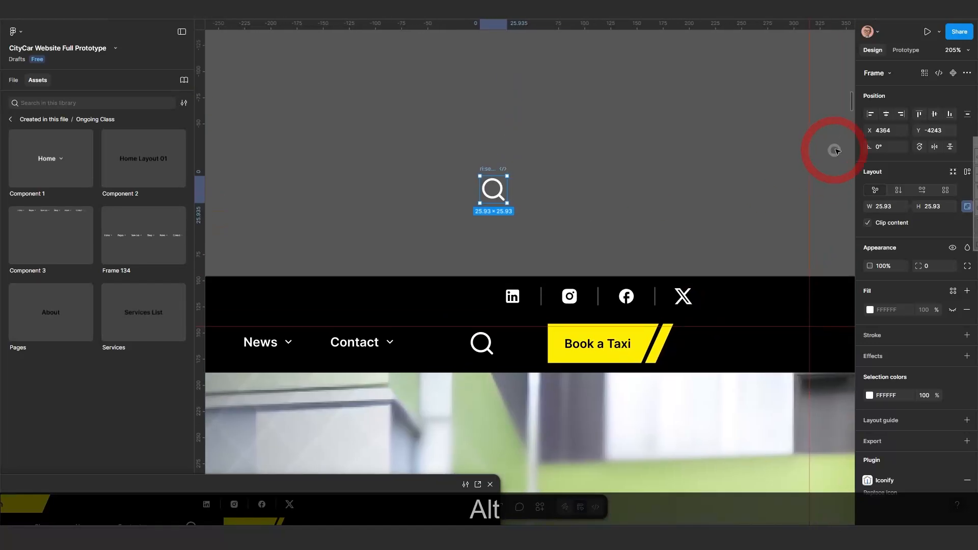
pyautogui.click(951, 73)
pyautogui.click(939, 73)
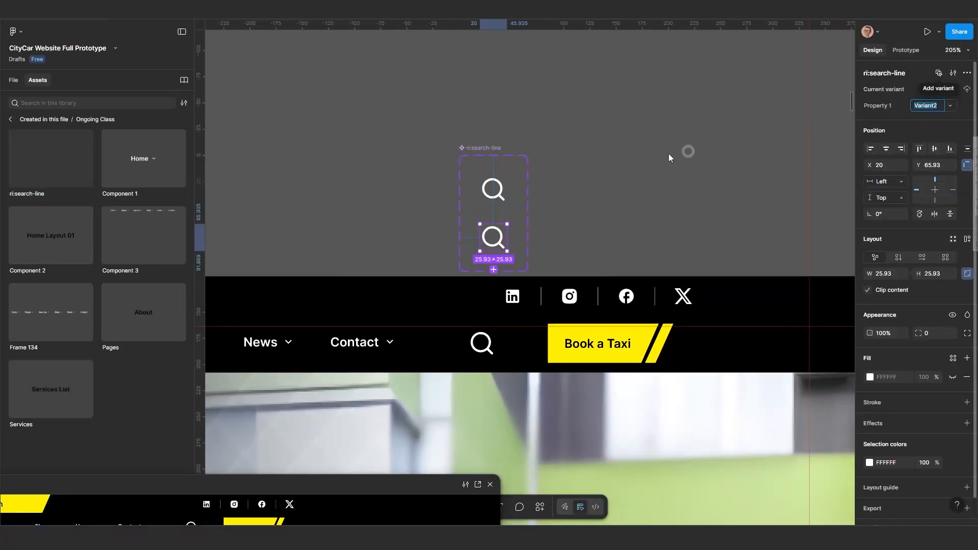
# Set the second variant's search icon colour to yellow FFEE02.
pyautogui.moveTo(487, 148); pyautogui.dragTo(596, 105)
pyautogui.click(607, 202)
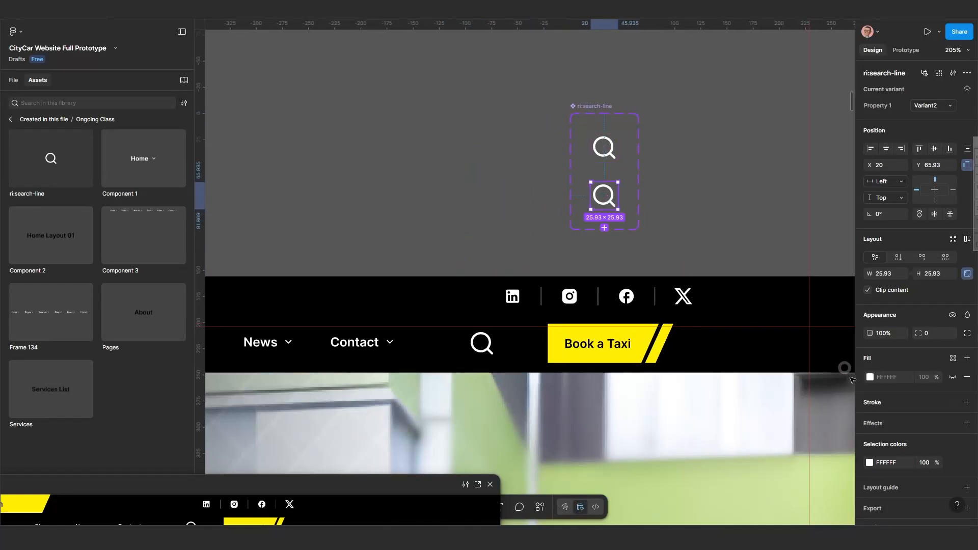
pyautogui.click(870, 463)
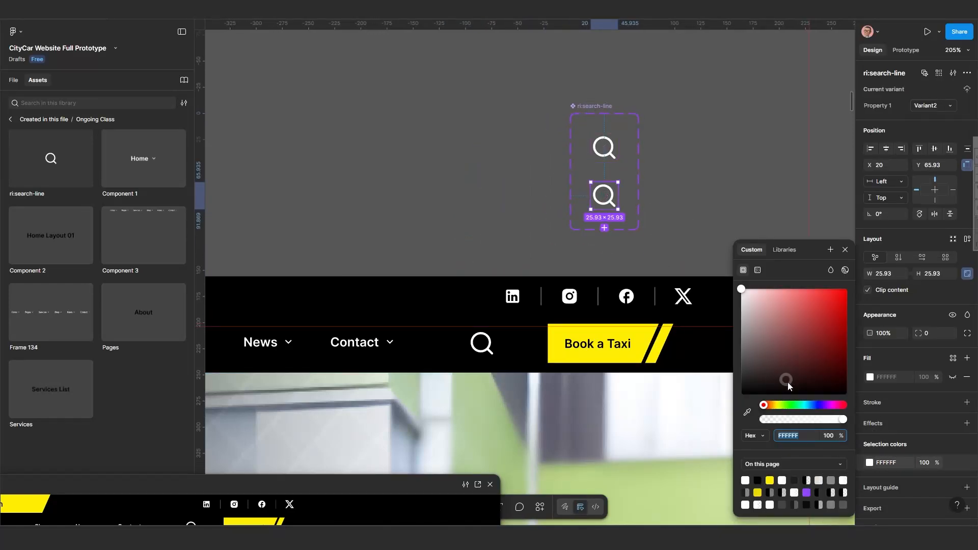
pyautogui.click(770, 480)
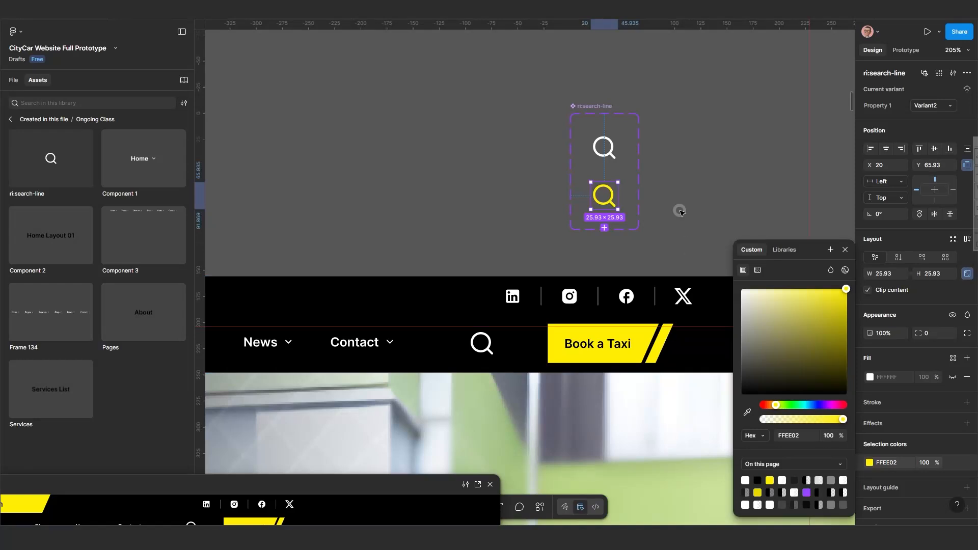
# Replace the navbar's search icon with an instance of the default search-line variant.
pyautogui.click(609, 146)
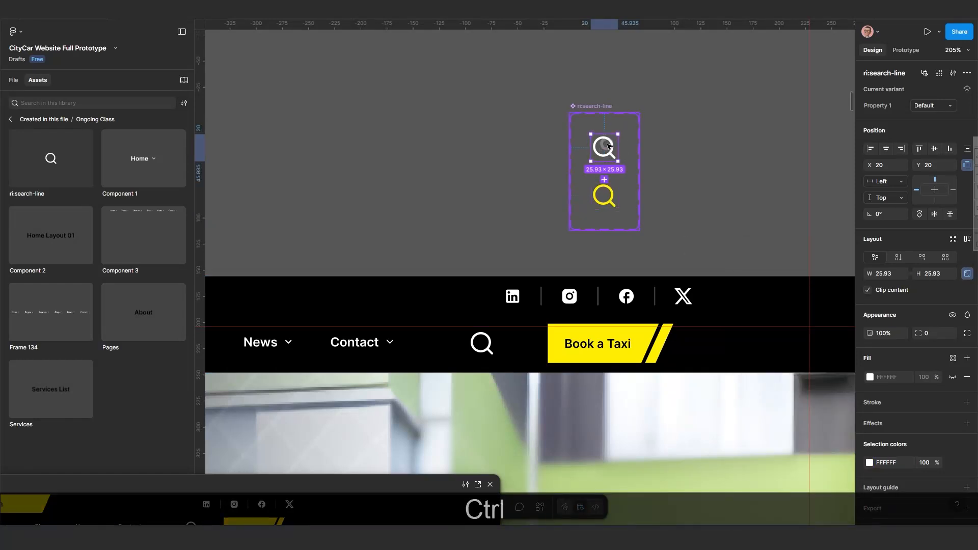
pyautogui.doubleClick(478, 348)
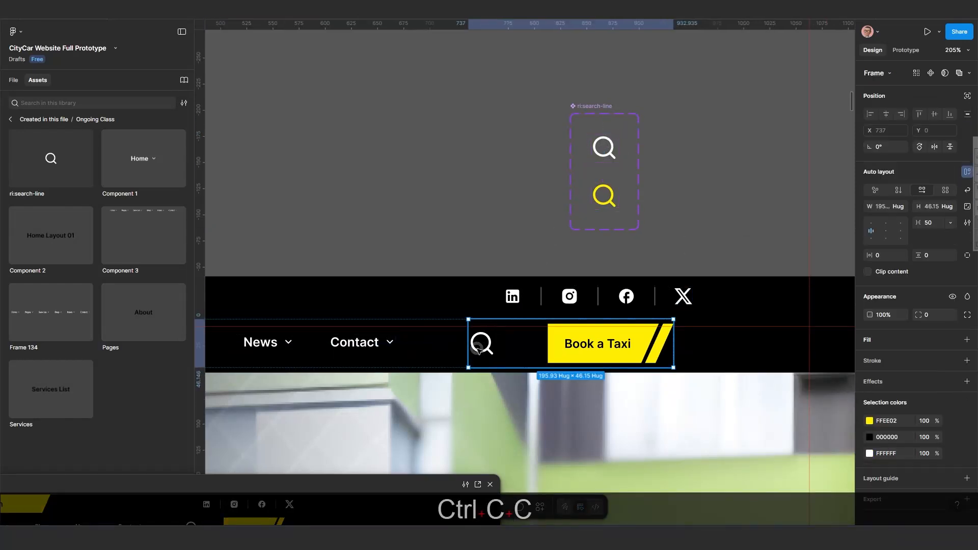
pyautogui.click(482, 346)
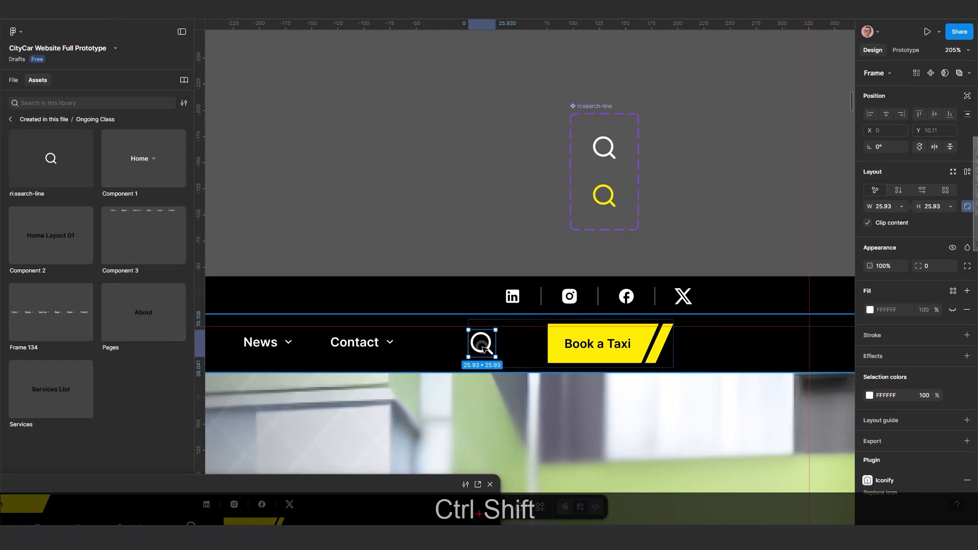
pyautogui.hotkey('ctrl', 'shift', 'r')
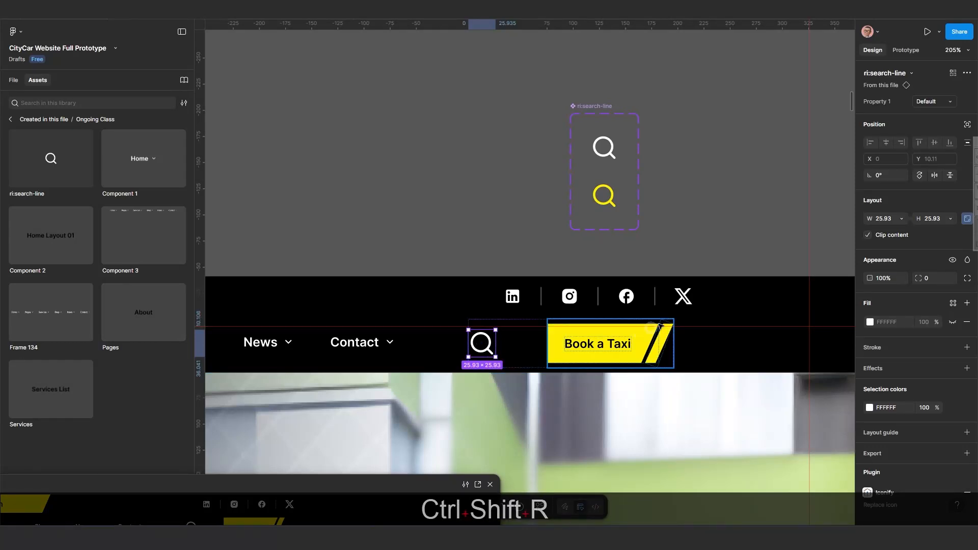
# Cut the search-line component set and paste it into the Component section.
pyautogui.scroll(-5, 661, 326)
pyautogui.click(495, 223)
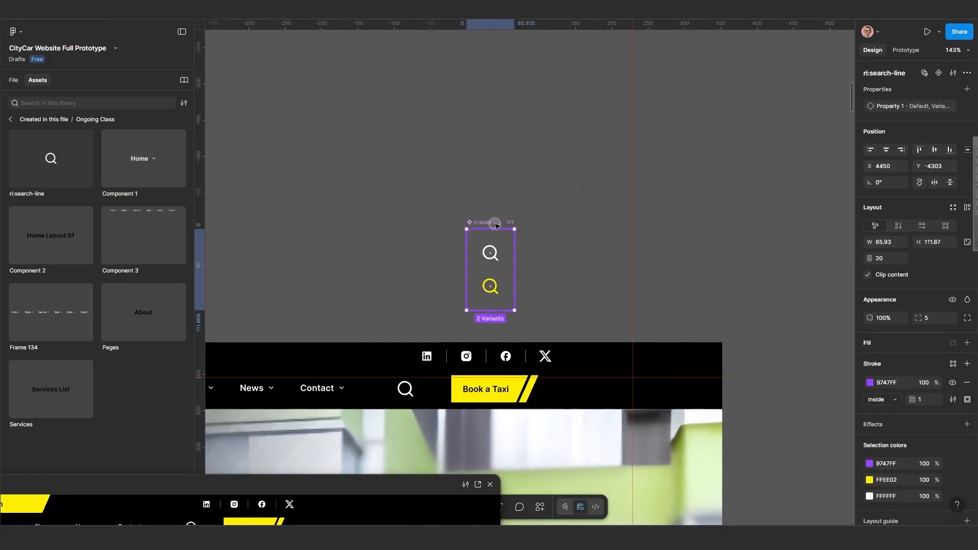
pyautogui.hotkey('ctrl', 'x')
pyautogui.scroll(-2, 625, 277)
pyautogui.scroll(-10, 624, 276)
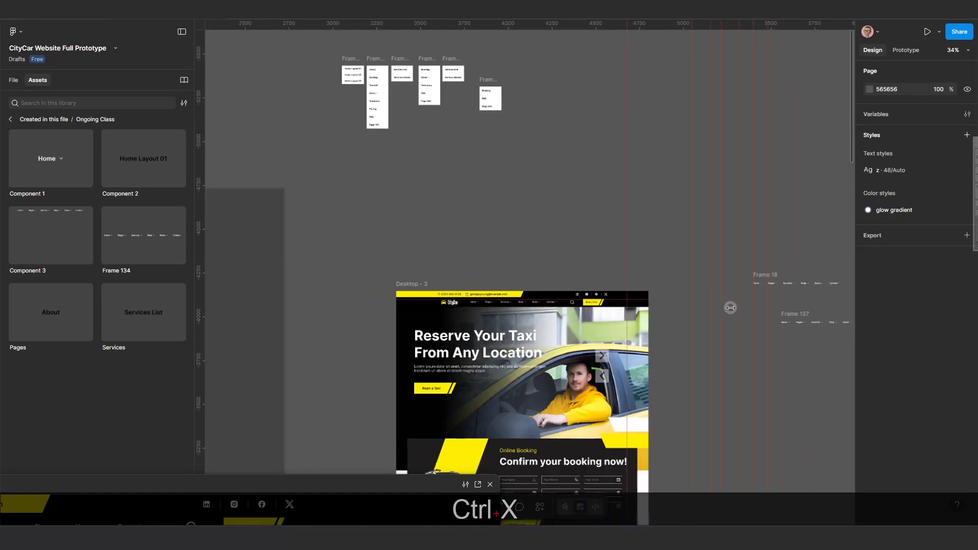
pyautogui.moveTo(739, 343); pyautogui.dragTo(466, 310)
pyautogui.scroll(-6, 666, 325)
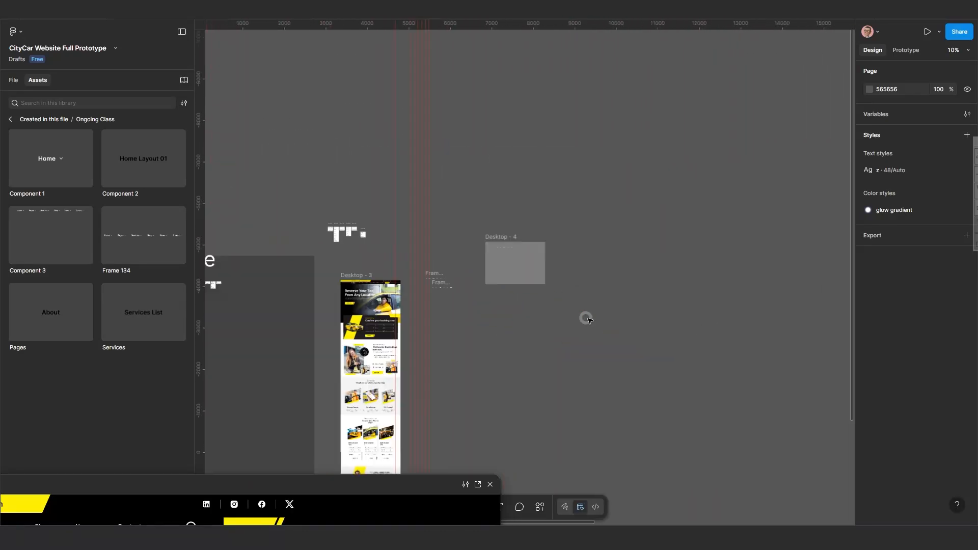
pyautogui.hscroll(3, 668, 285)
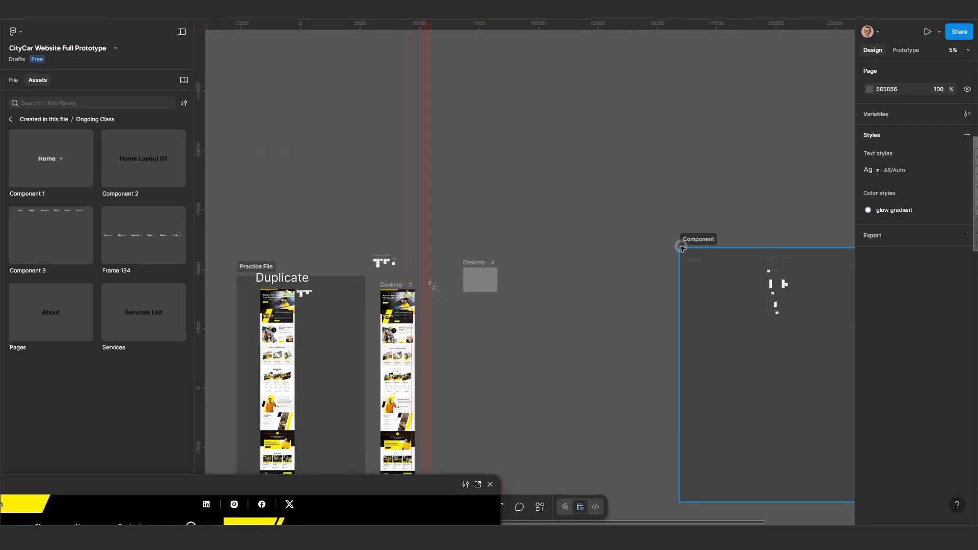
pyautogui.moveTo(698, 239); pyautogui.dragTo(599, 158)
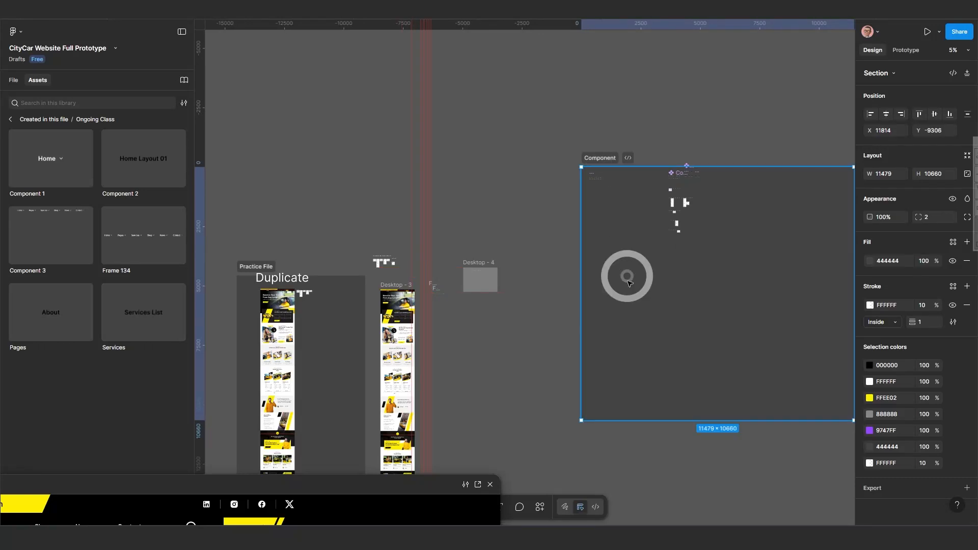
pyautogui.hotkey('ctrl', 'v')
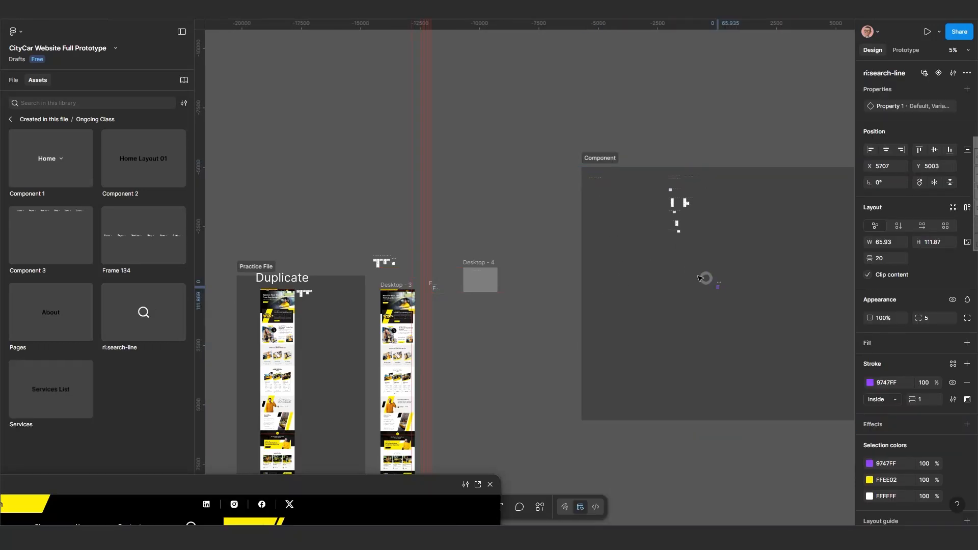
pyautogui.moveTo(700, 278); pyautogui.dragTo(645, 178)
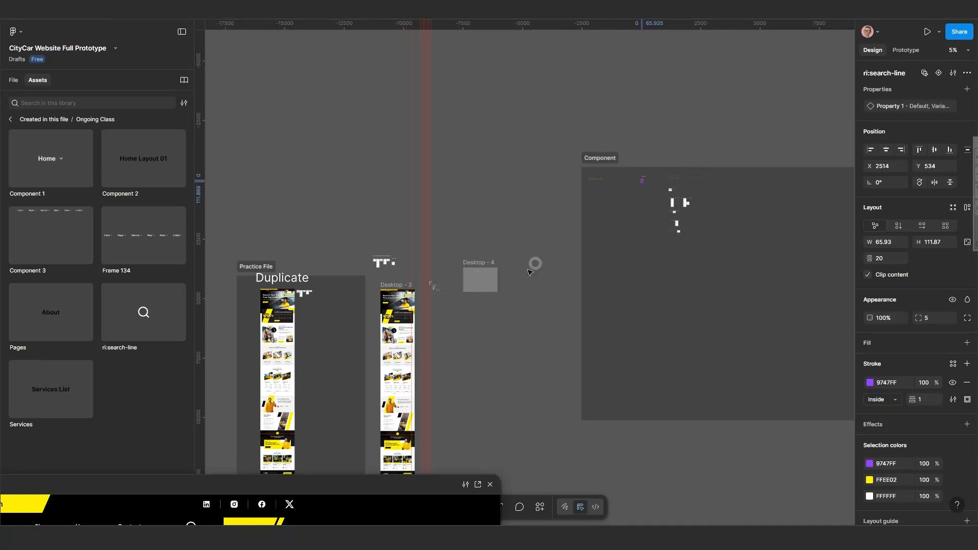
# Add a prototype interaction on the default variant that changes to Variant2 on click.
pyautogui.scroll(8, 434, 270)
pyautogui.scroll(-3, 680, 312)
pyautogui.scroll(-2, 726, 306)
pyautogui.hscroll(10, 642, 306)
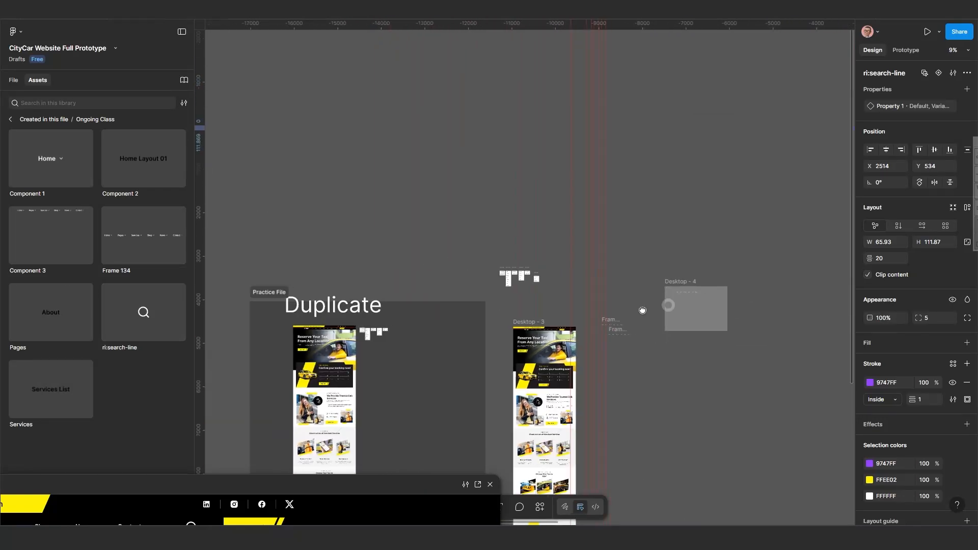
pyautogui.scroll(5, 594, 277)
pyautogui.scroll(15, 614, 294)
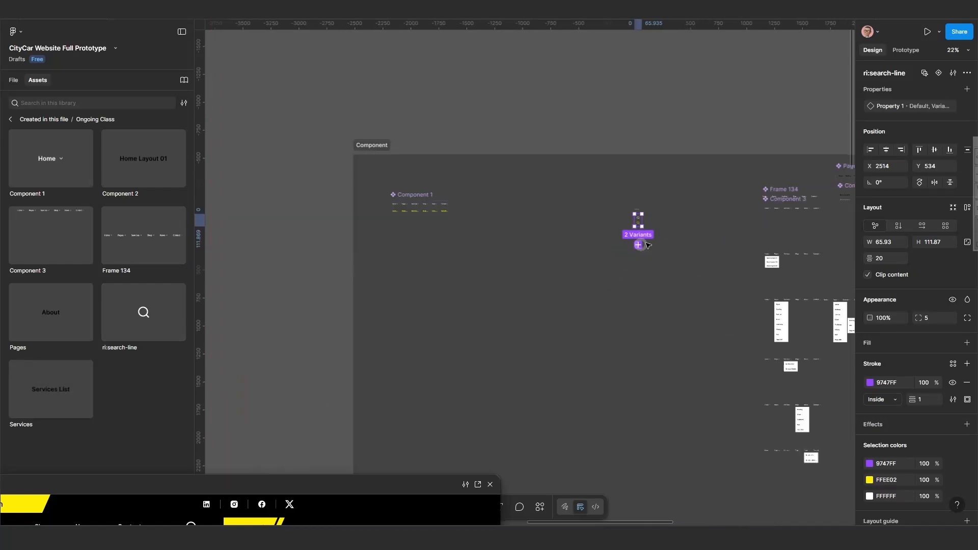
pyautogui.scroll(2, 622, 215)
pyautogui.moveTo(622, 216); pyautogui.dragTo(583, 296)
pyautogui.click(806, 122)
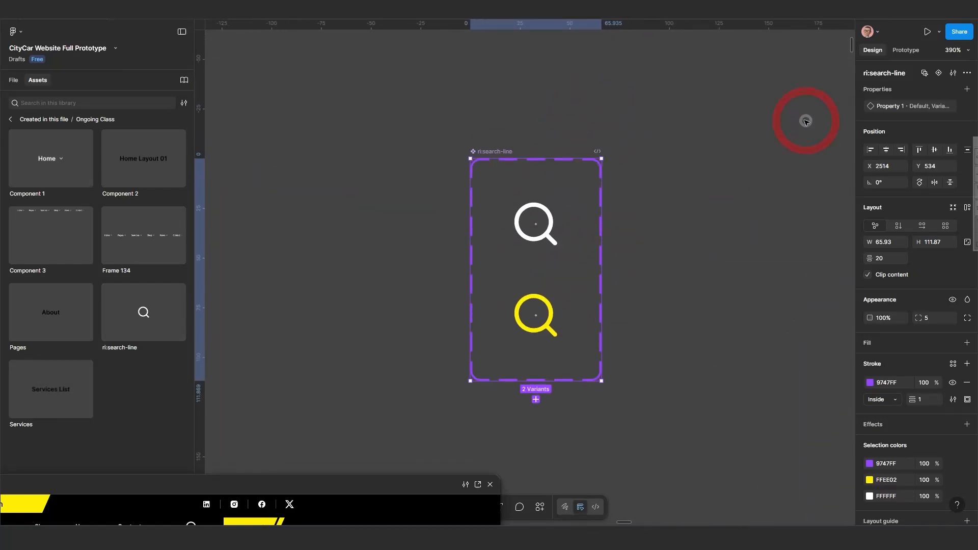
pyautogui.click(906, 50)
pyautogui.click(555, 220)
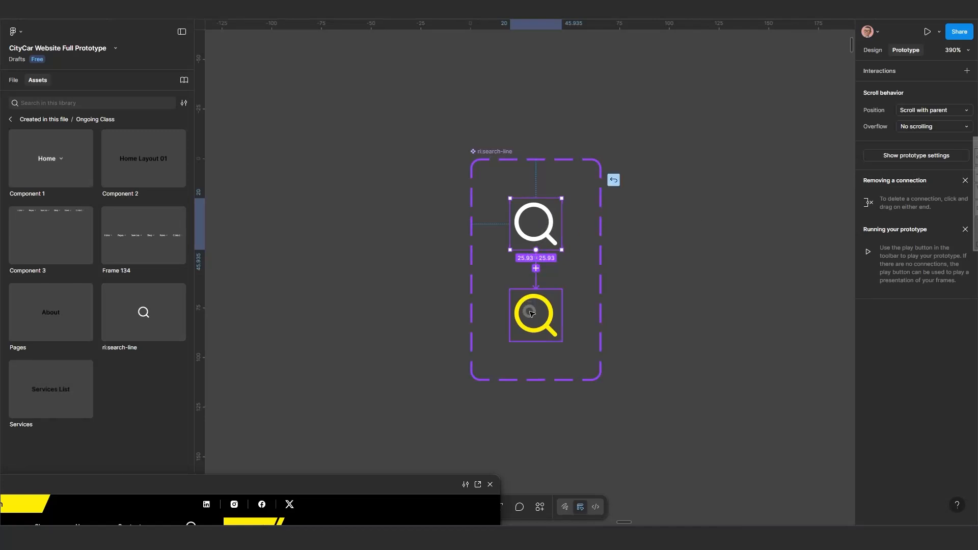
pyautogui.moveTo(532, 314); pyautogui.dragTo(533, 311)
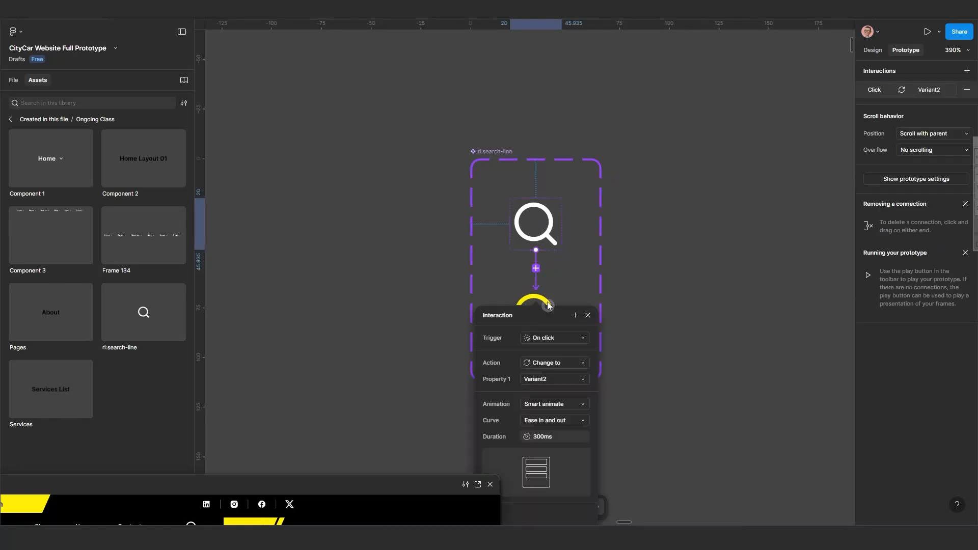
# Set the search icon interaction's trigger to While hovering and its animation to Instant.
pyautogui.click(559, 338)
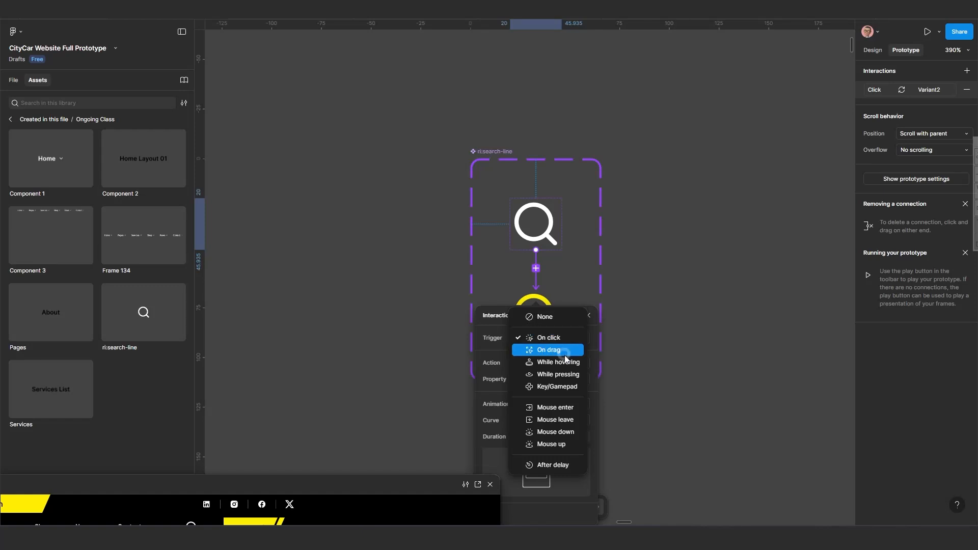
pyautogui.click(567, 374)
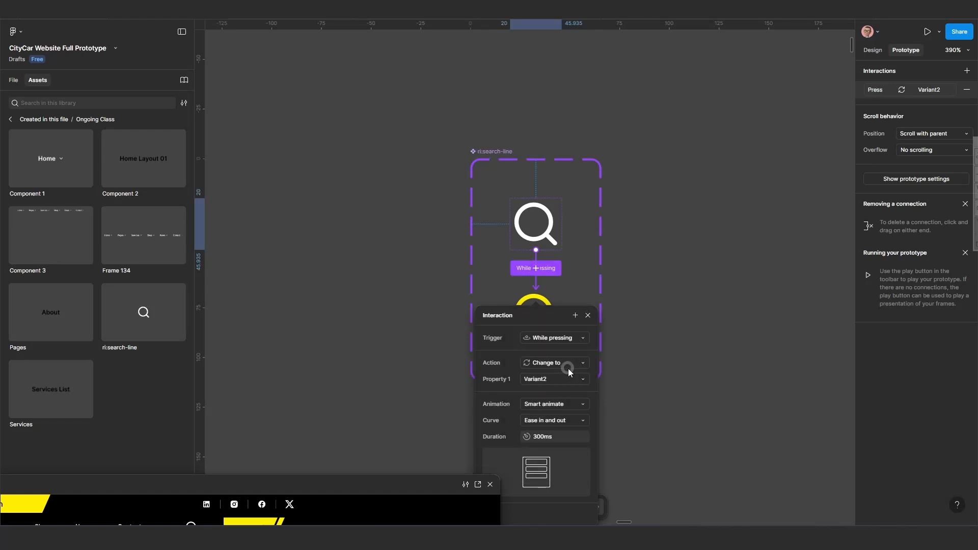
pyautogui.click(562, 344)
pyautogui.click(561, 324)
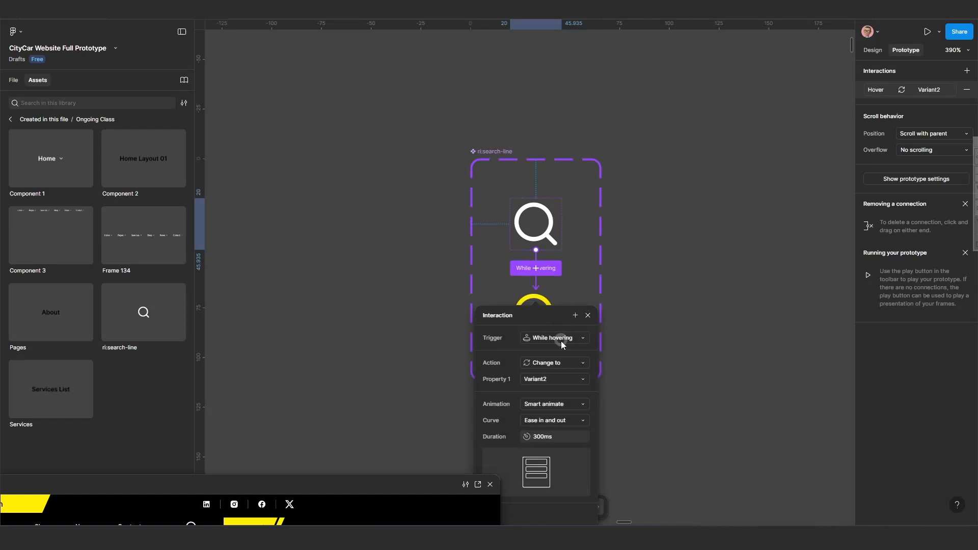
pyautogui.click(556, 405)
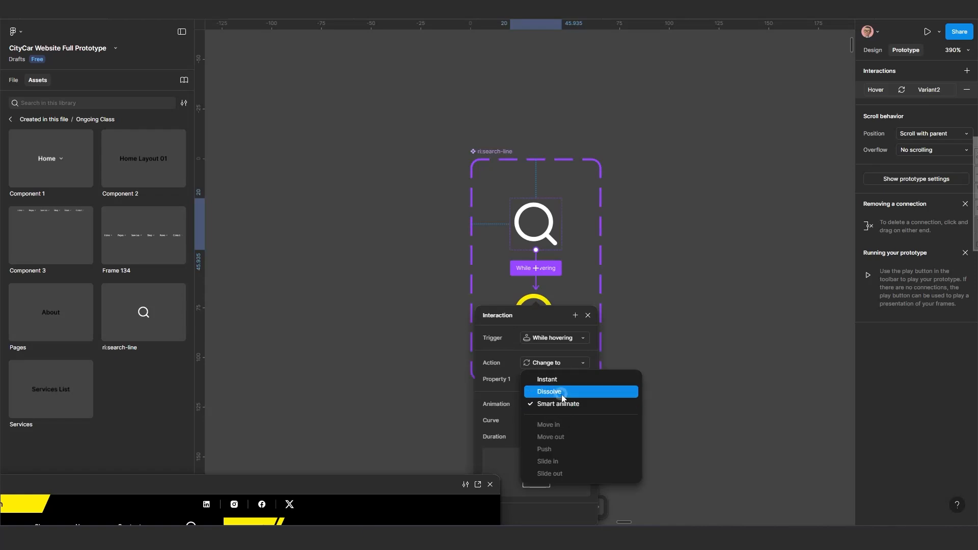
pyautogui.click(562, 382)
# Duplicate the navbar's Book a Taxi button onto empty canvas.
pyautogui.scroll(-10, 415, 348)
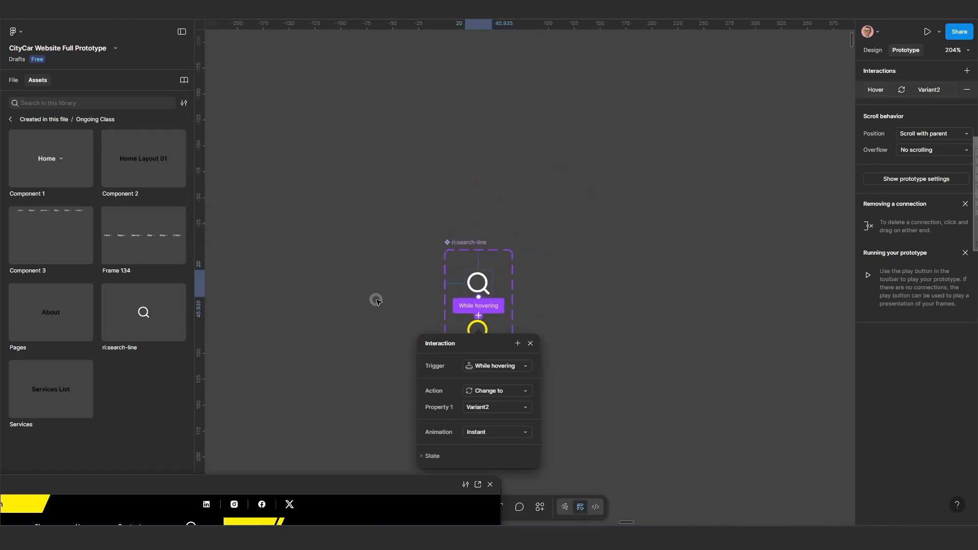
pyautogui.click(365, 327)
pyautogui.scroll(-7, 328, 341)
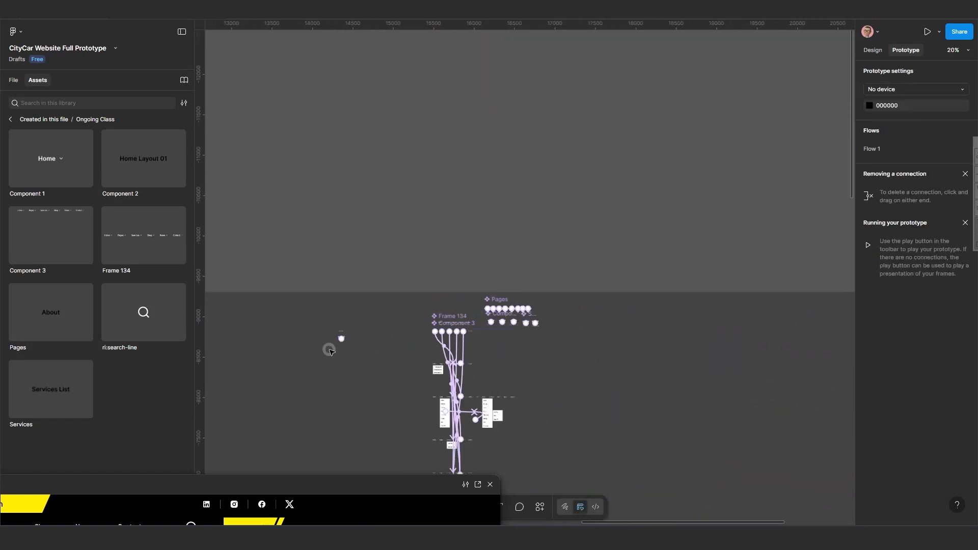
pyautogui.moveTo(334, 347); pyautogui.dragTo(765, 244)
pyautogui.scroll(-3, 427, 323)
pyautogui.scroll(12, 416, 332)
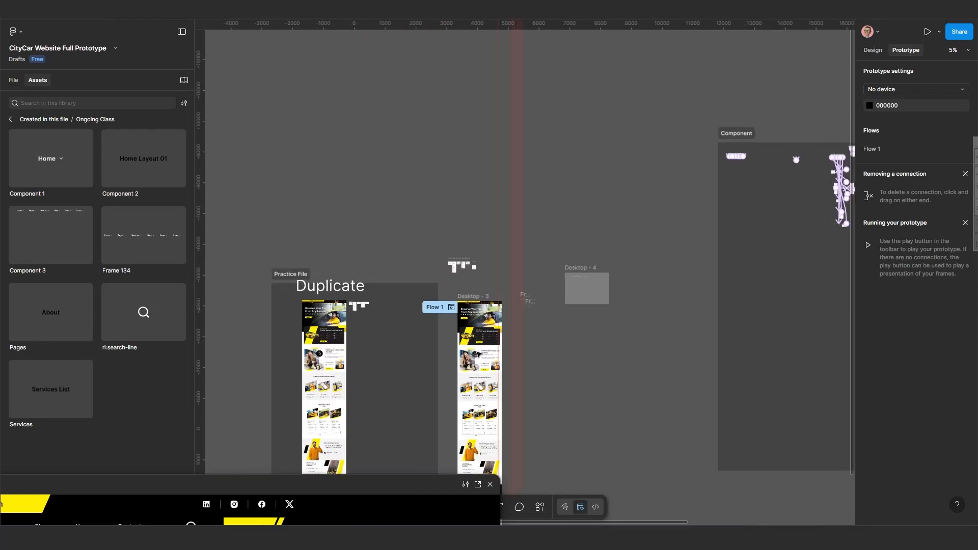
pyautogui.scroll(5, 541, 237)
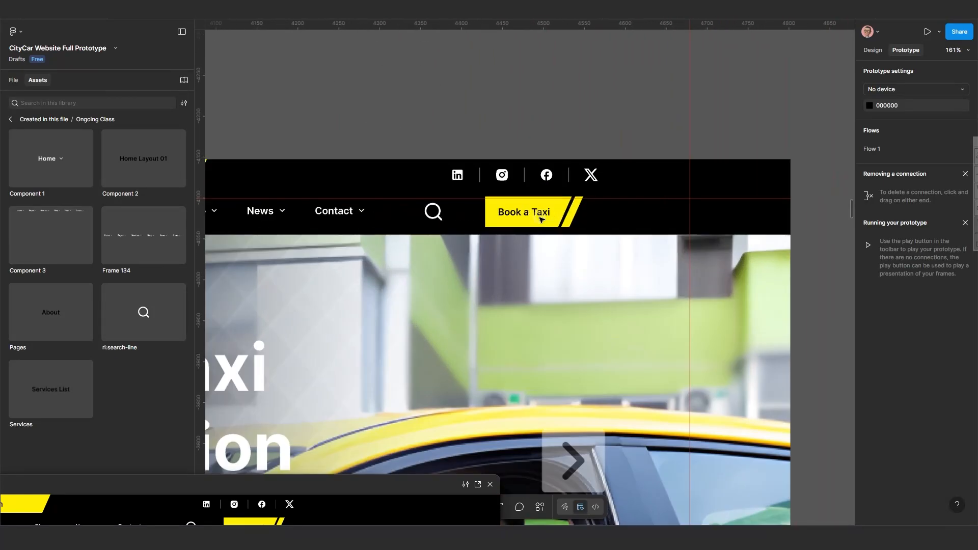
pyautogui.click(506, 300)
pyautogui.click(515, 300)
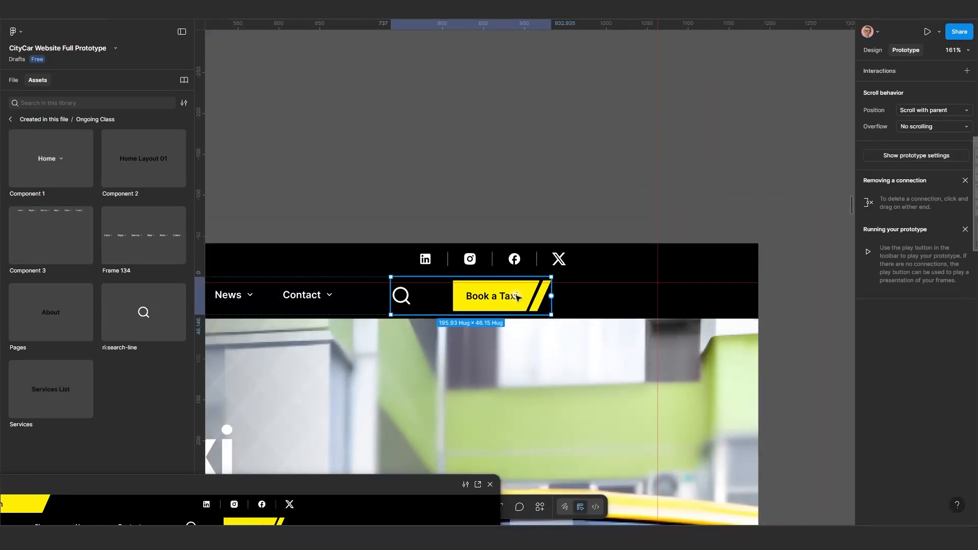
pyautogui.click(516, 297)
pyautogui.moveTo(516, 297); pyautogui.dragTo(606, 117)
pyautogui.scroll(5, 605, 117)
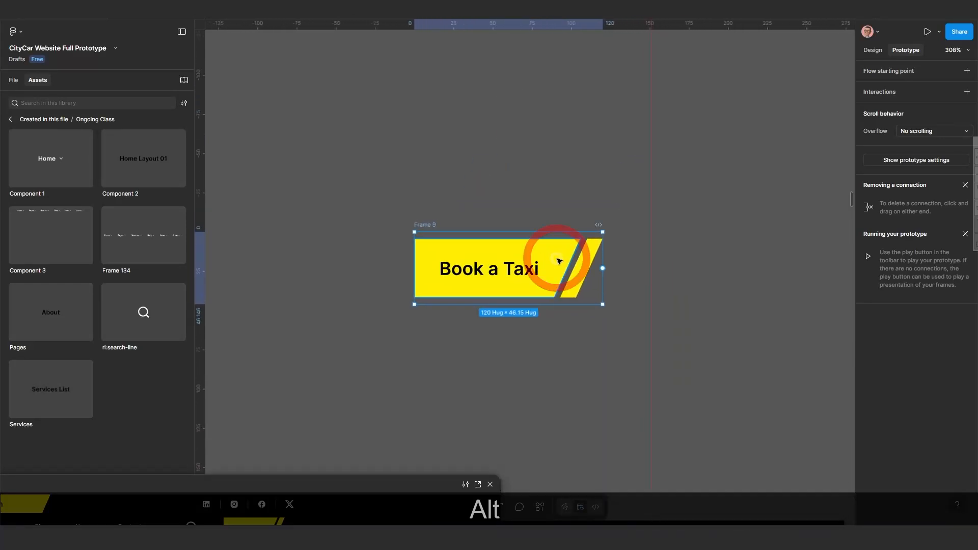
pyautogui.click(560, 261)
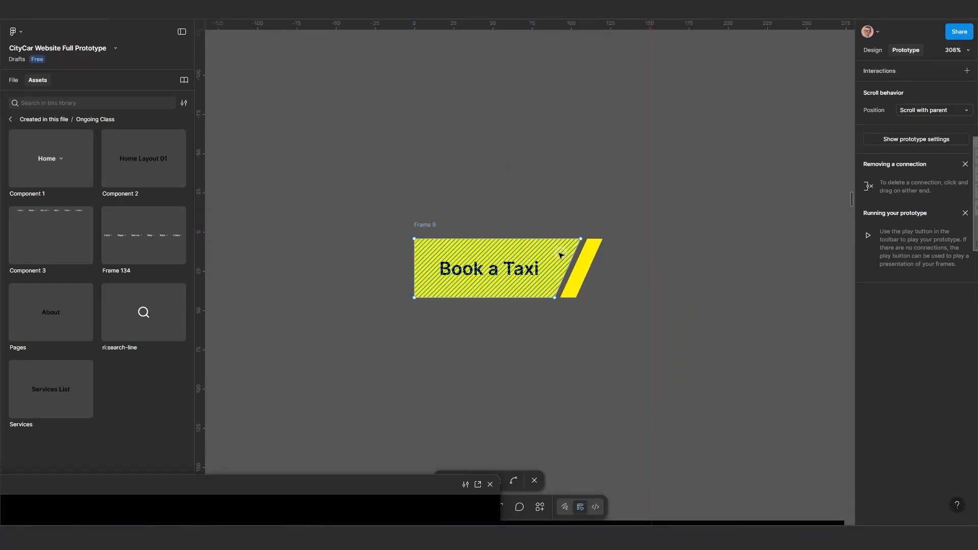
pyautogui.click(555, 255)
pyautogui.moveTo(556, 254); pyautogui.dragTo(537, 254)
pyautogui.hotkey('ctrl', 'z')
# Combine the button's yellow background shape and slanted stripe into one shape with Union.
pyautogui.click(580, 291)
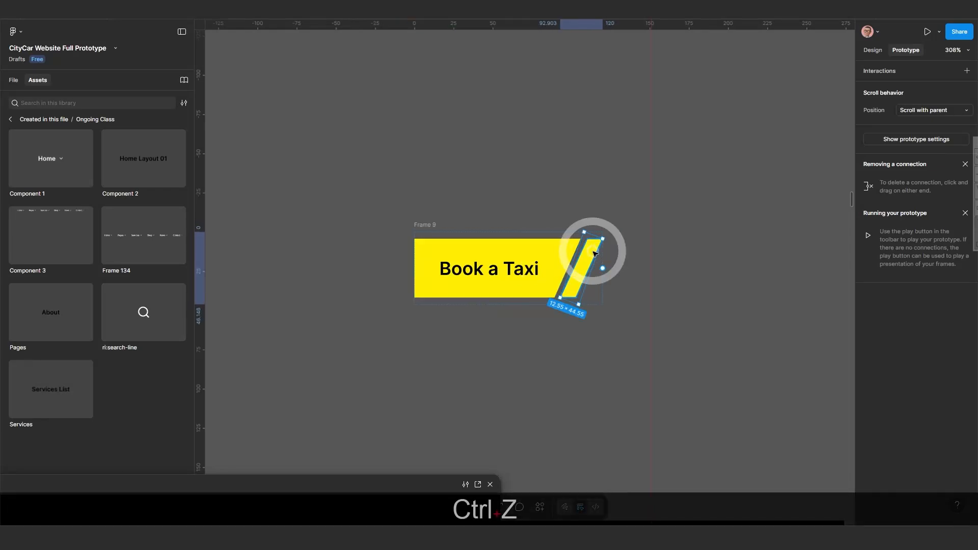
pyautogui.scroll(3, 525, 306)
pyautogui.scroll(3, 553, 282)
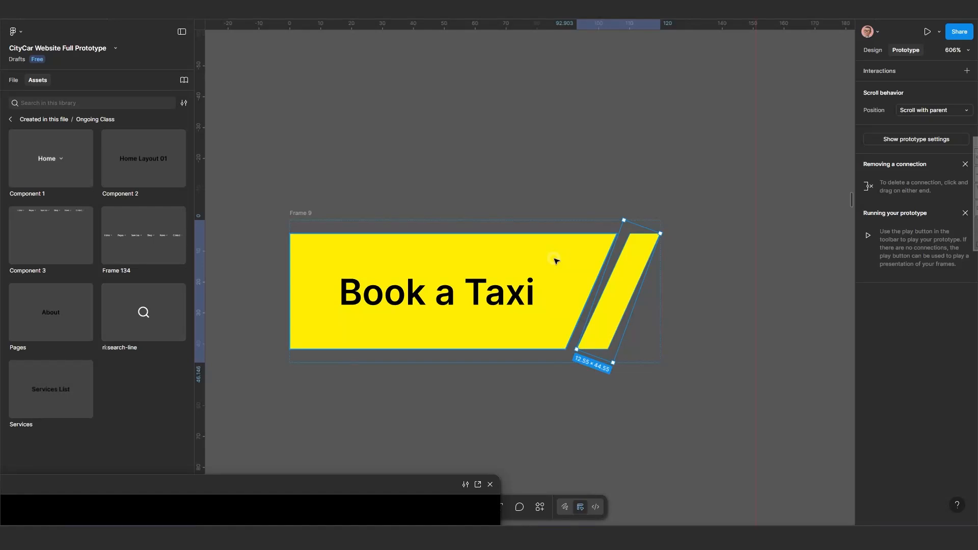
pyautogui.click(880, 50)
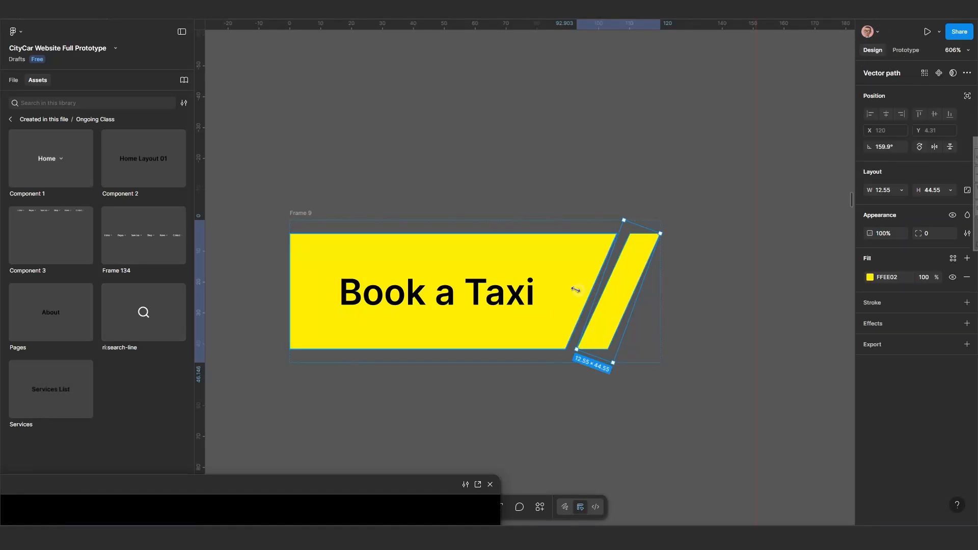
pyautogui.keyDown('shift'); pyautogui.click(568, 265); pyautogui.keyUp('shift')
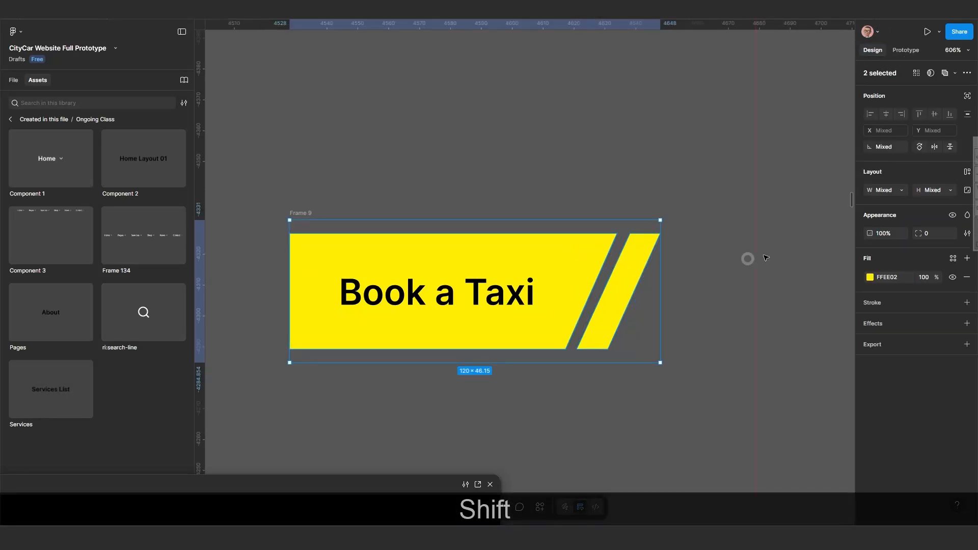
pyautogui.click(958, 74)
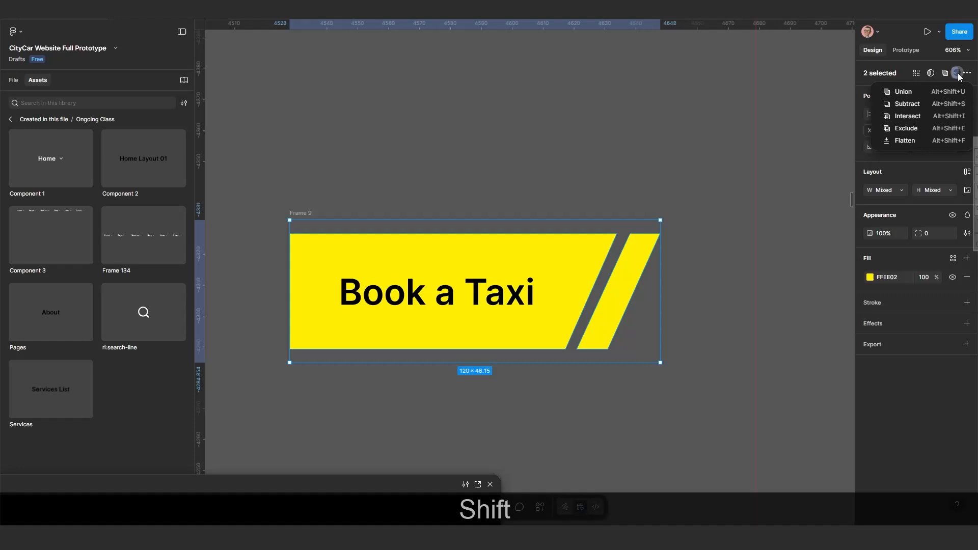
pyautogui.click(920, 95)
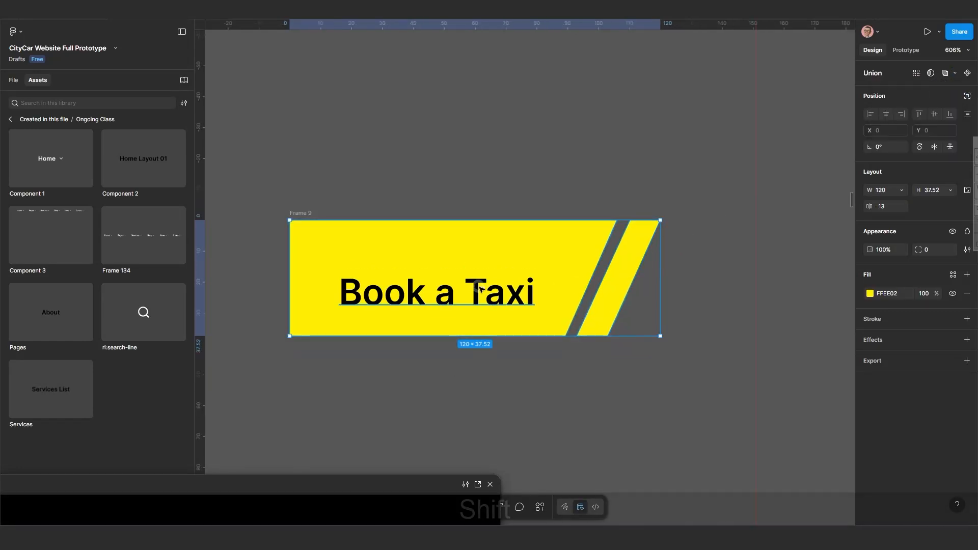
# Align the Book a Taxi text vertically within the button frame.
pyautogui.press('shift')
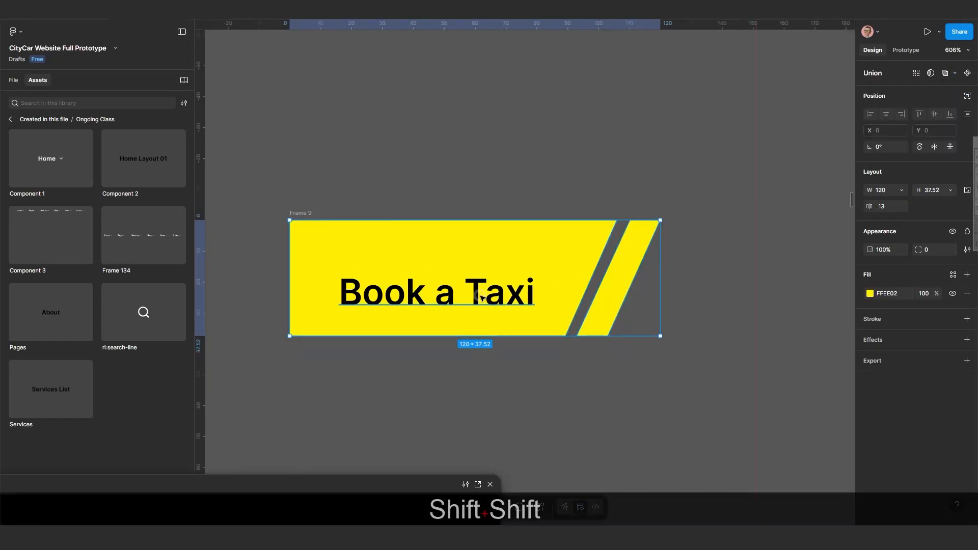
pyautogui.keyDown('shift'); pyautogui.click(538, 276); pyautogui.keyUp('shift')
pyautogui.press('Escape')
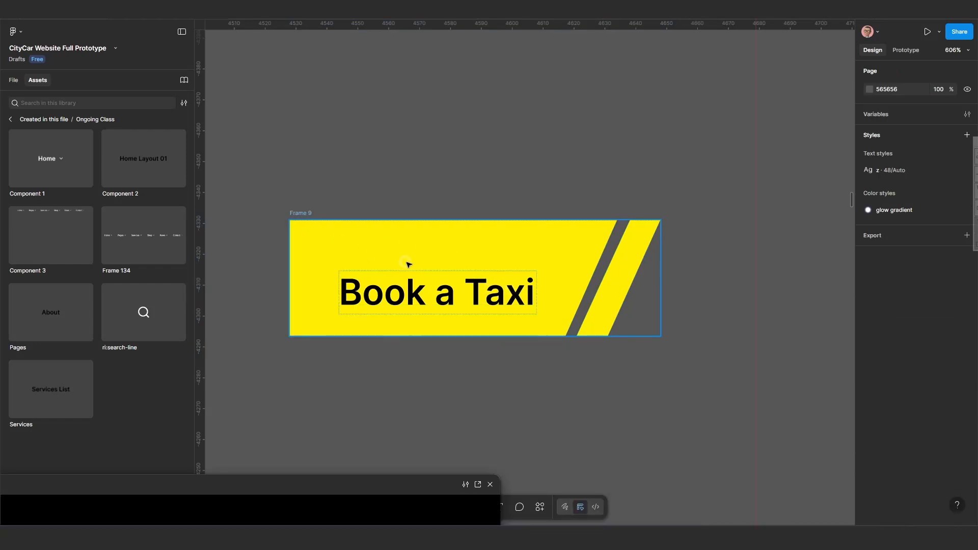
pyautogui.click(10, 81)
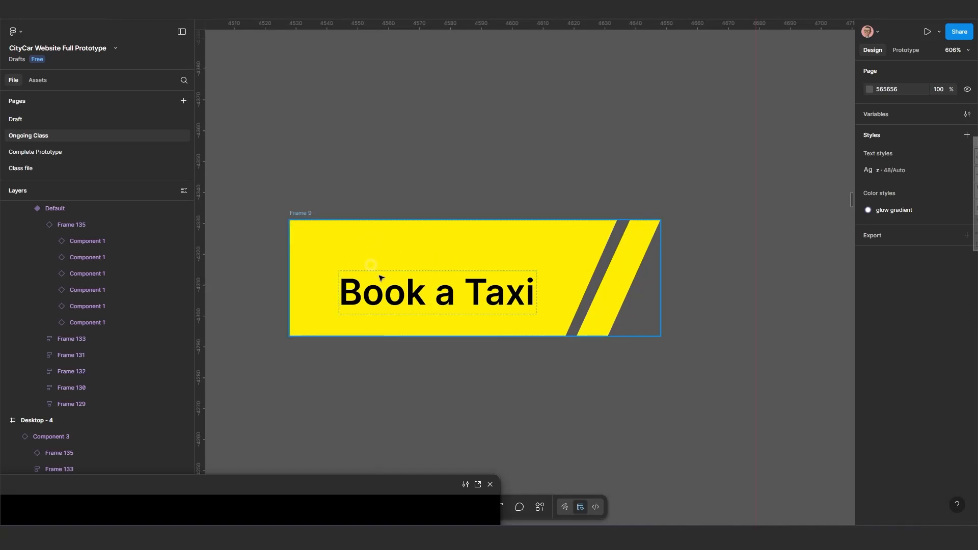
pyautogui.click(415, 292)
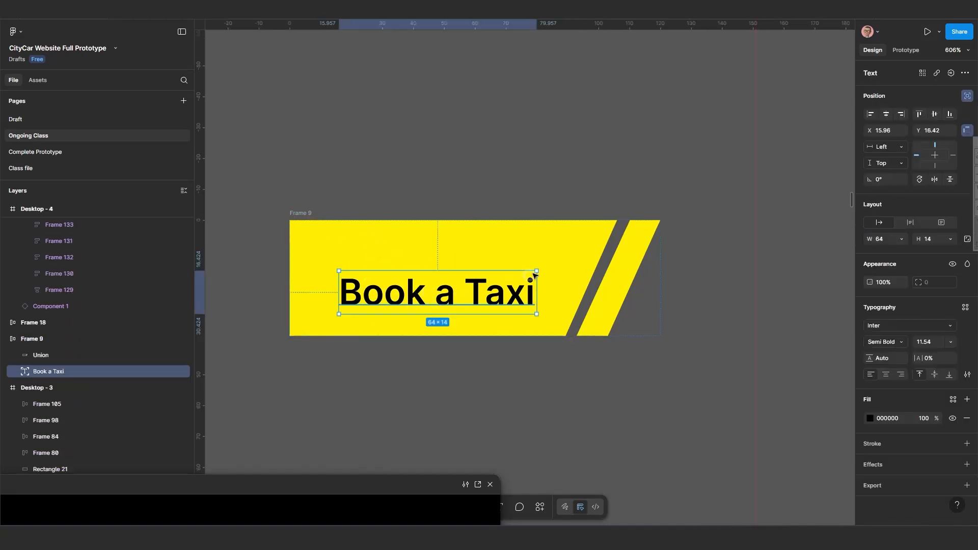
pyautogui.click(550, 258)
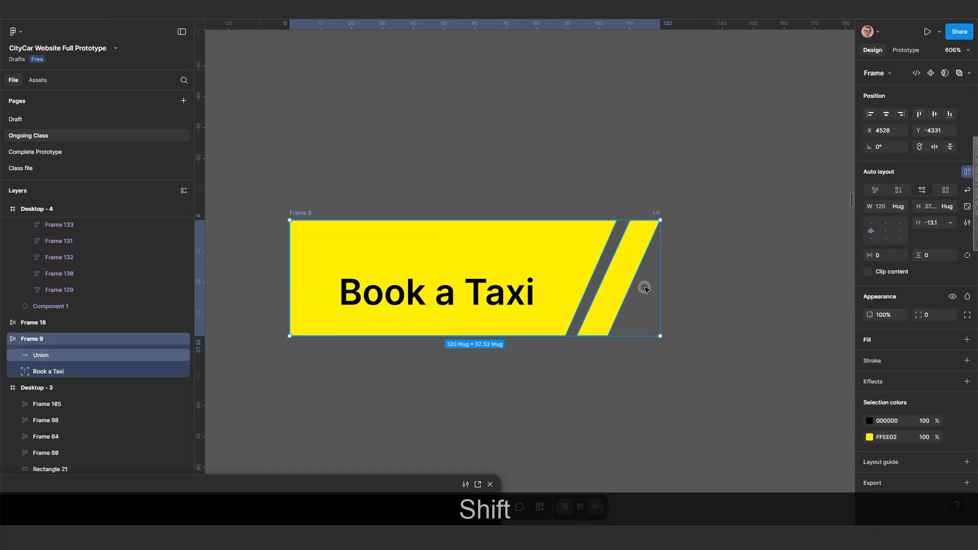
pyautogui.click(920, 114)
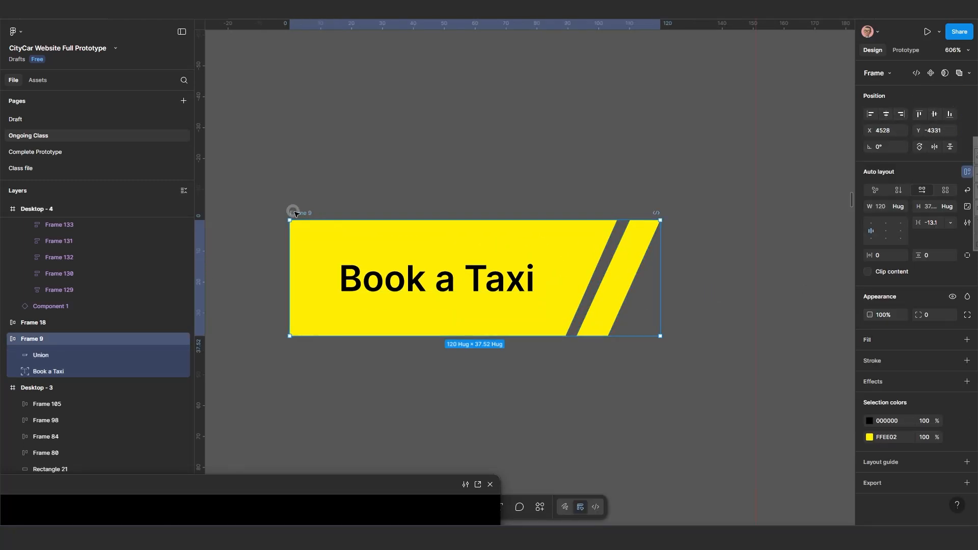
# Move the duplicated button frame slightly to the right on the canvas.
pyautogui.moveTo(295, 212); pyautogui.dragTo(372, 217)
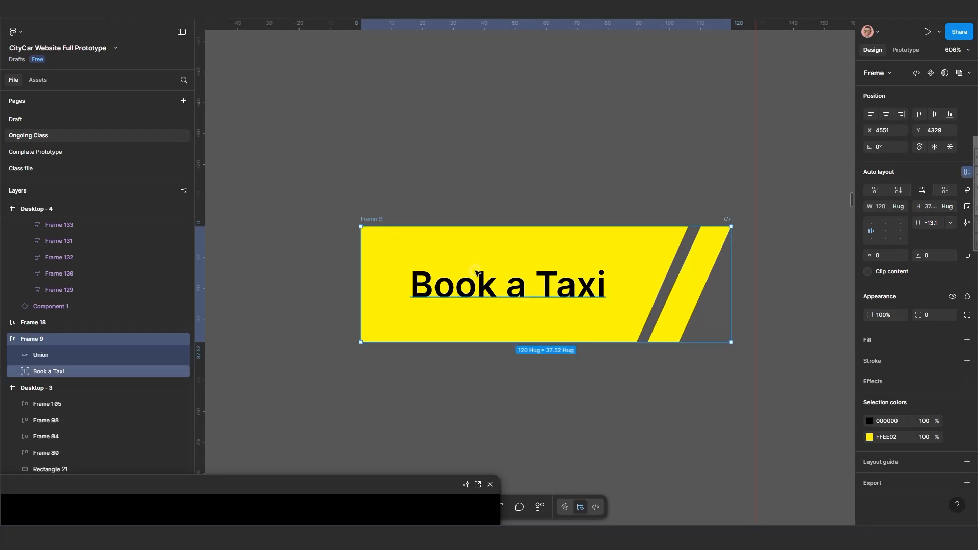
pyautogui.scroll(-3, 478, 274)
pyautogui.moveTo(494, 320); pyautogui.dragTo(324, 382)
pyautogui.hscroll(-2, 337, 361)
pyautogui.scroll(-1, 336, 360)
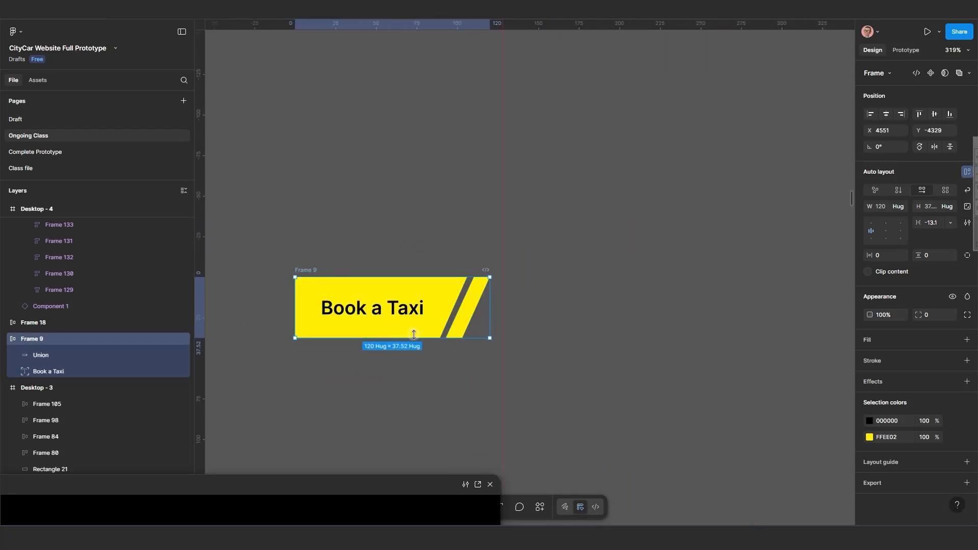
pyautogui.scroll(2, 414, 334)
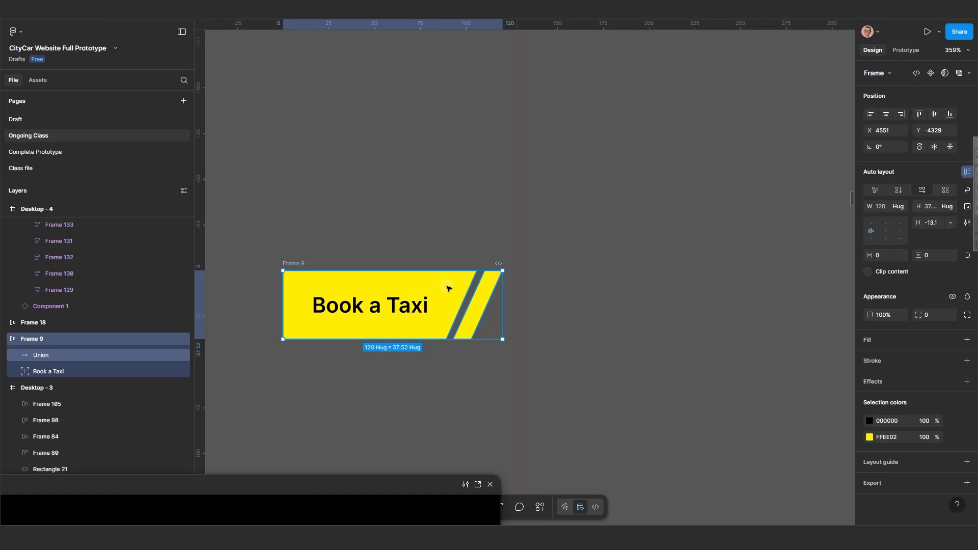
# Change the Union shape's fill from solid to a linear gradient.
pyautogui.doubleClick(448, 289)
pyautogui.click(52, 354)
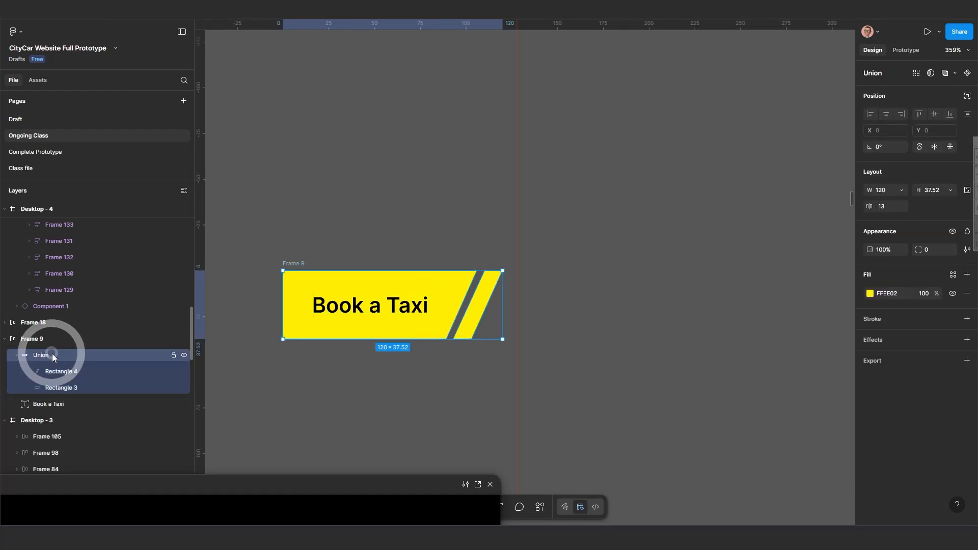
pyautogui.click(16, 356)
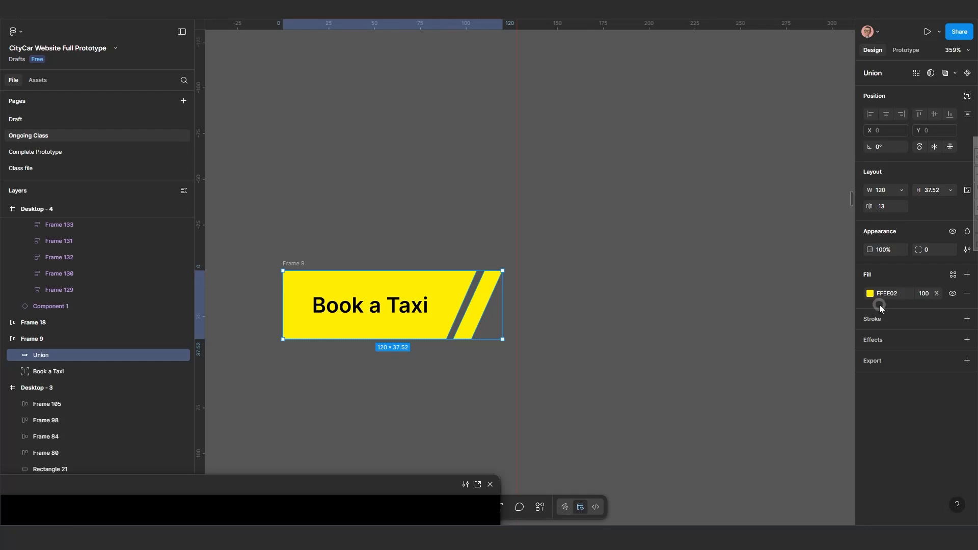
pyautogui.click(870, 294)
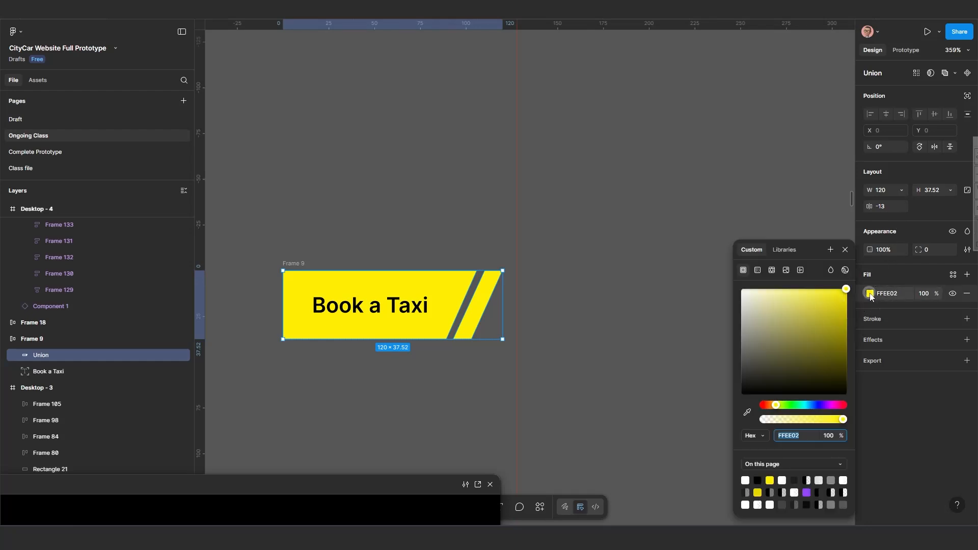
pyautogui.click(757, 270)
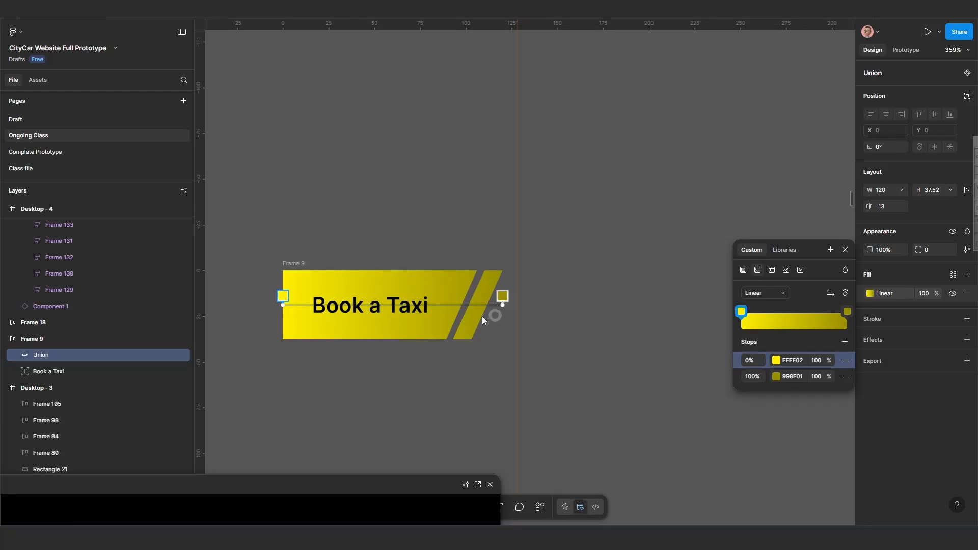
pyautogui.scroll(2, 359, 327)
pyautogui.moveTo(360, 327); pyautogui.dragTo(496, 324)
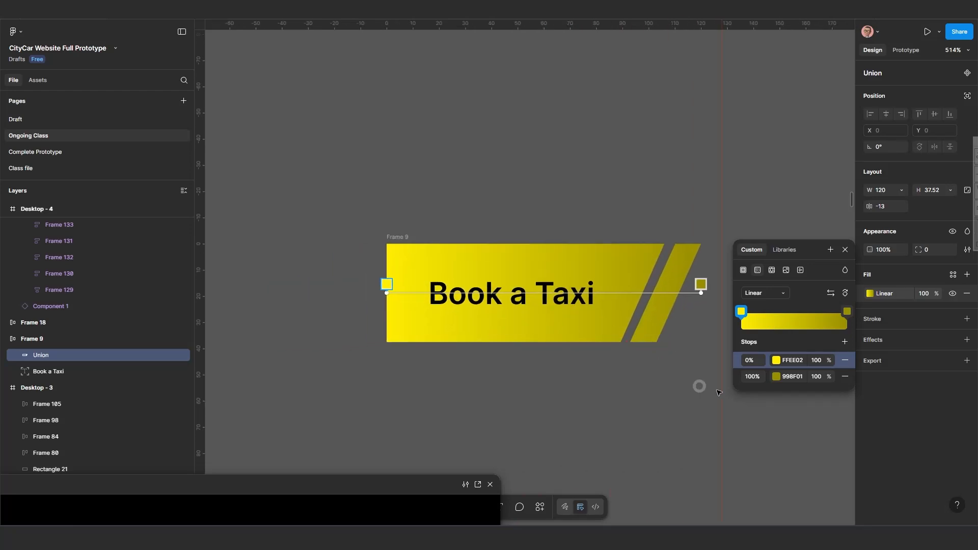
# Set the gradient's second stop colour to FFEE02, copied from the first stop.
pyautogui.click(777, 376)
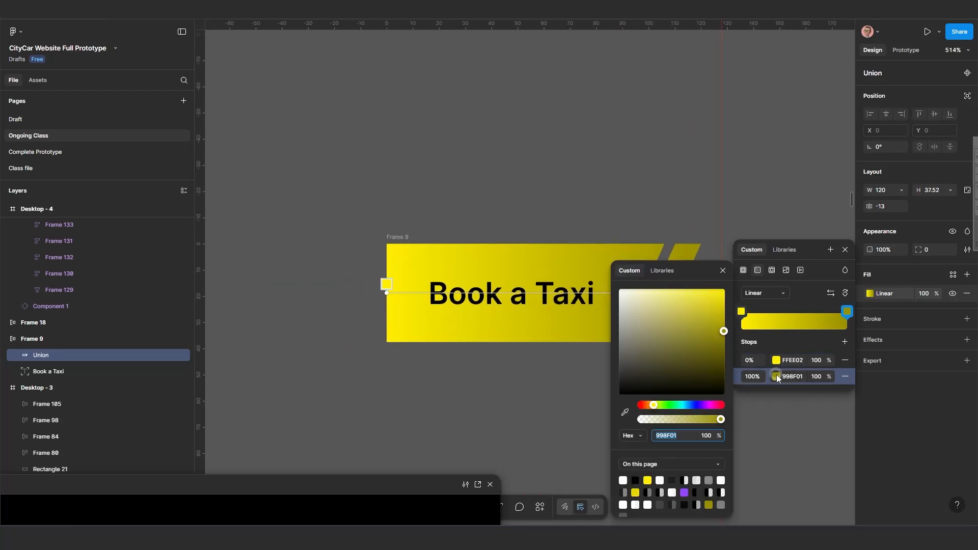
pyautogui.click(793, 359)
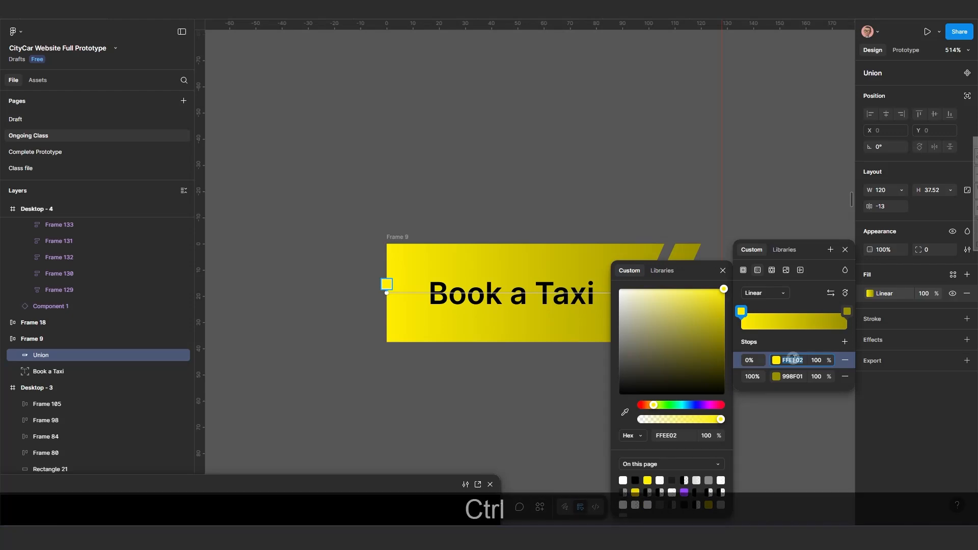
pyautogui.hotkey('ctrl', 'c')
pyautogui.hotkey('ctrl', 'c')
pyautogui.click(796, 377)
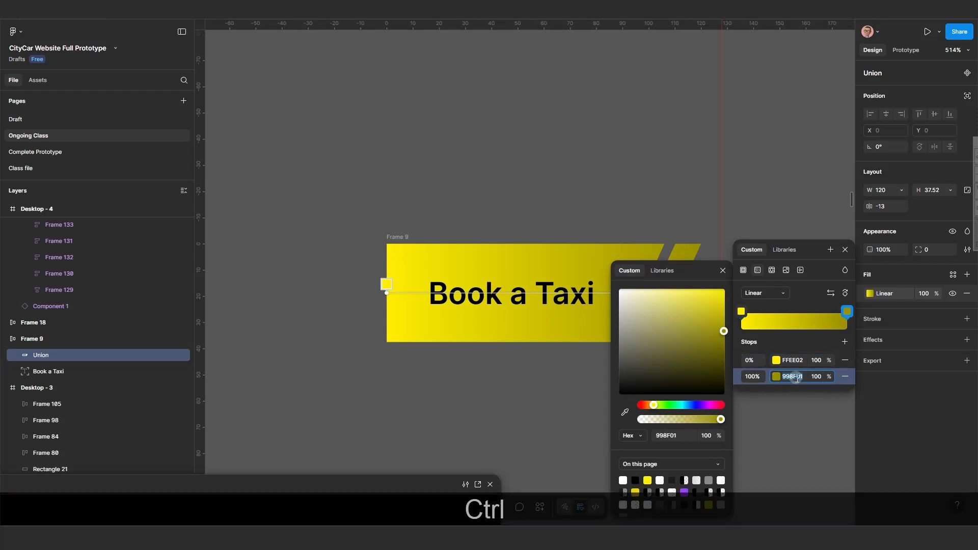
pyautogui.press('Return')
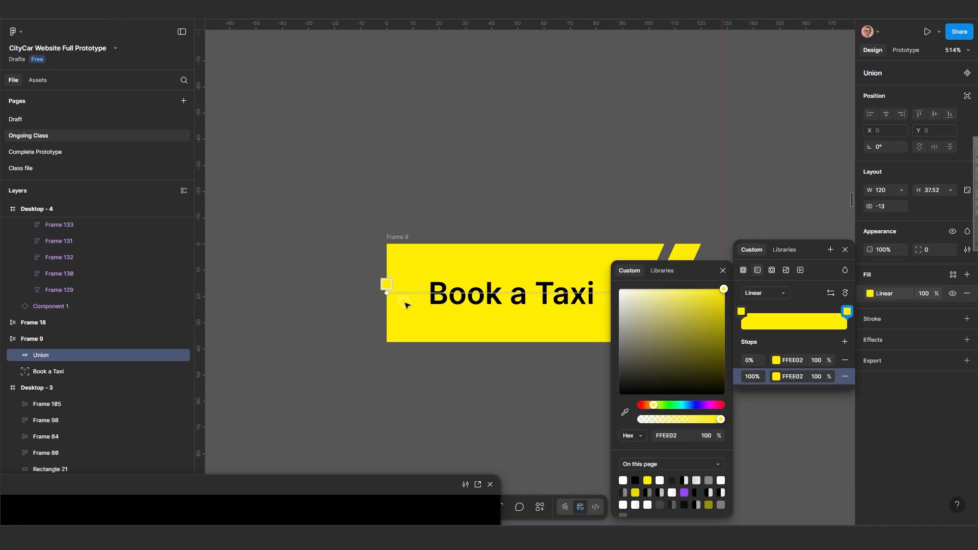
pyautogui.scroll(-1, 406, 303)
pyautogui.click(460, 373)
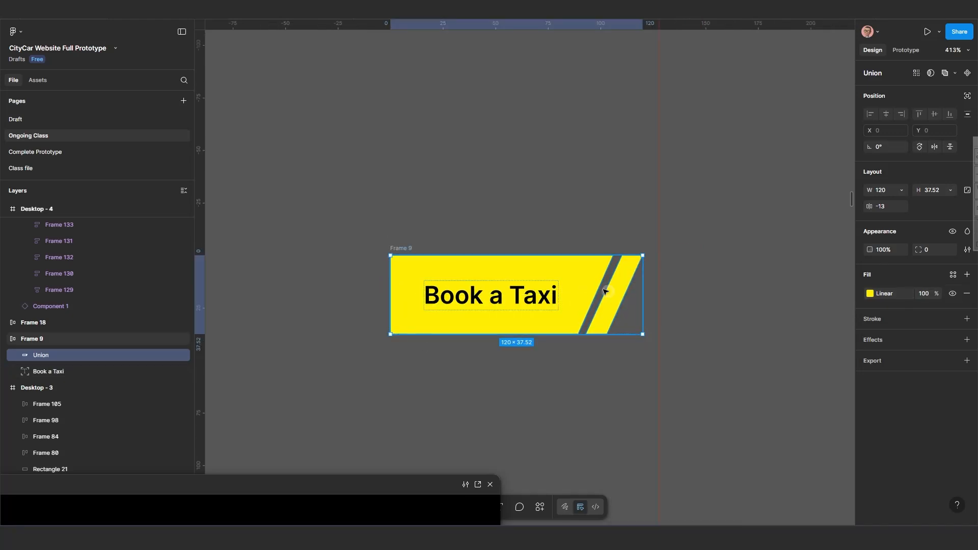
# Open the Union's gradient and stretch its handles so the gradient starts well left of the button.
pyautogui.click(872, 294)
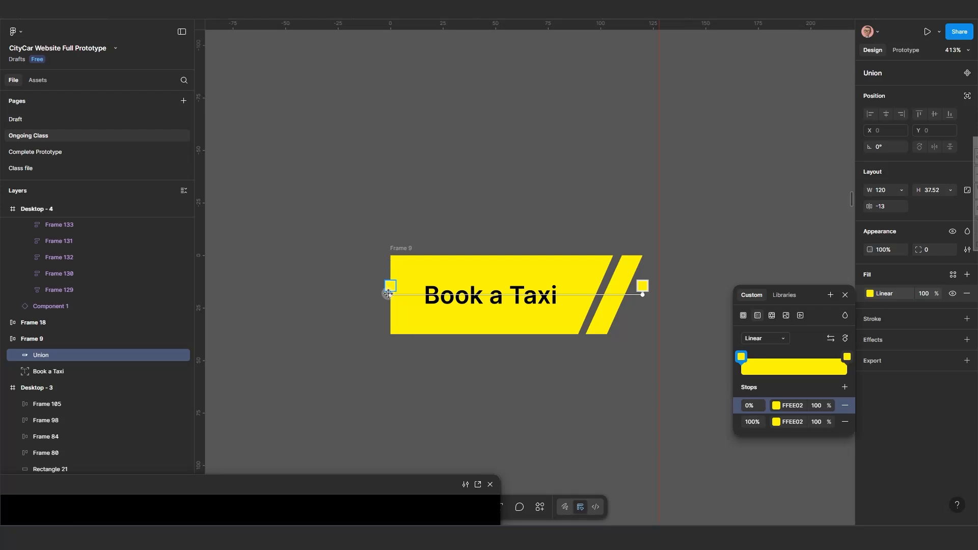
pyautogui.moveTo(388, 294); pyautogui.dragTo(213, 294)
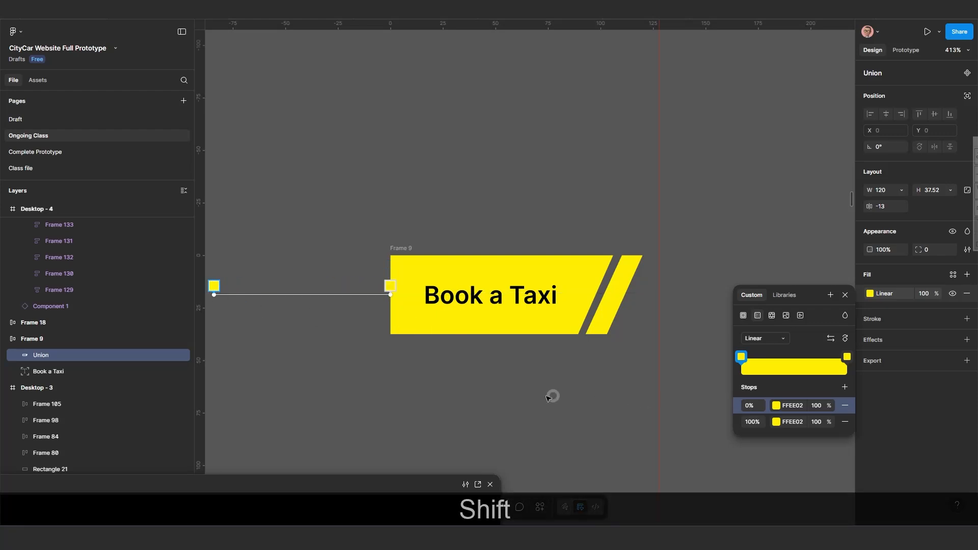
pyautogui.scroll(3, 379, 366)
pyautogui.moveTo(391, 362); pyautogui.dragTo(622, 400)
pyautogui.moveTo(618, 309); pyautogui.dragTo(608, 308)
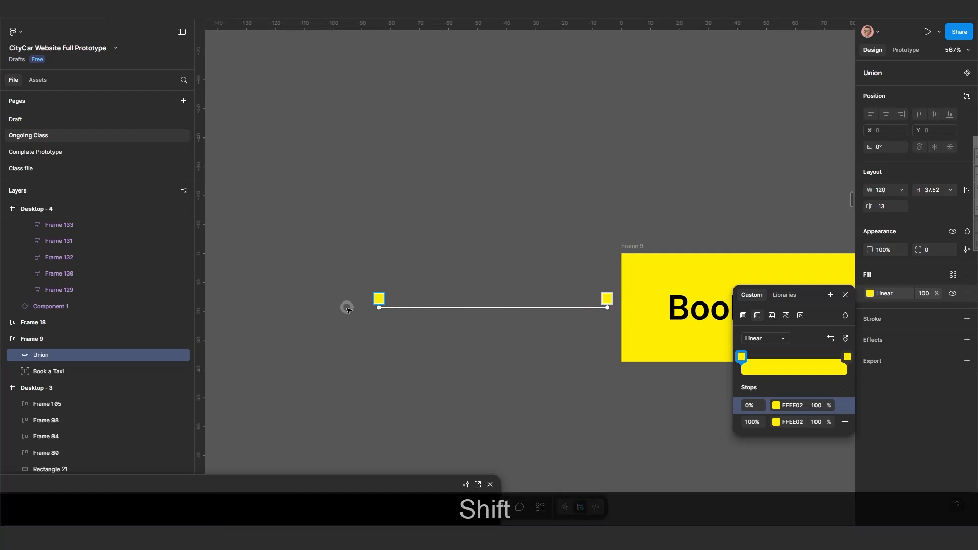
pyautogui.moveTo(378, 307); pyautogui.dragTo(286, 307)
pyautogui.scroll(-5, 434, 352)
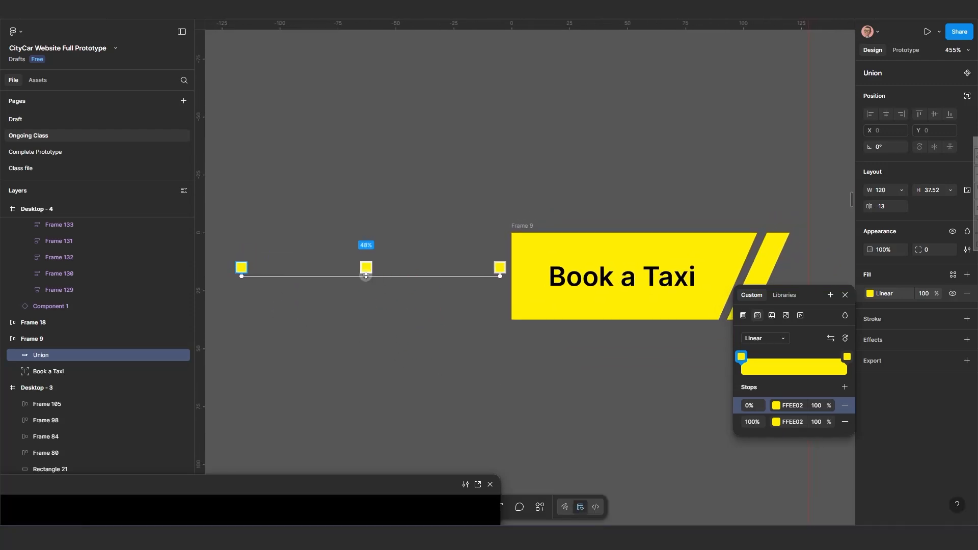
# Add a gradient stop at 43% coloured FFFFFF, then duplicate that white stop at 88%.
pyautogui.click(352, 273)
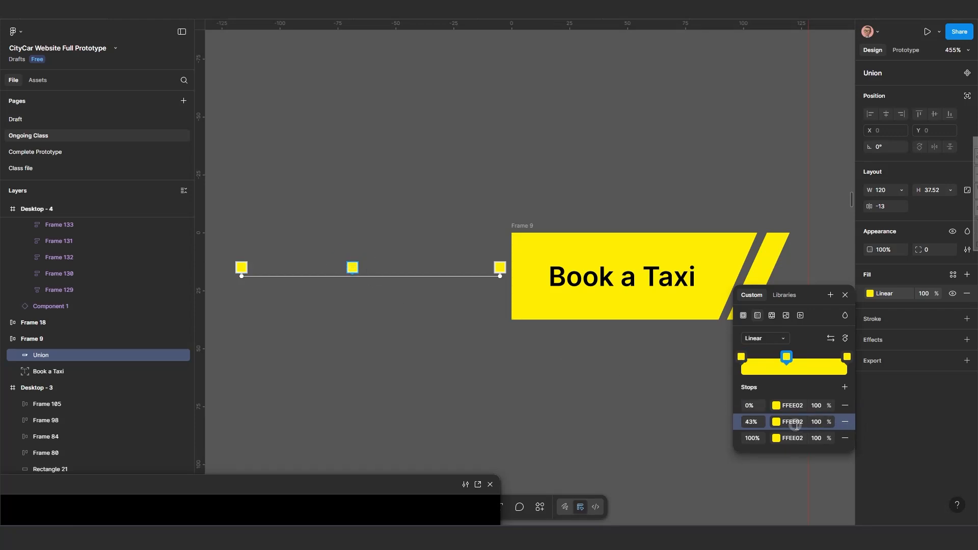
pyautogui.click(777, 422)
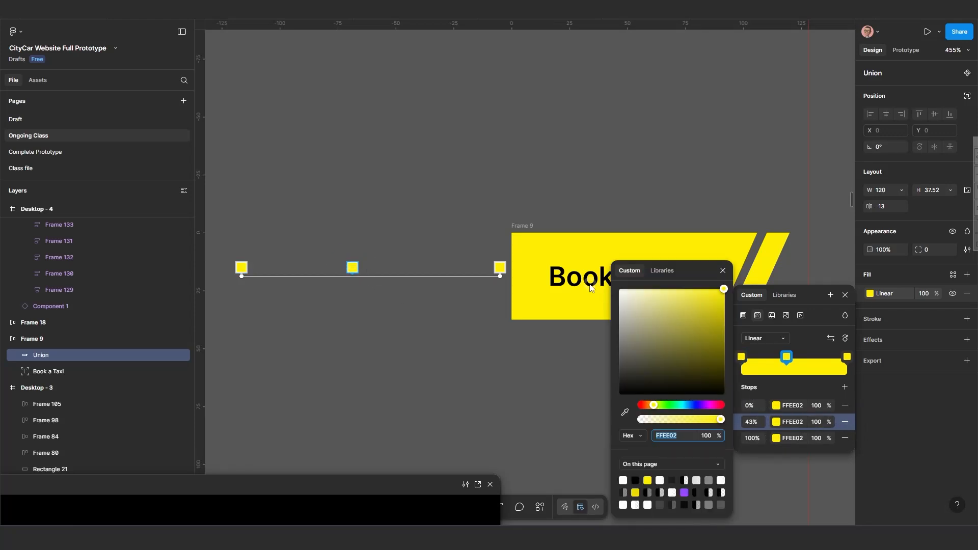
pyautogui.write('FFFFFF')
pyautogui.press('Return')
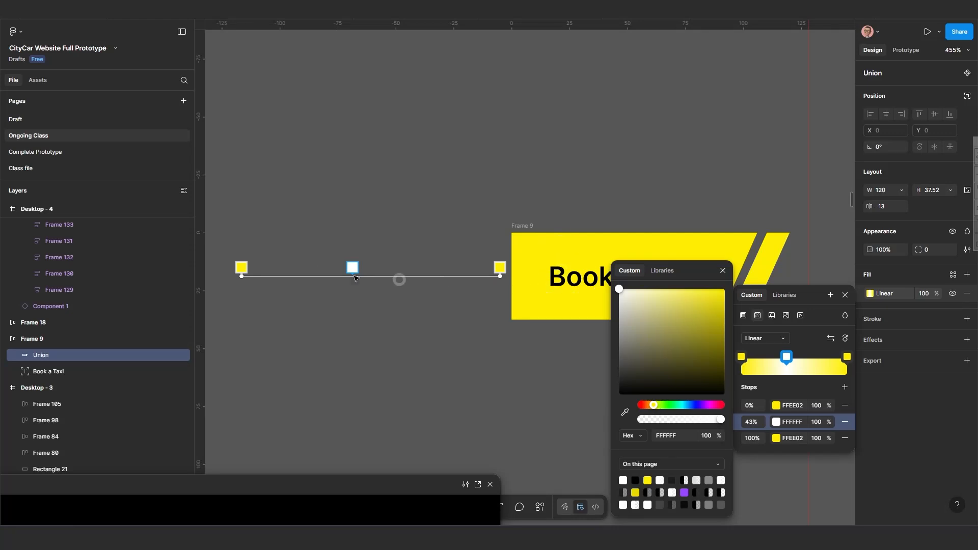
pyautogui.scroll(2, 304, 268)
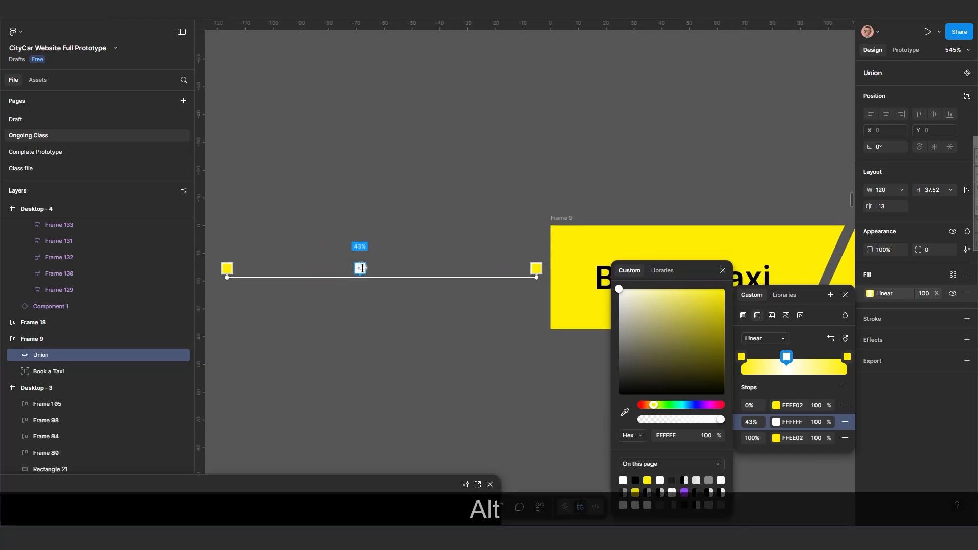
pyautogui.moveTo(359, 268); pyautogui.dragTo(499, 273)
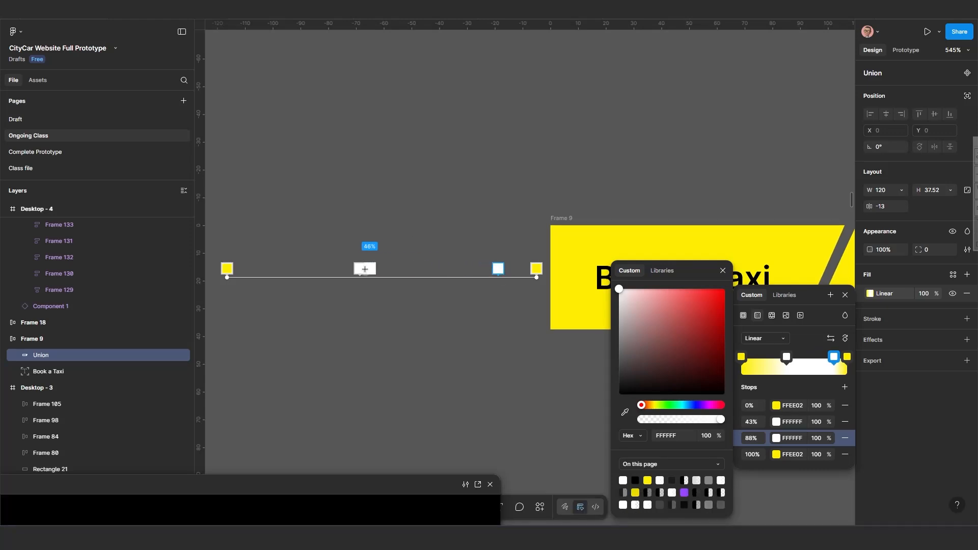
# Move the first white gradient stop to 13%.
pyautogui.click(360, 269)
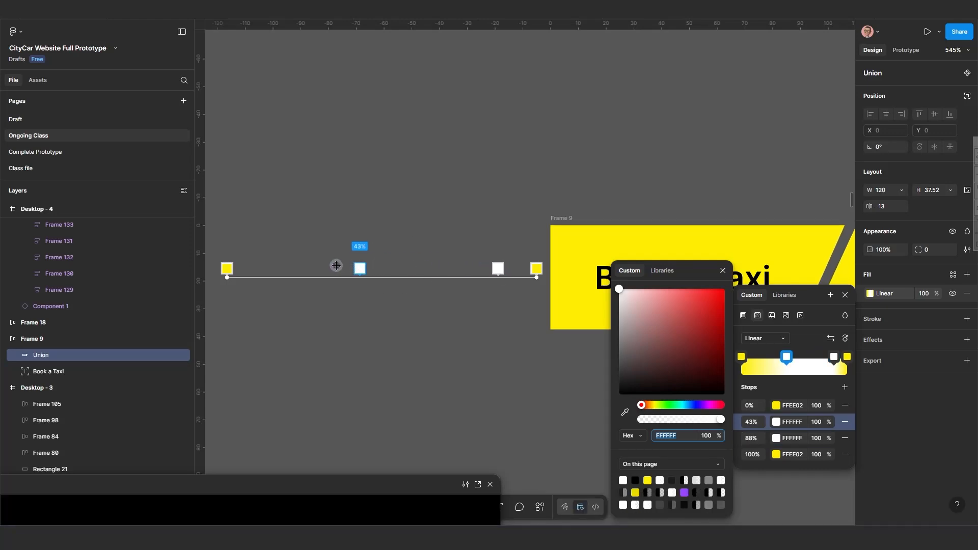
pyautogui.moveTo(356, 269); pyautogui.dragTo(289, 264)
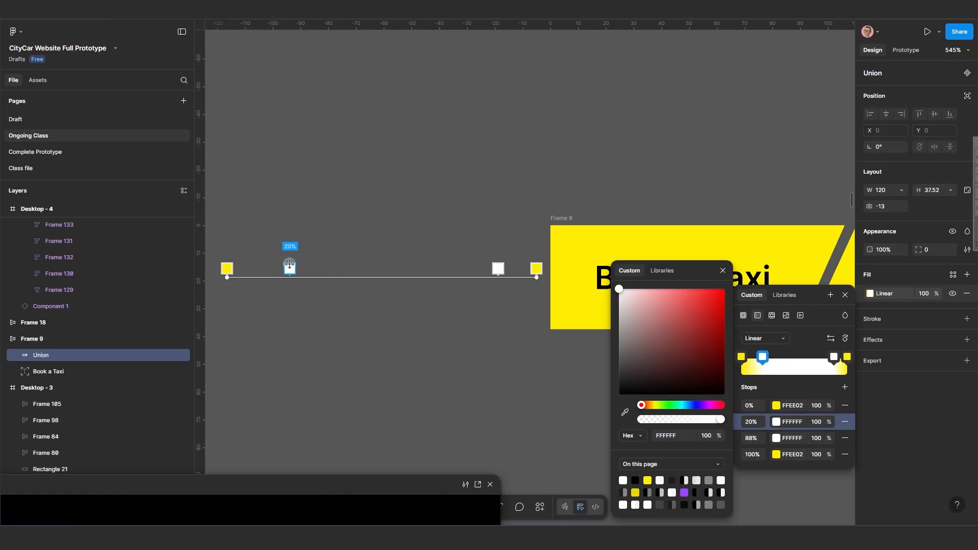
pyautogui.scroll(-2, 407, 326)
pyautogui.moveTo(491, 357); pyautogui.dragTo(439, 350)
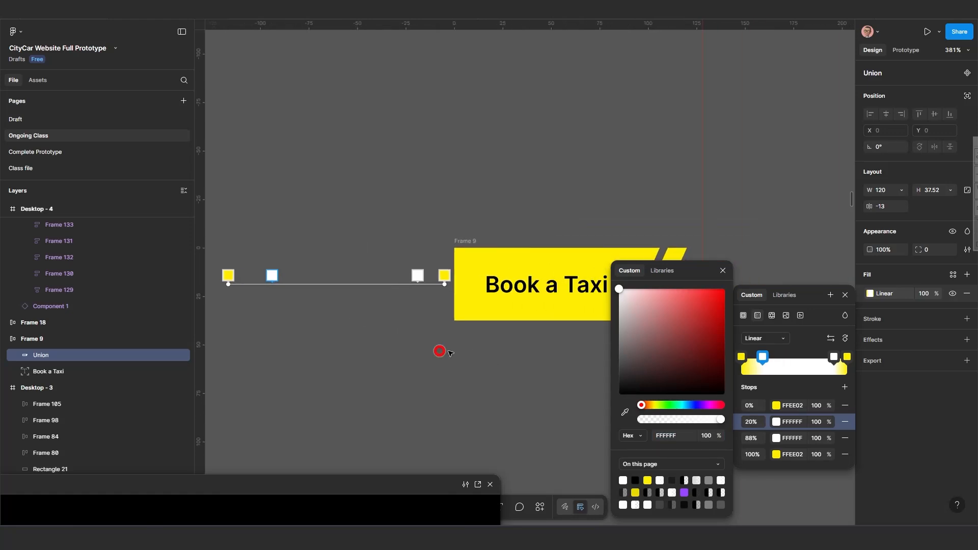
pyautogui.click(723, 271)
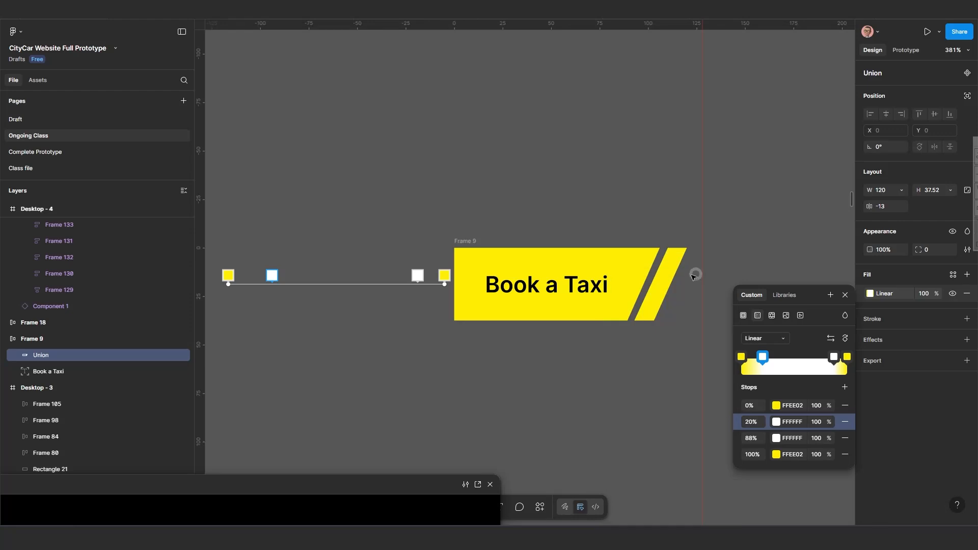
pyautogui.scroll(-1, 535, 334)
pyautogui.moveTo(535, 334); pyautogui.dragTo(570, 335)
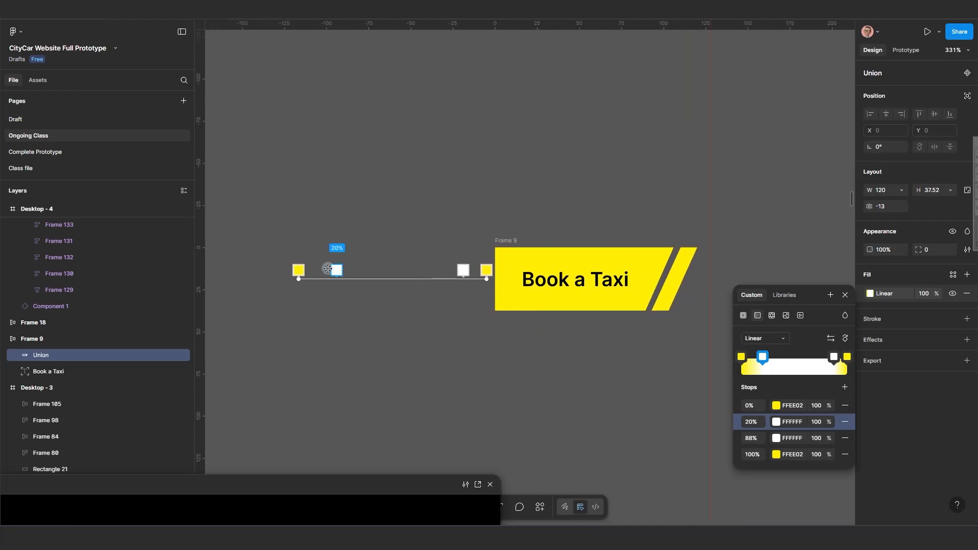
pyautogui.moveTo(327, 269); pyautogui.dragTo(324, 270)
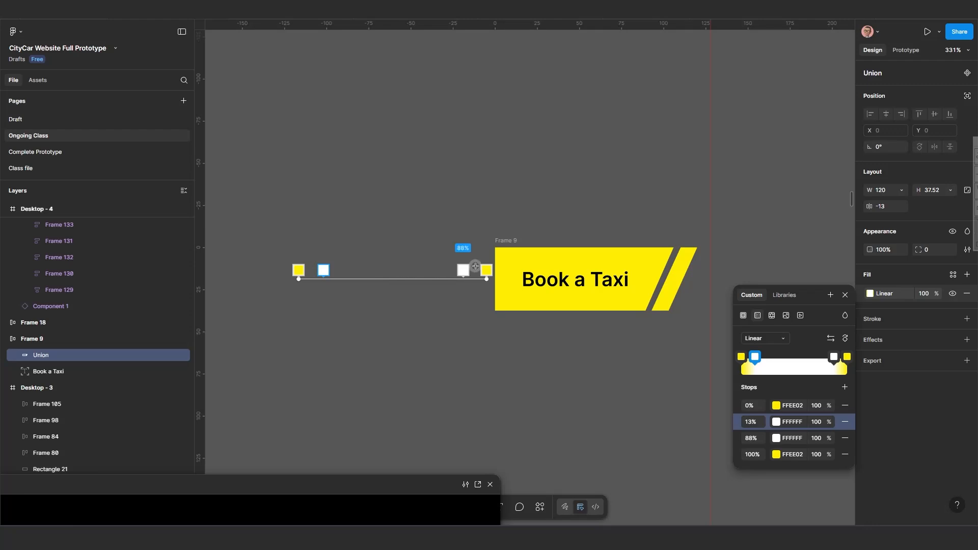
# Close the gradient editor and turn the Frame 9 button into a component.
pyautogui.scroll(-3, 548, 330)
pyautogui.moveTo(560, 337); pyautogui.dragTo(428, 328)
pyautogui.click(442, 334)
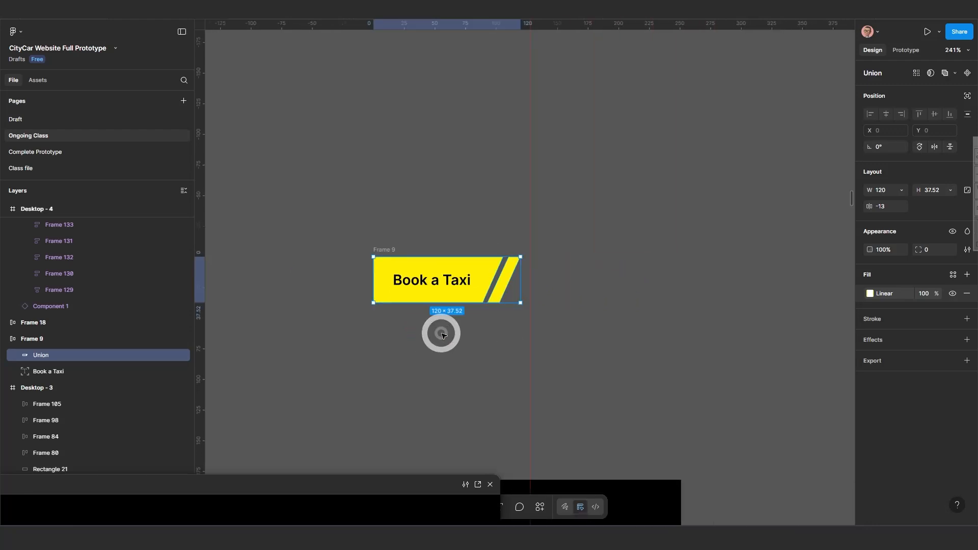
pyautogui.click(383, 251)
pyautogui.moveTo(384, 250); pyautogui.dragTo(420, 228)
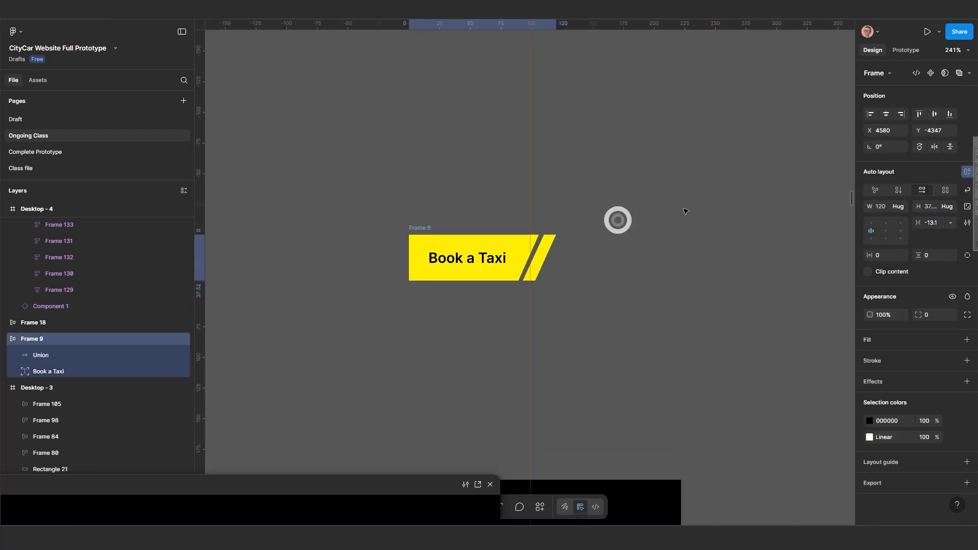
pyautogui.click(932, 74)
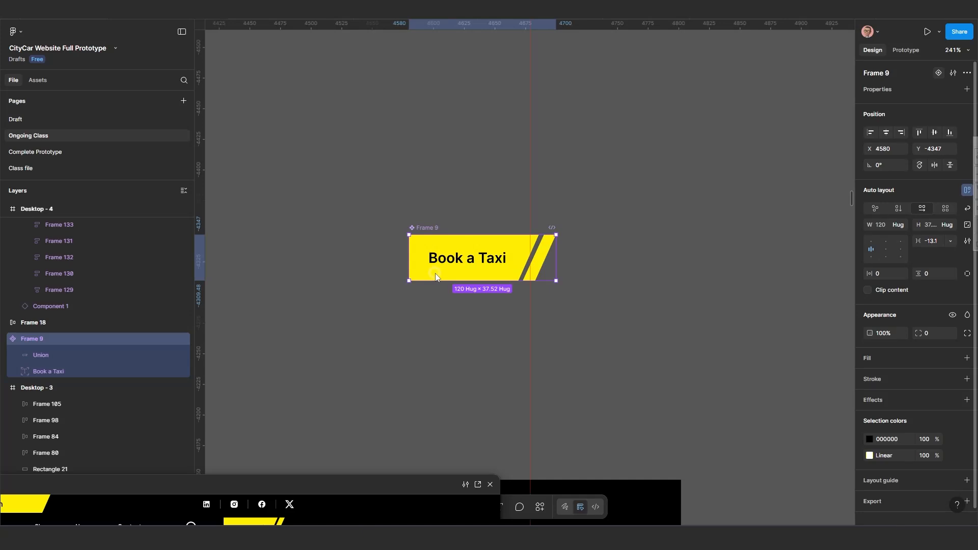
# Widen the variant set and place Variant2 beside the Default button.
pyautogui.scroll(1, 495, 286)
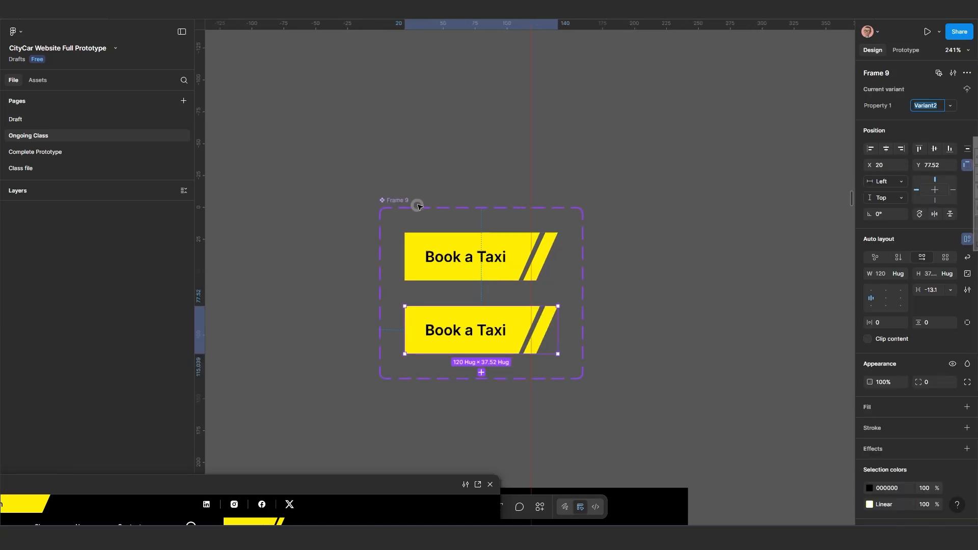
pyautogui.click(397, 197)
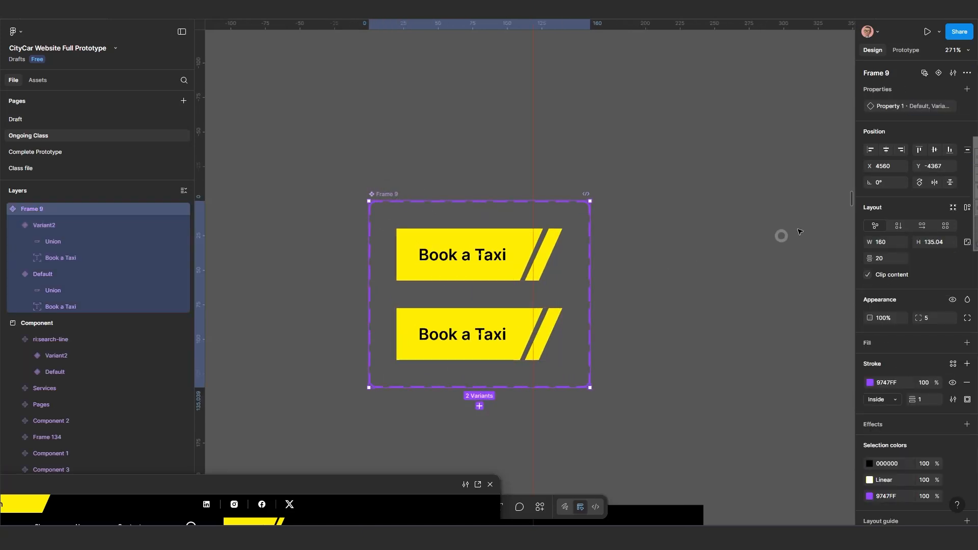
pyautogui.moveTo(597, 291); pyautogui.dragTo(761, 243)
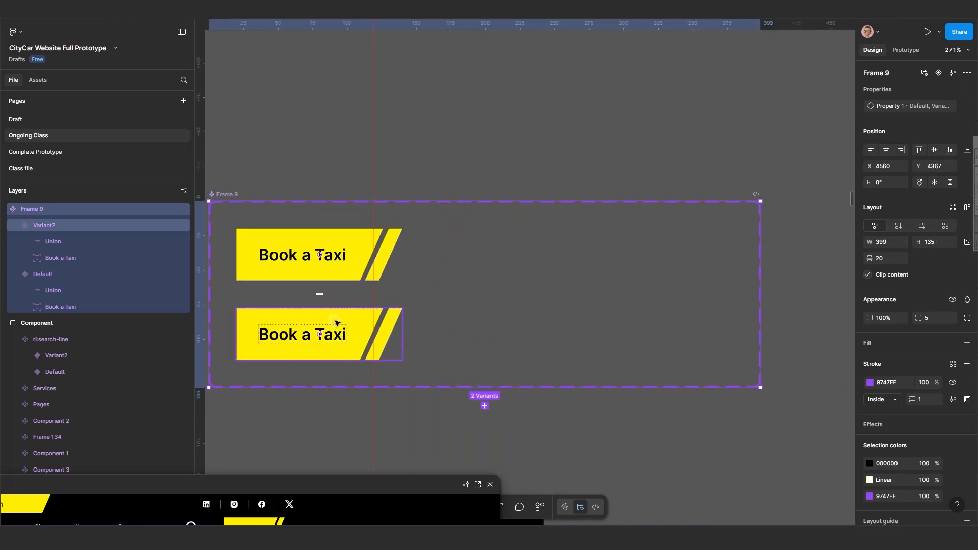
pyautogui.moveTo(337, 323); pyautogui.dragTo(527, 243)
pyautogui.scroll(-5, 706, 260)
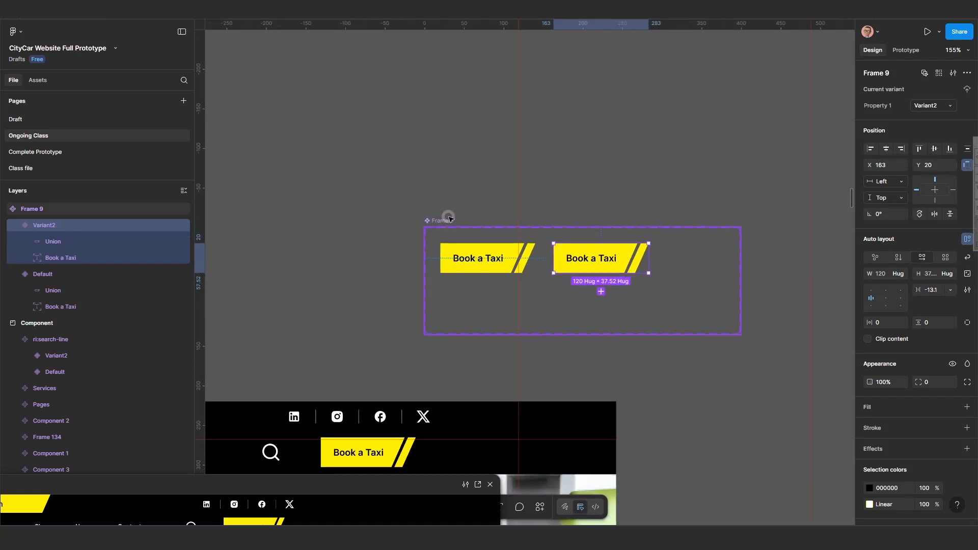
# Widen the component set to about 495 wide.
pyautogui.click(449, 219)
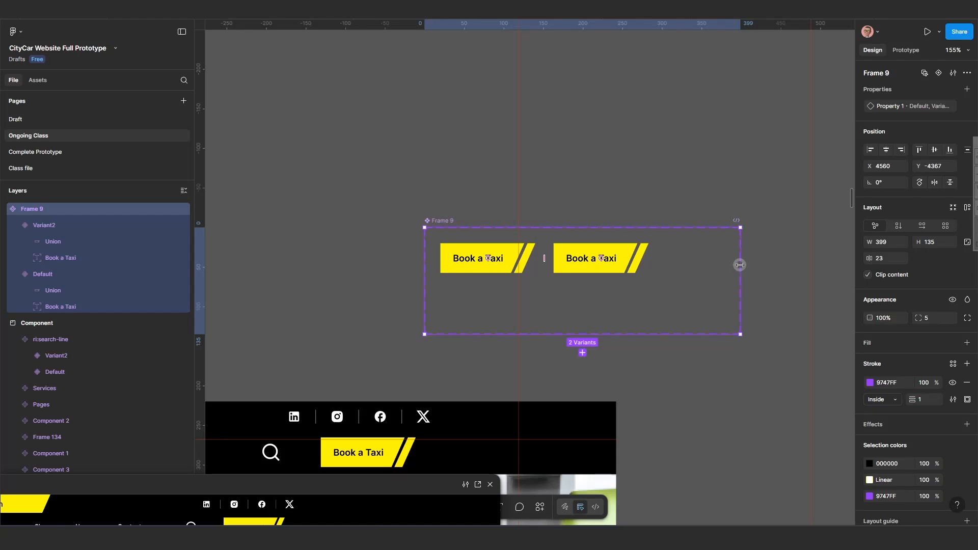
pyautogui.moveTo(740, 265); pyautogui.dragTo(817, 258)
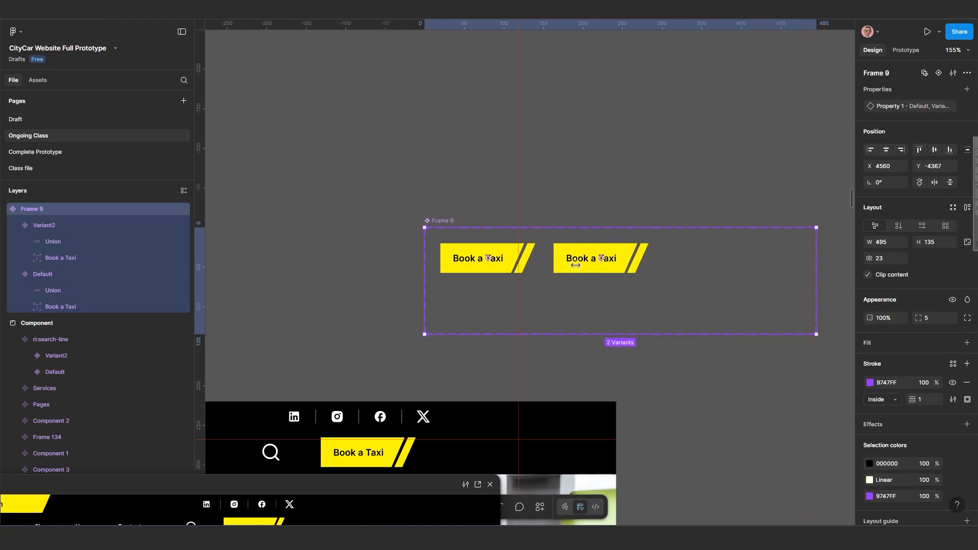
pyautogui.scroll(3, 576, 266)
pyautogui.moveTo(570, 276); pyautogui.dragTo(451, 269)
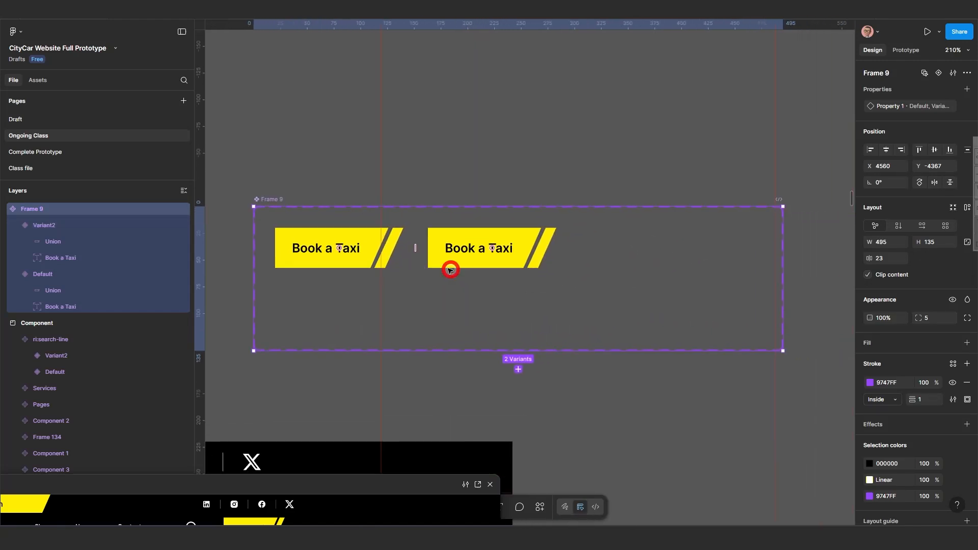
# Review the Default and Variant2 buttons inside the component set, returning from the prototype preview.
pyautogui.click(365, 238)
pyautogui.scroll(2, 365, 240)
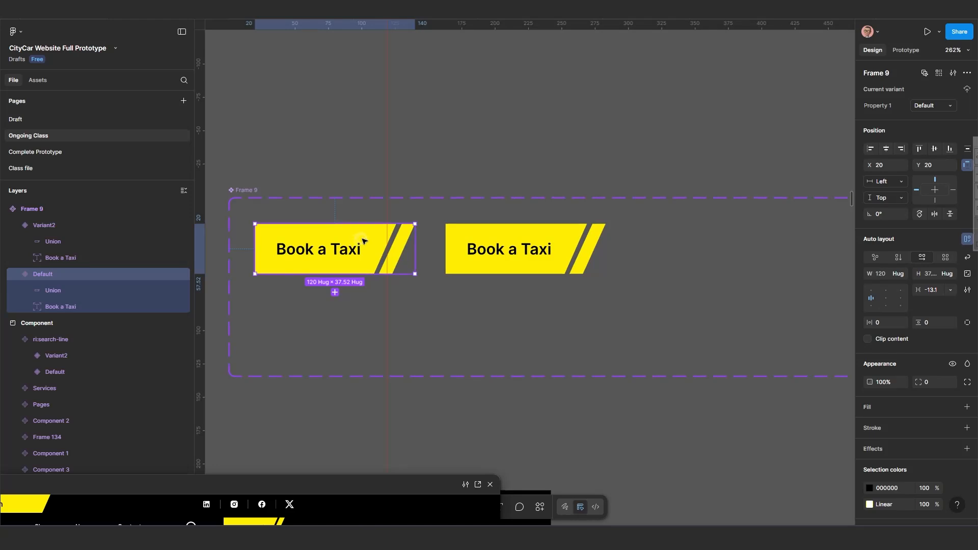
pyautogui.click(519, 242)
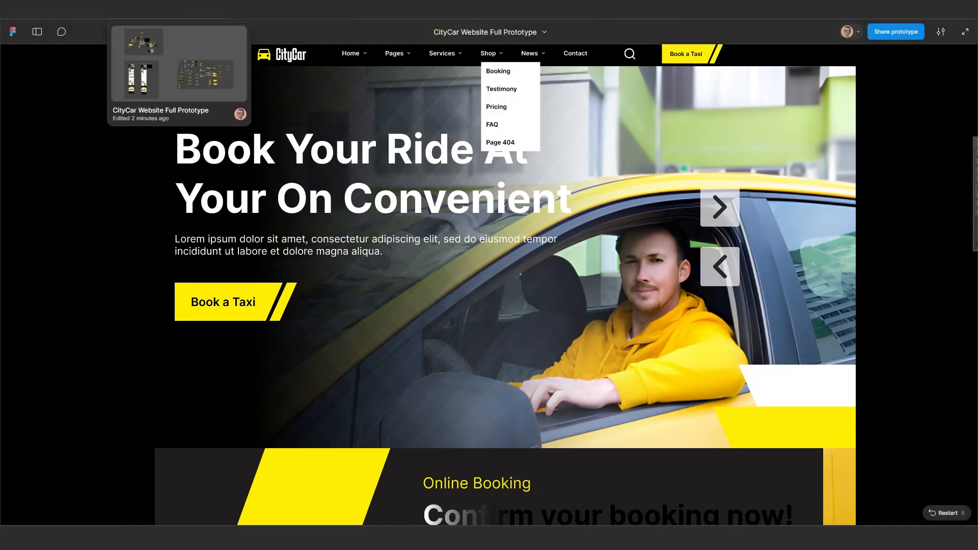
pyautogui.click(173, 10)
pyautogui.scroll(1, 468, 245)
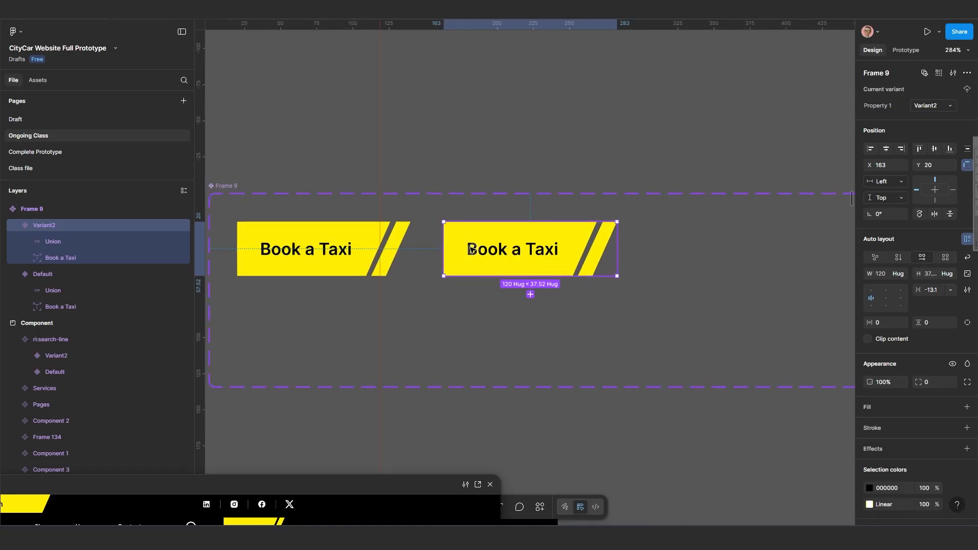
pyautogui.scroll(-2, 471, 249)
pyautogui.hscroll(2, 472, 249)
pyautogui.scroll(1, 490, 208)
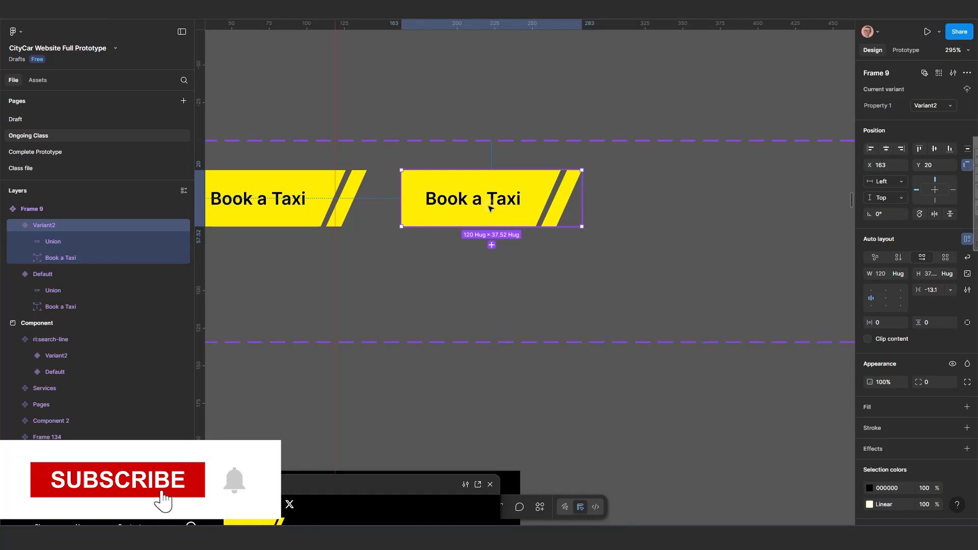
# In Variant2, shift the Union's gradient handles rightward so the white section fills the button.
pyautogui.click(542, 192)
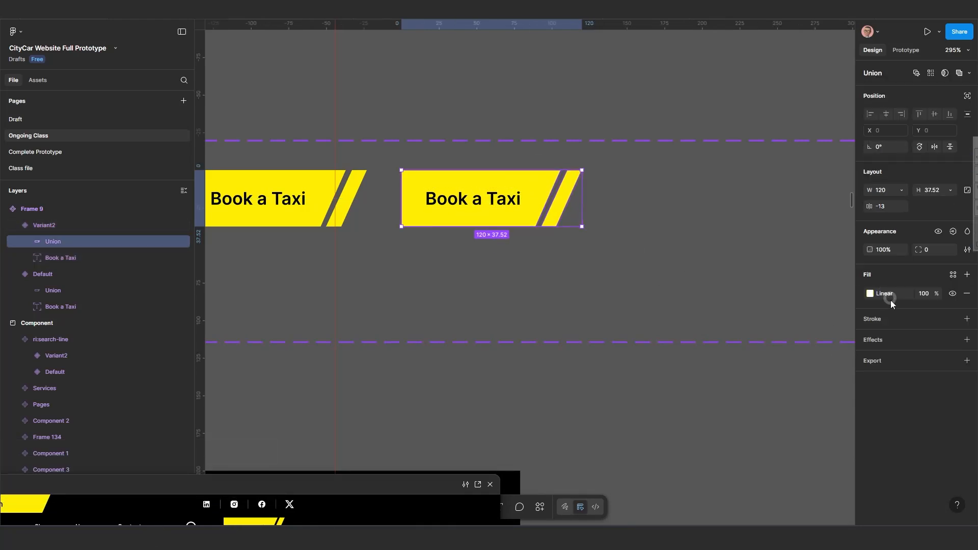
pyautogui.click(874, 293)
pyautogui.click(870, 294)
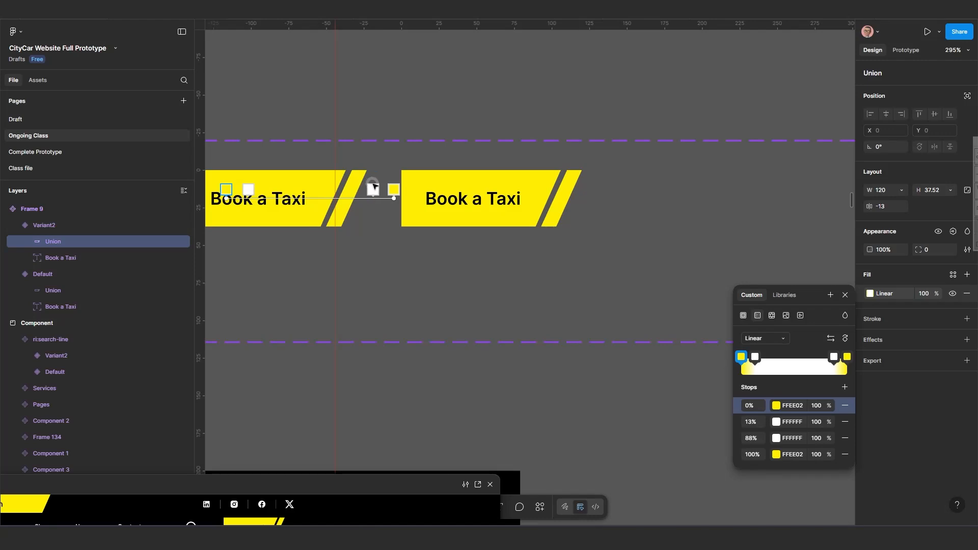
pyautogui.click(370, 188)
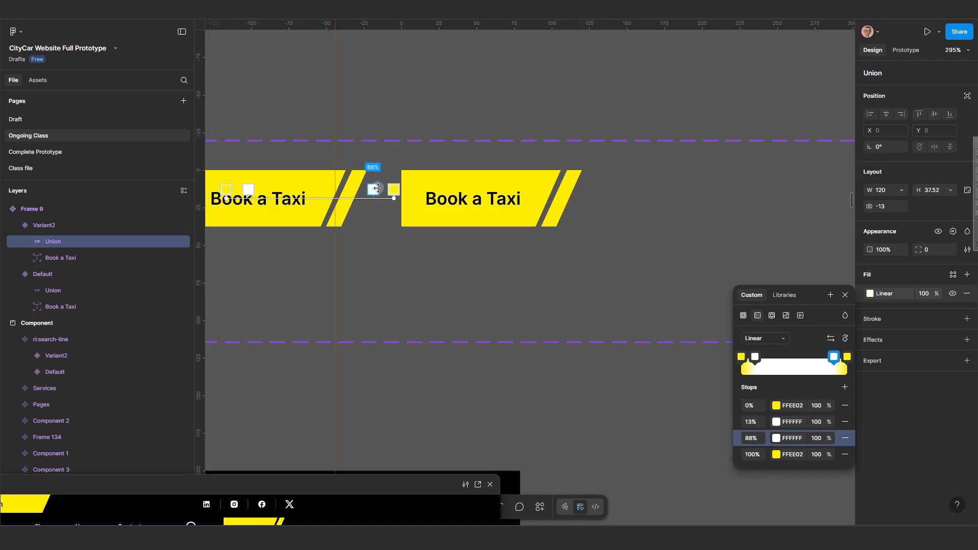
pyautogui.keyDown('shift'); pyautogui.click(393, 189); pyautogui.keyUp('shift')
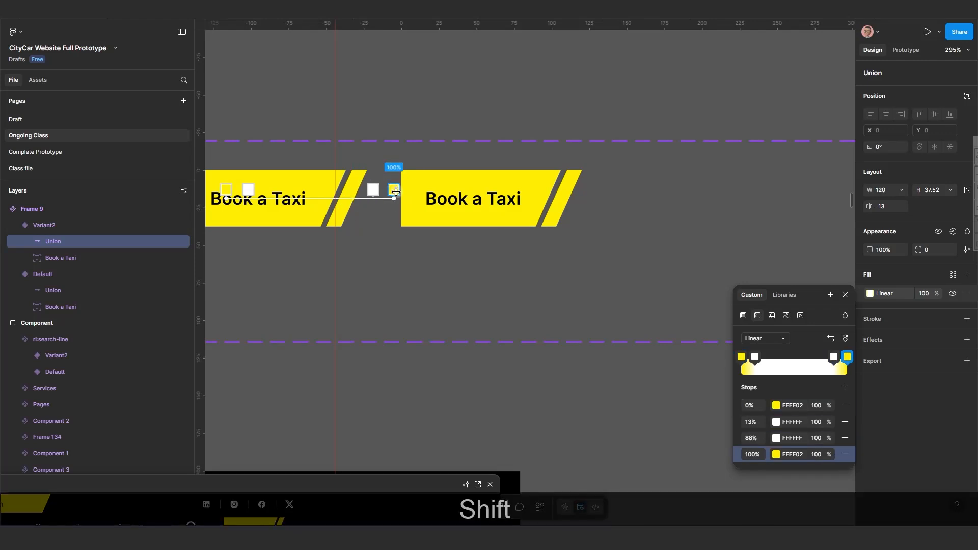
pyautogui.moveTo(426, 199); pyautogui.dragTo(649, 198)
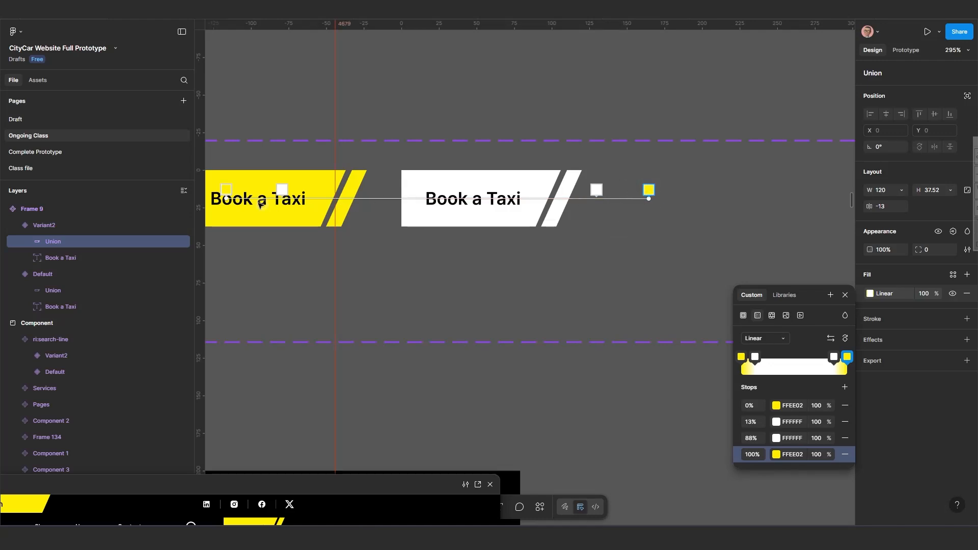
pyautogui.moveTo(229, 198); pyautogui.dragTo(342, 202)
pyautogui.press('shift')
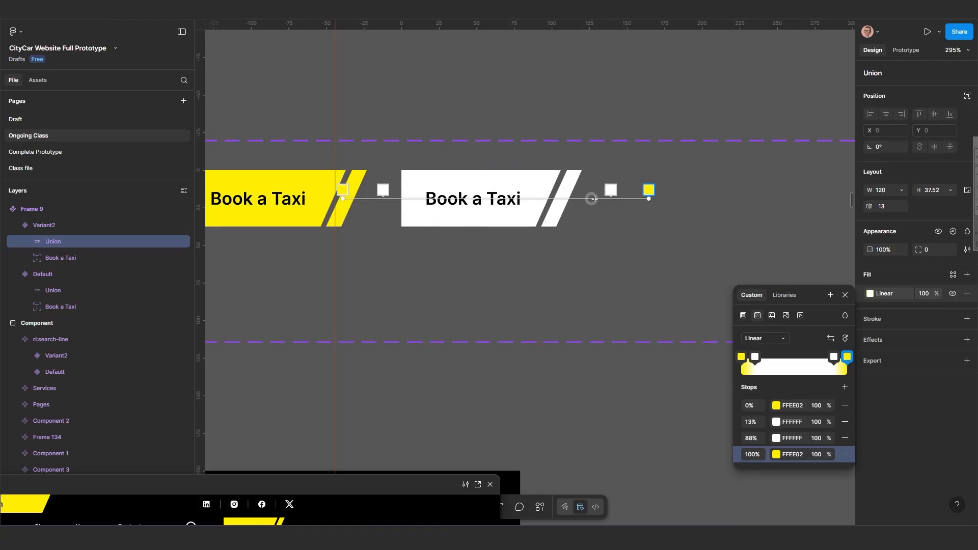
# In Variant2, move the Union gradient's second white stop to 85%.
pyautogui.moveTo(610, 191); pyautogui.dragTo(601, 192)
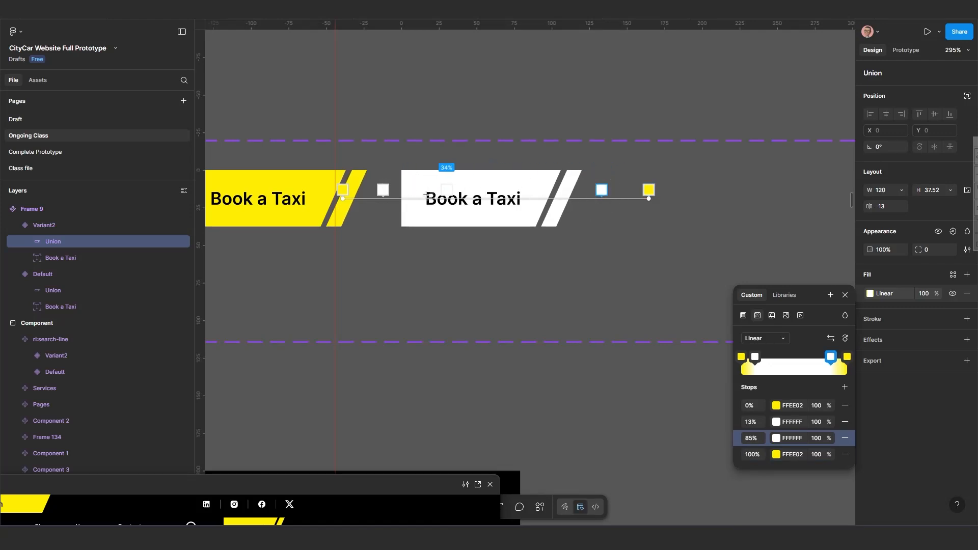
pyautogui.scroll(-3, 522, 255)
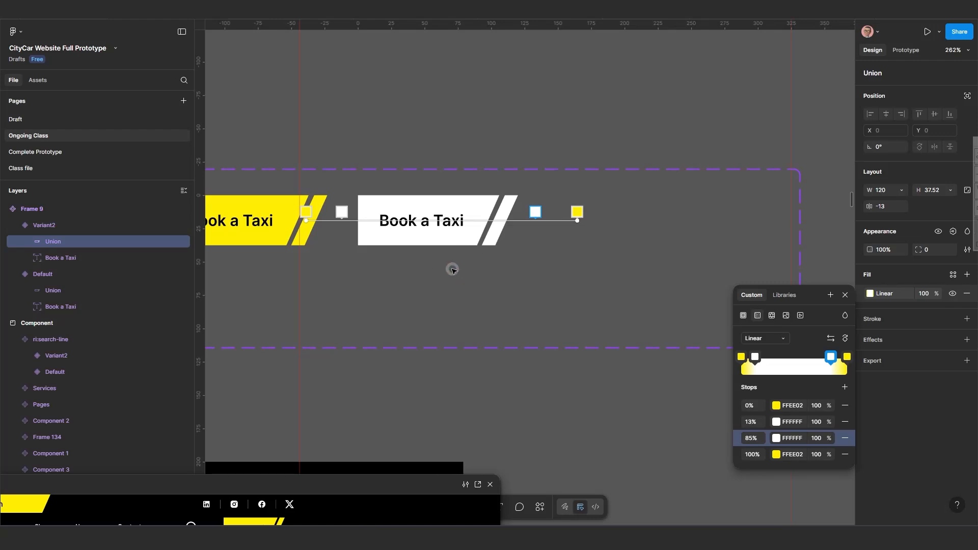
pyautogui.click(422, 205)
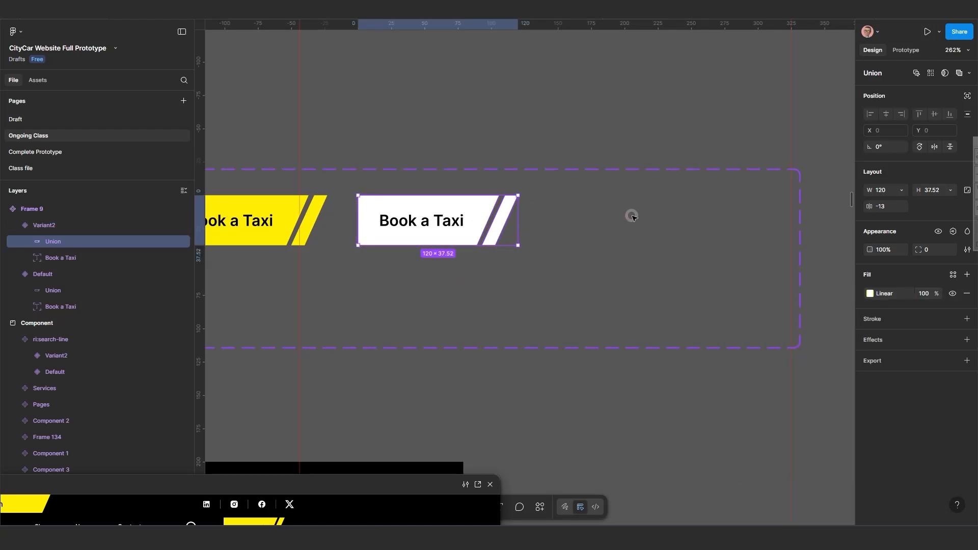
# Add a third variant, Variant3, to the Book a Taxi component set by duplicating Variant2.
pyautogui.click(573, 216)
pyautogui.click(477, 216)
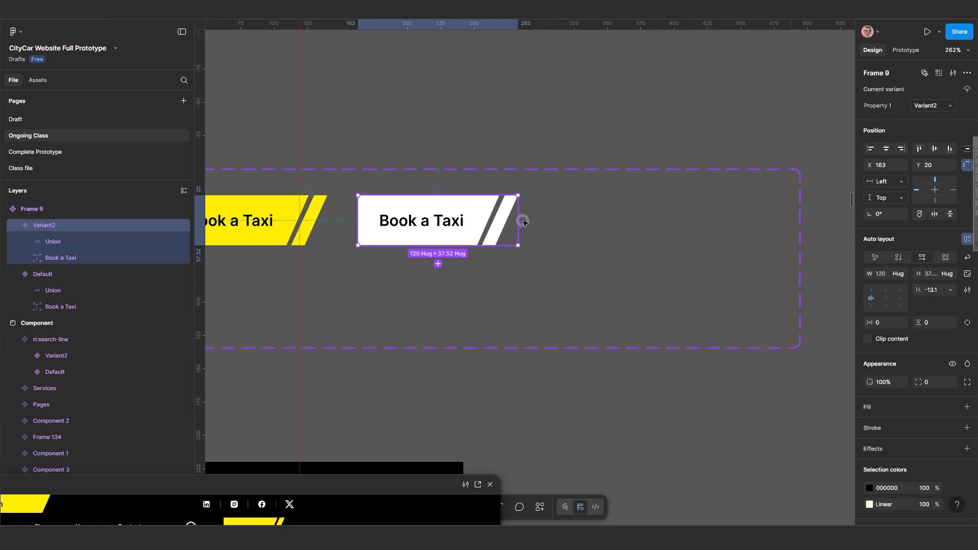
pyautogui.click(438, 264)
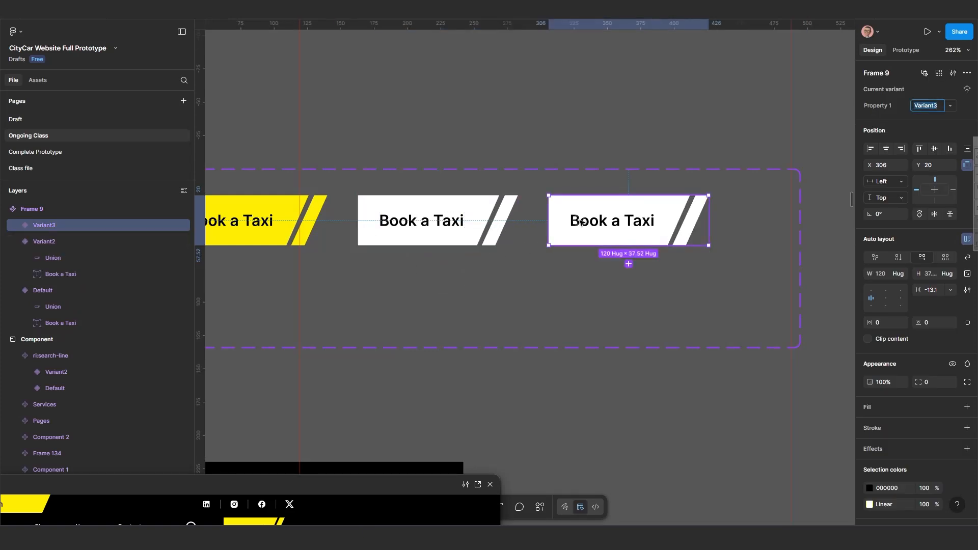
# In Variant3, drag the Union's gradient start handle far right so the button fills yellow.
pyautogui.hscroll(-3, 316, 225)
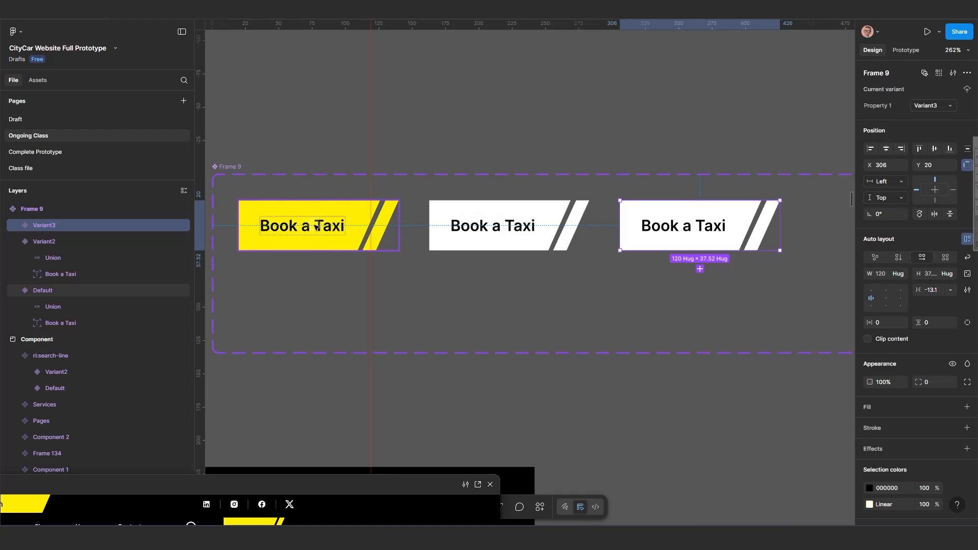
pyautogui.click(317, 227)
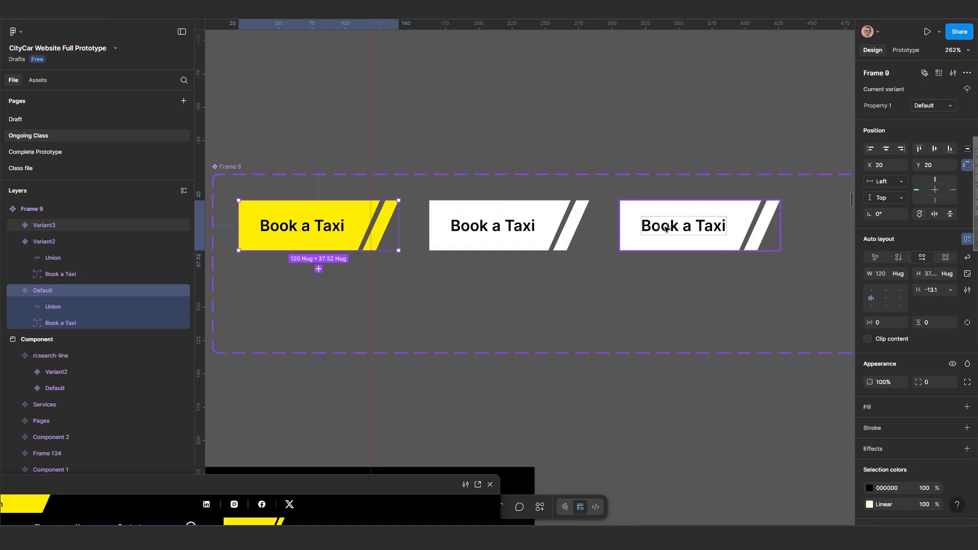
pyautogui.hscroll(5, 585, 251)
pyautogui.click(552, 219)
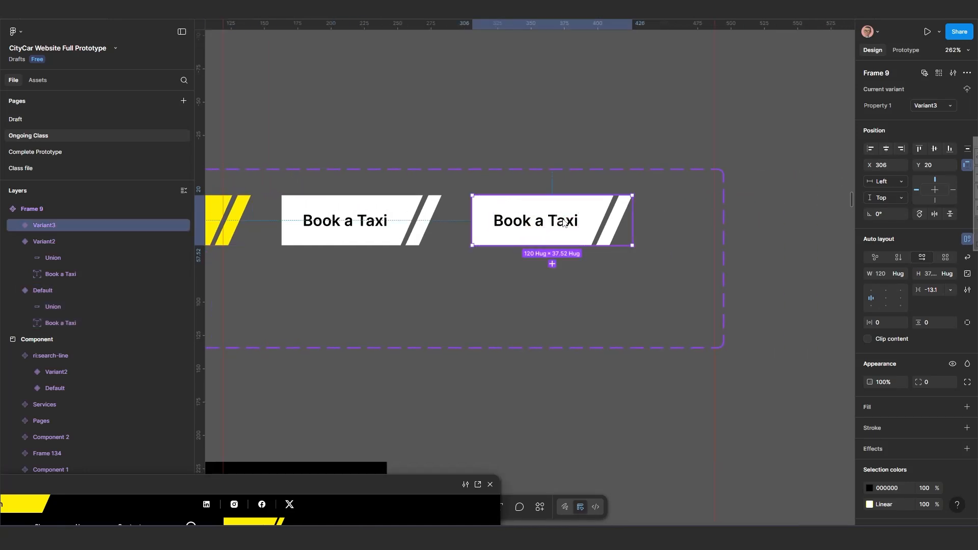
pyautogui.doubleClick(600, 212)
pyautogui.click(872, 295)
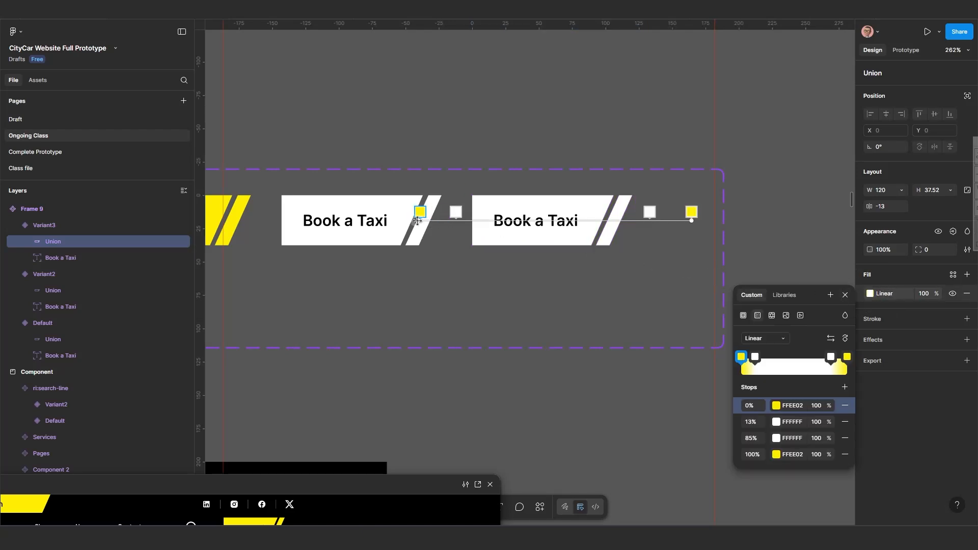
pyautogui.moveTo(417, 221); pyautogui.dragTo(638, 219)
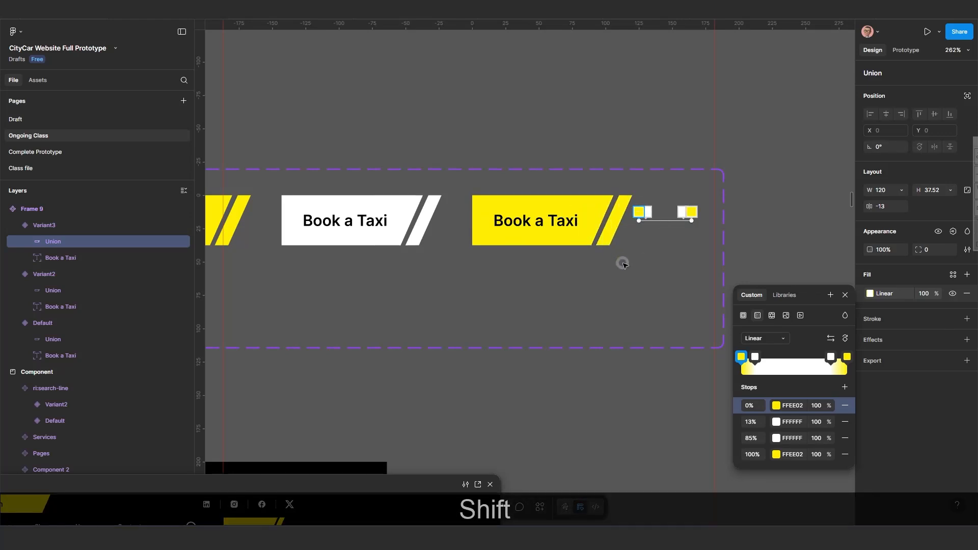
pyautogui.press('Escape')
pyautogui.scroll(-3, 573, 257)
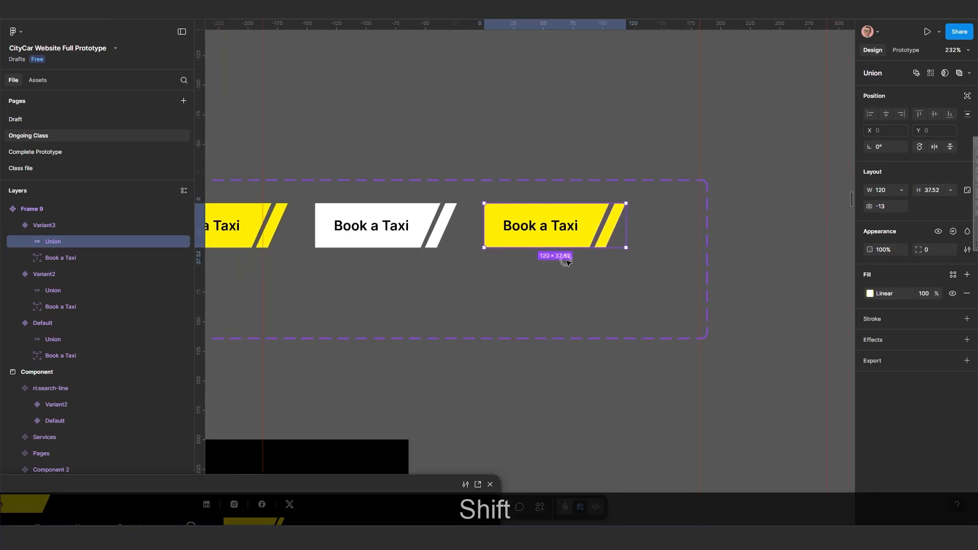
# Connect the Default button to Variant2 with a Mouse enter interaction using Smart animate.
pyautogui.click(905, 50)
pyautogui.hscroll(-3, 393, 220)
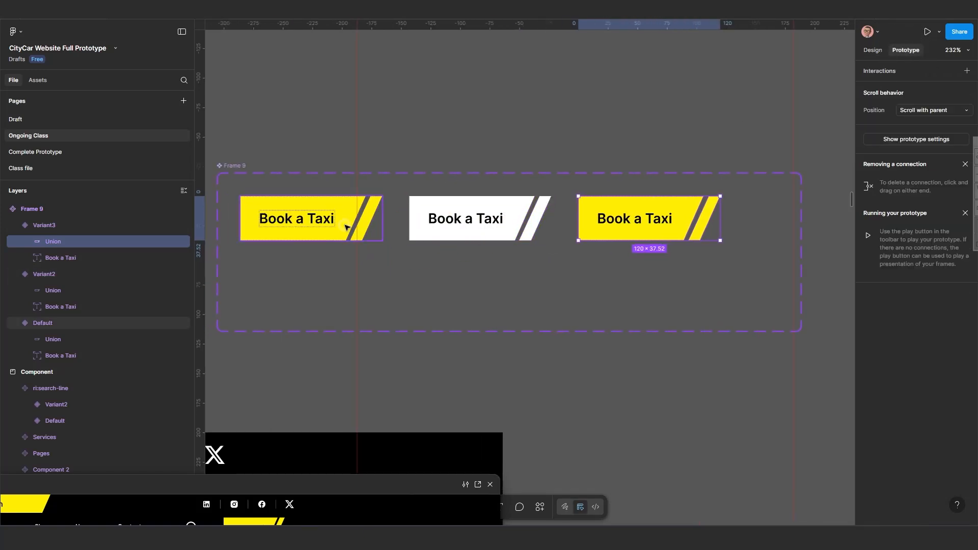
pyautogui.click(380, 229)
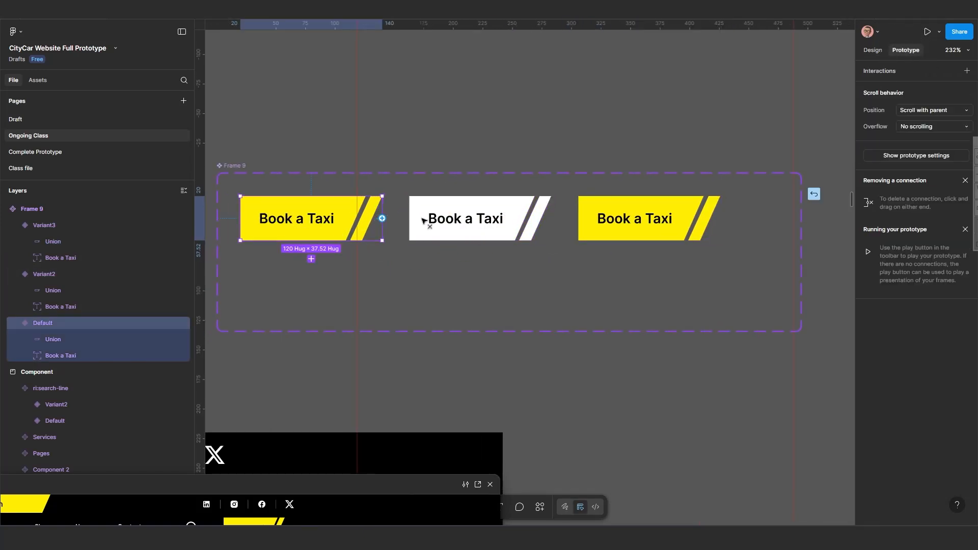
pyautogui.moveTo(423, 220); pyautogui.dragTo(428, 219)
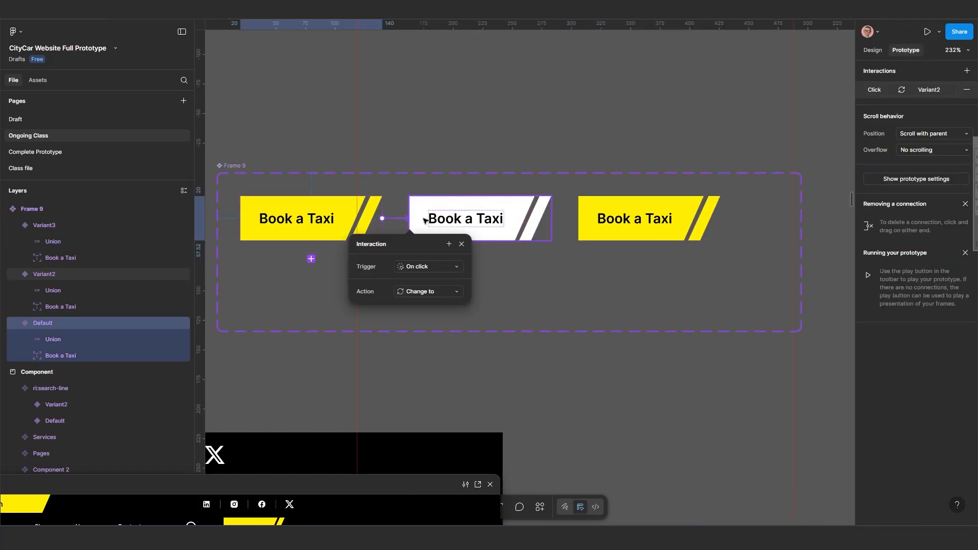
pyautogui.click(418, 268)
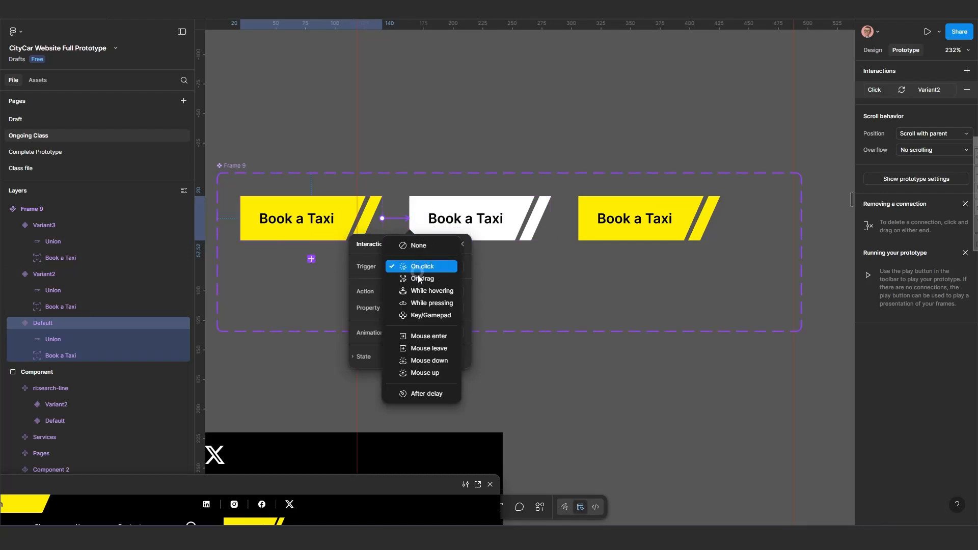
pyautogui.click(428, 337)
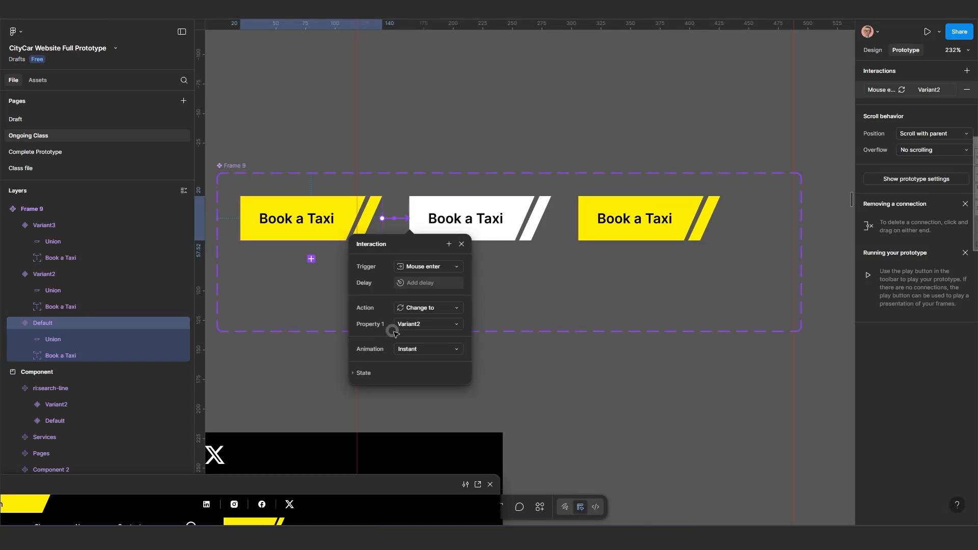
pyautogui.click(417, 349)
pyautogui.click(429, 372)
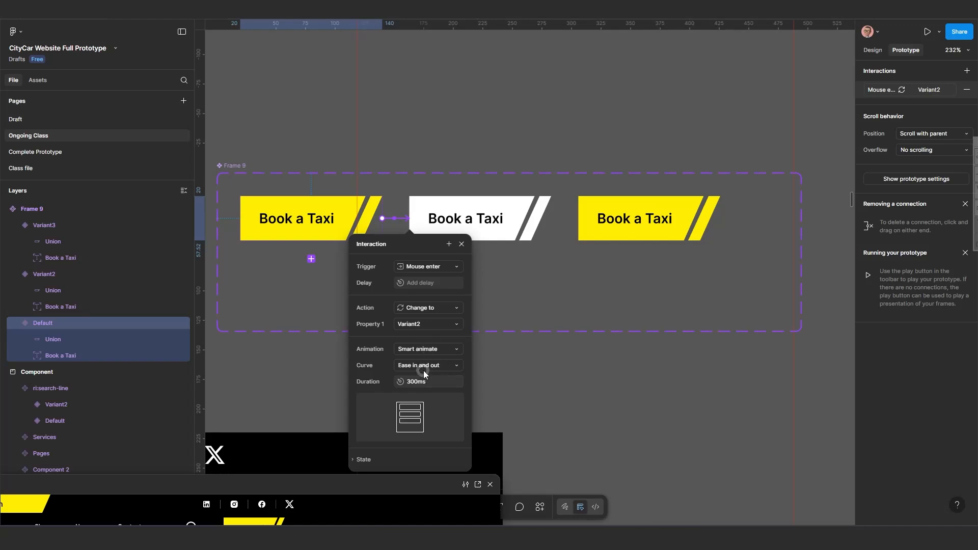
# Set the interaction's curve to Ease in and out and its duration to 600ms.
pyautogui.click(430, 366)
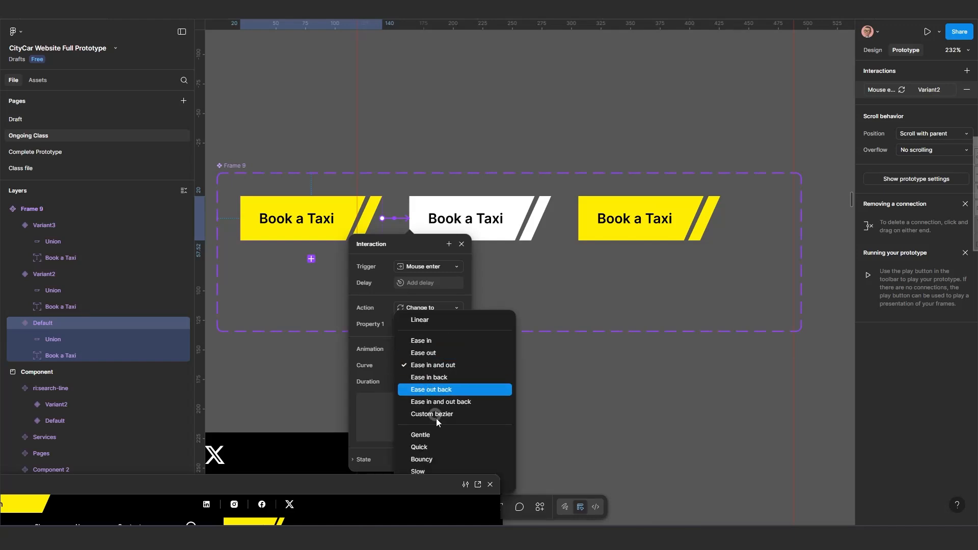
pyautogui.click(439, 447)
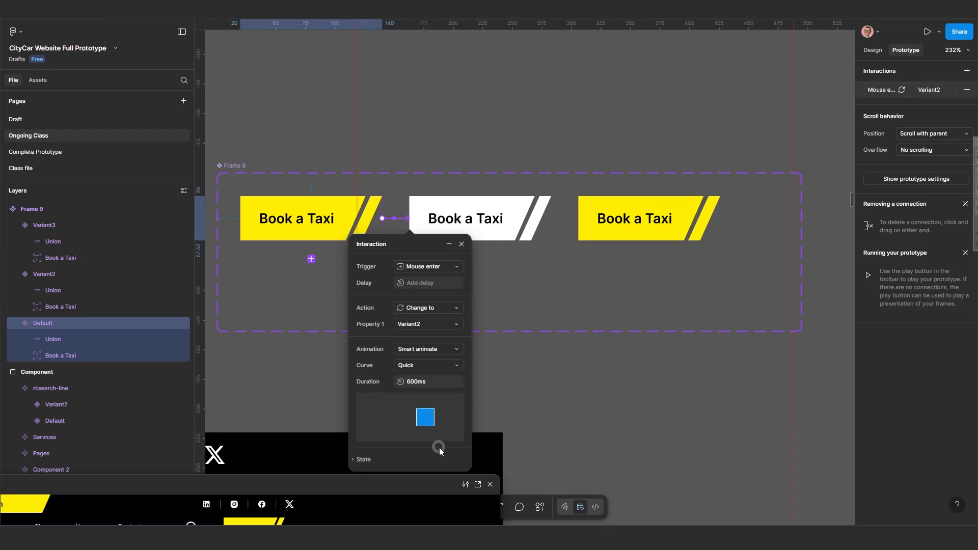
pyautogui.moveTo(383, 239); pyautogui.dragTo(460, 205)
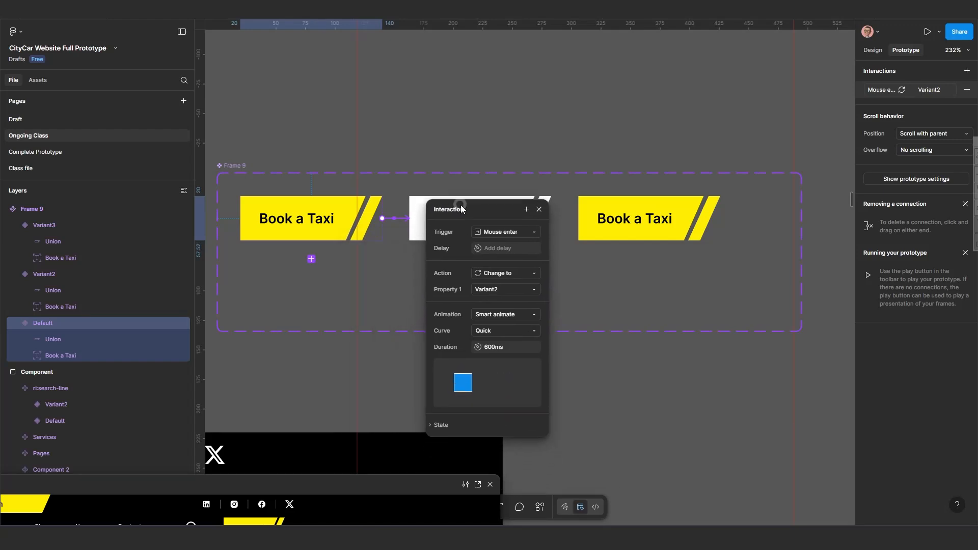
pyautogui.click(496, 332)
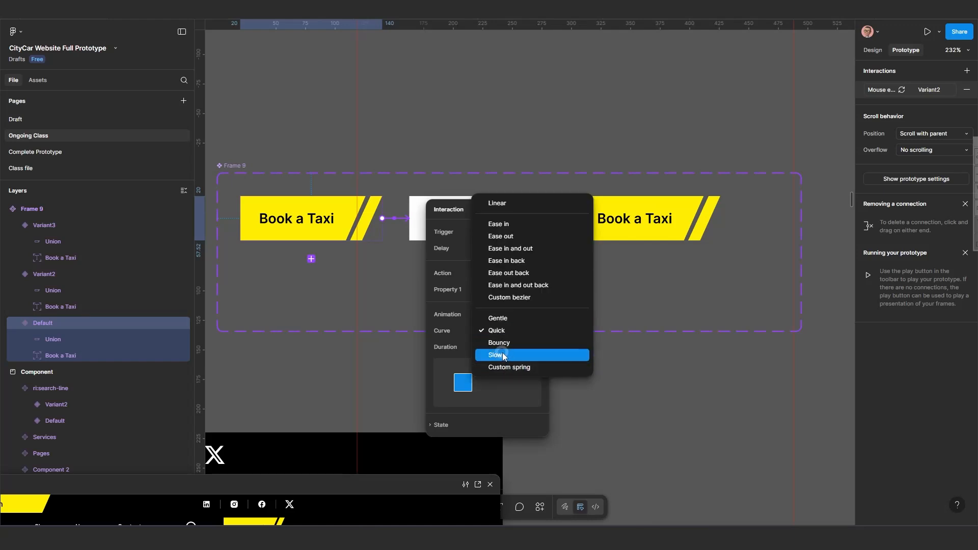
pyautogui.click(529, 249)
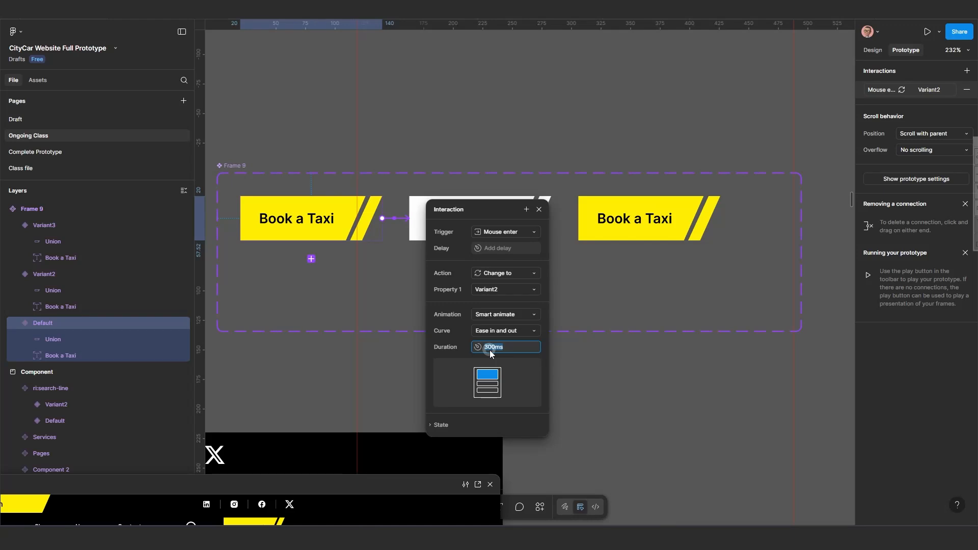
pyautogui.write('600')
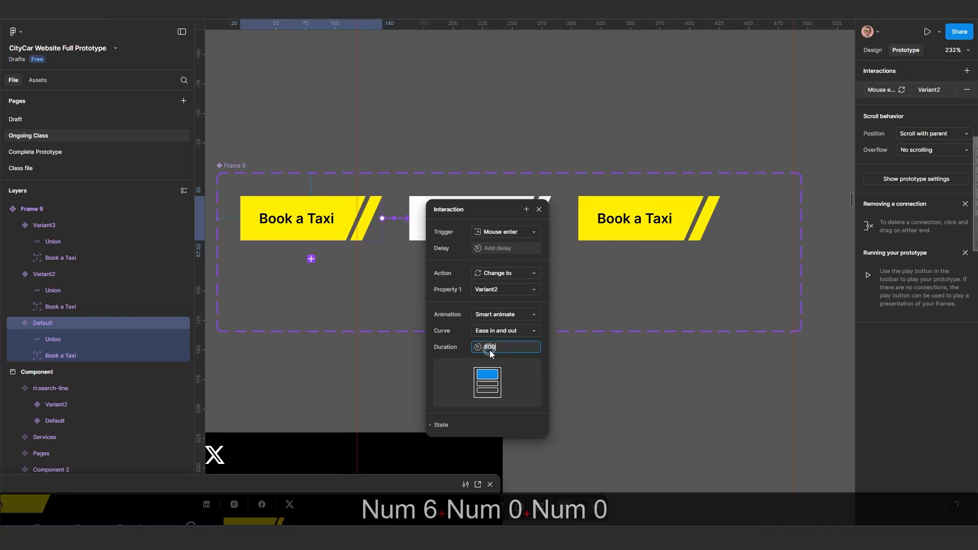
pyautogui.press('Return')
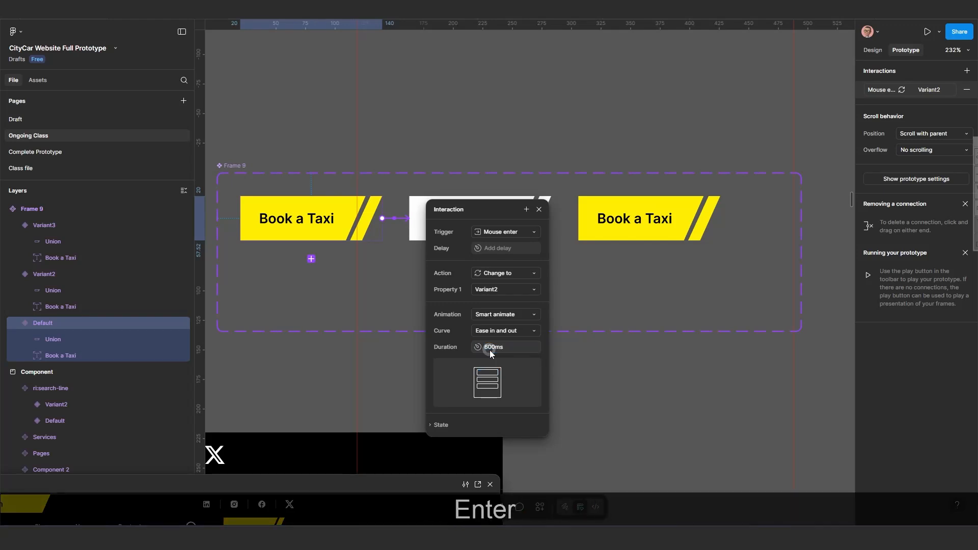
pyautogui.click(539, 209)
# Connect Variant2 to Variant3 with a Mouse enter interaction.
pyautogui.click(529, 227)
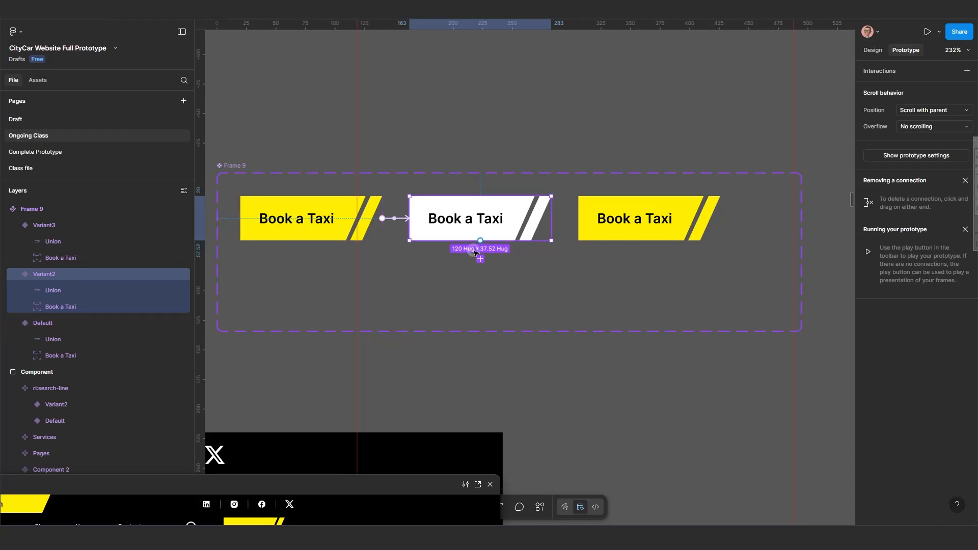
pyautogui.moveTo(480, 238); pyautogui.dragTo(645, 232)
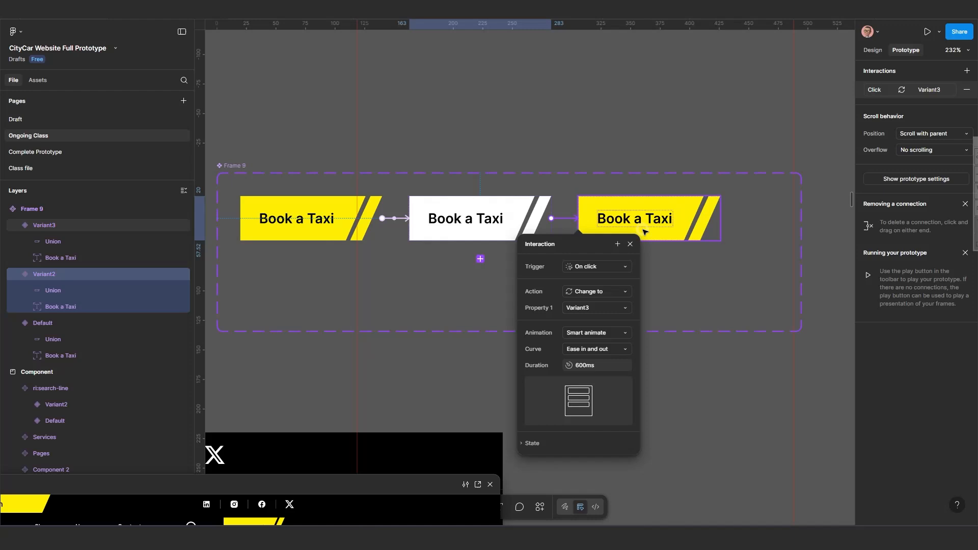
pyautogui.click(580, 266)
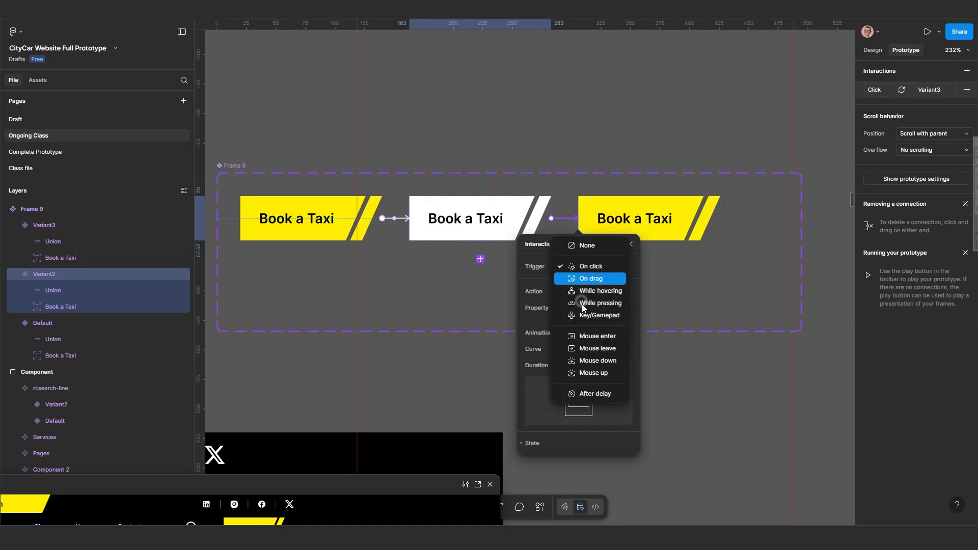
pyautogui.click(595, 336)
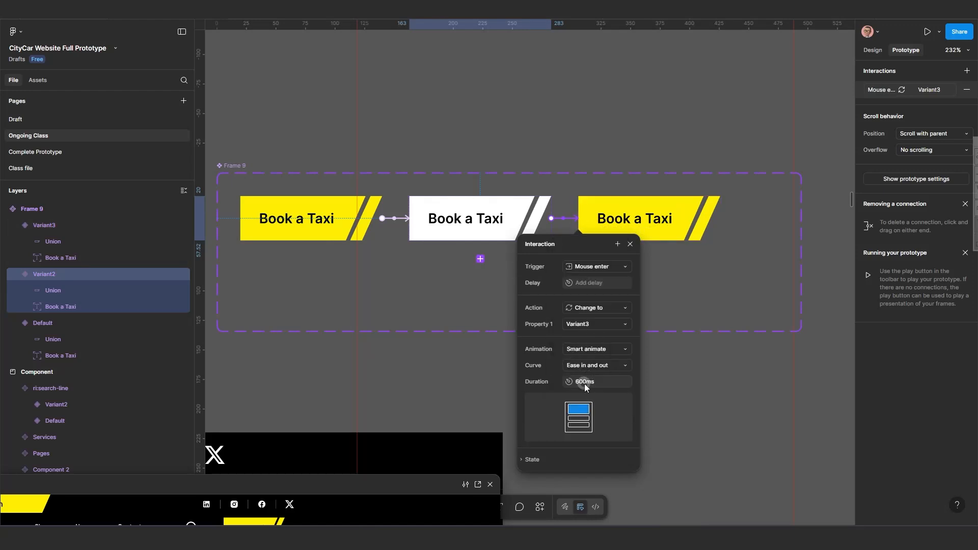
pyautogui.click(630, 244)
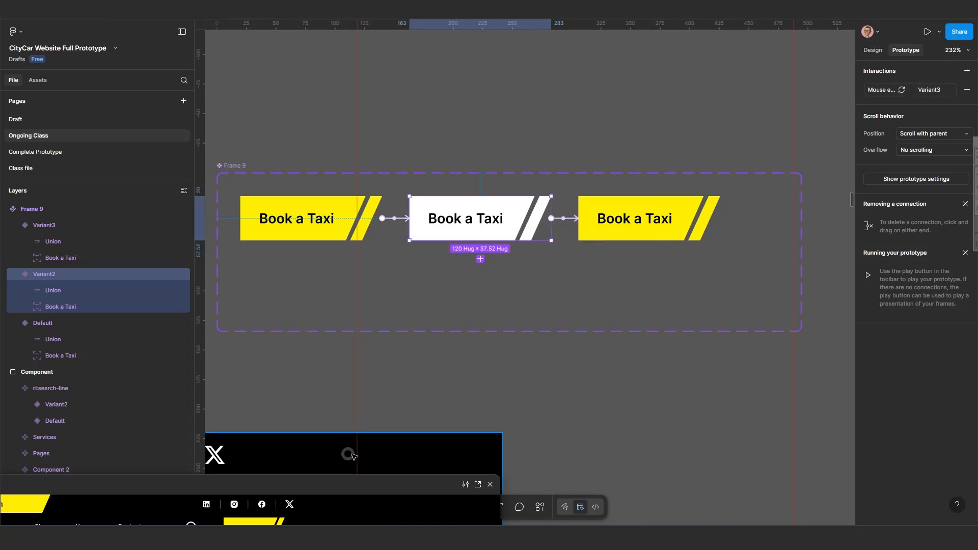
# Copy the Default Book a Taxi button from the component set.
pyautogui.scroll(-5, 417, 321)
pyautogui.click(358, 267)
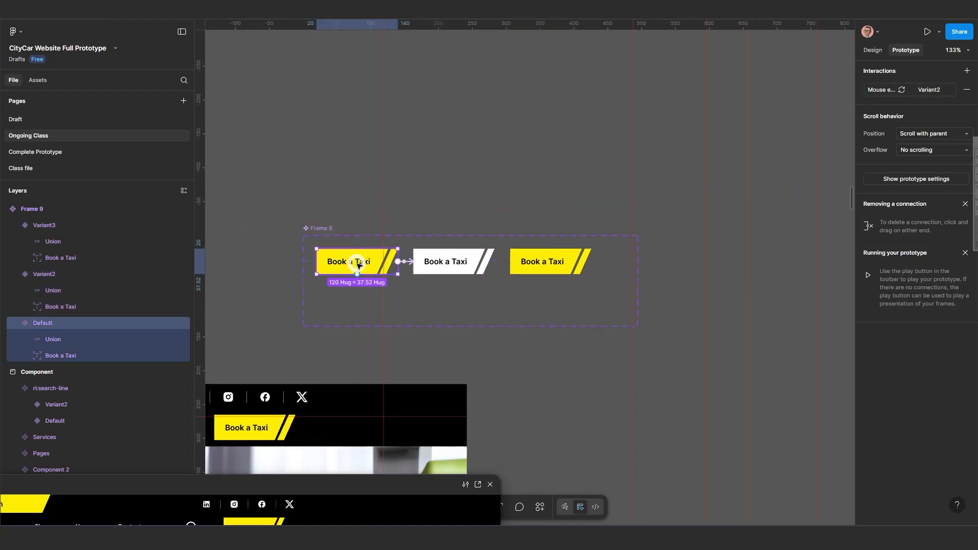
pyautogui.hotkey('ctrl', 'c')
pyautogui.hotkey('ctrl', 'c')
pyautogui.scroll(-10, 358, 265)
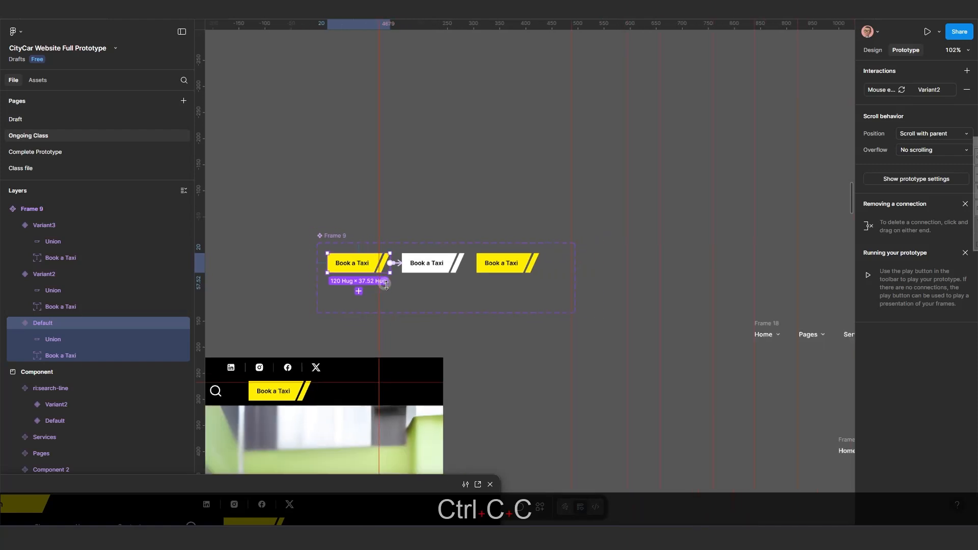
pyautogui.hscroll(5, 620, 273)
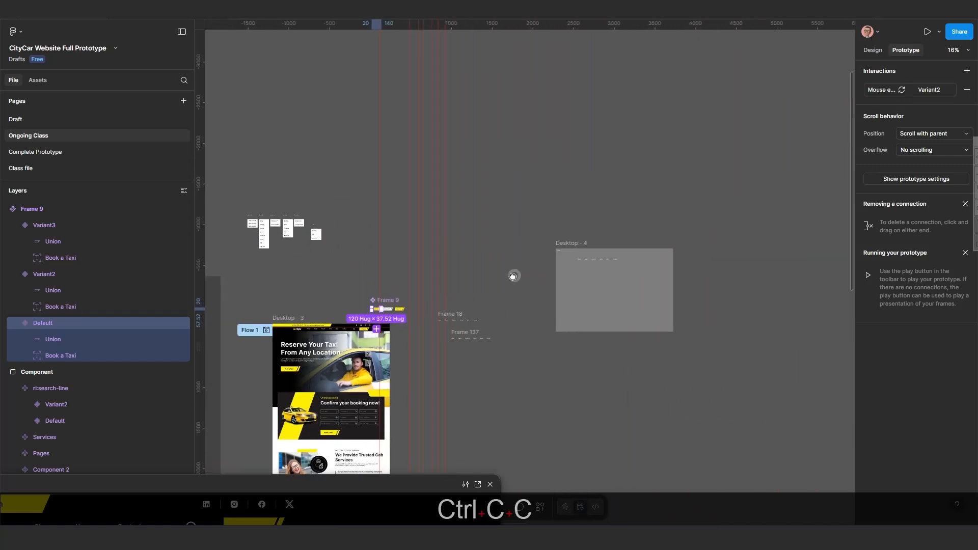
# Delete the Component 3 instance from the Desktop - 4 frame.
pyautogui.click(548, 261)
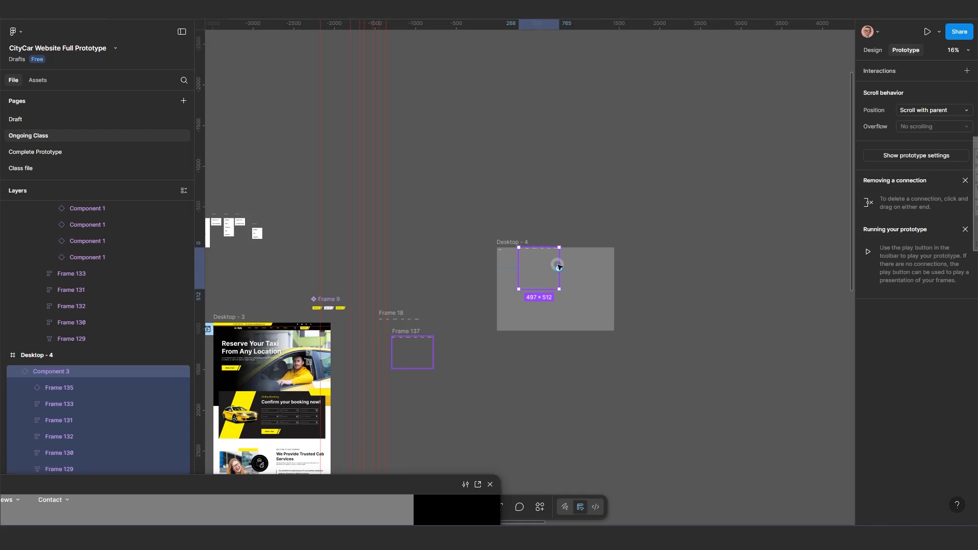
pyautogui.press('Delete')
pyautogui.scroll(3, 509, 249)
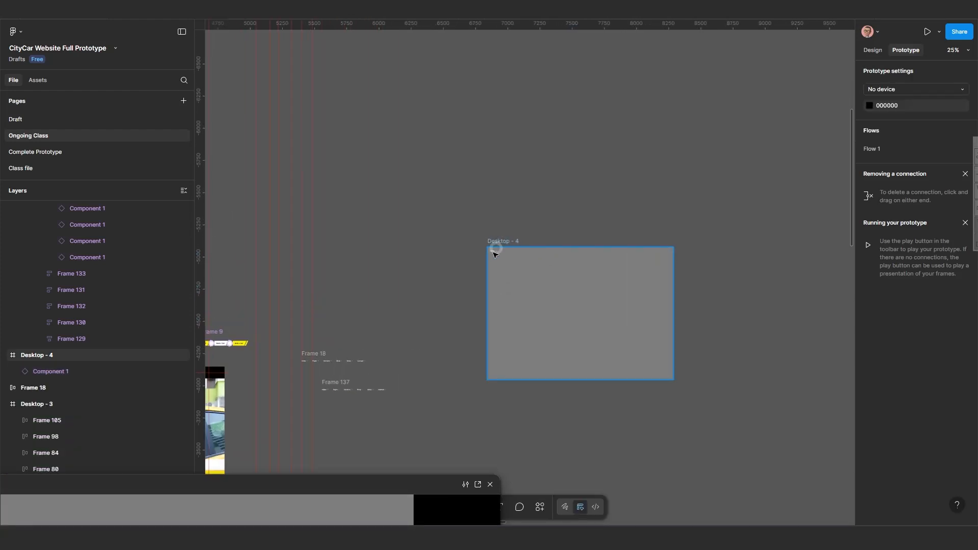
pyautogui.click(492, 253)
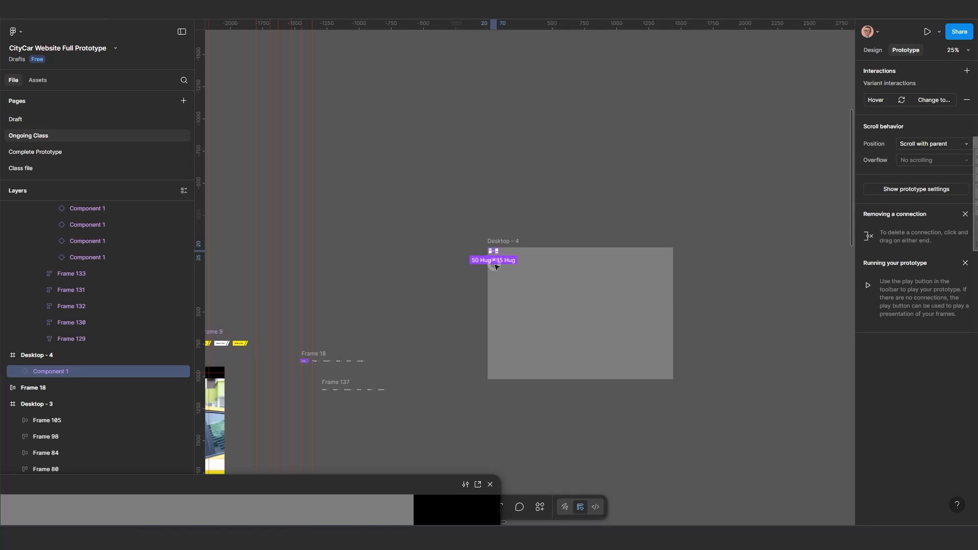
# Delete the Component 1 instance from the Desktop - 4 frame.
pyautogui.press('Delete')
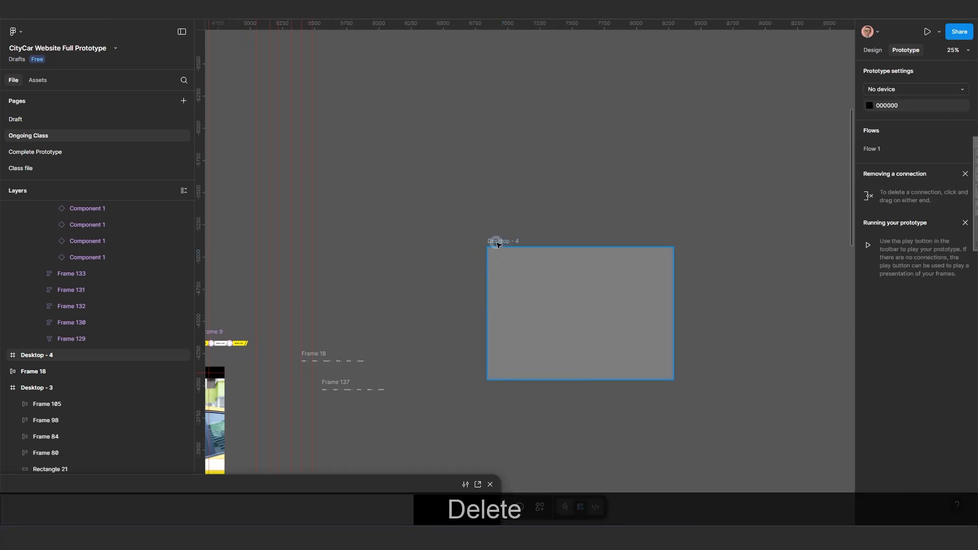
pyautogui.hotkey('ctrl', 'v')
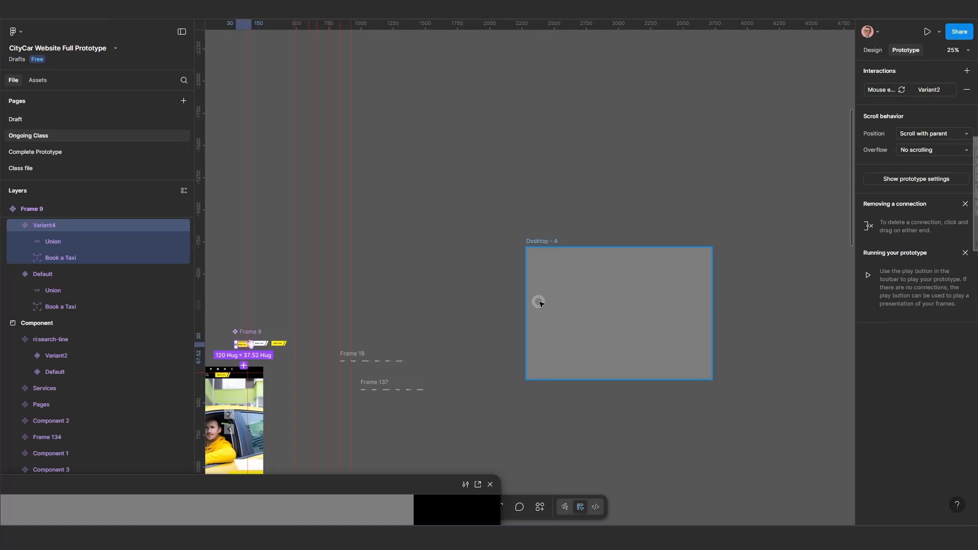
pyautogui.scroll(2, 542, 298)
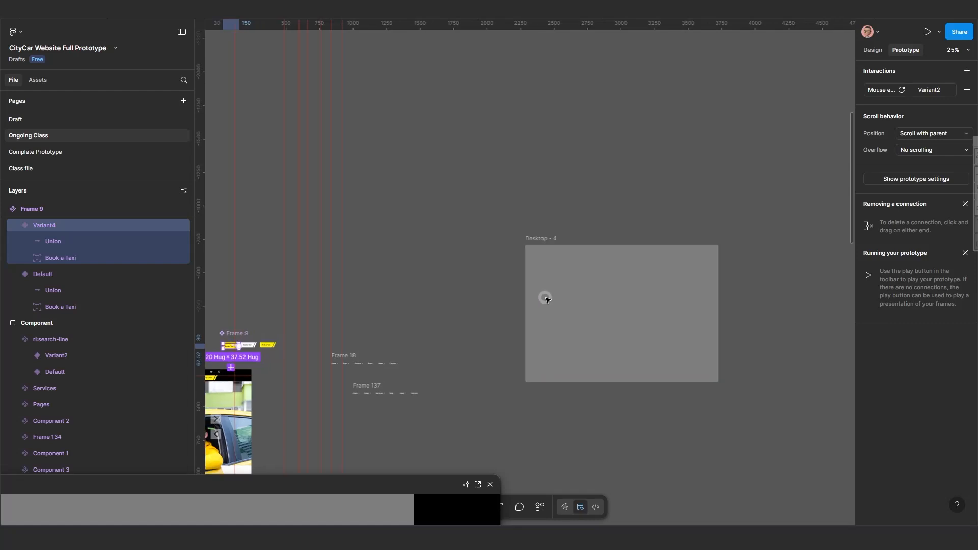
pyautogui.click(540, 235)
pyautogui.scroll(-2, 350, 327)
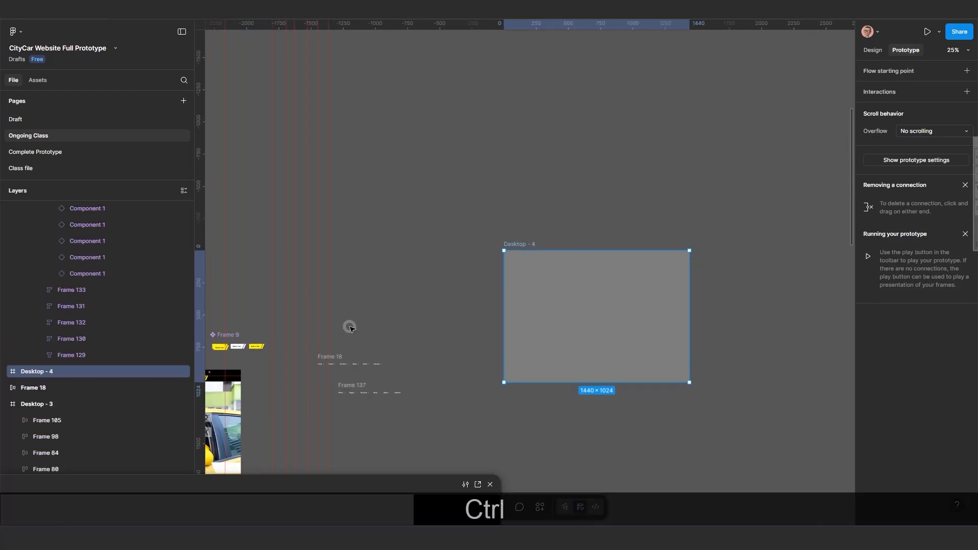
pyautogui.hotkey('ctrl', 'z')
pyautogui.hotkey('ctrl', 'z')
pyautogui.hotkey('ctrl', 'z')
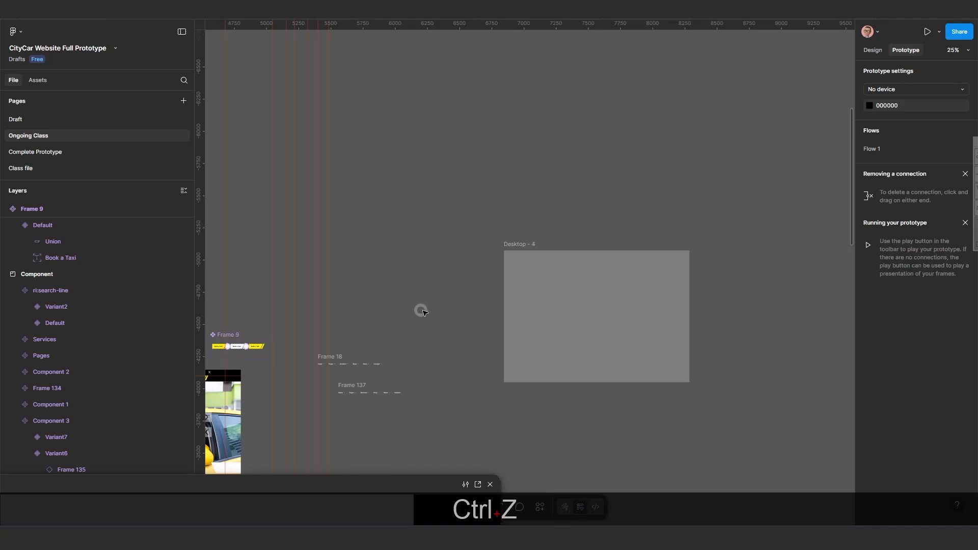
# Paste the copied Book a Taxi button into the Desktop - 4 frame.
pyautogui.click(518, 246)
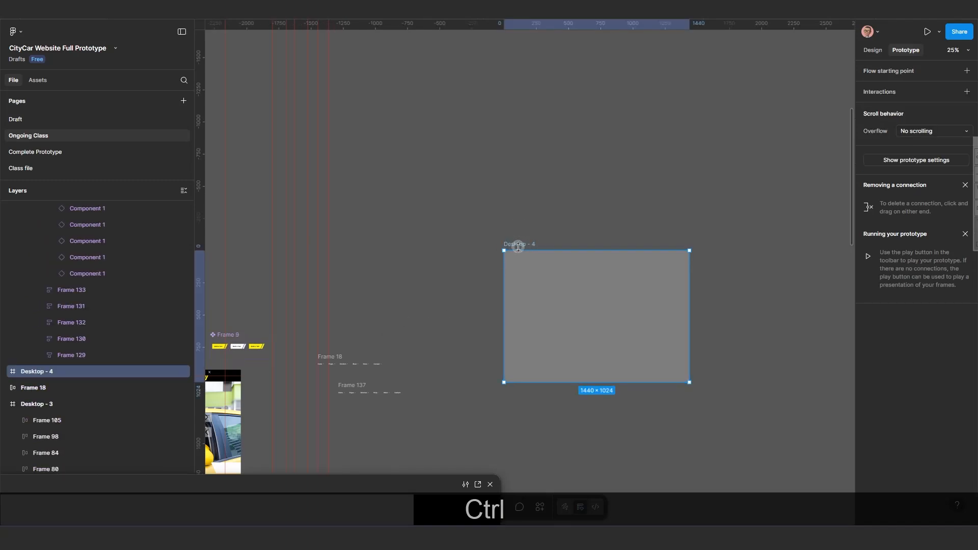
pyautogui.hotkey('ctrl', 'v')
pyautogui.scroll(3, 542, 280)
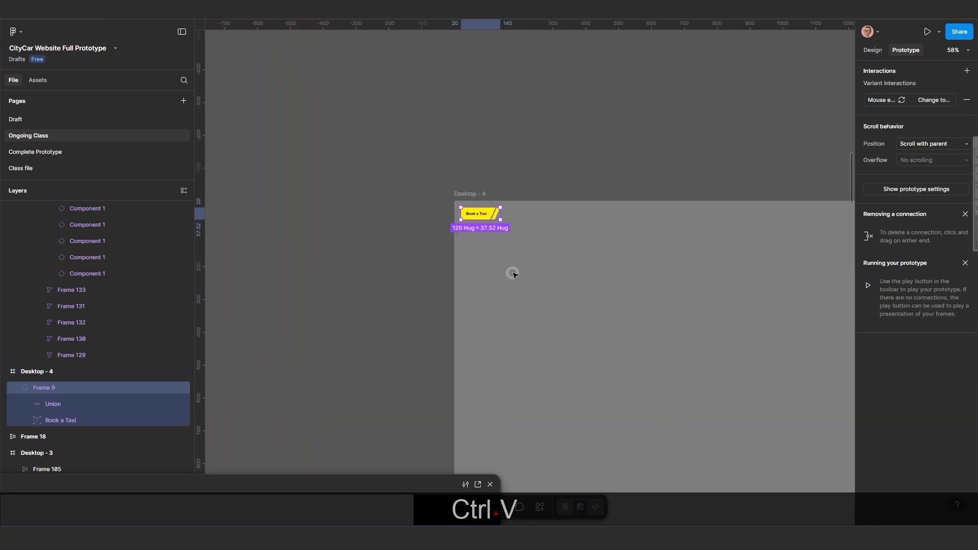
pyautogui.scroll(3, 512, 273)
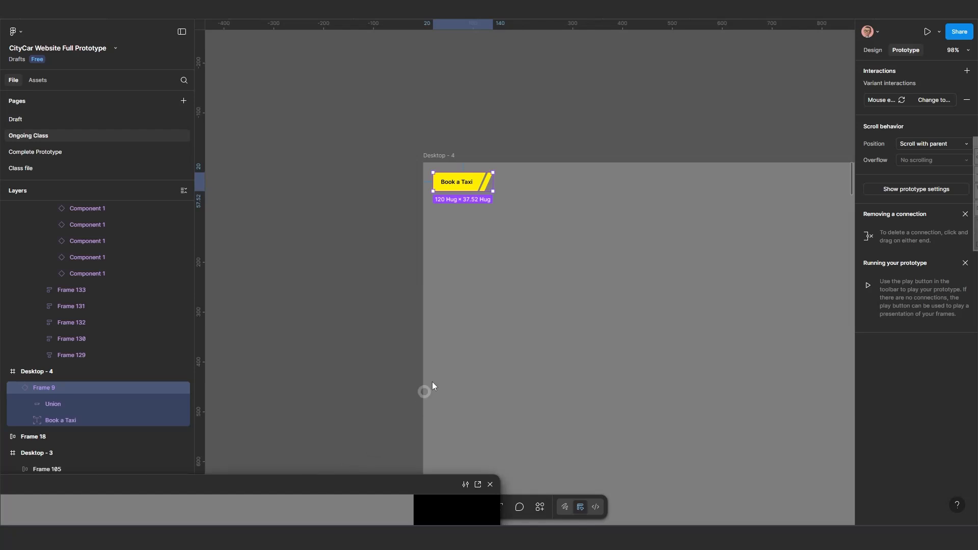
# Test the Book a Taxi button hover in the prototype preview window and return to the button variants.
pyautogui.moveTo(315, 481); pyautogui.dragTo(696, 215)
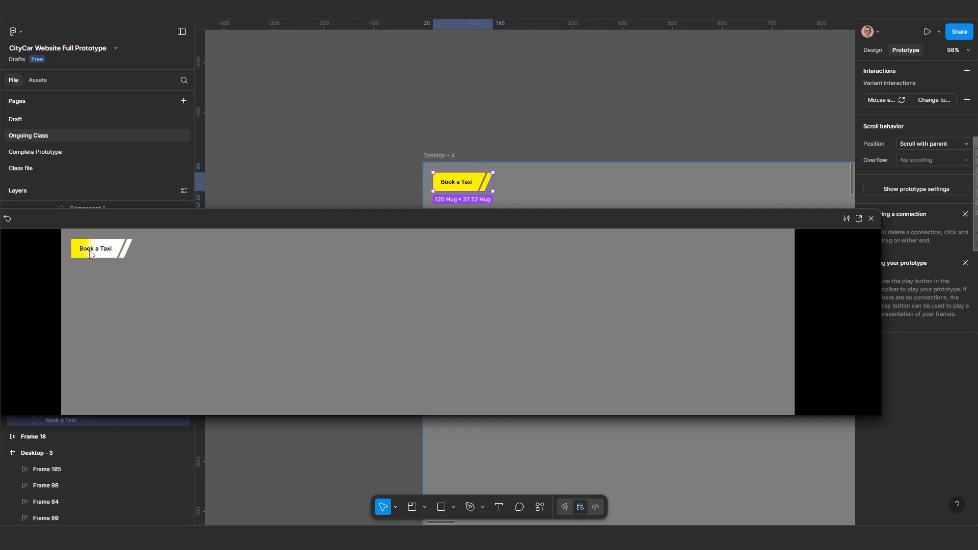
pyautogui.click(7, 219)
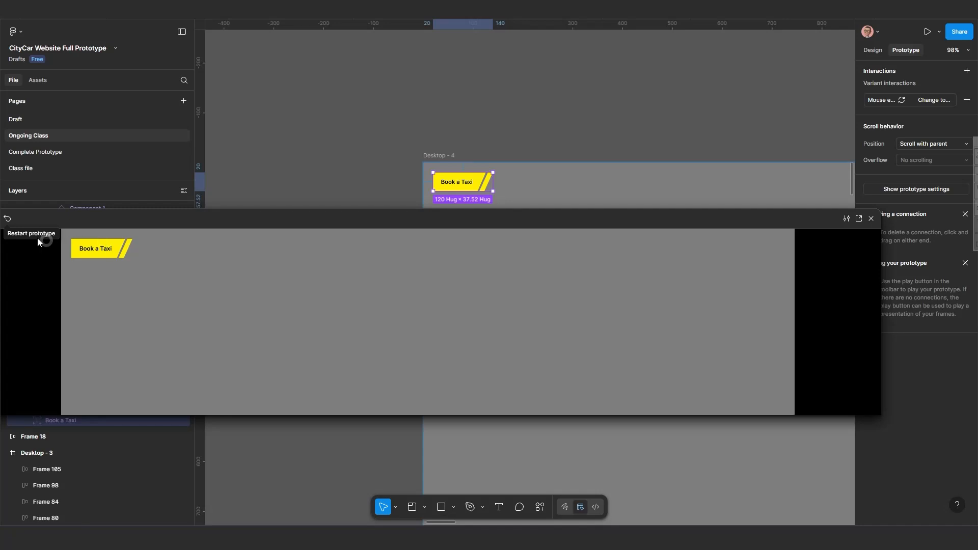
pyautogui.click(7, 219)
pyautogui.moveTo(508, 220); pyautogui.dragTo(399, 296)
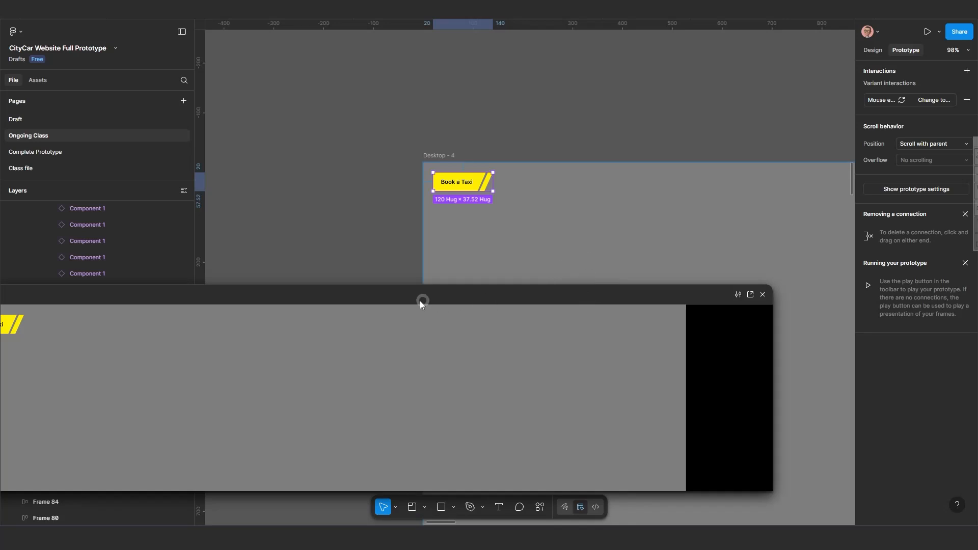
pyautogui.moveTo(589, 306); pyautogui.dragTo(669, 327)
pyautogui.scroll(-10, 352, 323)
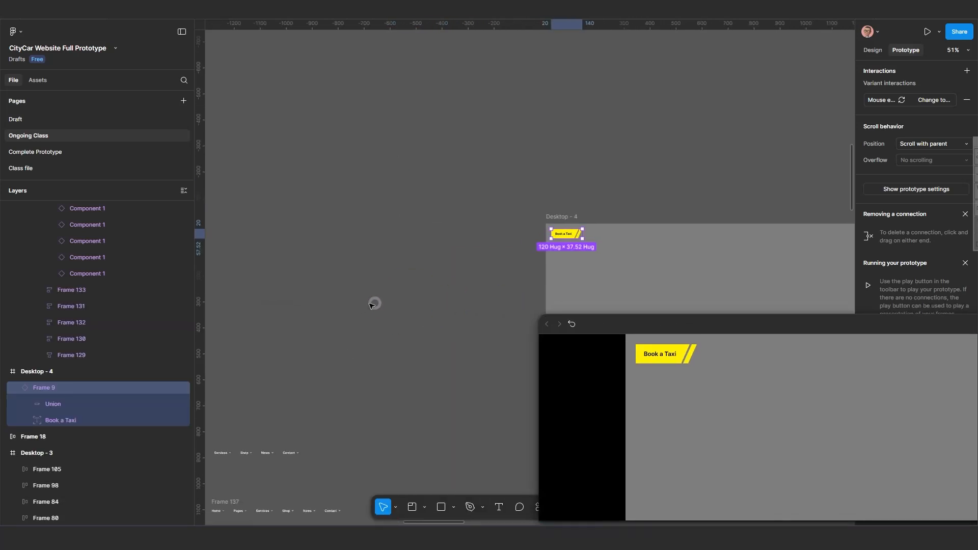
pyautogui.scroll(-5, 337, 307)
pyautogui.hscroll(-10, 299, 343)
pyautogui.scroll(8, 408, 322)
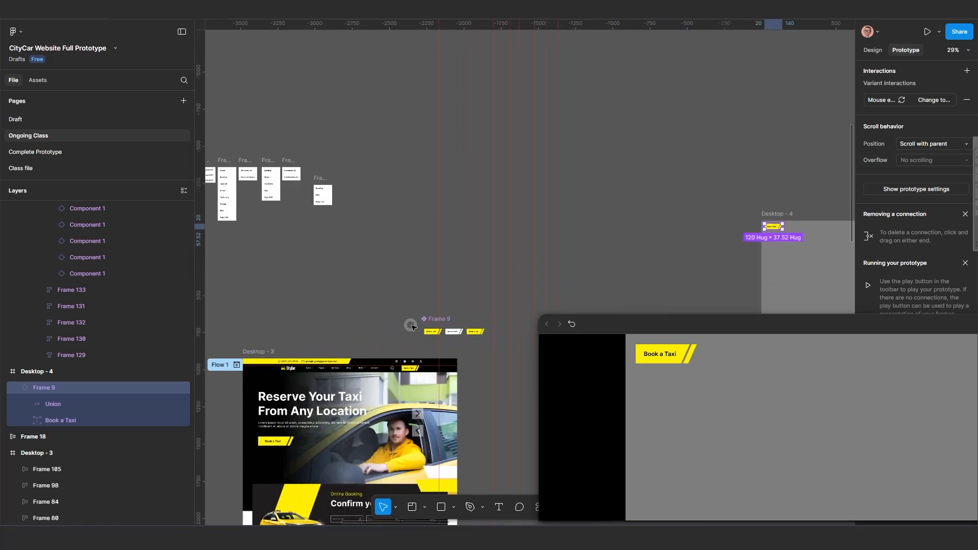
pyautogui.scroll(8, 504, 341)
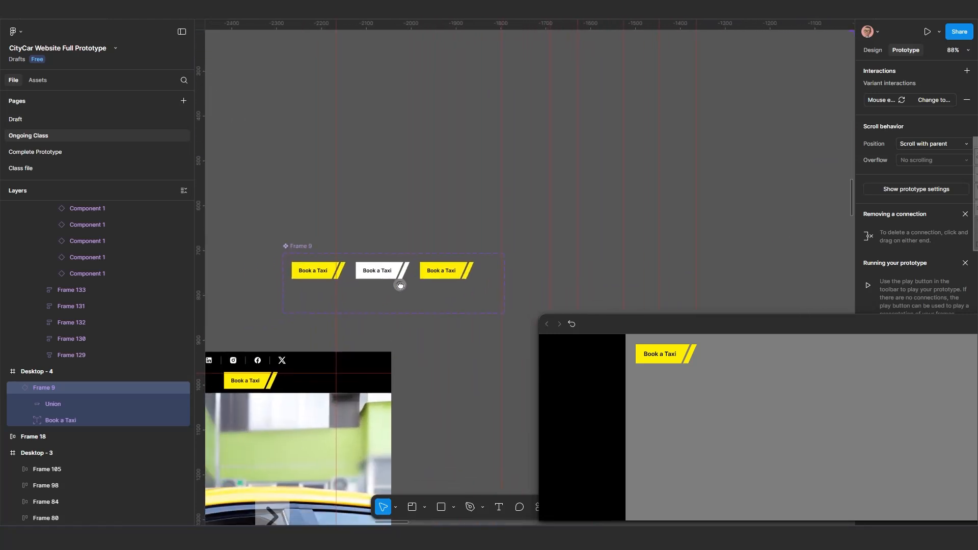
pyautogui.scroll(6, 400, 286)
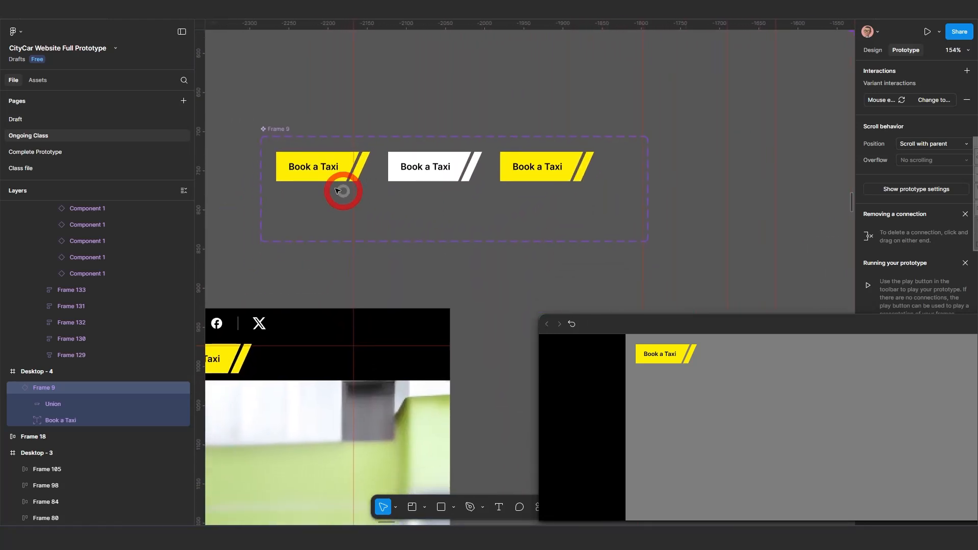
# Set the Default-to-Variant2 interaction's duration to 400ms.
pyautogui.click(366, 167)
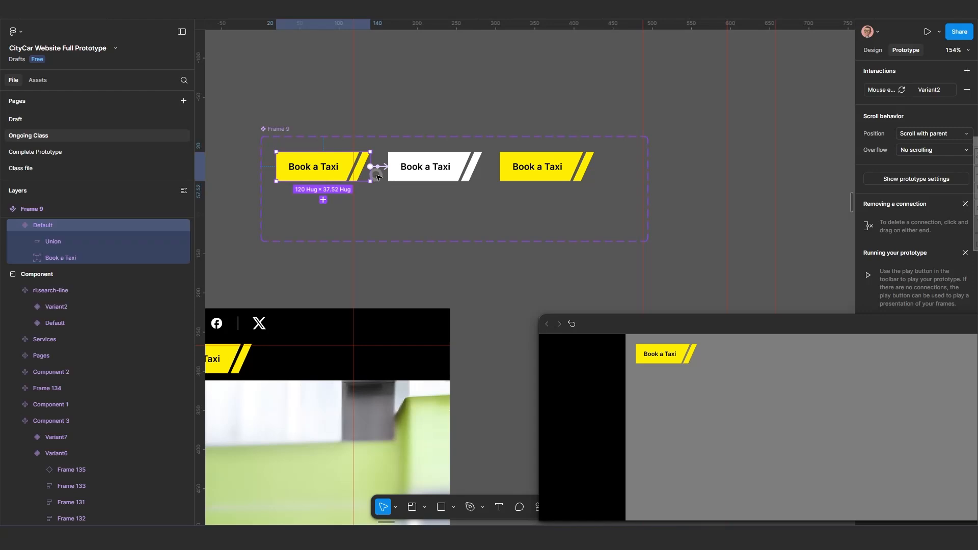
pyautogui.scroll(3, 361, 165)
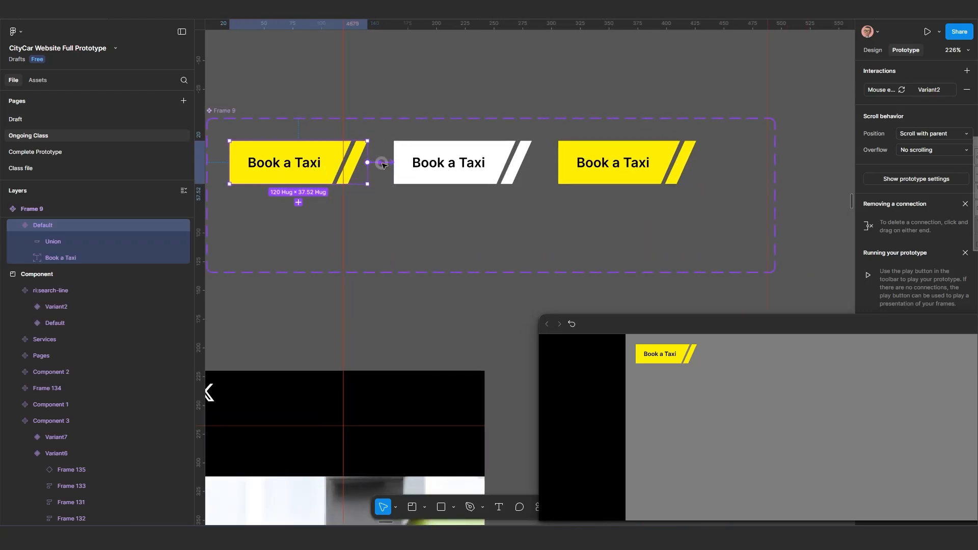
pyautogui.click(382, 163)
pyautogui.click(388, 328)
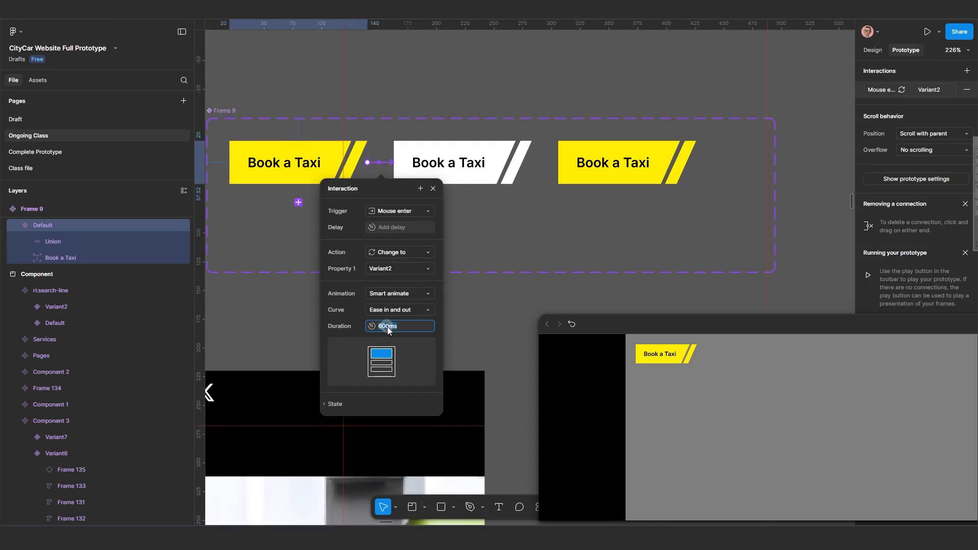
pyautogui.write('400')
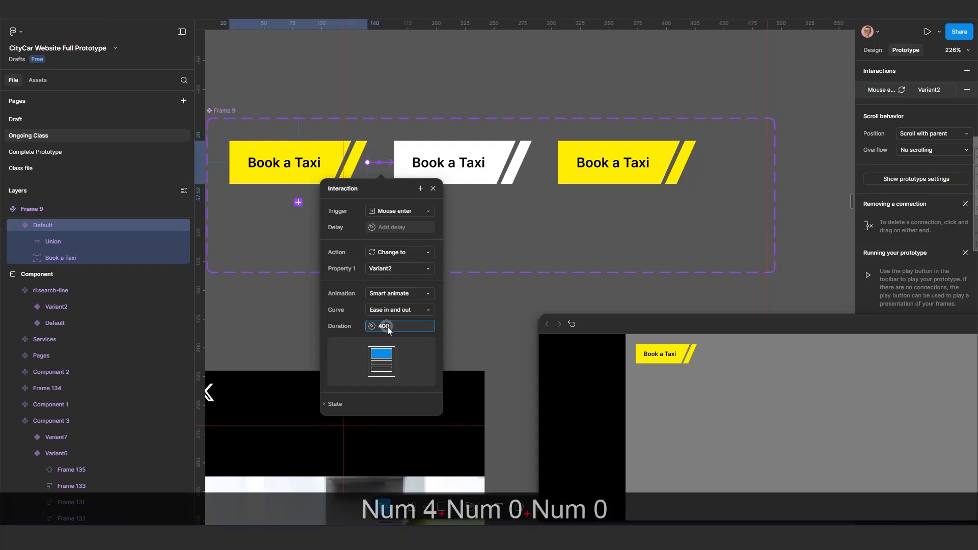
pyautogui.press('Return')
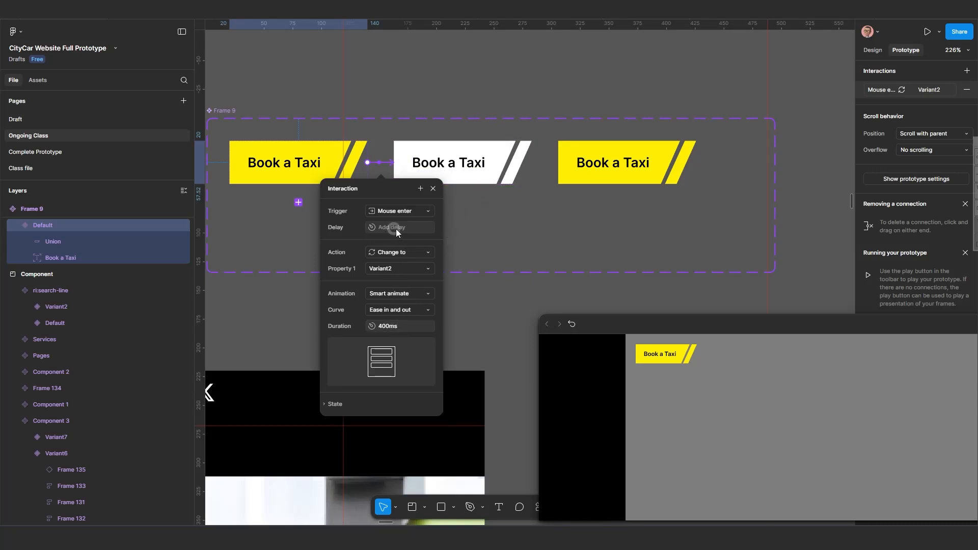
# Change the Variant2-to-Variant3 interaction's trigger to Mouse leave and its duration to 400ms.
pyautogui.click(479, 171)
pyautogui.click(549, 163)
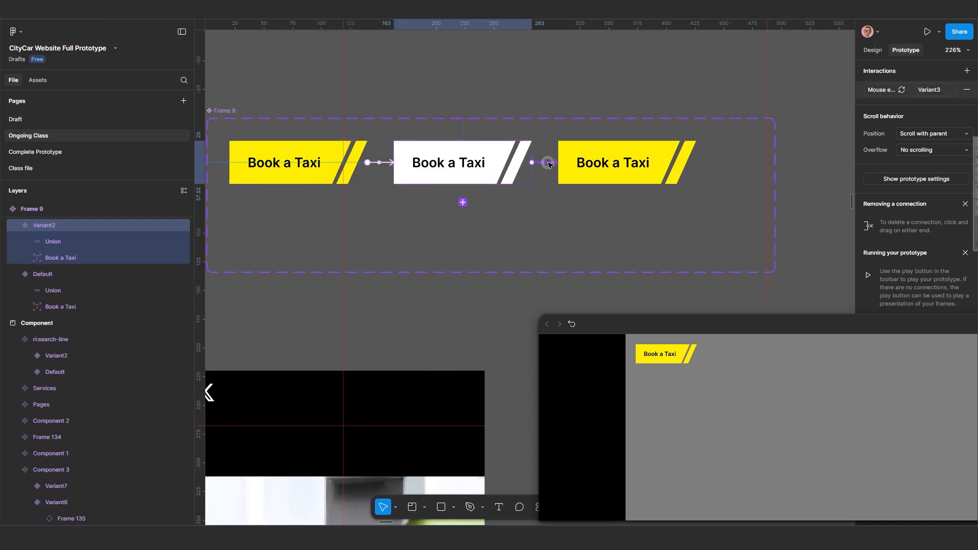
pyautogui.moveTo(538, 190); pyautogui.dragTo(397, 163)
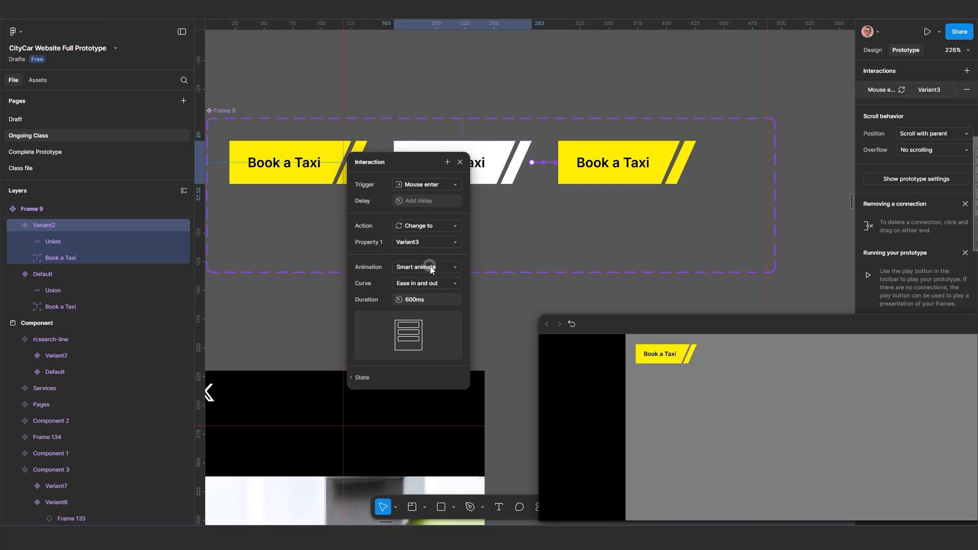
pyautogui.click(452, 185)
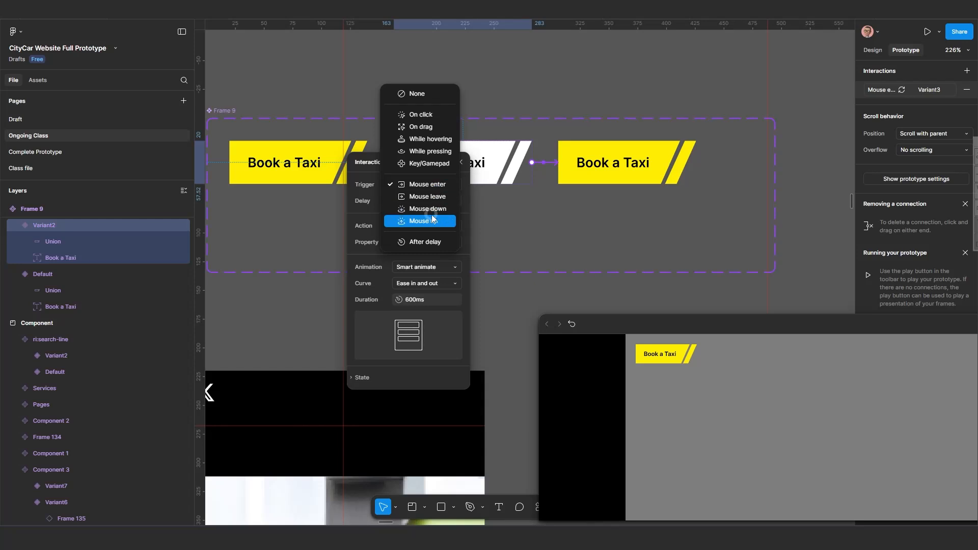
pyautogui.click(435, 196)
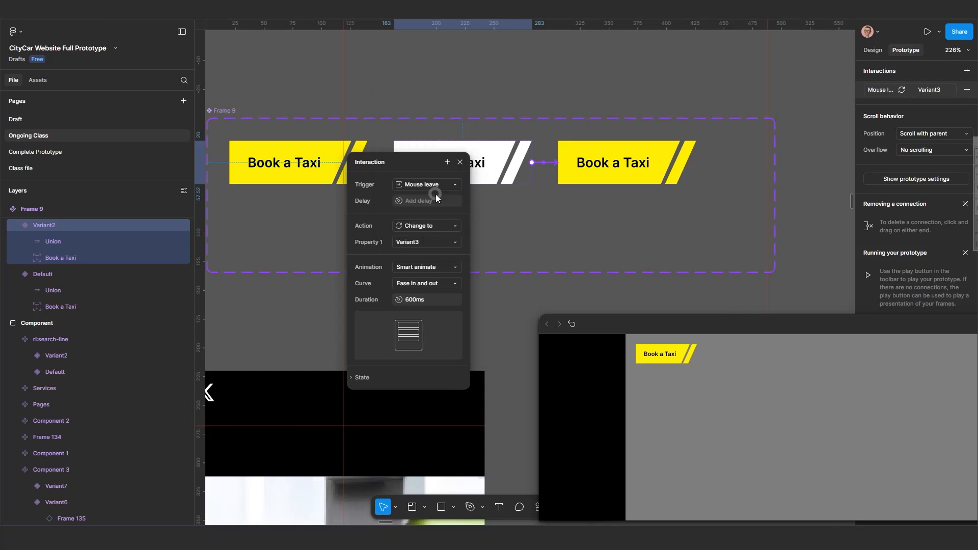
pyautogui.click(410, 301)
pyautogui.write('400')
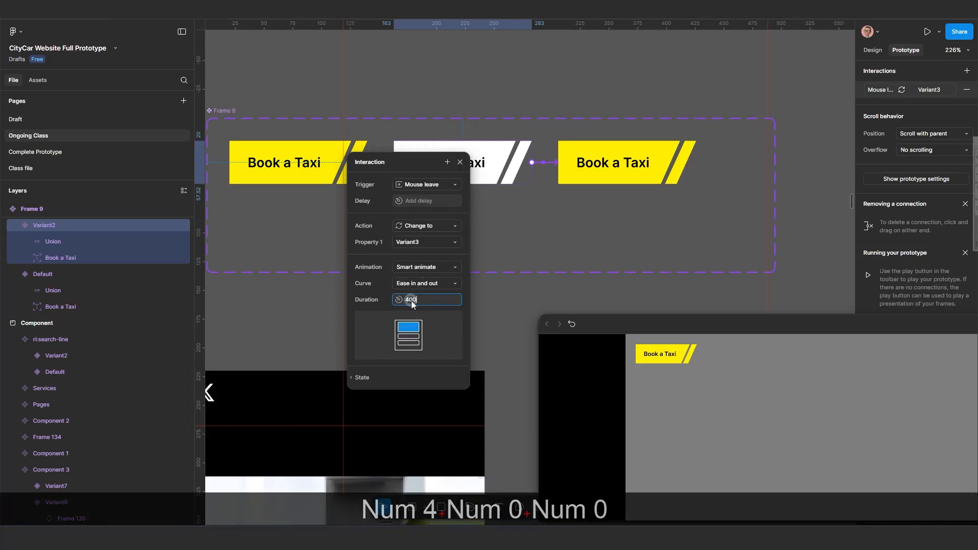
pyautogui.press('Return')
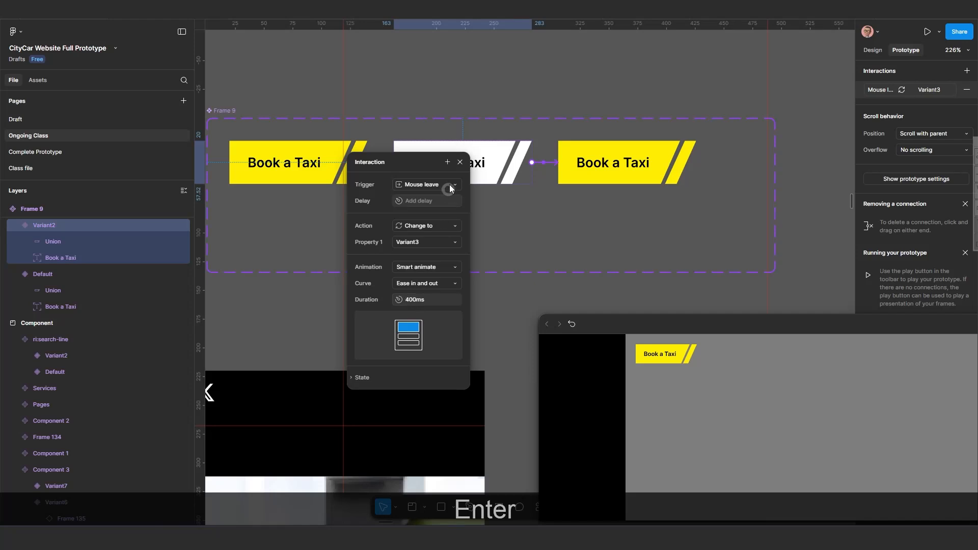
pyautogui.click(461, 161)
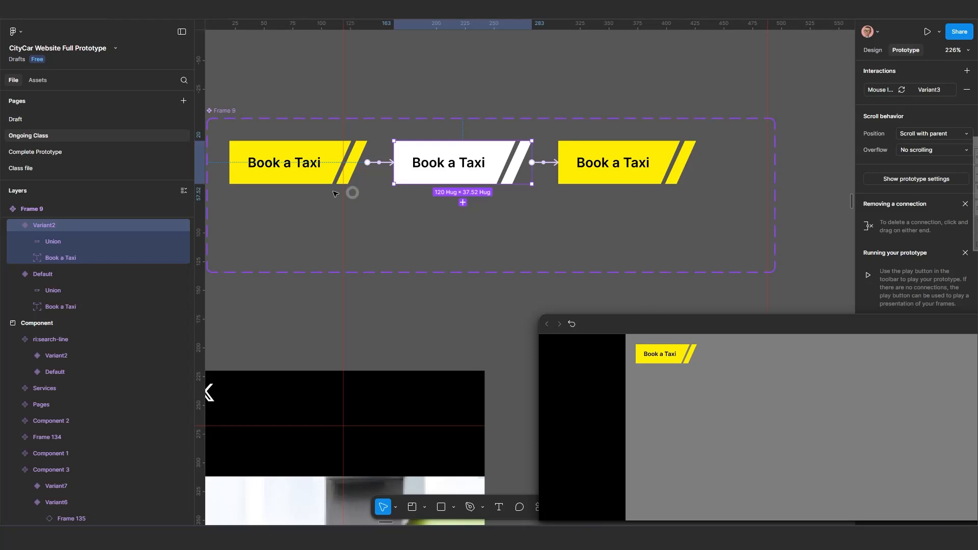
# Connect Variant3 back to the Default variant with an After delay interaction.
pyautogui.click(288, 161)
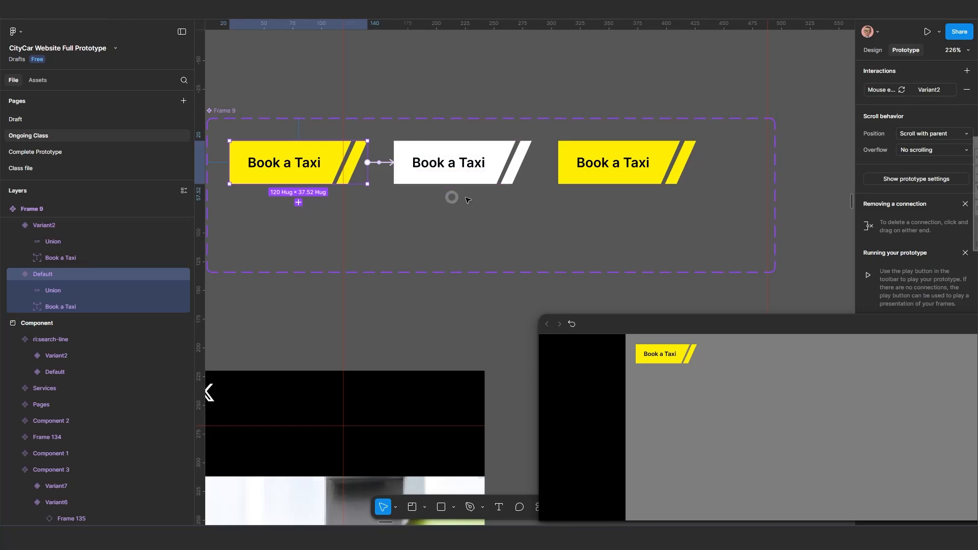
pyautogui.click(615, 172)
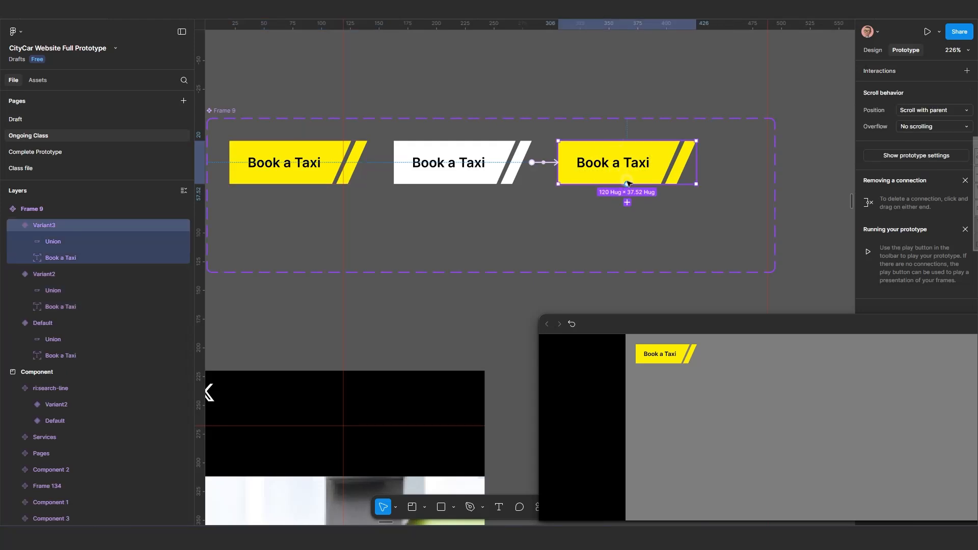
pyautogui.moveTo(524, 248); pyautogui.dragTo(292, 185)
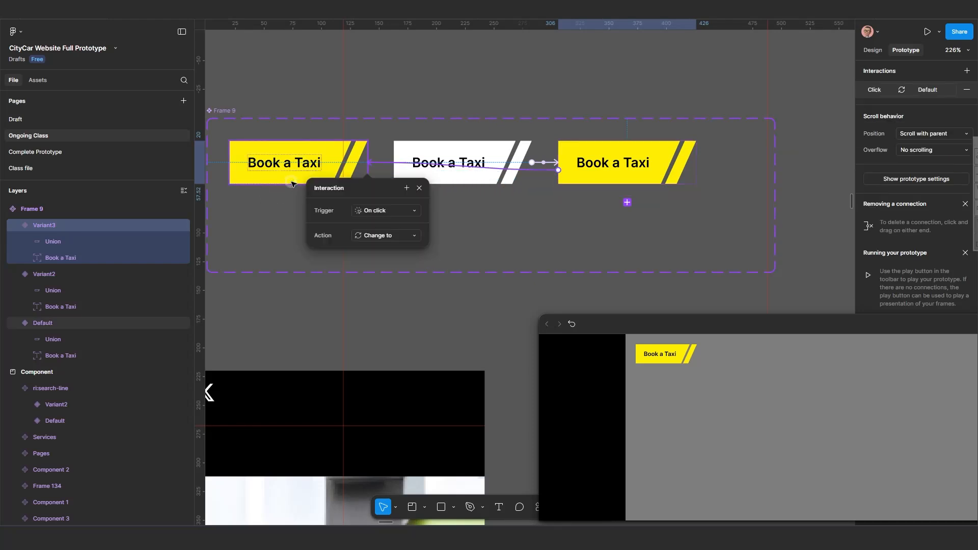
pyautogui.click(381, 211)
pyautogui.click(398, 340)
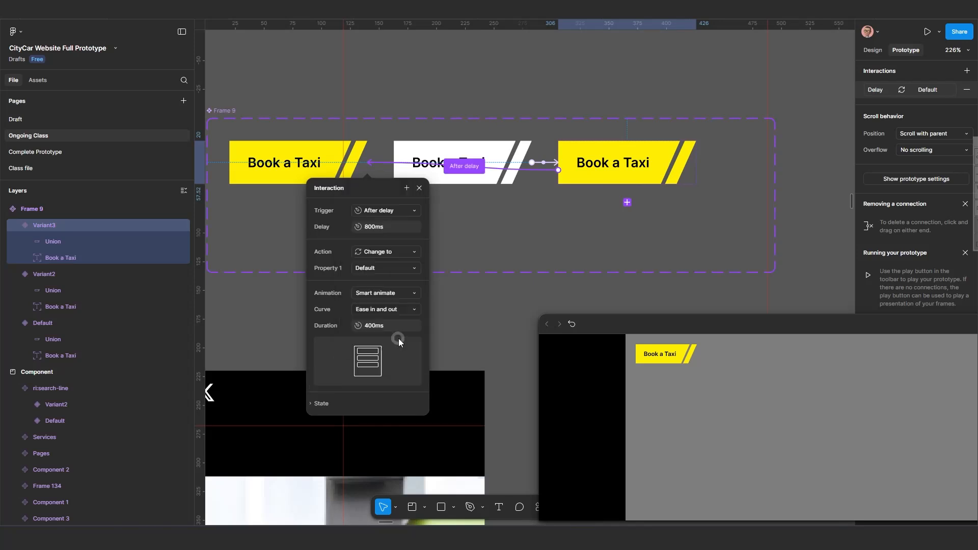
# Set the Variant3 interaction's delay to 1ms and its duration to 100ms.
pyautogui.click(380, 228)
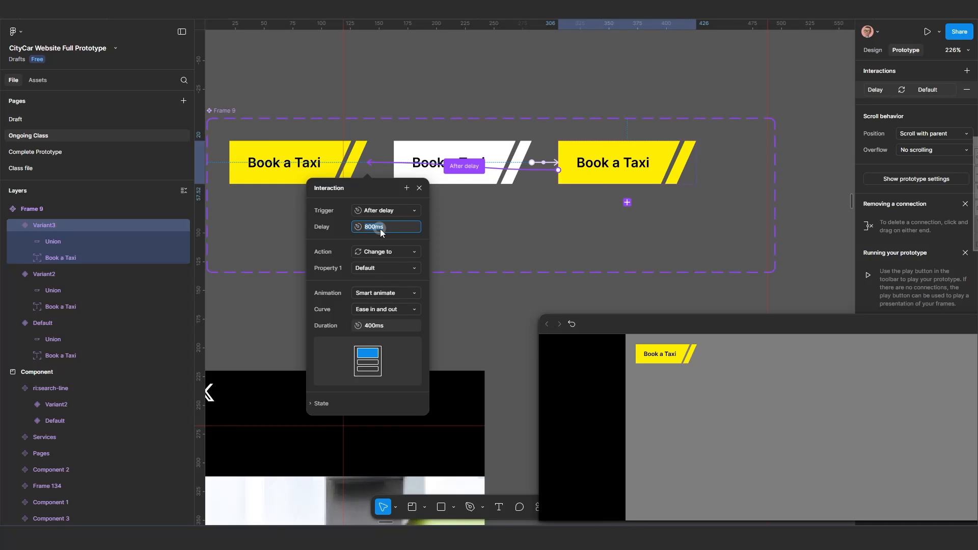
pyautogui.write('1')
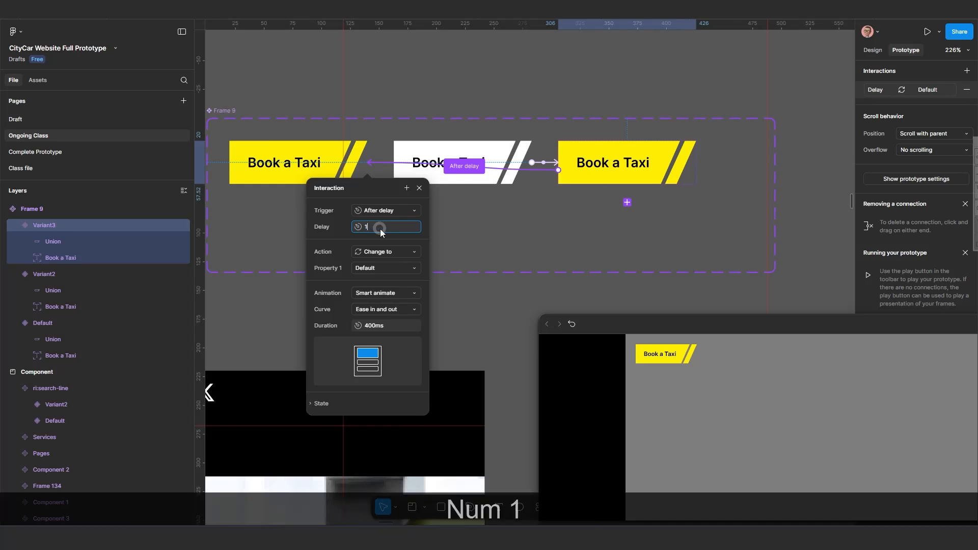
pyautogui.press('Return')
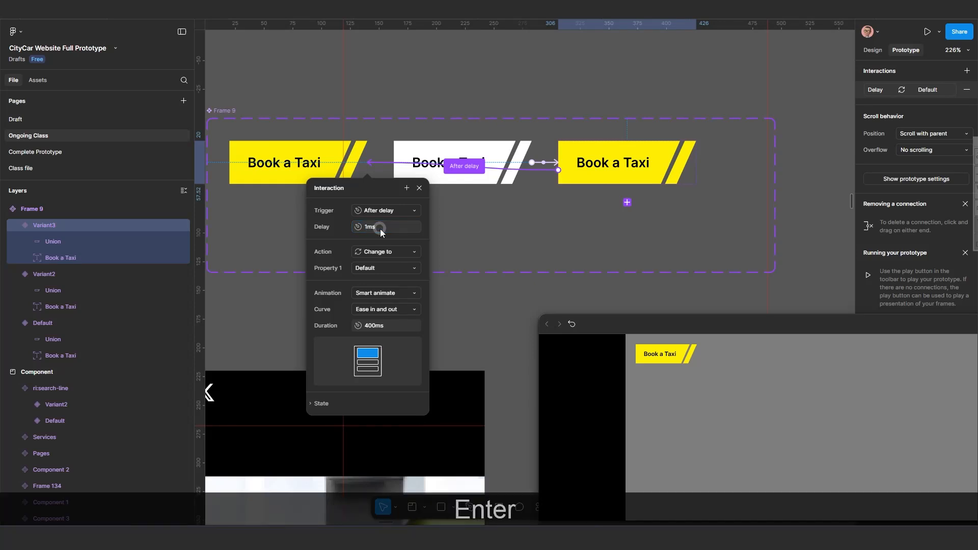
pyautogui.click(376, 327)
pyautogui.write('100')
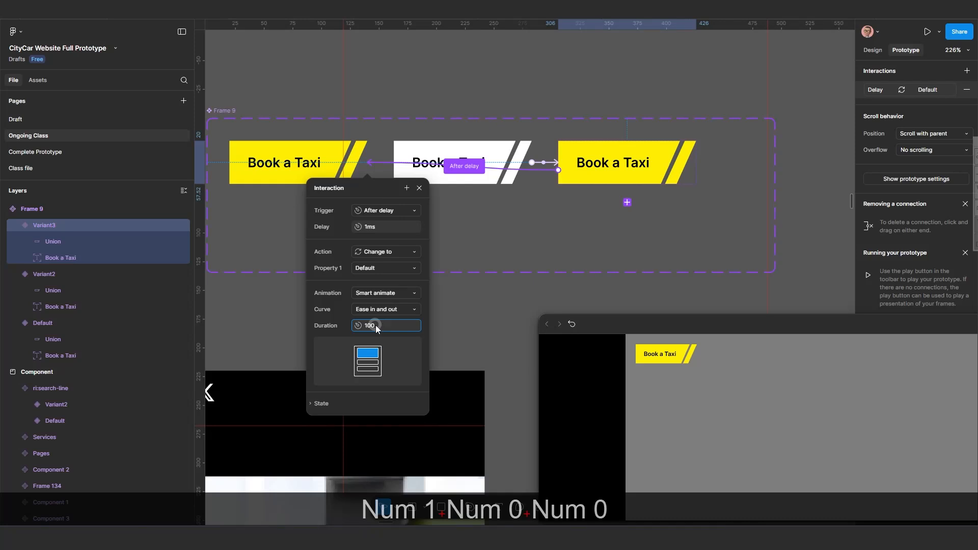
pyautogui.press('Return')
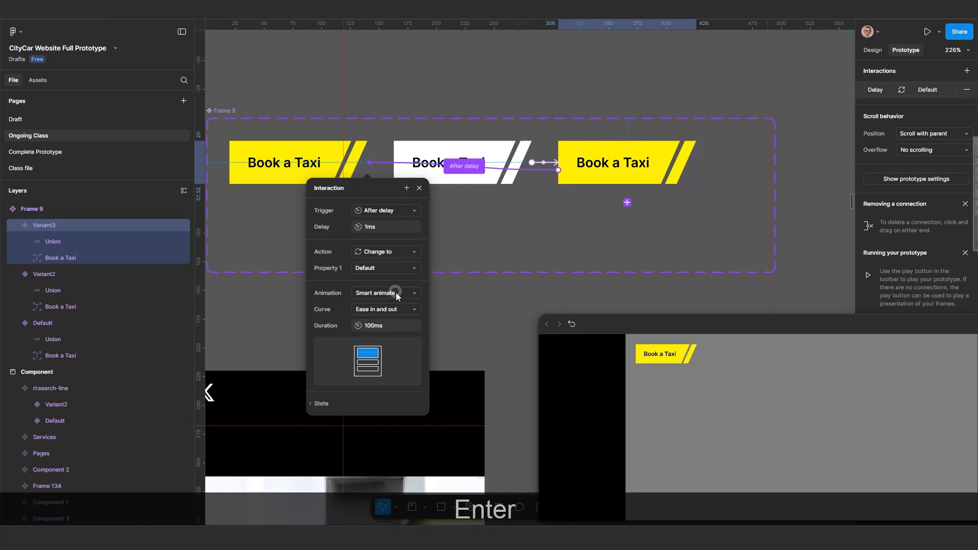
# Set the Variant3 interaction's animation to Instant.
pyautogui.click(396, 293)
pyautogui.click(389, 268)
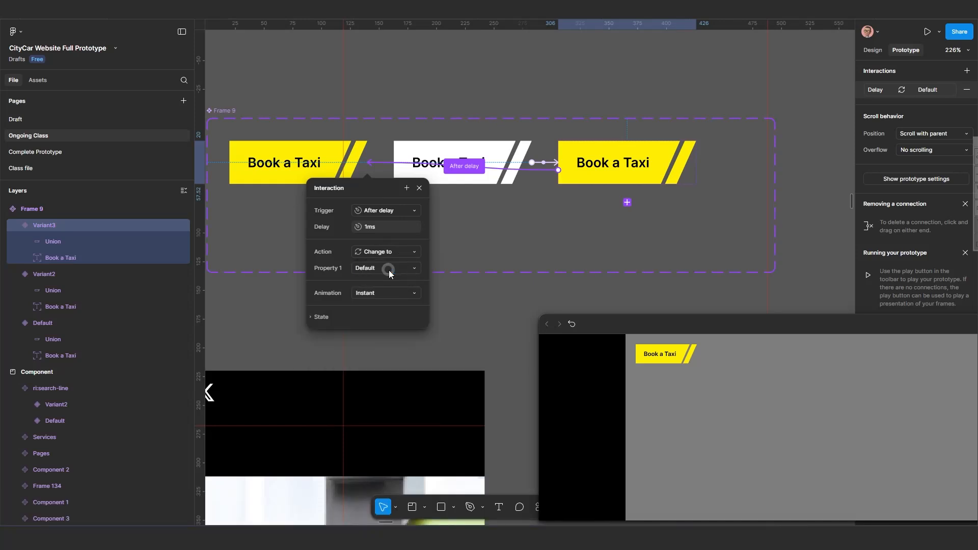
# Try a 1000ms delay on the Variant3 interaction before restoring it to 1ms.
pyautogui.moveTo(362, 190); pyautogui.dragTo(388, 247)
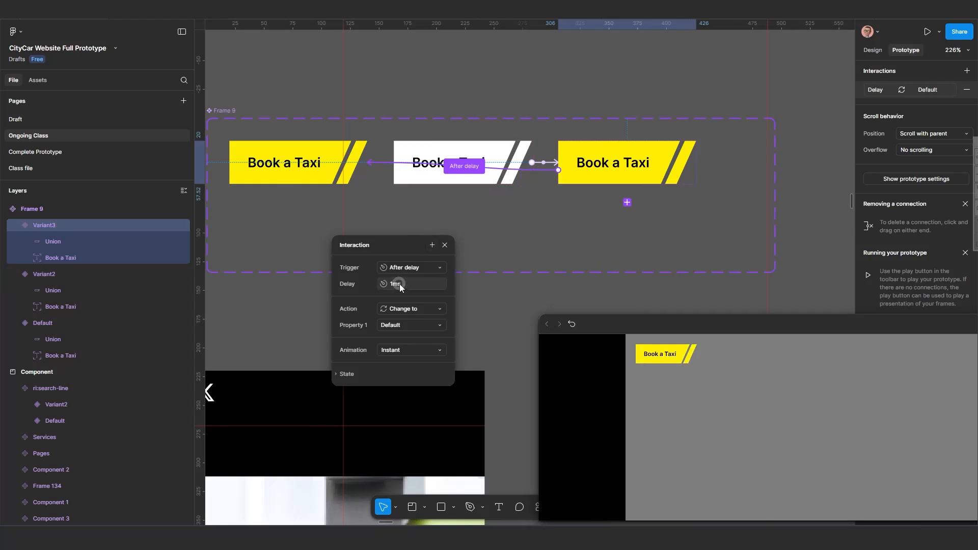
pyautogui.write('1000')
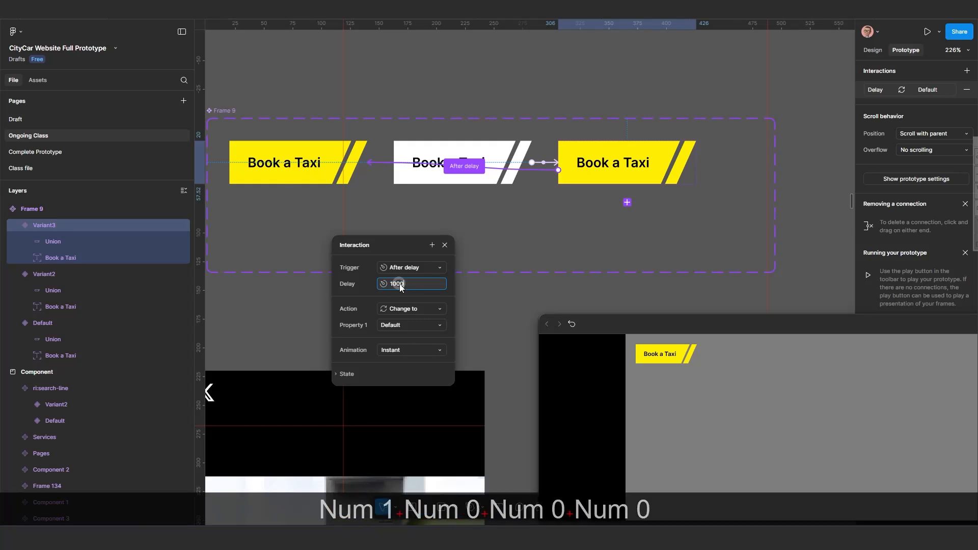
pyautogui.press('Return')
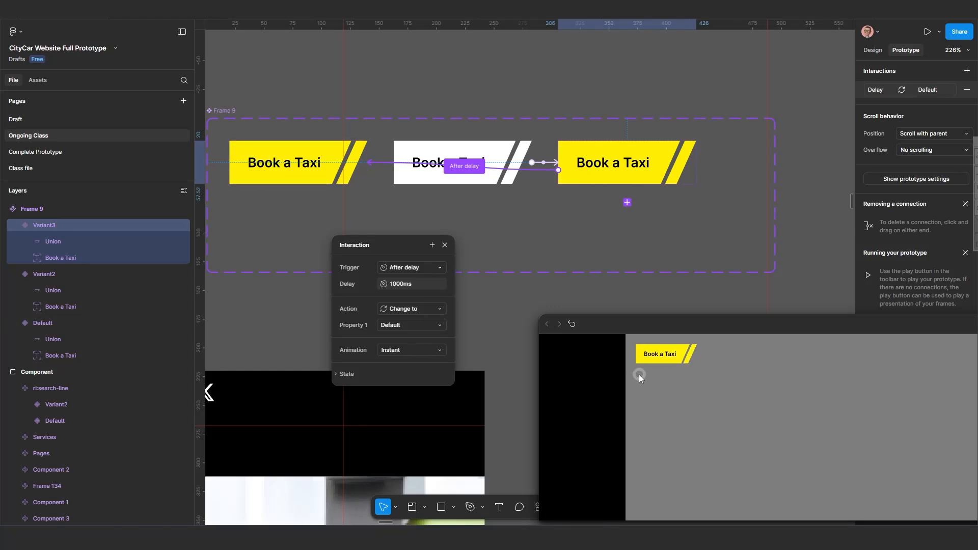
pyautogui.click(397, 286)
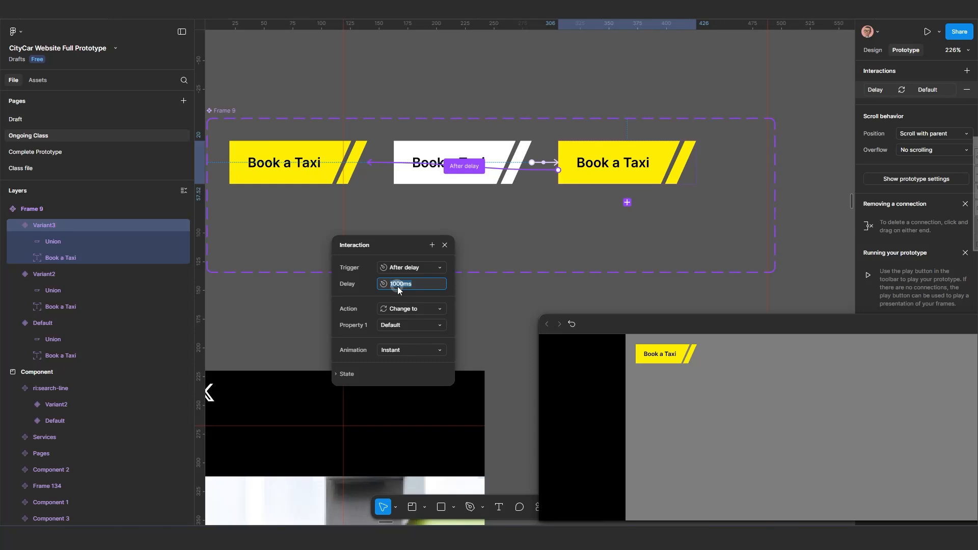
pyautogui.write('1')
pyautogui.press('Return')
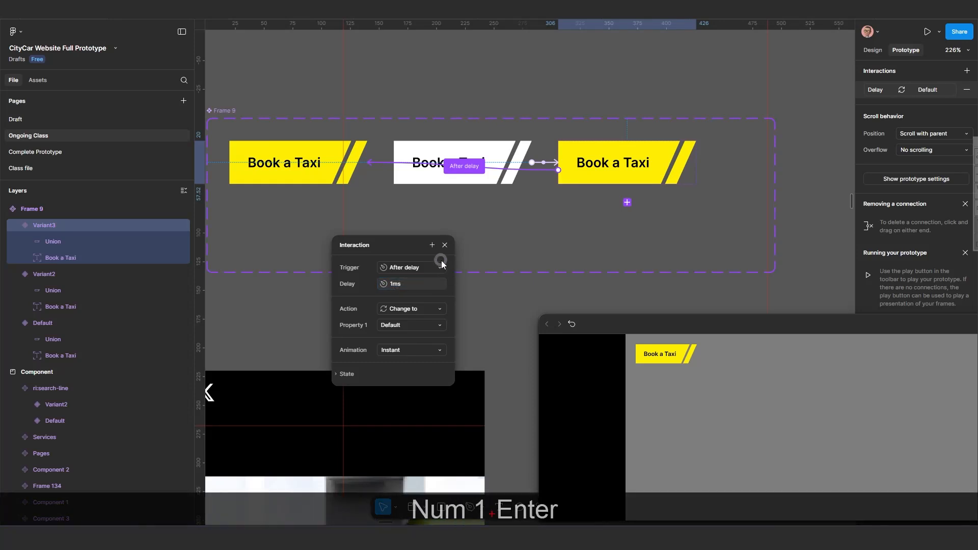
# Restart the prototype preview to test the button's hover animation.
pyautogui.click(572, 324)
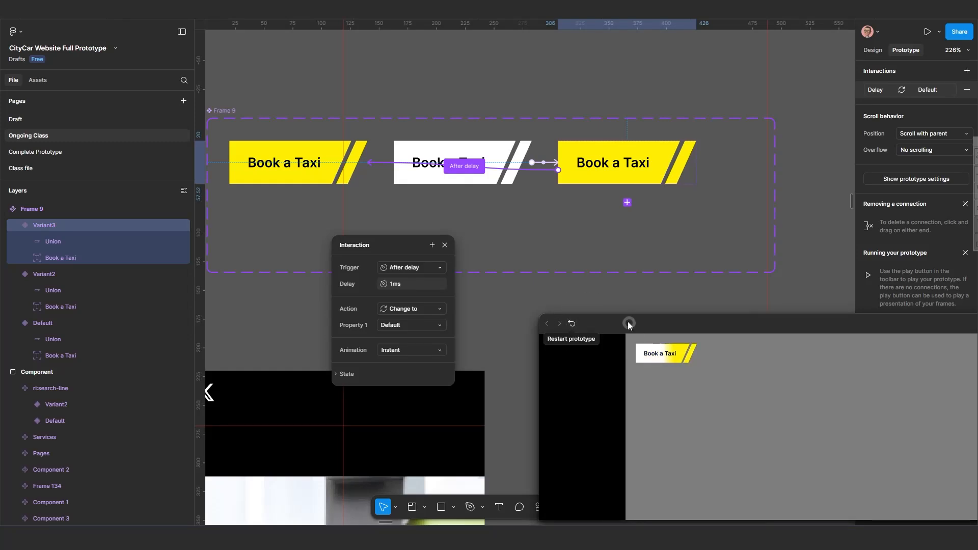
pyautogui.scroll(-5, 553, 255)
pyautogui.scroll(-5, 553, 275)
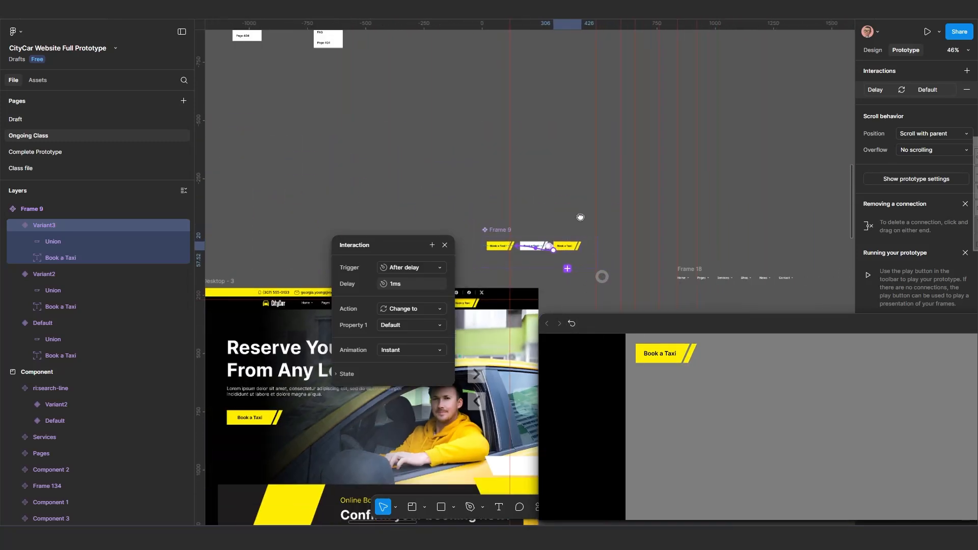
# Move Frame 137 up above the Desktop - 3 page frame.
pyautogui.moveTo(609, 232); pyautogui.dragTo(500, 207)
pyautogui.scroll(-2, 500, 206)
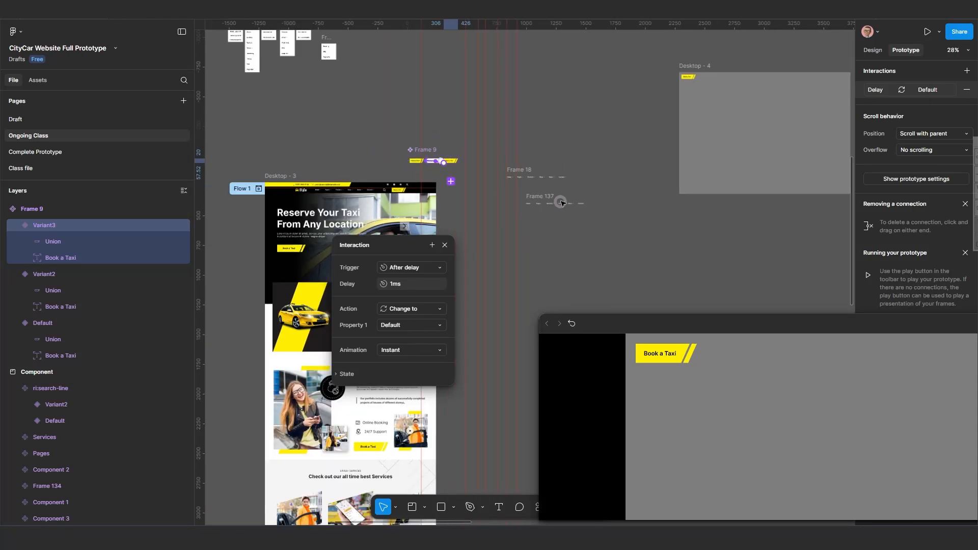
pyautogui.scroll(-1, 537, 203)
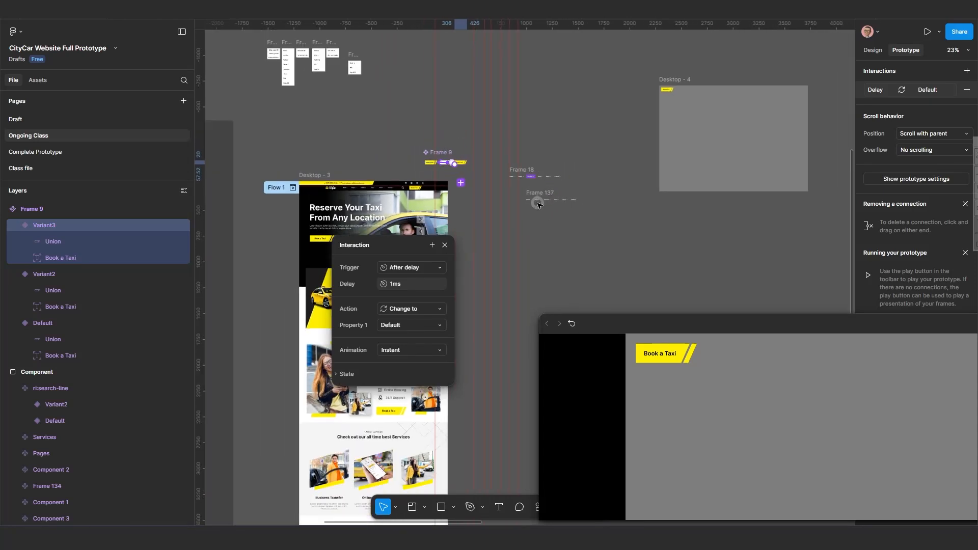
pyautogui.moveTo(537, 204); pyautogui.dragTo(469, 103)
pyautogui.moveTo(479, 198); pyautogui.dragTo(406, 70)
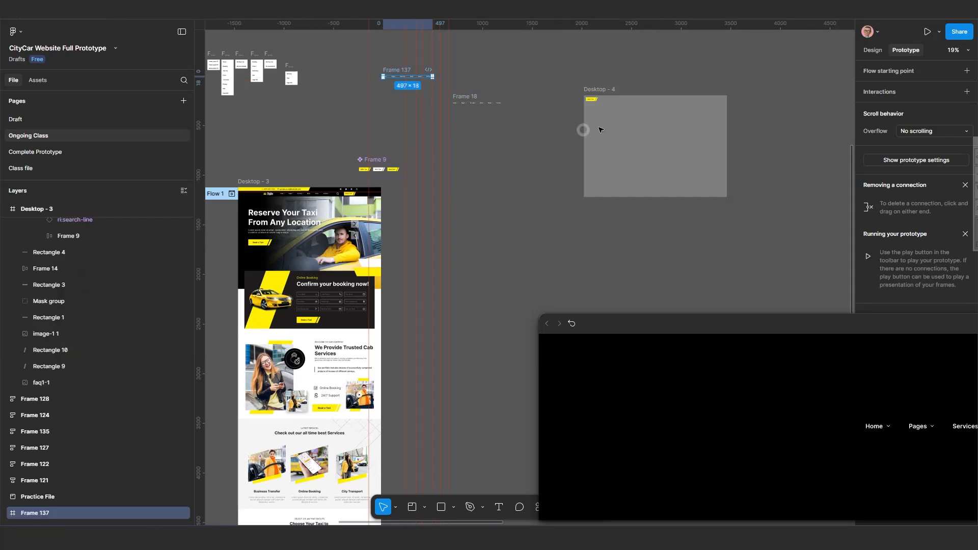
# Select and copy the Book a Taxi component instance from Desktop - 4.
pyautogui.click(592, 100)
pyautogui.hotkey('ctrl', 'c')
pyautogui.hotkey('ctrl', 'c')
# Replace the Book a Taxi button in Desktop - 3's navbar with the copied component instance.
pyautogui.scroll(3, 363, 199)
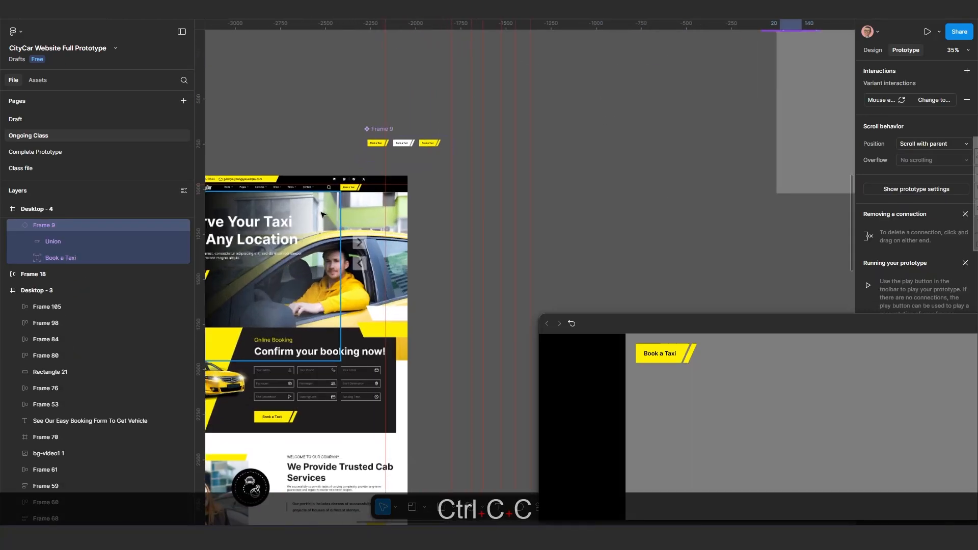
pyautogui.scroll(5, 322, 214)
pyautogui.click(451, 175)
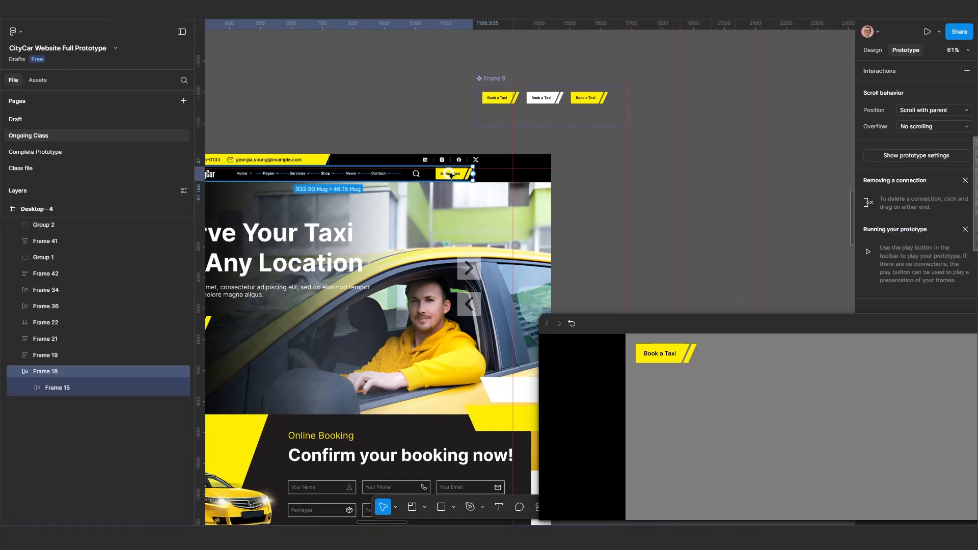
pyautogui.doubleClick(451, 175)
pyautogui.doubleClick(454, 177)
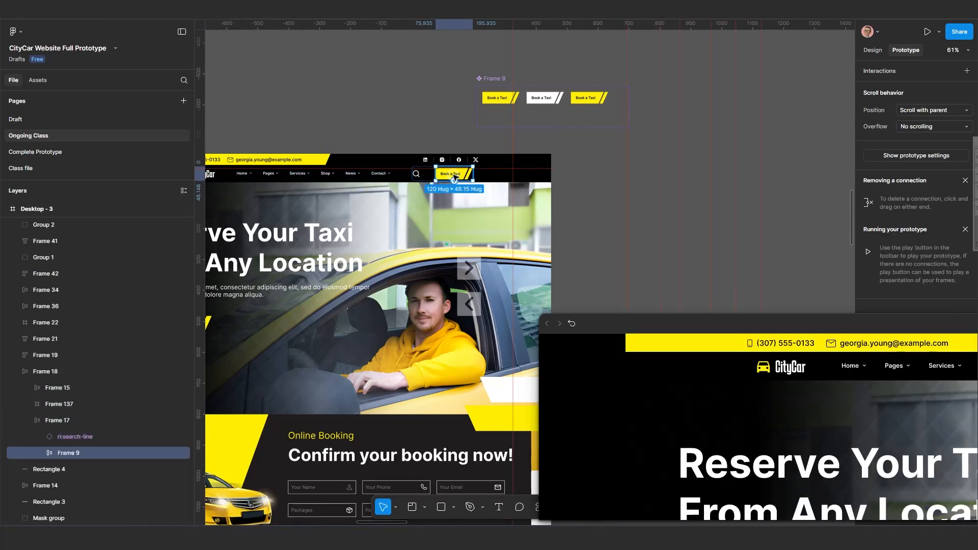
pyautogui.hotkey('ctrl', 'shift', 'r')
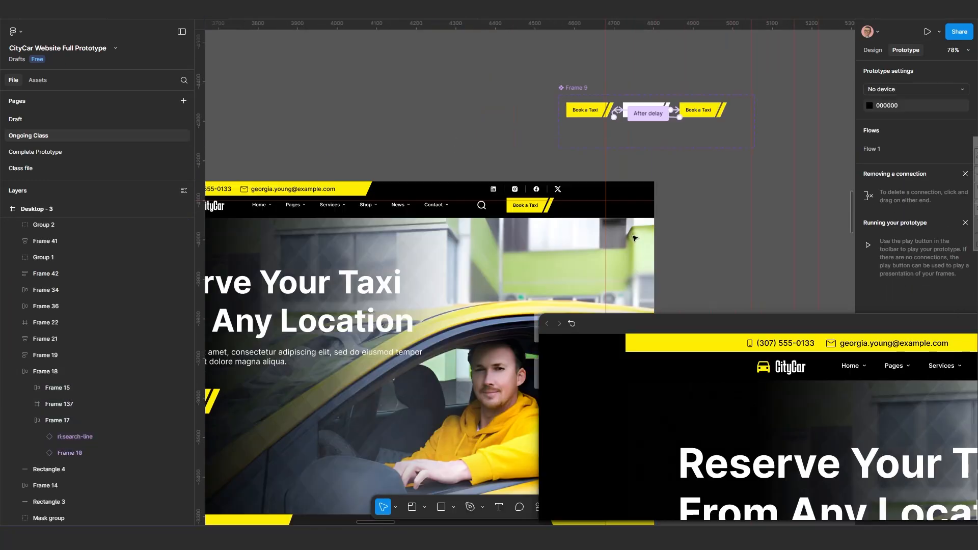
# Enlarge and reposition the prototype preview window to check the navbar button.
pyautogui.scroll(3, 634, 238)
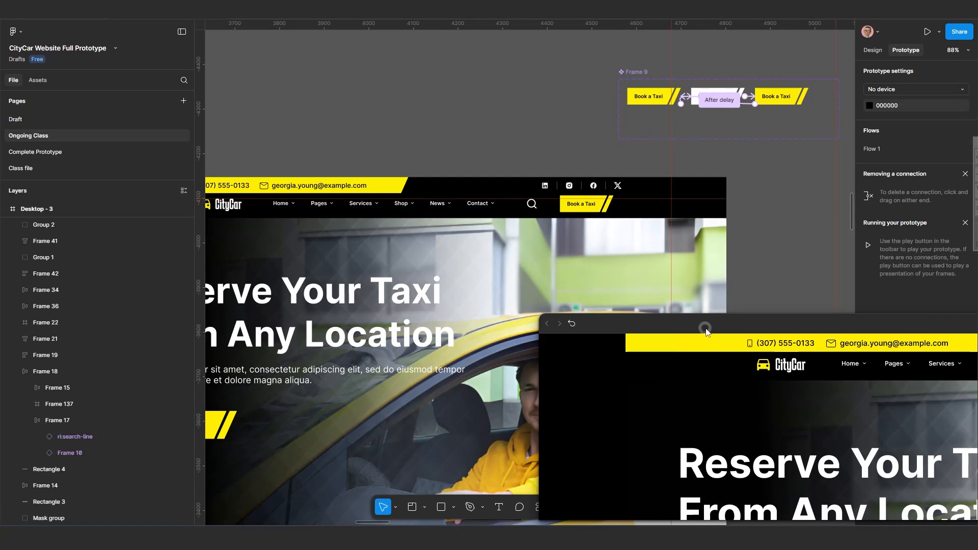
pyautogui.moveTo(706, 332); pyautogui.dragTo(98, 223)
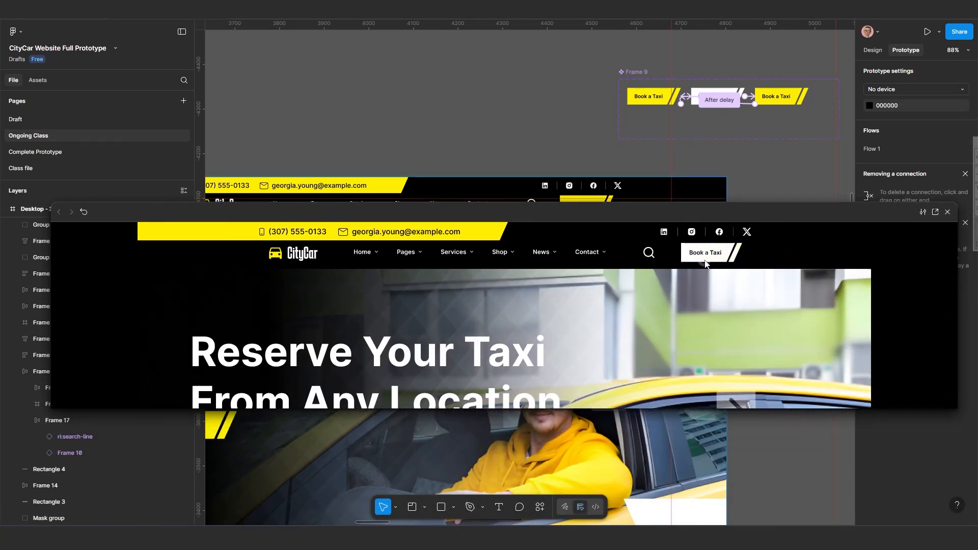
pyautogui.moveTo(581, 214); pyautogui.dragTo(584, 420)
pyautogui.scroll(-3, 478, 313)
pyautogui.scroll(-1, 478, 313)
pyautogui.moveTo(478, 313); pyautogui.dragTo(532, 227)
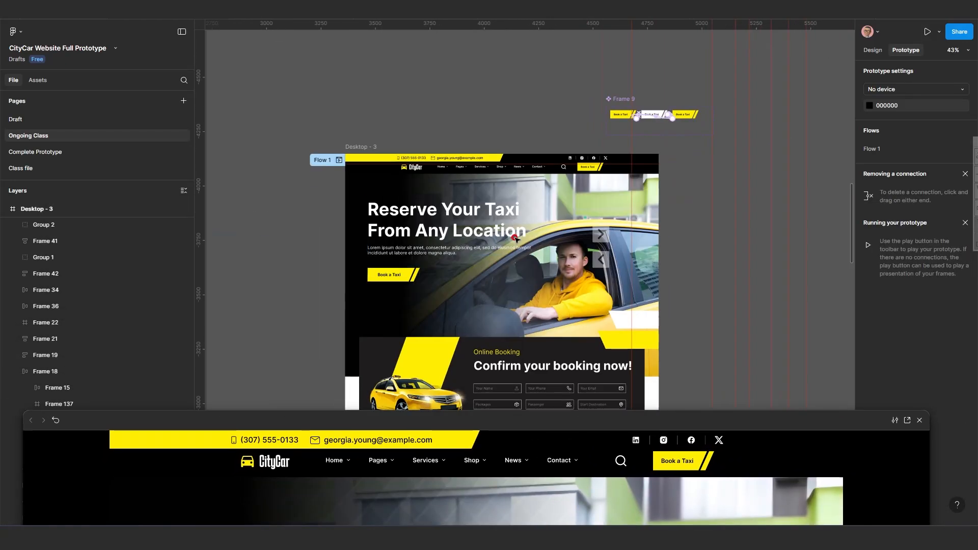
pyautogui.scroll(2, 476, 269)
pyautogui.moveTo(510, 423); pyautogui.dragTo(365, 500)
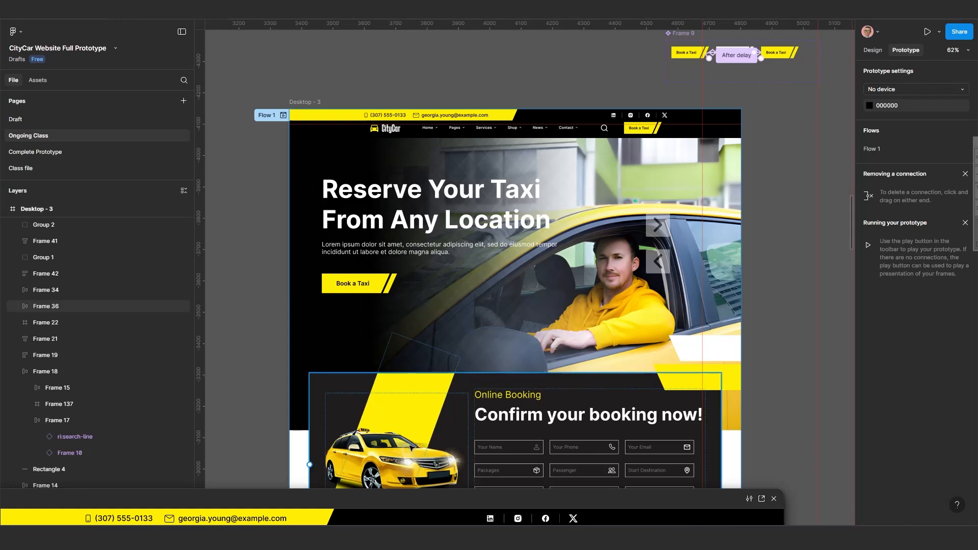
pyautogui.scroll(3, 428, 247)
pyautogui.hscroll(-3, 428, 247)
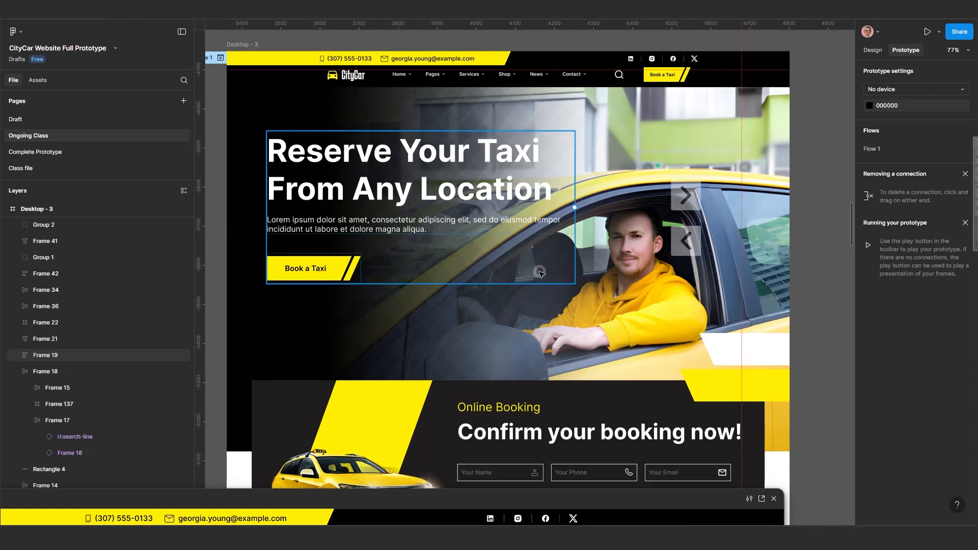
pyautogui.scroll(-5, 540, 273)
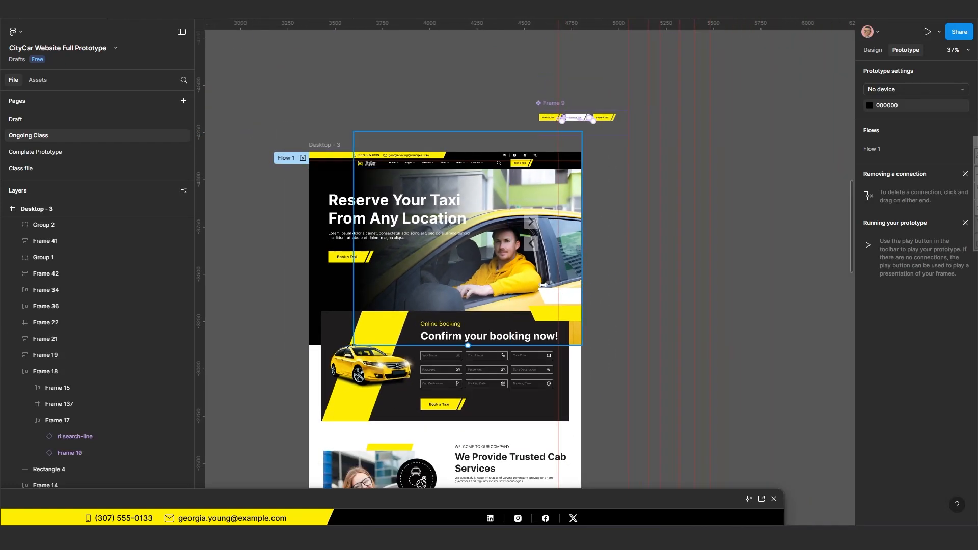
# Select Desktop - 3 and shrink the prototype preview window into a small corner view.
pyautogui.click(324, 145)
pyautogui.scroll(4, 400, 233)
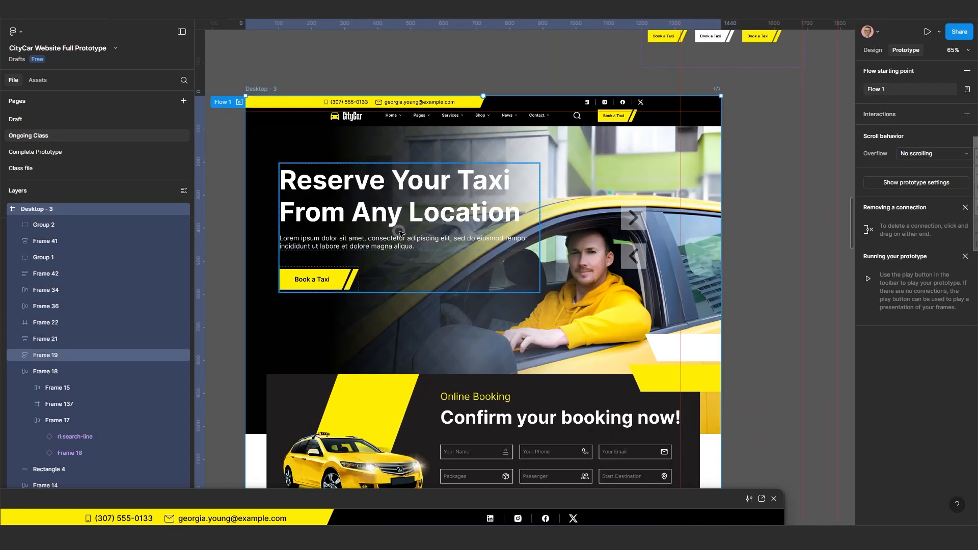
pyautogui.scroll(2, 400, 233)
pyautogui.scroll(-3, 455, 245)
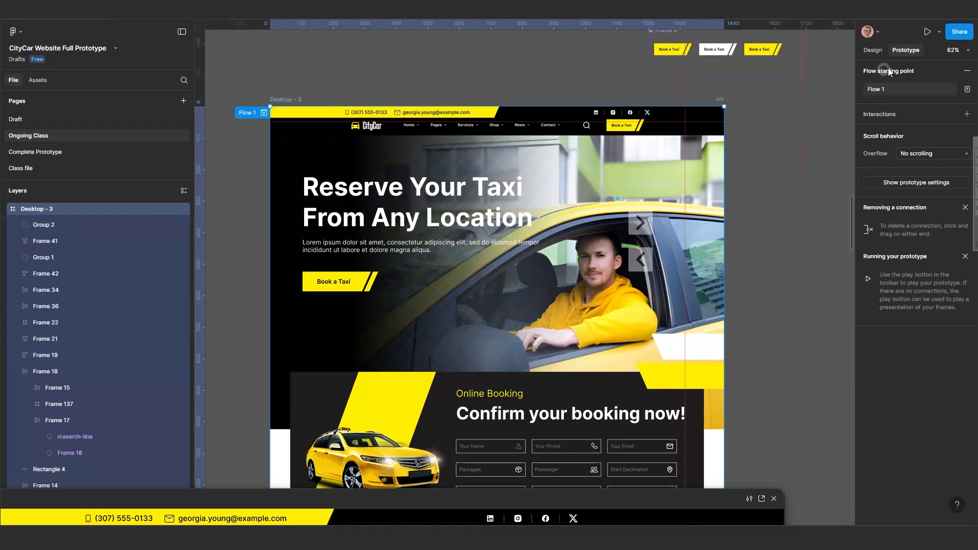
pyautogui.click(873, 50)
pyautogui.scroll(2, 468, 260)
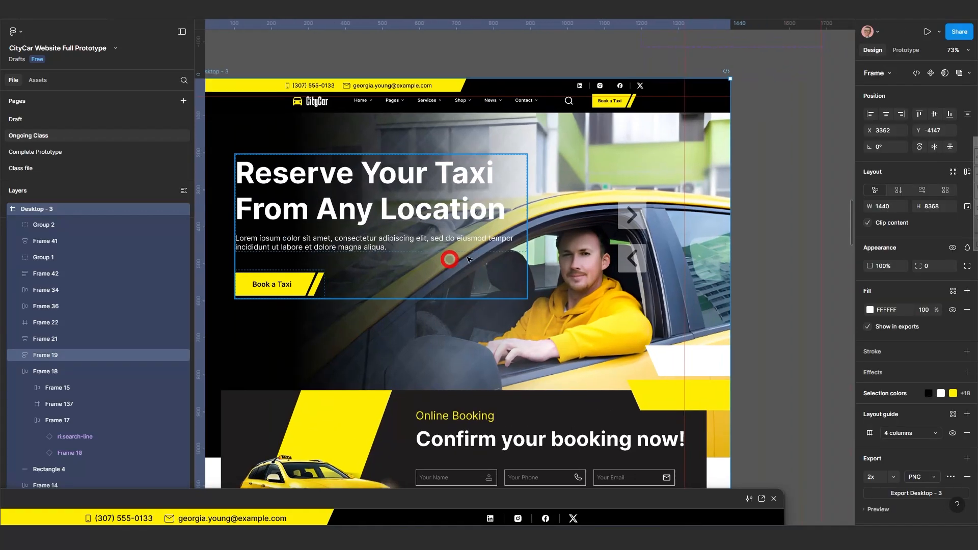
pyautogui.scroll(2, 466, 263)
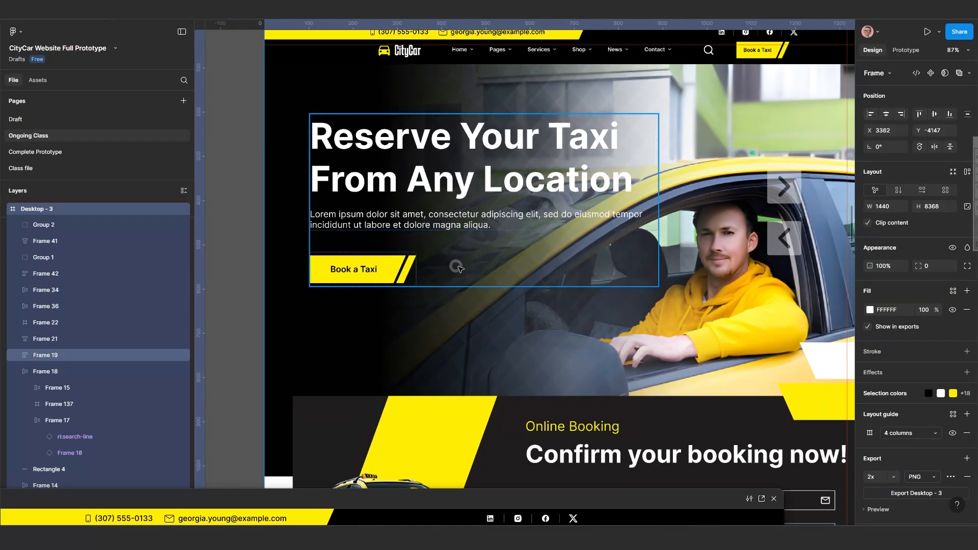
pyautogui.scroll(-2, 459, 268)
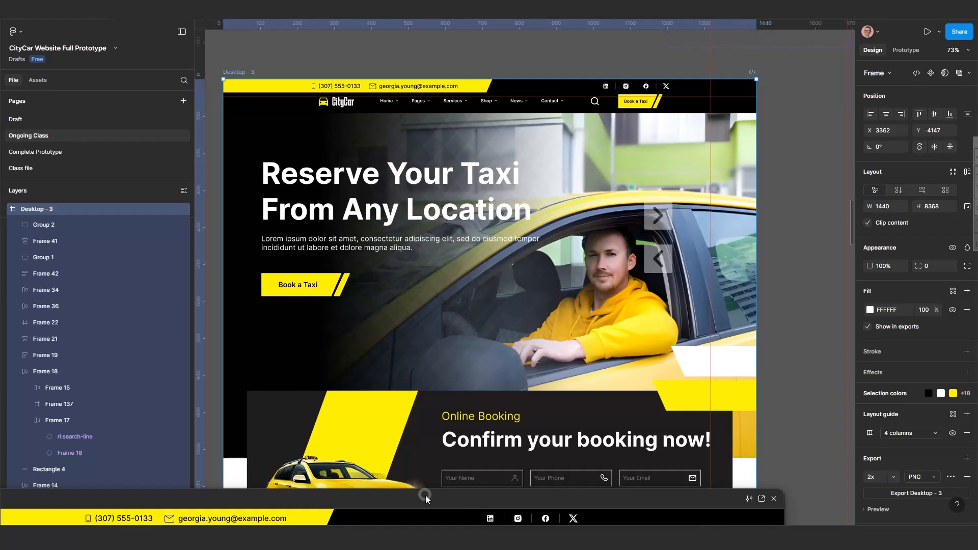
pyautogui.moveTo(520, 499); pyautogui.dragTo(631, 116)
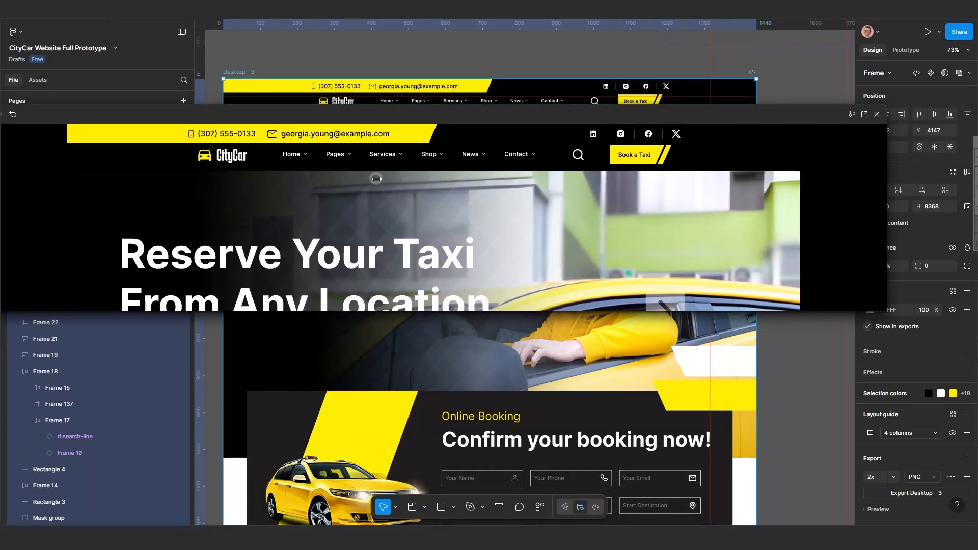
pyautogui.moveTo(376, 179); pyautogui.dragTo(156, 200)
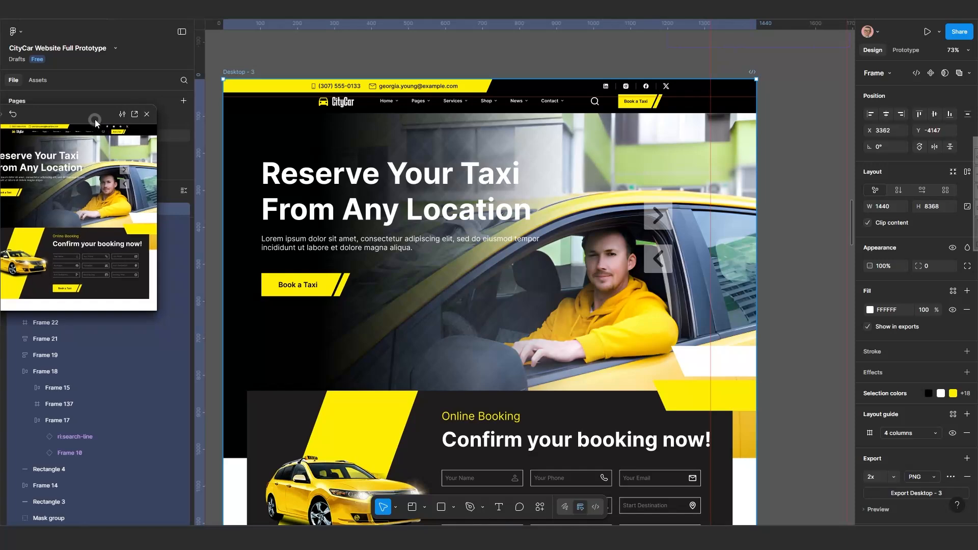
pyautogui.moveTo(96, 122); pyautogui.dragTo(91, 229)
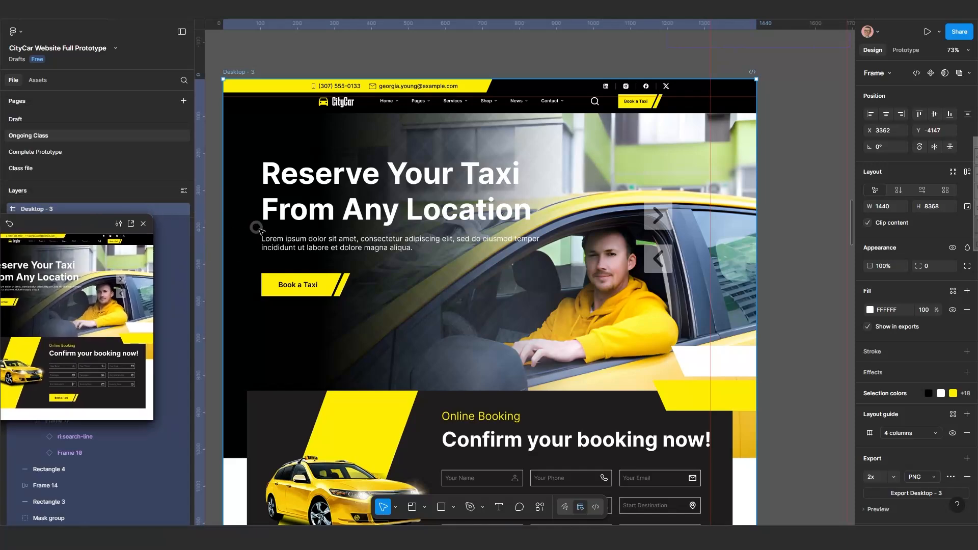
pyautogui.scroll(2, 259, 230)
# Draw a frame over the Desktop - 3 hero section, about 1440 × 749.
pyautogui.click(426, 507)
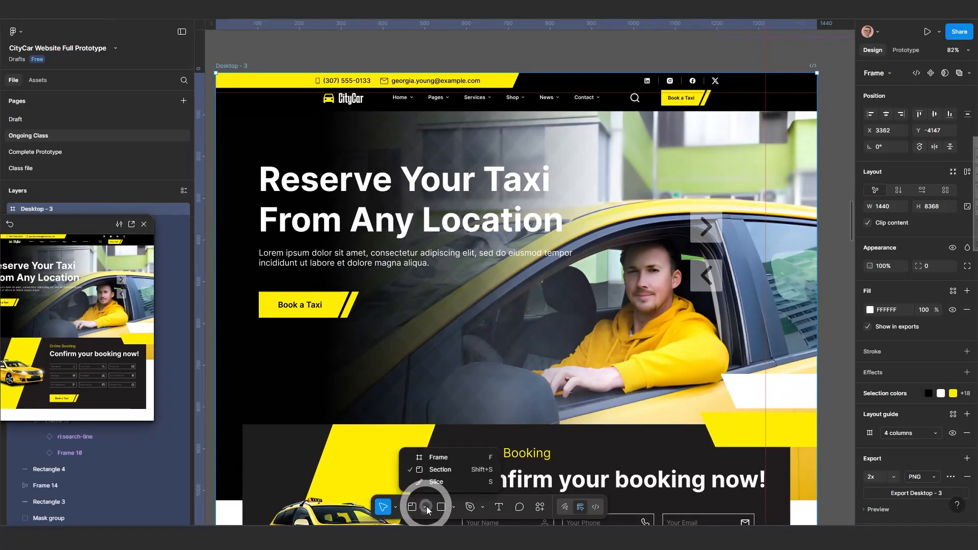
pyautogui.click(428, 458)
pyautogui.scroll(-3, 397, 329)
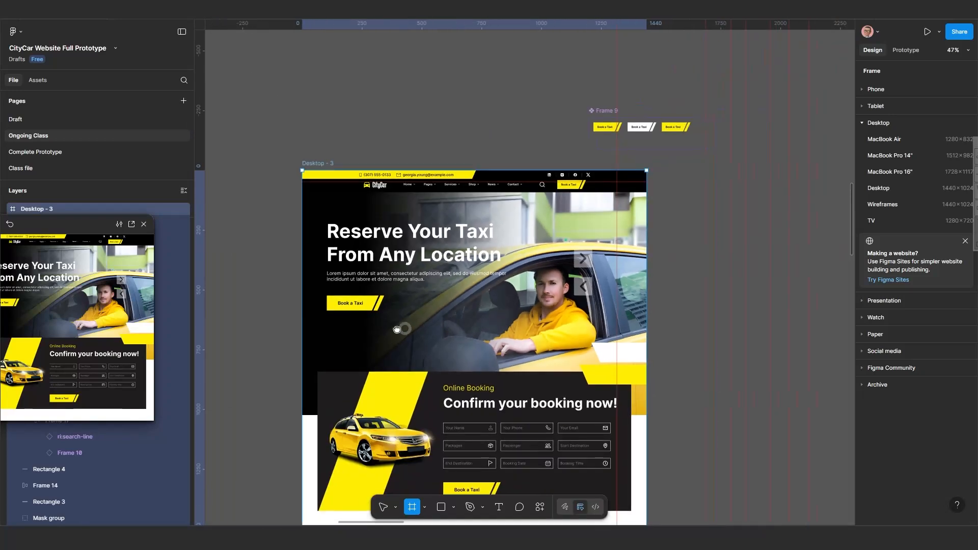
pyautogui.hscroll(2, 397, 330)
pyautogui.scroll(3, 349, 299)
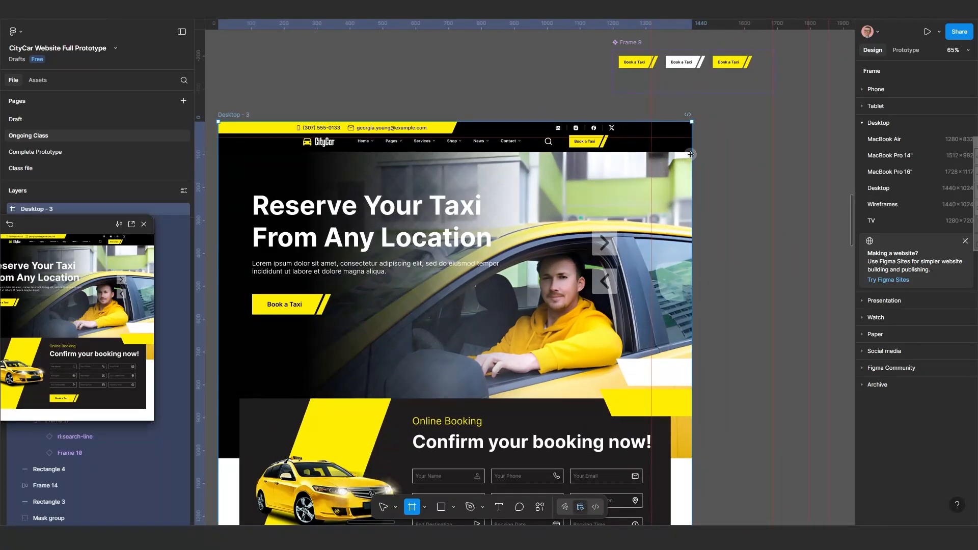
pyautogui.scroll(2, 686, 163)
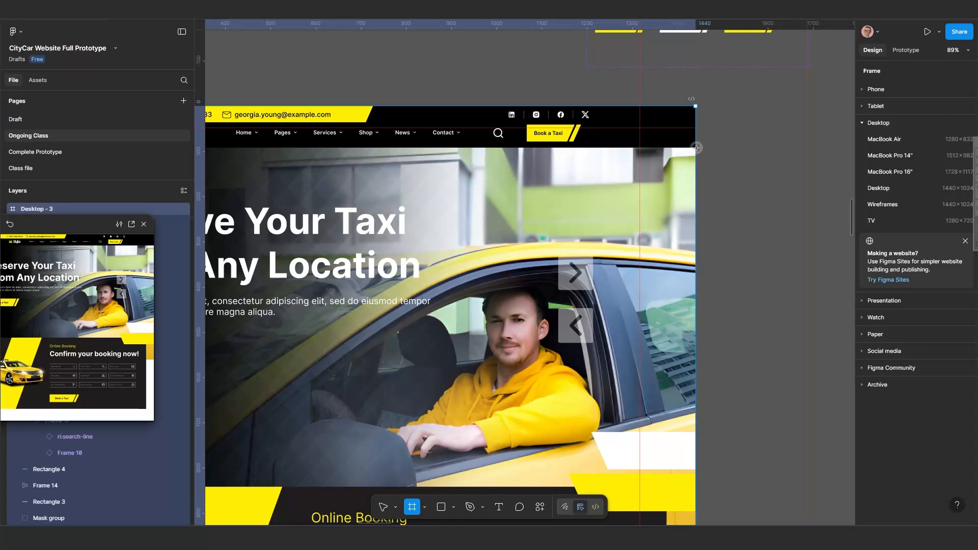
pyautogui.moveTo(690, 154); pyautogui.dragTo(307, 484)
pyautogui.scroll(-3, 385, 395)
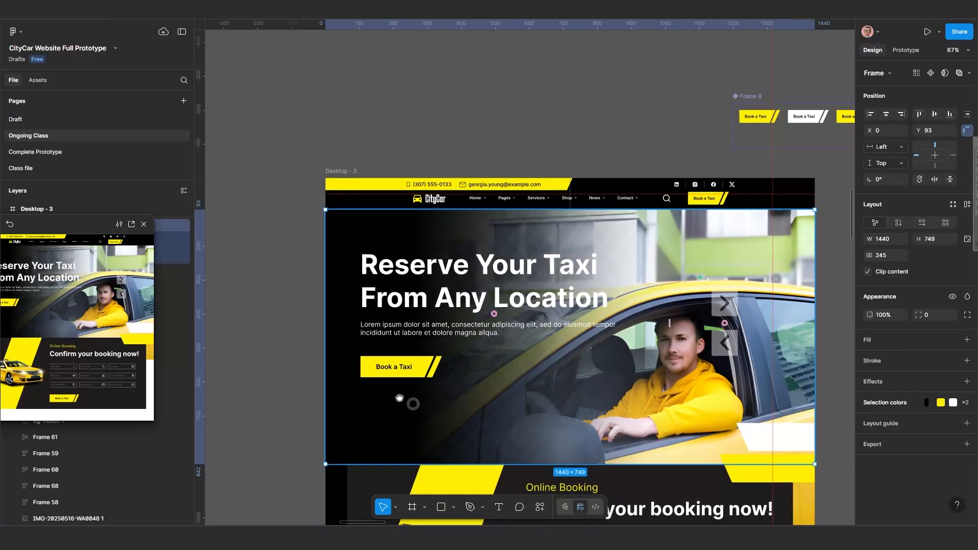
pyautogui.scroll(-3, 357, 372)
pyautogui.scroll(-3, 321, 343)
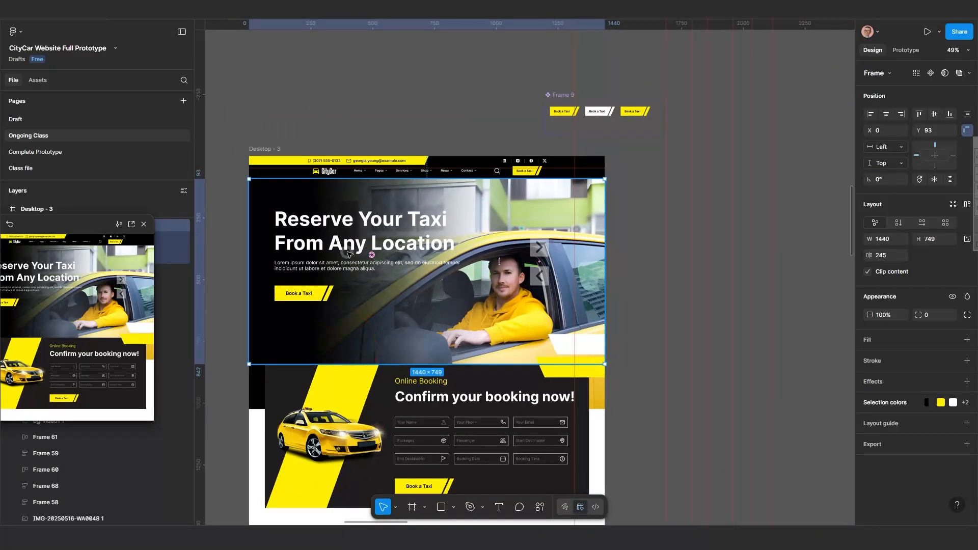
pyautogui.moveTo(372, 258); pyautogui.dragTo(469, 251)
pyautogui.hotkey('ctrl', 'z')
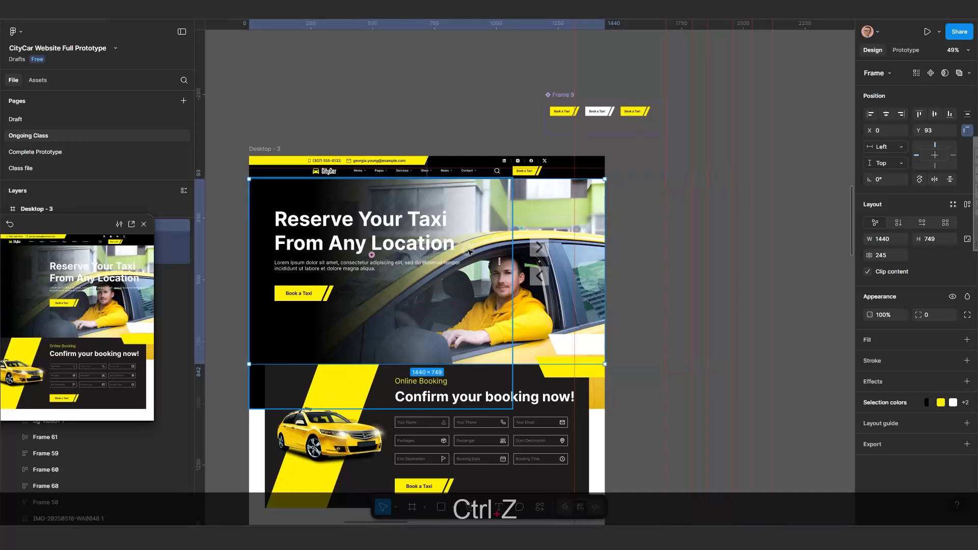
pyautogui.click(654, 284)
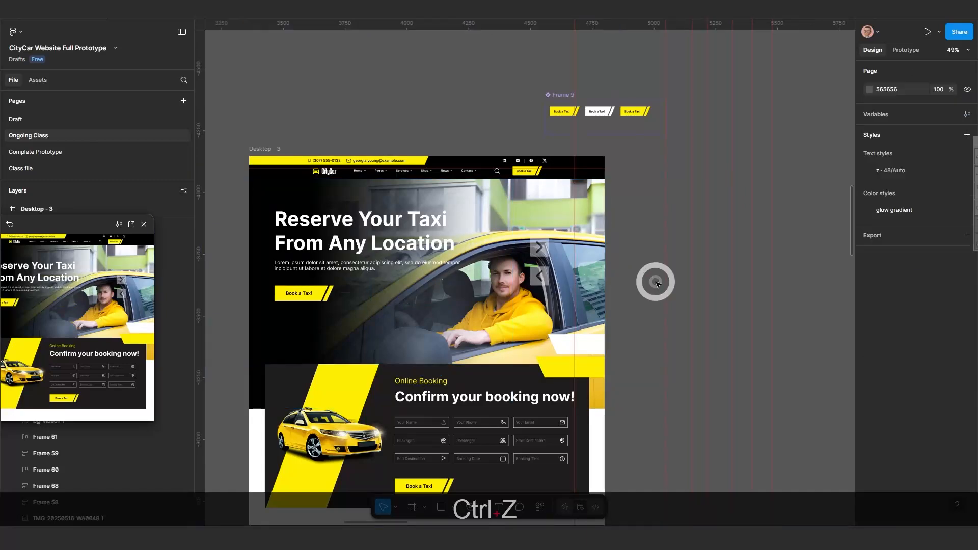
# Cut the yellow-and-white corner stripe group and paste it into the new hero frame.
pyautogui.click(560, 374)
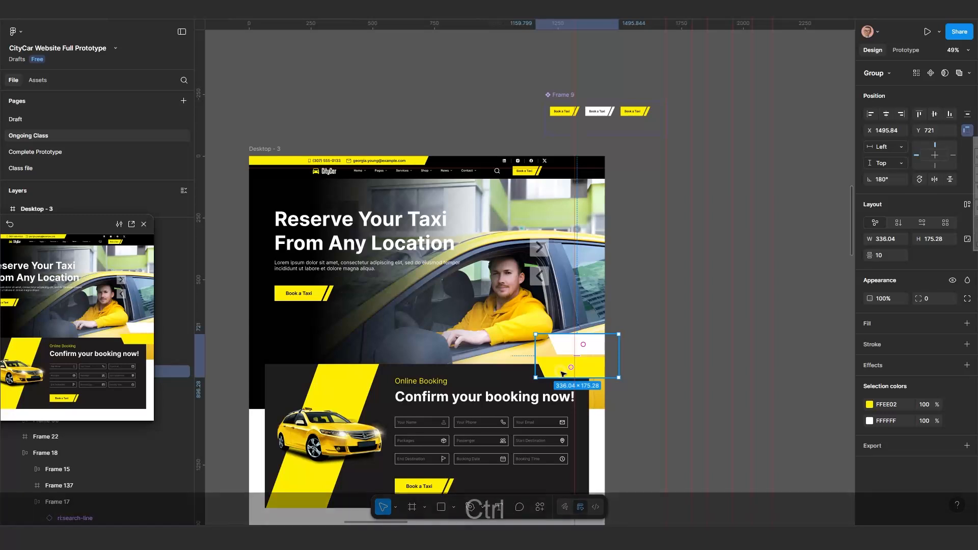
pyautogui.hotkey('ctrl', 'x')
pyautogui.click(526, 302)
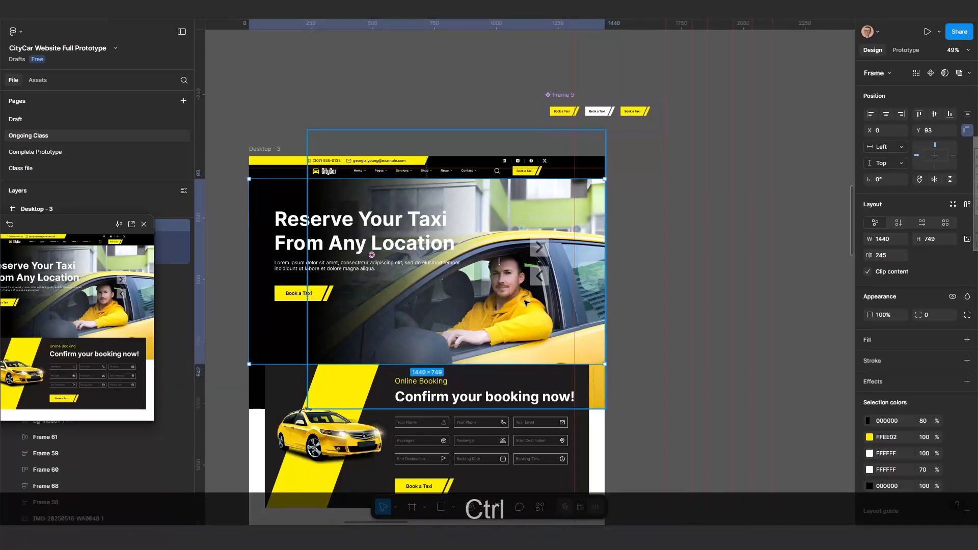
pyautogui.hotkey('ctrl', 'v')
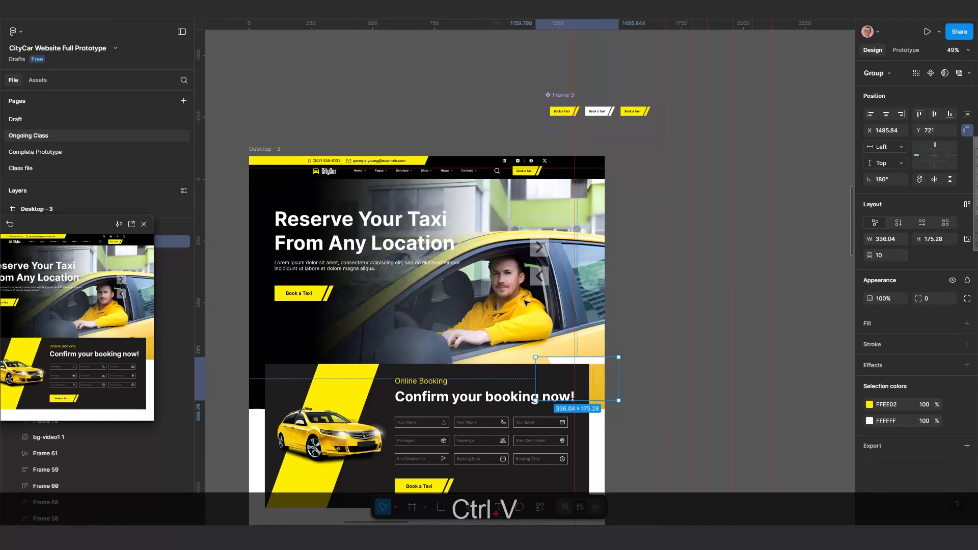
# Nudge the pasted stripe group upward to Y 591 inside the hero frame.
pyautogui.keyDown('ctrl'); pyautogui.scroll(5, 586, 366); pyautogui.keyUp('ctrl')
pyautogui.hotkey('shift', 'Up')
pyautogui.hotkey('shift', 'Up')
pyautogui.hotkey('shift', 'Up')
pyautogui.hotkey('shift', 'Up')
pyautogui.hotkey('shift', 'Up')
pyautogui.hotkey('shift', 'Up')
pyautogui.hotkey('shift', 'Up')
pyautogui.hotkey('shift', 'Up')
pyautogui.hotkey('shift', 'Up')
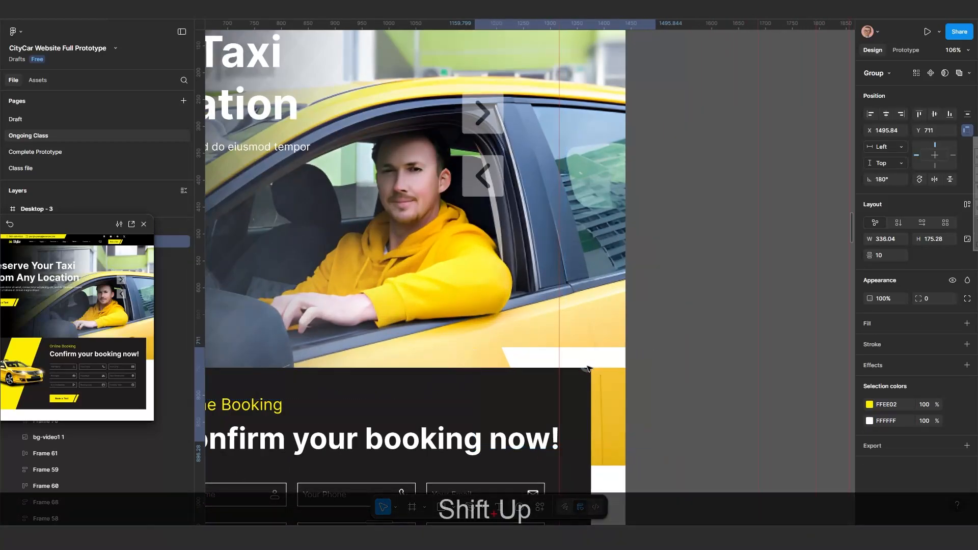
pyautogui.hotkey('shift', 'Up')
pyautogui.hotkey('shift', 'Up')
pyautogui.hotkey('shift', 'Up')
pyautogui.hotkey('shift', 'Up')
pyautogui.hotkey('shift', 'Up')
pyautogui.hotkey('shift', 'Up')
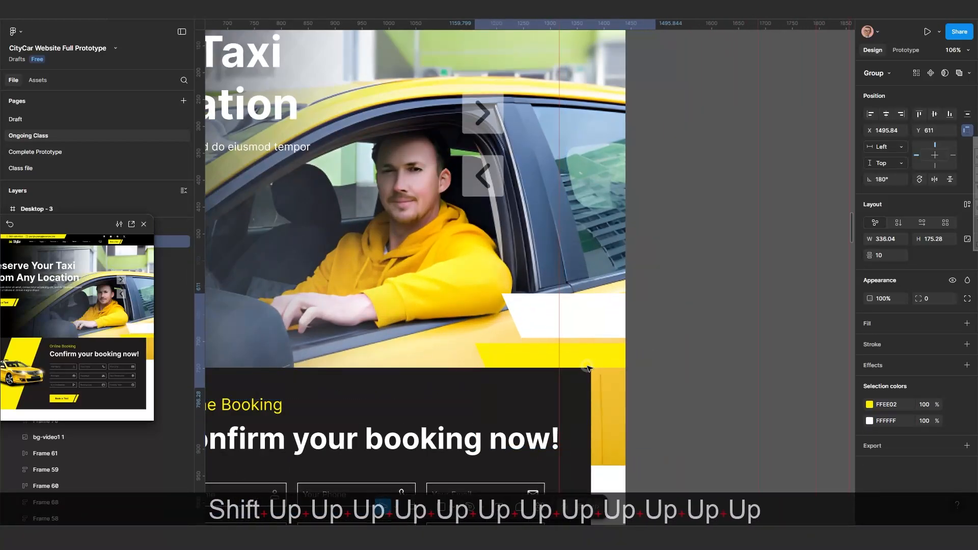
pyautogui.hotkey('shift', 'Down')
pyautogui.hotkey('shift', 'Down')
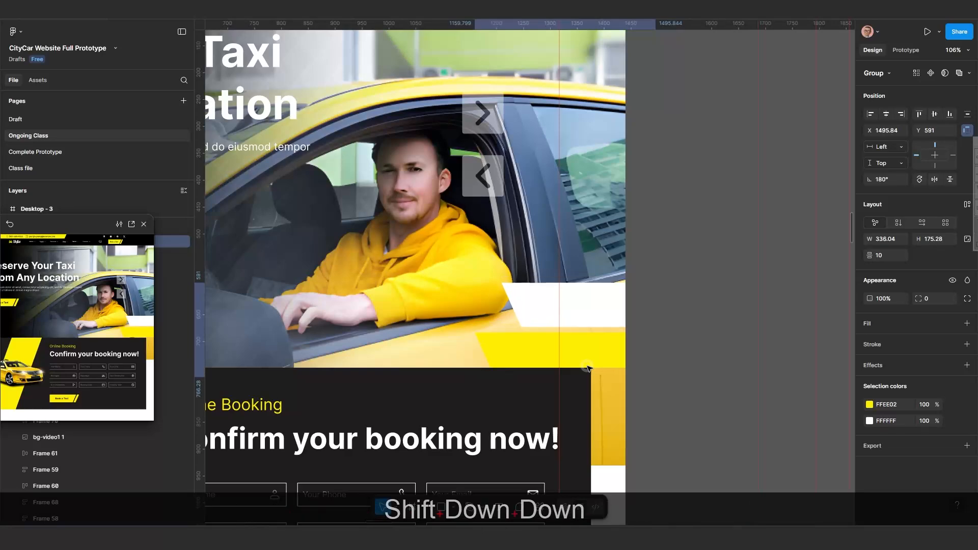
pyautogui.scroll(-5, 588, 367)
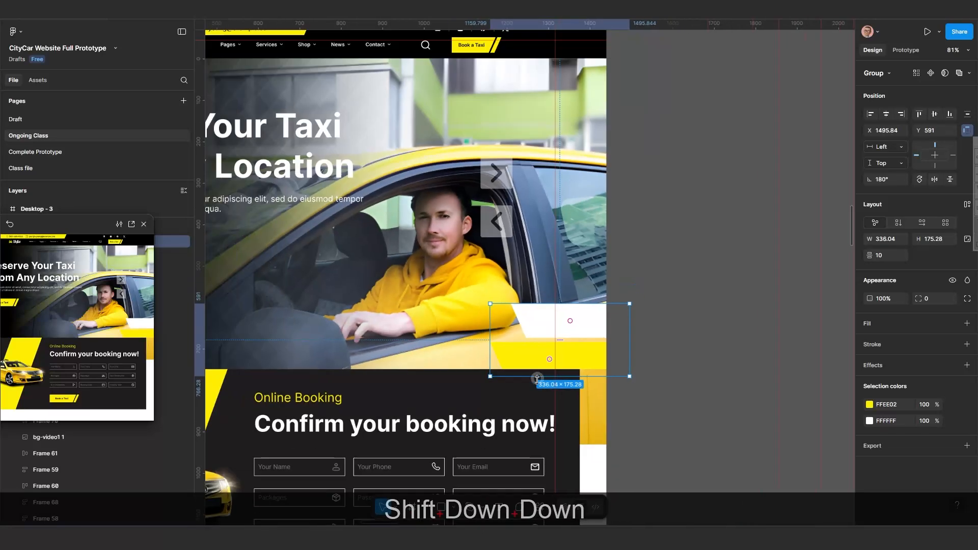
pyautogui.scroll(-3, 571, 409)
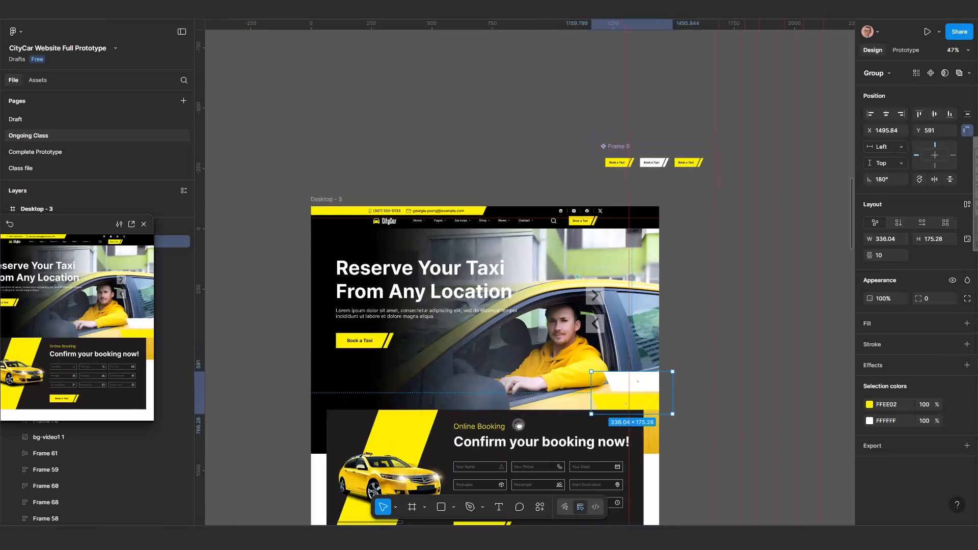
# Turn off Clip content for the new hero frame.
pyautogui.click(514, 366)
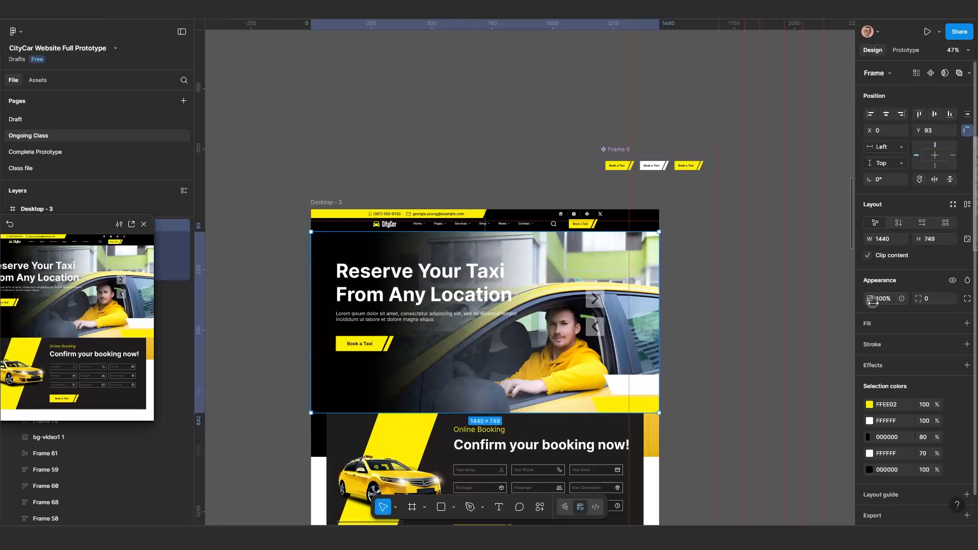
pyautogui.click(868, 255)
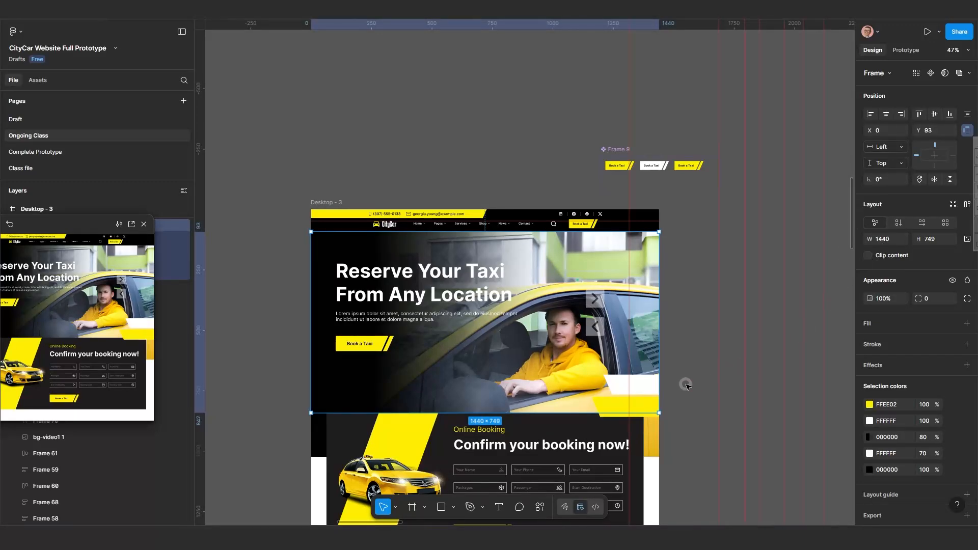
pyautogui.scroll(4, 673, 400)
pyautogui.hotkey('shift', 'Down')
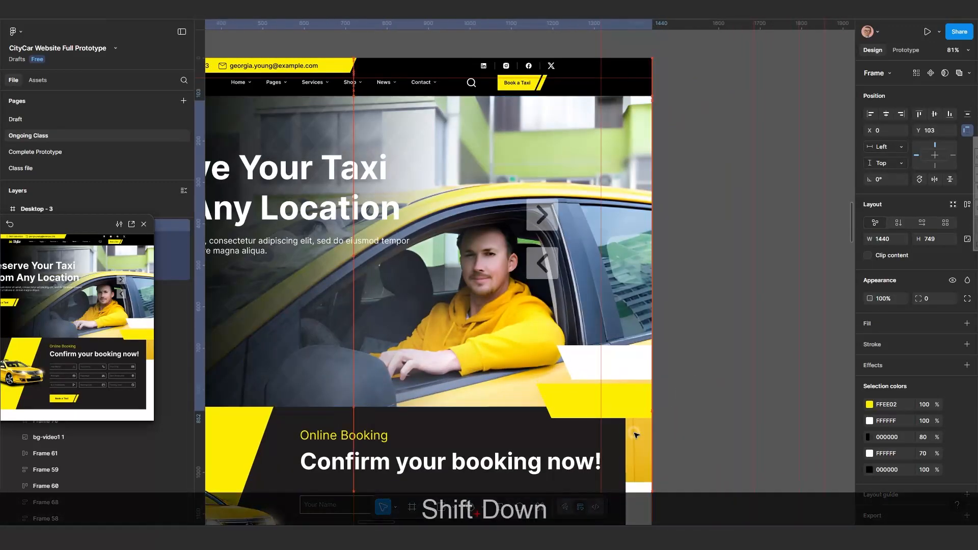
pyautogui.hotkey('ctrl', 'z')
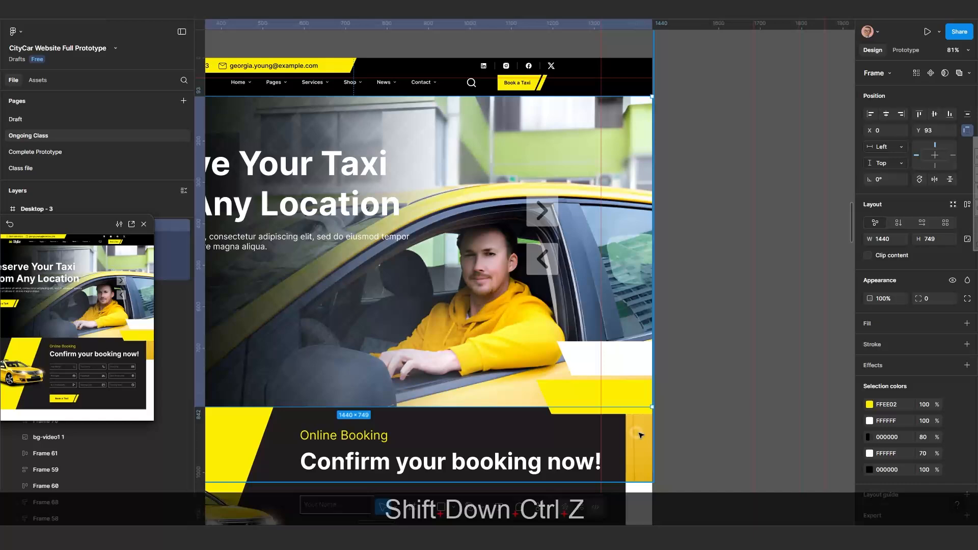
# Nudge the stripe group down to Y 611 and deselect it.
pyautogui.click(626, 386)
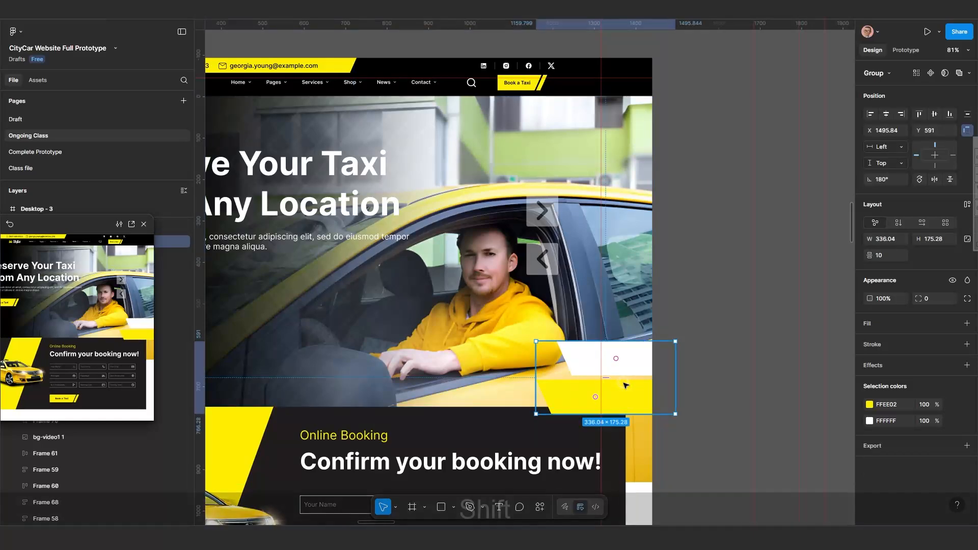
pyautogui.hotkey('shift', 'Down')
pyautogui.hotkey('shift', 'Down')
pyautogui.scroll(-5, 626, 385)
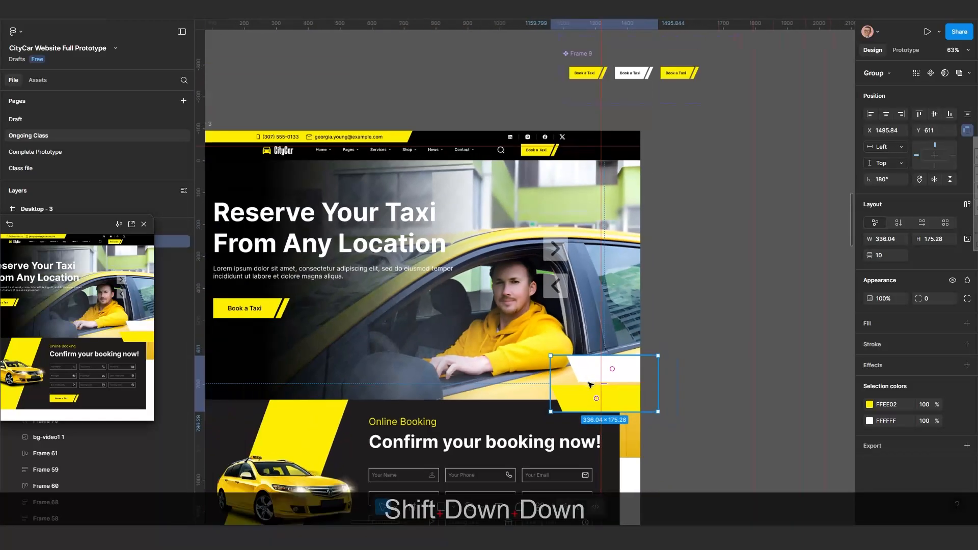
pyautogui.press('Escape')
# Duplicate the hero frame and place the copy to the right of Desktop - 3.
pyautogui.scroll(-1, 516, 304)
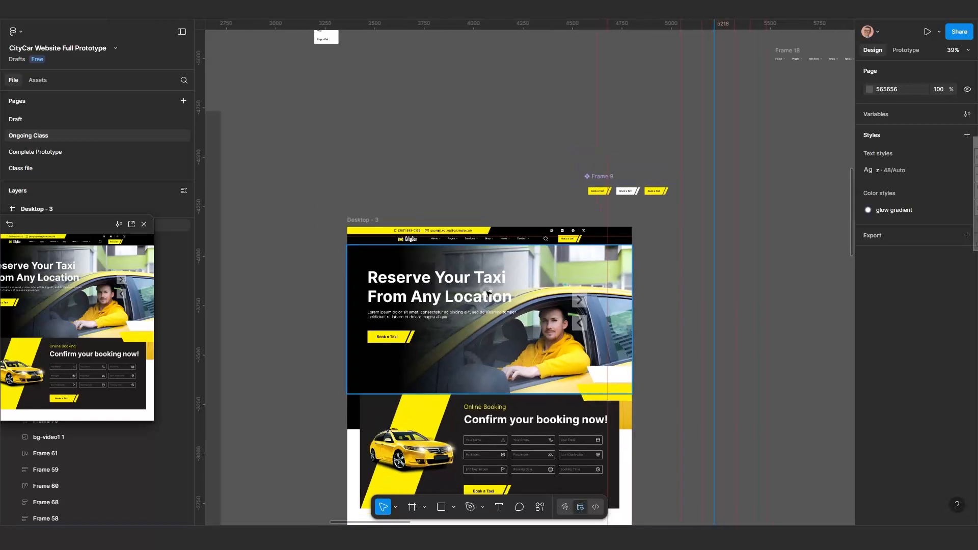
pyautogui.click(511, 311)
pyautogui.moveTo(506, 312); pyautogui.dragTo(415, 299)
pyautogui.press('alt')
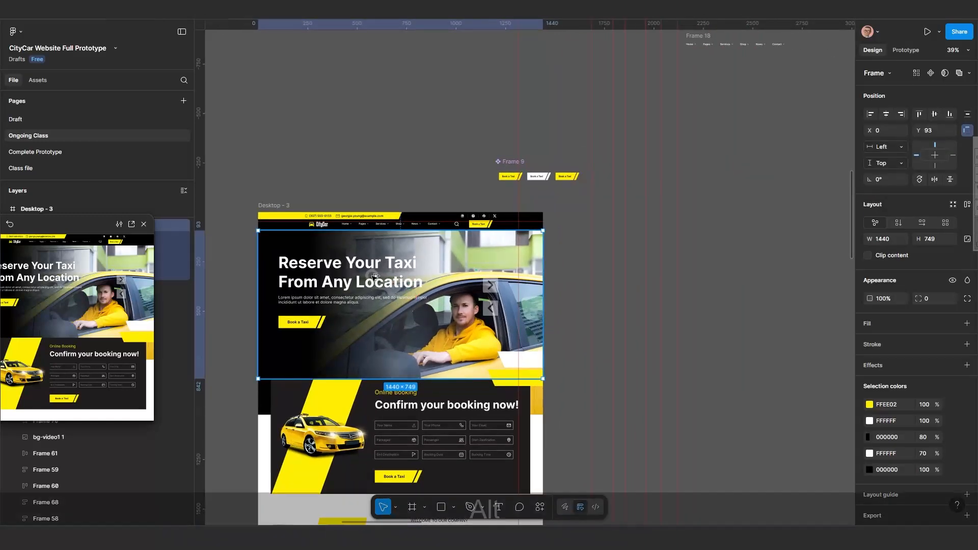
pyautogui.moveTo(671, 262)
pyautogui.mouseDown()
pyautogui.moveTo(682, 253)
pyautogui.moveTo(687, 265)
pyautogui.mouseUp()
pyautogui.scroll(-1, 686, 322)
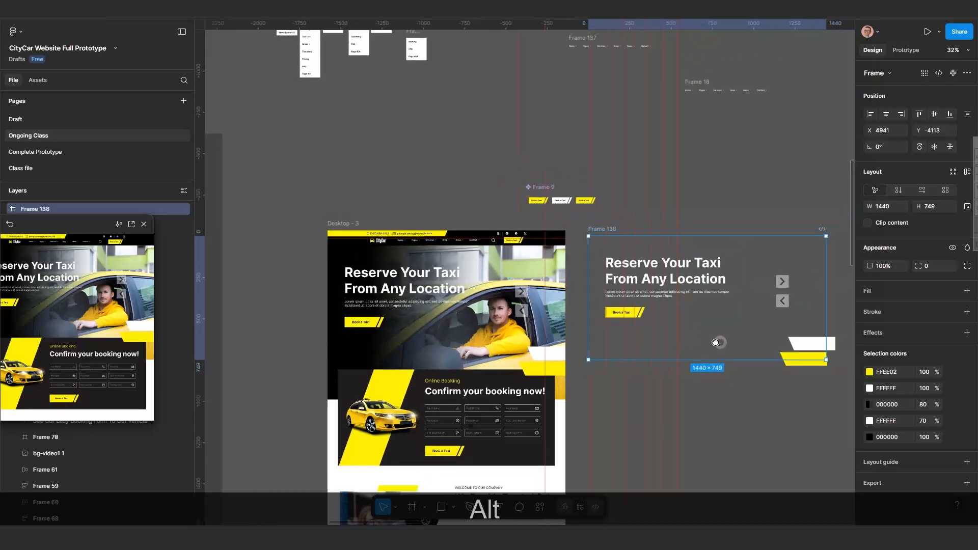
pyautogui.moveTo(720, 342); pyautogui.dragTo(594, 324)
pyautogui.scroll(2, 579, 305)
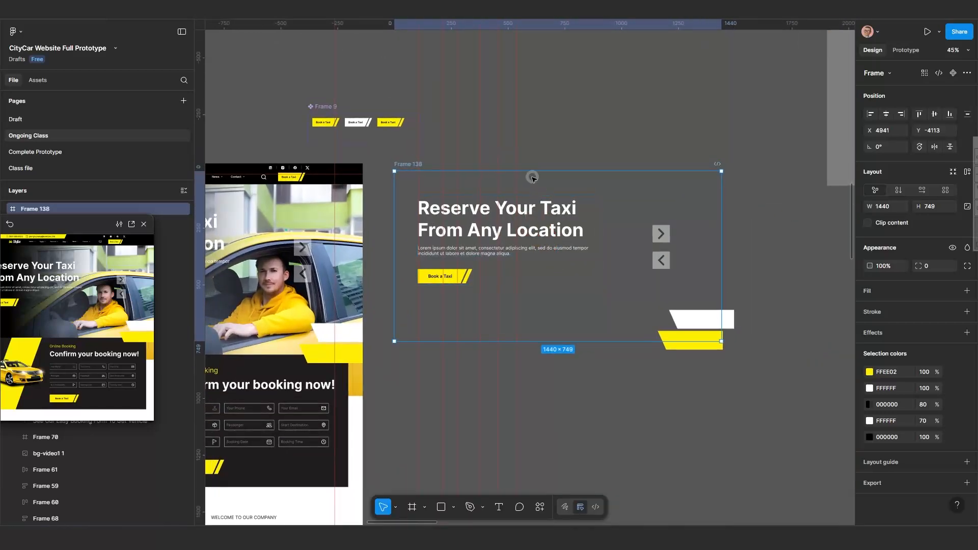
pyautogui.click(530, 222)
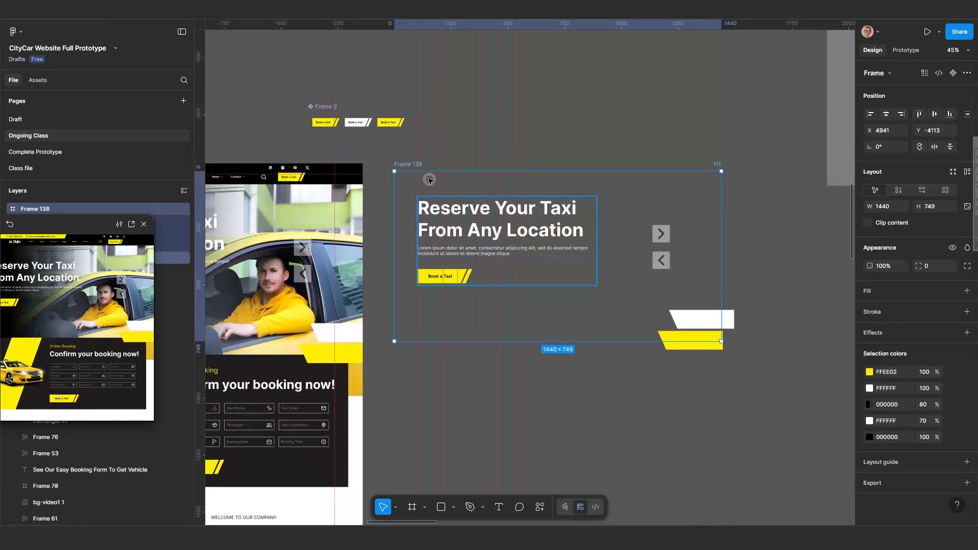
pyautogui.moveTo(410, 164); pyautogui.dragTo(427, 191)
# Inspect the copied frame's arrows and text block, then move the frame further right and down.
pyautogui.hscroll(3, 600, 302)
pyautogui.scroll(2, 600, 302)
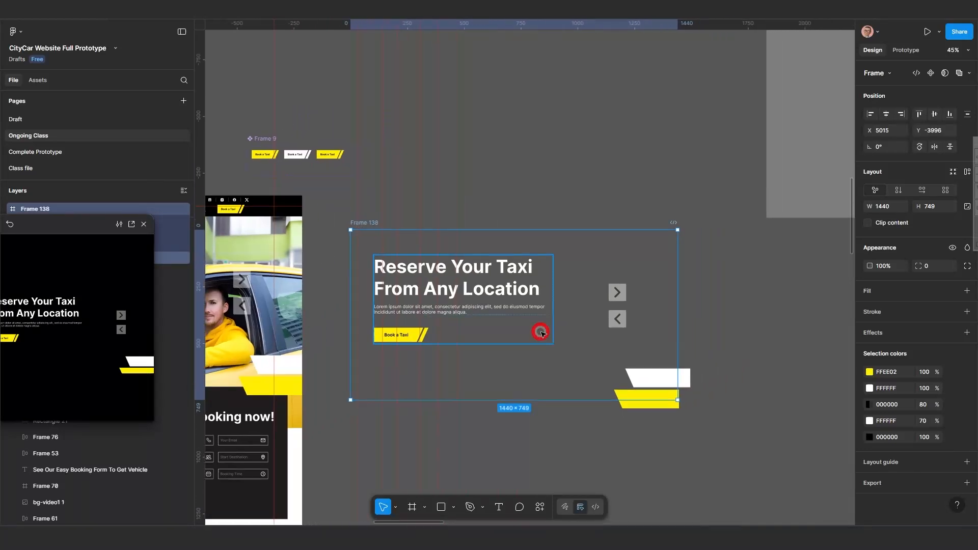
pyautogui.click(624, 294)
pyautogui.scroll(5, 469, 253)
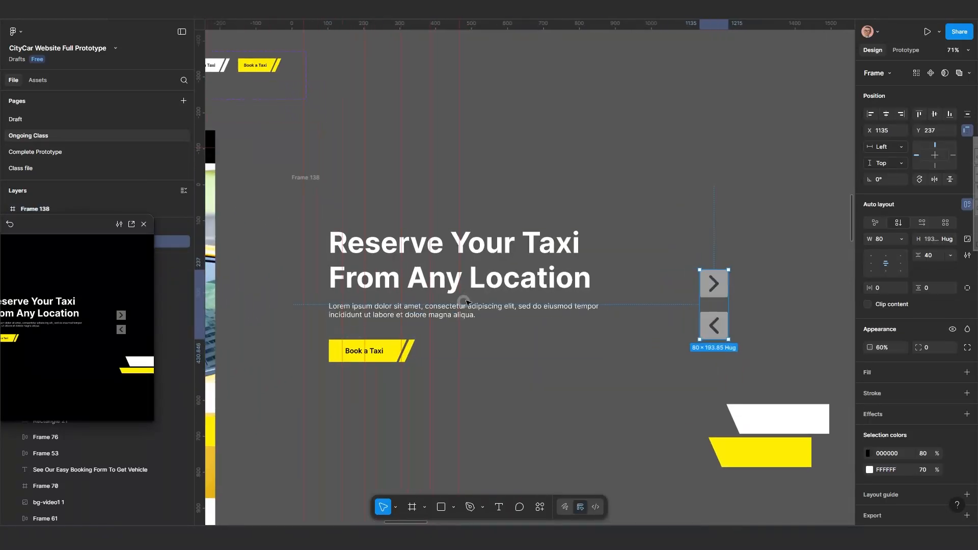
pyautogui.click(469, 253)
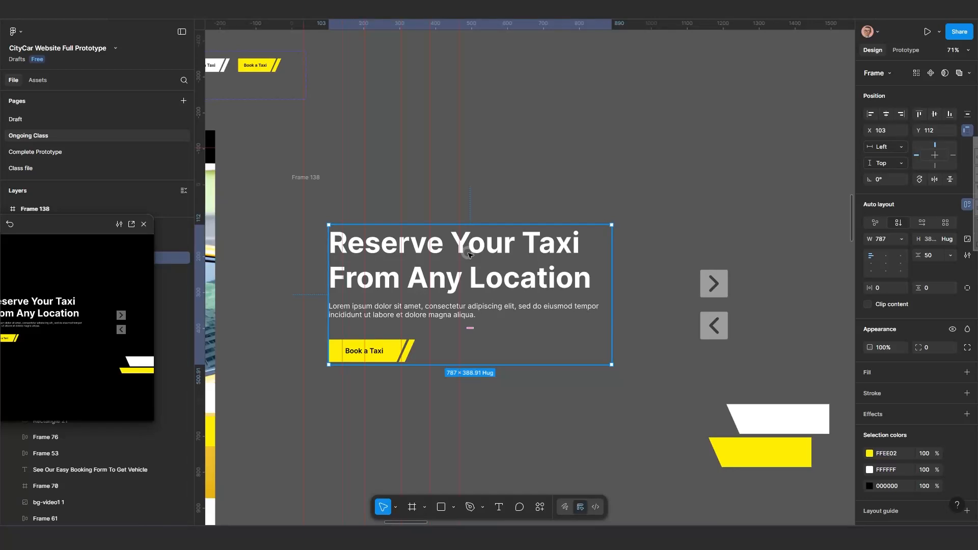
pyautogui.scroll(-4, 469, 253)
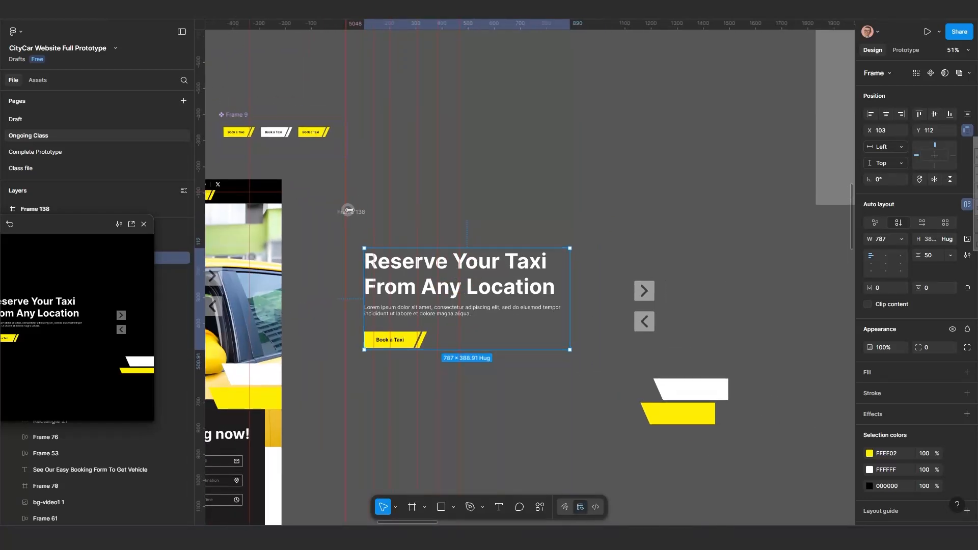
pyautogui.moveTo(353, 212); pyautogui.dragTo(420, 251)
# Remove all horizontal and vertical ruler guides from the canvas.
pyautogui.moveTo(511, 174); pyautogui.dragTo(399, 222)
pyautogui.rightClick(390, 206)
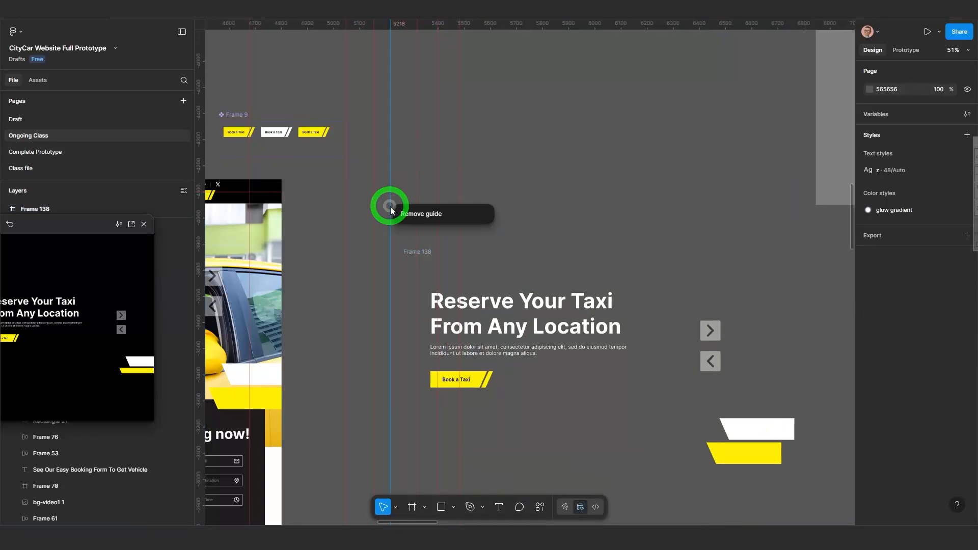
pyautogui.click(408, 212)
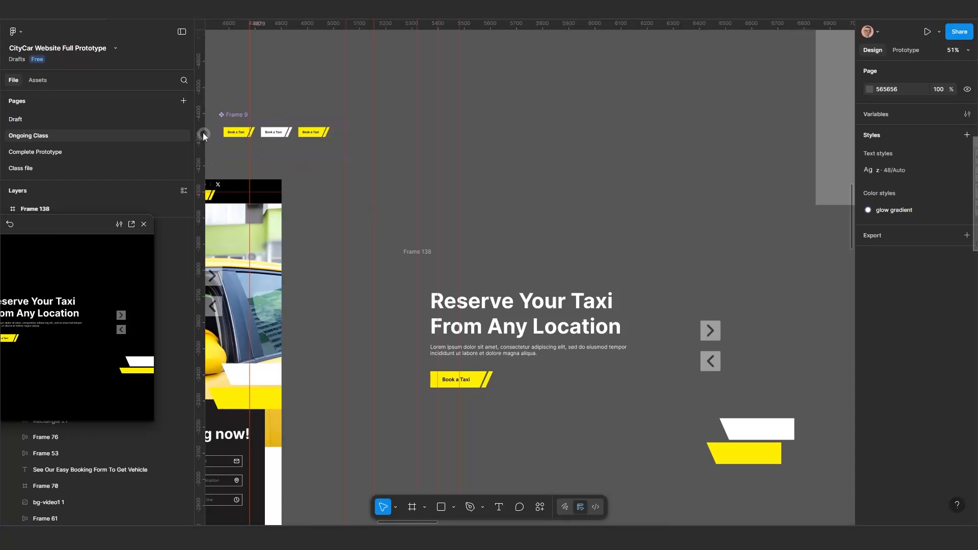
pyautogui.click(199, 126)
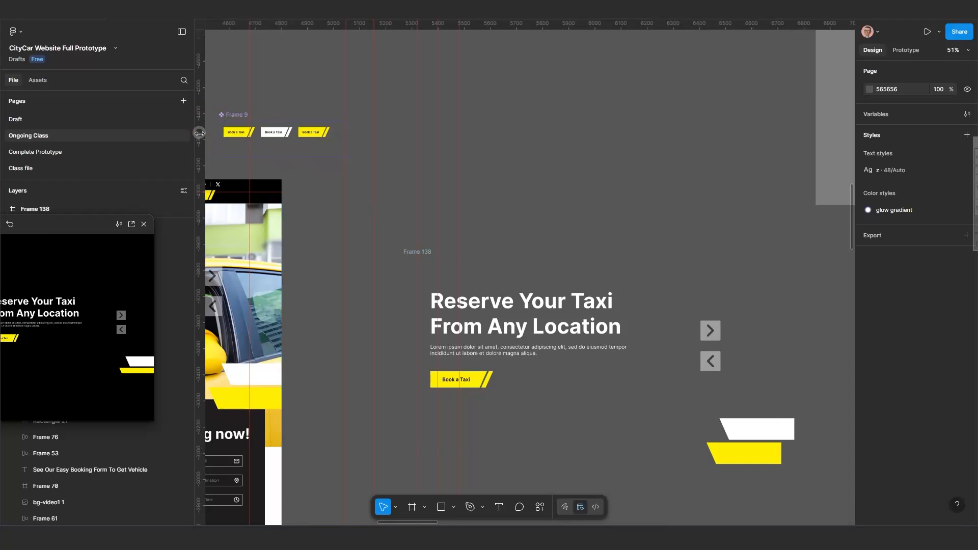
pyautogui.rightClick(199, 138)
pyautogui.click(199, 138)
pyautogui.rightClick(200, 138)
pyautogui.rightClick(199, 144)
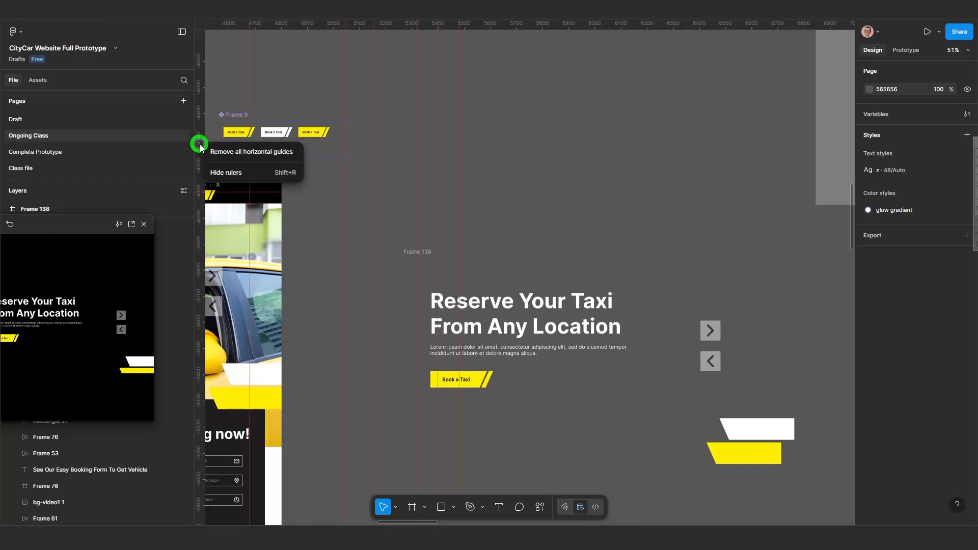
pyautogui.click(267, 149)
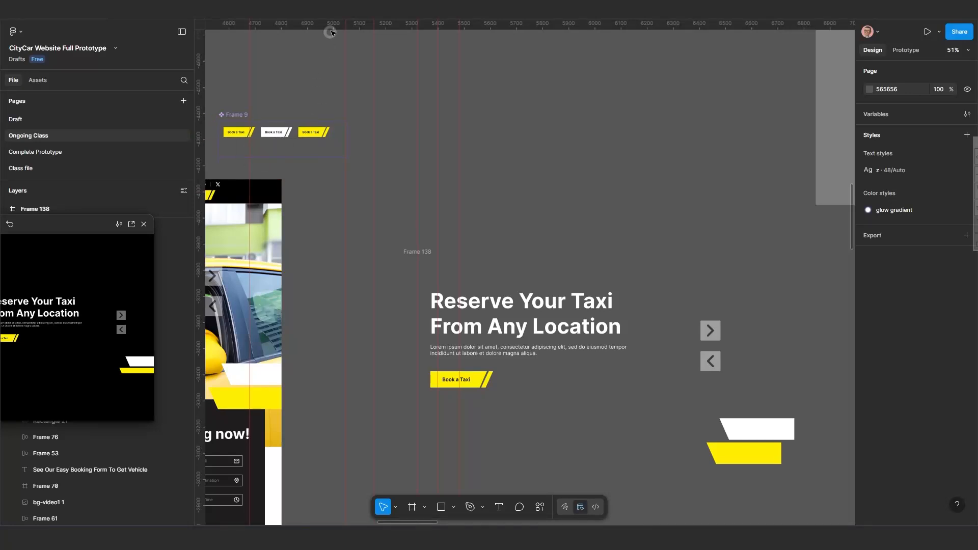
pyautogui.rightClick(370, 25)
pyautogui.rightClick(371, 25)
pyautogui.rightClick(371, 24)
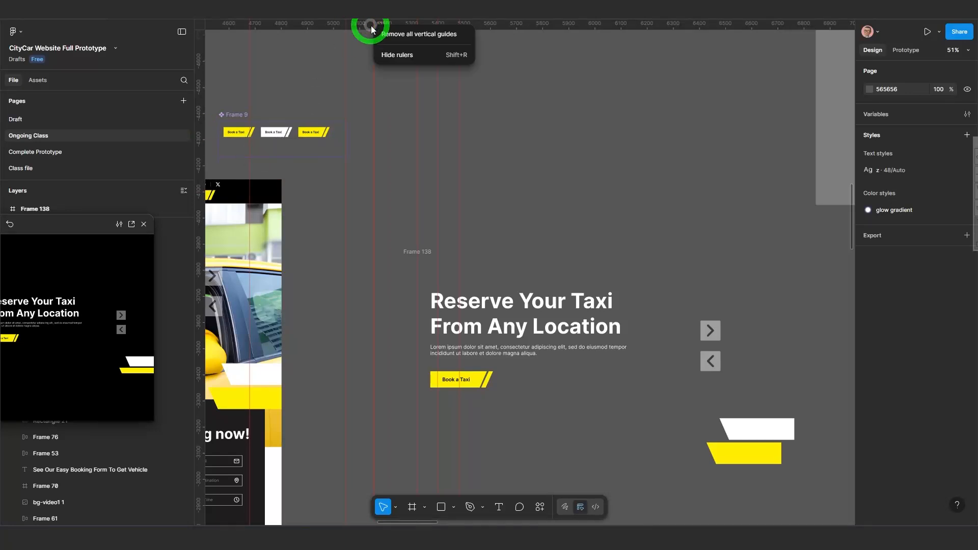
pyautogui.click(414, 35)
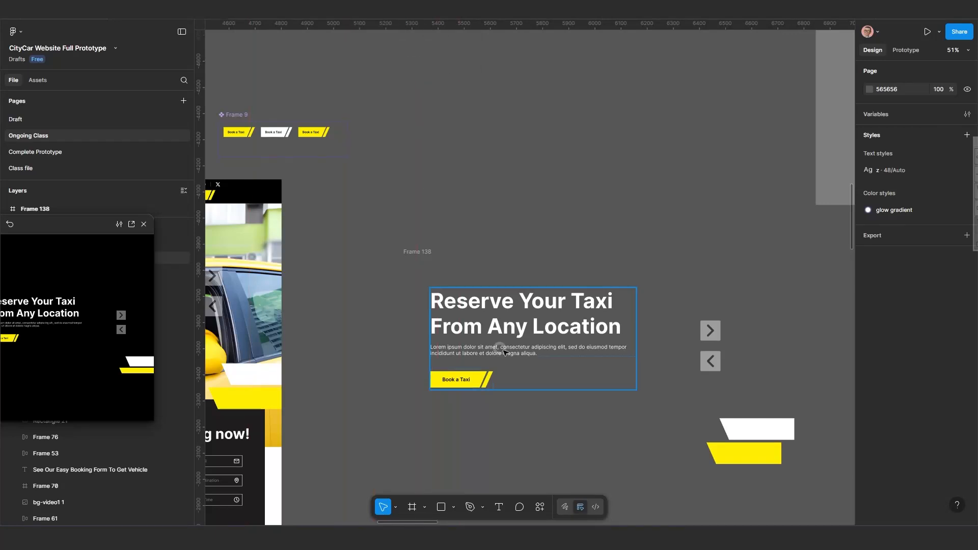
# Reposition the copied hero frame and ungroup its heading-and-button text block.
pyautogui.scroll(-3, 448, 286)
pyautogui.hscroll(3, 448, 286)
pyautogui.click(353, 169)
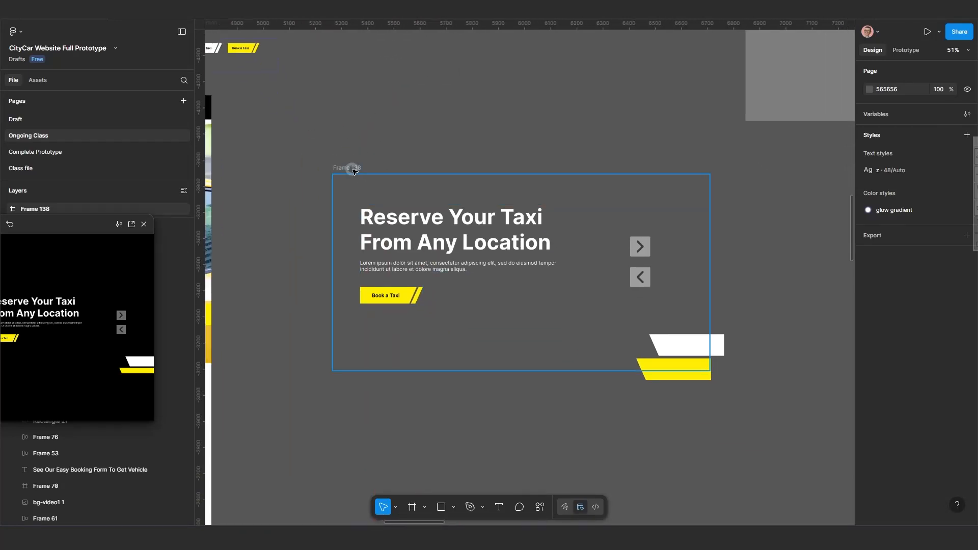
pyautogui.moveTo(341, 170); pyautogui.dragTo(307, 138)
pyautogui.click(419, 200)
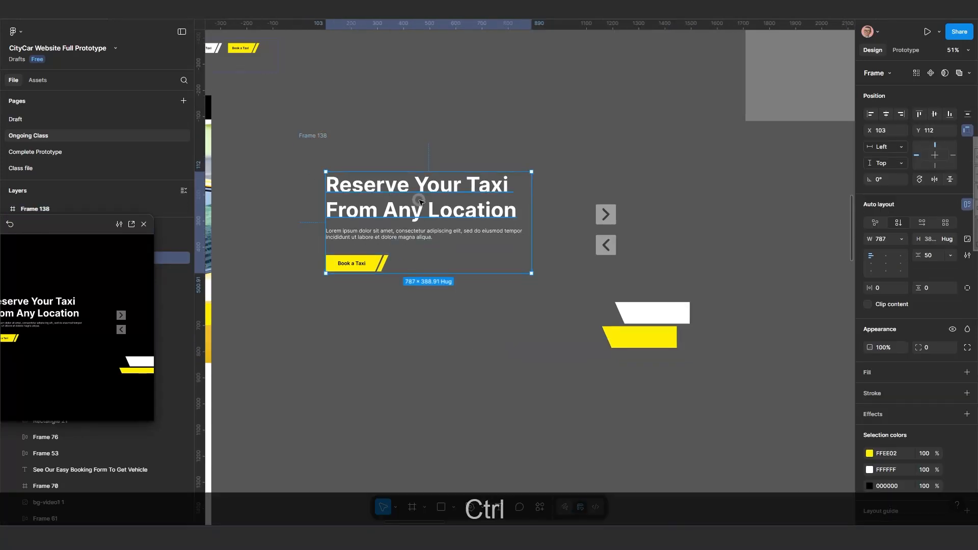
pyautogui.hotkey('ctrl', 'BackSpace')
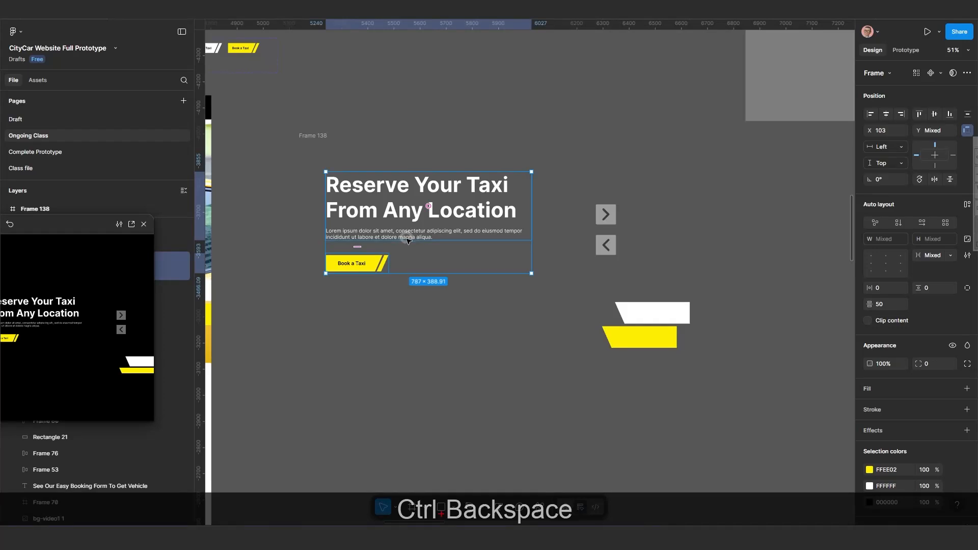
# Ungroup the heading-and-paragraph frame in the copied hero, then select the heading, paragraph and button in turn.
pyautogui.click(409, 317)
pyautogui.click(414, 210)
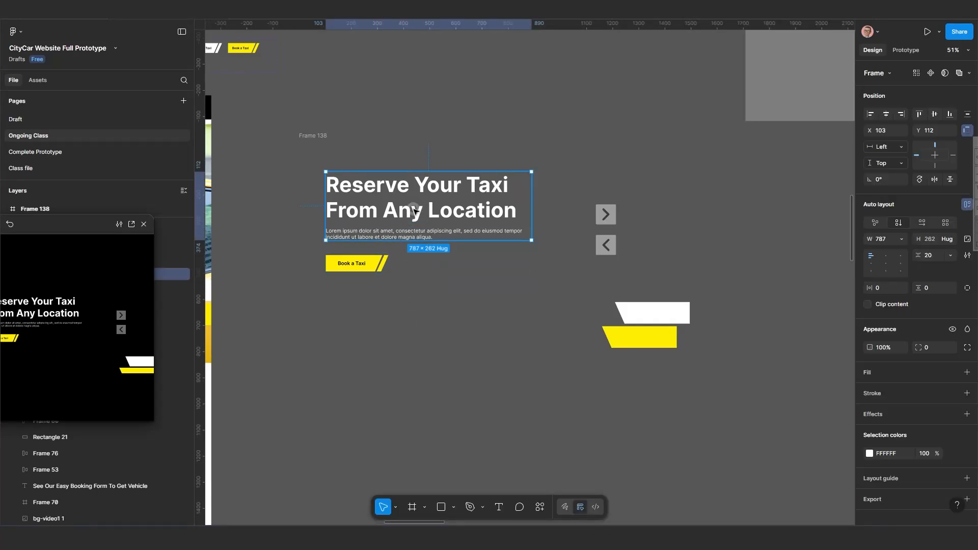
pyautogui.hotkey('ctrl', 'BackSpace')
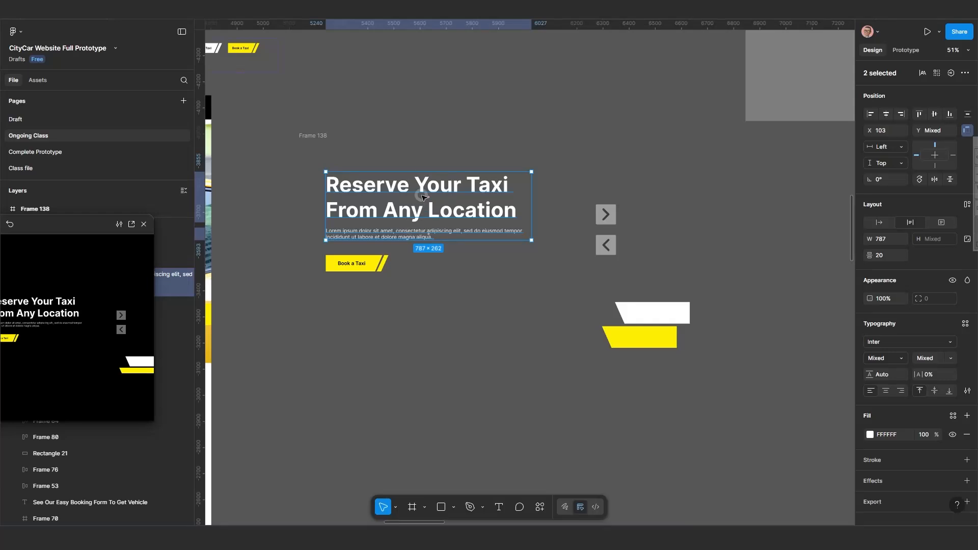
pyautogui.click(422, 196)
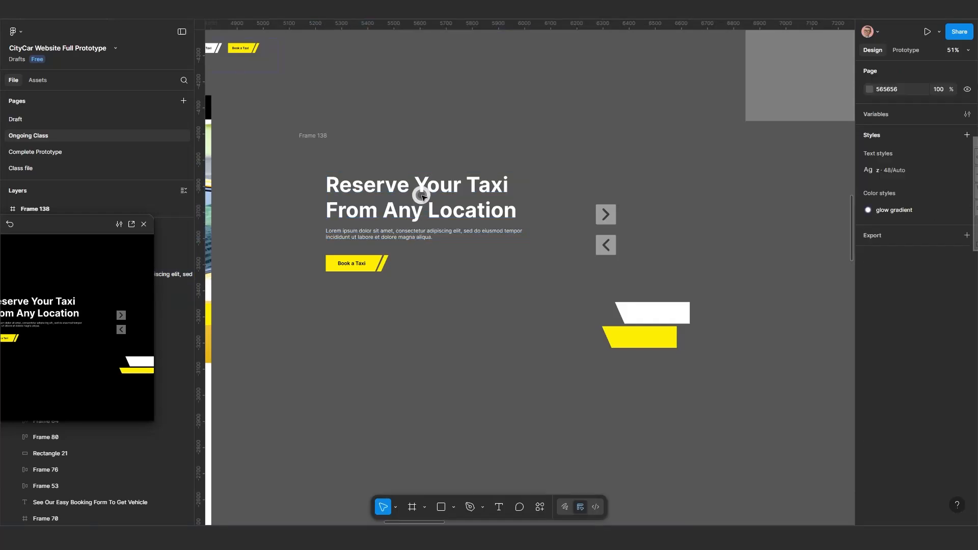
pyautogui.click(396, 233)
pyautogui.click(370, 266)
pyautogui.click(449, 285)
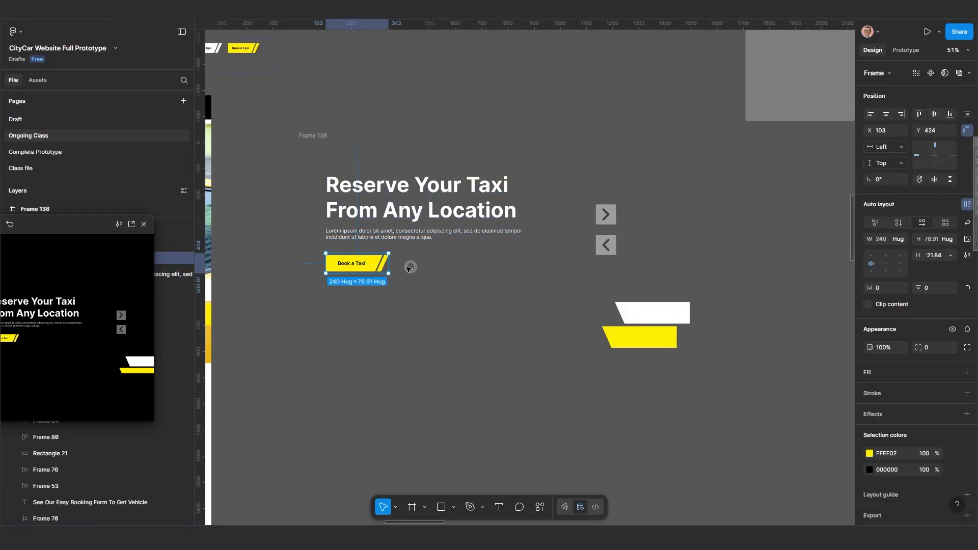
# Draw a placeholder rectangle about 800×207 over the hero heading and send it to the back.
pyautogui.scroll(3, 386, 275)
pyautogui.moveTo(387, 288); pyautogui.dragTo(397, 331)
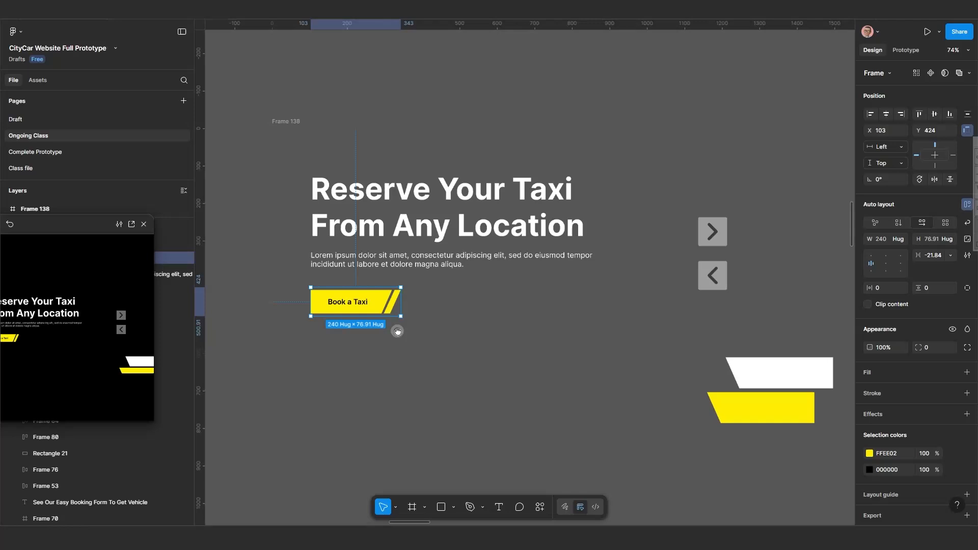
pyautogui.click(454, 506)
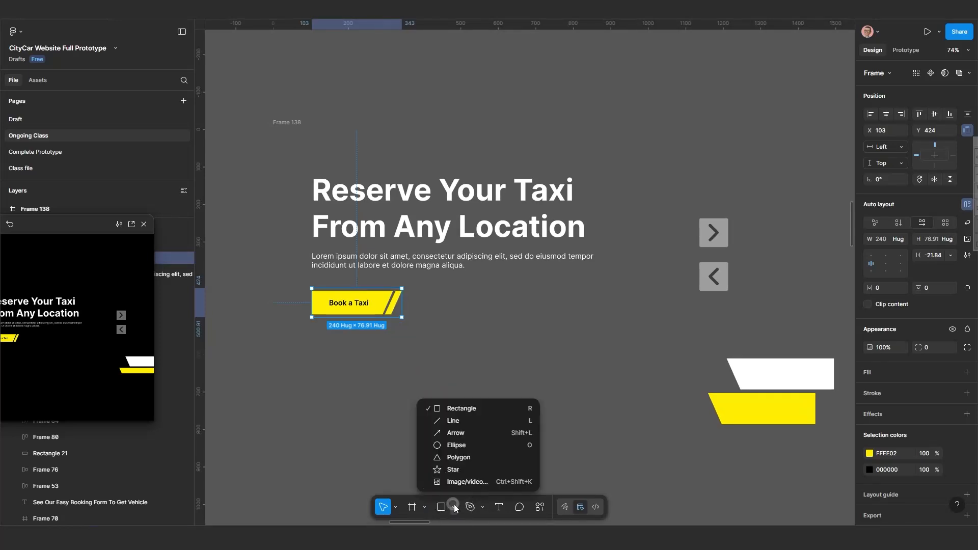
pyautogui.click(464, 408)
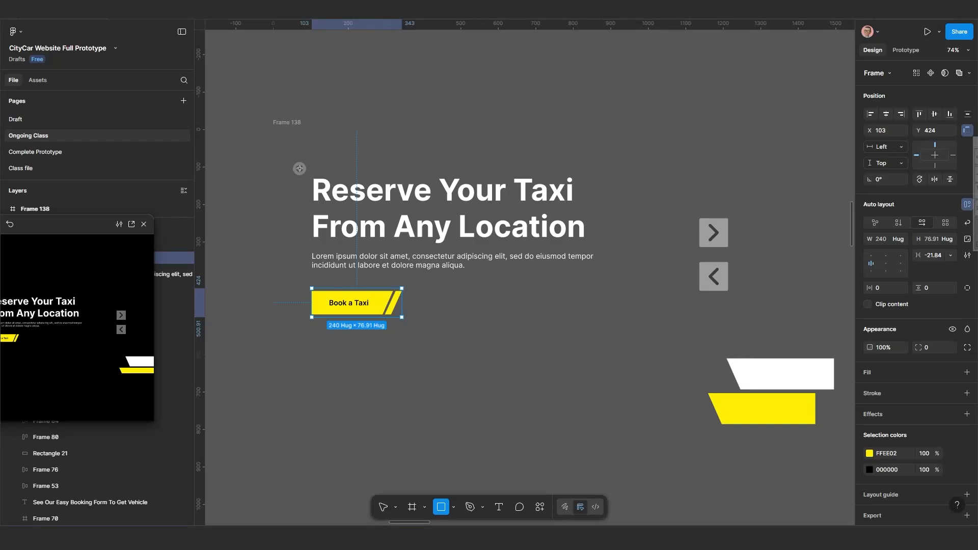
pyautogui.moveTo(300, 166); pyautogui.dragTo(600, 243)
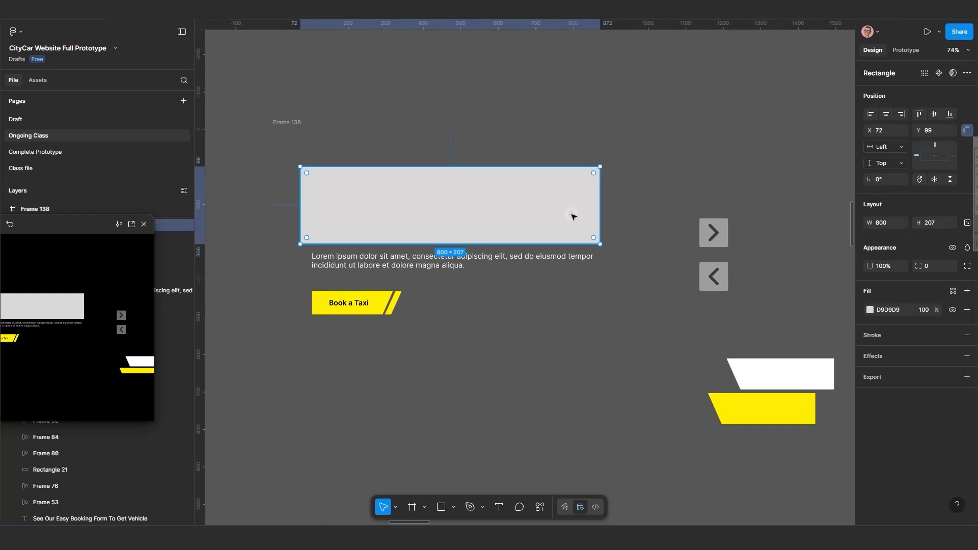
pyautogui.rightClick(577, 217)
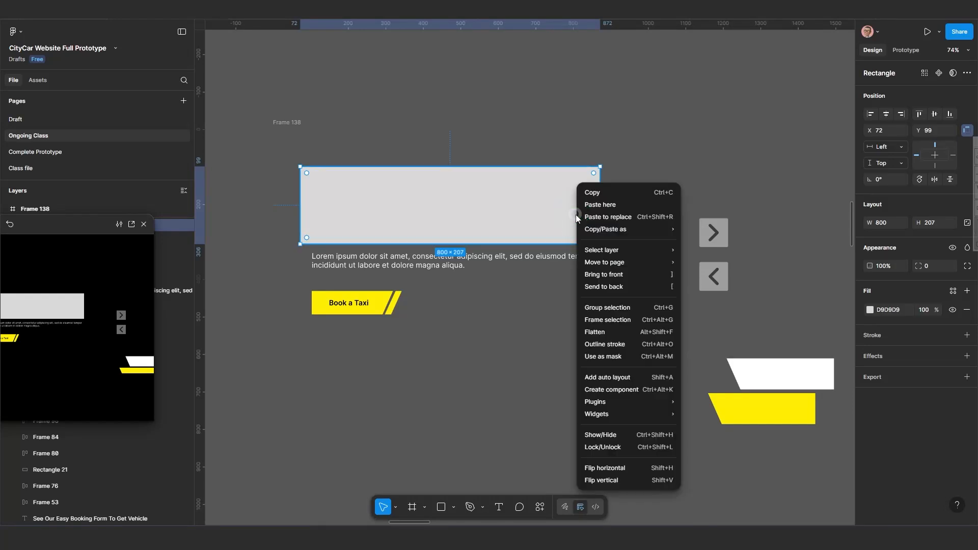
pyautogui.click(621, 288)
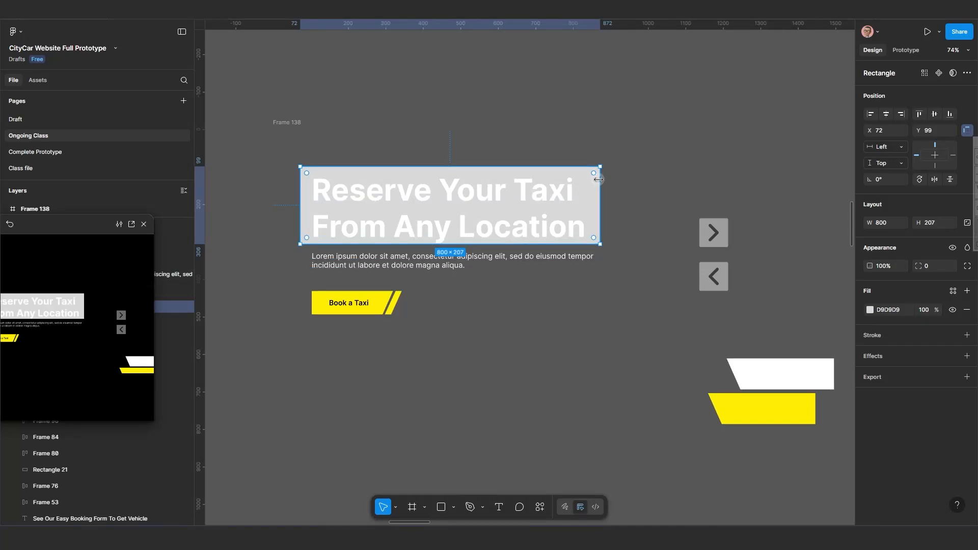
# Duplicate the placeholder rectangle to cover the paragraph at about 800×63 and the button row at about 800×89.
pyautogui.press('alt')
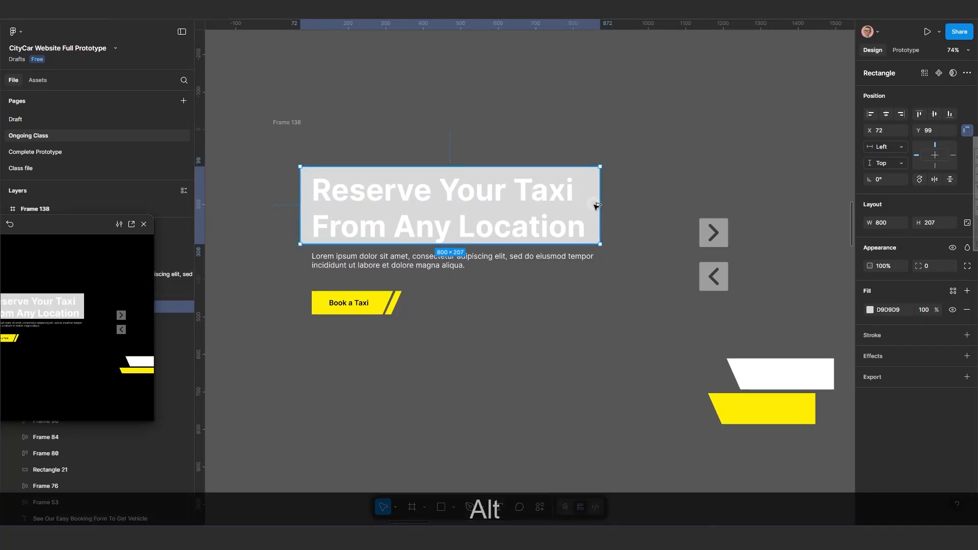
pyautogui.moveTo(597, 242); pyautogui.dragTo(598, 279)
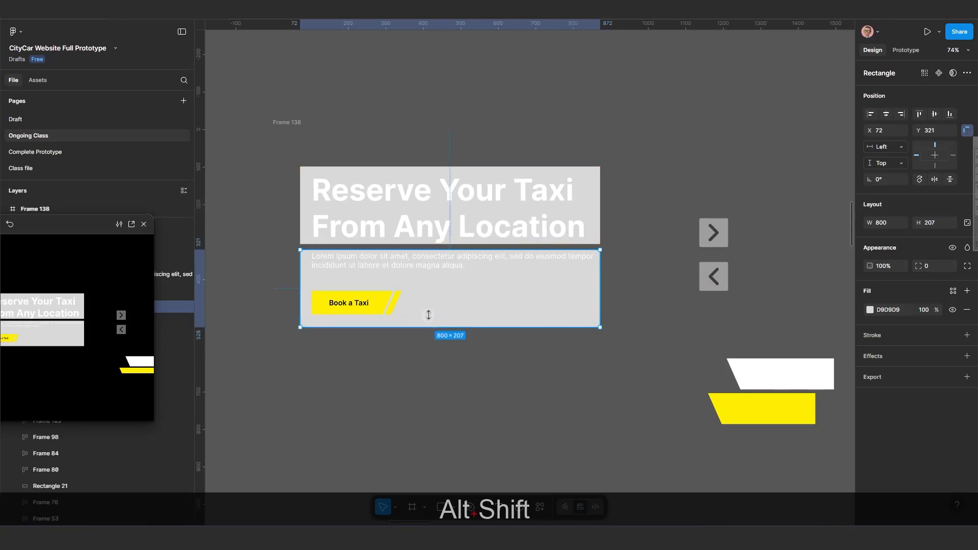
pyautogui.moveTo(431, 286); pyautogui.dragTo(433, 271)
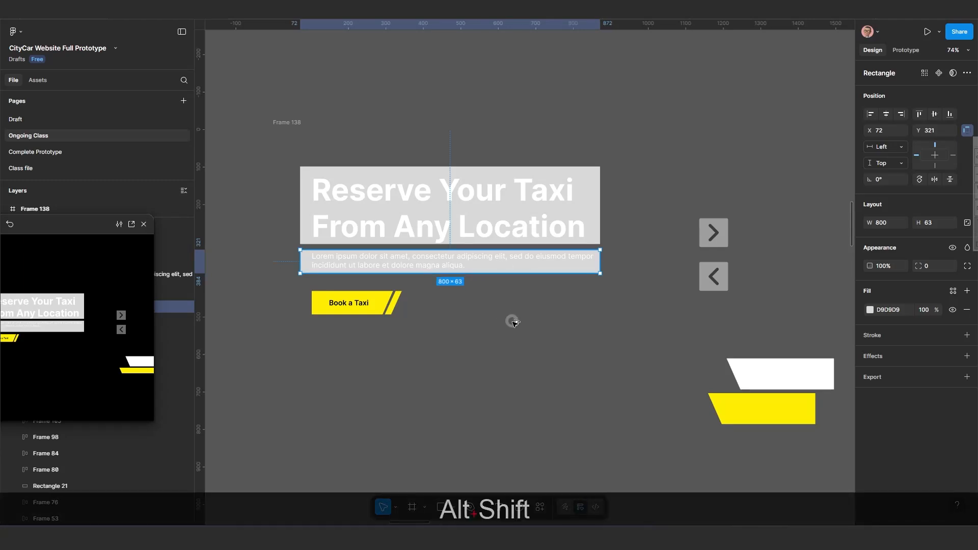
pyautogui.moveTo(513, 322); pyautogui.dragTo(480, 322)
pyautogui.scroll(-2, 479, 322)
pyautogui.scroll(-5, 479, 322)
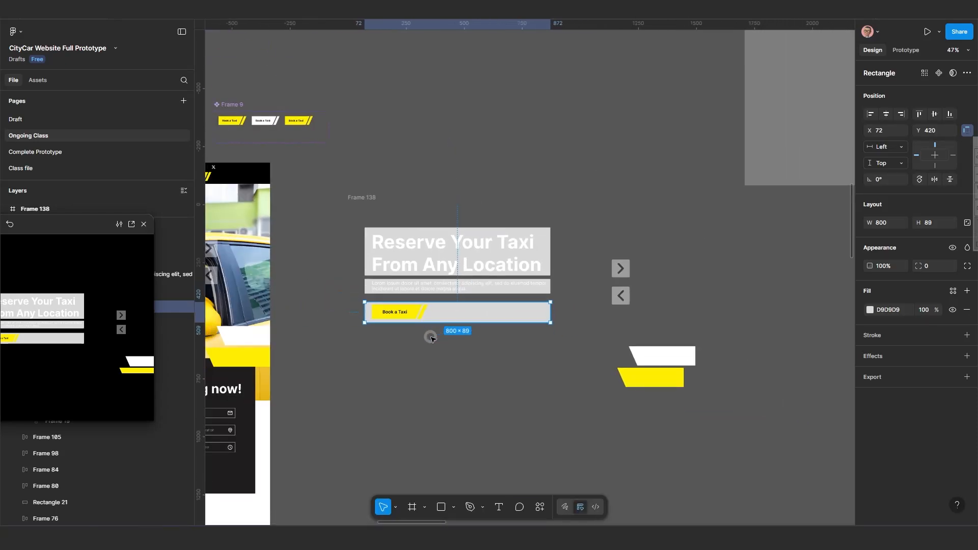
# Pan and zoom around the canvas to compare the copied hero with Desktop - 3 and the button component set.
pyautogui.hscroll(-2, 430, 332)
pyautogui.scroll(2, 430, 332)
pyautogui.hscroll(-6, 355, 340)
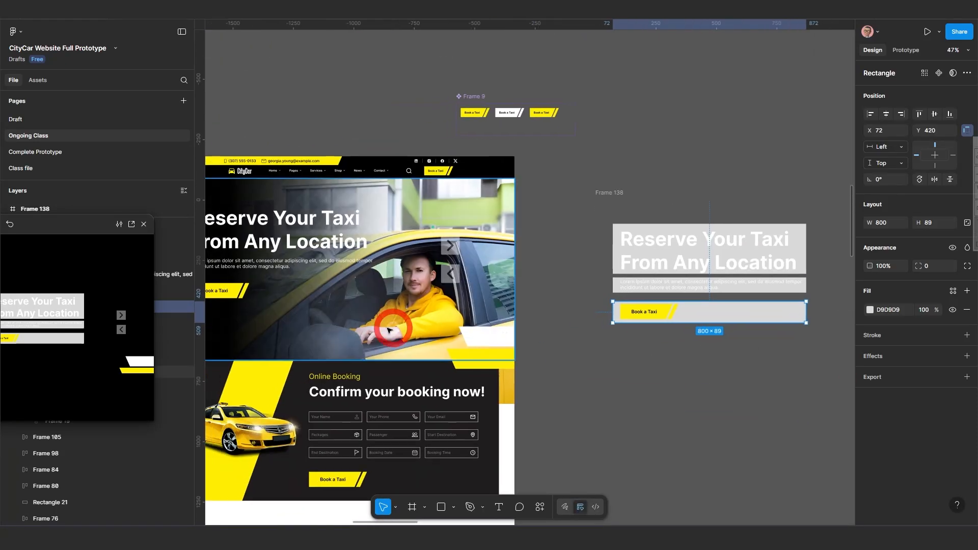
pyautogui.scroll(3, 353, 316)
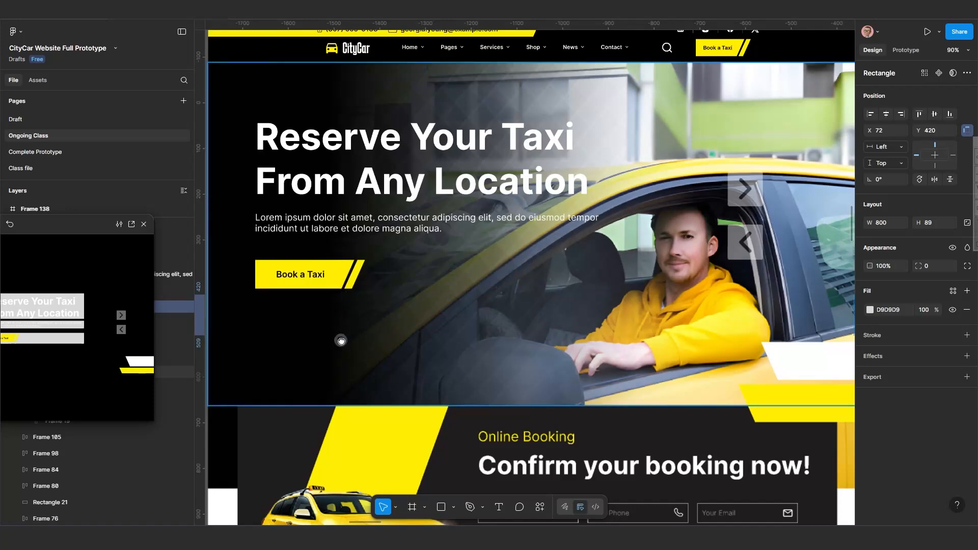
pyautogui.scroll(3, 341, 341)
pyautogui.scroll(-3, 430, 326)
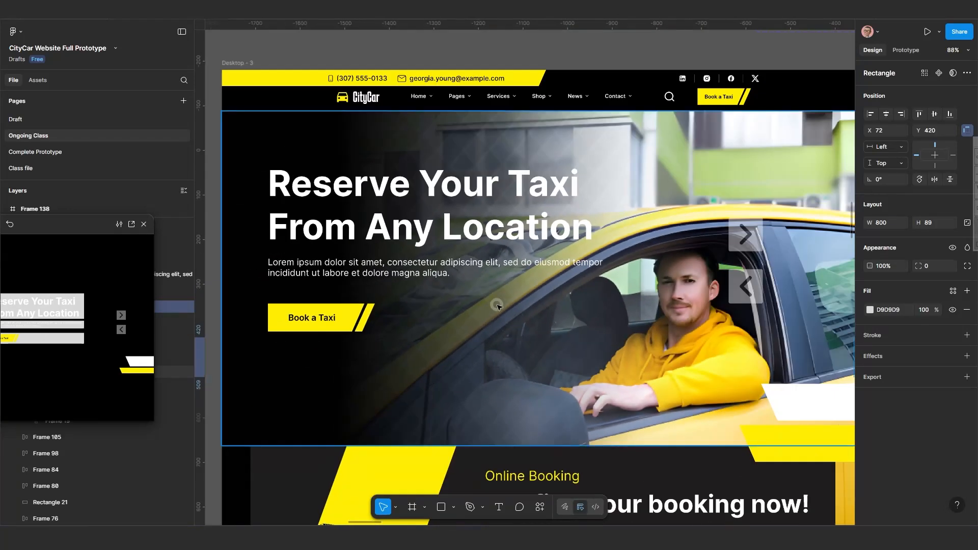
pyautogui.scroll(-4, 476, 346)
pyautogui.hscroll(1, 550, 224)
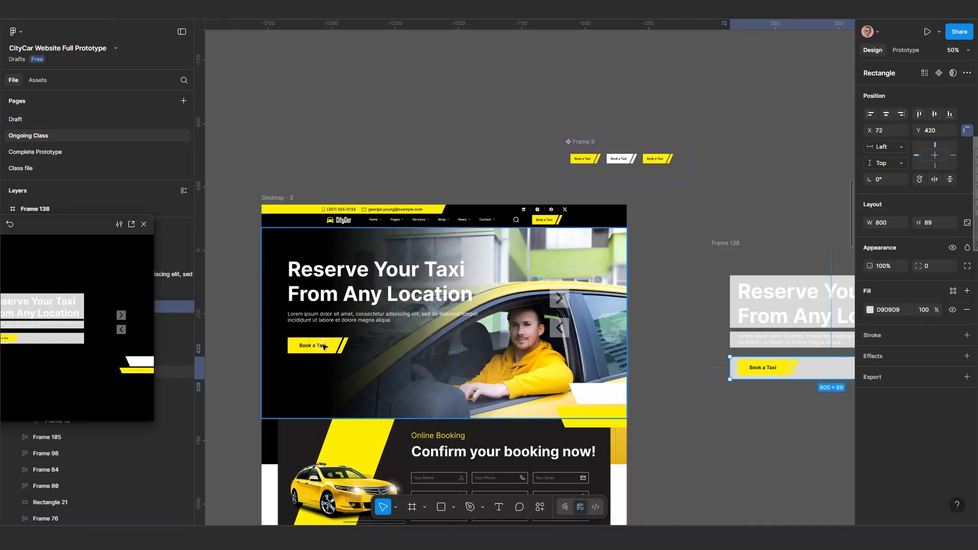
pyautogui.scroll(1, 574, 217)
pyautogui.scroll(2, 575, 217)
pyautogui.hscroll(2, 575, 217)
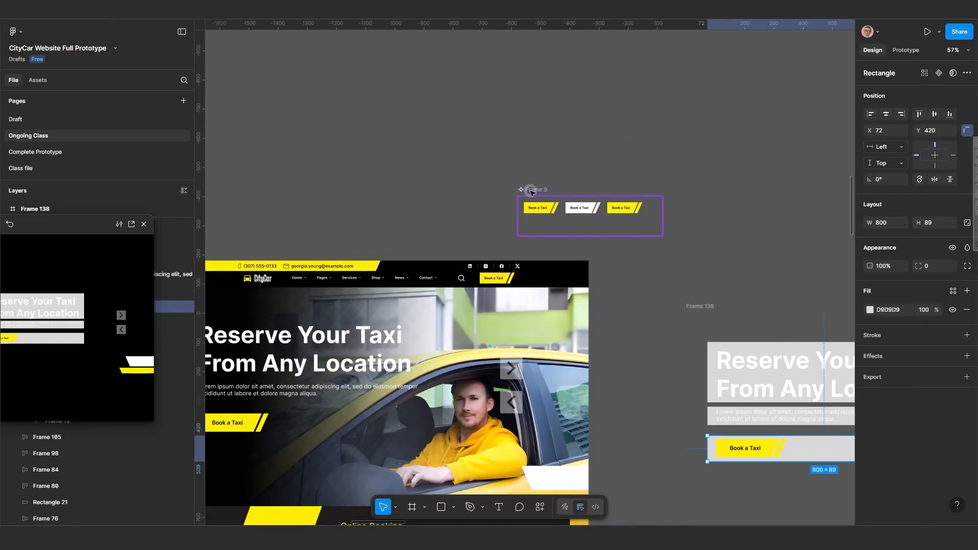
# Move the Book a Taxi component set Frame 9 higher on the canvas, above Desktop - 3.
pyautogui.moveTo(552, 136); pyautogui.dragTo(549, 67)
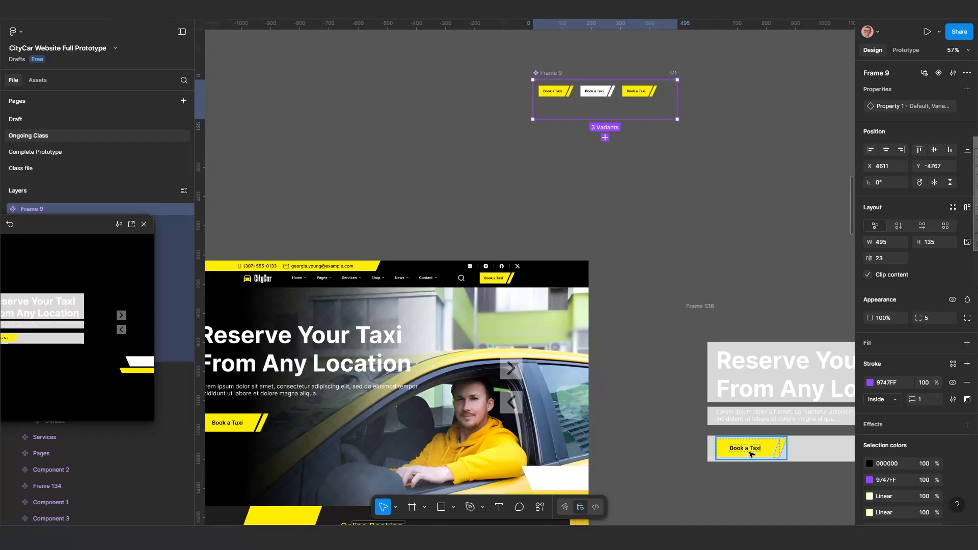
pyautogui.scroll(-3, 465, 425)
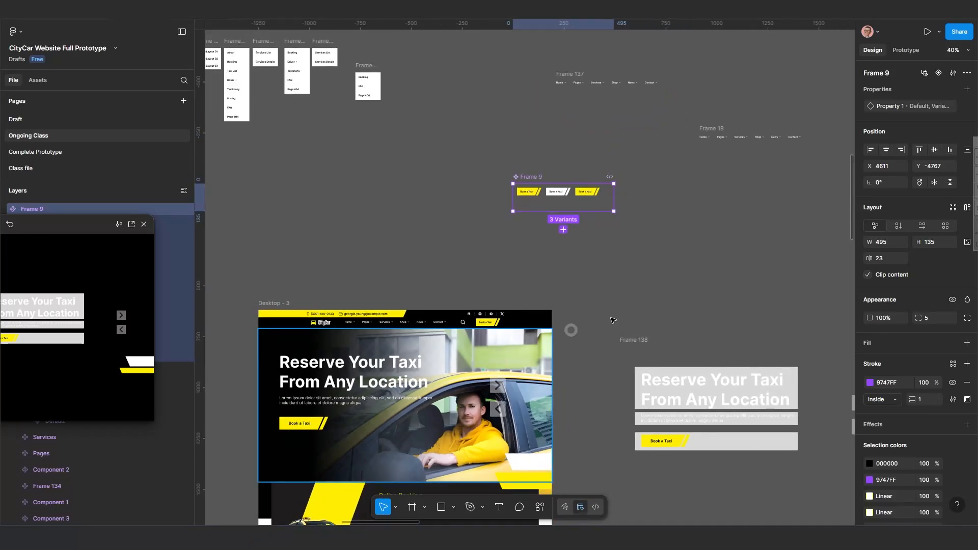
pyautogui.scroll(1, 551, 255)
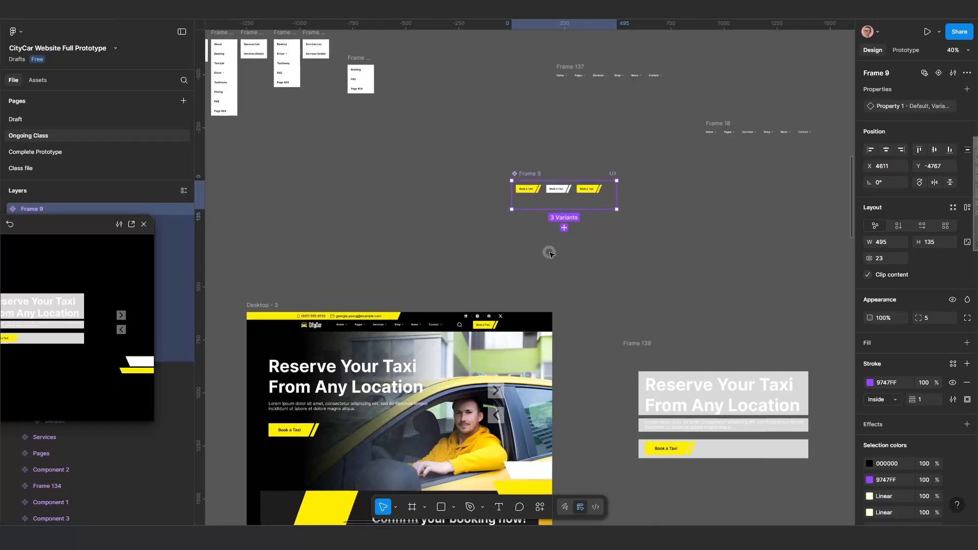
pyautogui.scroll(1, 550, 254)
pyautogui.moveTo(574, 289); pyautogui.dragTo(544, 261)
pyautogui.scroll(-1, 598, 328)
pyautogui.moveTo(609, 343); pyautogui.dragTo(587, 313)
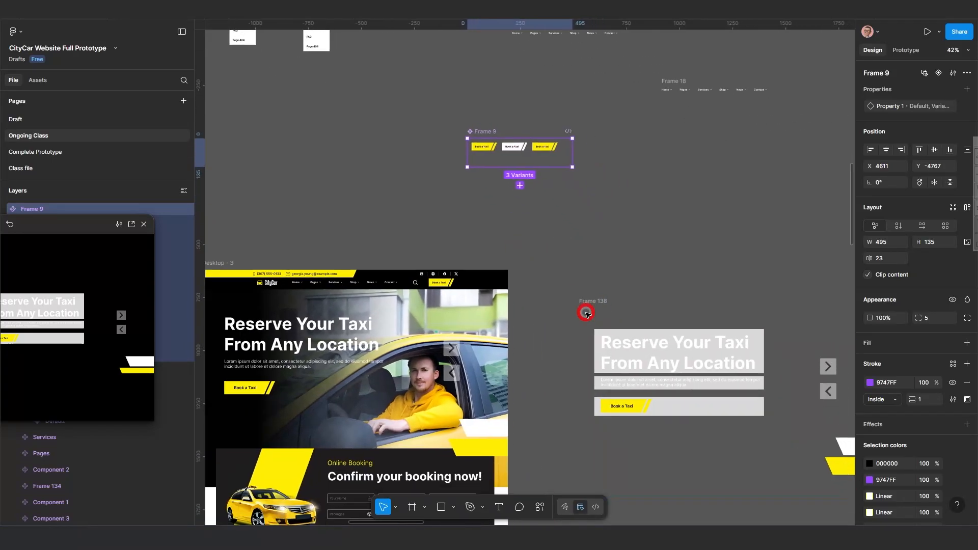
pyautogui.scroll(1, 488, 190)
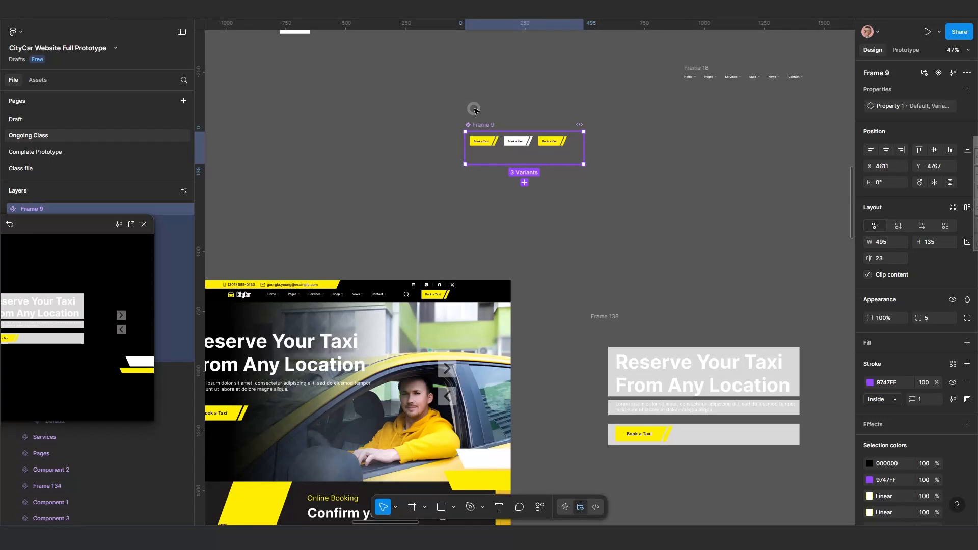
pyautogui.moveTo(479, 124); pyautogui.dragTo(474, 110)
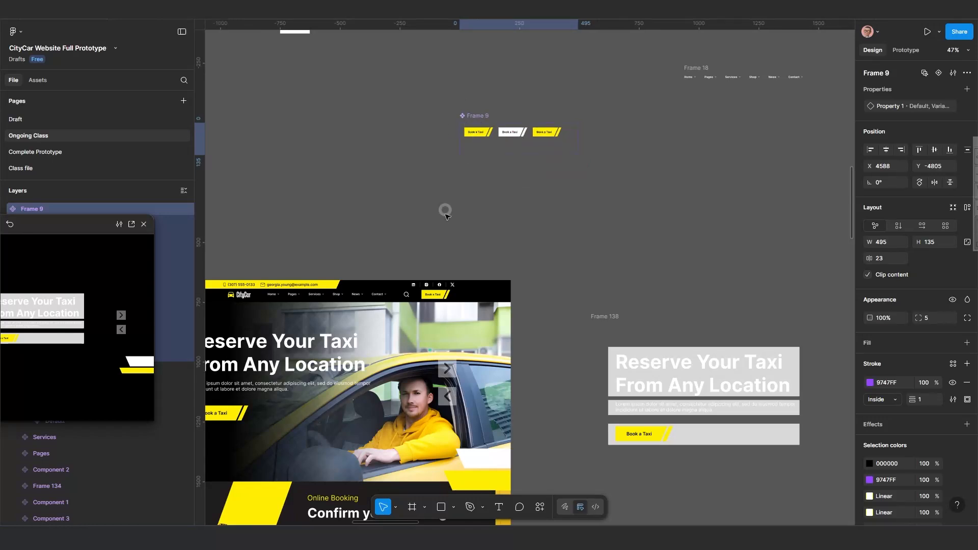
# Select the navbar's Book a Taxi instance, then the Book a Taxi button in Desktop - 3's hero section.
pyautogui.doubleClick(434, 296)
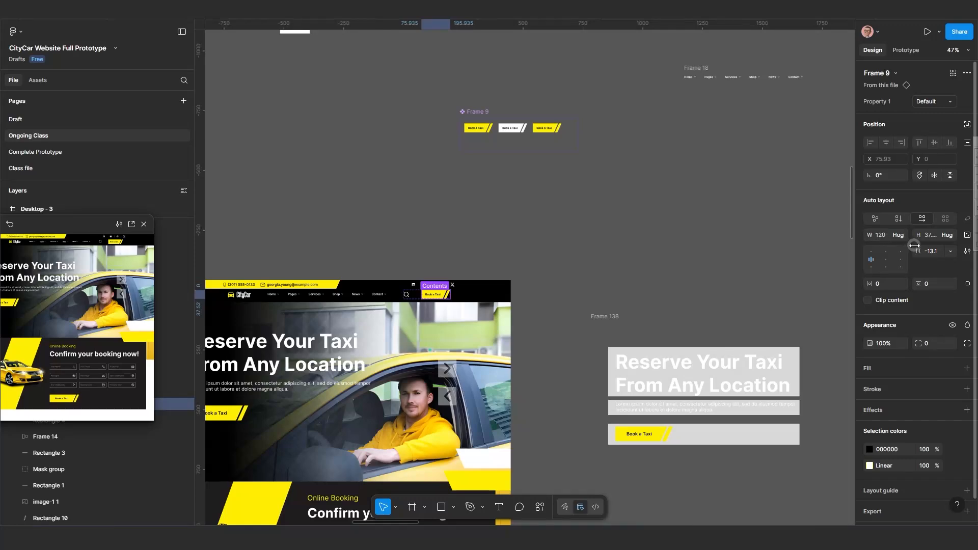
pyautogui.scroll(-3, 376, 366)
pyautogui.moveTo(245, 425); pyautogui.dragTo(397, 390)
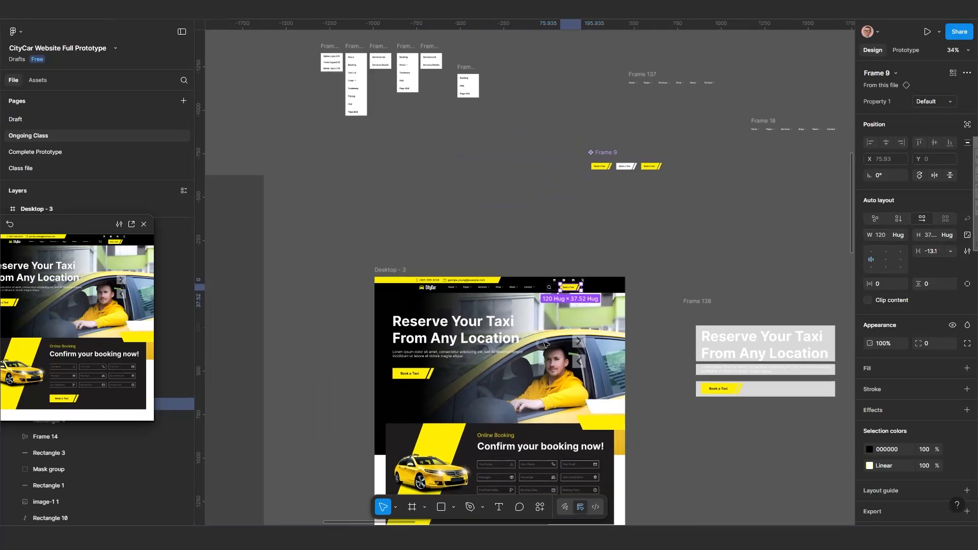
pyautogui.scroll(3, 390, 390)
pyautogui.click(437, 356)
pyautogui.click(451, 362)
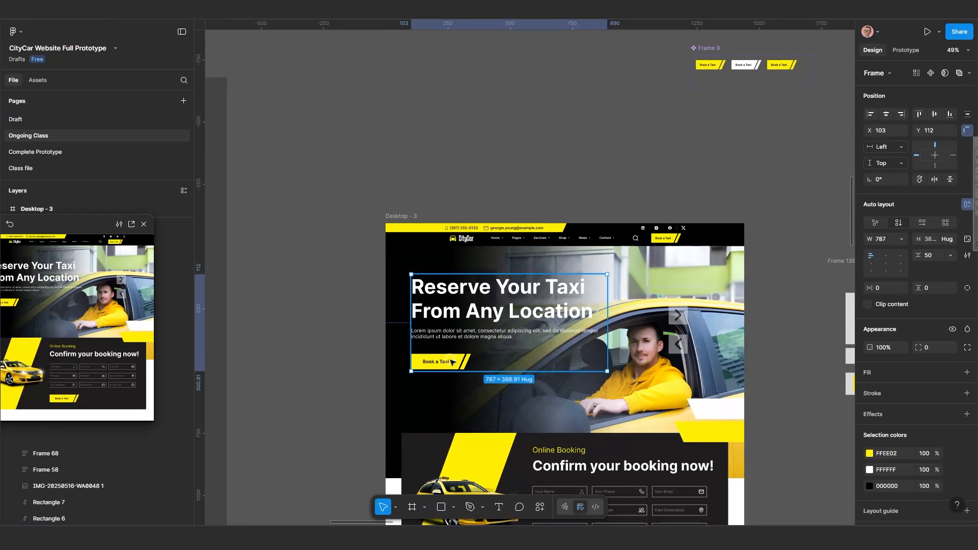
pyautogui.click(448, 362)
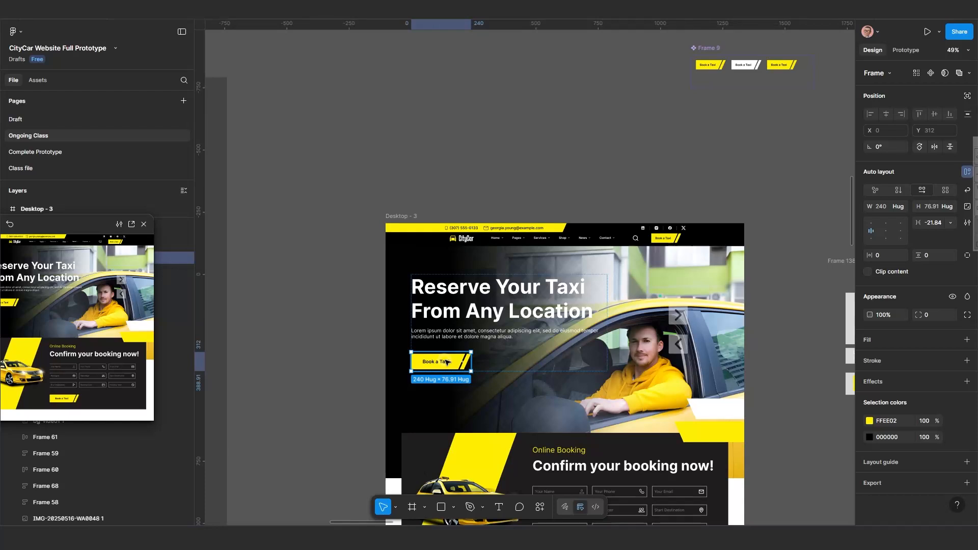
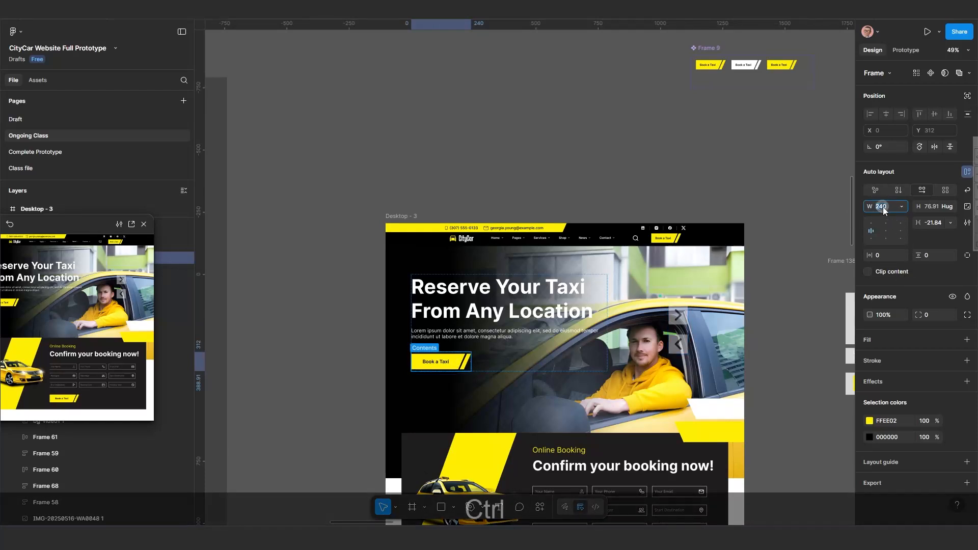
# Copy the hero button's 240 width, then enlarge the Book a Taxi component set Frame 9 to about 350 high.
pyautogui.hotkey('ctrl', 'c')
pyautogui.hotkey('ctrl', 'c')
pyautogui.scroll(1, 711, 143)
pyautogui.moveTo(711, 143); pyautogui.dragTo(597, 225)
pyautogui.click(524, 147)
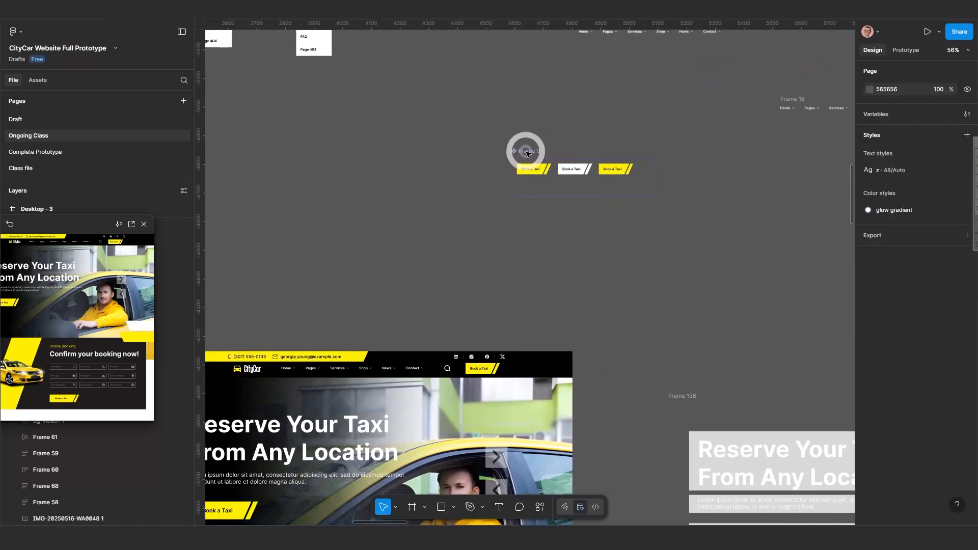
pyautogui.click(532, 151)
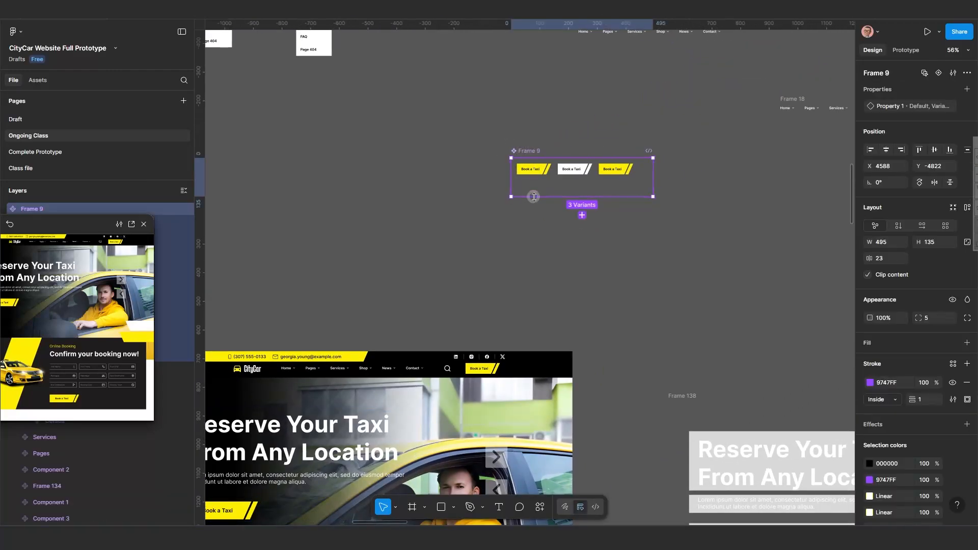
pyautogui.moveTo(533, 196); pyautogui.dragTo(519, 257)
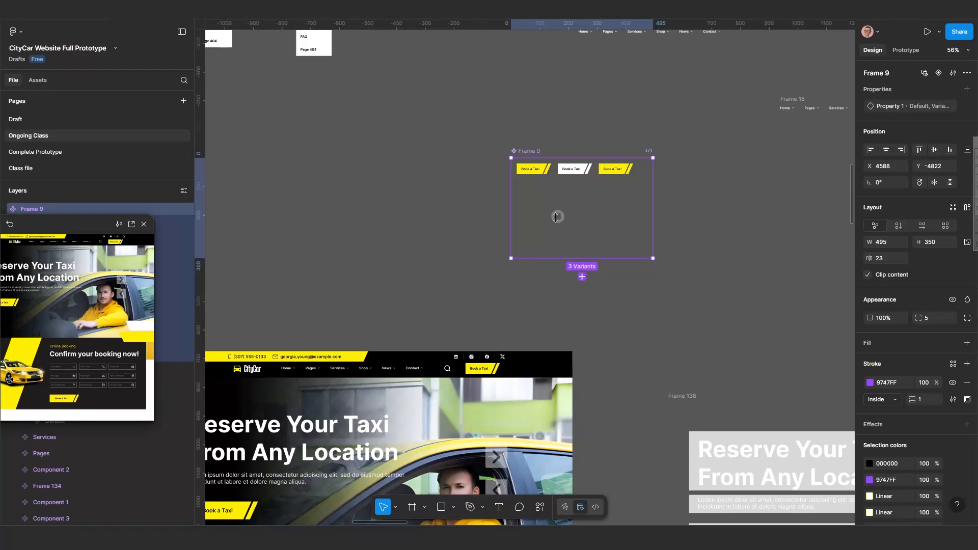
# Duplicate the three Book a Taxi variants into a second row inside Frame 9.
pyautogui.scroll(2, 555, 217)
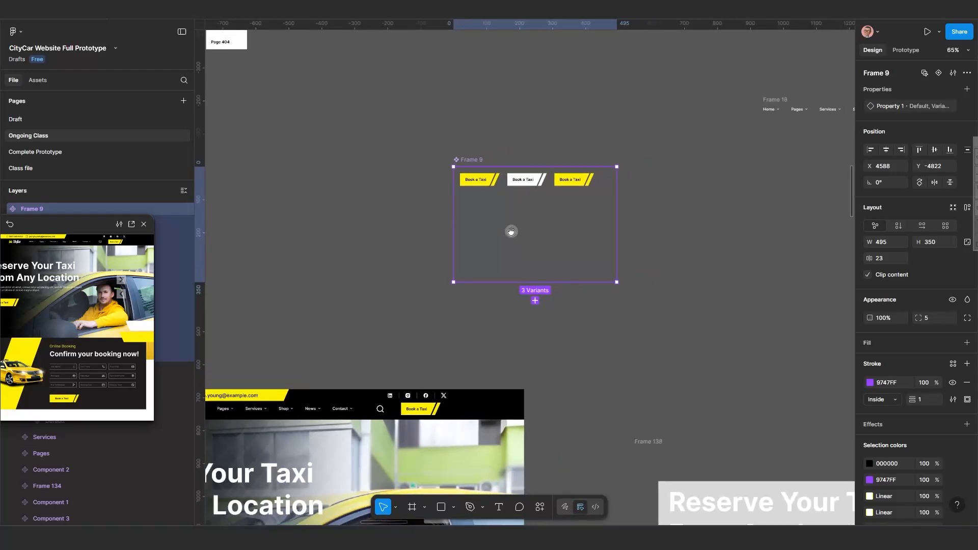
pyautogui.click(472, 186)
pyautogui.click(514, 185)
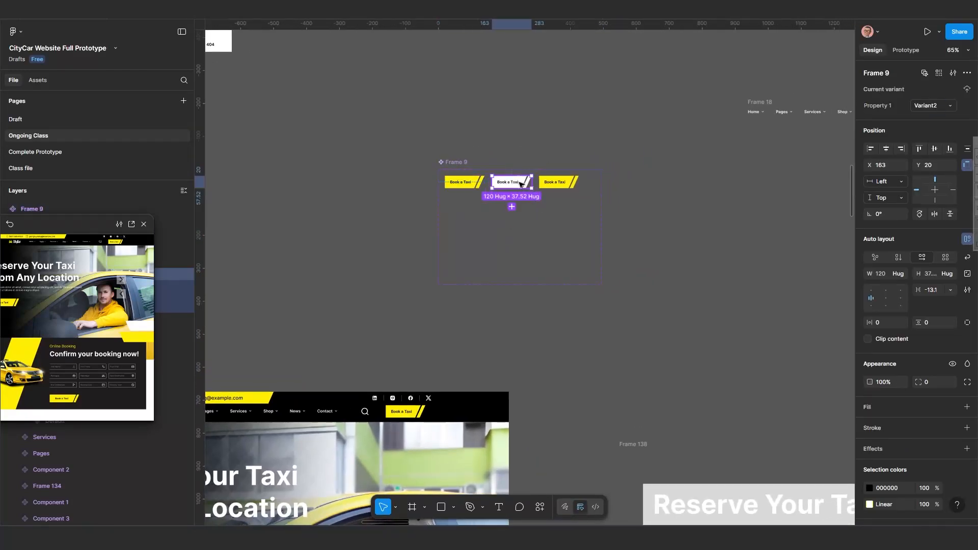
pyautogui.click(572, 222)
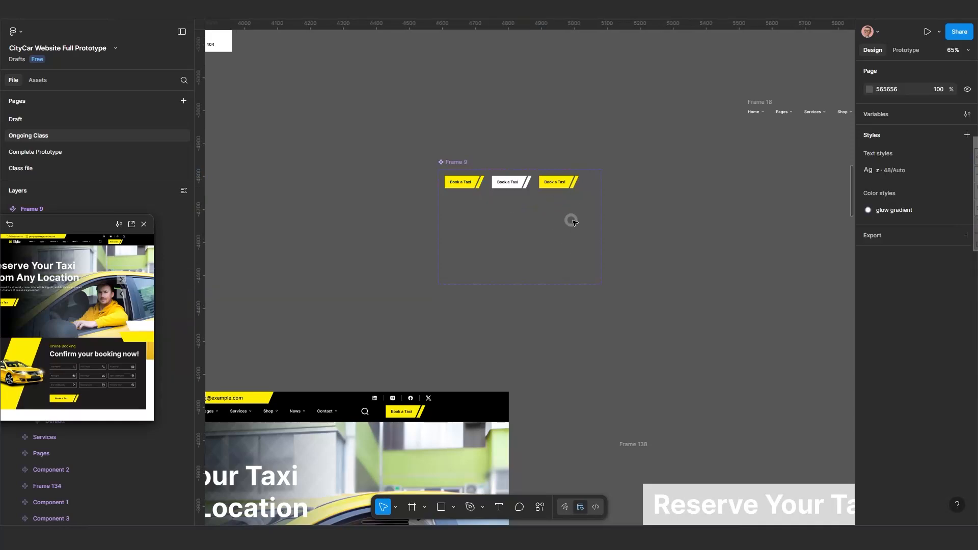
pyautogui.moveTo(577, 221); pyautogui.dragTo(516, 190)
pyautogui.moveTo(459, 178); pyautogui.dragTo(457, 178)
pyautogui.moveTo(455, 177); pyautogui.dragTo(470, 219)
pyautogui.press('alt')
pyautogui.press('shift')
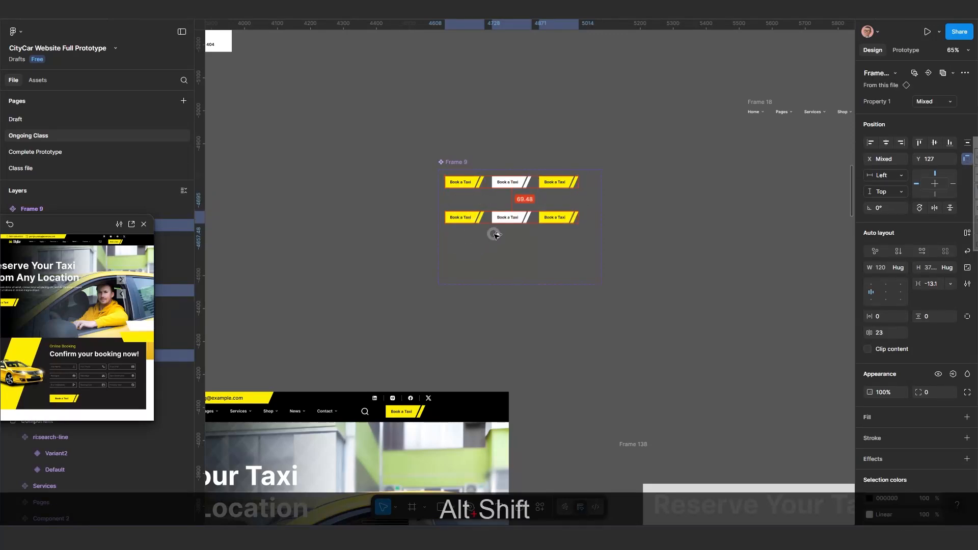
pyautogui.scroll(5, 497, 235)
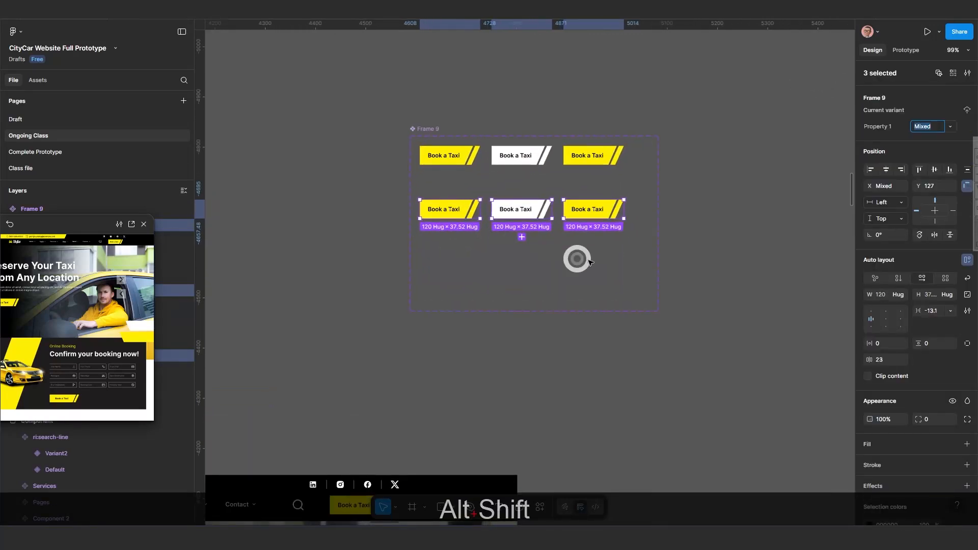
pyautogui.click(427, 131)
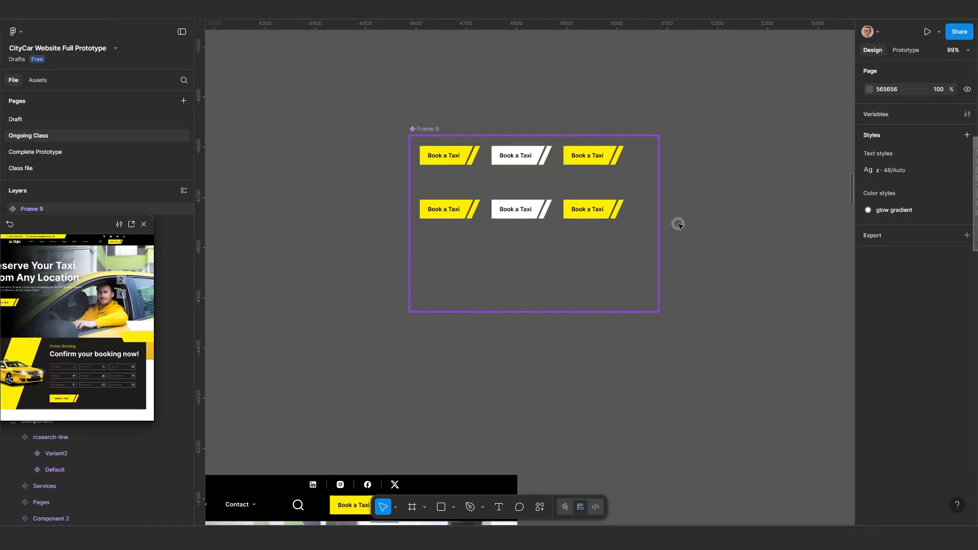
# Widen Frame 9 to about 691 and spread the second-row variants apart.
pyautogui.click(660, 219)
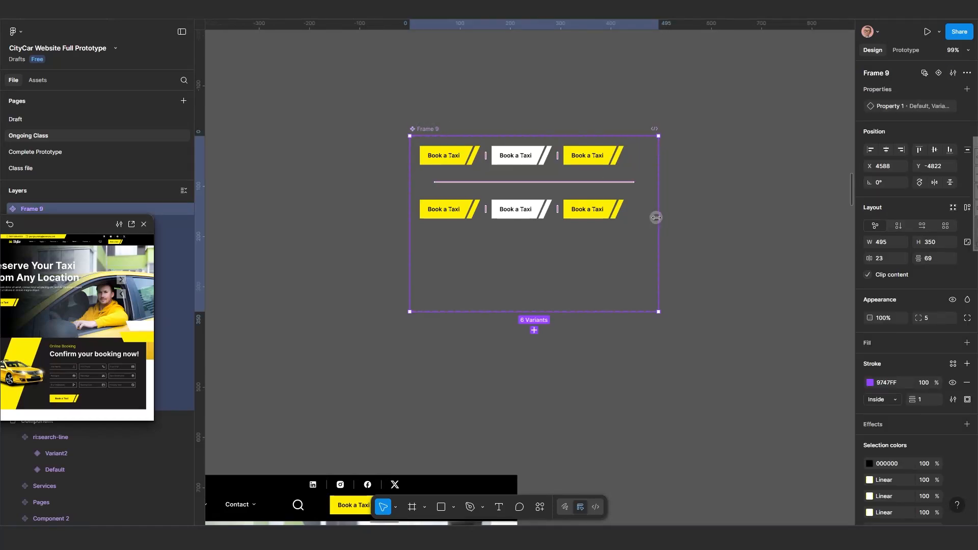
pyautogui.moveTo(656, 217); pyautogui.dragTo(757, 210)
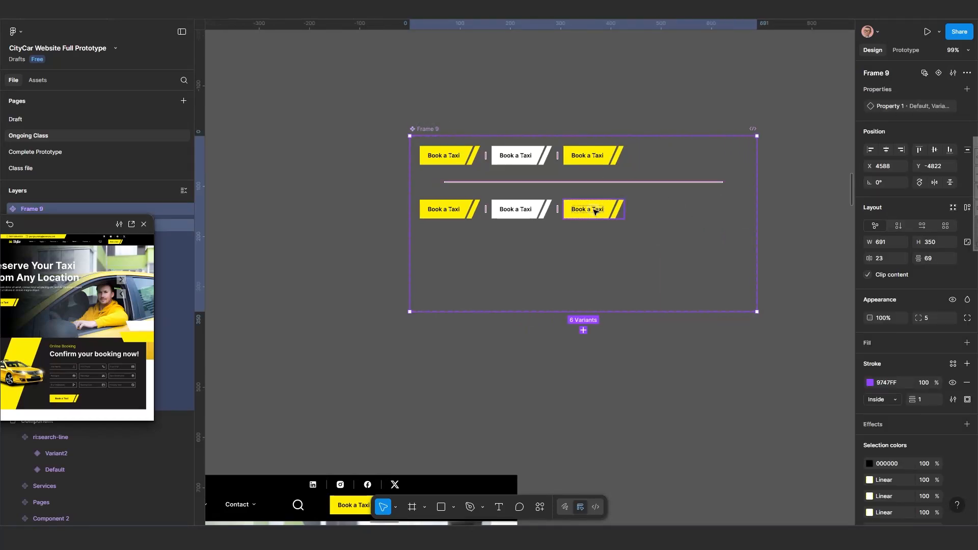
pyautogui.moveTo(594, 210); pyautogui.dragTo(678, 216)
pyautogui.moveTo(533, 211); pyautogui.dragTo(554, 217)
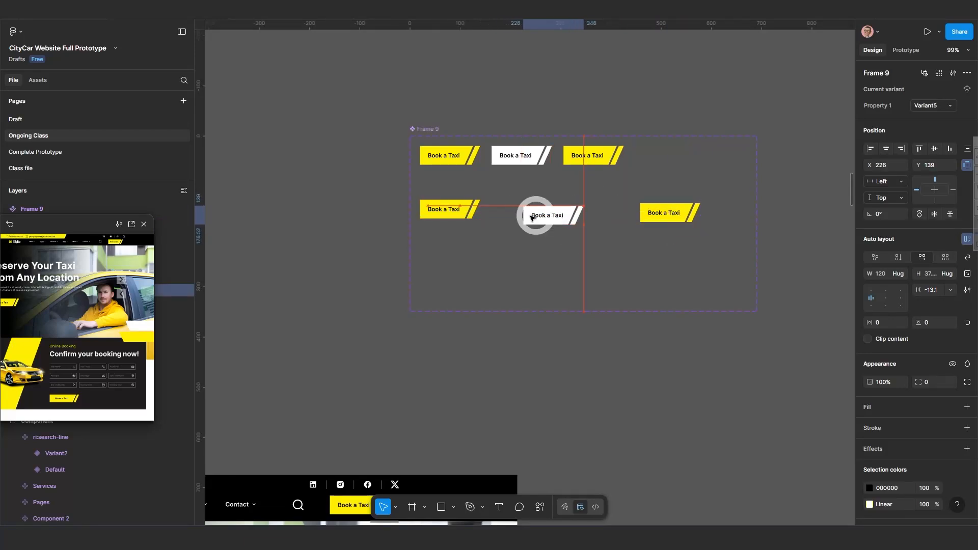
# Scale the first second-row variant to a width of 240.
pyautogui.click(458, 204)
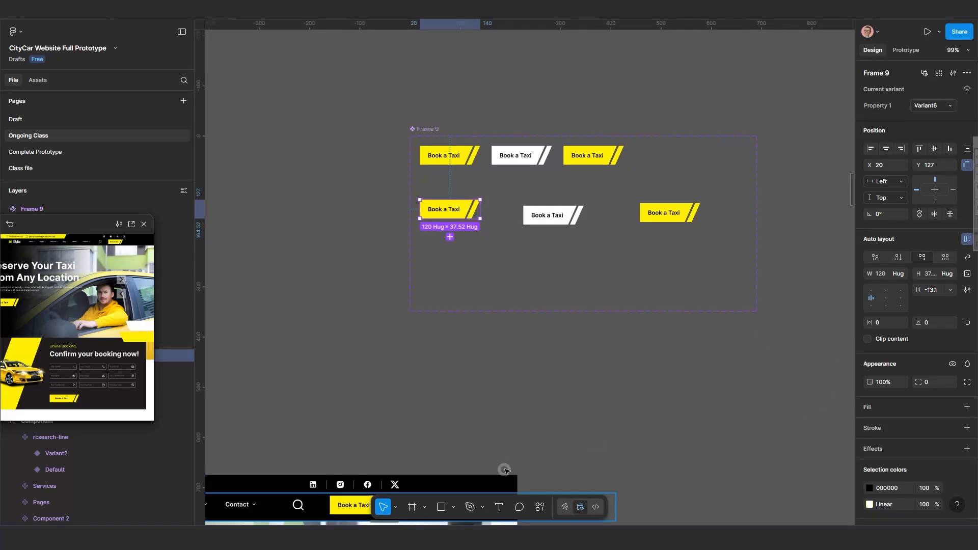
pyautogui.press('k')
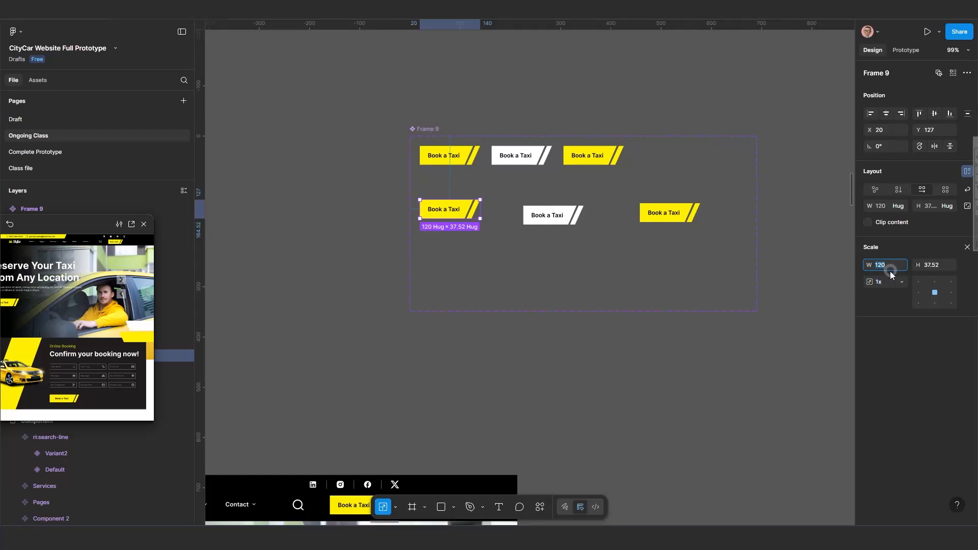
pyautogui.hotkey('ctrl', 'v')
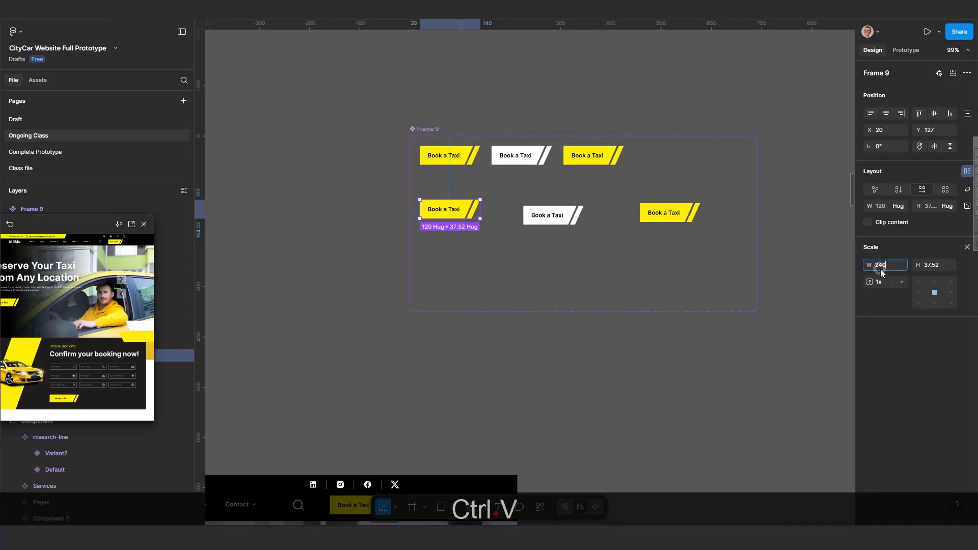
pyautogui.press('Return')
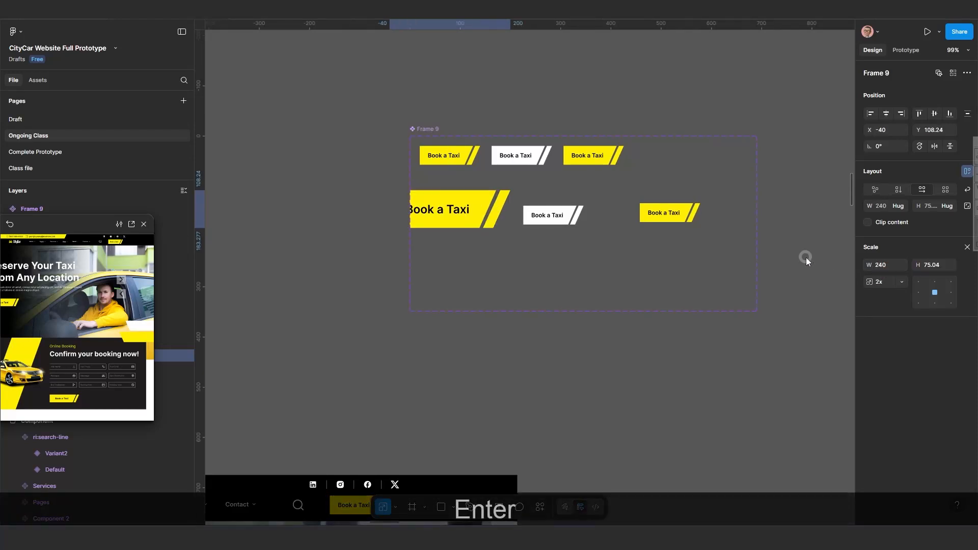
# Try to reposition the enlarged button and edit its label inside Frame 9.
pyautogui.click(427, 129)
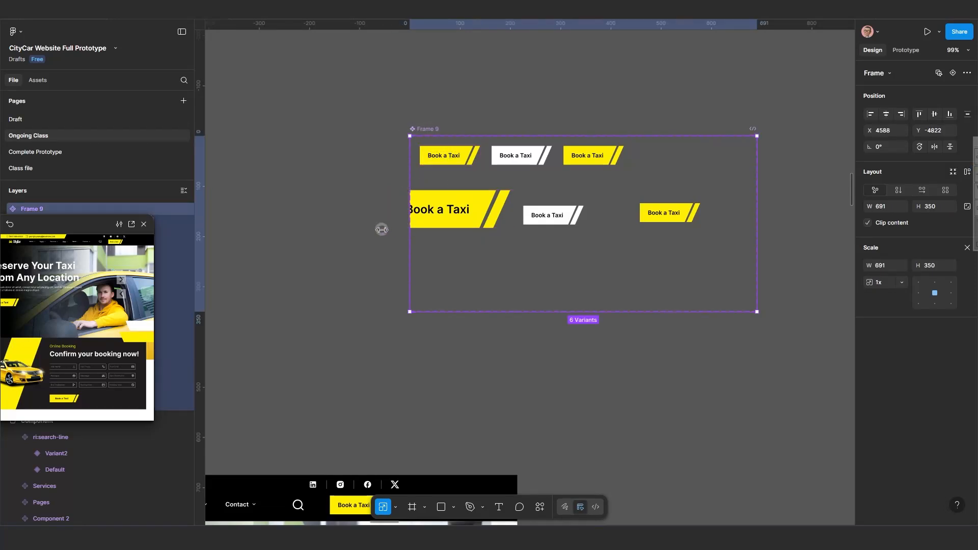
pyautogui.moveTo(409, 229); pyautogui.dragTo(382, 230)
pyautogui.hotkey('ctrl', 'z')
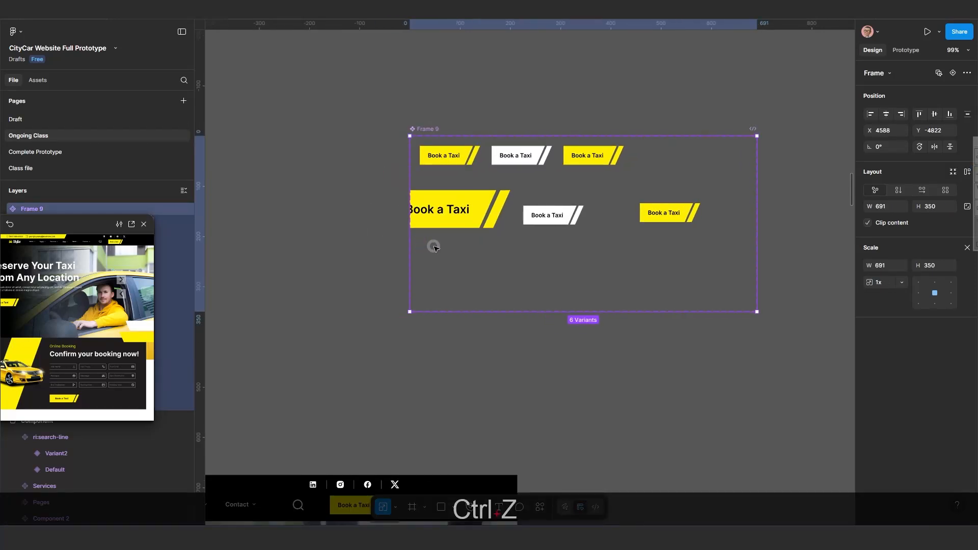
pyautogui.press('k')
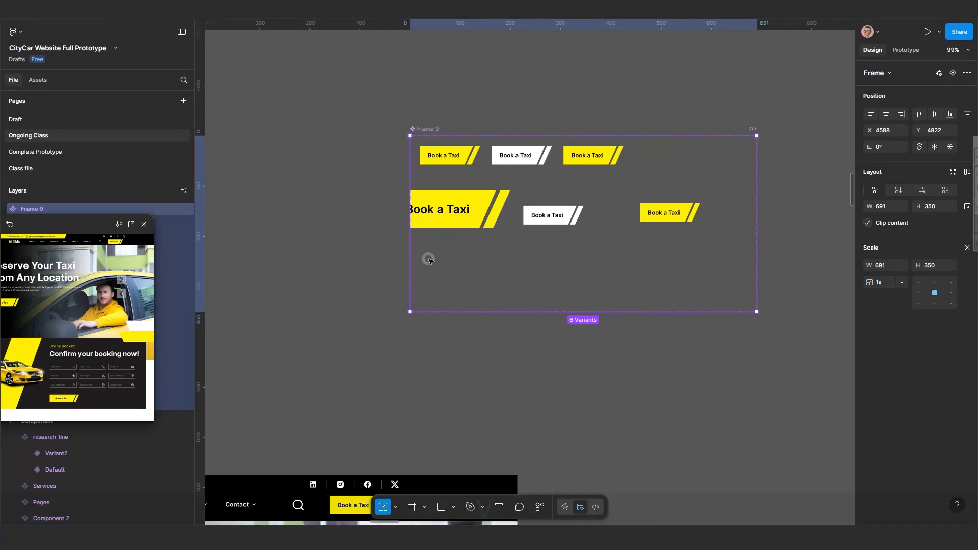
pyautogui.press('v')
pyautogui.moveTo(369, 251); pyautogui.dragTo(338, 232)
pyautogui.moveTo(406, 208); pyautogui.dragTo(447, 216)
pyautogui.click(424, 221)
pyautogui.doubleClick(428, 210)
pyautogui.hotkey('ctrl', 'z')
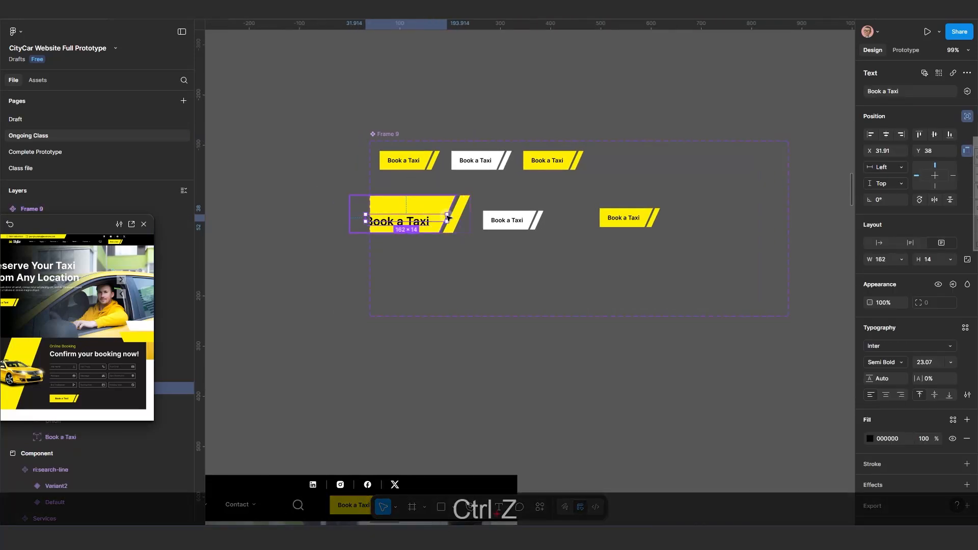
pyautogui.hotkey('ctrl', 'z')
pyautogui.hotkey('ctrl', 'z')
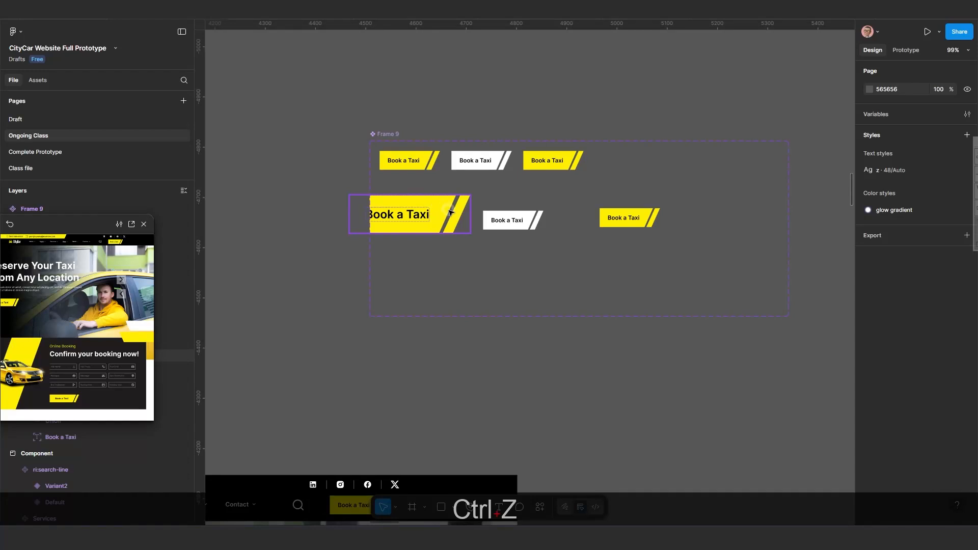
# Scale the white second-row variant to a width of 240.
pyautogui.moveTo(449, 211); pyautogui.dragTo(577, 253)
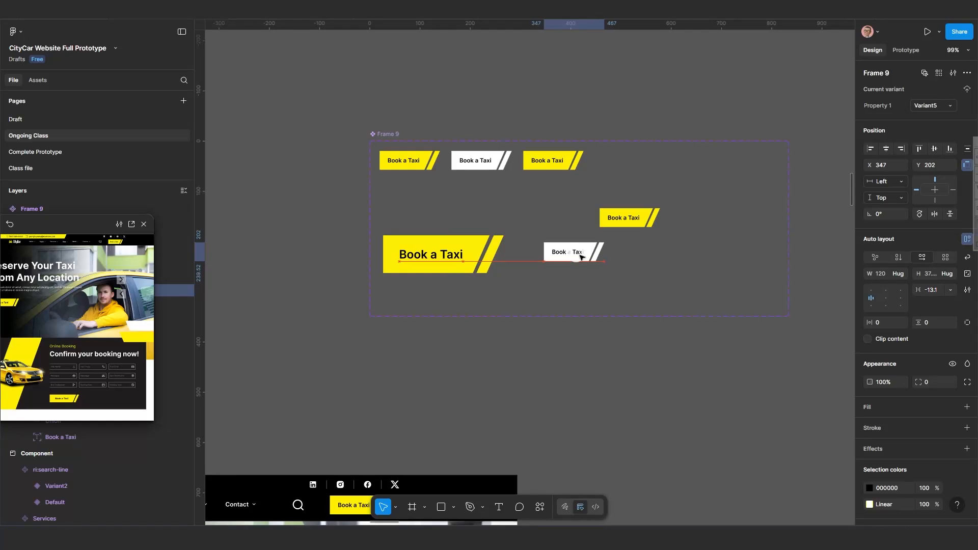
pyautogui.press('k')
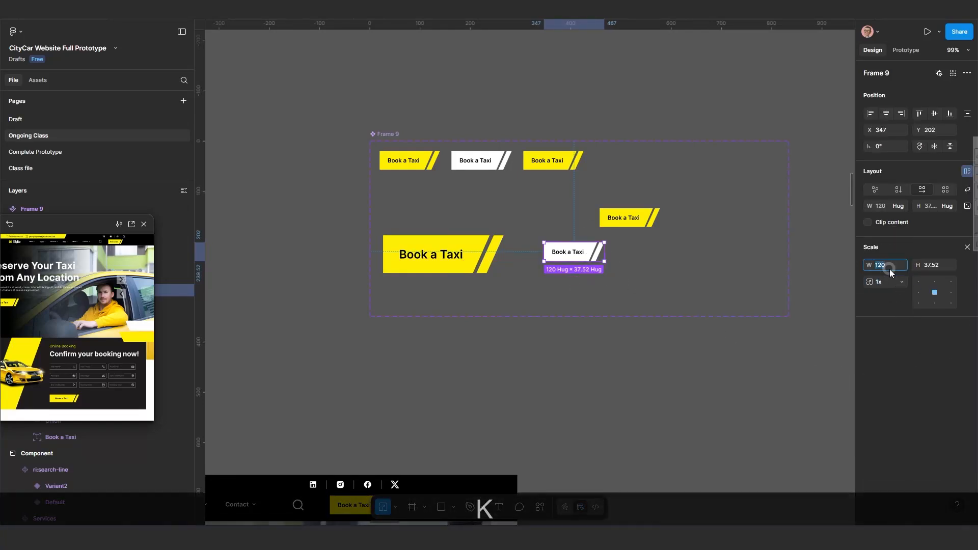
pyautogui.write('240')
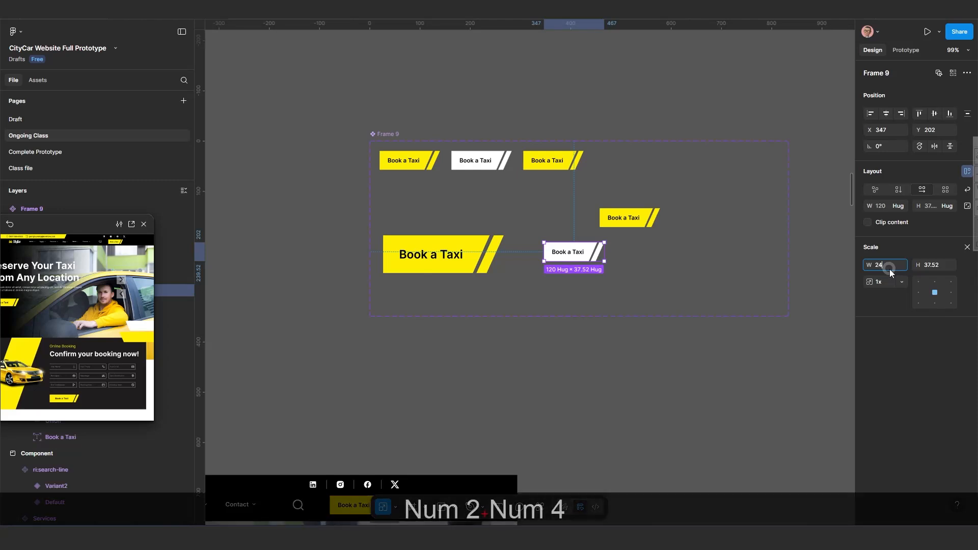
pyautogui.press('Return')
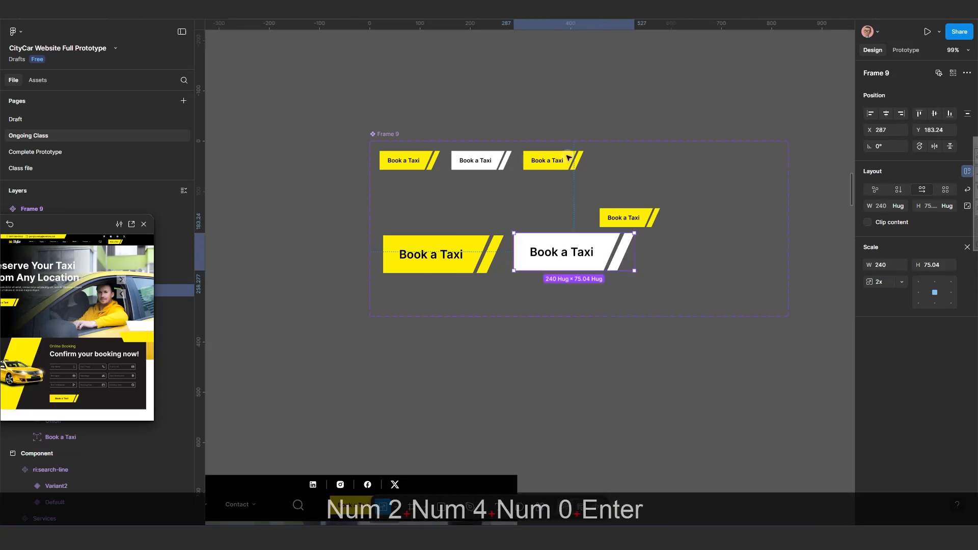
# Scale the third second-row variant to a width of 240 and line up the enlarged buttons.
pyautogui.click(625, 214)
pyautogui.click(885, 264)
pyautogui.write('240')
pyautogui.press('Return')
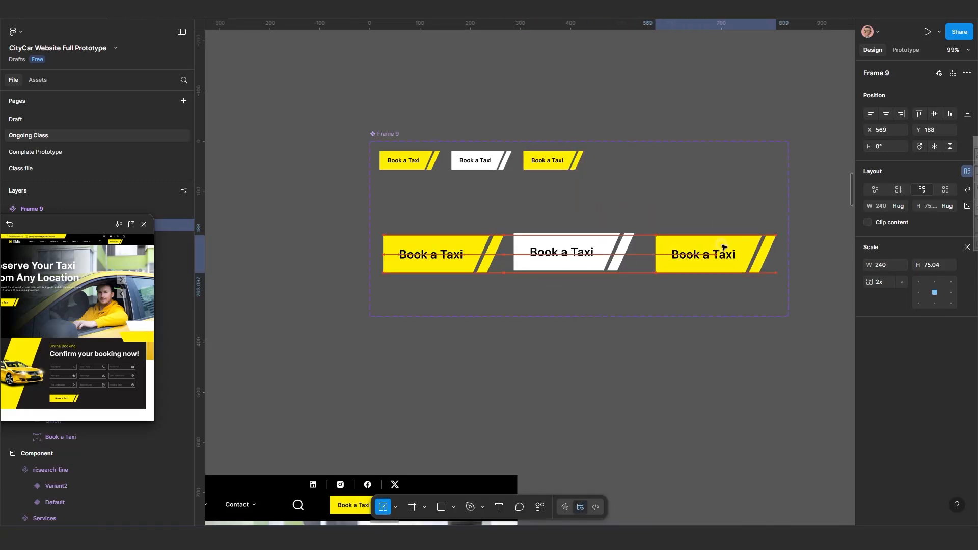
pyautogui.click(667, 248)
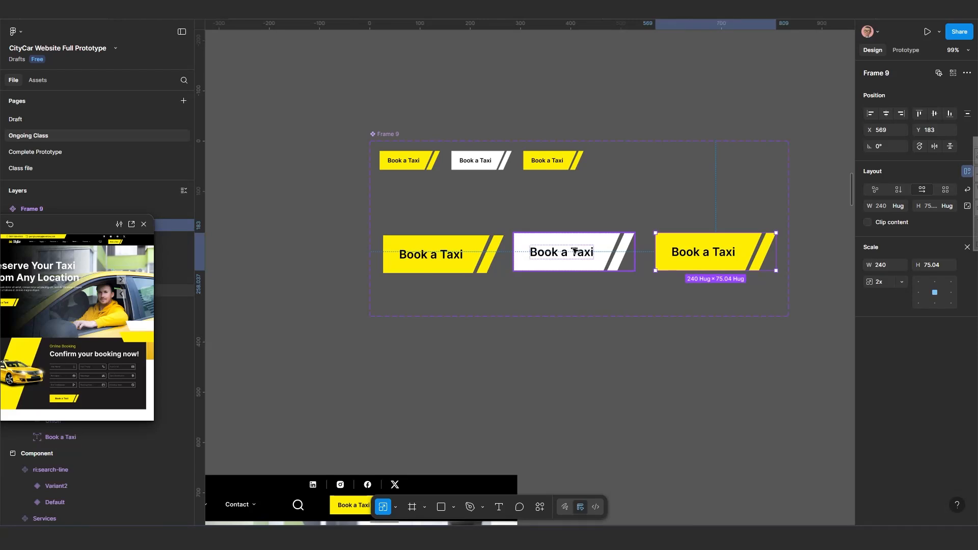
pyautogui.moveTo(575, 251); pyautogui.dragTo(572, 255)
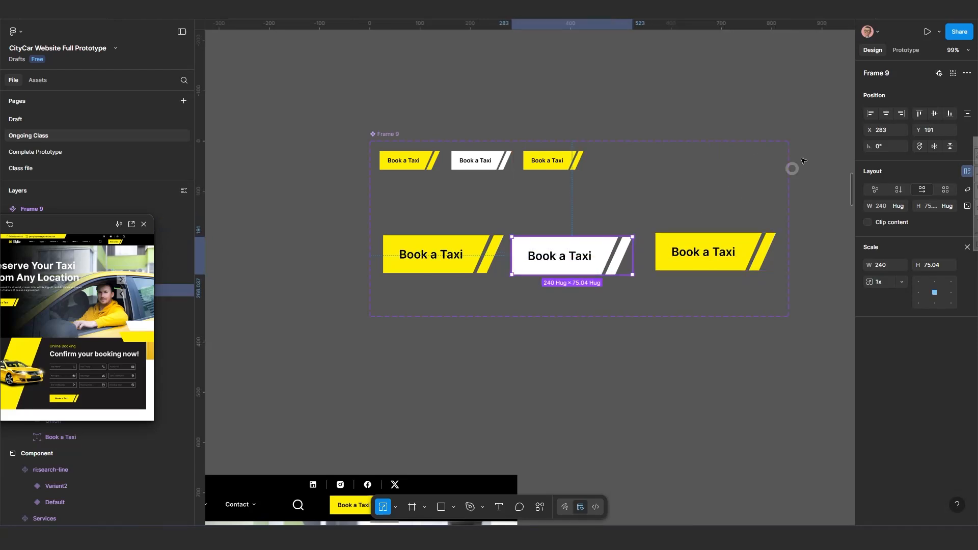
# Inspect the prototype interaction of the enlarged yellow variant.
pyautogui.click(906, 50)
pyautogui.scroll(2, 484, 271)
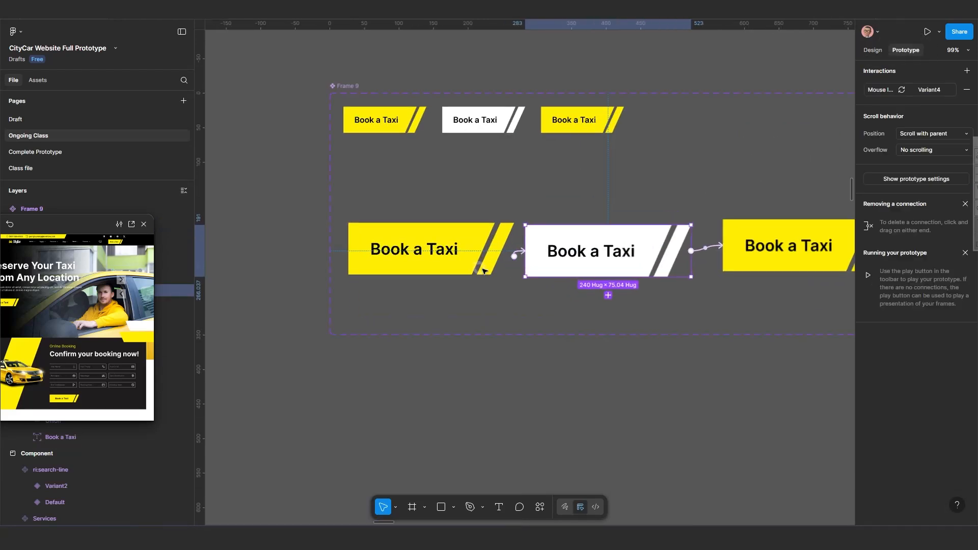
pyautogui.moveTo(560, 238); pyautogui.dragTo(569, 237)
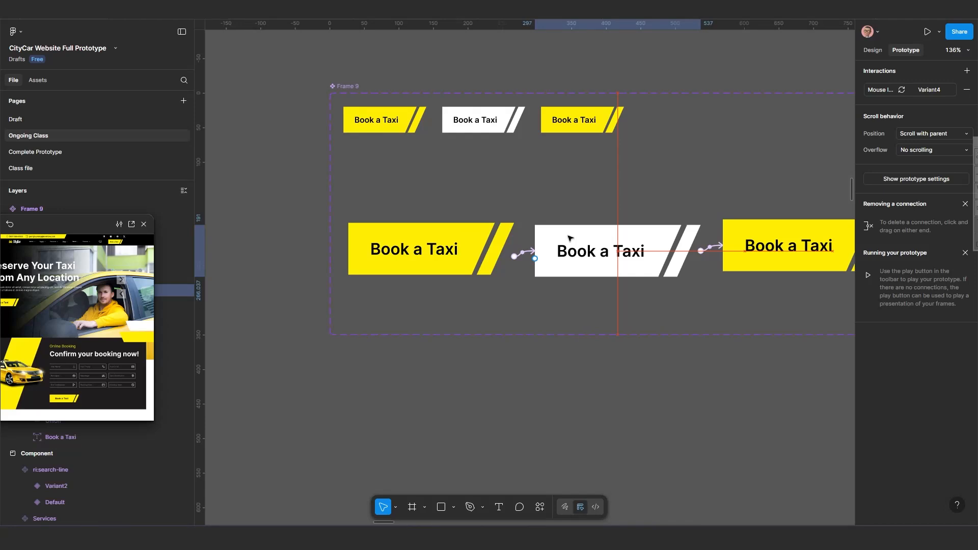
pyautogui.click(452, 237)
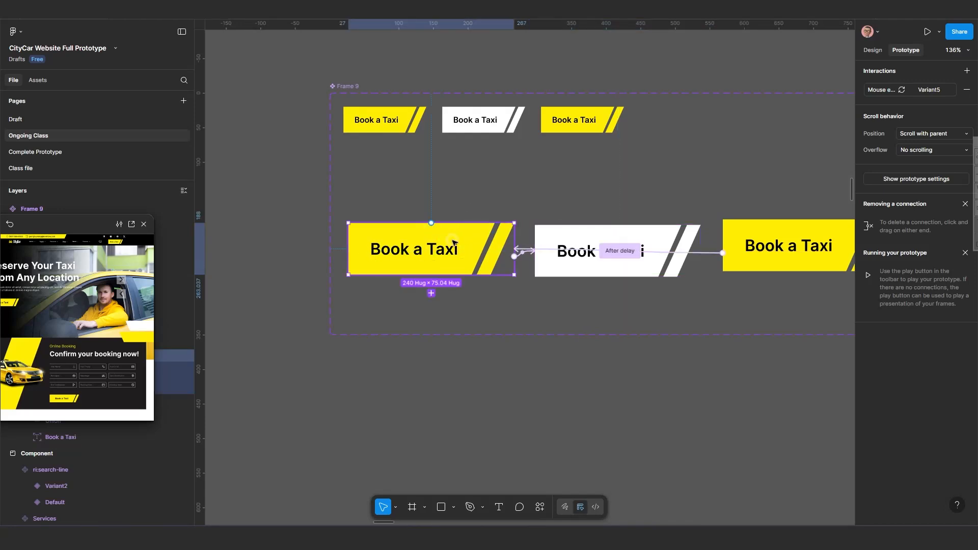
pyautogui.click(930, 90)
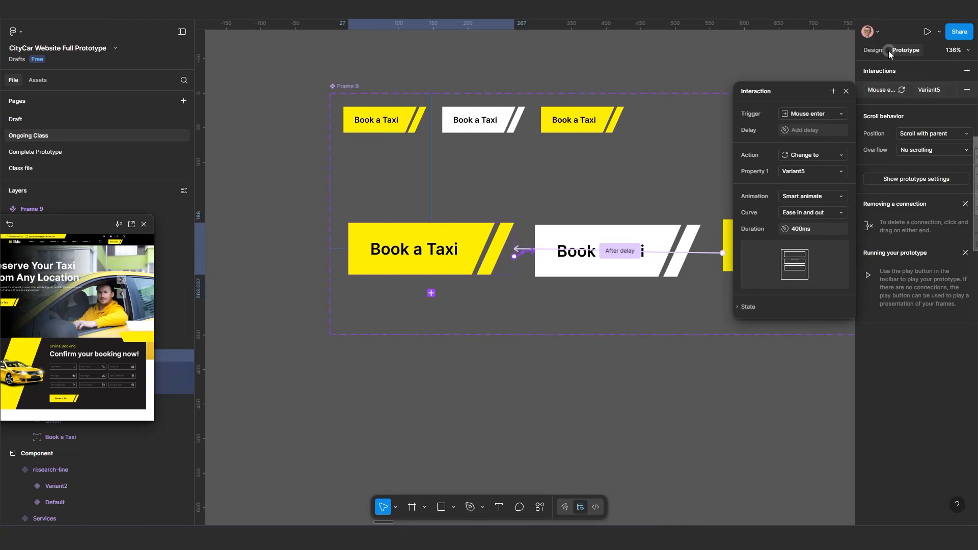
pyautogui.click(873, 50)
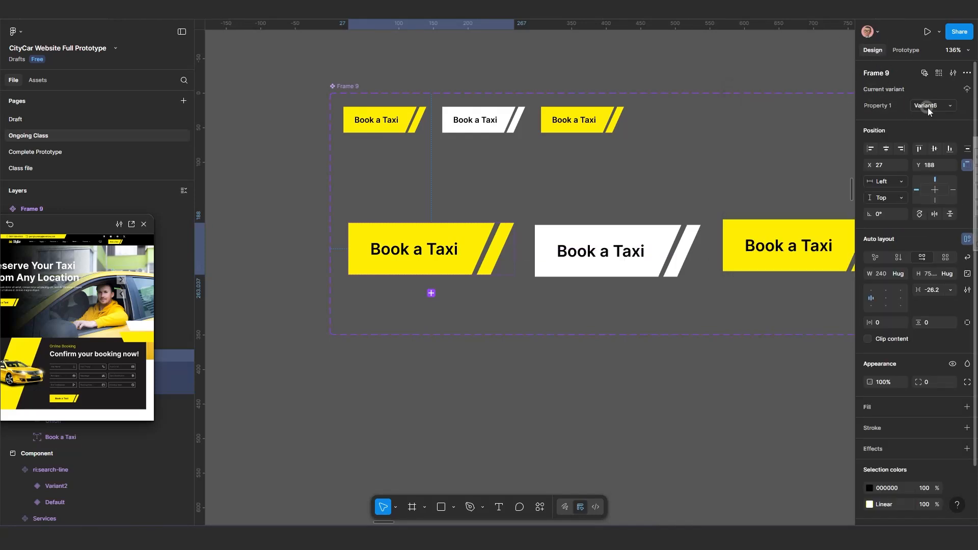
# Rename the enlarged yellow variant's property value to Big.
pyautogui.click(928, 105)
pyautogui.click(476, 238)
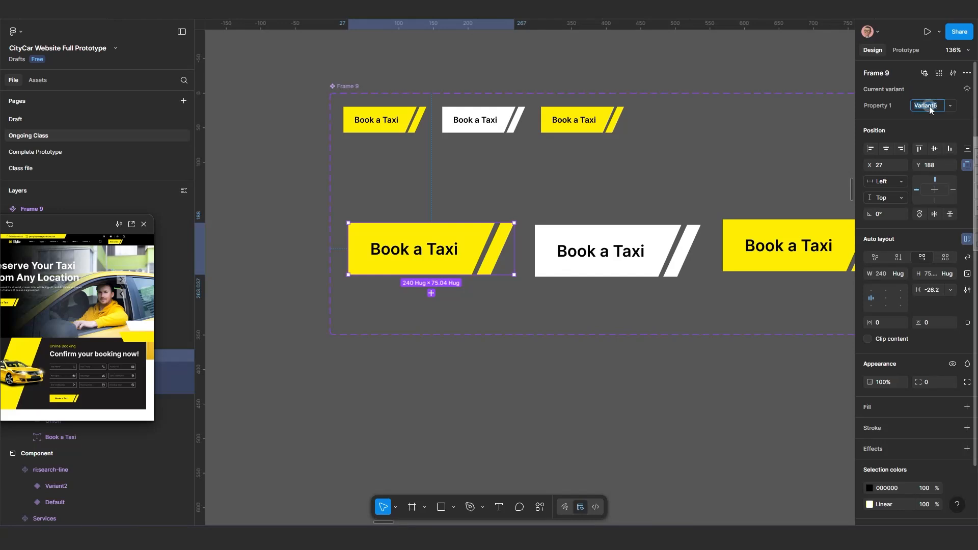
pyautogui.write('Big')
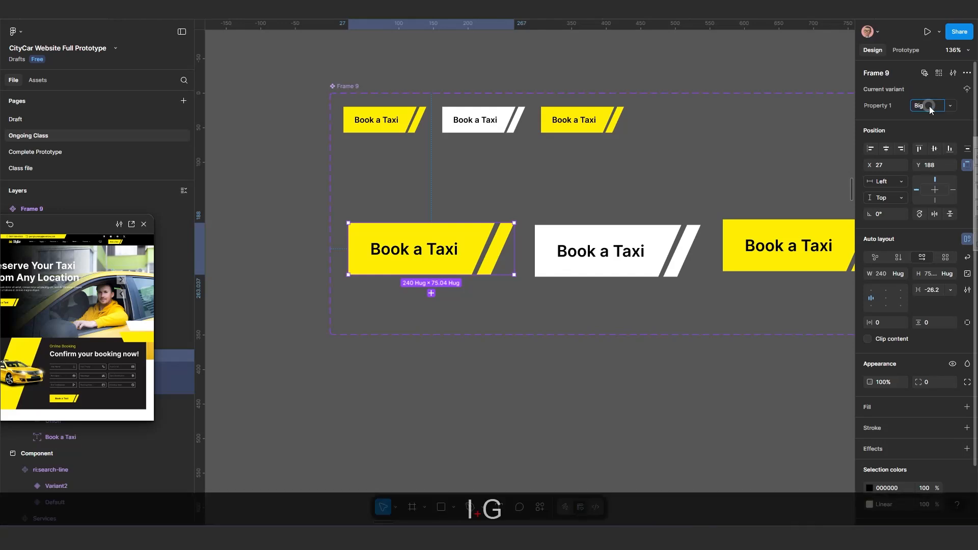
pyautogui.press('Return')
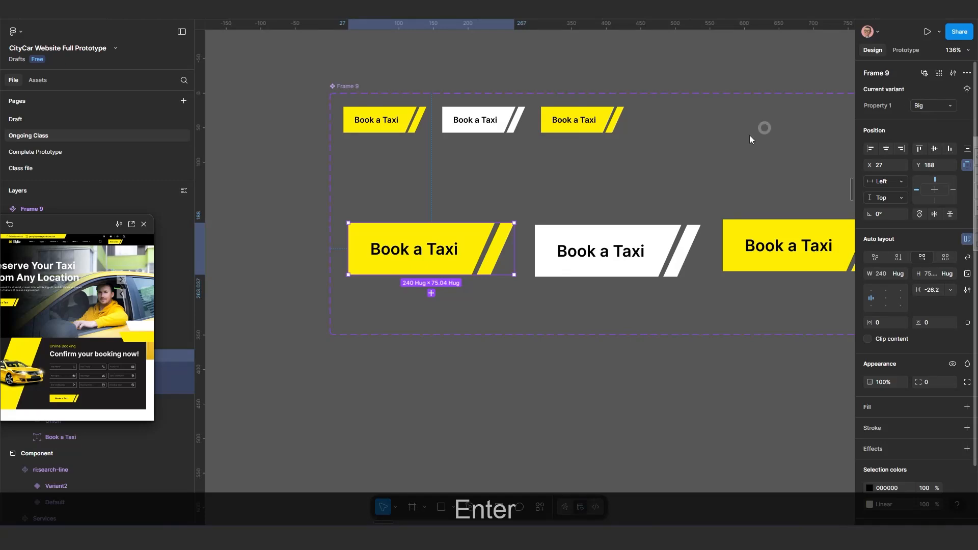
# Rename the Frame 9 component set to Button.
pyautogui.scroll(-5, 520, 223)
pyautogui.moveTo(491, 367); pyautogui.dragTo(585, 321)
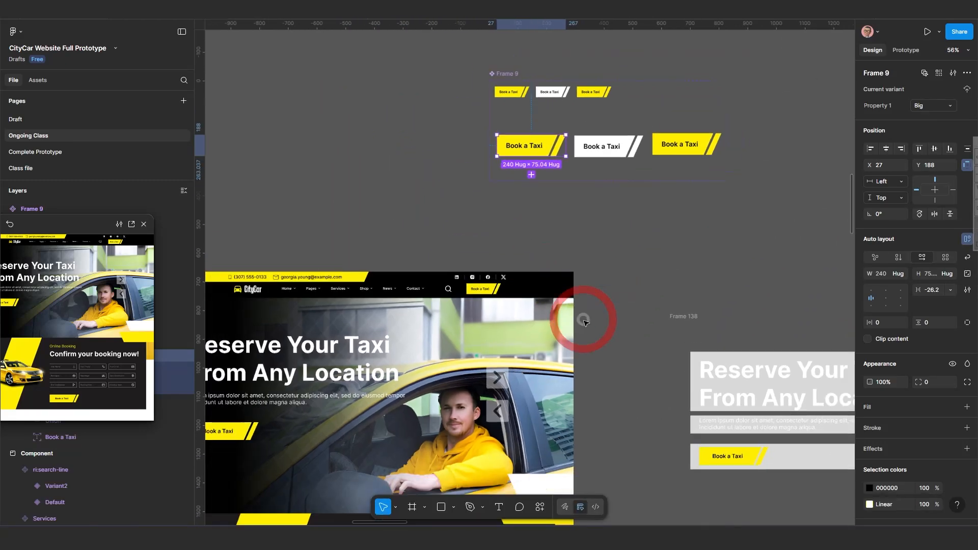
pyautogui.scroll(-2, 498, 251)
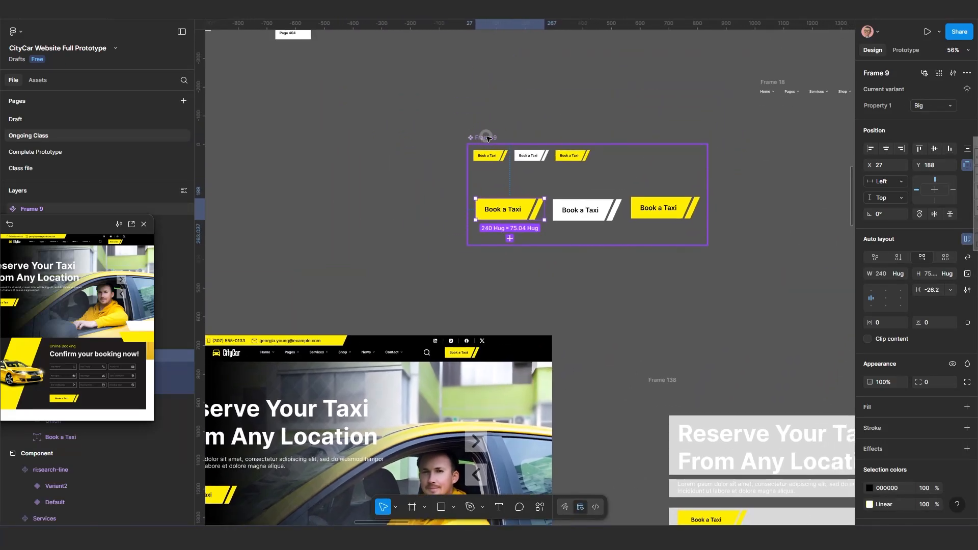
pyautogui.doubleClick(488, 138)
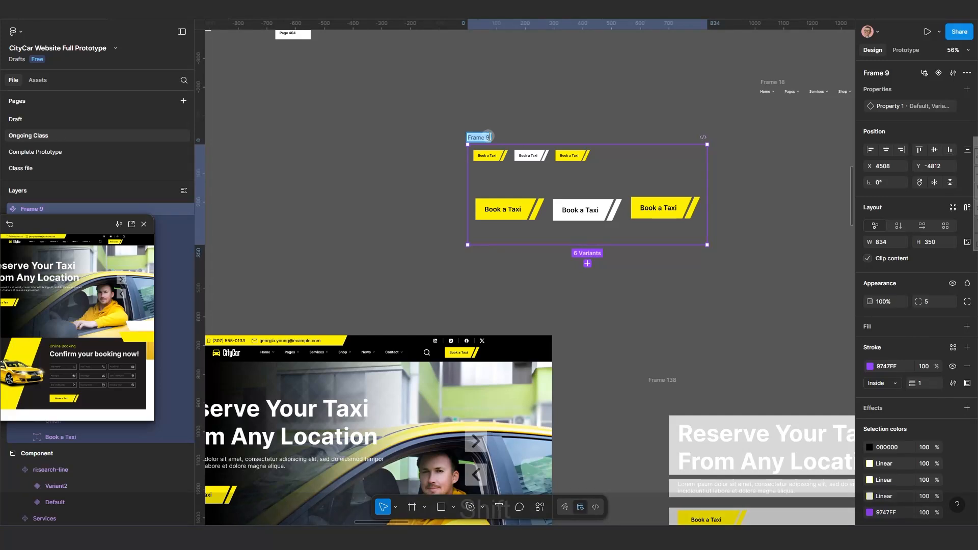
pyautogui.write('Button')
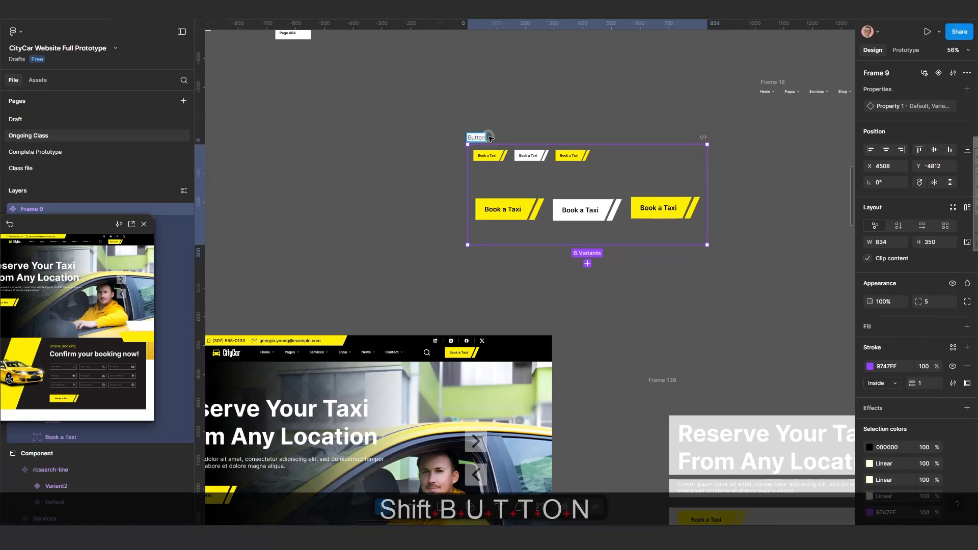
pyautogui.press('Return')
# Place an instance of the Button component from the file's assets onto the empty canvas beside Desktop - 3.
pyautogui.click(404, 288)
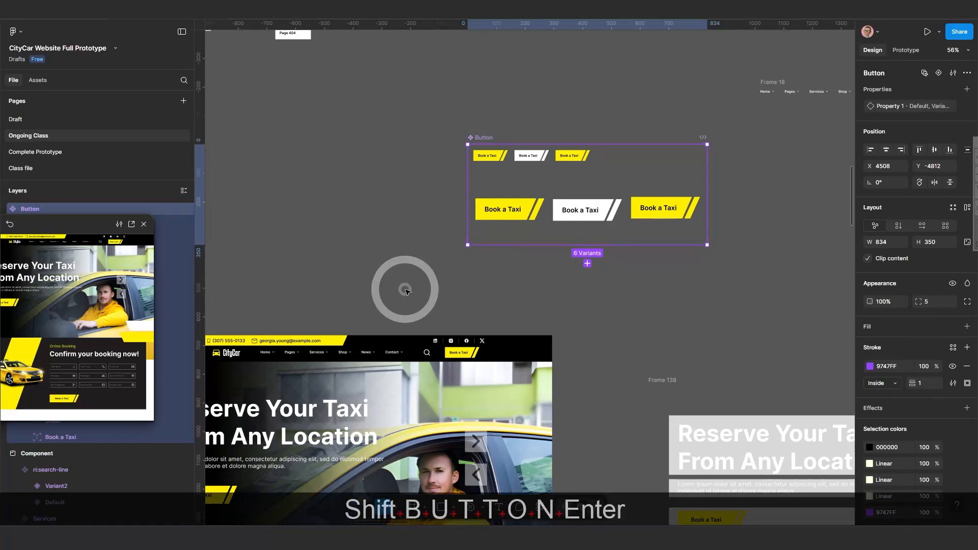
pyautogui.scroll(-3, 405, 289)
pyautogui.moveTo(421, 286); pyautogui.dragTo(448, 266)
pyautogui.scroll(3, 385, 296)
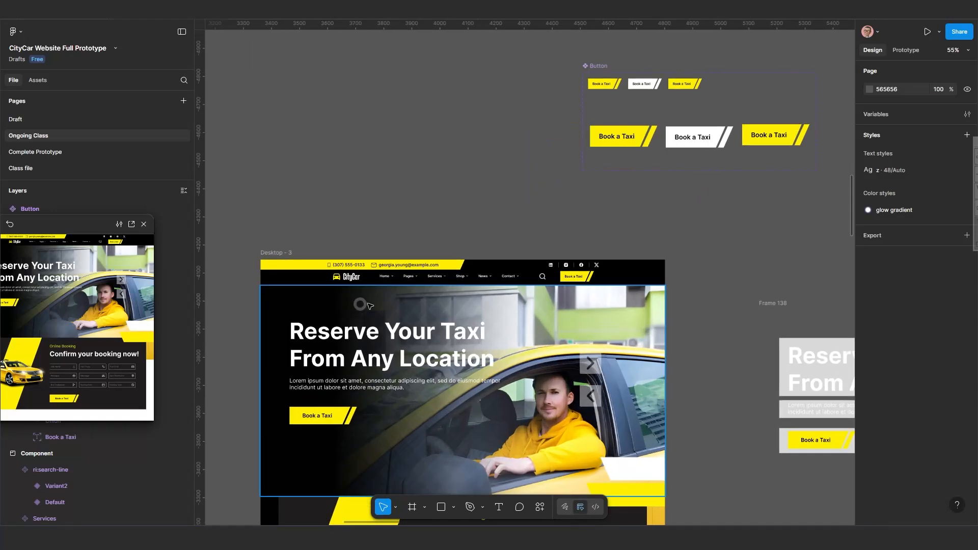
pyautogui.moveTo(363, 305); pyautogui.dragTo(490, 258)
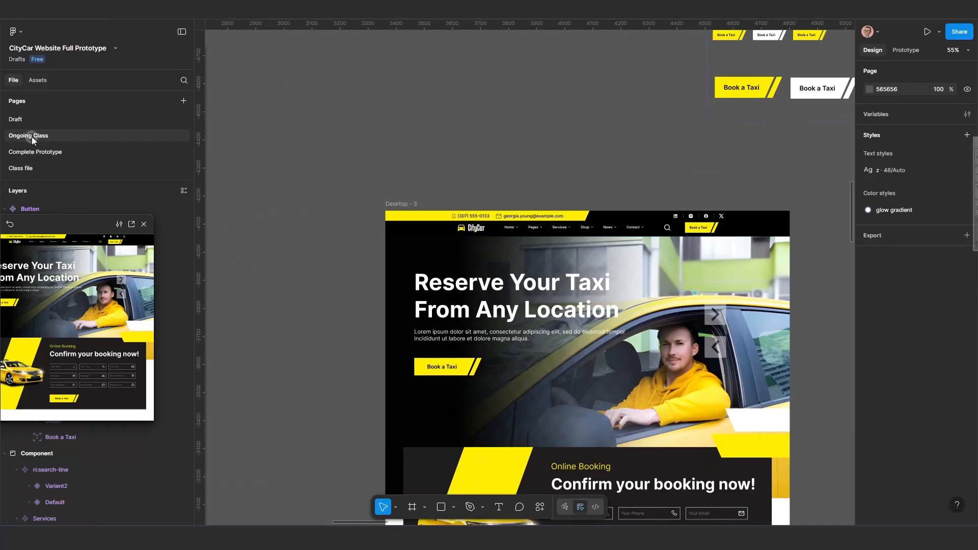
pyautogui.click(38, 83)
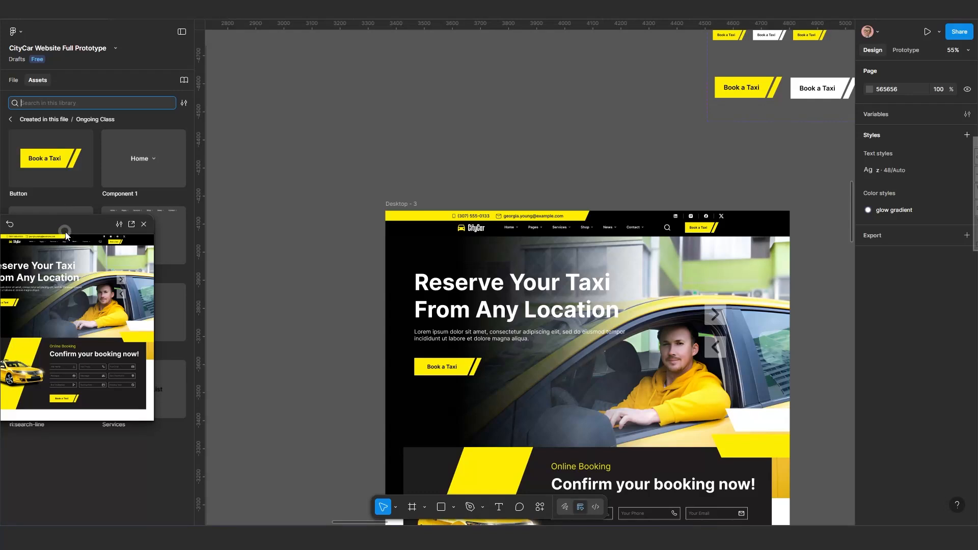
pyautogui.moveTo(65, 227); pyautogui.dragTo(76, 369)
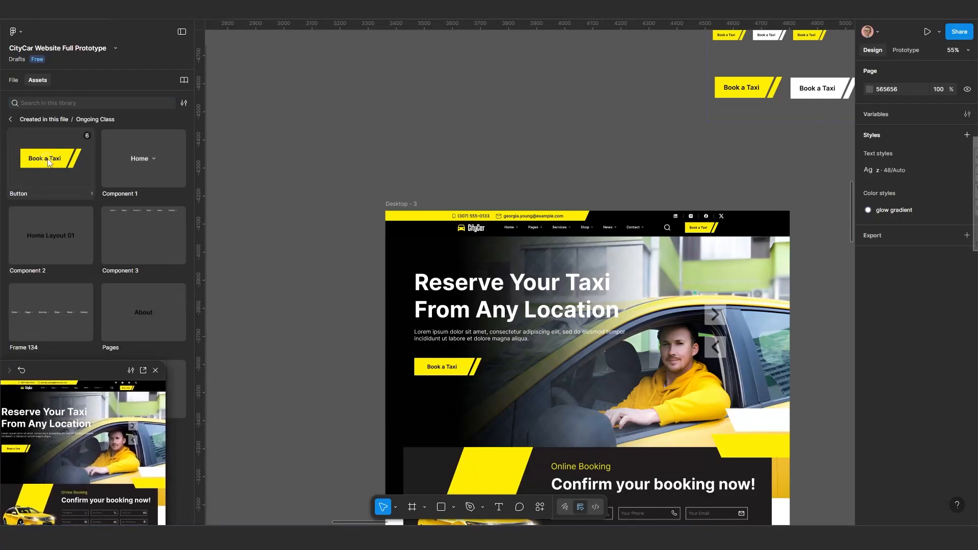
pyautogui.moveTo(49, 162); pyautogui.dragTo(243, 287)
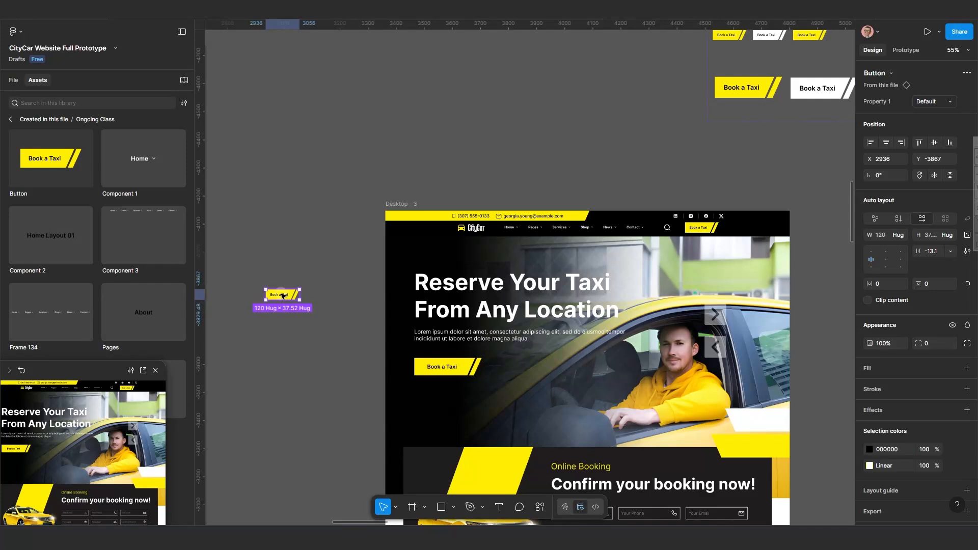
# Switch the placed Button instance to the Big variant.
pyautogui.moveTo(302, 300); pyautogui.dragTo(321, 306)
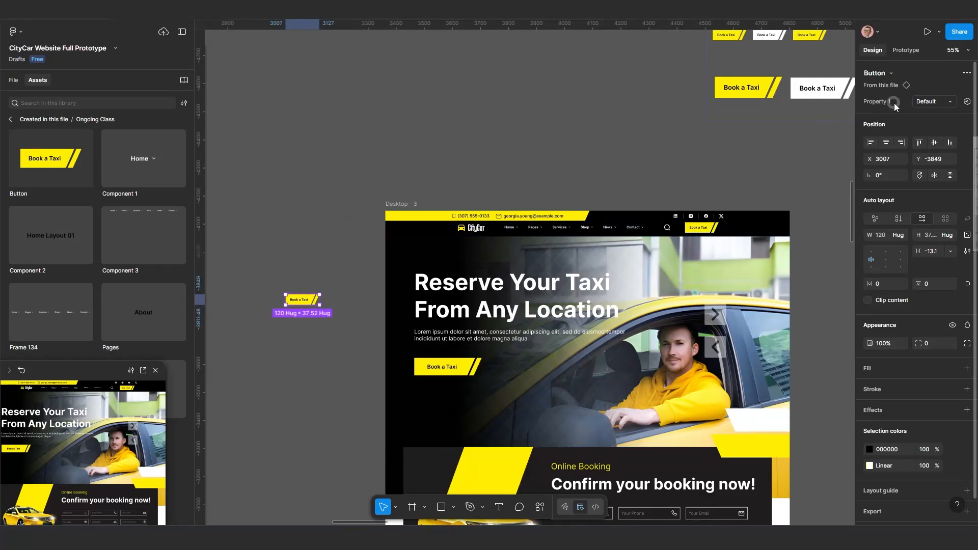
pyautogui.click(932, 101)
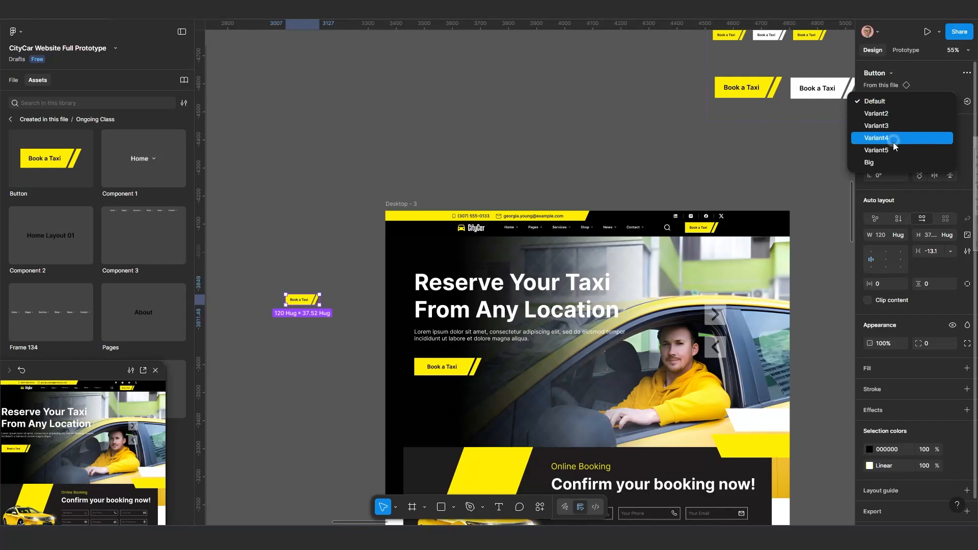
pyautogui.click(876, 162)
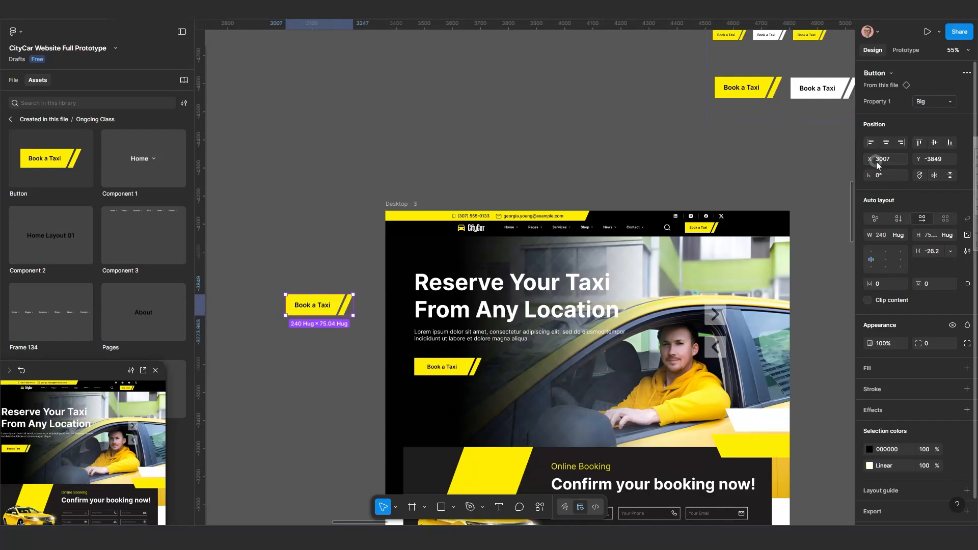
# Cut the placed Big Button instance from the canvas.
pyautogui.scroll(3, 320, 324)
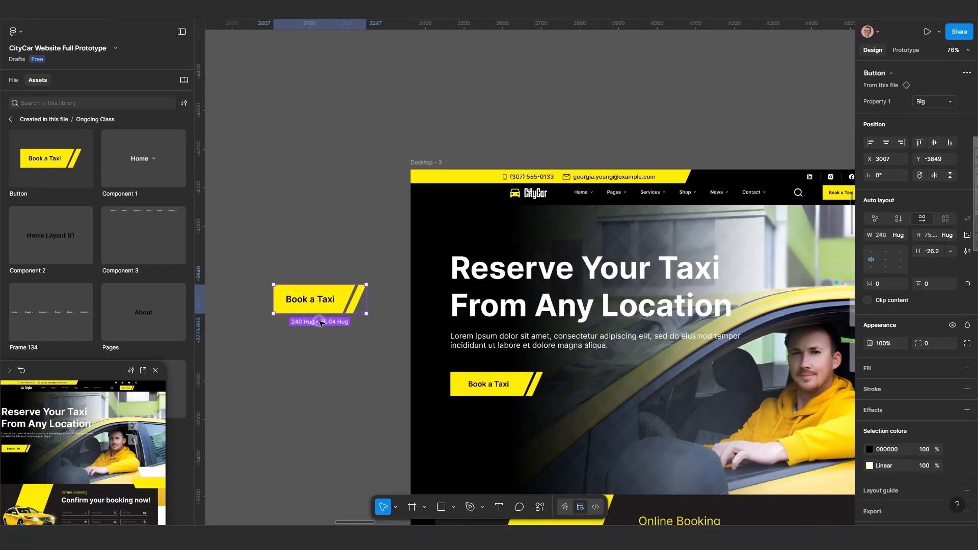
pyautogui.moveTo(371, 341); pyautogui.dragTo(373, 363)
pyautogui.scroll(-5, 410, 340)
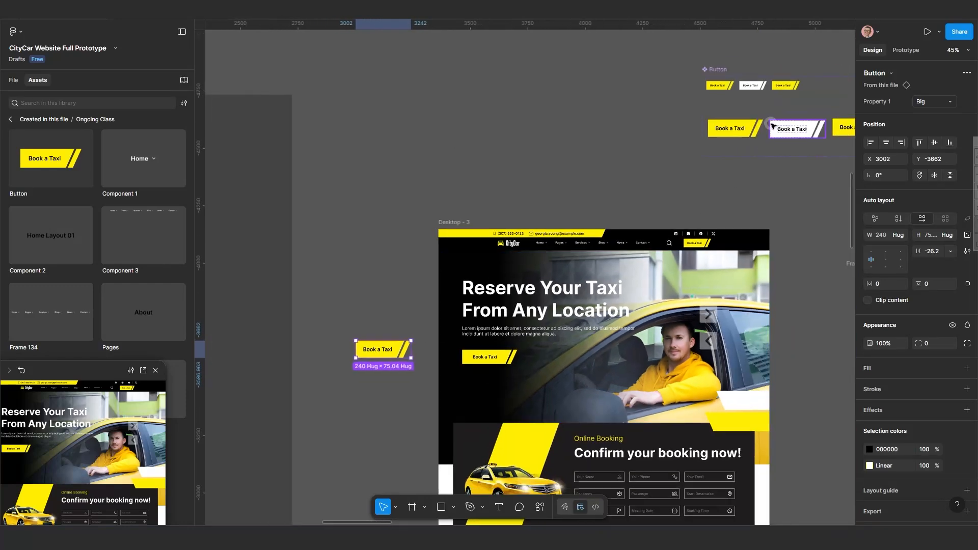
pyautogui.click(744, 127)
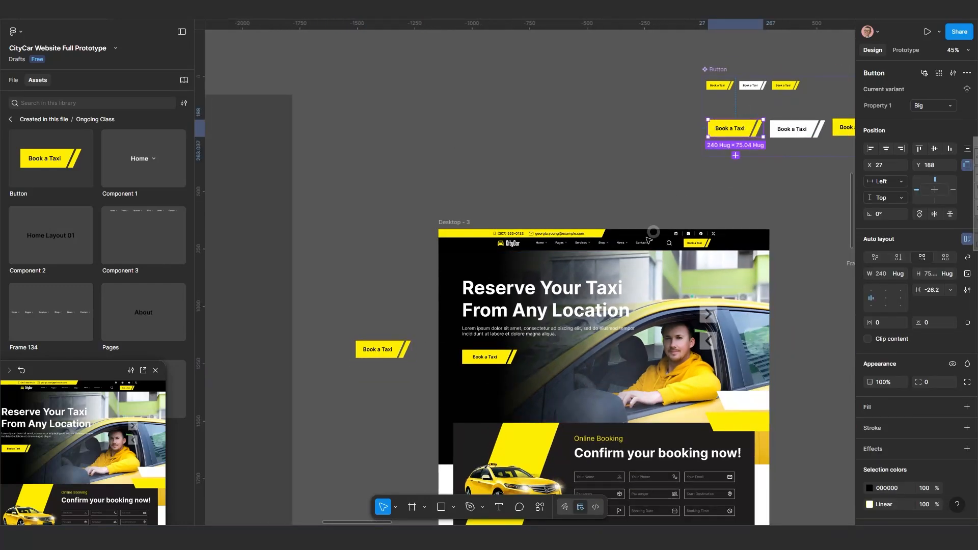
pyautogui.click(395, 350)
pyautogui.press('ctrl')
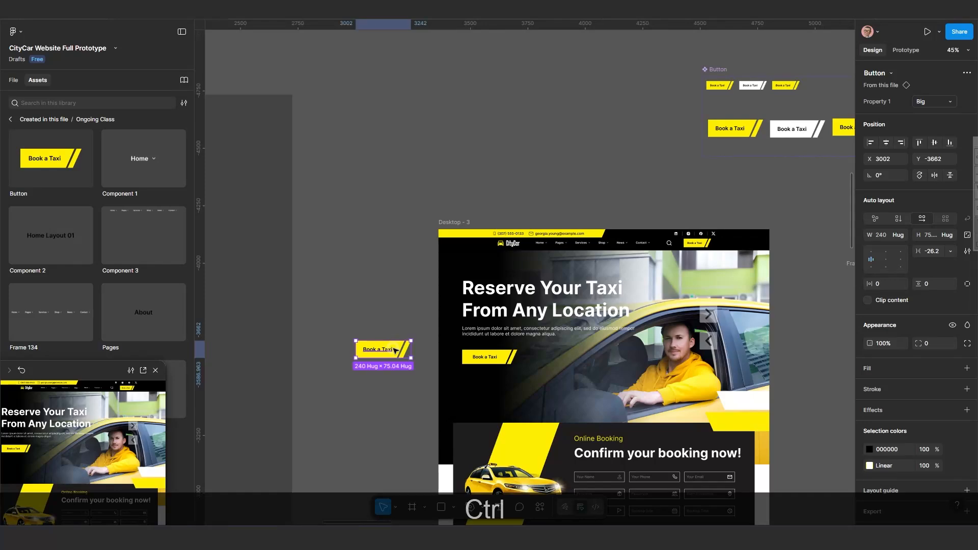
pyautogui.hotkey('ctrl', 'x')
# Replace the Book a Taxi button in Frame 138's hero section with the cut Big Button instance.
pyautogui.scroll(2, 511, 378)
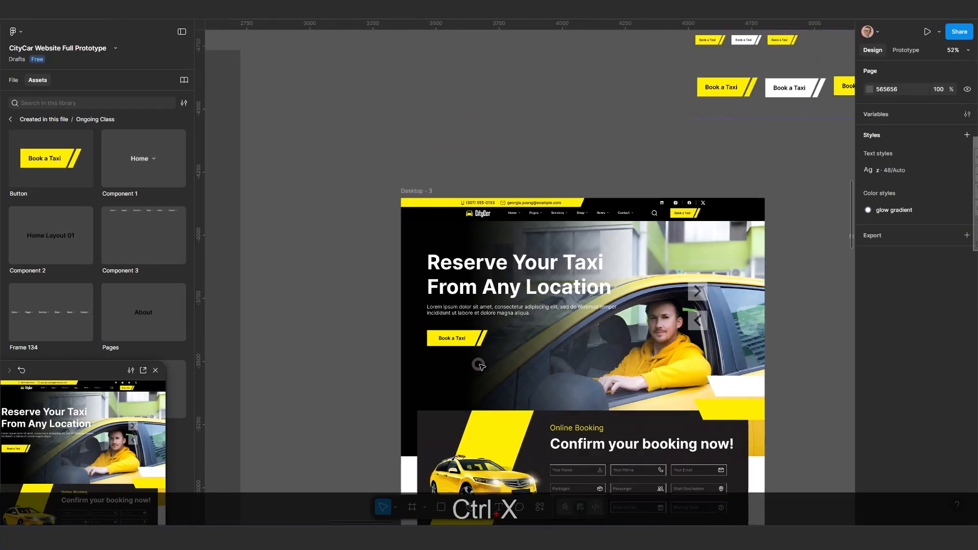
pyautogui.scroll(-2, 481, 366)
pyautogui.moveTo(778, 382); pyautogui.dragTo(430, 346)
pyautogui.scroll(6, 583, 350)
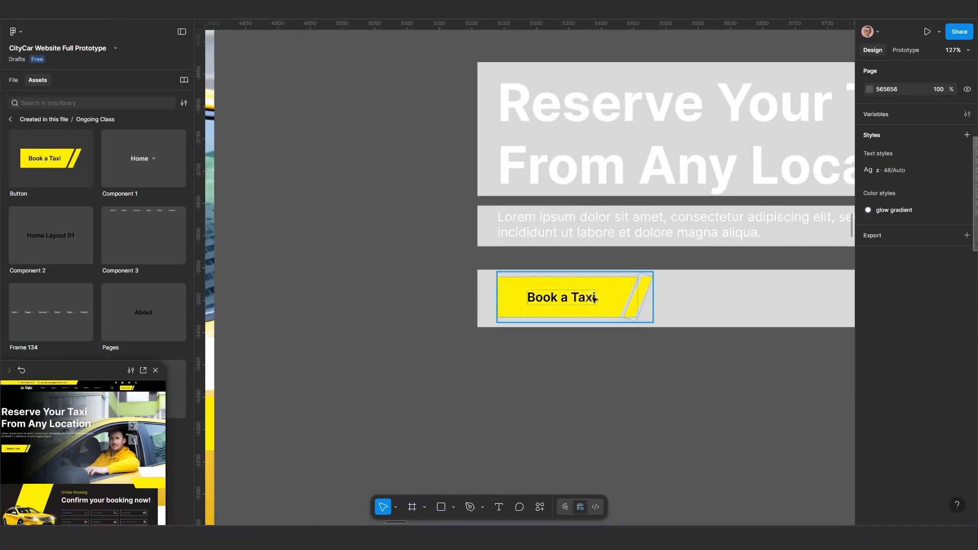
pyautogui.click(594, 299)
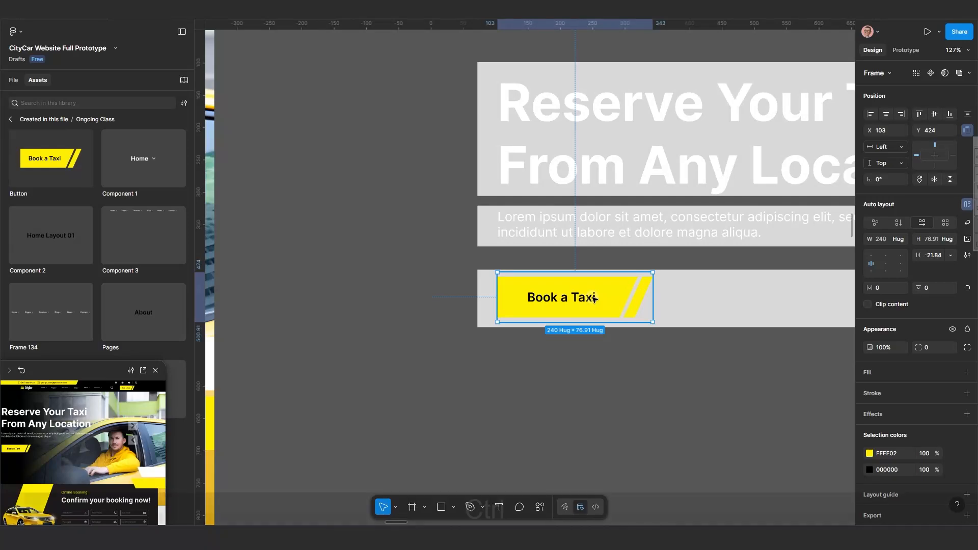
pyautogui.hotkey('ctrl', 'shift', 'r')
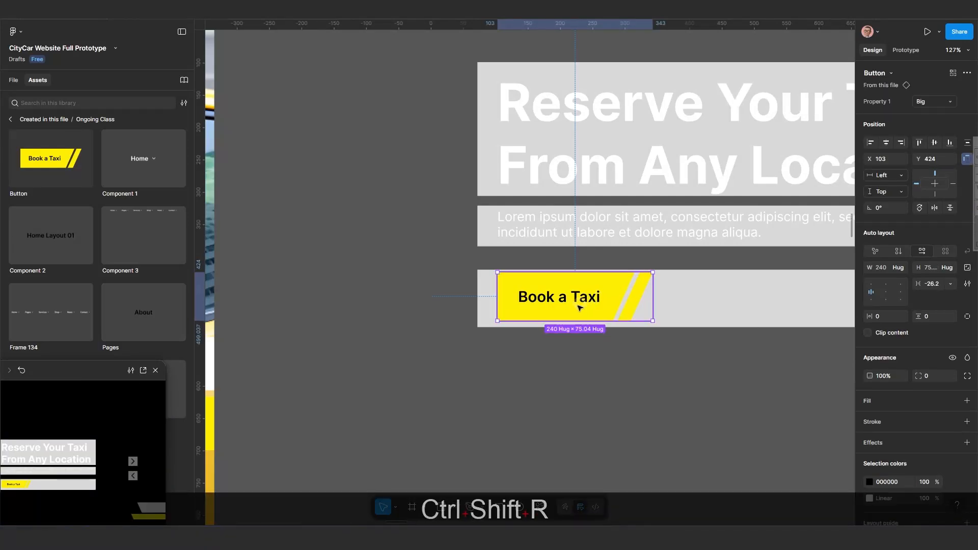
# Copy the Big Button instance and use it to replace the hero Book a Taxi button in Desktop - 3.
pyautogui.scroll(-5, 482, 331)
pyautogui.hscroll(-5, 417, 350)
pyautogui.scroll(3, 370, 324)
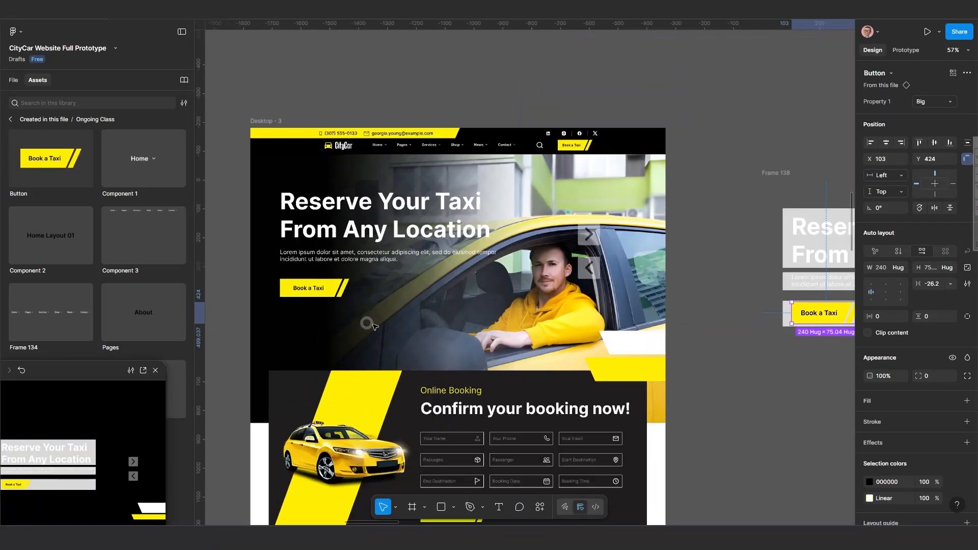
pyautogui.hotkey('ctrl', 'c')
pyautogui.scroll(-1, 774, 336)
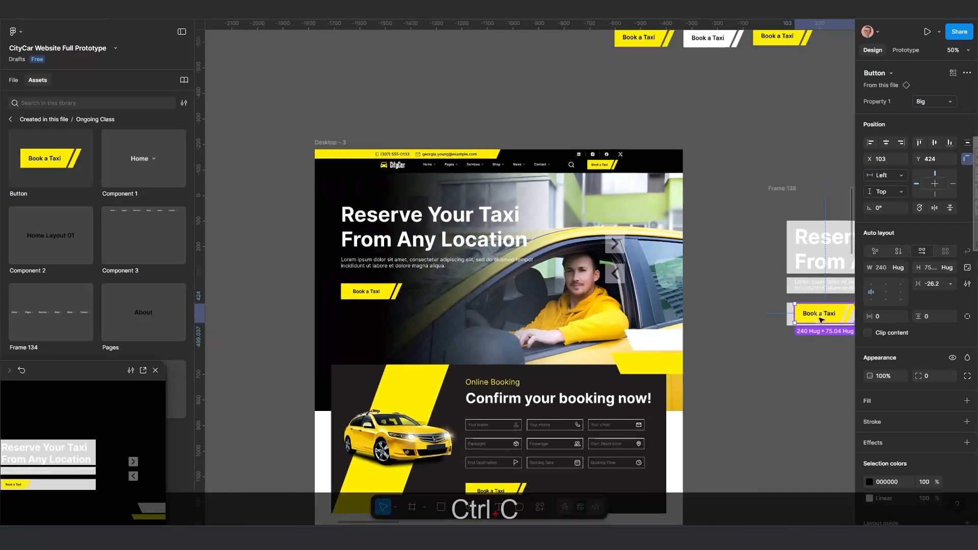
pyautogui.click(381, 294)
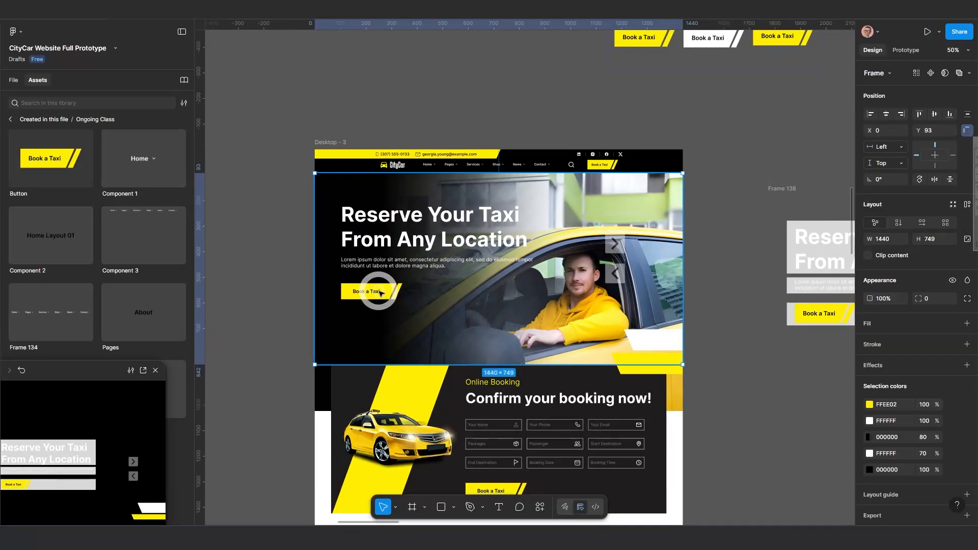
pyautogui.click(380, 294)
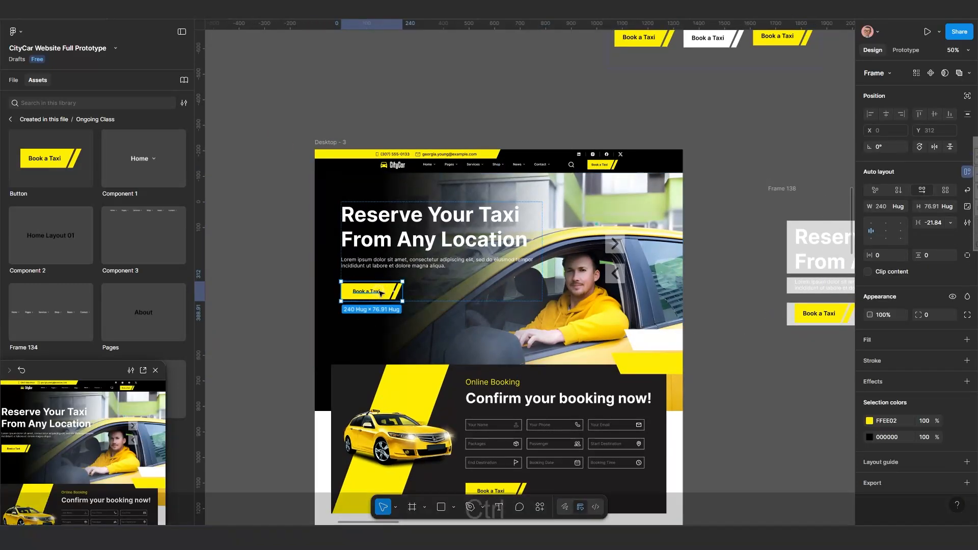
pyautogui.hotkey('ctrl', 'shift', 'r')
# Select the hero button and the grey rectangle behind it in Frame 138 and apply Use as mask.
pyautogui.scroll(-3, 418, 321)
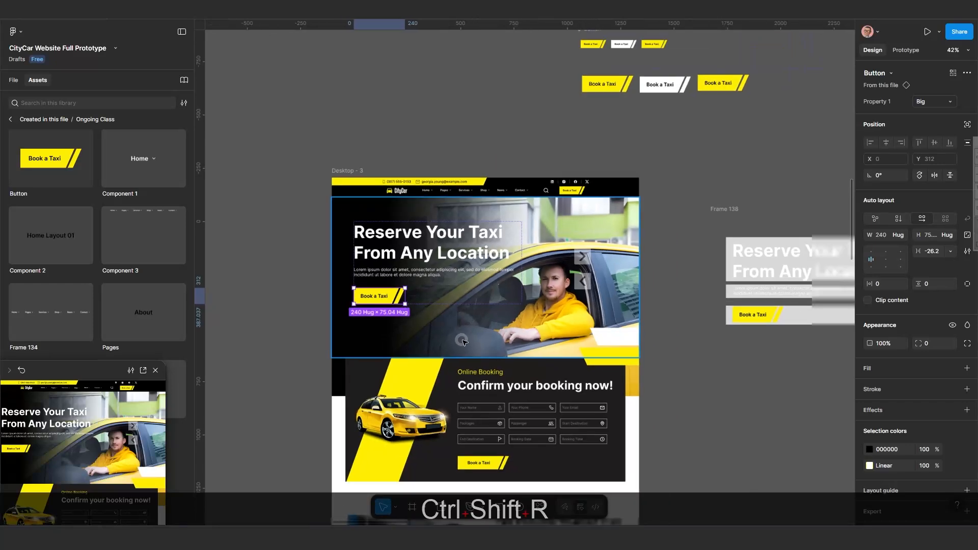
pyautogui.moveTo(612, 353); pyautogui.dragTo(489, 335)
pyautogui.scroll(2, 585, 345)
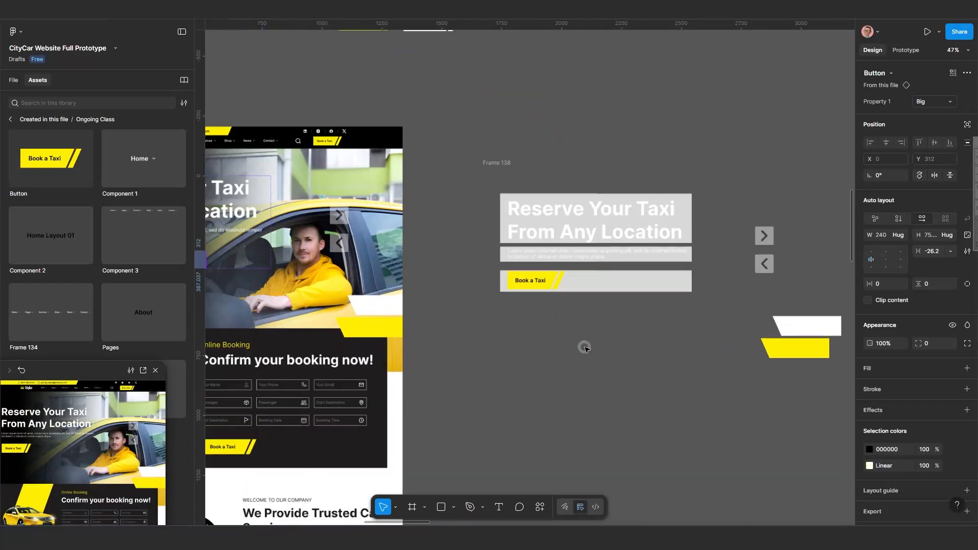
pyautogui.scroll(2, 560, 326)
pyautogui.scroll(2, 539, 365)
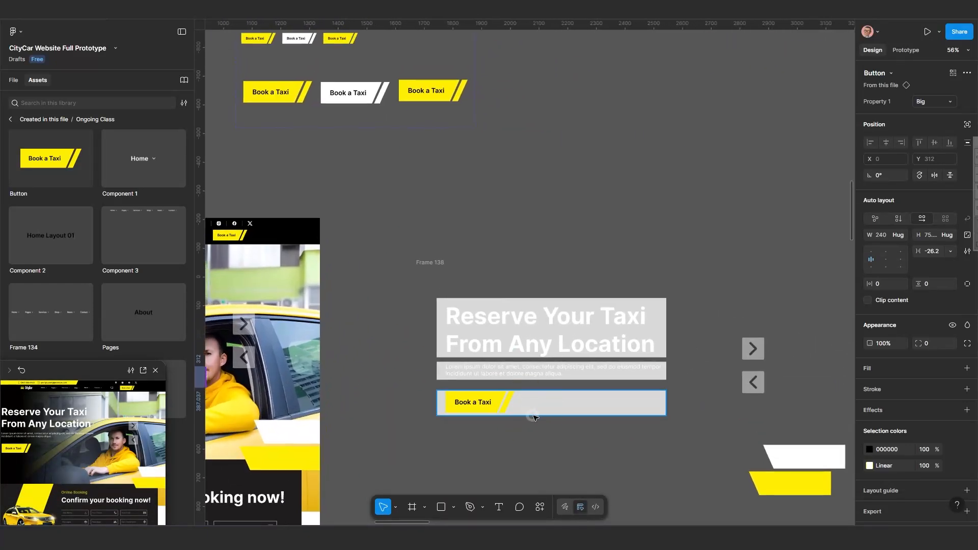
pyautogui.click(529, 411)
pyautogui.scroll(2, 531, 419)
pyautogui.moveTo(531, 419); pyautogui.dragTo(499, 393)
pyautogui.scroll(2, 448, 355)
pyautogui.click(385, 353)
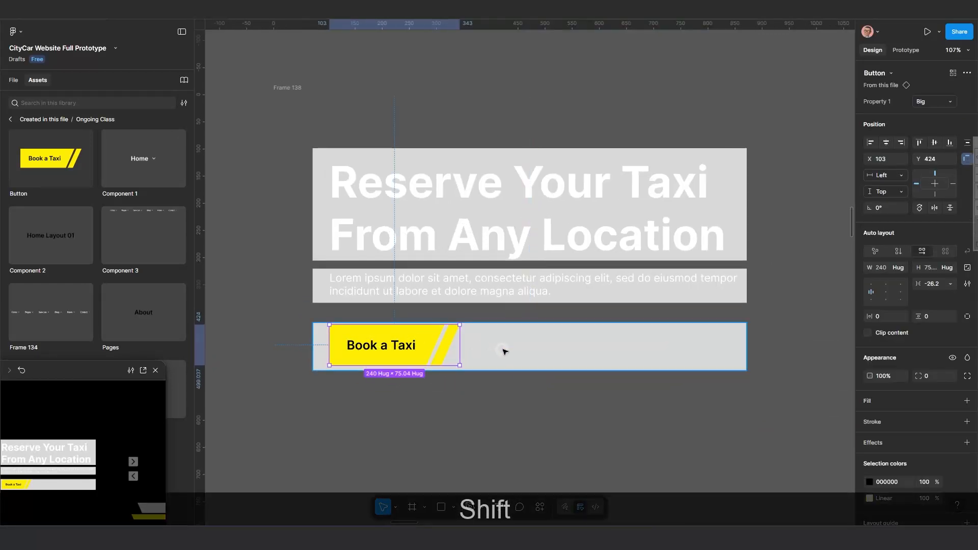
pyautogui.keyDown('shift'); pyautogui.click(504, 351); pyautogui.keyUp('shift')
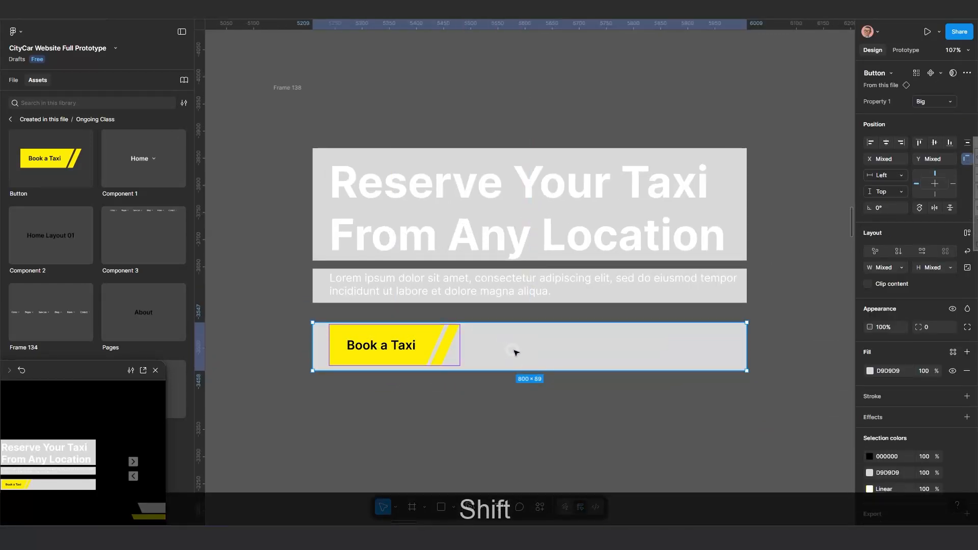
pyautogui.rightClick(543, 352)
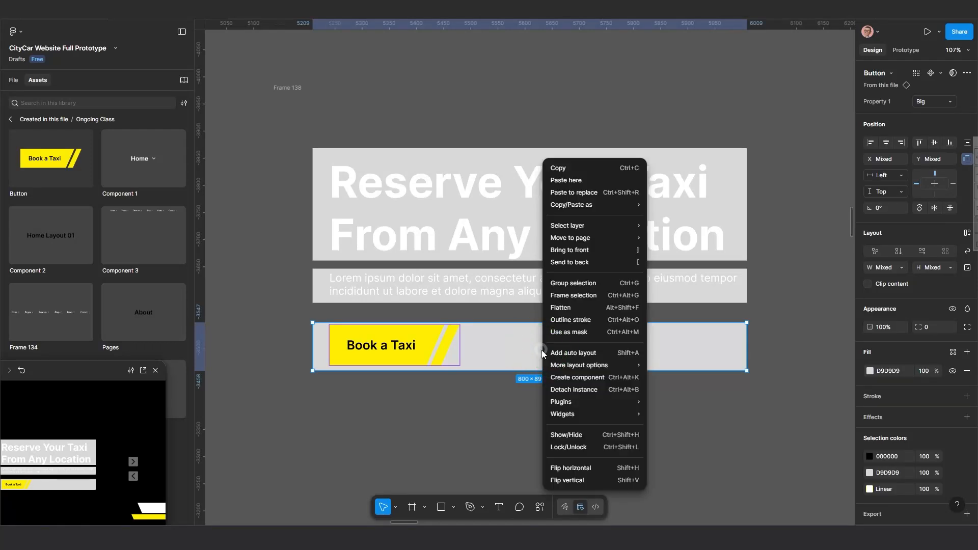
pyautogui.click(582, 330)
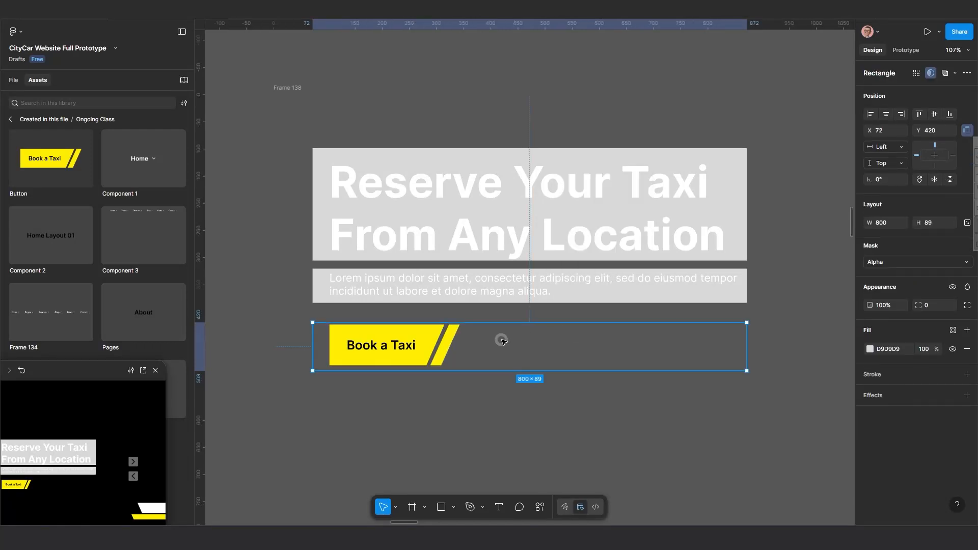
# Select the hero paragraph text and the grey rectangle behind it in Frame 138 and apply Use as mask.
pyautogui.click(512, 289)
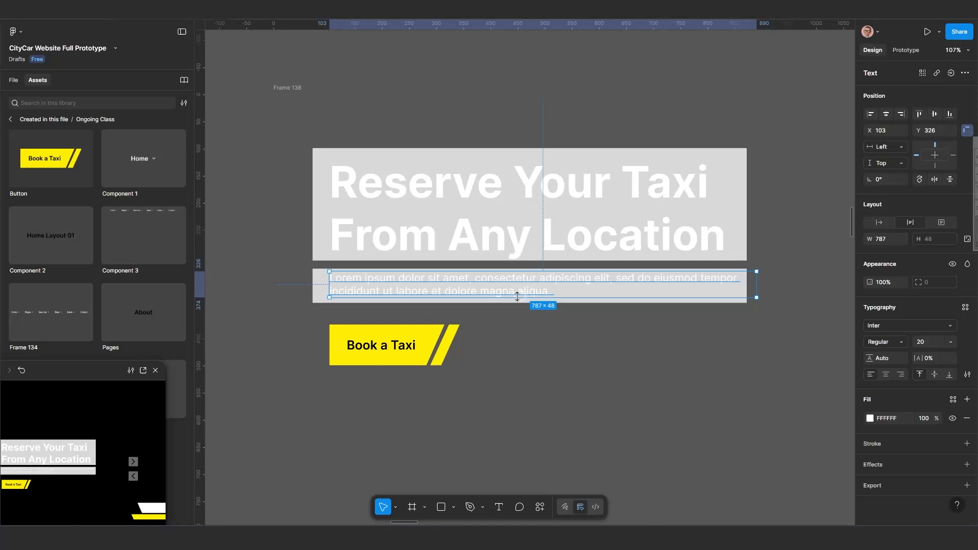
pyautogui.keyDown('shift'); pyautogui.click(321, 286); pyautogui.keyUp('shift')
pyautogui.rightClick(319, 285)
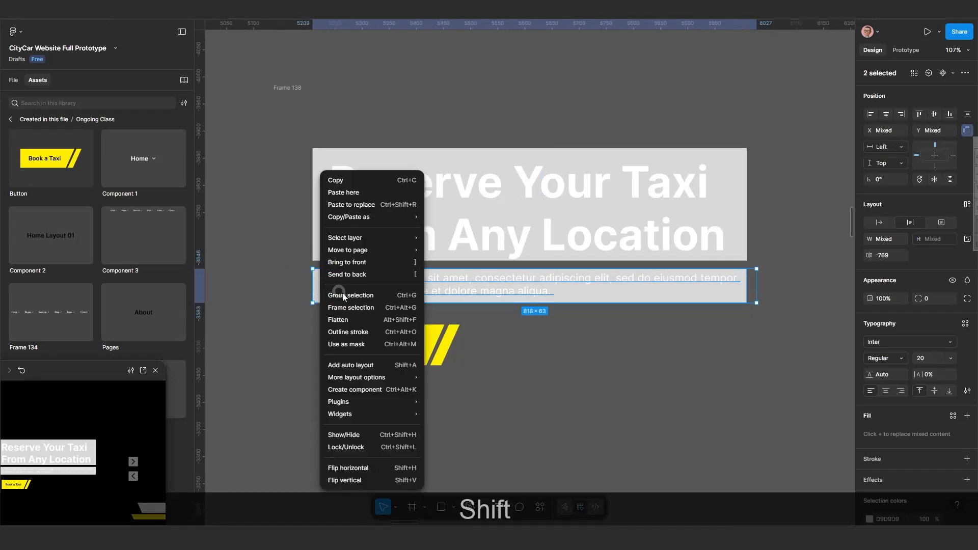
pyautogui.click(357, 343)
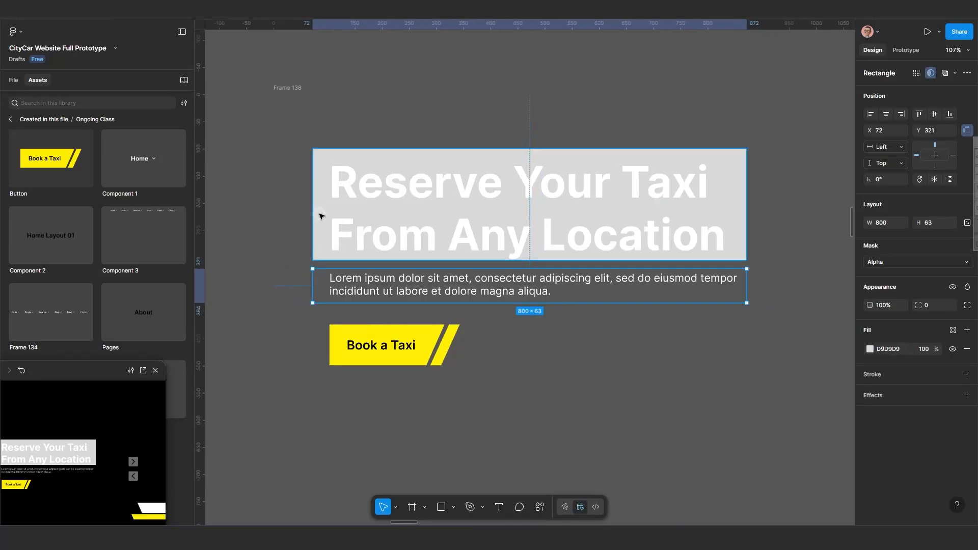
# Select the hero heading and its grey background rectangle in Frame 138 and apply Use as mask.
pyautogui.click(322, 216)
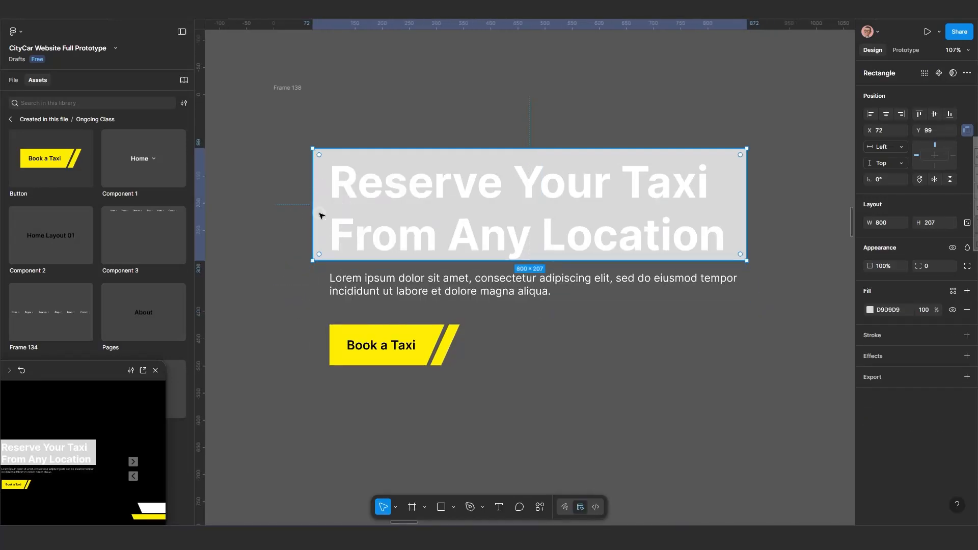
pyautogui.keyDown('shift'); pyautogui.click(364, 186); pyautogui.keyUp('shift')
pyautogui.rightClick(364, 186)
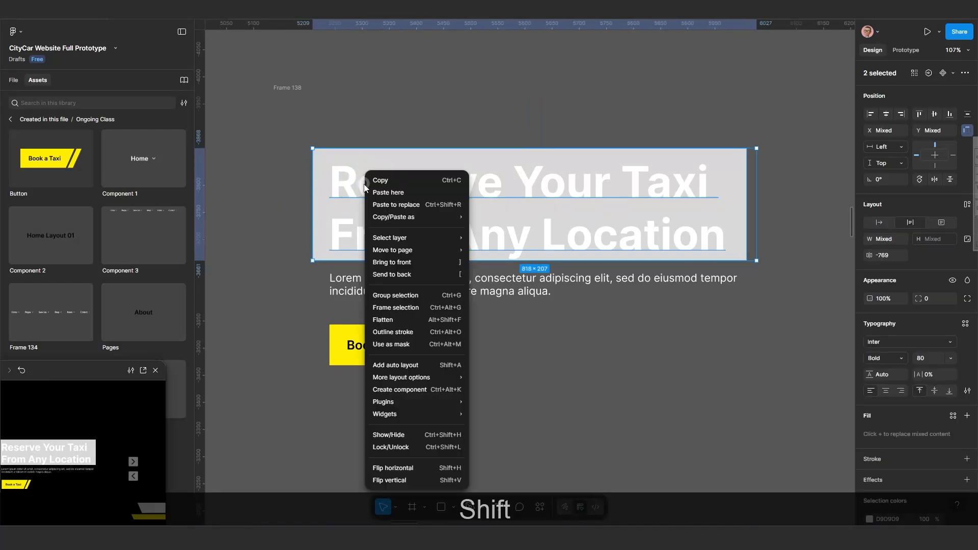
pyautogui.click(395, 305)
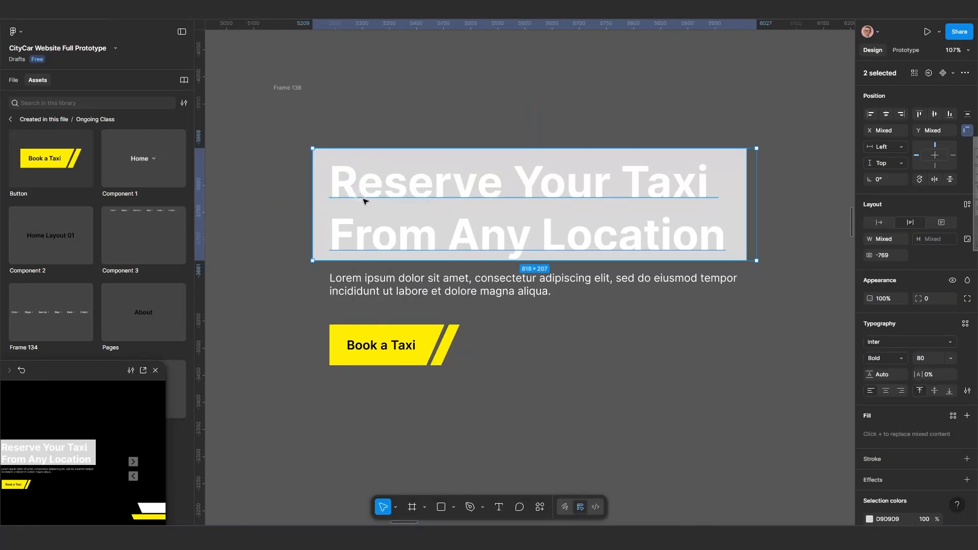
pyautogui.rightClick(388, 204)
pyautogui.click(402, 248)
pyautogui.rightClick(448, 222)
pyautogui.click(477, 345)
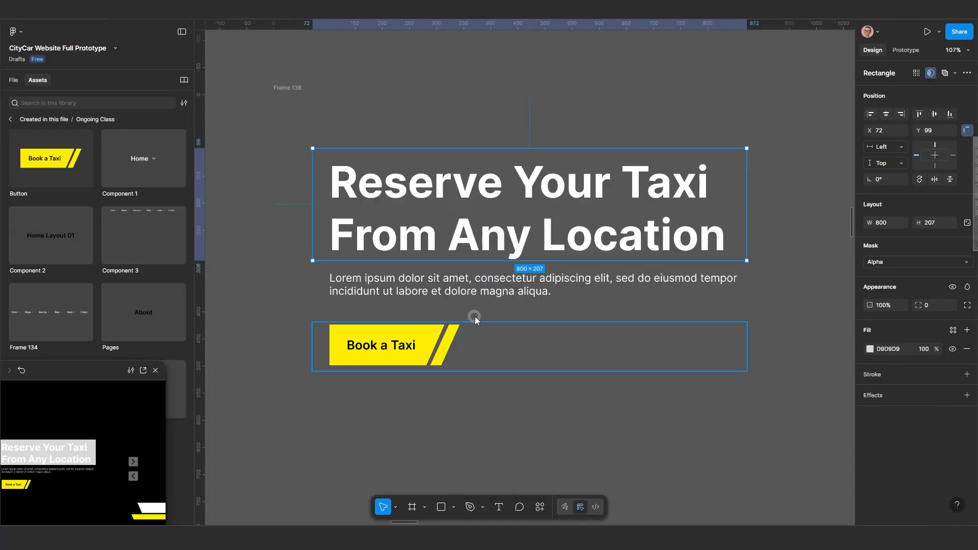
# Select the auto-layout frame holding the two arrow buttons in Frame 138 and ungroup it into separate buttons.
pyautogui.scroll(-5, 473, 273)
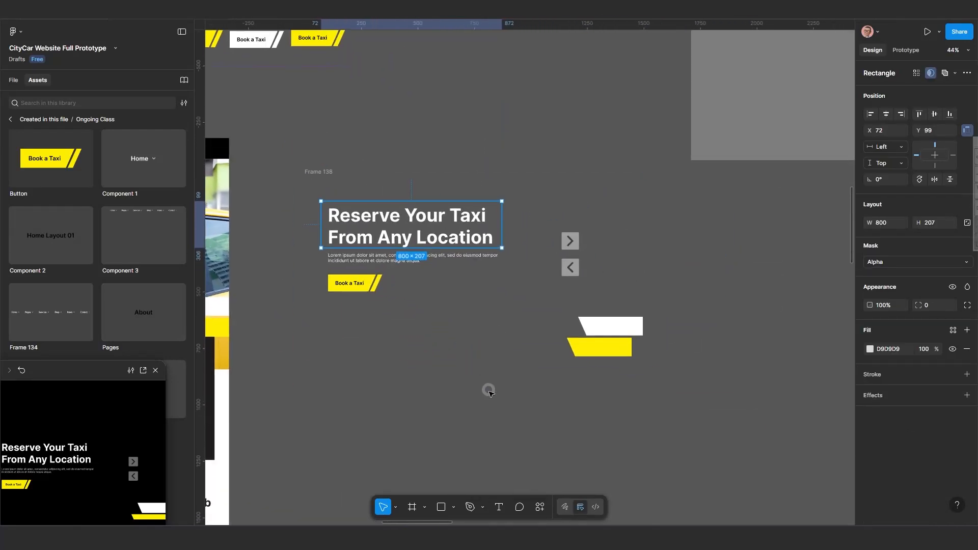
pyautogui.click(465, 388)
pyautogui.scroll(-3, 431, 344)
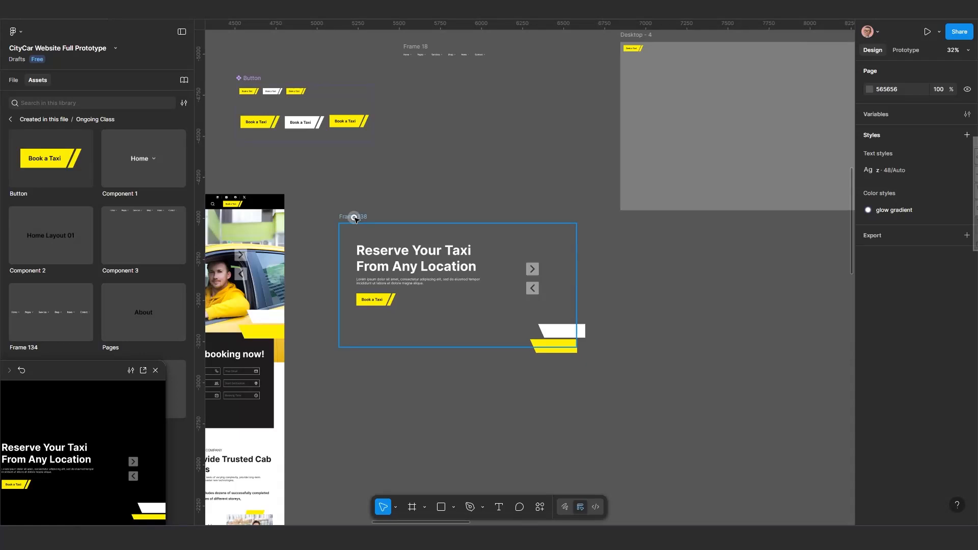
pyautogui.click(357, 219)
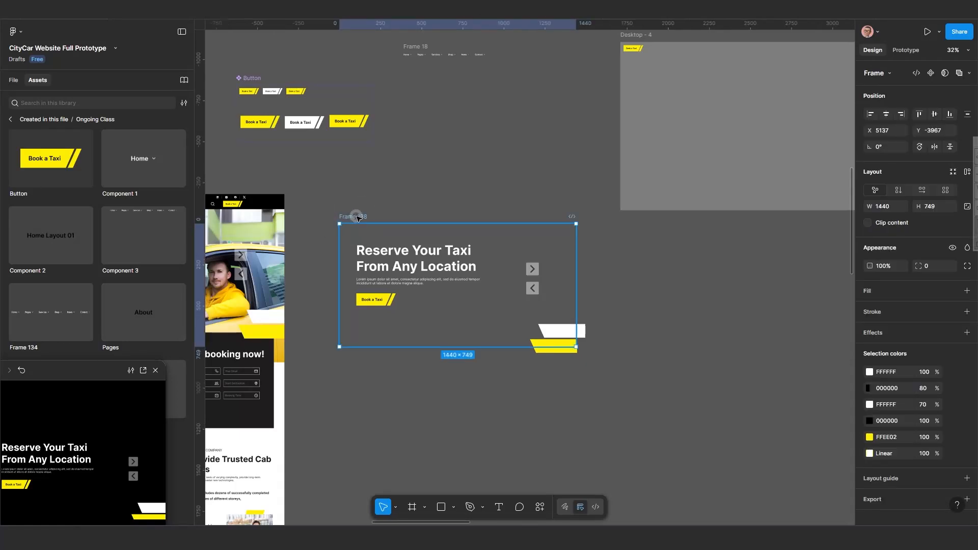
pyautogui.click(534, 278)
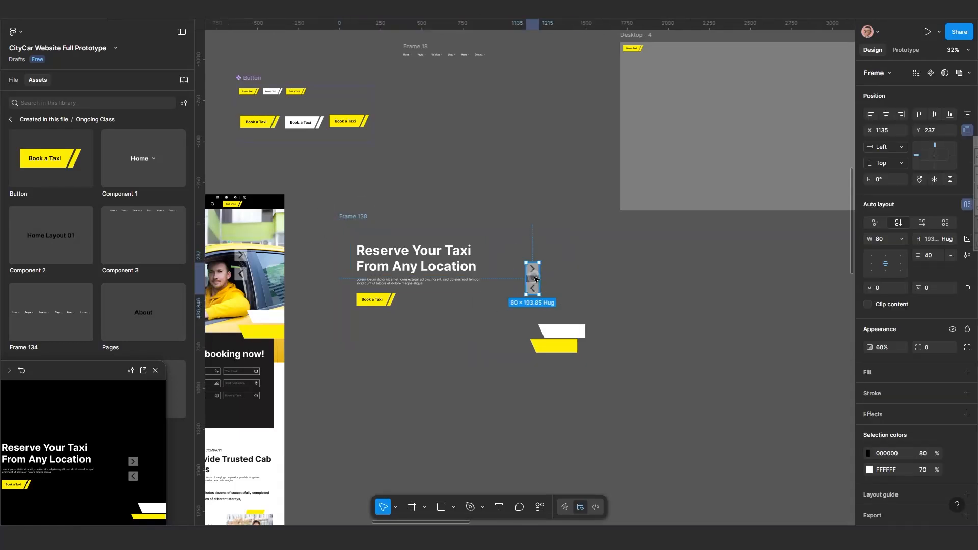
pyautogui.scroll(3, 533, 280)
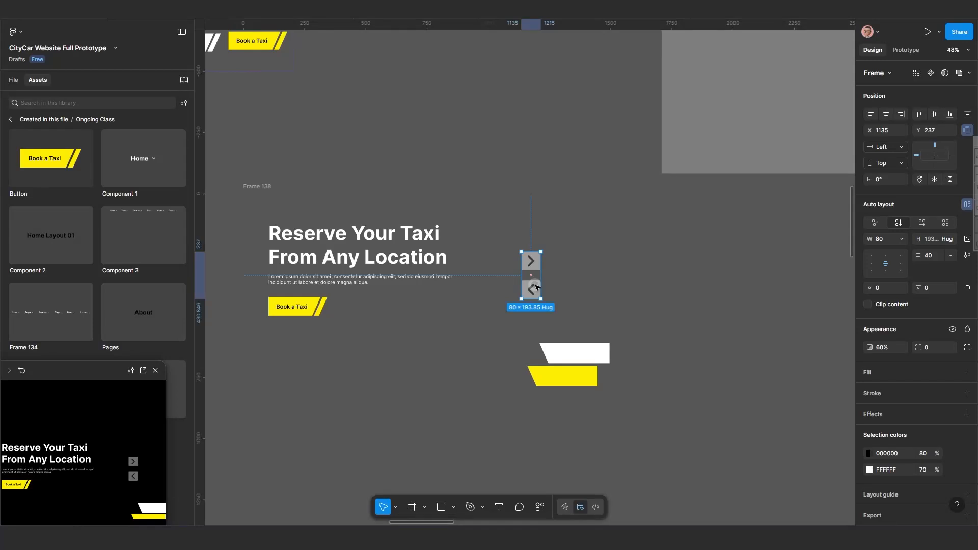
pyautogui.hotkey('ctrl', 'BackSpace')
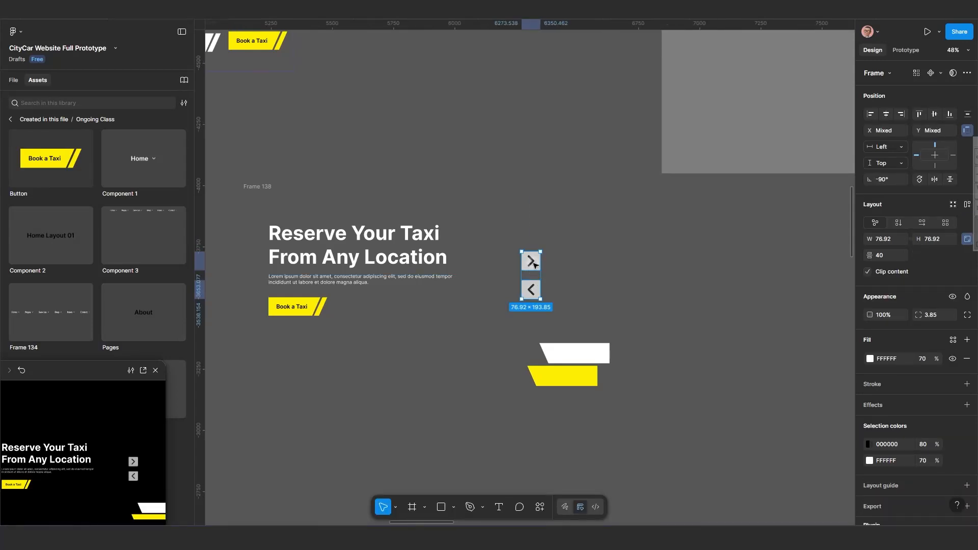
# Duplicate the two arrow buttons out of Frame 138 onto the empty canvas above it.
pyautogui.press('alt')
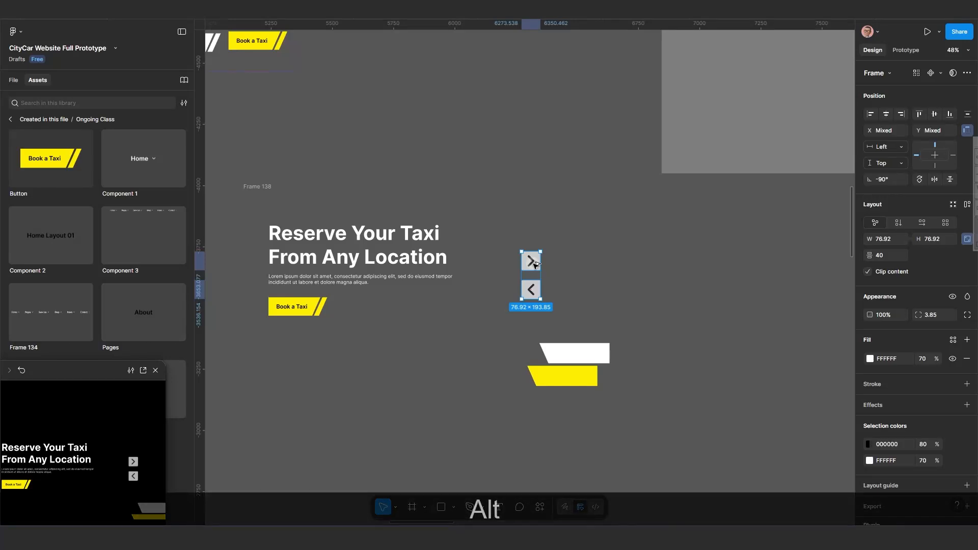
pyautogui.moveTo(593, 123); pyautogui.dragTo(586, 72)
pyautogui.scroll(-5, 546, 236)
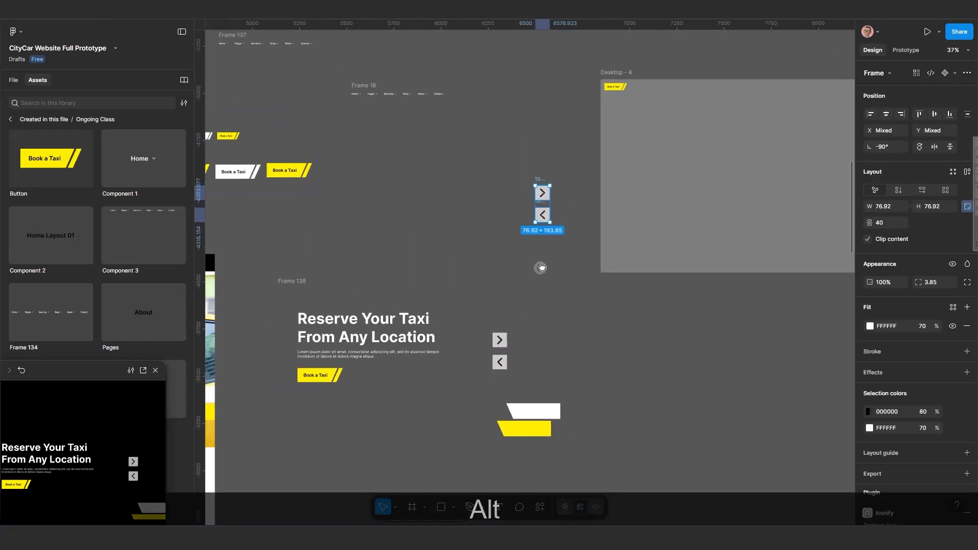
pyautogui.moveTo(550, 178); pyautogui.dragTo(530, 157)
pyautogui.scroll(3, 538, 206)
pyautogui.moveTo(535, 216); pyautogui.dragTo(496, 253)
pyautogui.scroll(3, 498, 226)
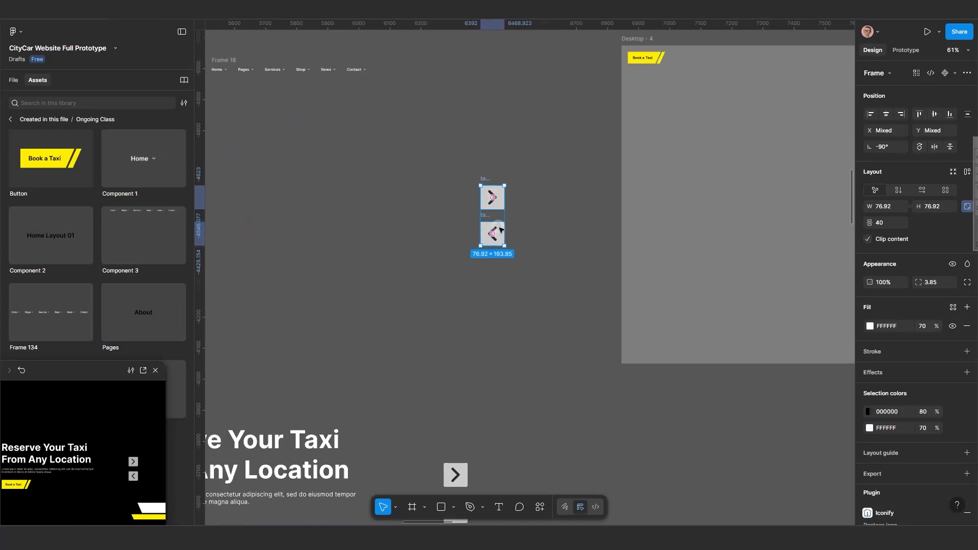
# Select both duplicated arrow buttons and combine them into a component set with two variants.
pyautogui.click(528, 228)
pyautogui.scroll(2, 495, 218)
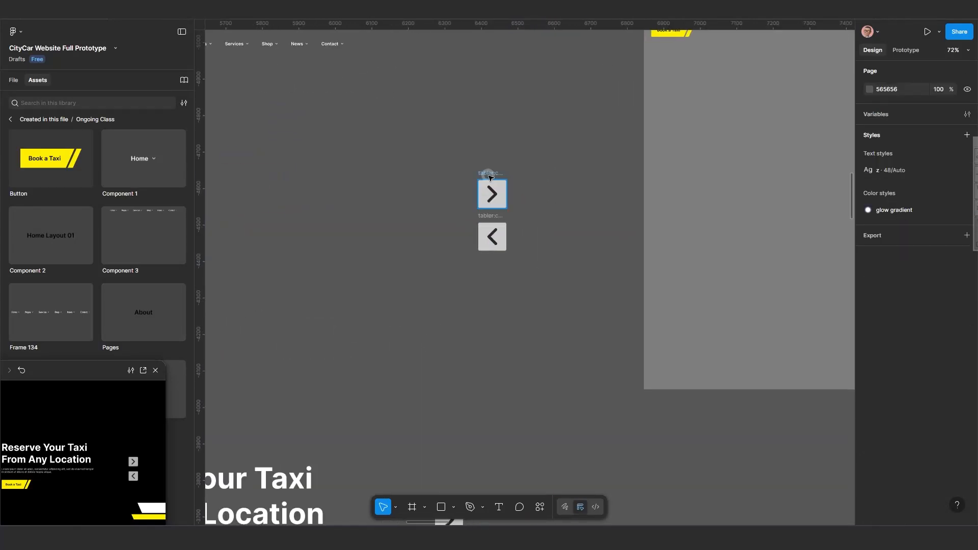
pyautogui.click(489, 176)
pyautogui.scroll(5, 492, 214)
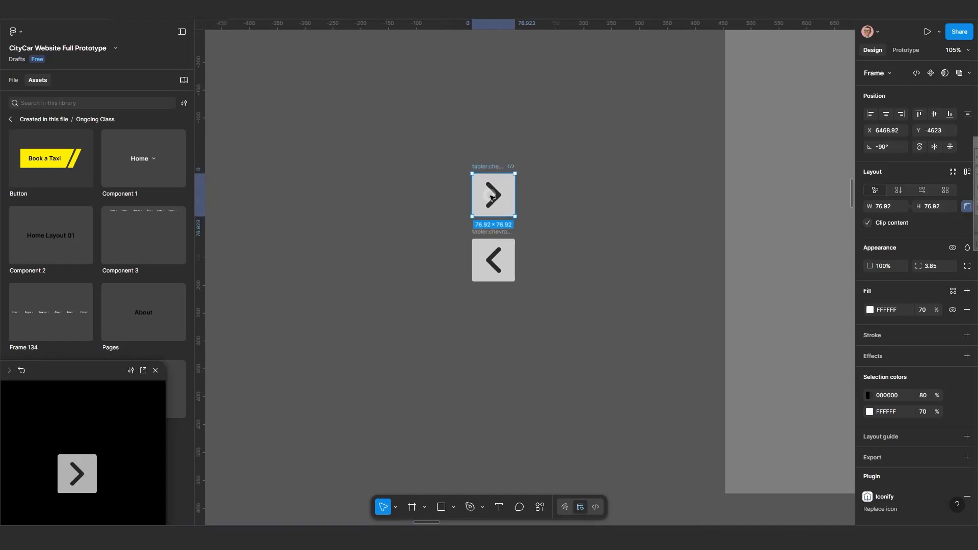
pyautogui.keyDown('shift'); pyautogui.click(505, 294); pyautogui.keyUp('shift')
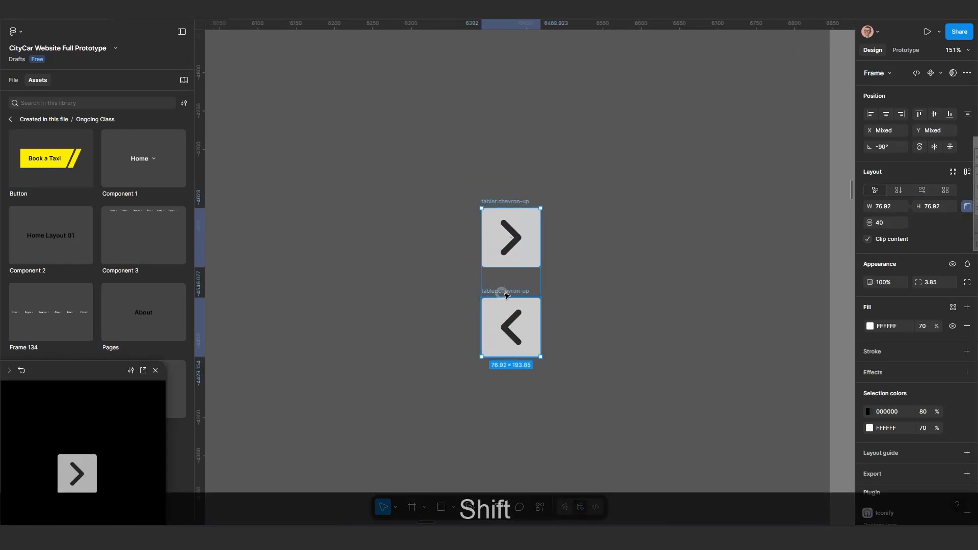
pyautogui.click(942, 75)
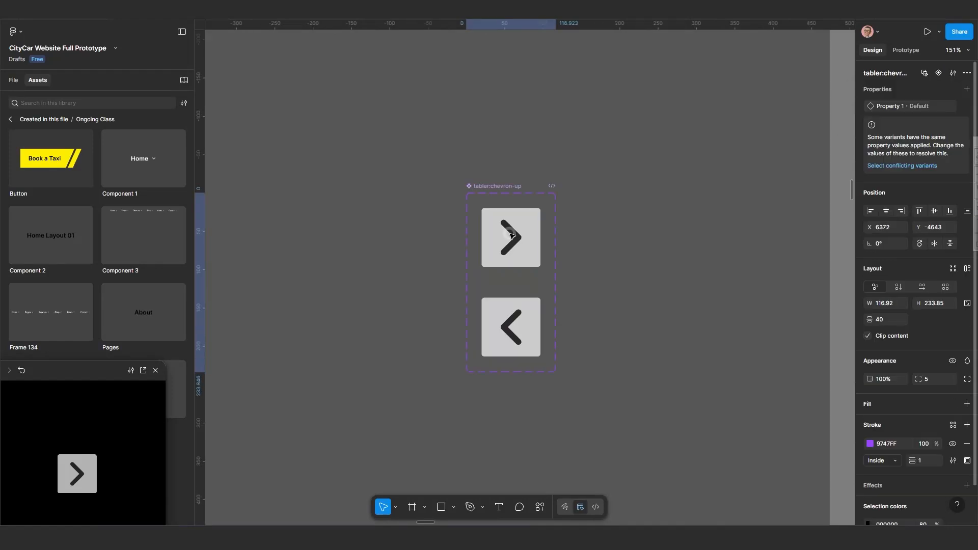
# Move the arrow component set beside the Button component set above Frame 138.
pyautogui.scroll(-1, 513, 240)
pyautogui.moveTo(513, 237); pyautogui.dragTo(579, 208)
pyautogui.scroll(-5, 570, 214)
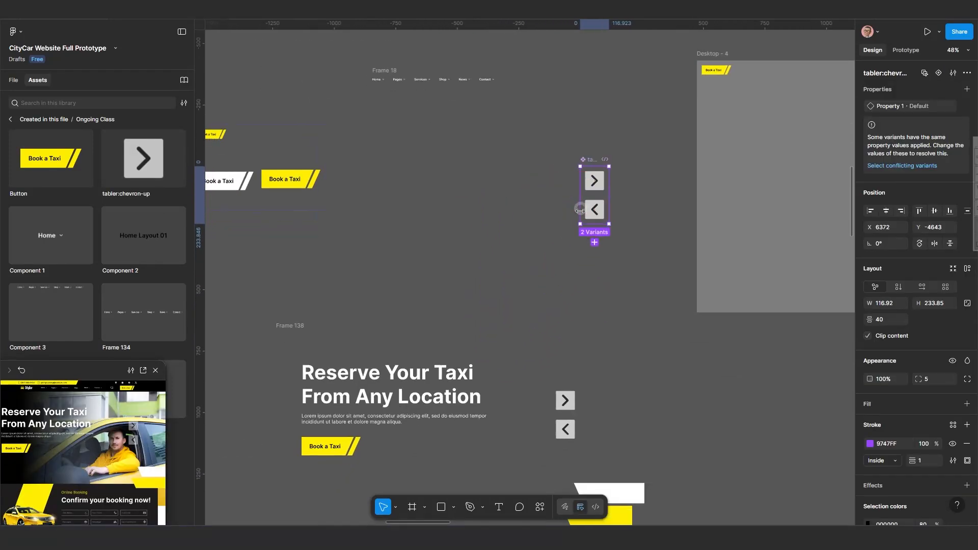
pyautogui.scroll(-2, 579, 210)
pyautogui.moveTo(547, 303); pyautogui.dragTo(580, 265)
pyautogui.scroll(1, 580, 265)
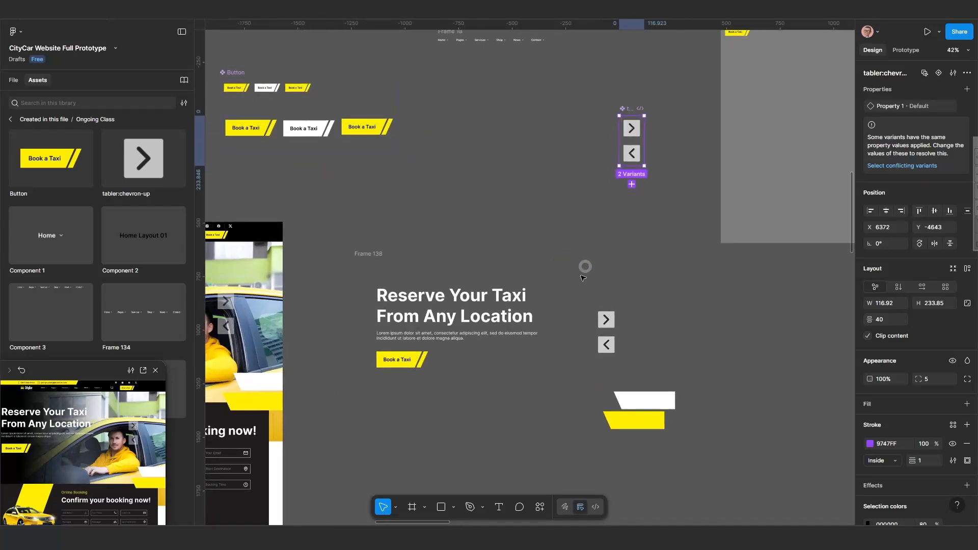
# Duplicate Frame 138 three times, stacking the copies below it as Frames 139, 140 and 141.
pyautogui.scroll(-3, 583, 278)
pyautogui.click(448, 192)
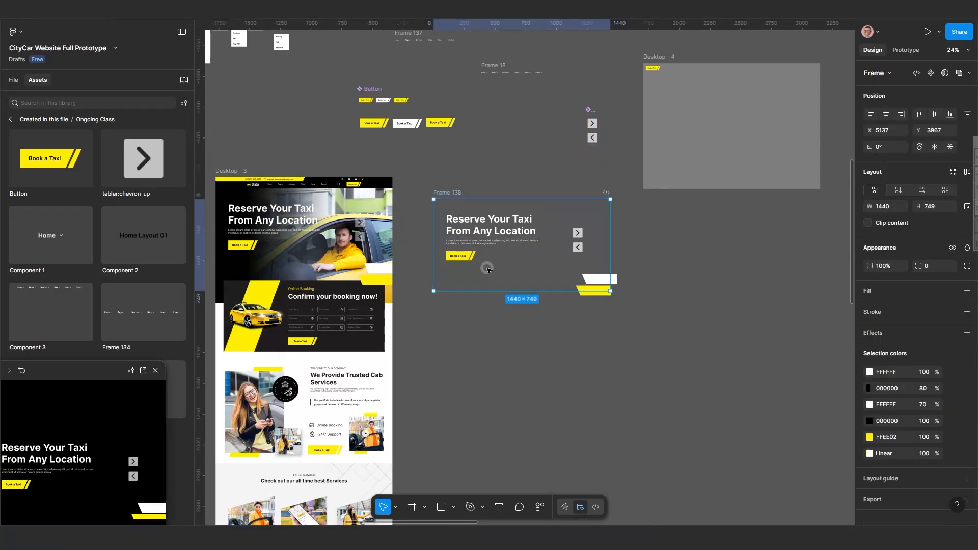
pyautogui.moveTo(486, 268); pyautogui.dragTo(469, 225)
pyautogui.click(442, 172)
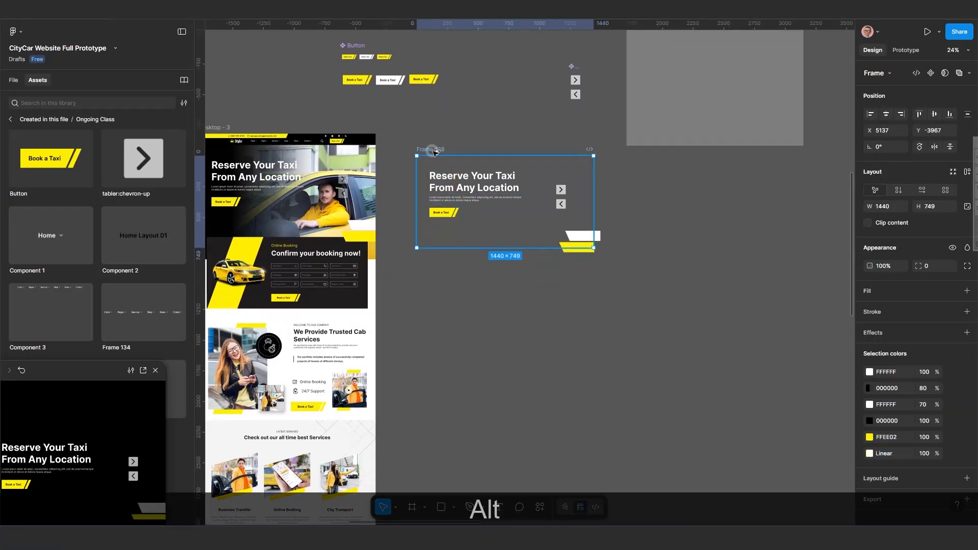
pyautogui.moveTo(442, 172); pyautogui.dragTo(448, 269)
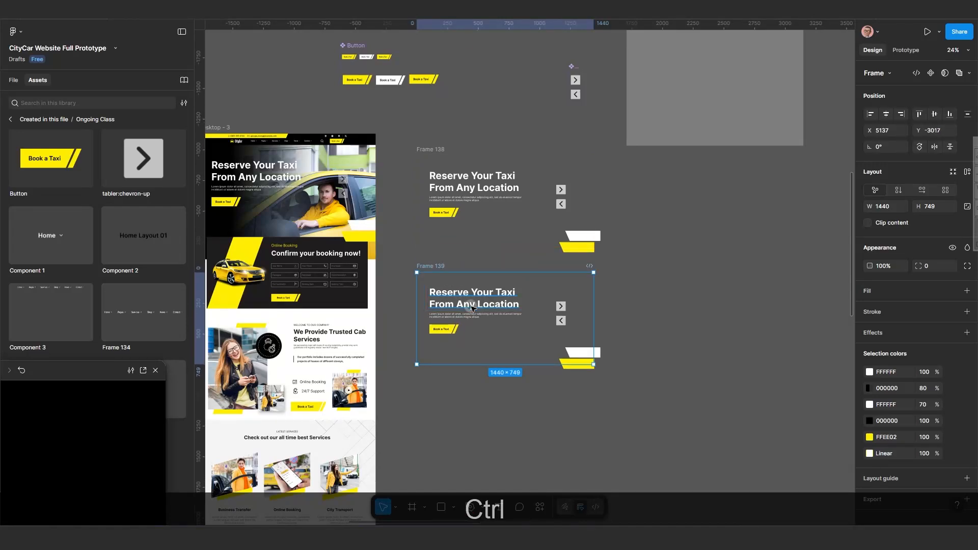
pyautogui.hotkey('ctrl', 'd')
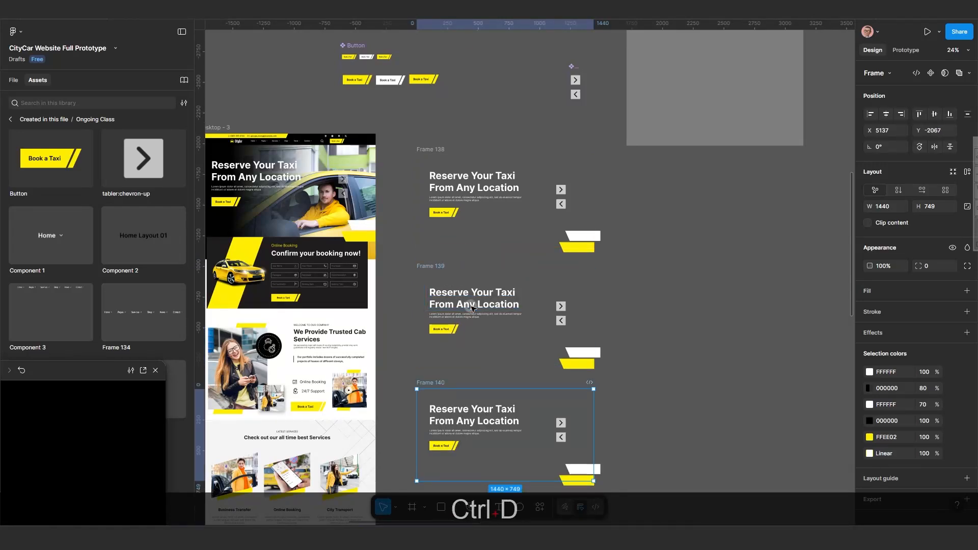
pyautogui.hotkey('ctrl', 'd')
# Inspect the masked heading group in the duplicated Frame 139.
pyautogui.scroll(-1, 471, 308)
pyautogui.moveTo(479, 312); pyautogui.dragTo(481, 289)
pyautogui.scroll(2, 485, 255)
pyautogui.scroll(1, 480, 276)
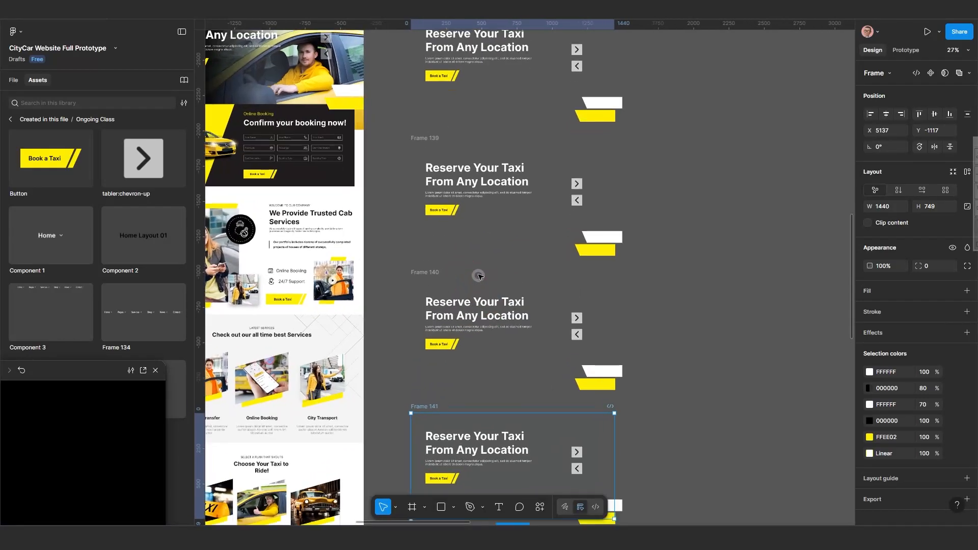
pyautogui.scroll(5, 479, 276)
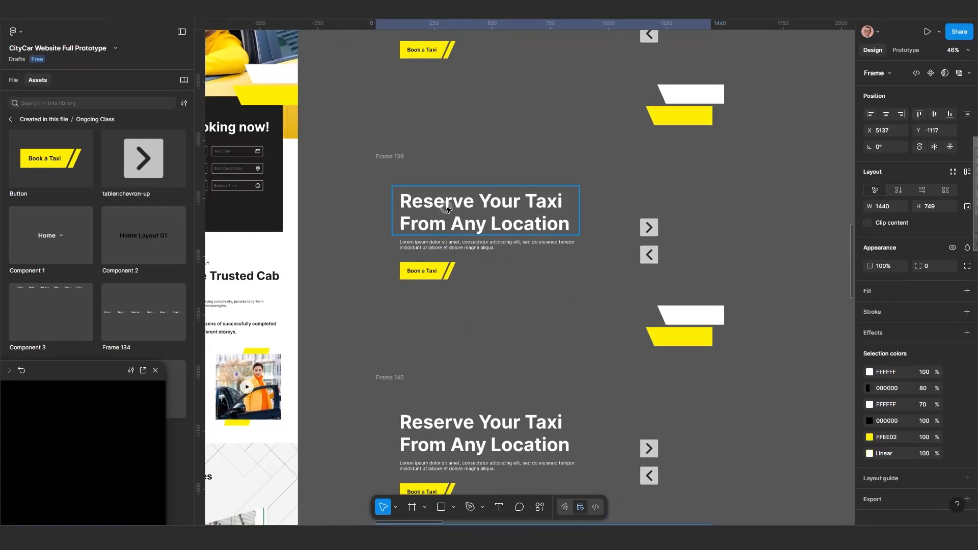
pyautogui.click(447, 209)
pyautogui.scroll(-4, 447, 210)
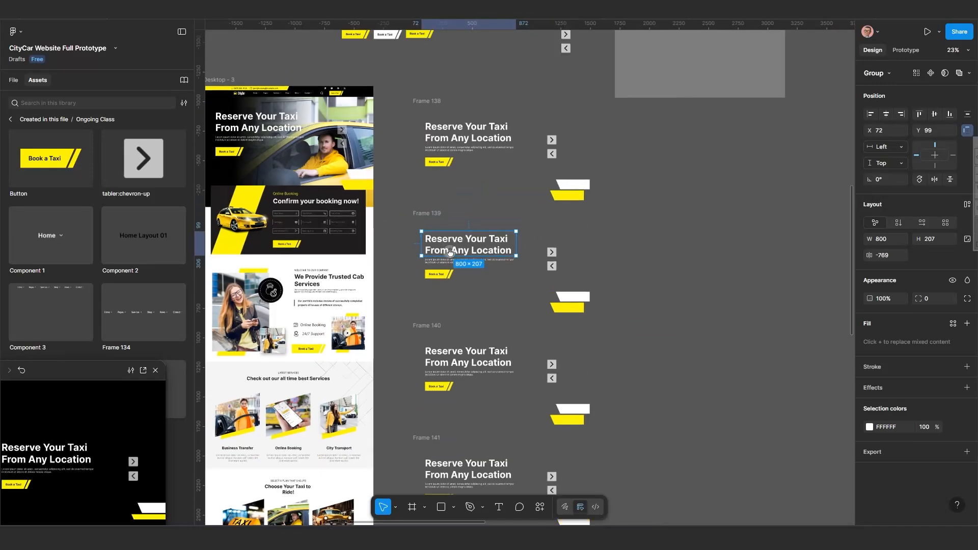
pyautogui.moveTo(450, 254); pyautogui.dragTo(450, 261)
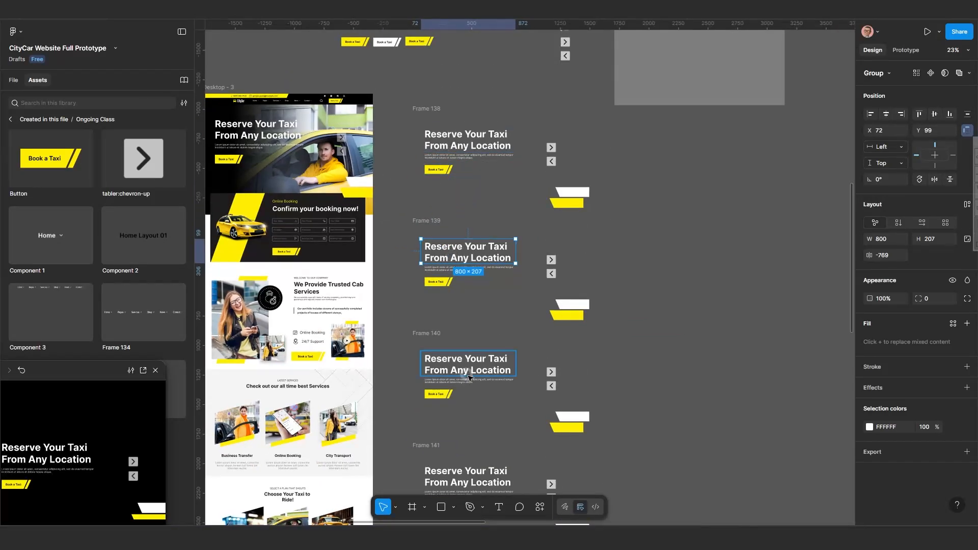
pyautogui.scroll(-1, 458, 330)
pyautogui.hscroll(-1, 458, 331)
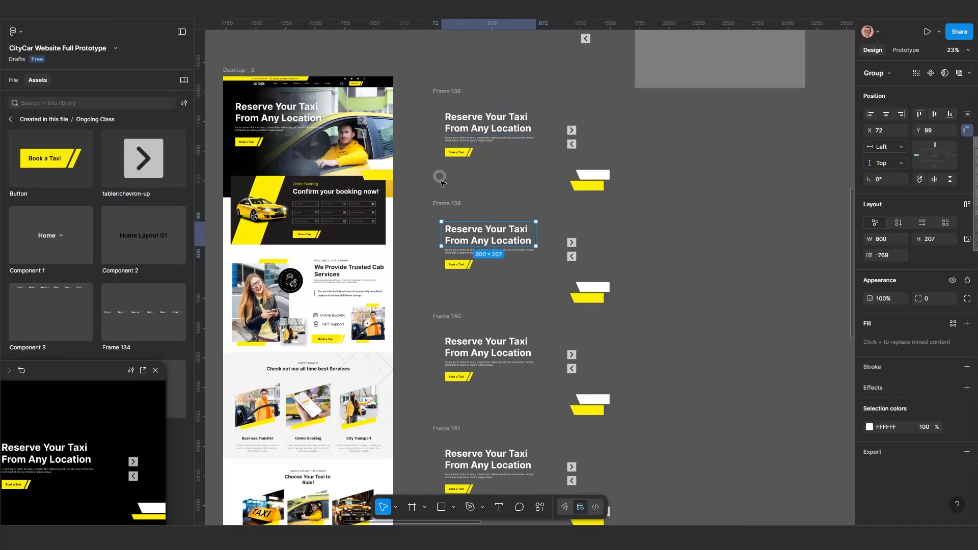
# Switch to the Draft page and zoom into its Component section to examine the reference components.
pyautogui.click(16, 82)
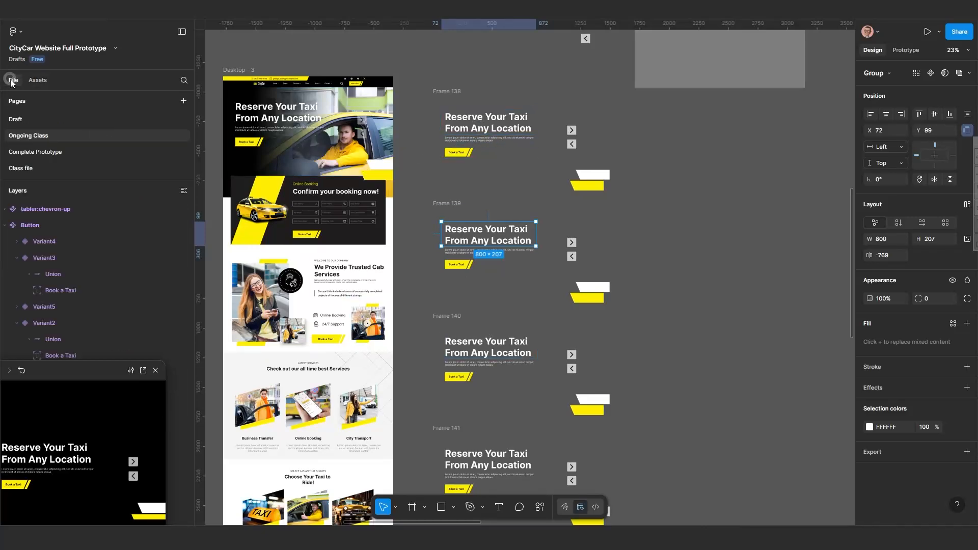
pyautogui.click(37, 167)
pyautogui.click(33, 119)
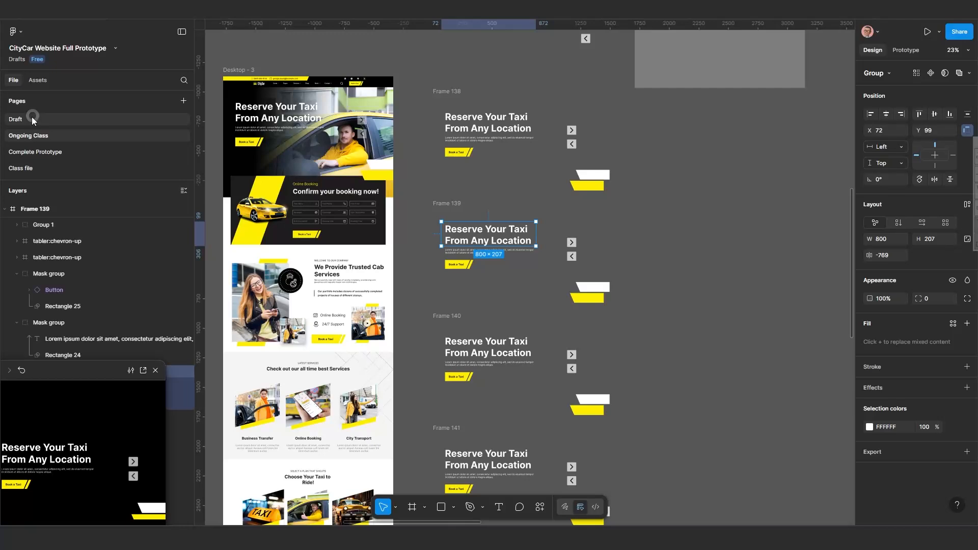
pyautogui.click(566, 310)
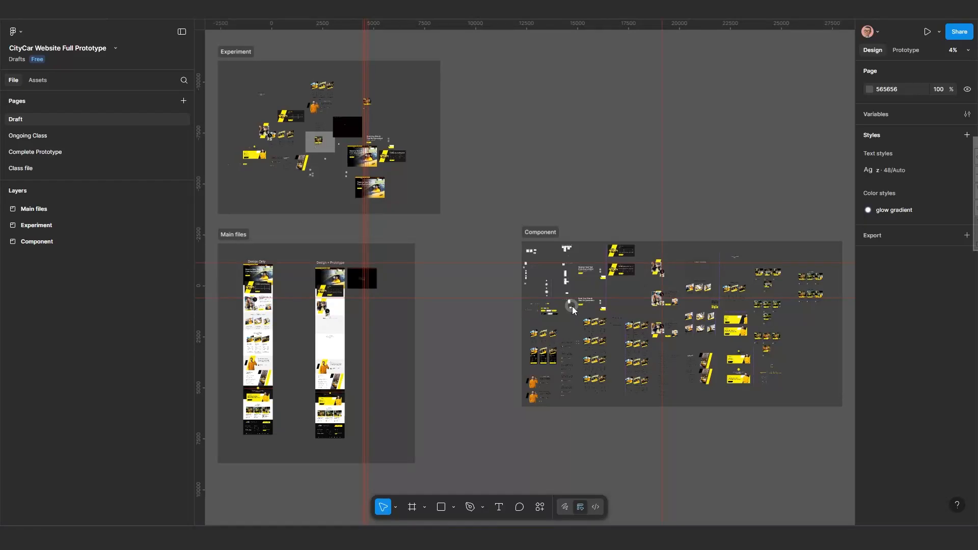
pyautogui.scroll(2, 726, 336)
pyautogui.scroll(5, 726, 338)
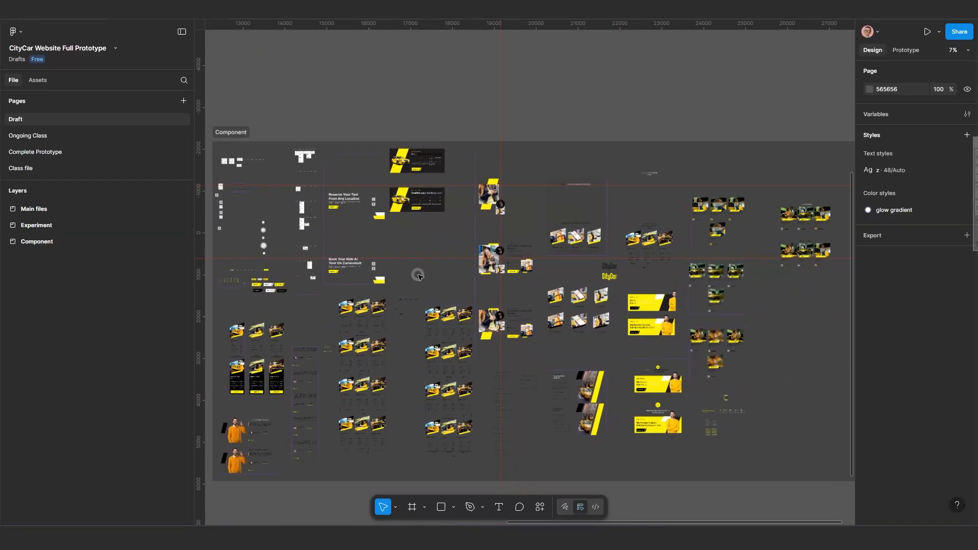
# Copy the 'Book Your Ride At Your On Convenient' heading text from the reference hero frame on the Draft page.
pyautogui.scroll(1, 321, 258)
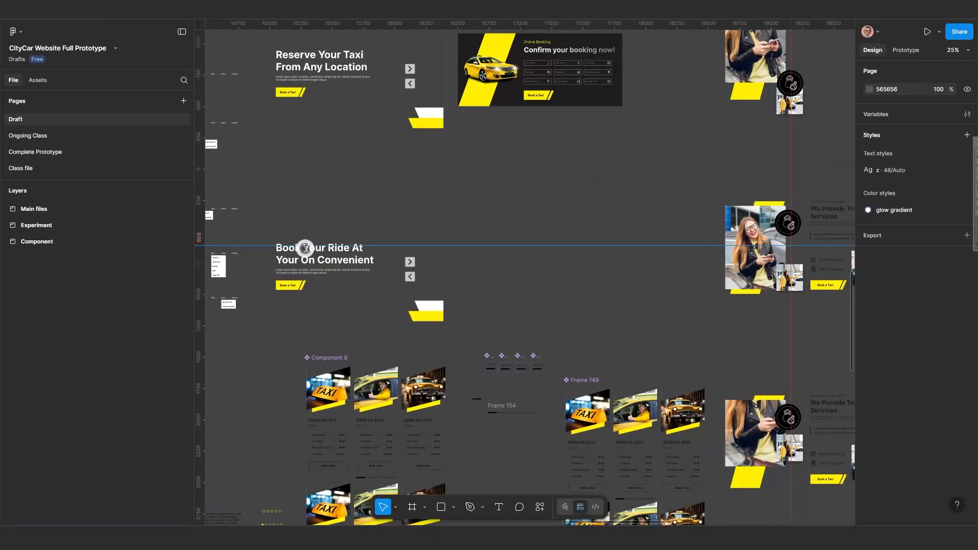
pyautogui.click(308, 256)
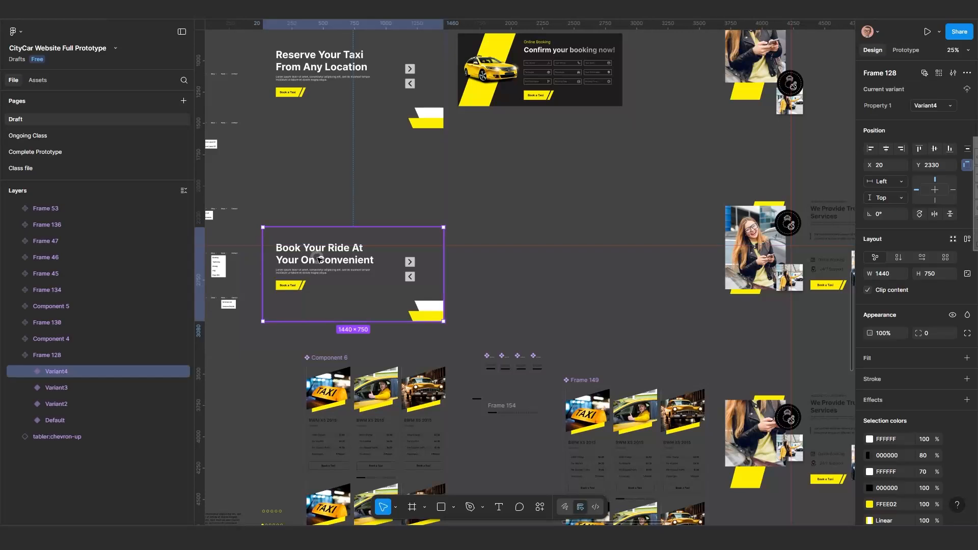
pyautogui.click(319, 259)
pyautogui.click(318, 259)
pyautogui.doubleClick(319, 262)
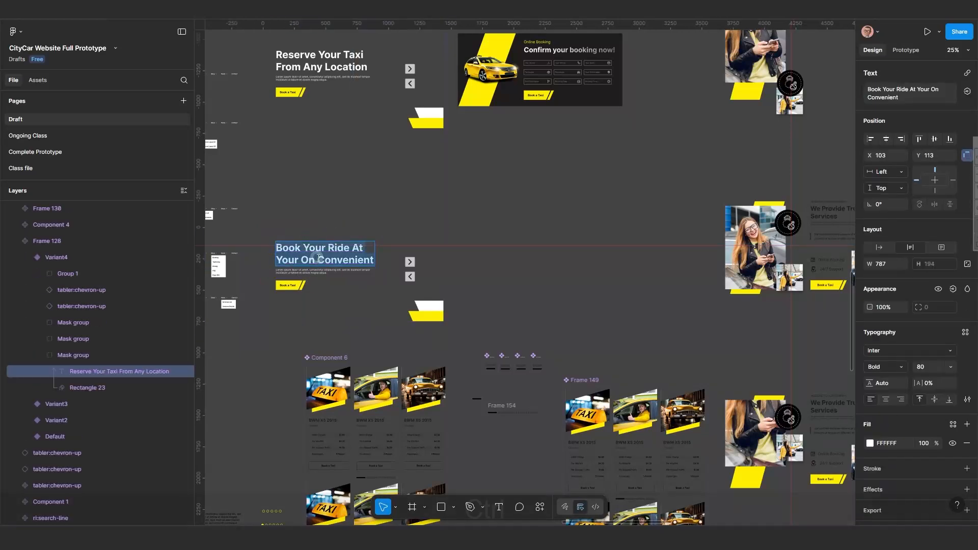
pyautogui.hotkey('ctrl', 'c')
pyautogui.hotkey('ctrl', 'c')
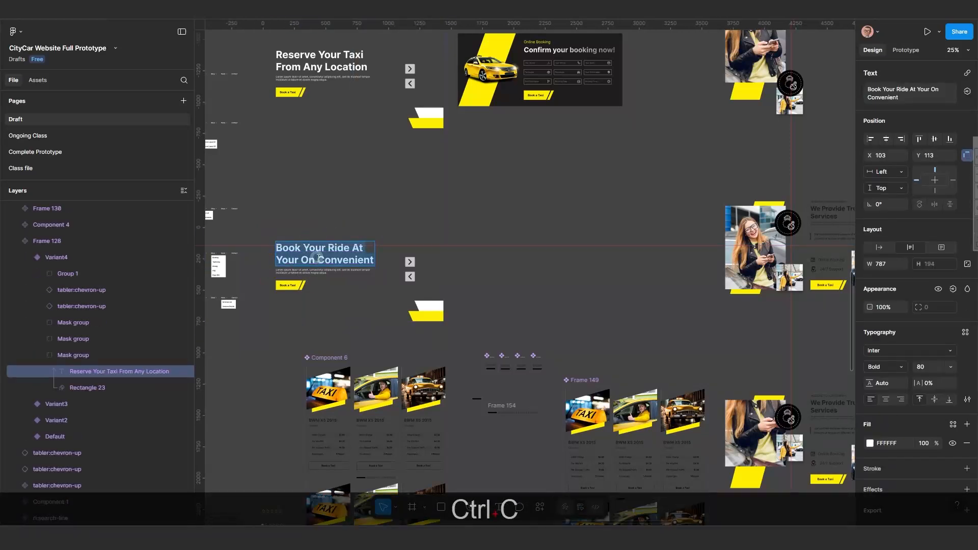
# Switch to the Ongoing Class page and delete the duplicated Frame 141.
pyautogui.click(29, 137)
pyautogui.click(42, 136)
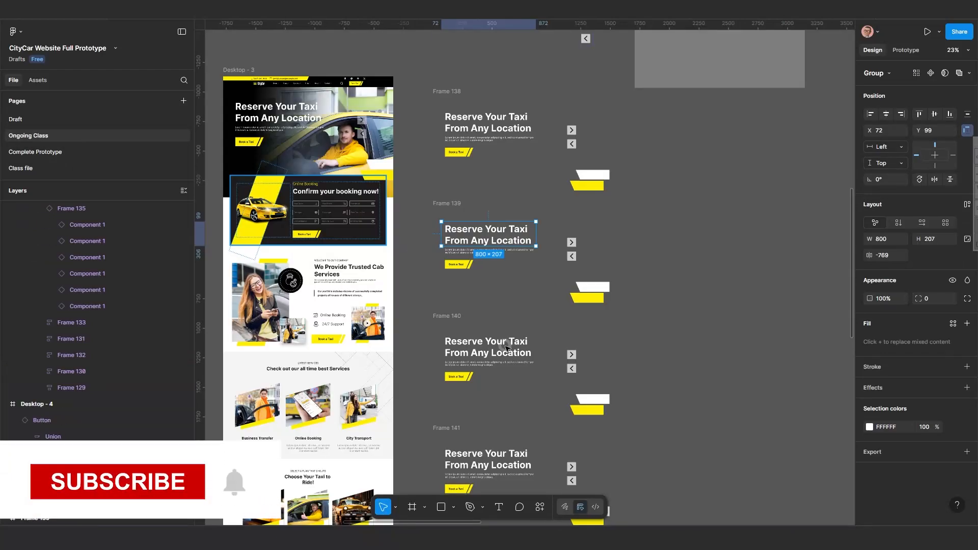
pyautogui.scroll(2, 502, 349)
pyautogui.moveTo(491, 343); pyautogui.dragTo(505, 259)
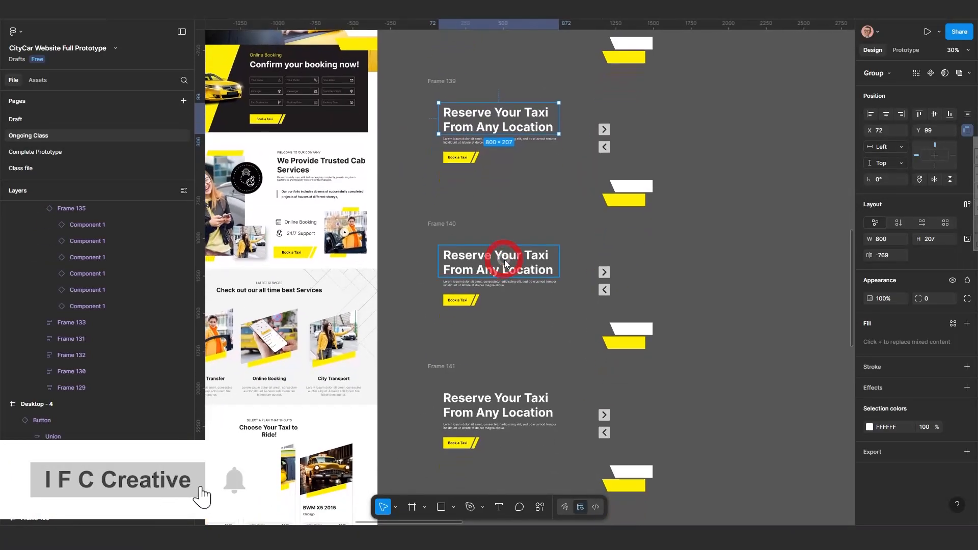
pyautogui.scroll(-1, 501, 284)
pyautogui.click(458, 360)
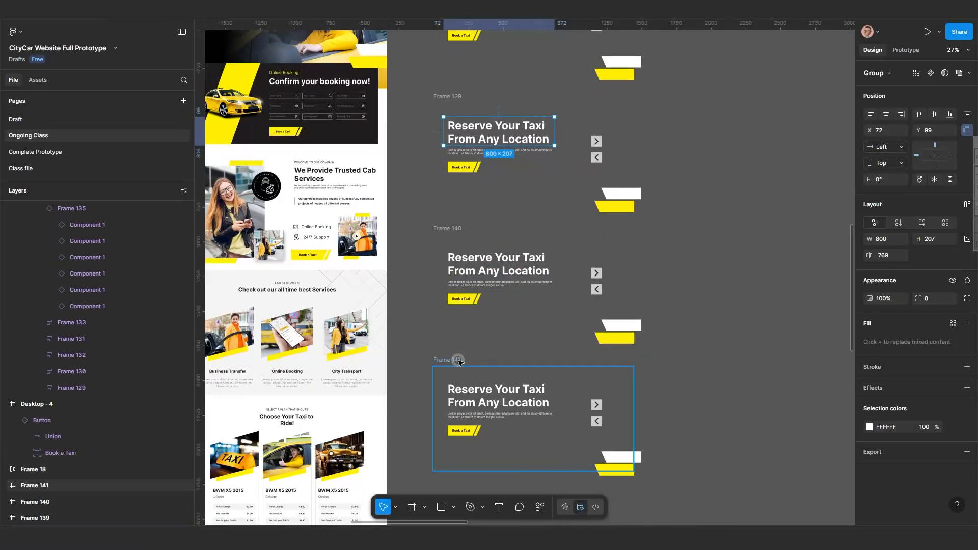
pyautogui.press('Delete')
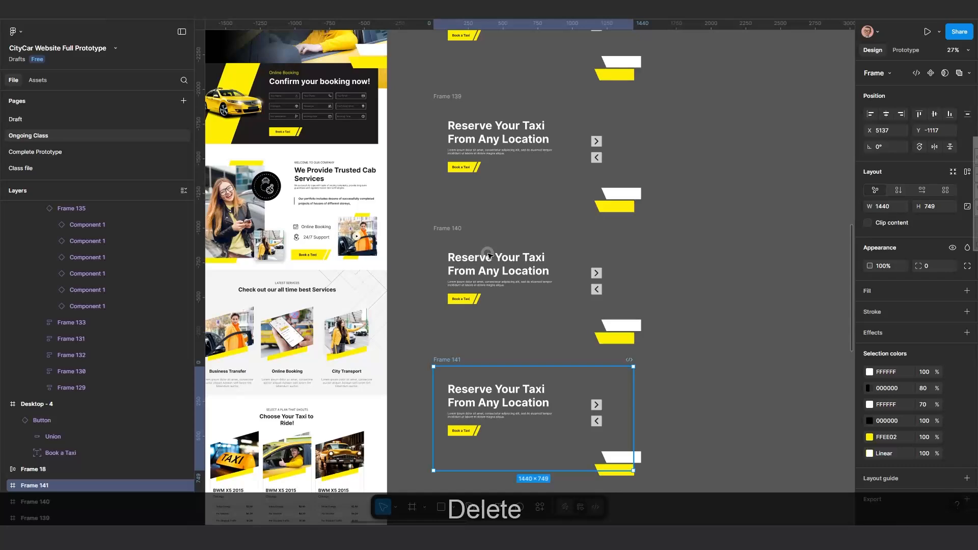
# Replace Frame 140's heading text with the copied 'Book Your Ride At Your On Convenient', pasting to match its style.
pyautogui.scroll(3, 484, 265)
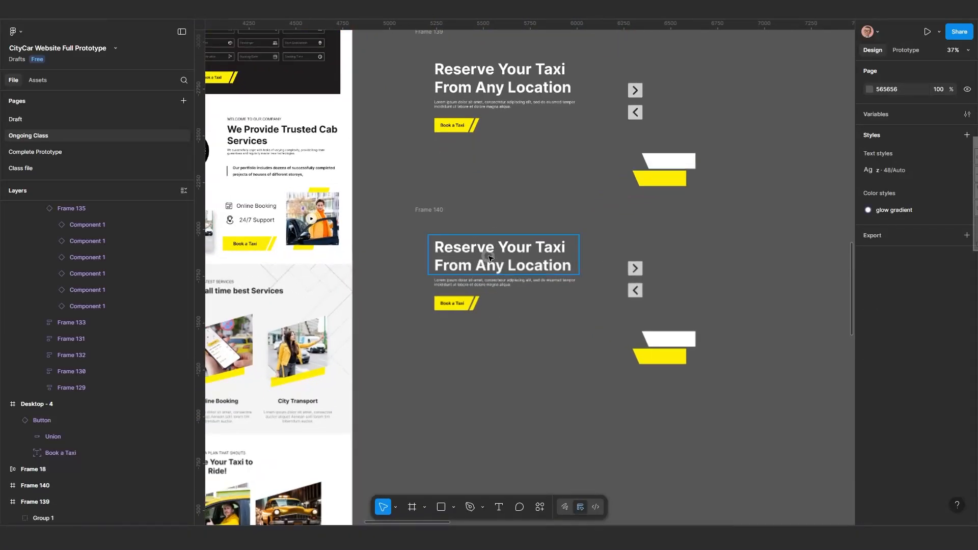
pyautogui.doubleClick(489, 257)
pyautogui.hotkey('ctrl', 'shift', 'r')
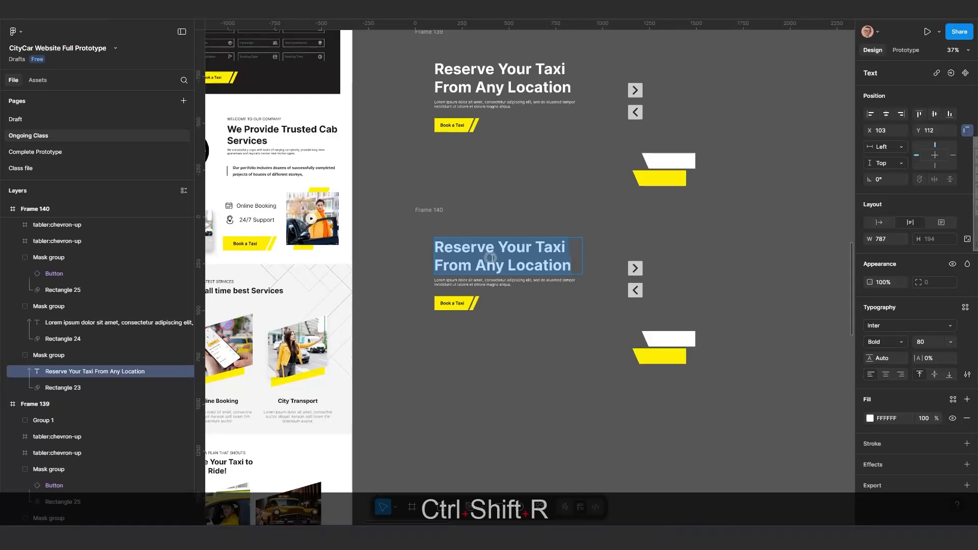
pyautogui.scroll(-2, 497, 280)
pyautogui.hotkey('ctrl', 'v')
pyautogui.scroll(3, 498, 280)
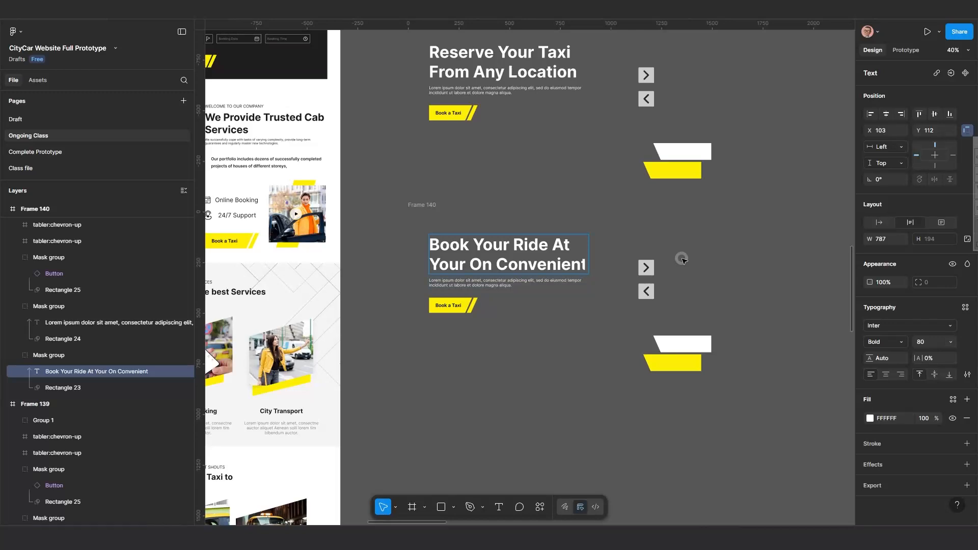
pyautogui.hotkey('ctrl', 'z')
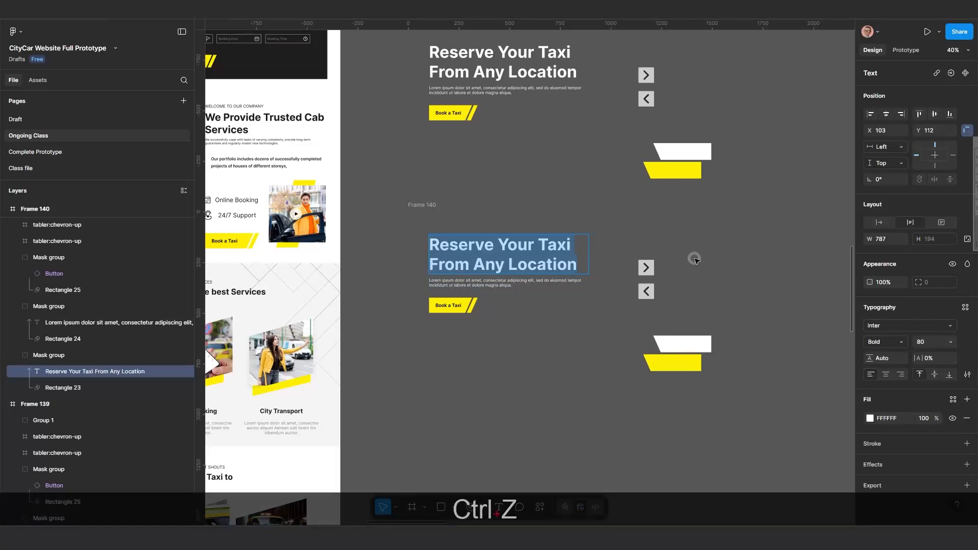
pyautogui.hotkey('ctrl', 'shift', 'v')
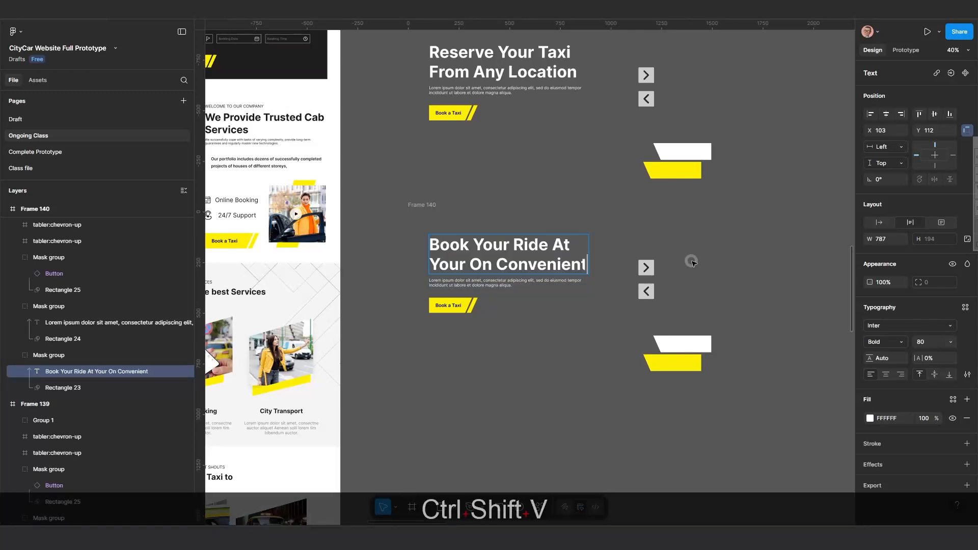
pyautogui.click(689, 265)
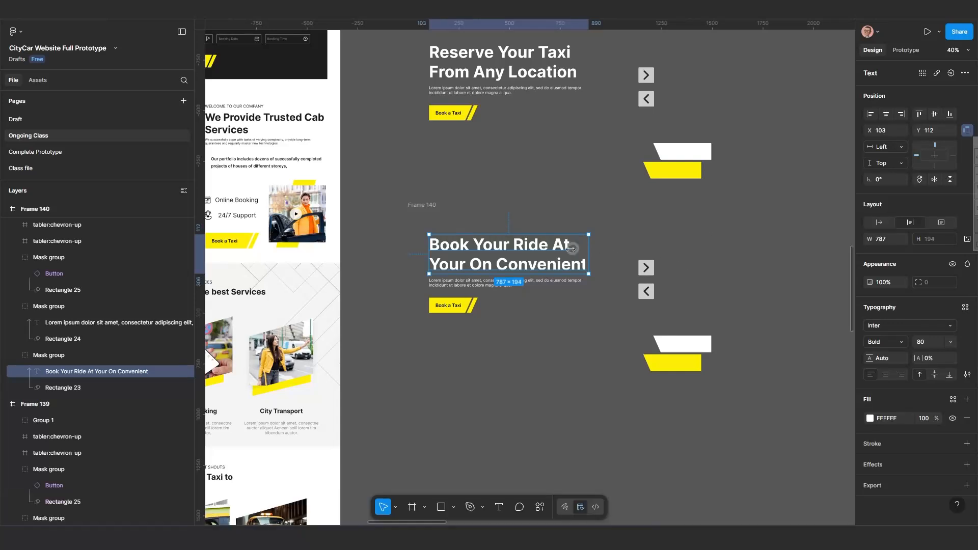
# Try to change the word 'On' to 'Own' in Frame 140's heading.
pyautogui.scroll(8, 580, 269)
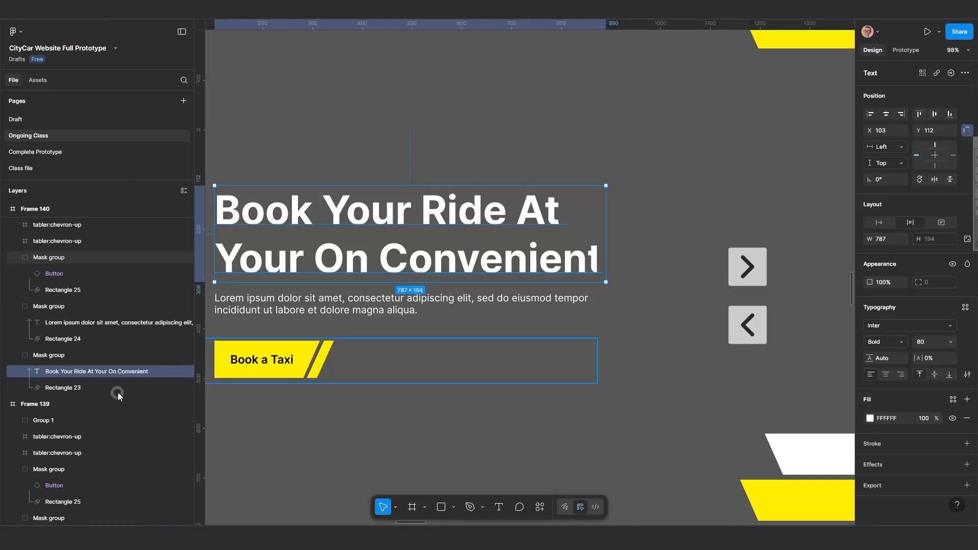
pyautogui.click(84, 387)
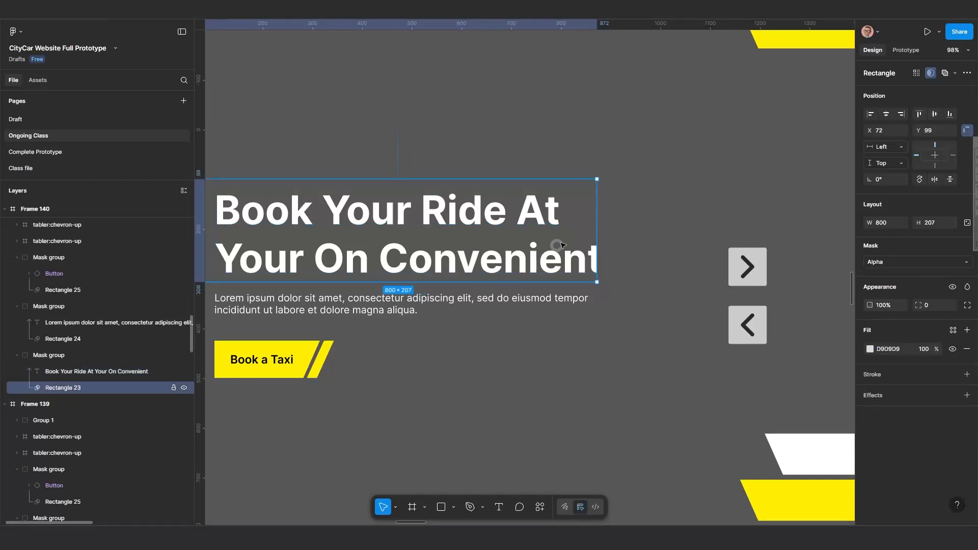
pyautogui.moveTo(611, 224); pyautogui.dragTo(617, 224)
pyautogui.click(343, 263)
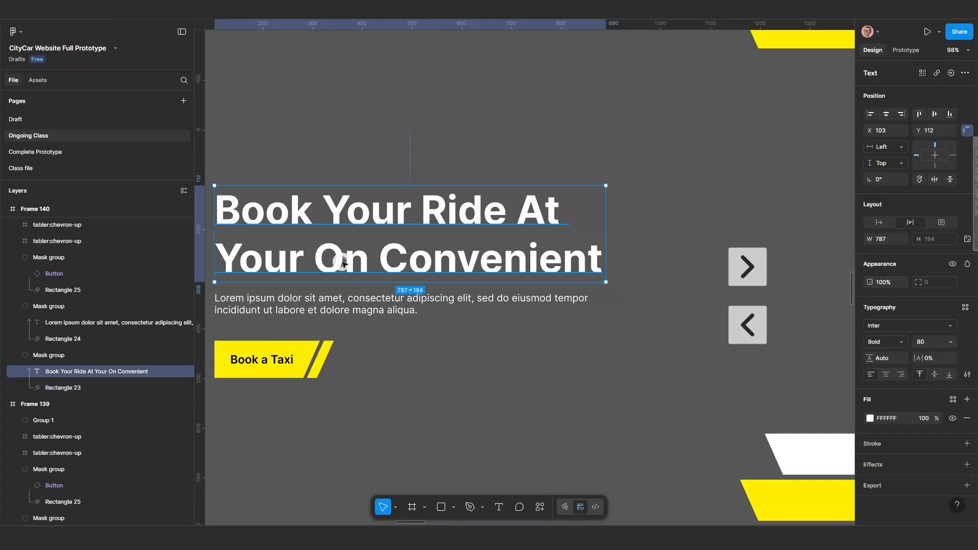
pyautogui.click(343, 263)
pyautogui.click(344, 262)
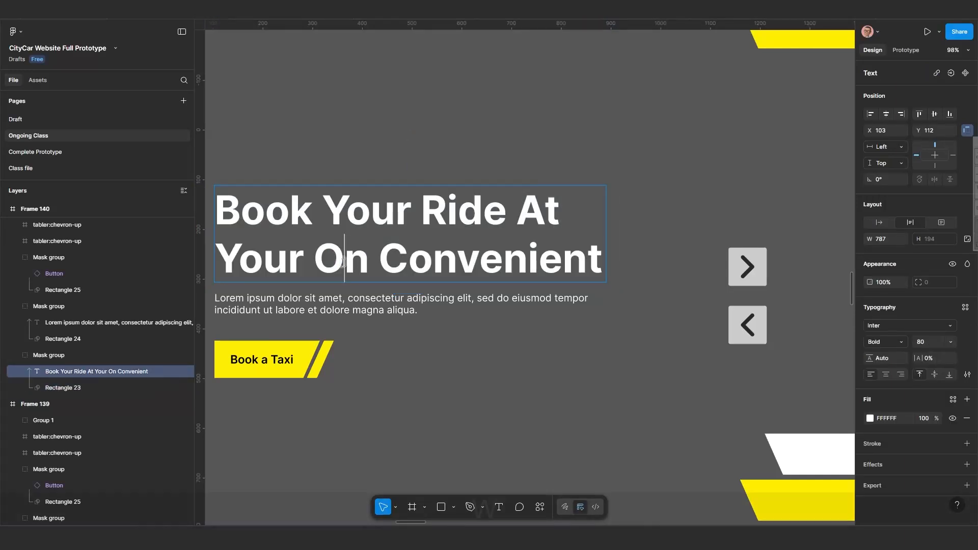
pyautogui.write('wn')
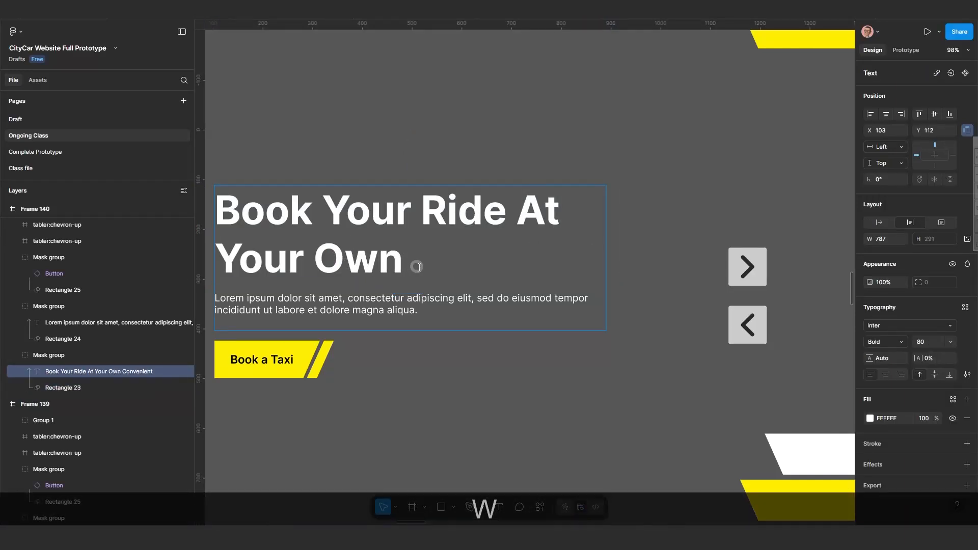
pyautogui.hotkey('ctrl', 'z')
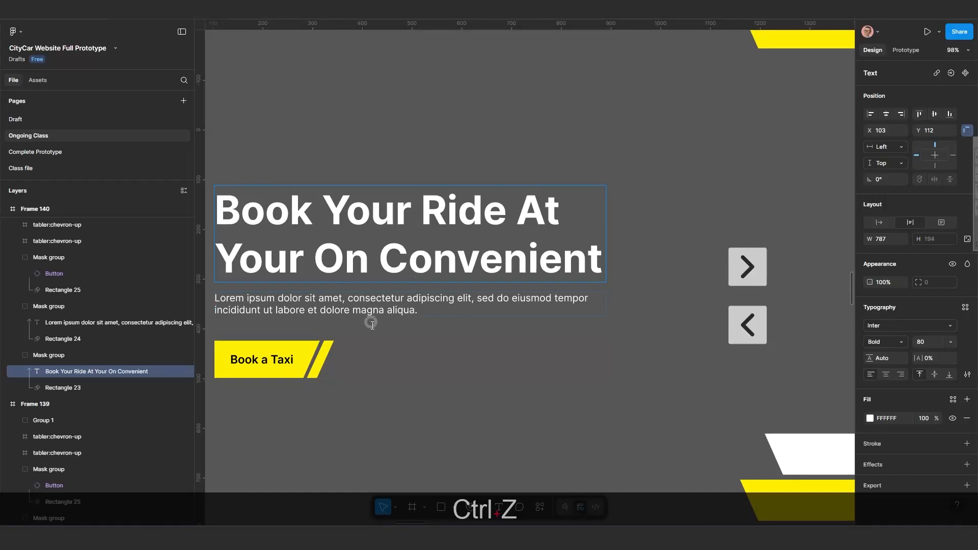
# Duplicate Frame 140 directly below it to create a new fourth slide frame.
pyautogui.click(435, 377)
pyautogui.scroll(-4, 439, 377)
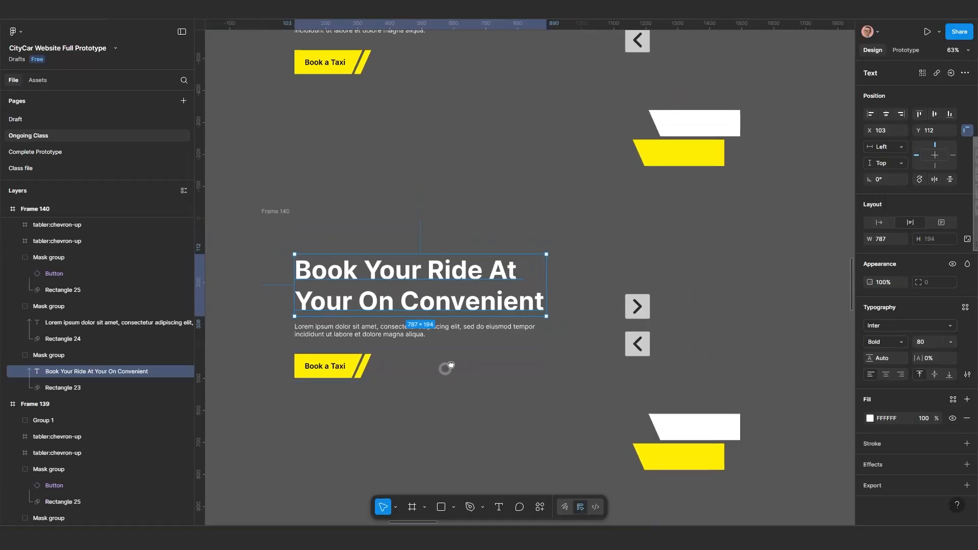
pyautogui.scroll(-2, 446, 367)
pyautogui.click(444, 367)
pyautogui.click(310, 243)
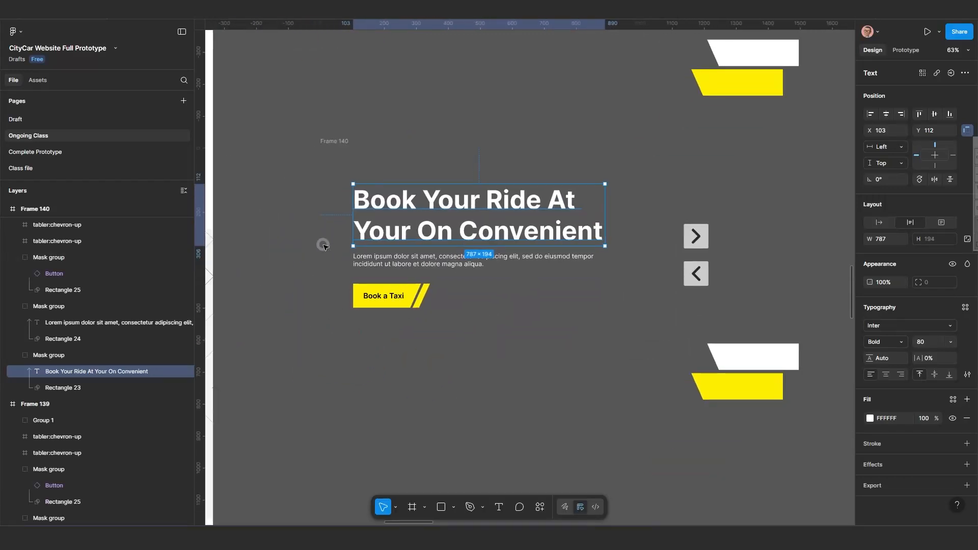
pyautogui.scroll(-1, 324, 244)
pyautogui.scroll(-2, 377, 275)
pyautogui.click(350, 168)
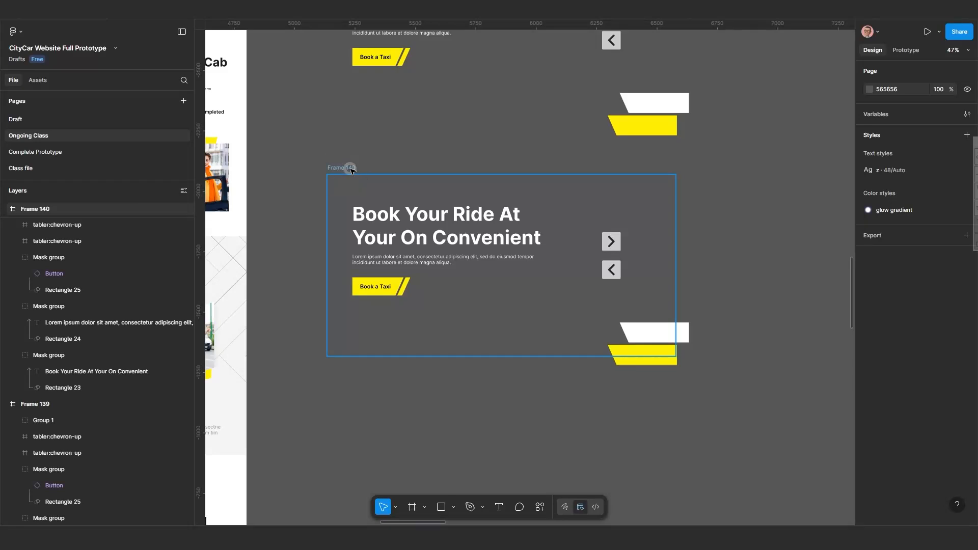
pyautogui.click(355, 183)
pyautogui.scroll(-1, 351, 178)
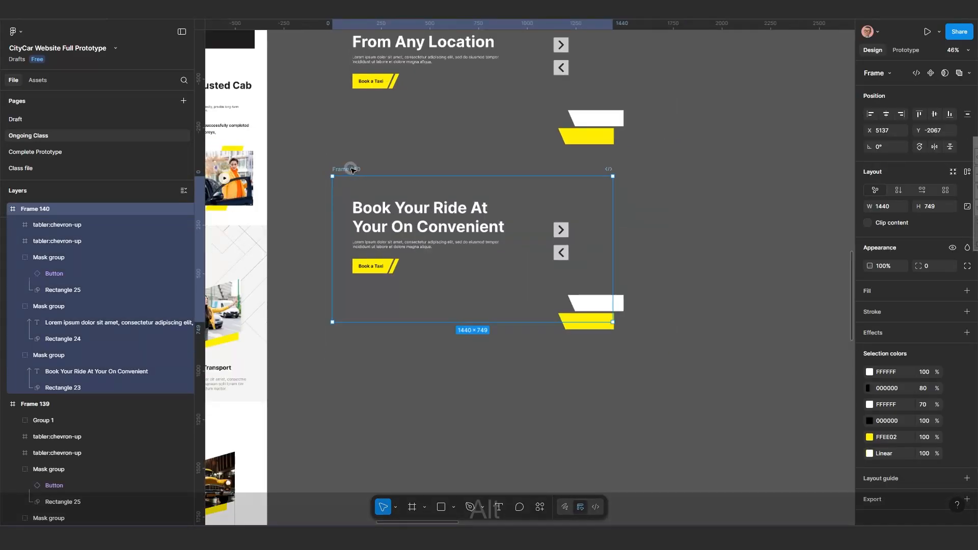
pyautogui.press('alt')
pyautogui.moveTo(380, 321); pyautogui.dragTo(392, 391)
# Review the stacked hero slide frames and the arrow components above them.
pyautogui.scroll(-3, 383, 351)
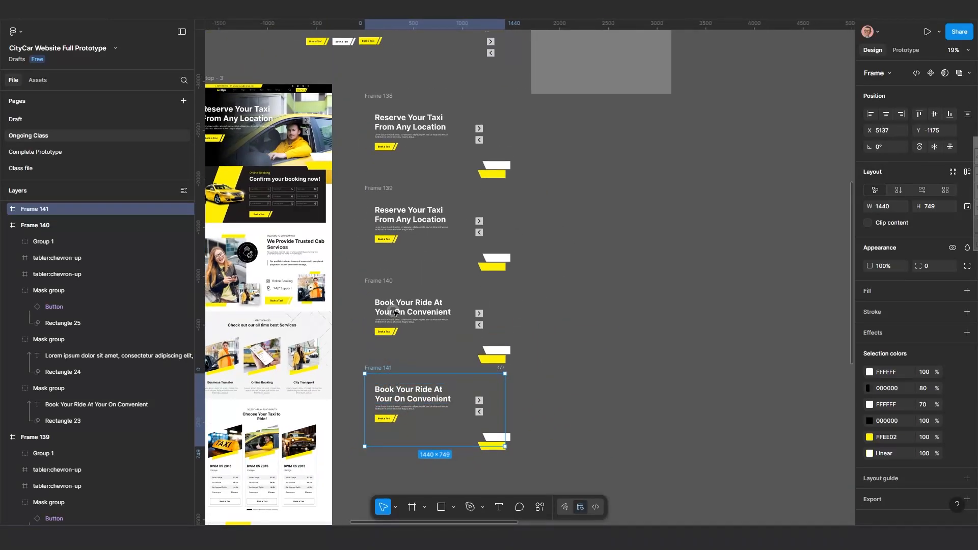
pyautogui.keyDown('ctrl'); pyautogui.scroll(2, 437, 137); pyautogui.keyUp('ctrl')
pyautogui.scroll(1, 432, 199)
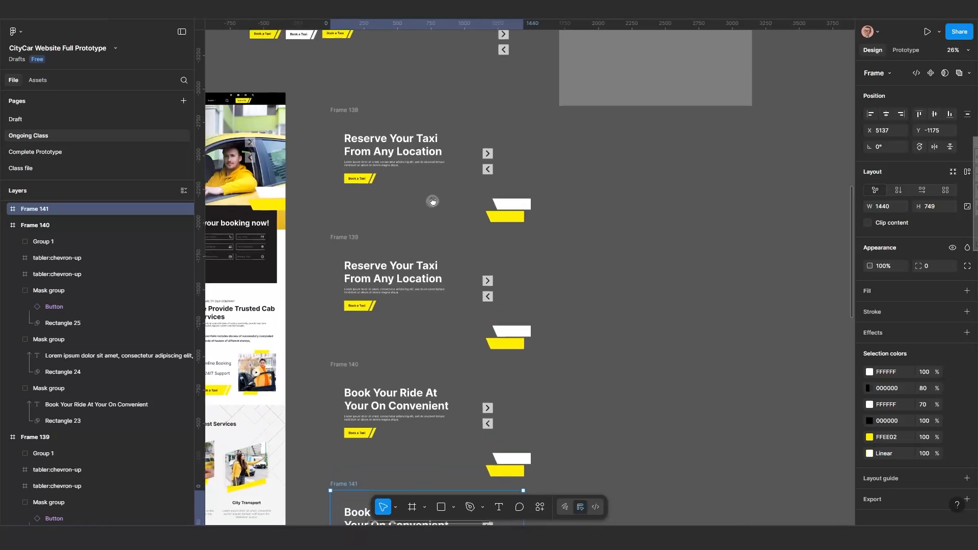
pyautogui.keyDown('ctrl'); pyautogui.scroll(1, 465, 217); pyautogui.keyUp('ctrl')
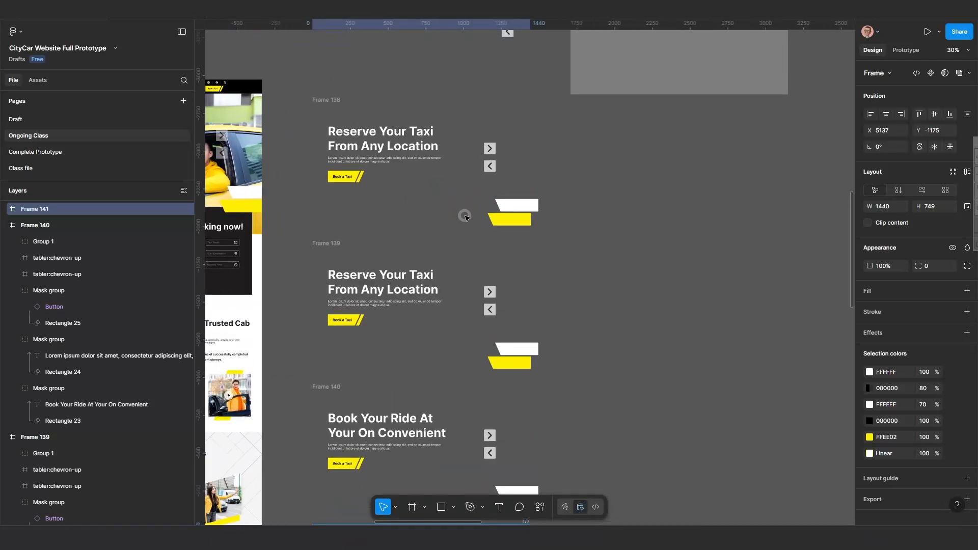
pyautogui.scroll(2, 441, 217)
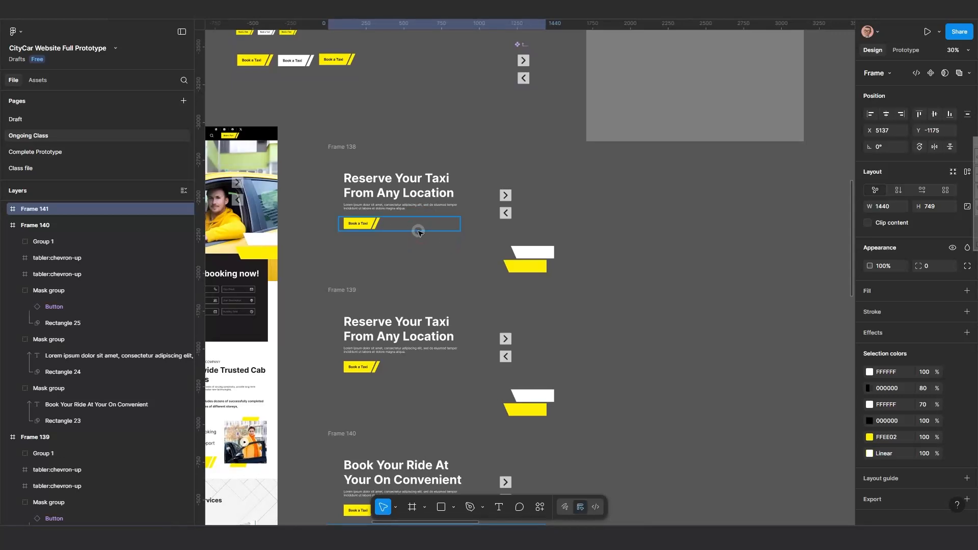
pyautogui.keyDown('ctrl'); pyautogui.scroll(2, 423, 225); pyautogui.keyUp('ctrl')
pyautogui.scroll(2, 423, 224)
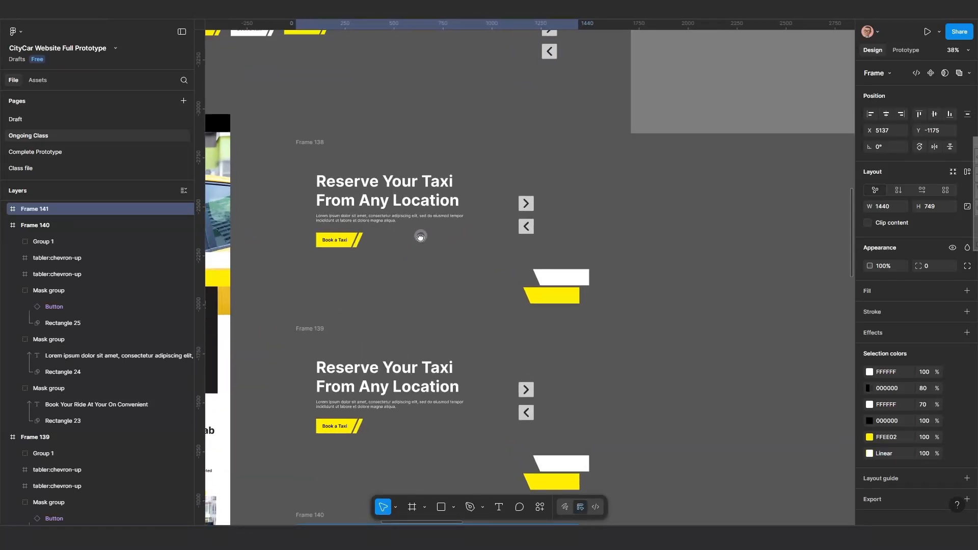
pyautogui.keyDown('ctrl'); pyautogui.scroll(1, 406, 245); pyautogui.keyUp('ctrl')
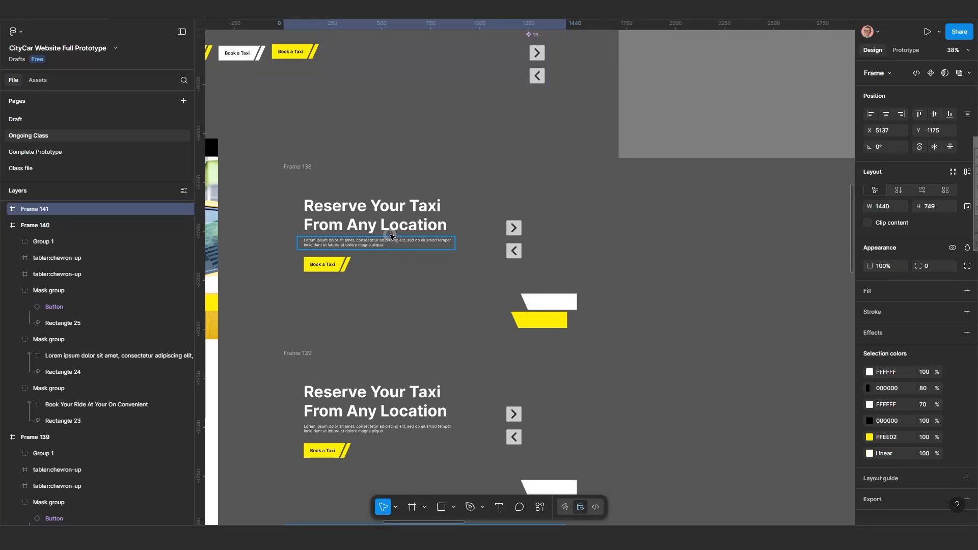
pyautogui.keyDown('ctrl'); pyautogui.scroll(-2, 405, 283); pyautogui.keyUp('ctrl')
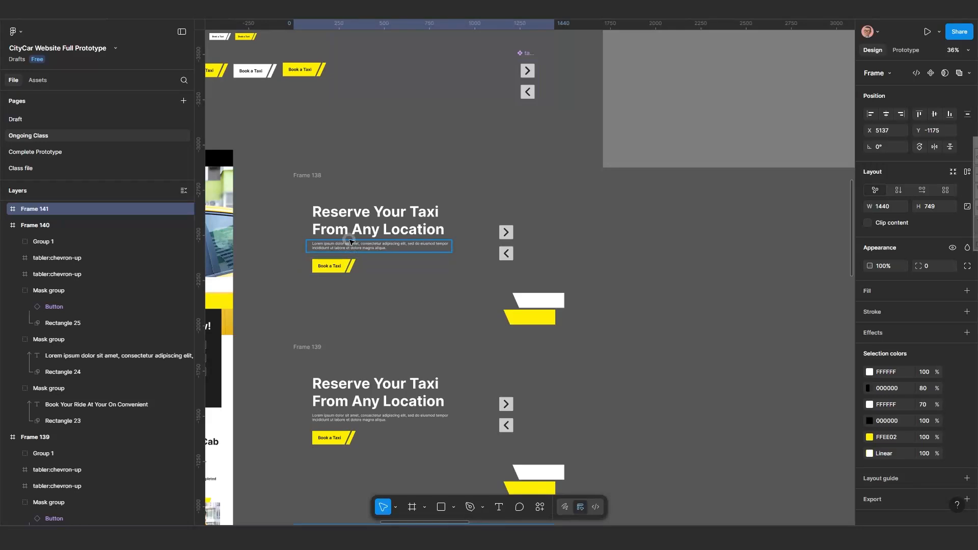
pyautogui.keyDown('ctrl'); pyautogui.scroll(3, 351, 242); pyautogui.keyUp('ctrl')
pyautogui.keyDown('ctrl'); pyautogui.scroll(-3, 447, 252); pyautogui.keyUp('ctrl')
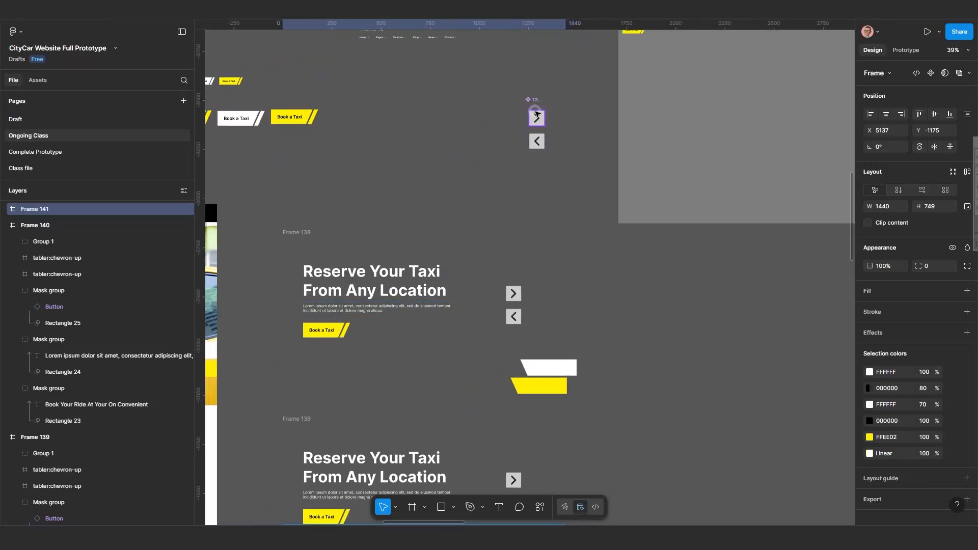
pyautogui.keyDown('ctrl'); pyautogui.scroll(5, 536, 114); pyautogui.keyUp('ctrl')
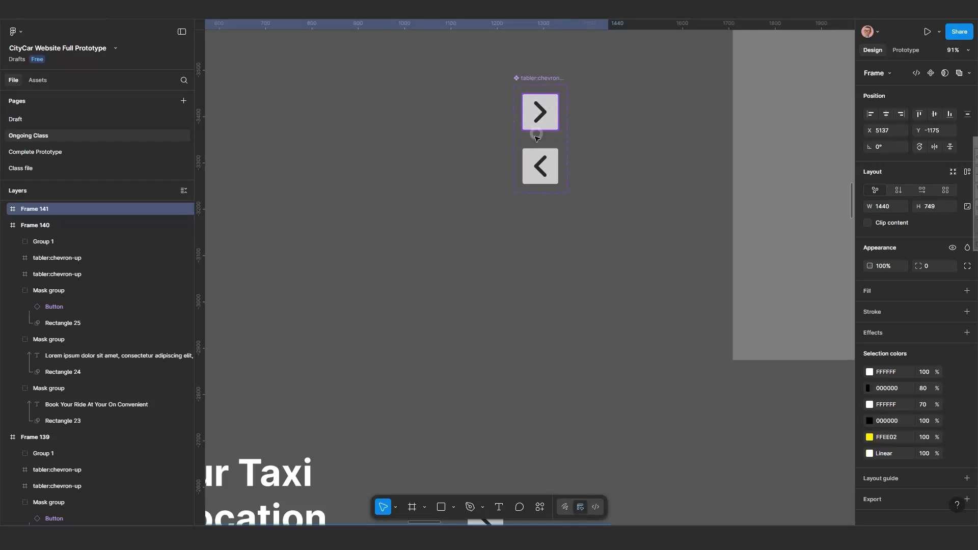
# Extend the chevron arrow component set downward to a height of about 532.
pyautogui.click(538, 116)
pyautogui.keyDown('ctrl'); pyautogui.scroll(-1, 536, 174); pyautogui.keyUp('ctrl')
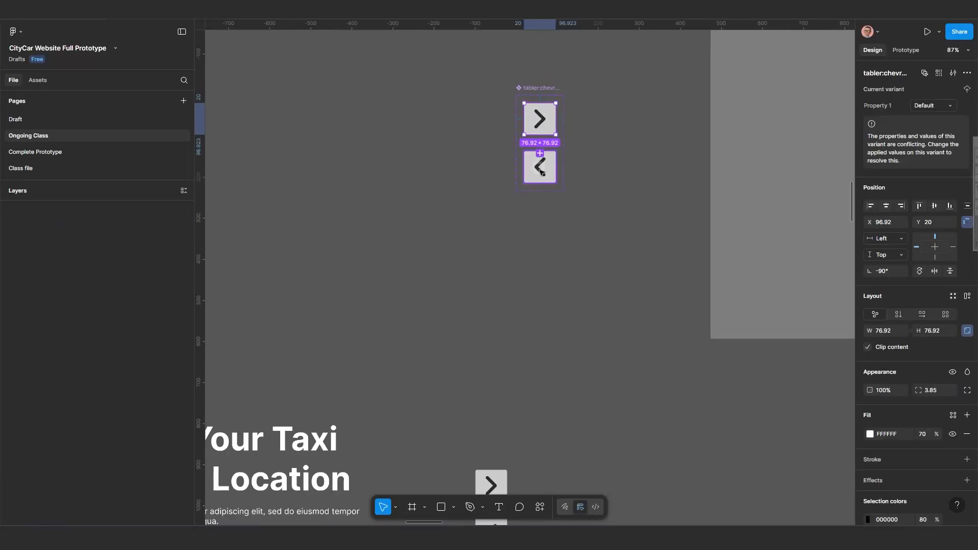
pyautogui.keyDown('ctrl'); pyautogui.scroll(-1, 540, 171); pyautogui.keyUp('ctrl')
pyautogui.scroll(2, 550, 148)
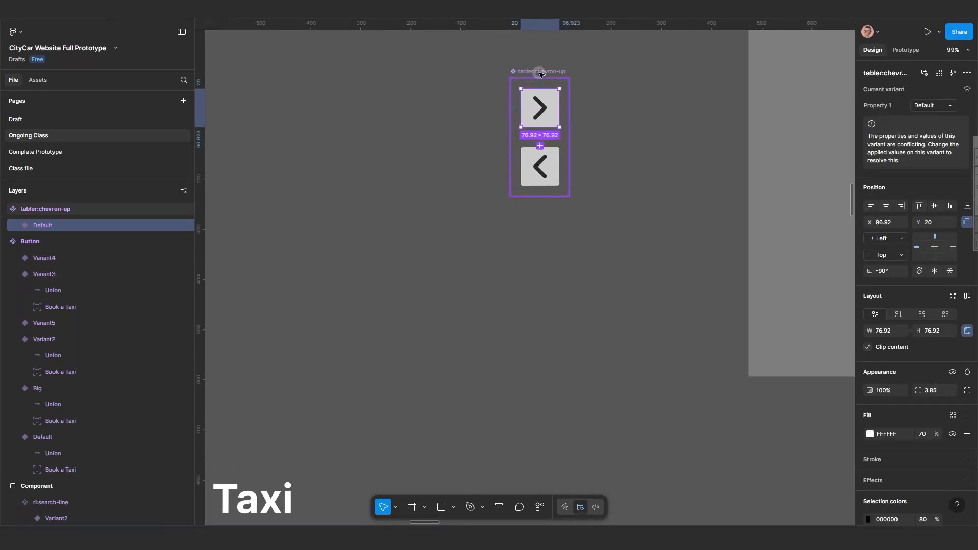
pyautogui.click(539, 71)
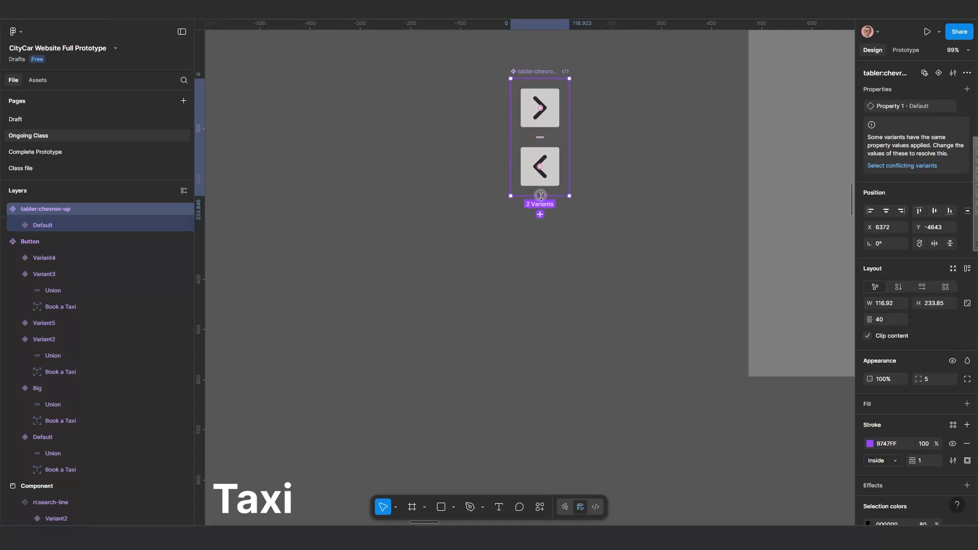
pyautogui.moveTo(535, 294); pyautogui.dragTo(530, 345)
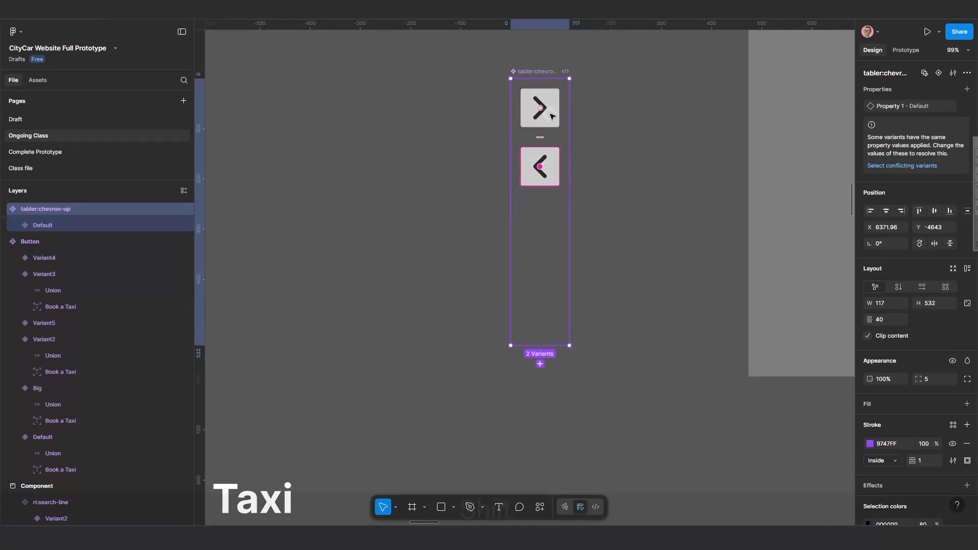
pyautogui.hotkey('shift', 'alt')
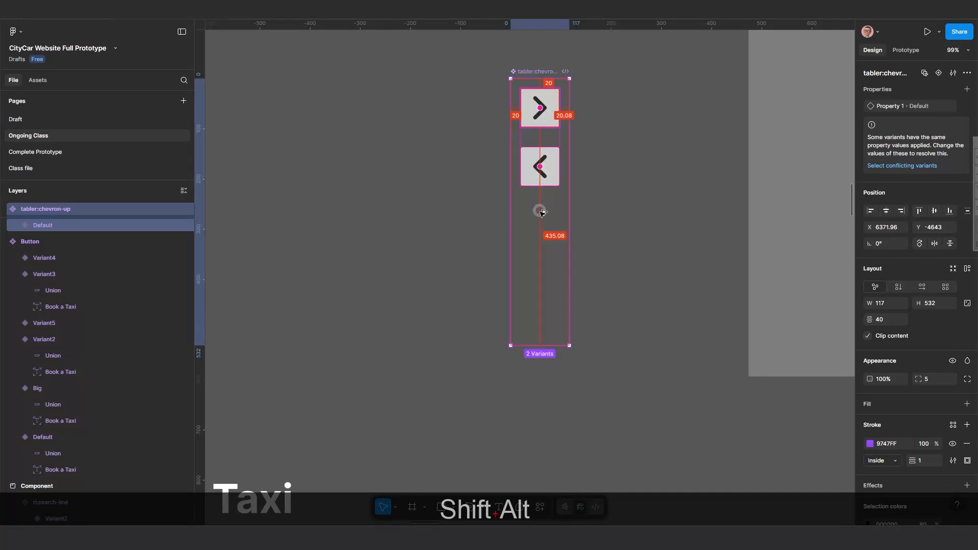
pyautogui.moveTo(540, 221); pyautogui.dragTo(543, 233)
pyautogui.scroll(2, 542, 232)
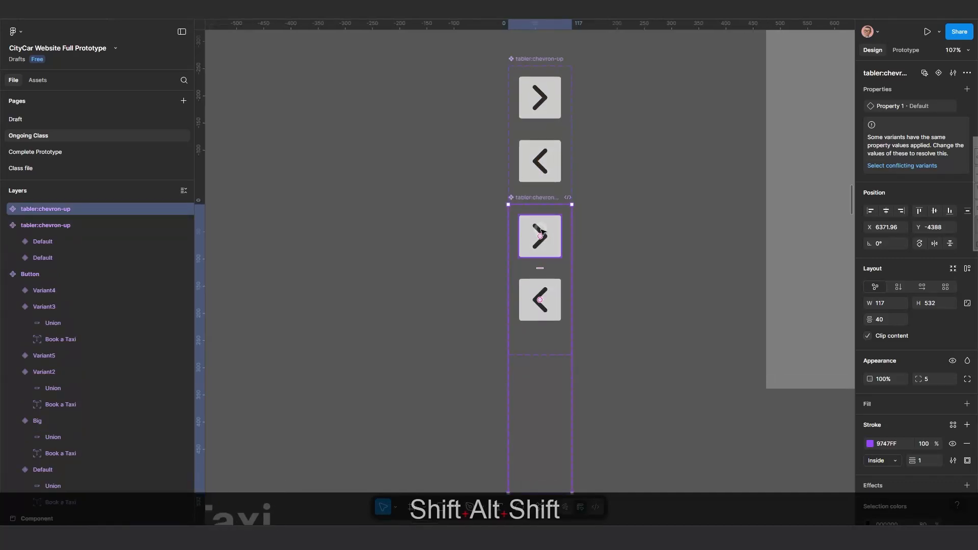
pyautogui.hotkey('ctrl', 'z')
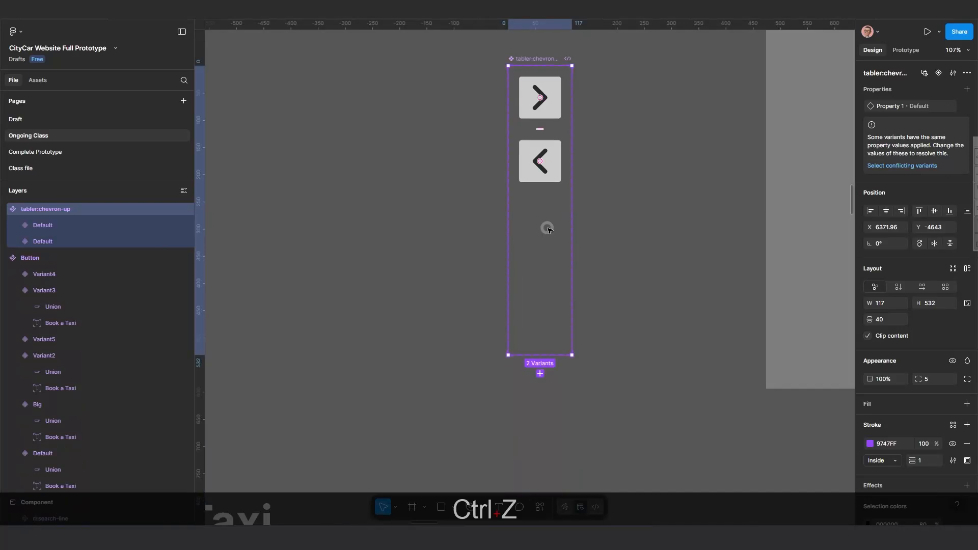
# Duplicate both arrow variants below the originals, then undo the duplication.
pyautogui.click(549, 95)
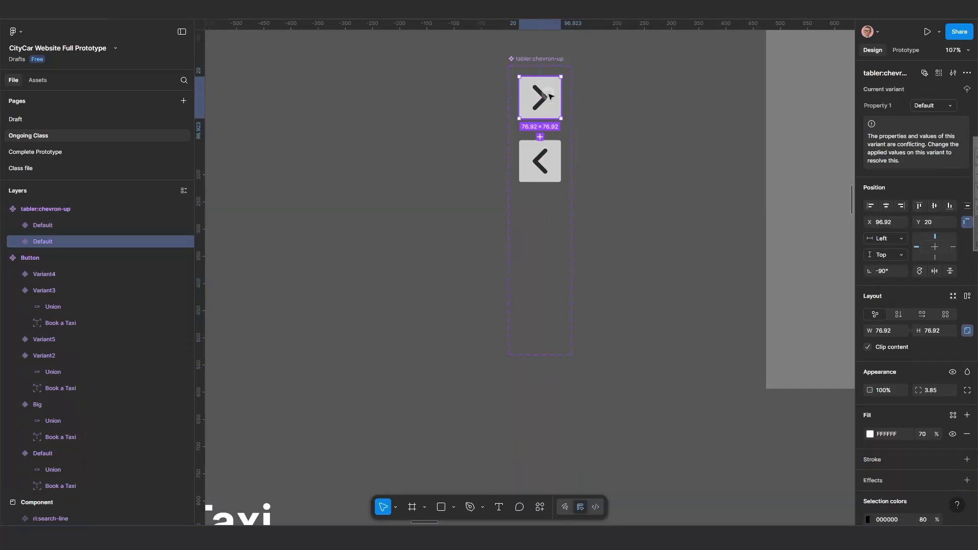
pyautogui.keyDown('shift'); pyautogui.click(550, 176); pyautogui.keyUp('shift')
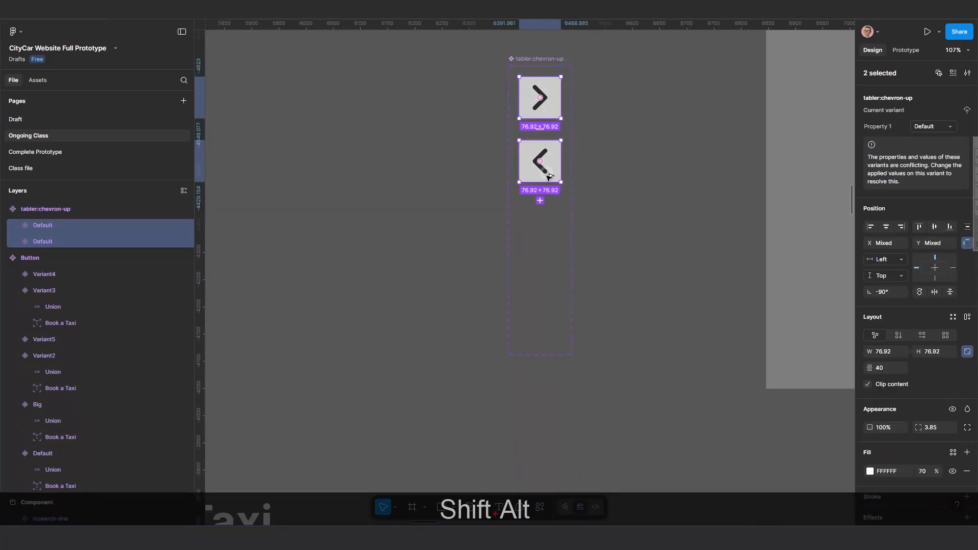
pyautogui.moveTo(527, 274); pyautogui.dragTo(557, 256)
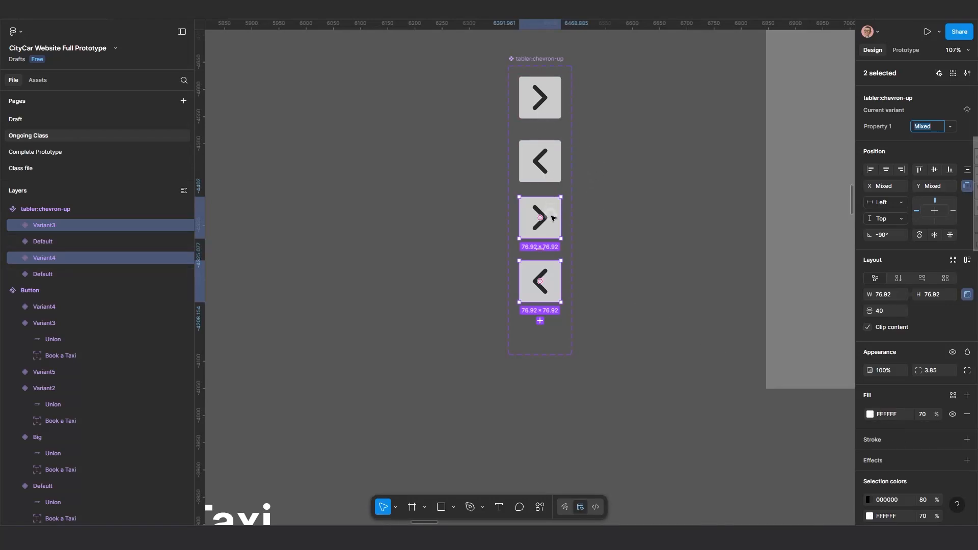
pyautogui.hotkey('ctrl', 'z')
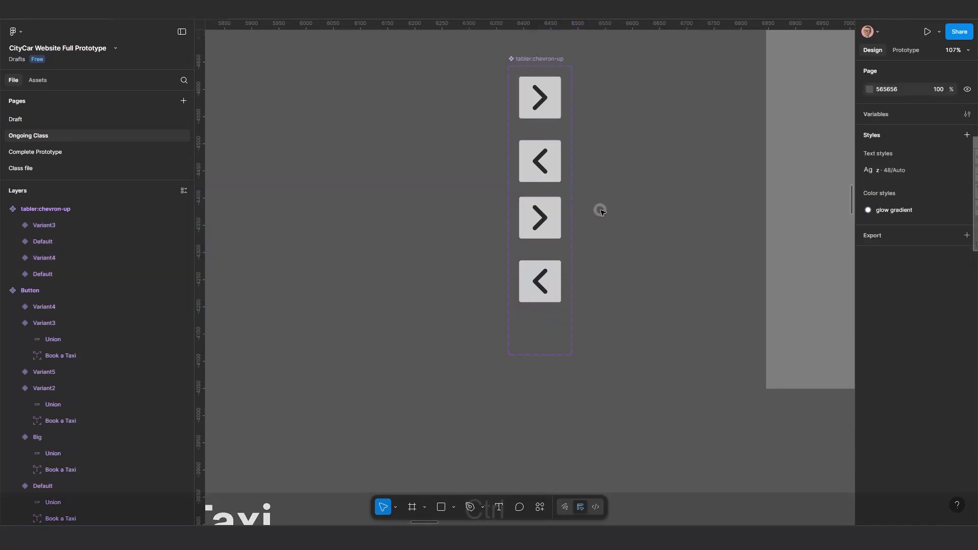
pyautogui.hotkey('ctrl', 'z')
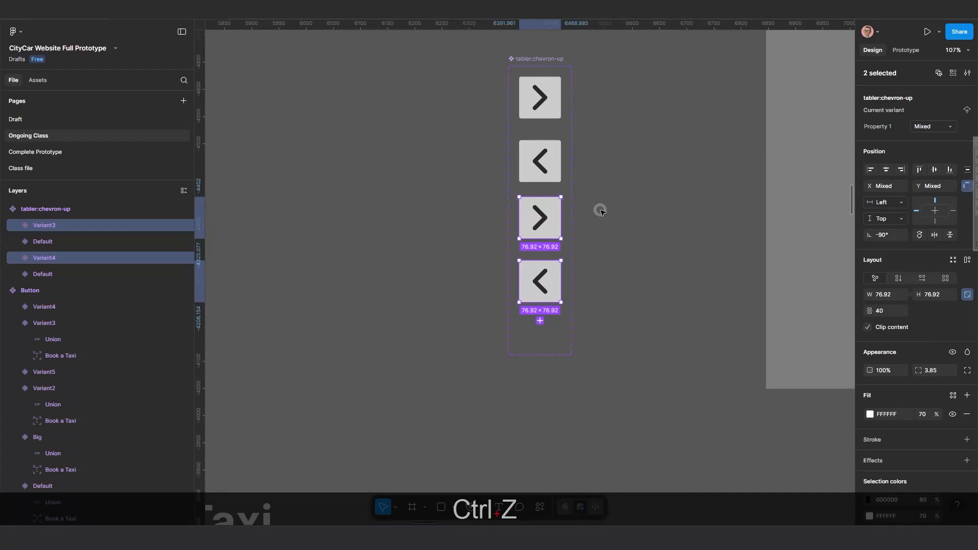
pyautogui.hotkey('ctrl', 'z')
pyautogui.hotkey('ctrl', 'z')
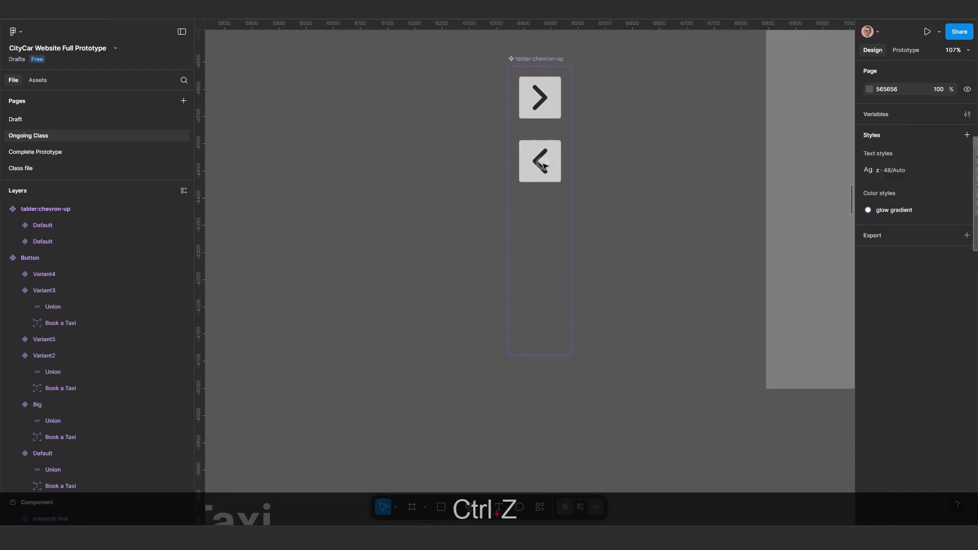
# Rearrange the arrow variants and duplicate each arrow within the component set.
pyautogui.click(544, 163)
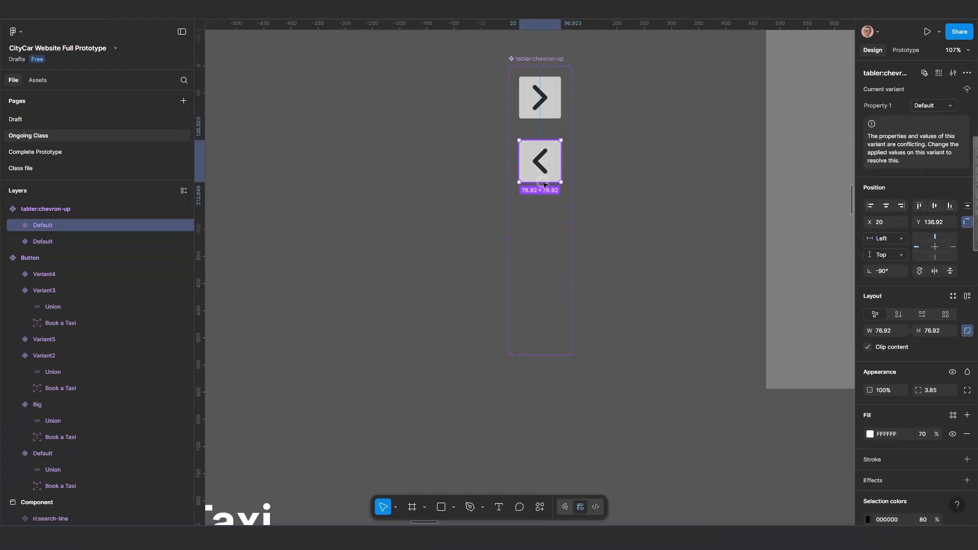
pyautogui.moveTo(544, 185); pyautogui.dragTo(545, 256)
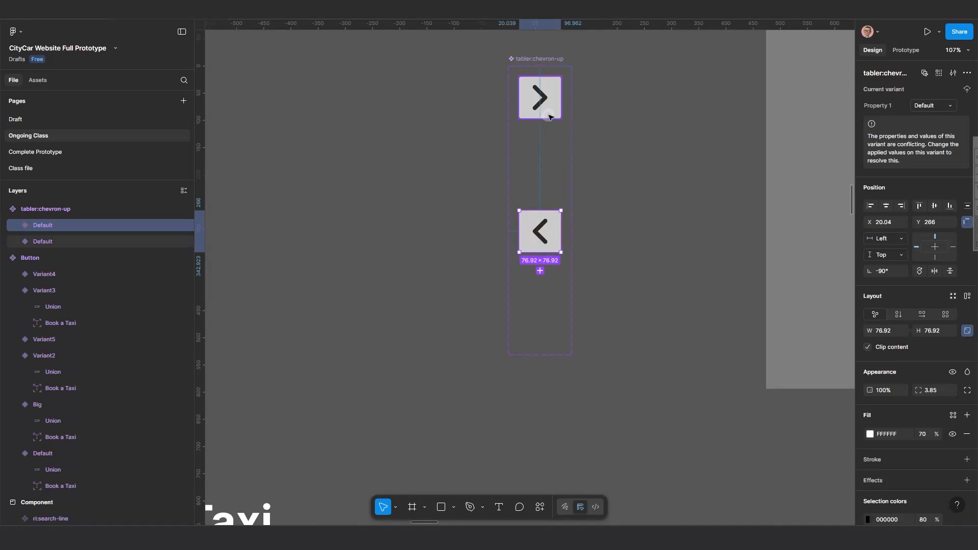
pyautogui.click(549, 117)
pyautogui.press('alt')
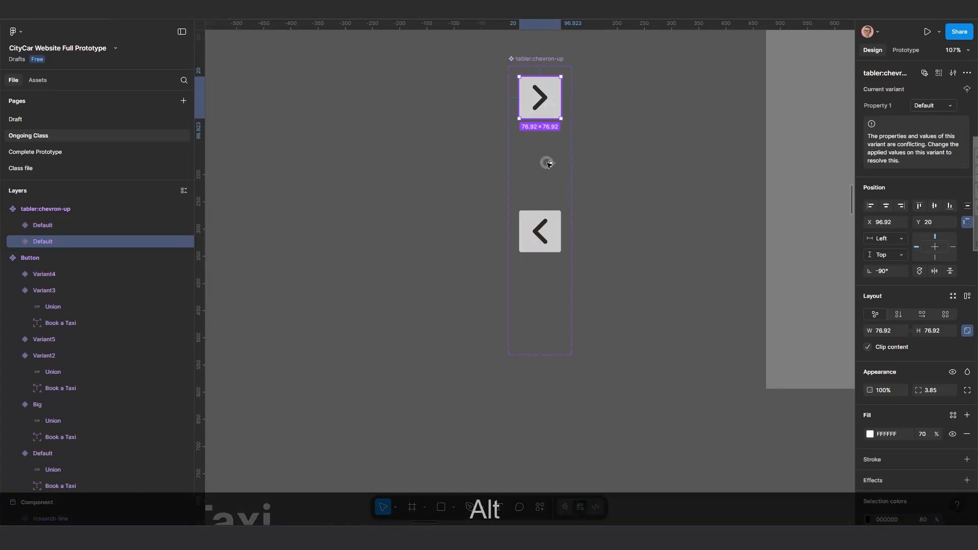
pyautogui.moveTo(548, 163); pyautogui.dragTo(552, 160)
pyautogui.press('shift')
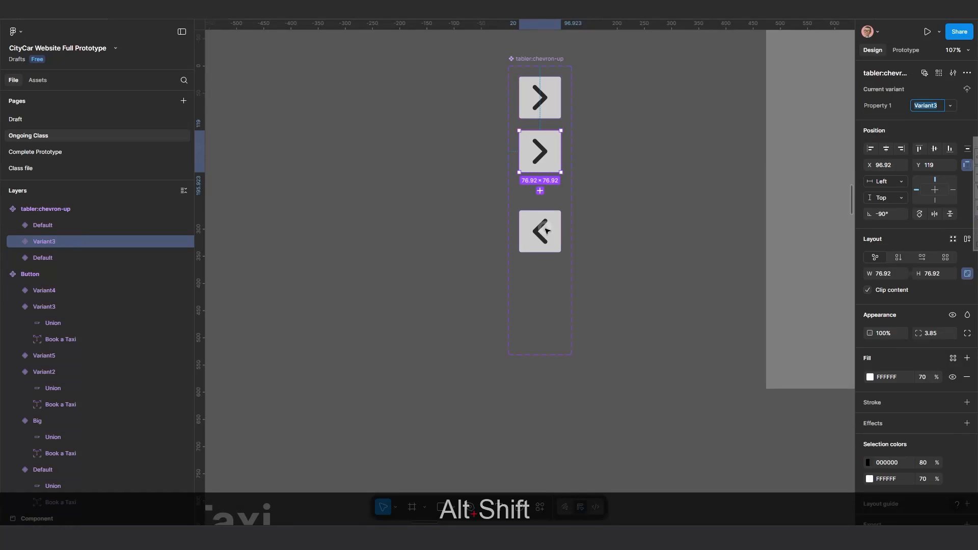
pyautogui.click(545, 234)
pyautogui.moveTo(546, 216); pyautogui.dragTo(545, 196)
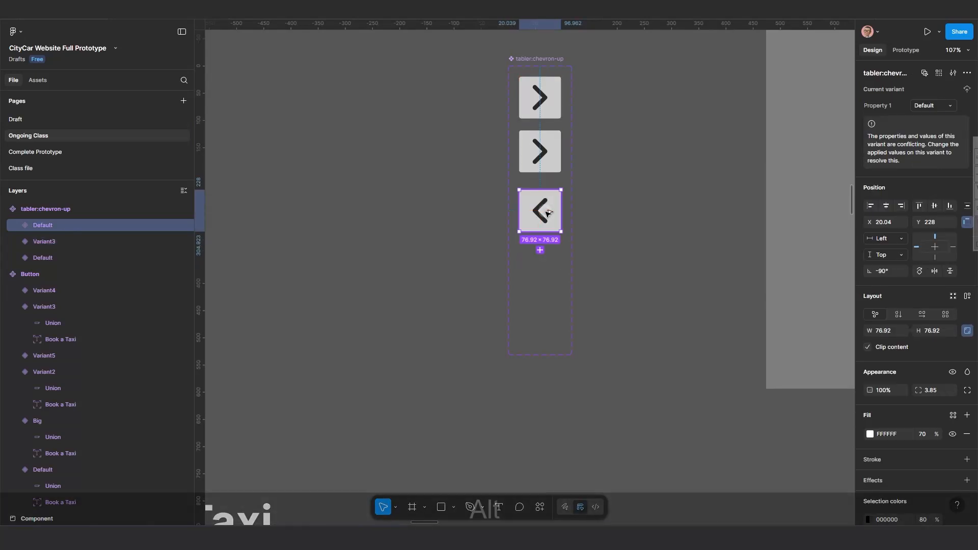
pyautogui.moveTo(546, 256); pyautogui.dragTo(567, 266)
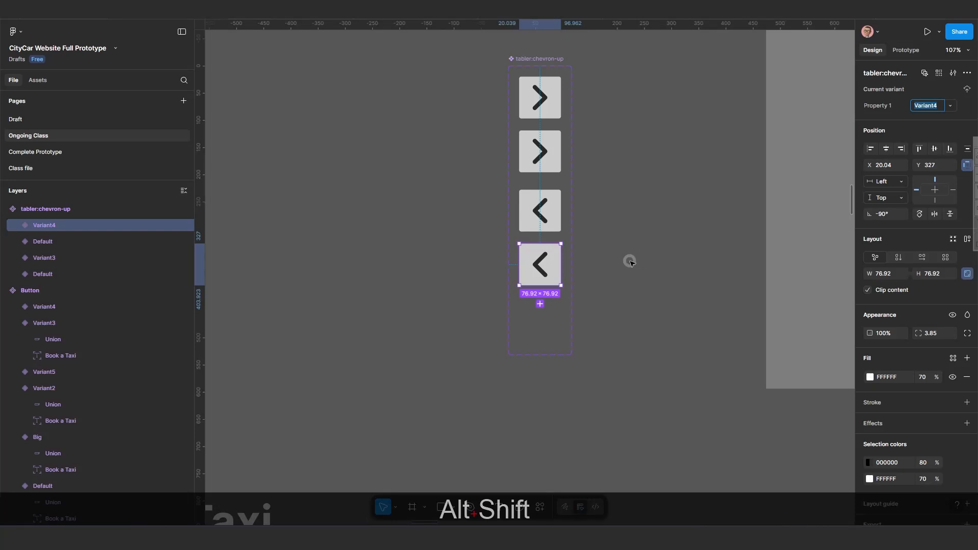
# Undo the arrow duplications and moves to return to the two original variants.
pyautogui.scroll(3, 630, 261)
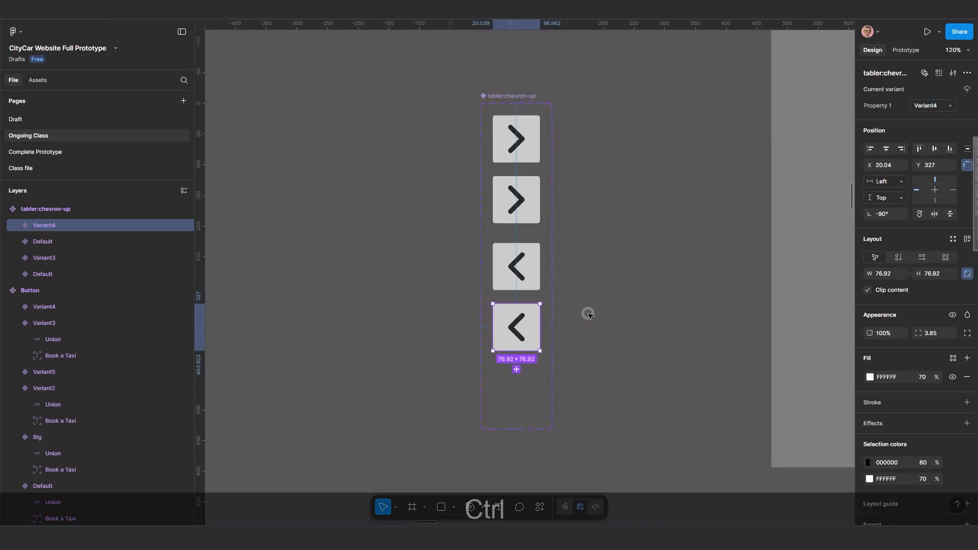
pyautogui.hotkey('ctrl', 'z')
pyautogui.hotkey('ctrl', 'z')
pyautogui.hotkey('ctrl', 'z')
pyautogui.hotkey('ctrl', 'z')
pyautogui.hotkey('ctrl', 'z')
pyautogui.hotkey('ctrl', 'z')
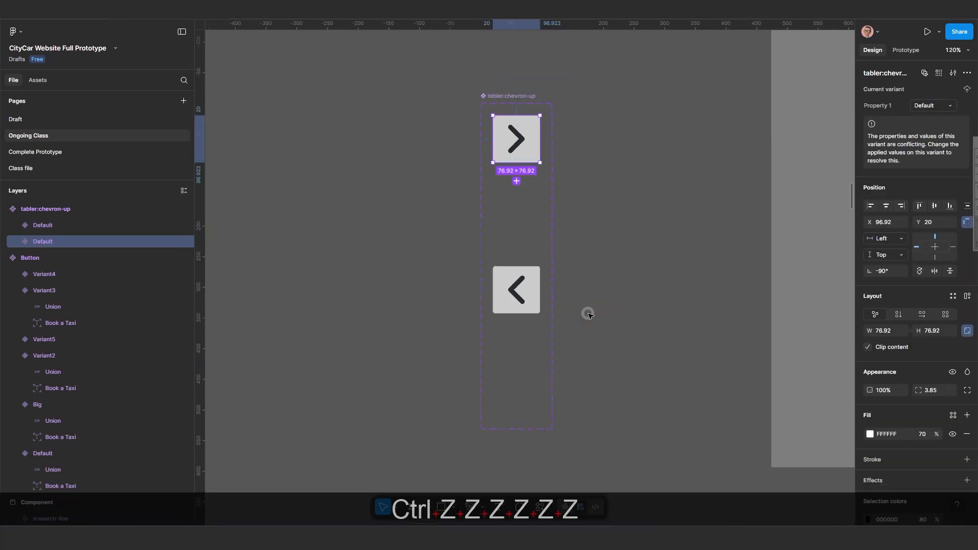
pyautogui.hotkey('ctrl', 'z')
pyautogui.hotkey('ctrl', 'z')
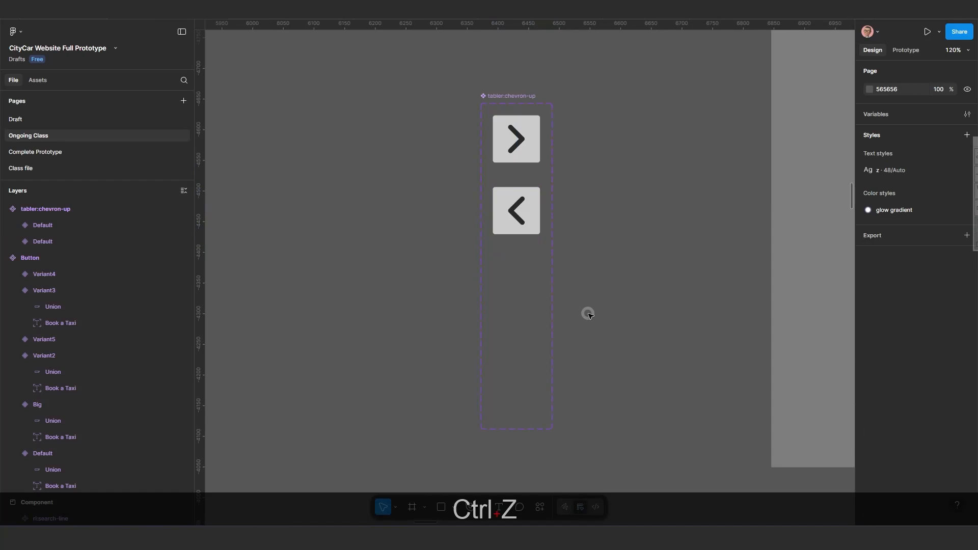
pyautogui.hotkey('ctrl', 'z')
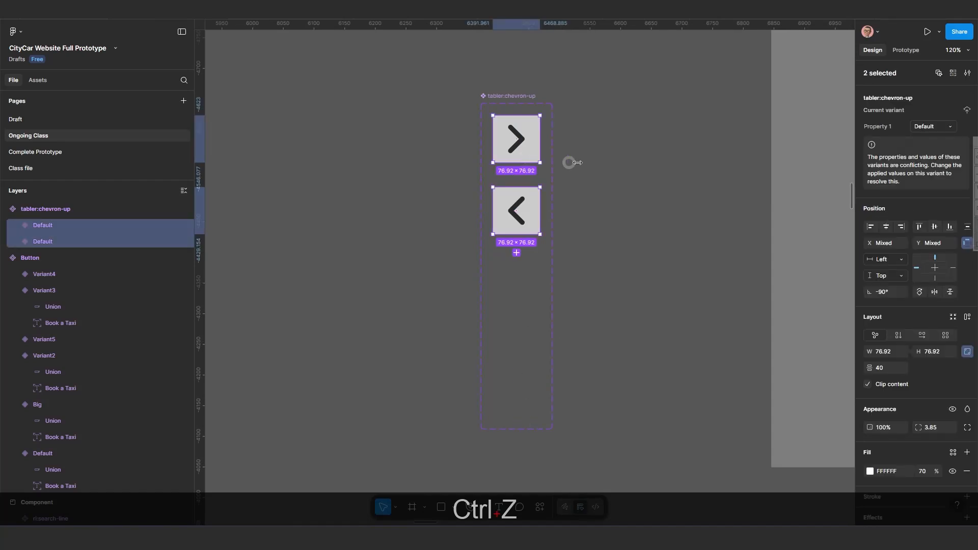
# Rename the right arrow variant's Property 1 value to 'Arrpw Rigth'.
pyautogui.click(522, 142)
pyautogui.click(523, 144)
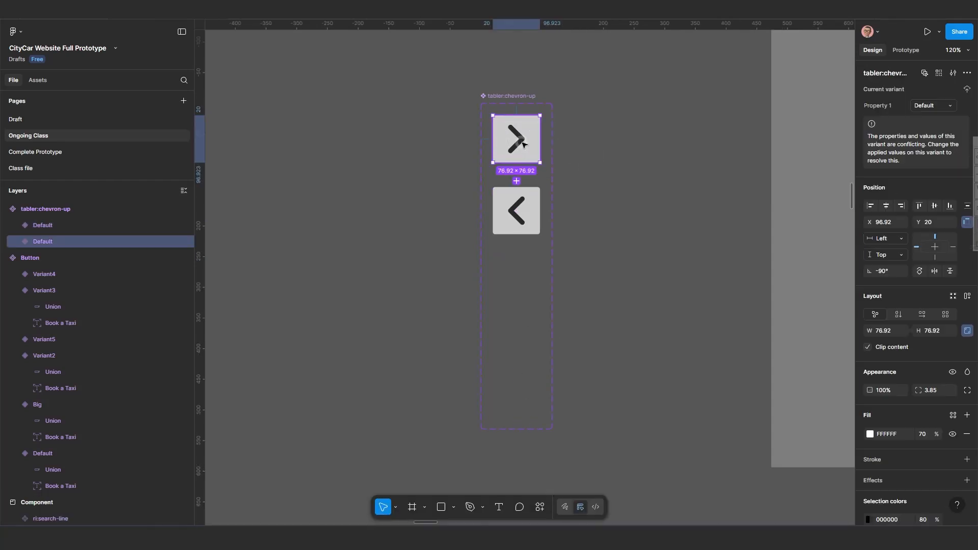
pyautogui.click(926, 106)
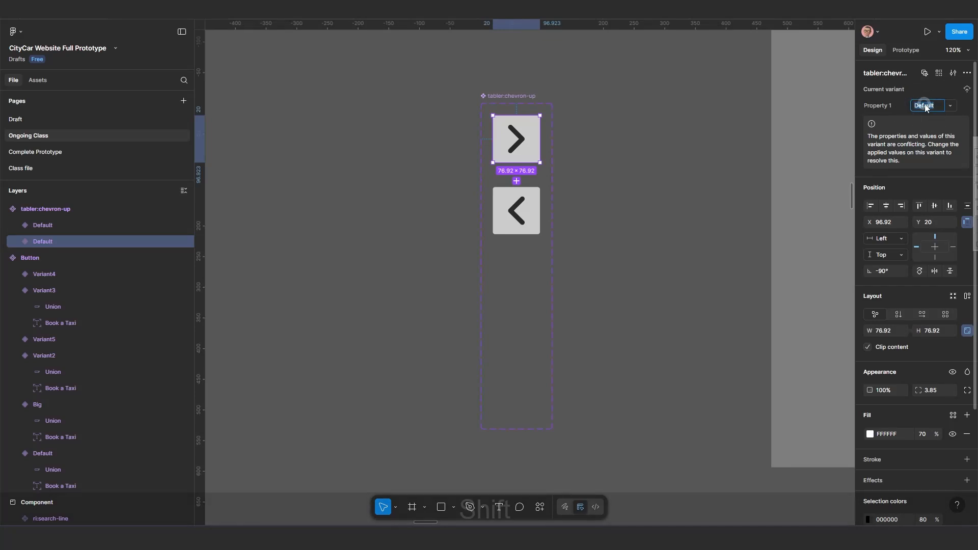
pyautogui.write('Ar')
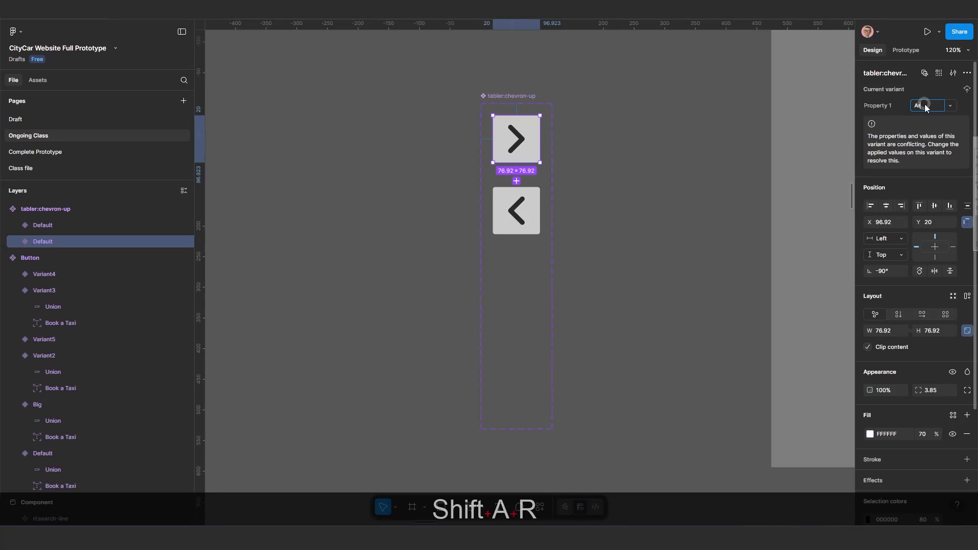
pyautogui.write('row')
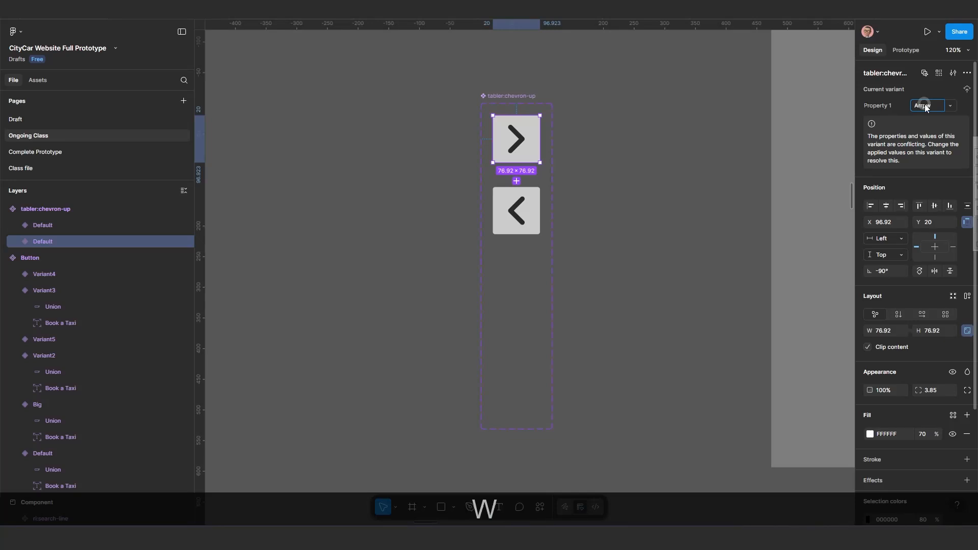
pyautogui.write(' Rigth')
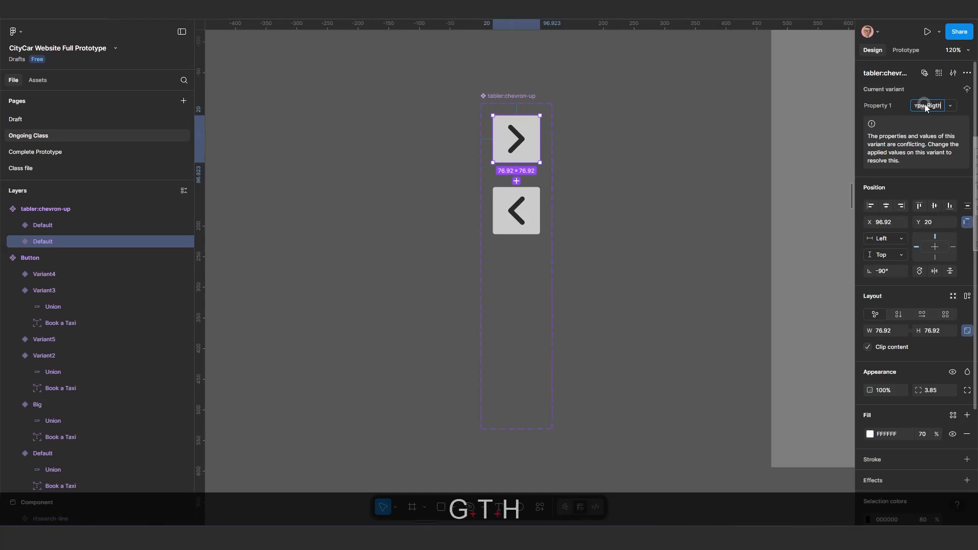
pyautogui.press('Return')
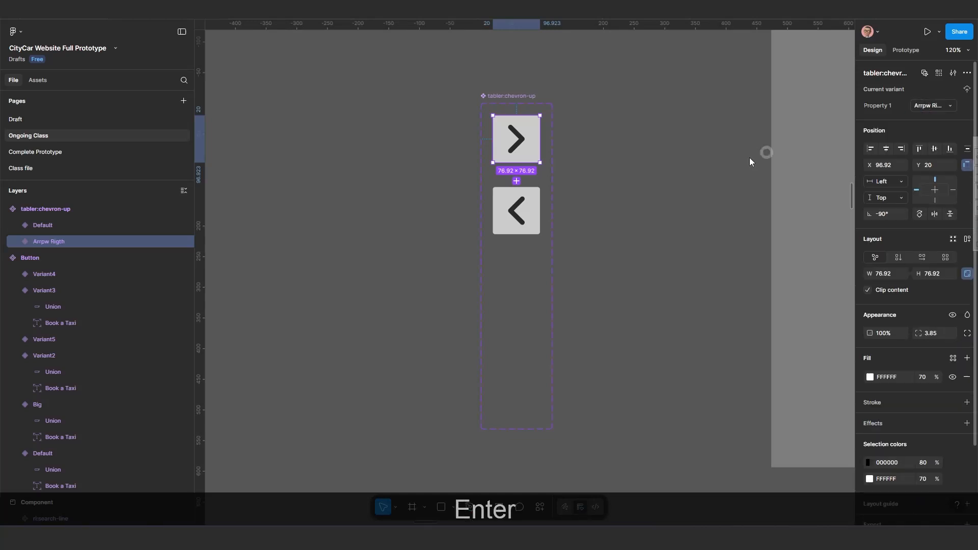
# Rename the left arrow variant's Property 1 value to 'Arrow Left'.
pyautogui.click(504, 207)
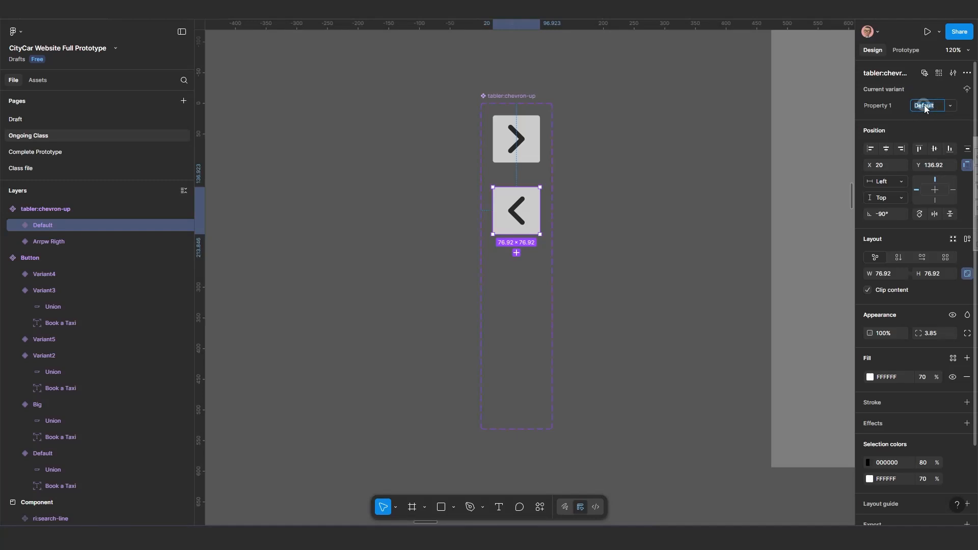
pyautogui.write('Arro')
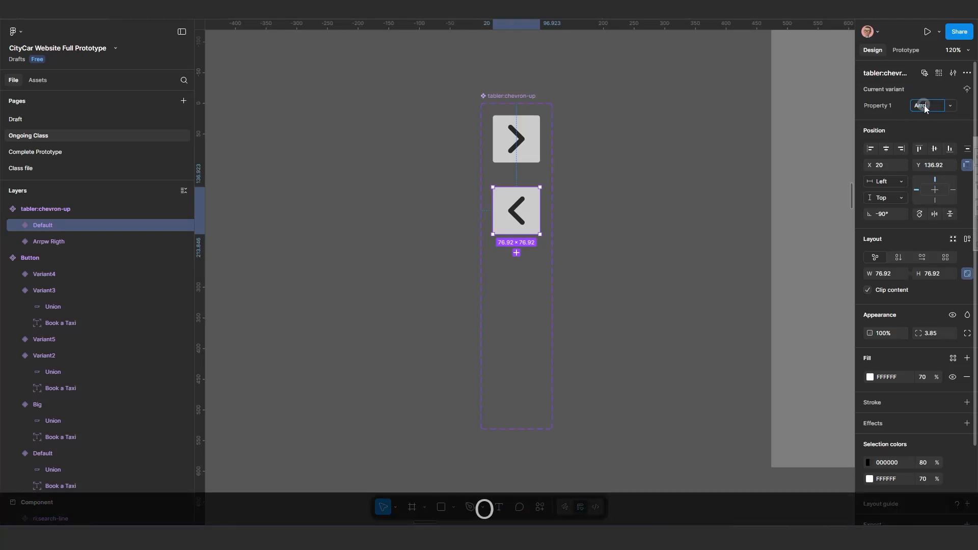
pyautogui.write('w Le')
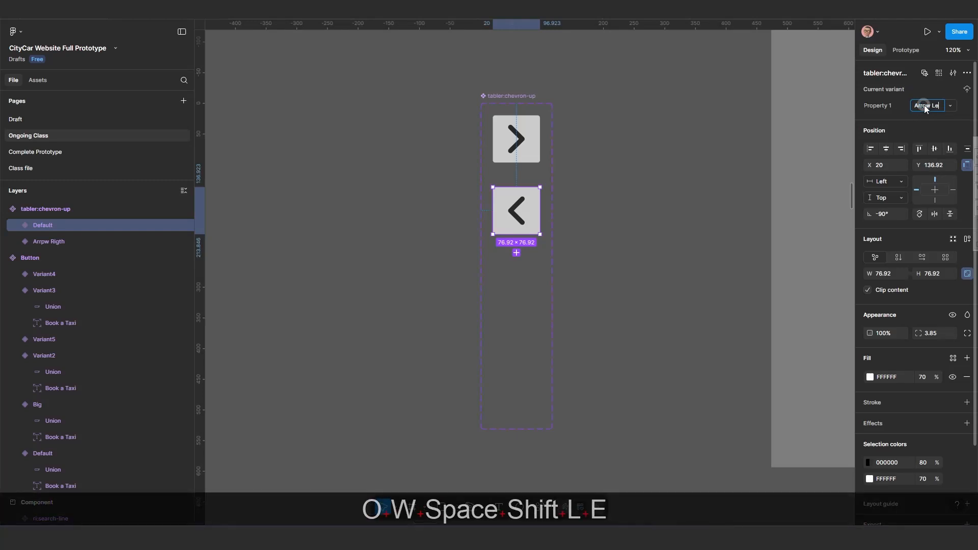
pyautogui.write('ft')
pyautogui.press('Return')
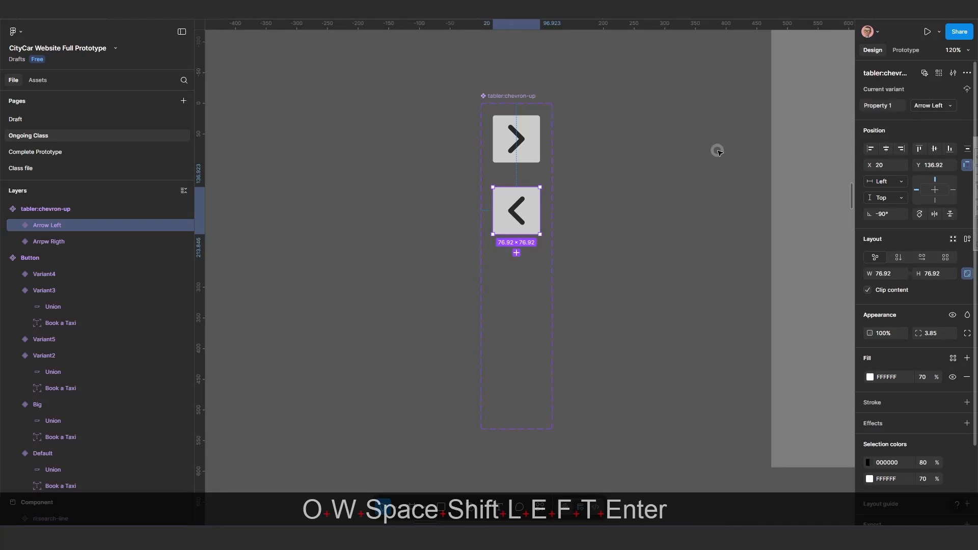
# Move the Arrow Left variant down within the arrow component set to open a gap below the right arrow.
pyautogui.click(538, 235)
pyautogui.scroll(2, 566, 237)
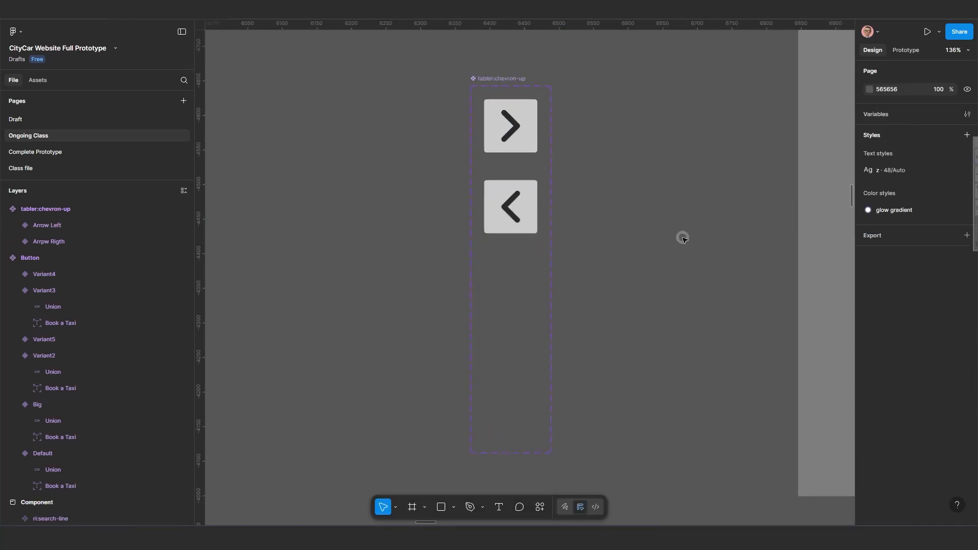
pyautogui.click(504, 209)
pyautogui.click(520, 205)
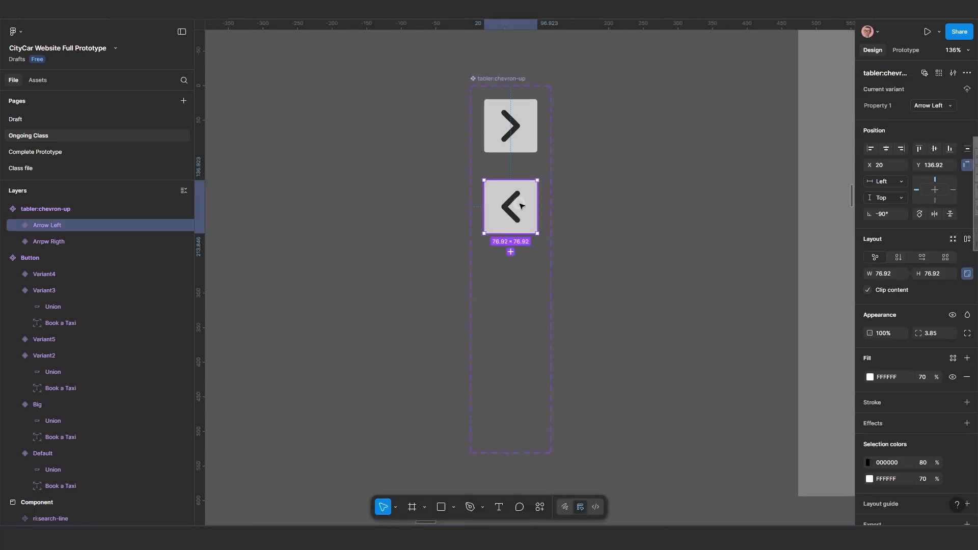
pyautogui.hotkey('shift', 'Down')
pyautogui.hotkey('shift', 'Down')
pyautogui.hotkey('shift', 'Down')
pyautogui.hotkey('shift', 'Down')
pyautogui.hotkey('shift', 'Down')
pyautogui.hotkey('shift', 'Down')
pyautogui.hotkey('shift', 'Down')
pyautogui.hotkey('shift', 'Down')
pyautogui.hotkey('shift', 'Down')
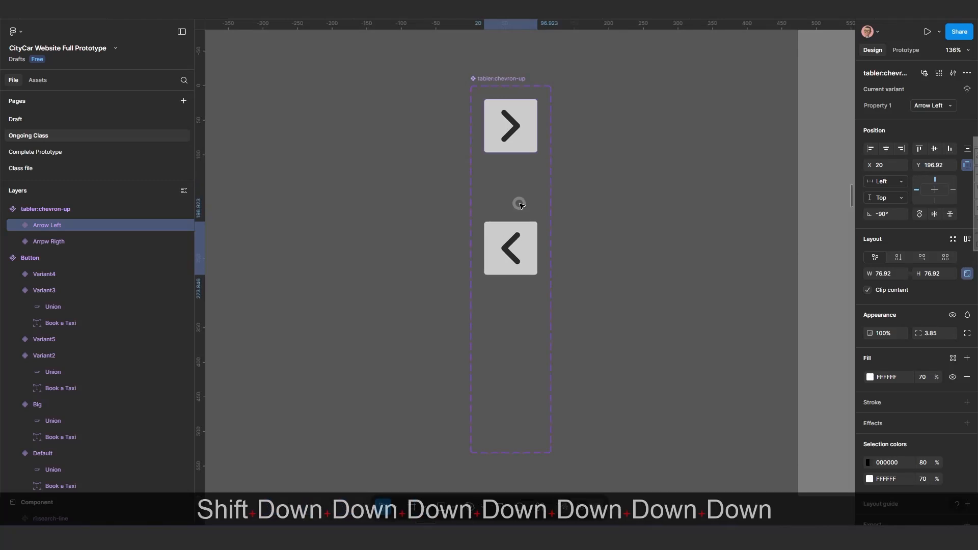
# Duplicate the right and left arrow variants, placing each copy directly below its original inside the component set.
pyautogui.click(526, 130)
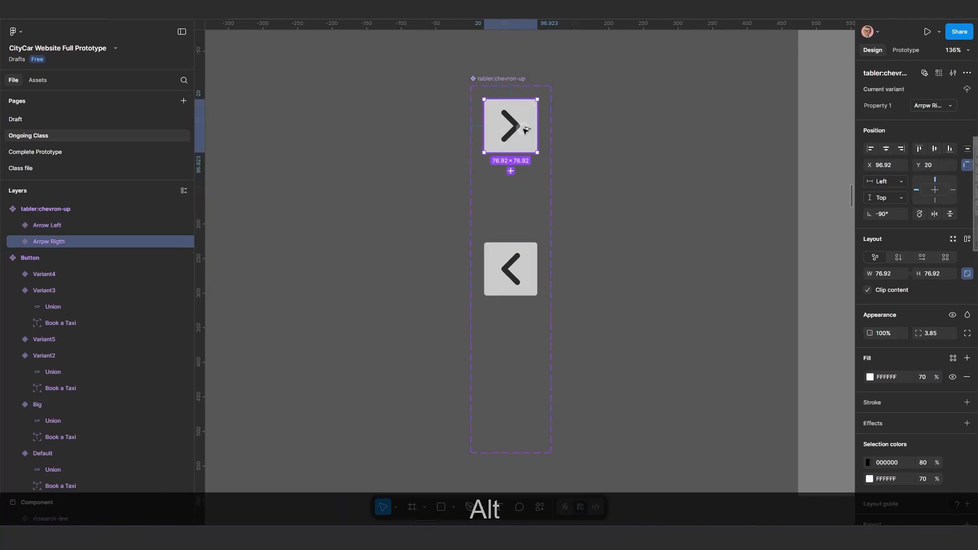
pyautogui.moveTo(510, 126); pyautogui.dragTo(514, 197)
pyautogui.keyDown('alt'); pyautogui.click(518, 268); pyautogui.keyUp('alt')
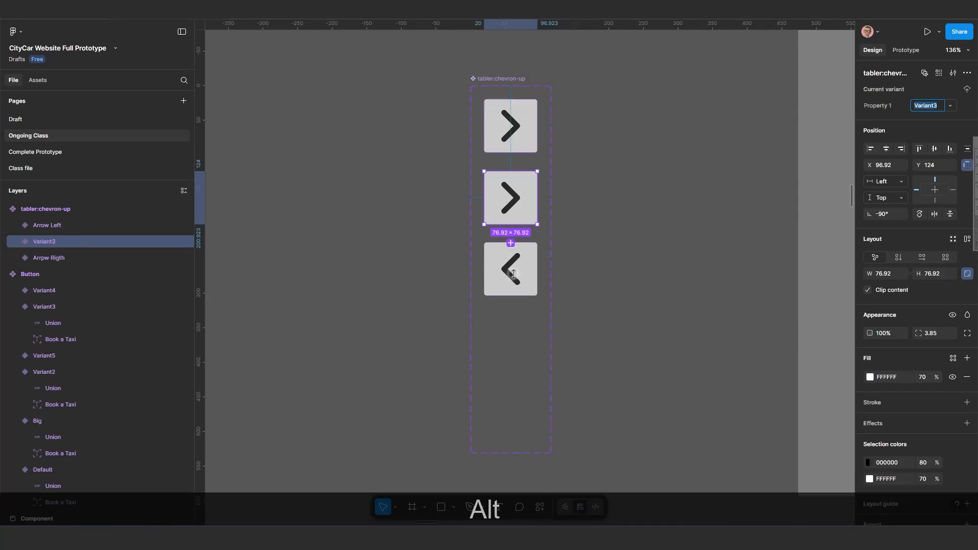
pyautogui.moveTo(517, 267); pyautogui.dragTo(518, 336)
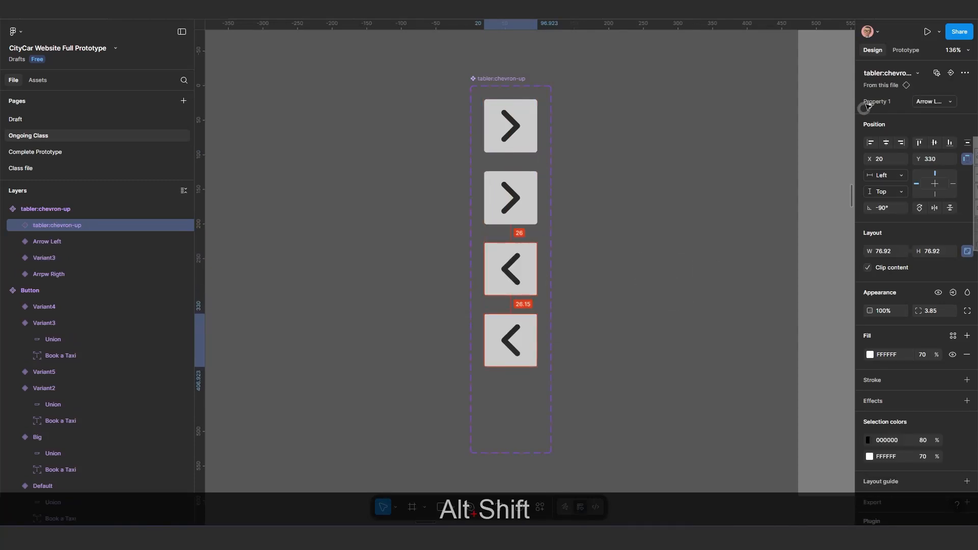
# Add a While hovering interaction on the right arrow variant that changes it to Variant3.
pyautogui.click(908, 50)
pyautogui.click(533, 131)
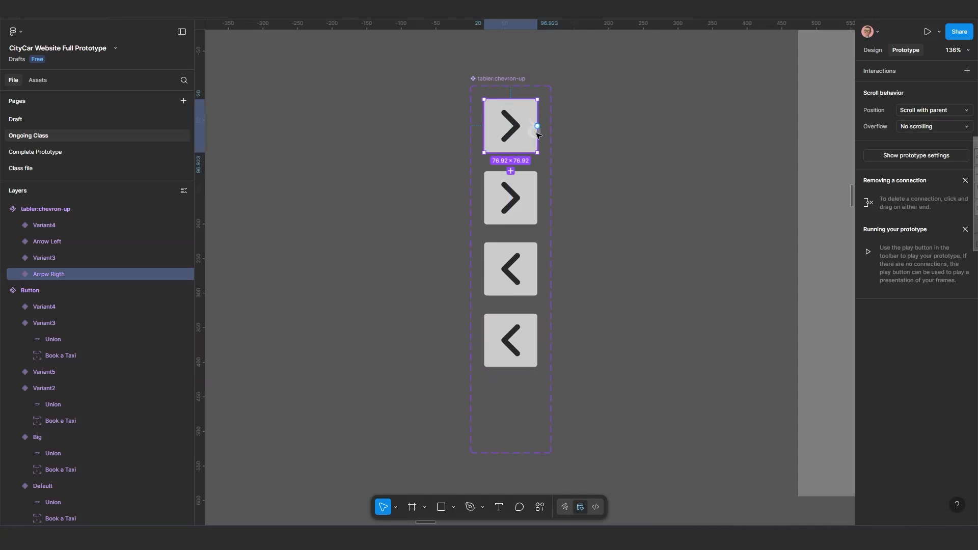
pyautogui.moveTo(537, 126); pyautogui.dragTo(526, 204)
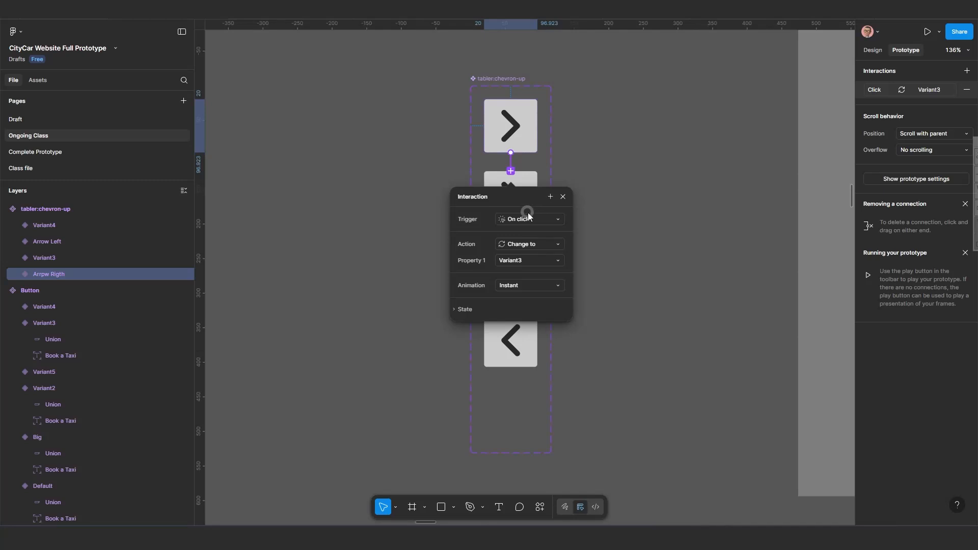
pyautogui.click(532, 221)
pyautogui.click(548, 244)
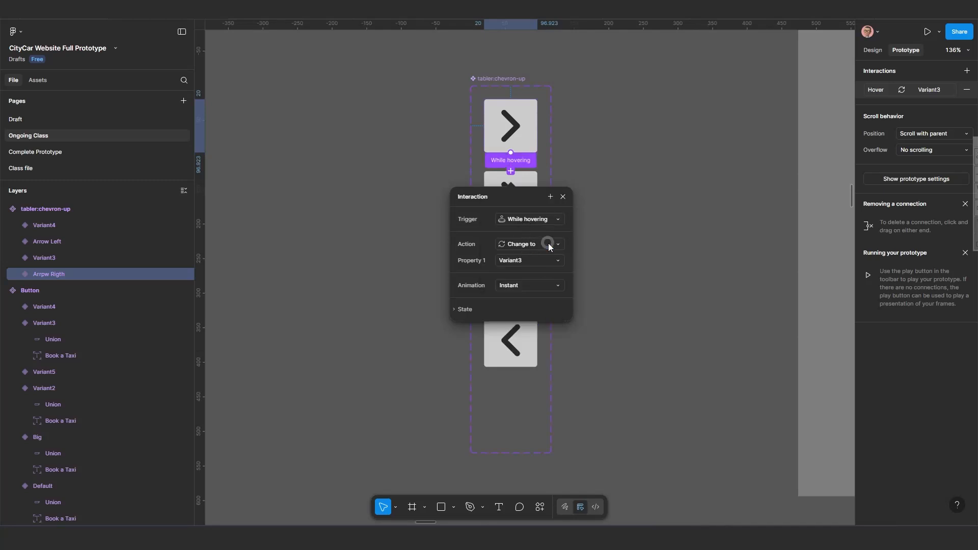
pyautogui.click(564, 200)
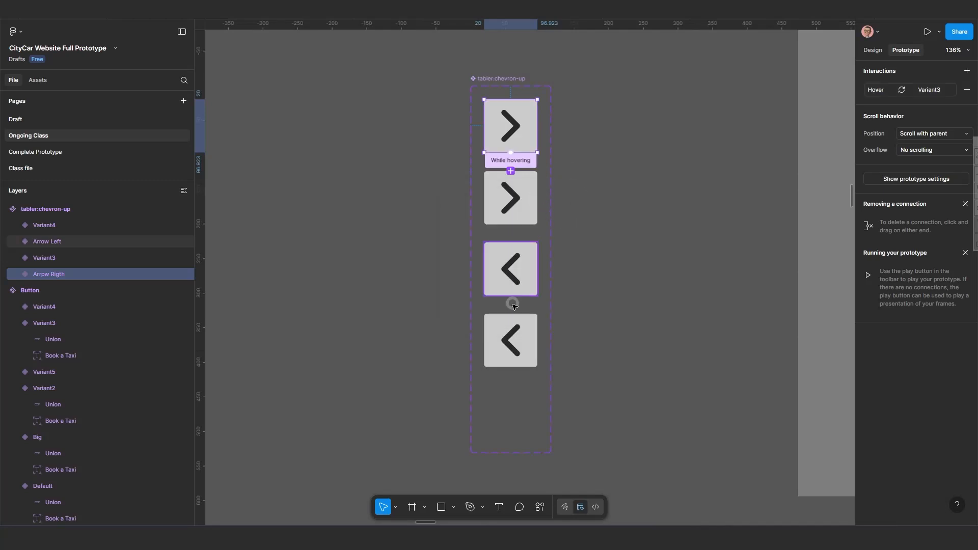
# Add a hover interaction on the Arrow Left variant that changes it to Variant4.
pyautogui.click(531, 274)
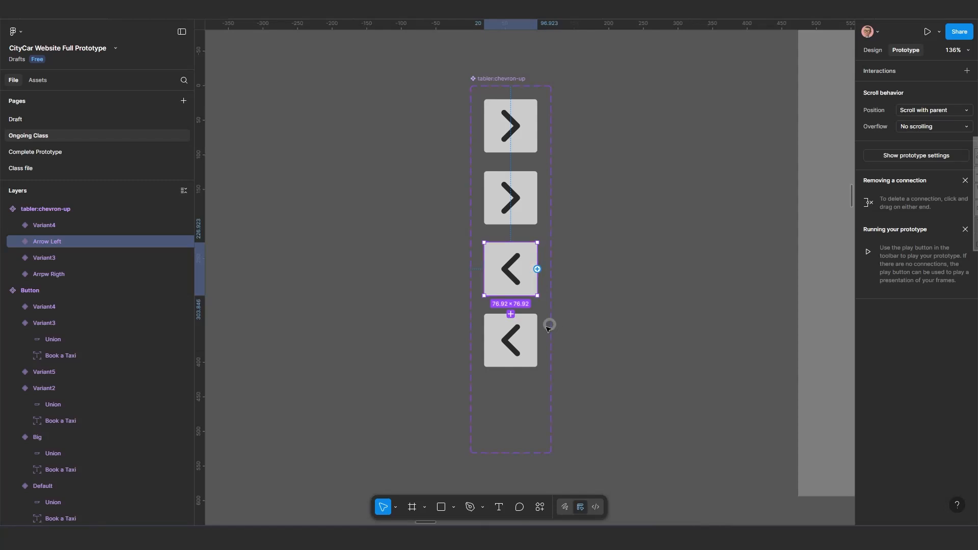
pyautogui.moveTo(527, 345); pyautogui.dragTo(526, 342)
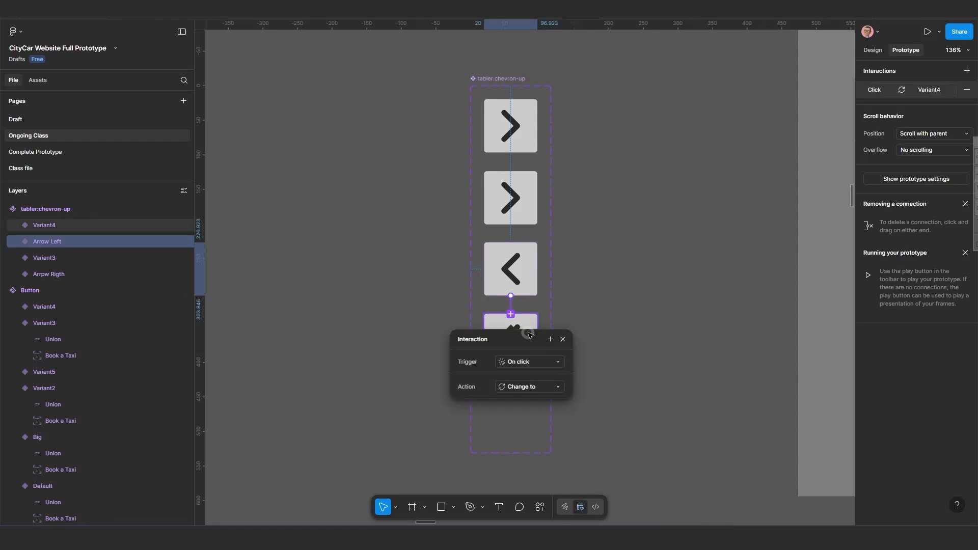
pyautogui.click(525, 362)
pyautogui.click(538, 386)
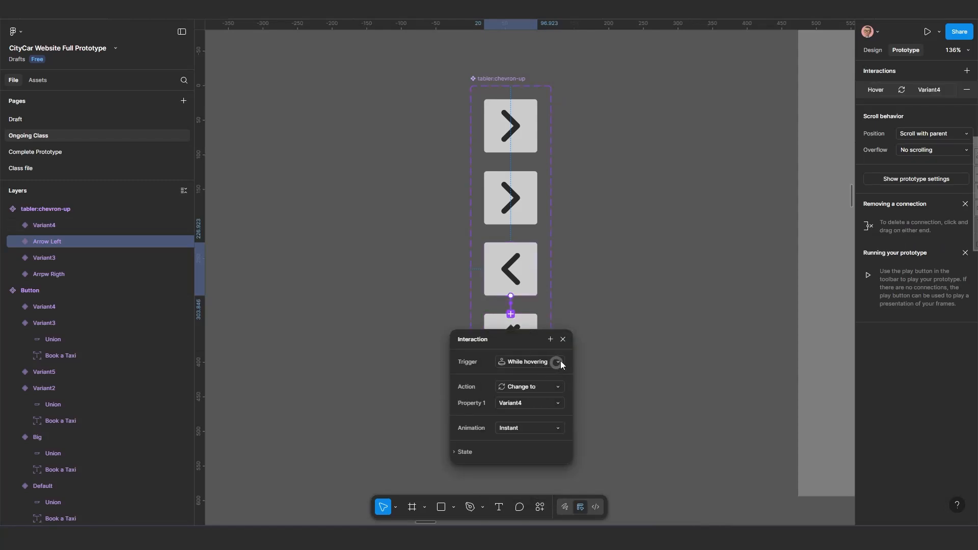
pyautogui.click(563, 339)
# Set the fill opacity of both Variant3 and Variant4 to 100%.
pyautogui.click(515, 194)
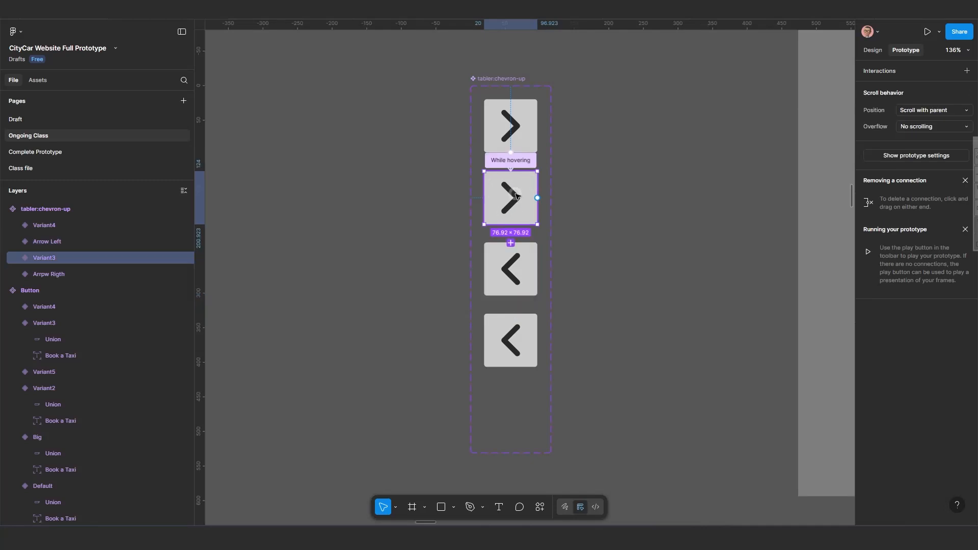
pyautogui.keyDown('shift'); pyautogui.click(516, 344); pyautogui.keyUp('shift')
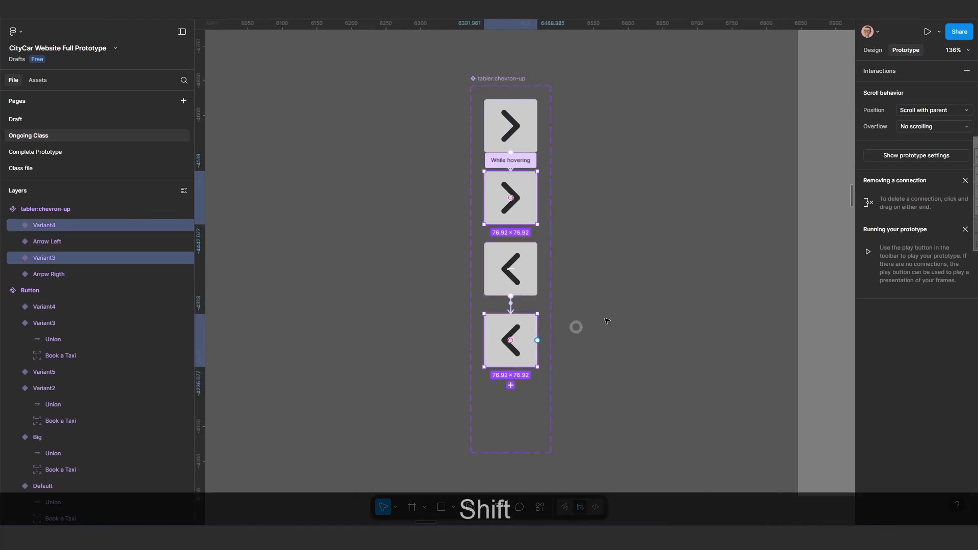
pyautogui.click(872, 50)
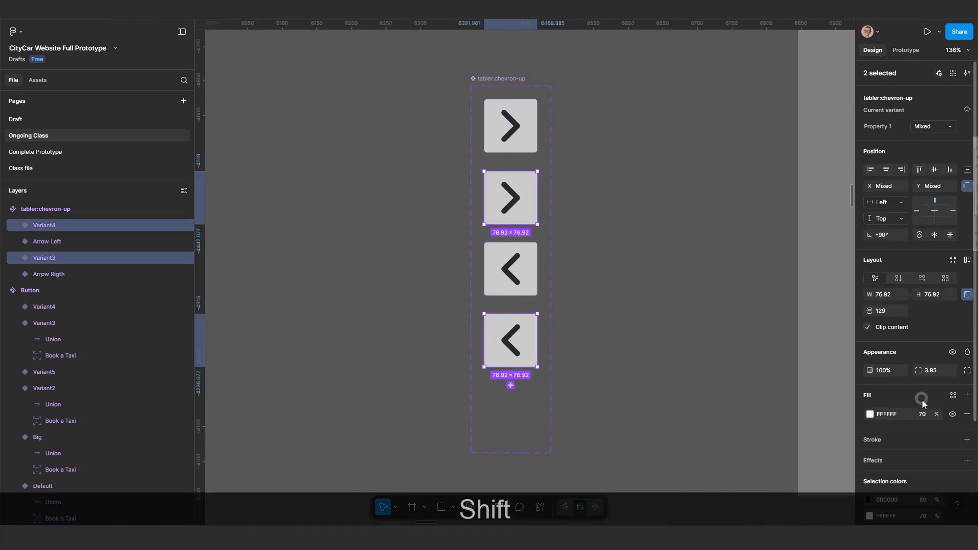
pyautogui.click(923, 414)
pyautogui.write('100')
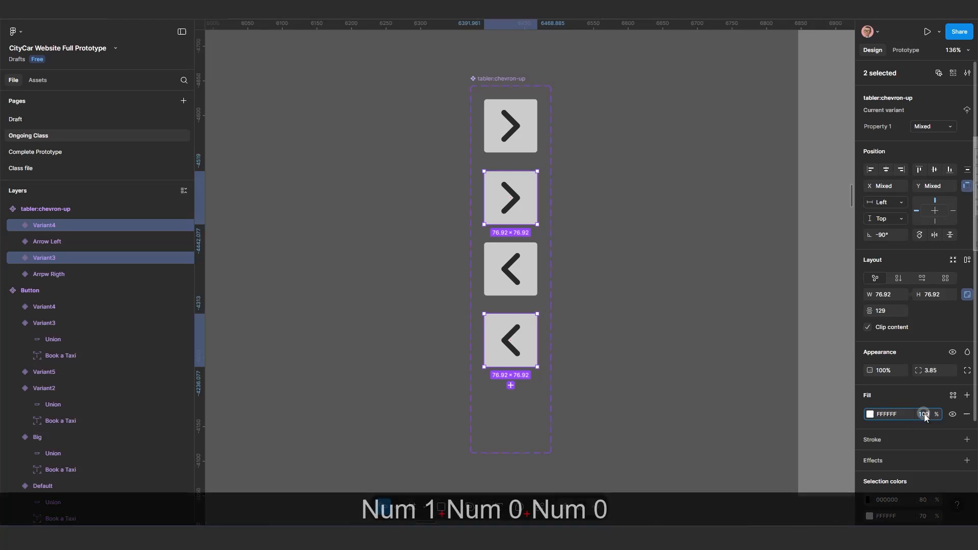
pyautogui.press('Return')
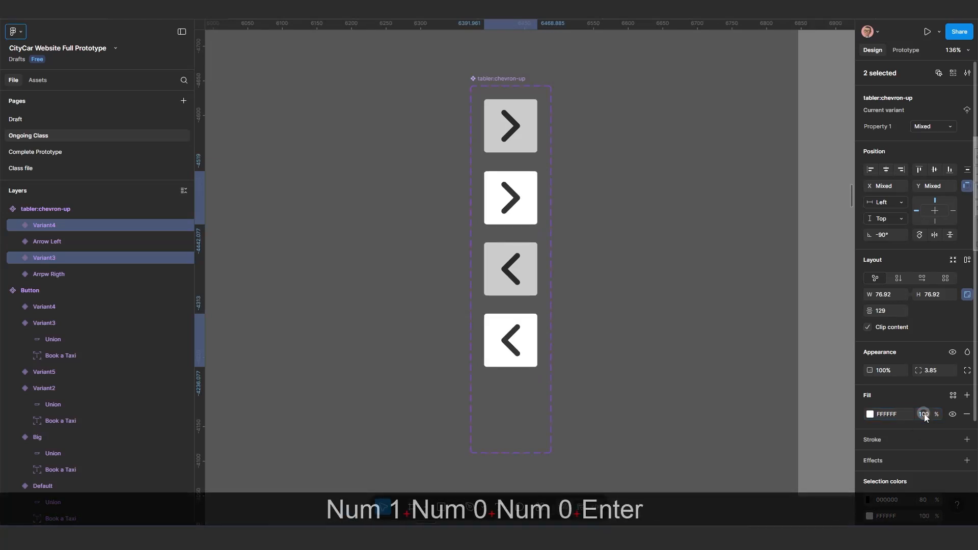
pyautogui.click(582, 204)
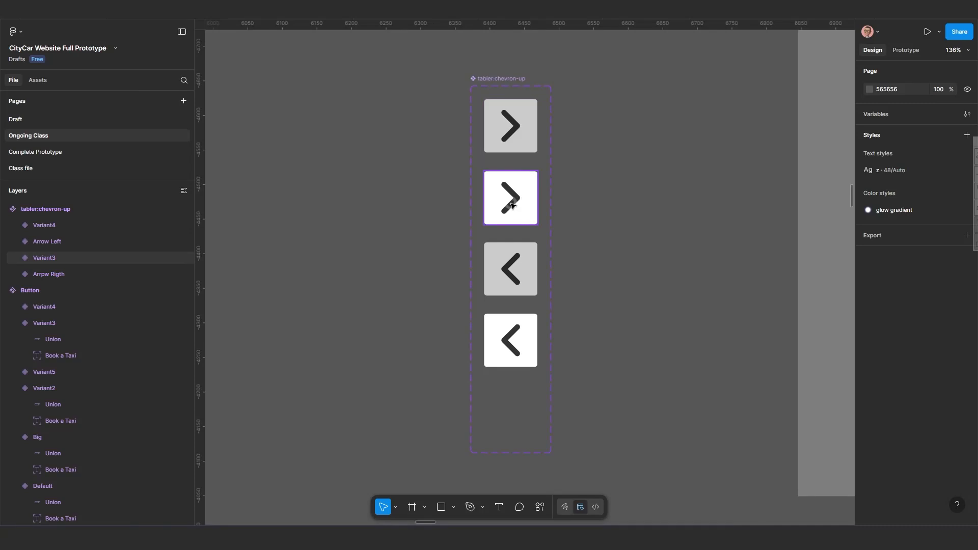
pyautogui.scroll(-8, 517, 204)
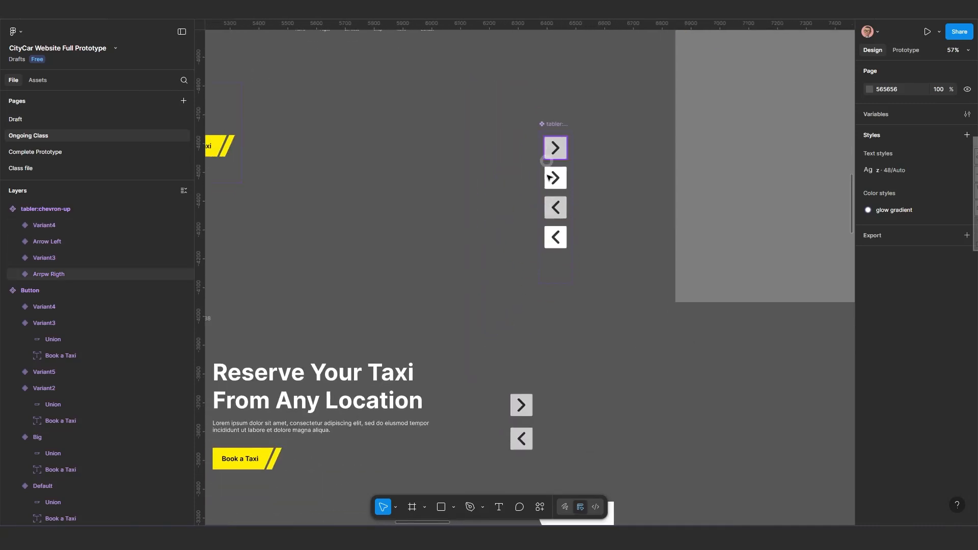
pyautogui.scroll(-2, 555, 255)
pyautogui.moveTo(555, 259); pyautogui.dragTo(545, 238)
pyautogui.scroll(3, 533, 290)
pyautogui.moveTo(533, 291); pyautogui.dragTo(535, 319)
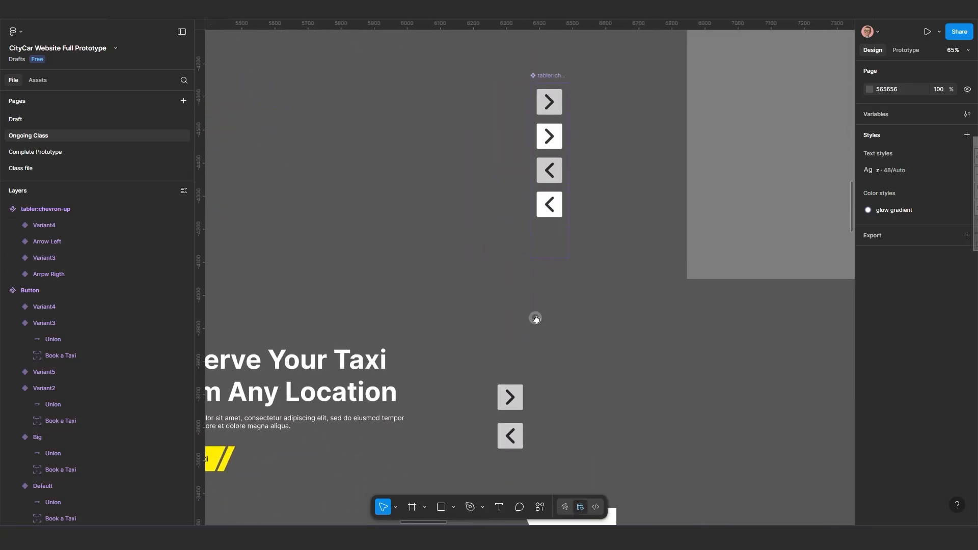
pyautogui.scroll(-1, 544, 278)
pyautogui.moveTo(550, 283); pyautogui.dragTo(544, 299)
pyautogui.scroll(2, 544, 244)
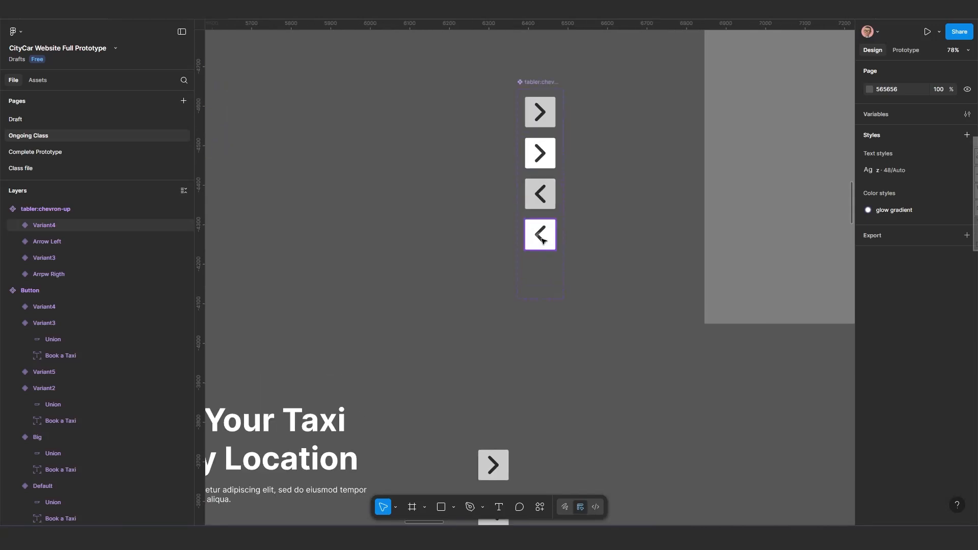
# Create instances of the right and left arrow variants next to the component set.
pyautogui.click(542, 235)
pyautogui.click(541, 119)
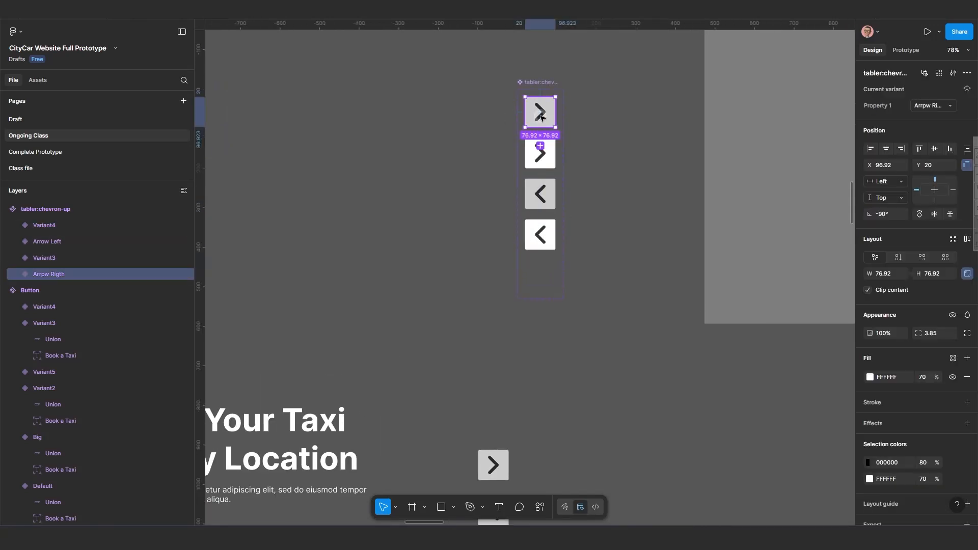
pyautogui.moveTo(541, 119); pyautogui.dragTo(432, 161)
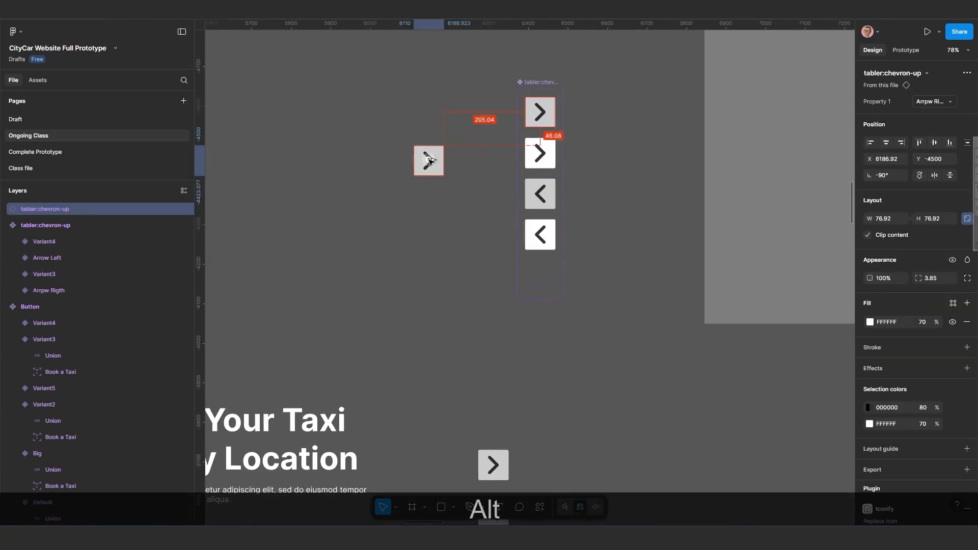
pyautogui.click(545, 201)
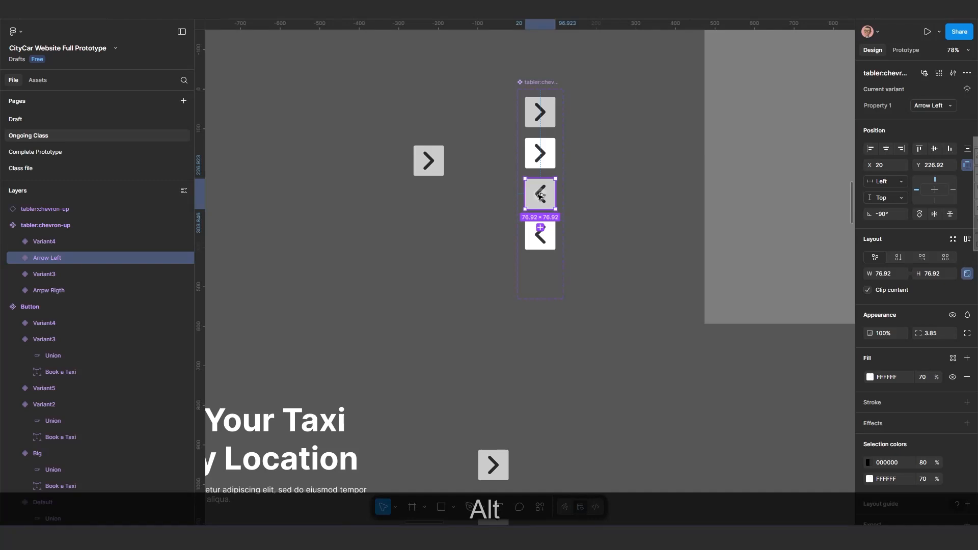
pyautogui.moveTo(440, 215); pyautogui.dragTo(441, 216)
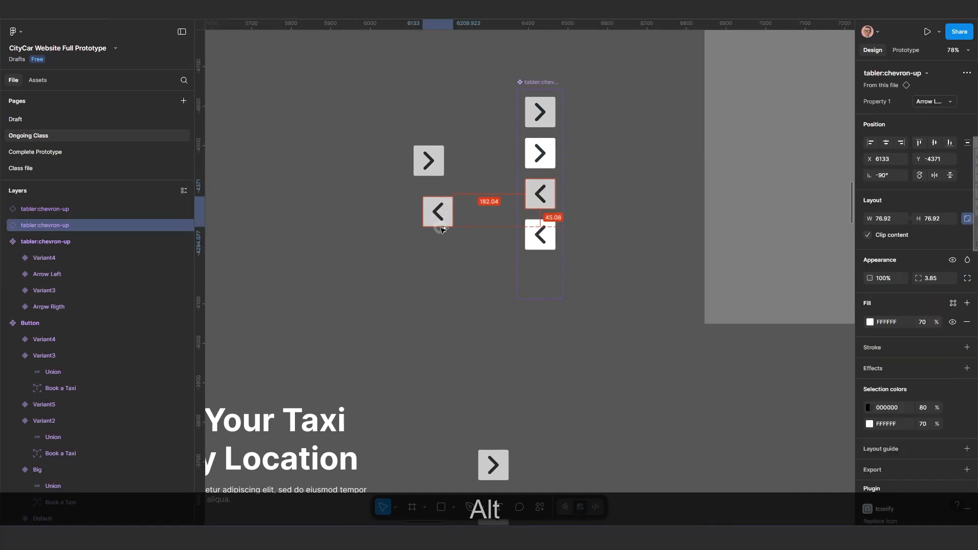
# Copy the left arrow instance and paste it to replace the left arrow in Frame 138's hero.
pyautogui.scroll(-1, 442, 247)
pyautogui.scroll(-3, 441, 248)
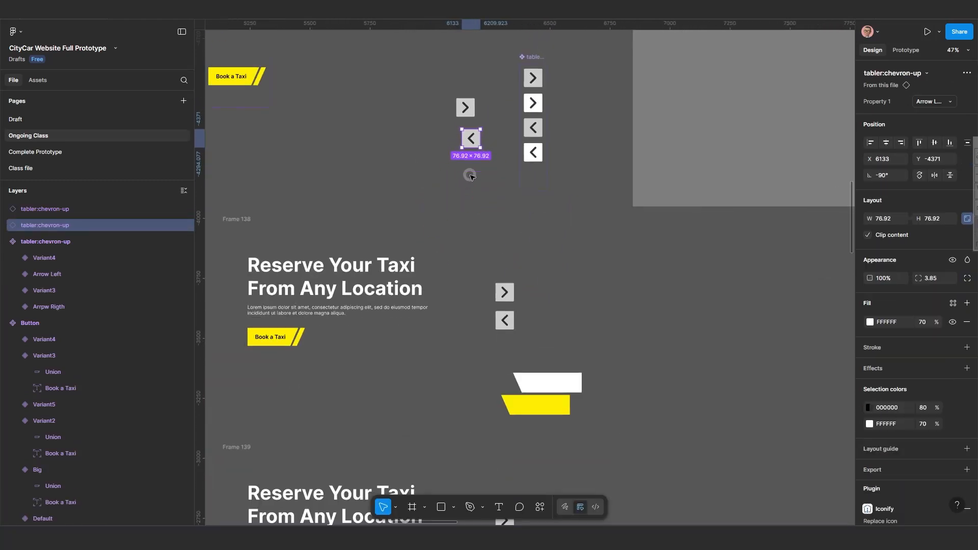
pyautogui.hotkey('ctrl', 'c')
pyautogui.hotkey('ctrl', 'c')
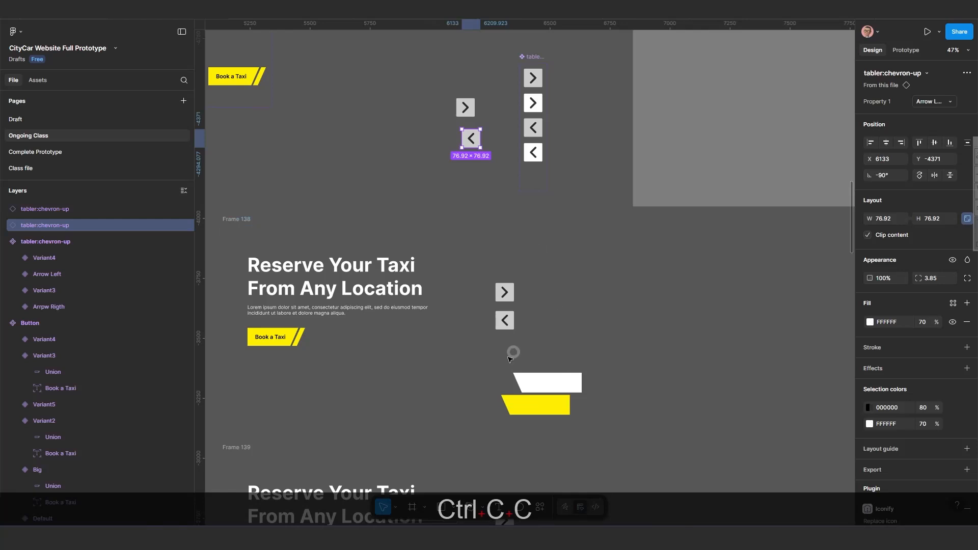
pyautogui.click(506, 320)
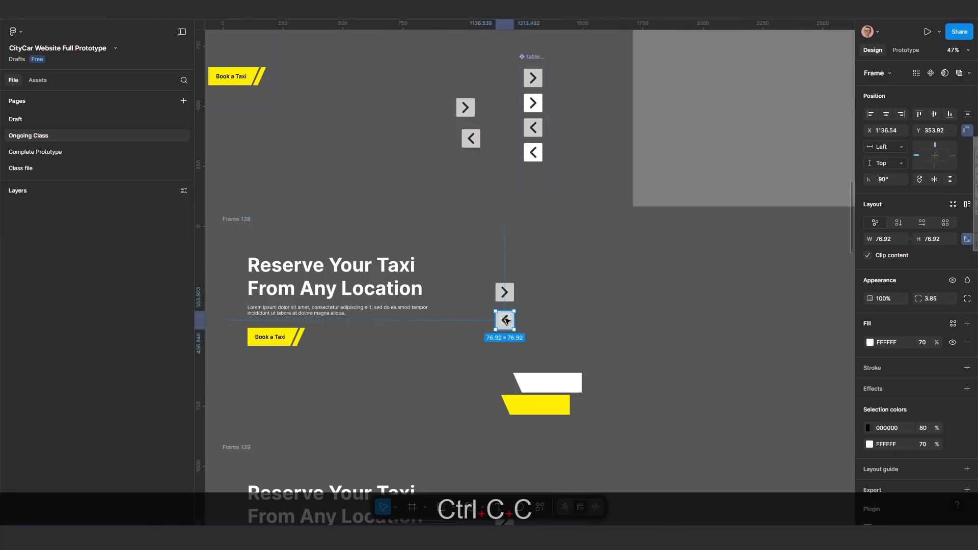
pyautogui.hotkey('ctrl', 'shift', 'r')
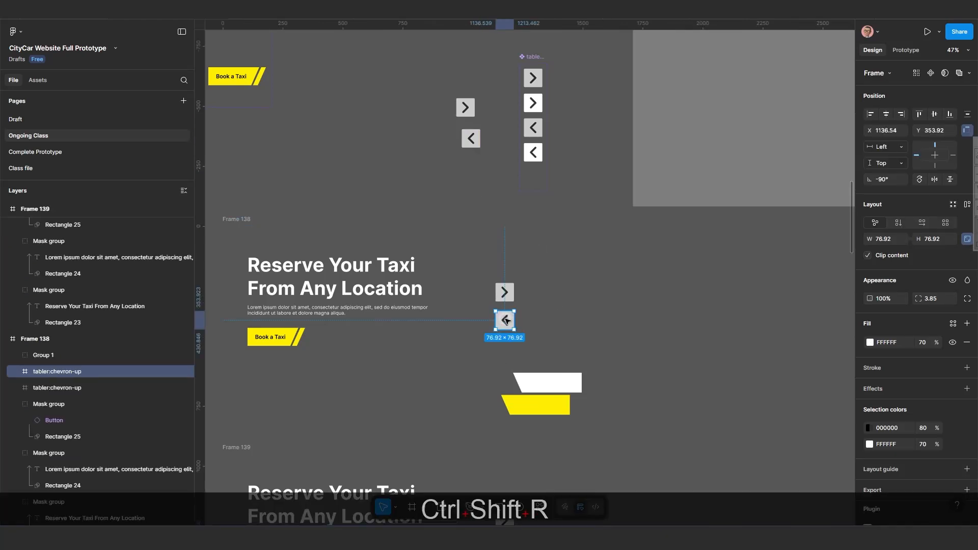
# Copy the right arrow instance and paste it to replace the right arrow in Frame 138's hero.
pyautogui.click(466, 108)
pyautogui.hotkey('ctrl', 'c')
pyautogui.hotkey('ctrl', 'c')
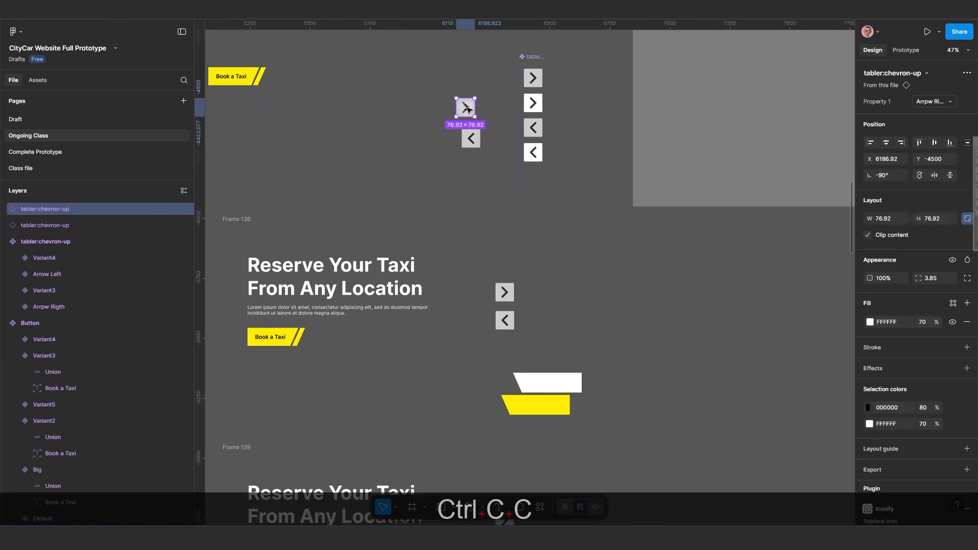
pyautogui.click(504, 294)
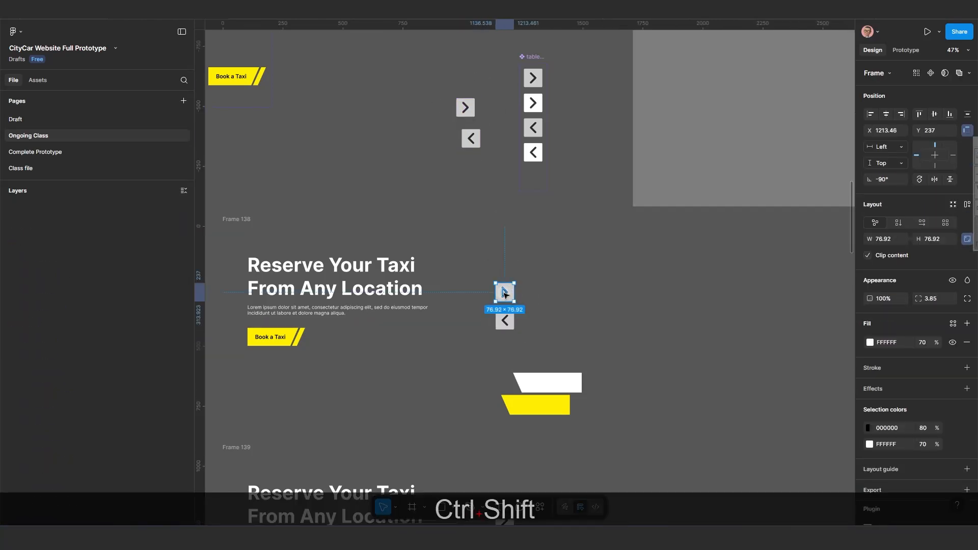
pyautogui.hotkey('ctrl', 'shift', 'r')
pyautogui.scroll(-1, 565, 322)
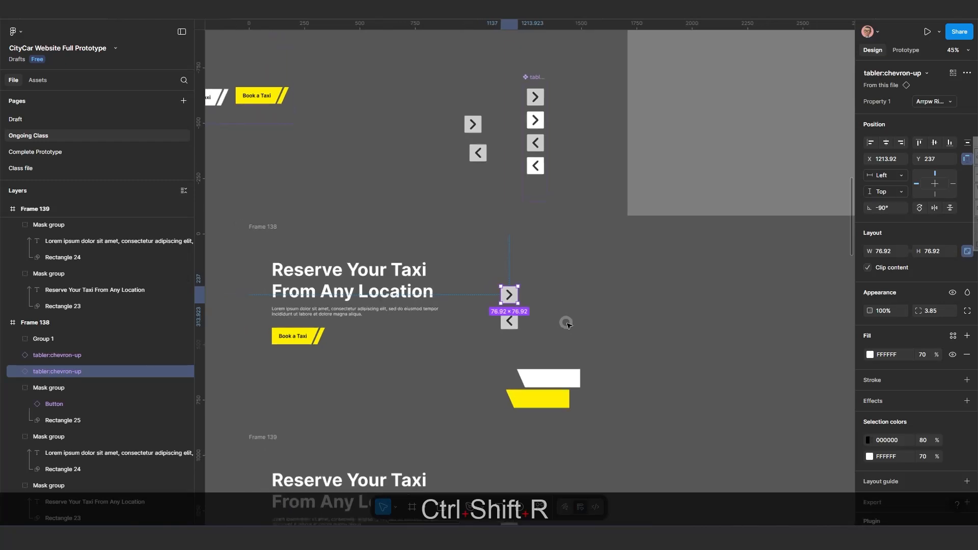
pyautogui.moveTo(566, 317); pyautogui.dragTo(555, 195)
pyautogui.scroll(-1, 553, 245)
pyautogui.scroll(-1, 551, 245)
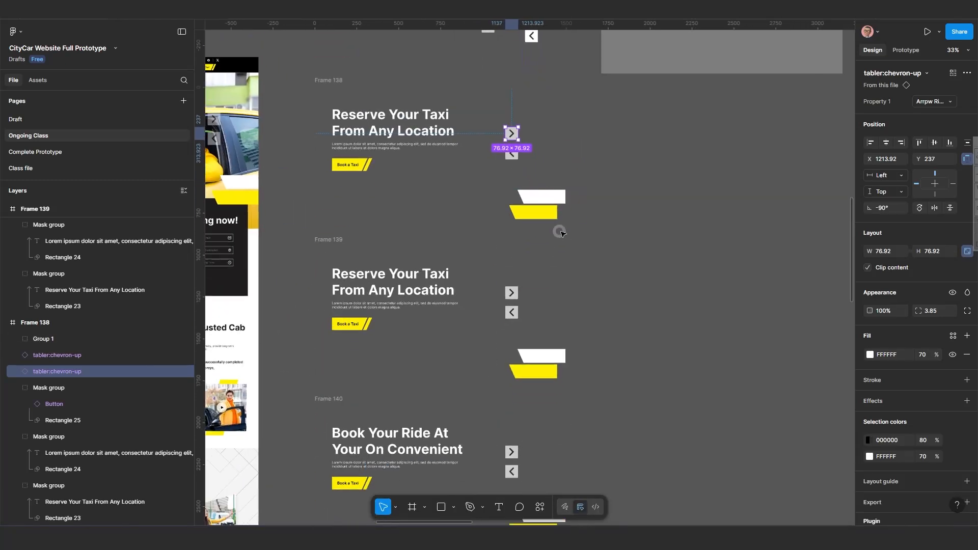
pyautogui.scroll(-1, 630, 239)
pyautogui.hscroll(1, 617, 252)
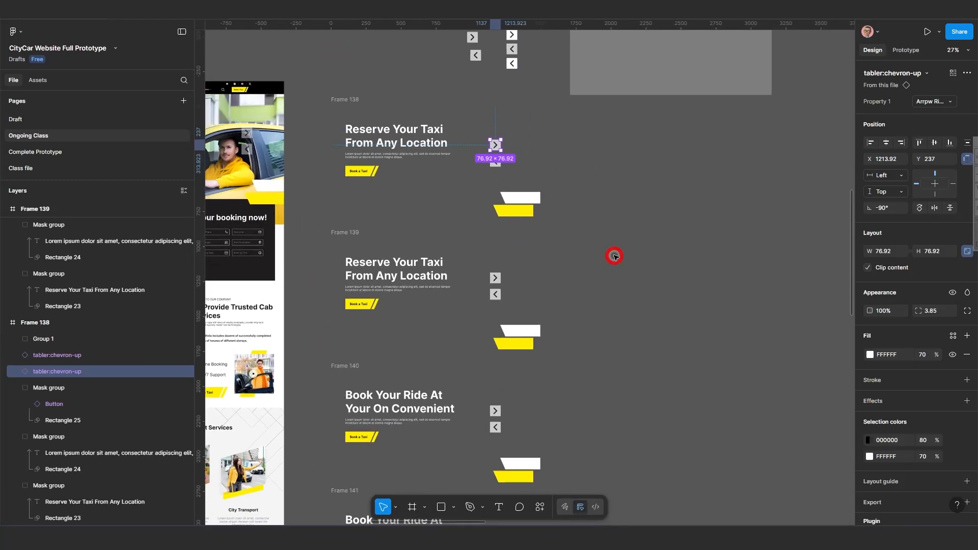
pyautogui.click(519, 133)
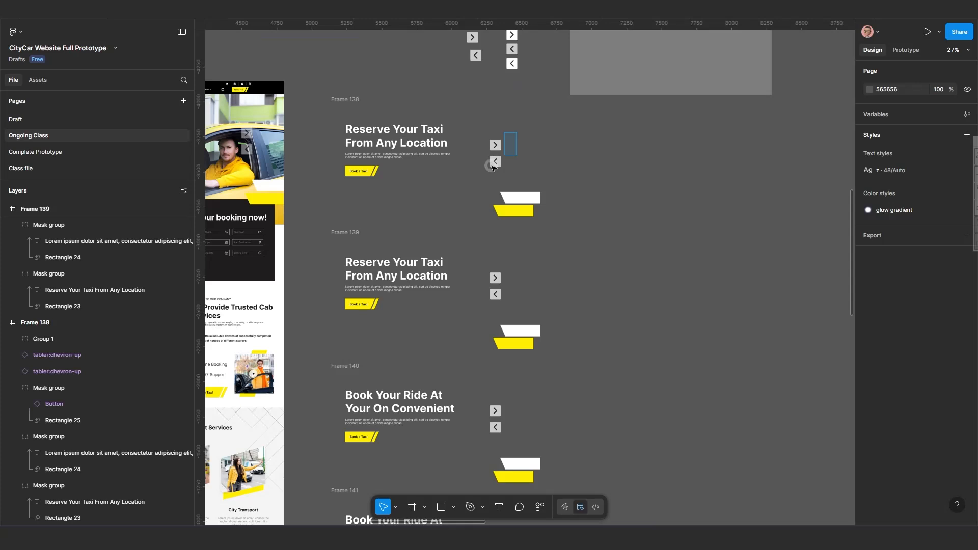
# Try to replace both arrows in Frame 139's hero with copies of Frame 138's arrow instances.
pyautogui.moveTo(493, 168); pyautogui.dragTo(491, 169)
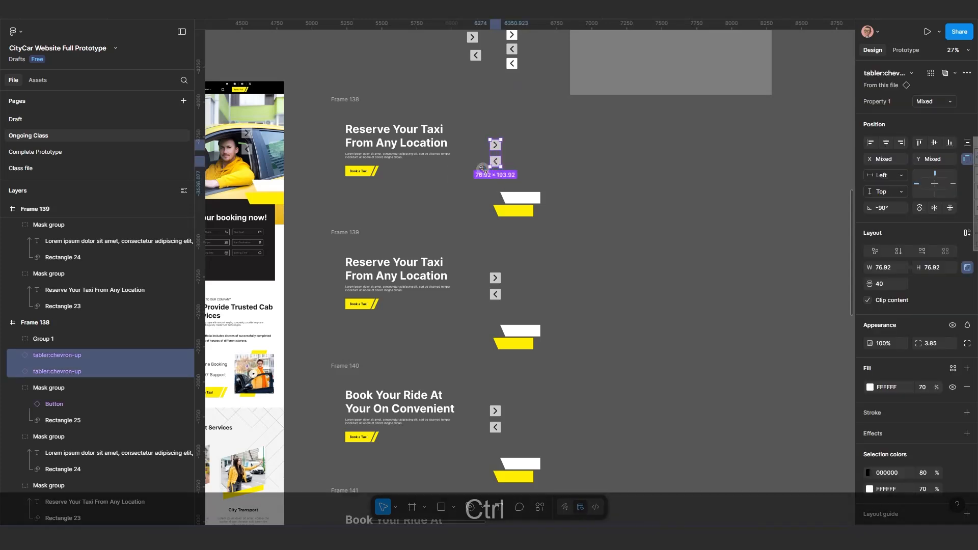
pyautogui.hotkey('ctrl', 'c')
pyautogui.hotkey('ctrl', 'c')
pyautogui.keyDown('ctrl'); pyautogui.scroll(2, 506, 310); pyautogui.keyUp('ctrl')
pyautogui.scroll(-3, 497, 357)
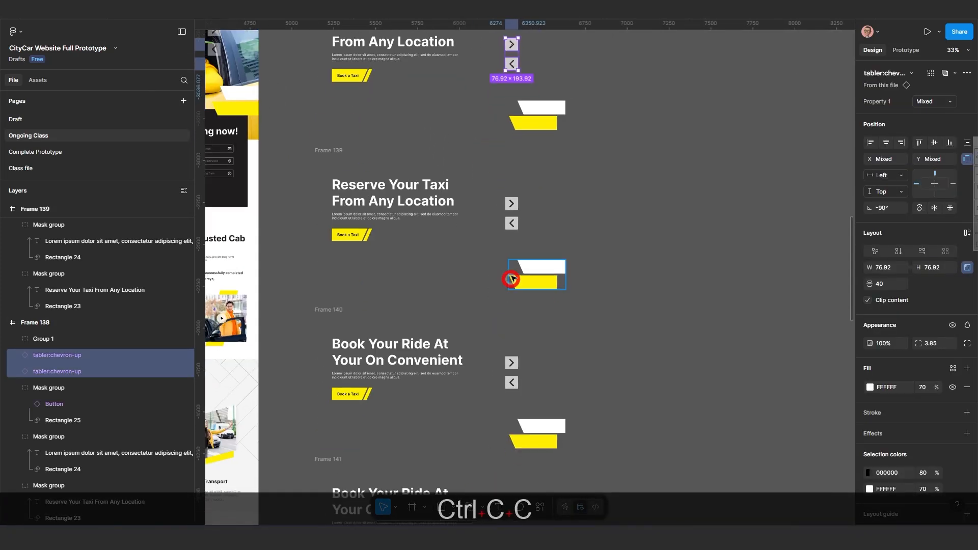
pyautogui.click(503, 236)
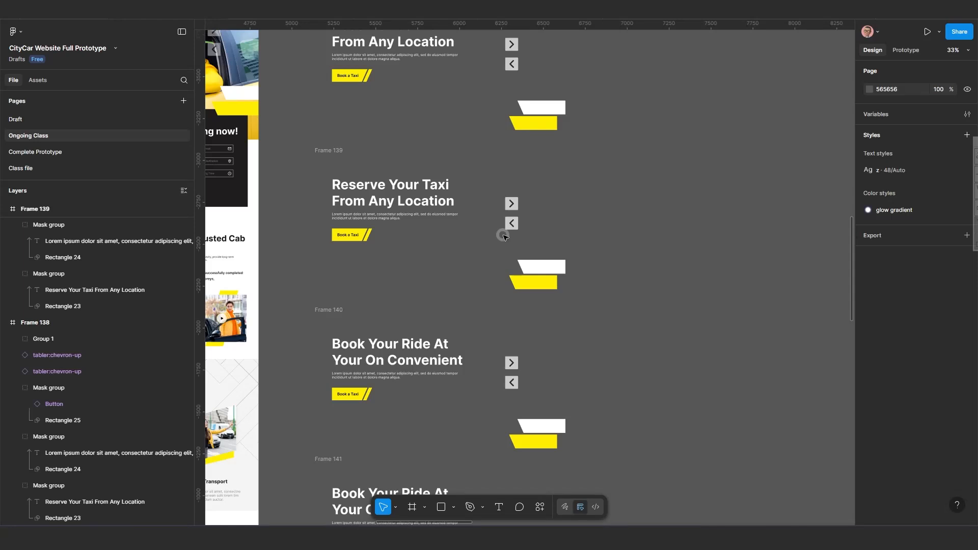
pyautogui.moveTo(526, 194); pyautogui.dragTo(503, 234)
pyautogui.hotkey('ctrl', 'shift', 'r')
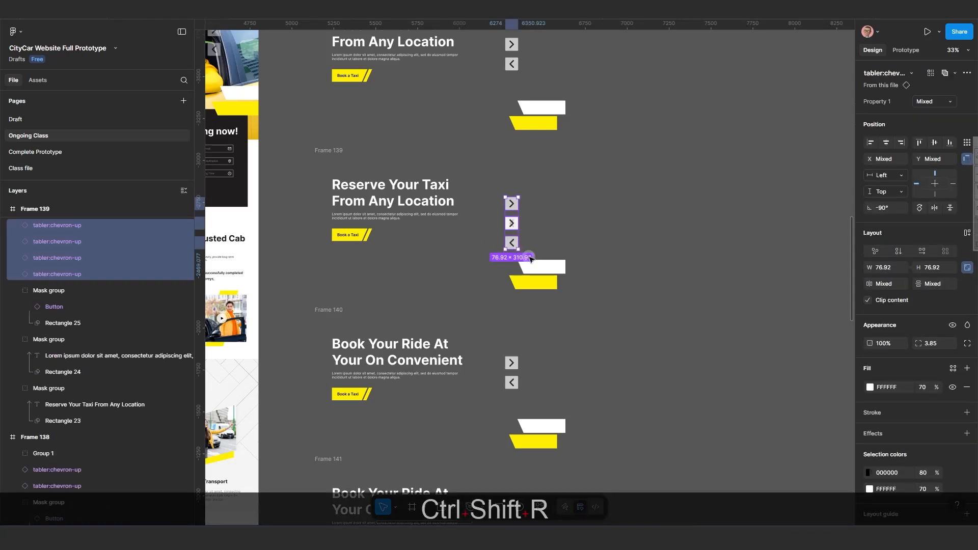
pyautogui.hotkey('ctrl', 'z')
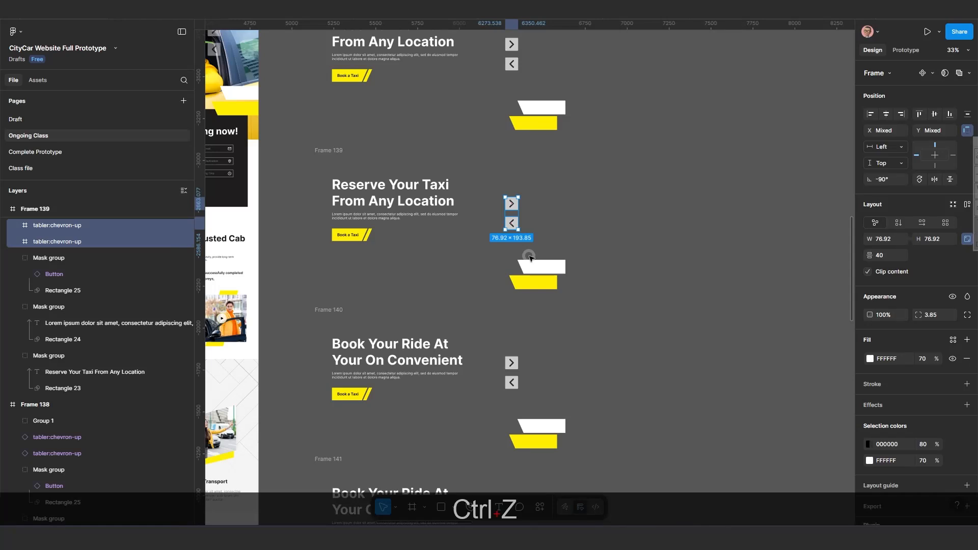
# Copy Frame 138's right arrow instance and paste it to replace the right arrow in Frame 139's hero.
pyautogui.click(549, 195)
pyautogui.click(512, 44)
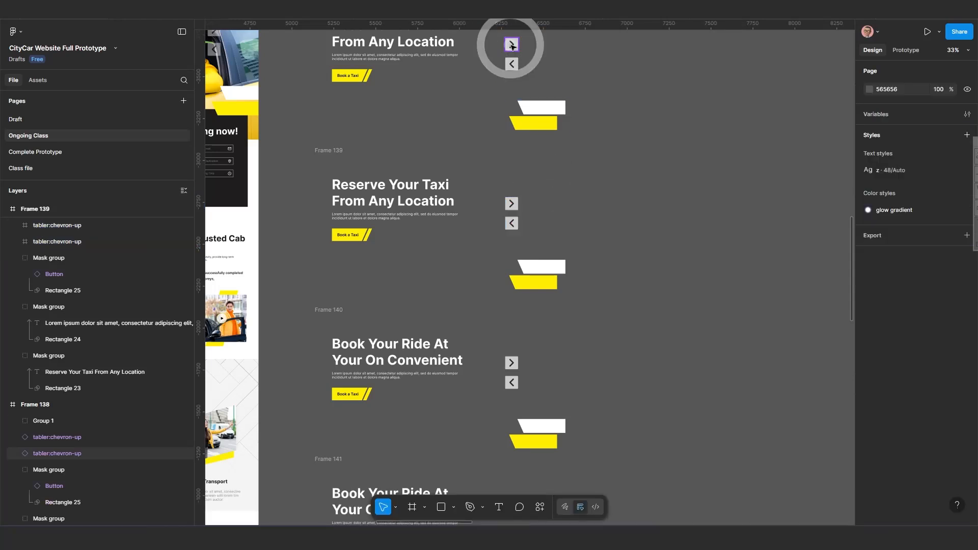
pyautogui.hotkey('ctrl', 'c')
pyautogui.hotkey('ctrl', 'c')
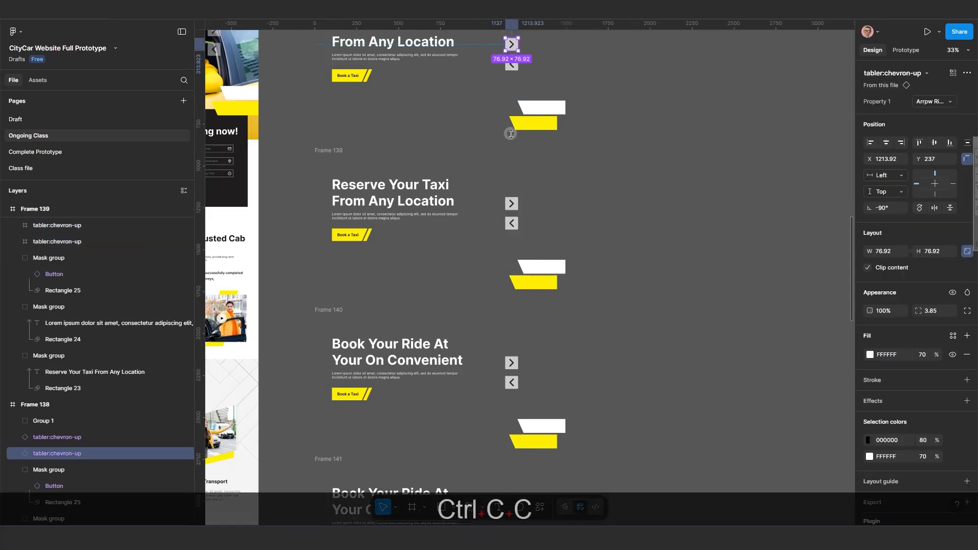
pyautogui.click(512, 204)
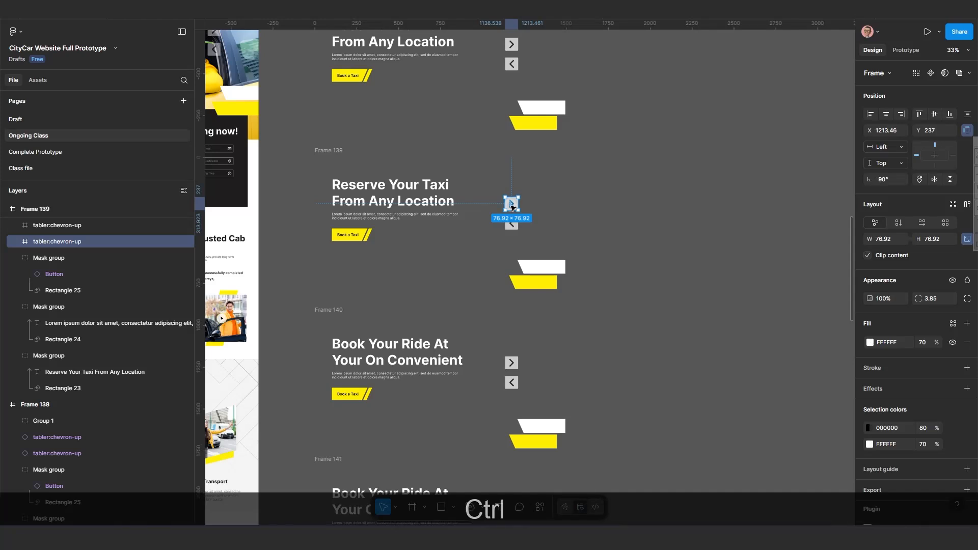
pyautogui.hotkey('ctrl', 'shift', 'r')
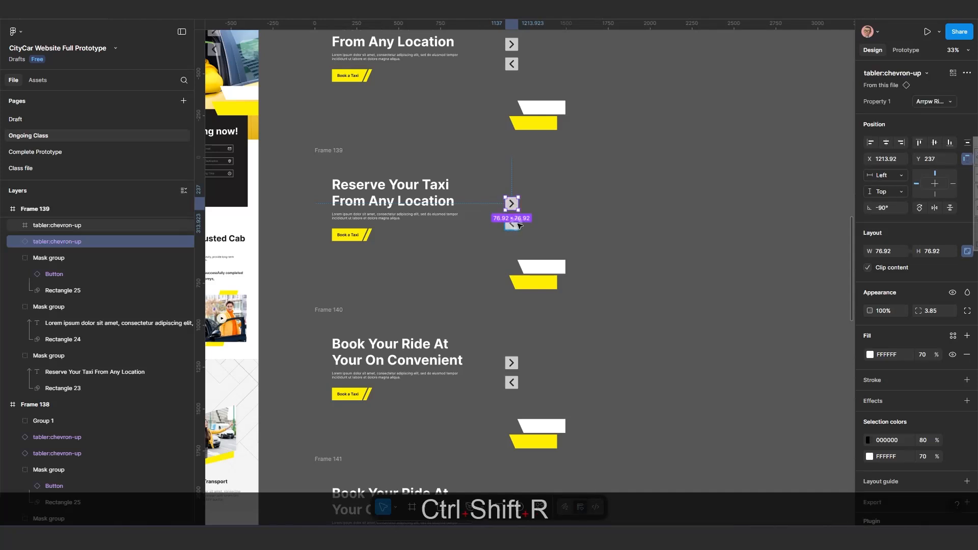
# Copy Frame 138's left arrow instance and paste it to replace the left arrow in Frame 139's hero.
pyautogui.click(513, 65)
pyautogui.hotkey('ctrl', 'c')
pyautogui.hotkey('ctrl', 'c')
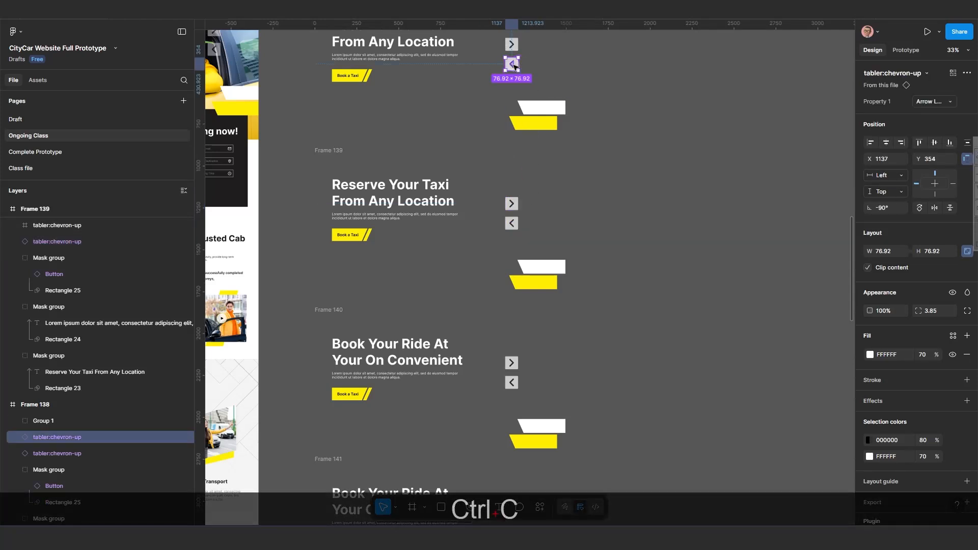
pyautogui.click(513, 229)
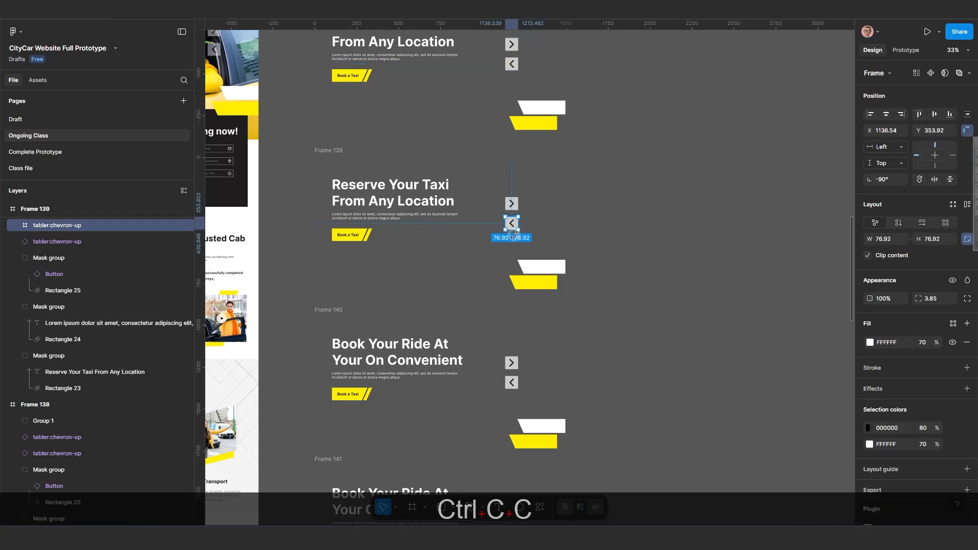
pyautogui.hotkey('ctrl', 'shift', 'r')
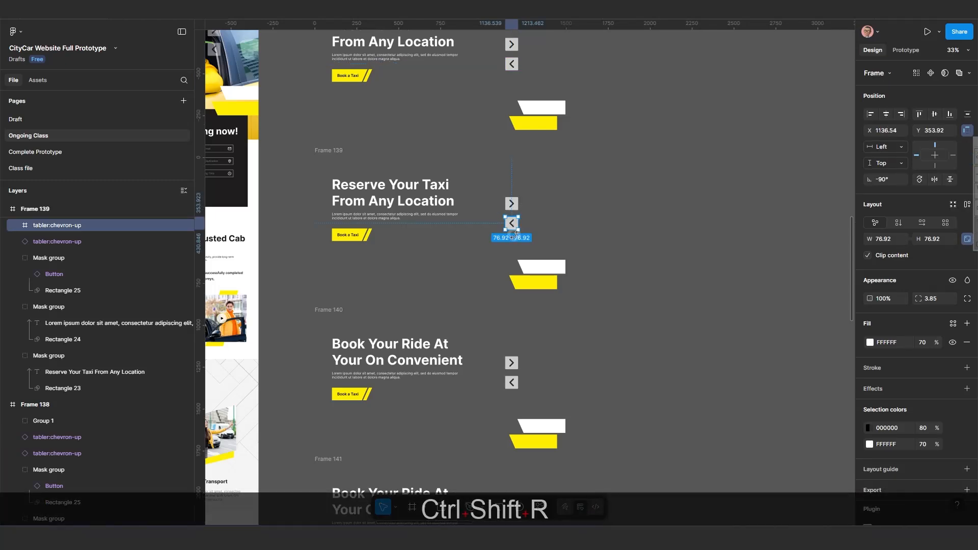
# Copy Frame 139's right arrow instance and paste it to replace the right arrow in Frame 140's hero.
pyautogui.scroll(2, 517, 206)
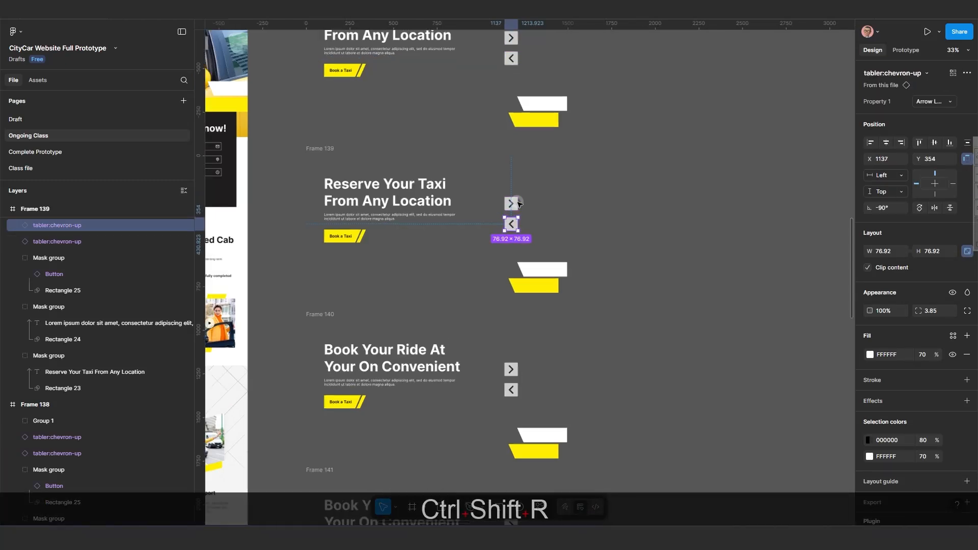
pyautogui.scroll(-4, 511, 306)
pyautogui.moveTo(509, 316); pyautogui.dragTo(497, 238)
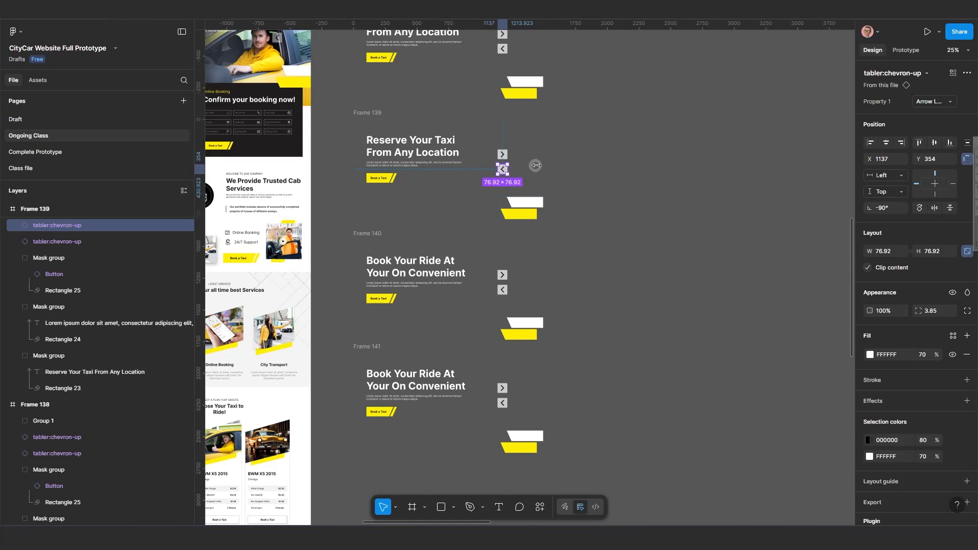
pyautogui.click(536, 166)
pyautogui.click(504, 153)
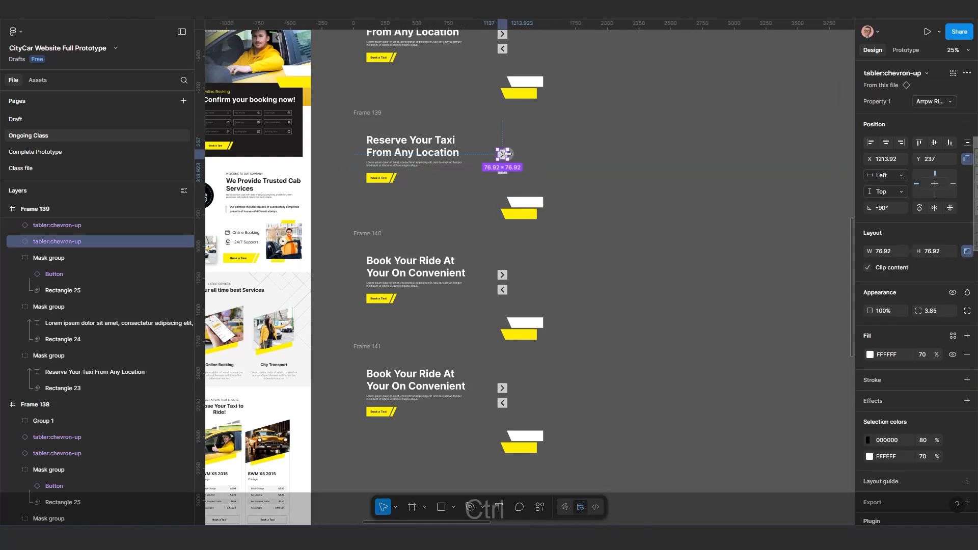
pyautogui.hotkey('ctrl', 'c')
pyautogui.hotkey('ctrl', 'c')
pyautogui.click(504, 278)
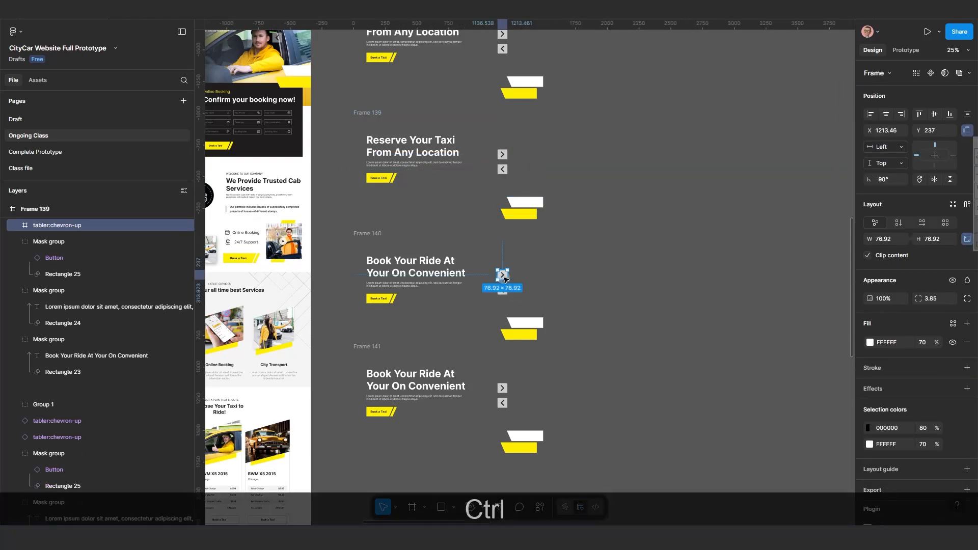
pyautogui.hotkey('ctrl', 'shift', 'r')
# Copy Frame 139's left arrow instance and paste it to replace the left arrow in Frame 140's hero.
pyautogui.click(503, 170)
pyautogui.hotkey('ctrl', 'c')
pyautogui.click(505, 292)
pyautogui.hotkey('ctrl', 'shift', 'r')
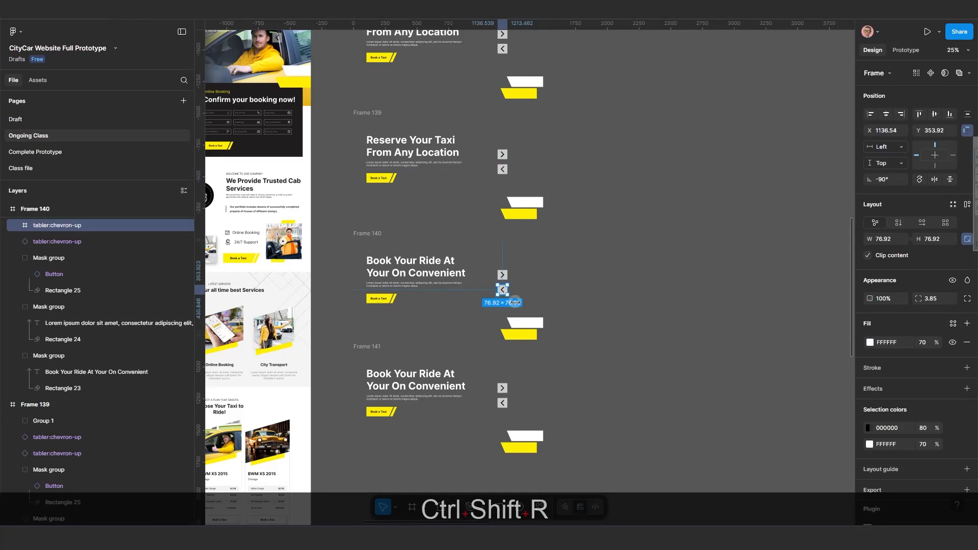
# Paste the copied left arrow instance to replace the left arrow in Frame 141's hero.
pyautogui.scroll(2, 488, 480)
pyautogui.click(511, 347)
pyautogui.hotkey('ctrl', 'shift', 'r')
pyautogui.hotkey('ctrl', 'z')
pyautogui.click(512, 368)
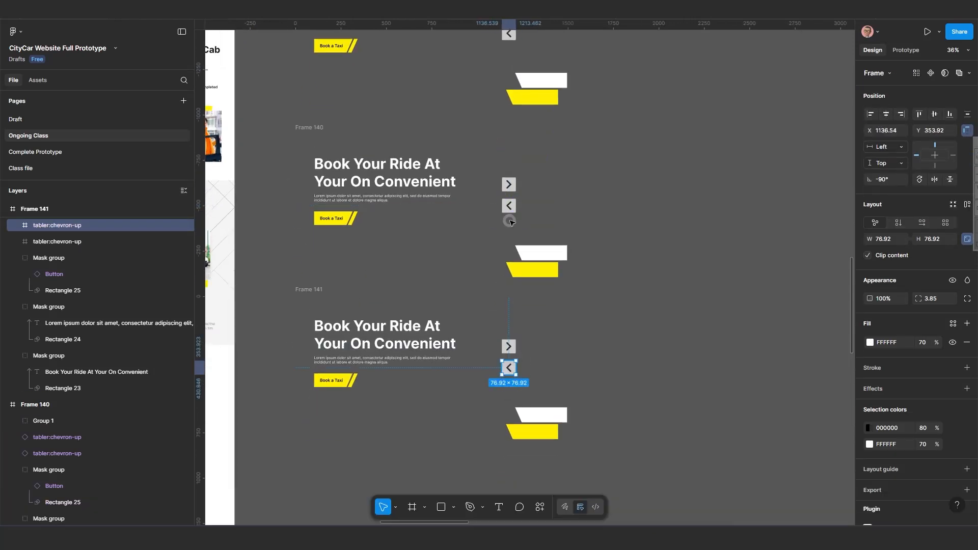
pyautogui.hotkey('ctrl', 'shift', 'r')
# Copy Frame 140's right arrow instance and paste it to replace the right arrow in Frame 141's hero.
pyautogui.click(511, 186)
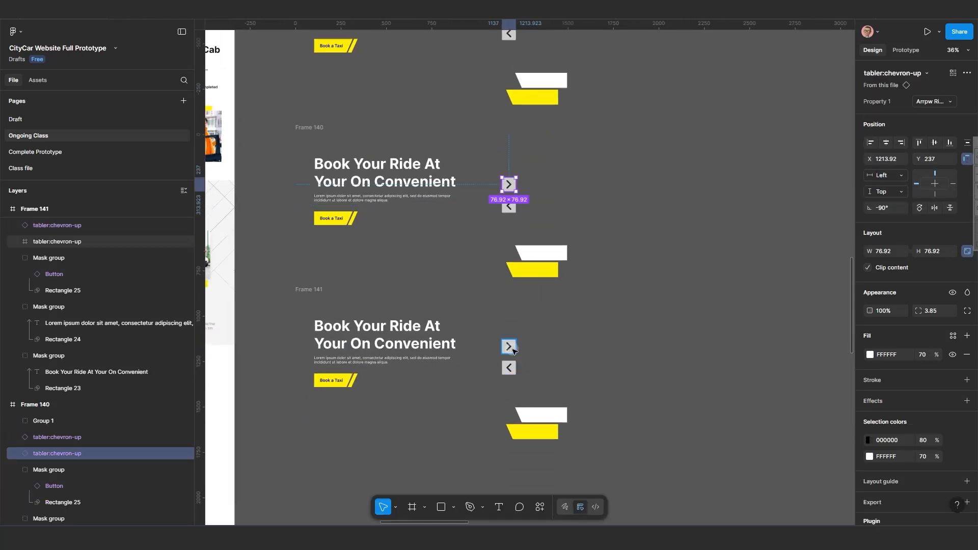
pyautogui.click(511, 346)
pyautogui.hotkey('ctrl', 'shift', 'r')
pyautogui.scroll(1, 509, 367)
pyautogui.hotkey('ctrl', 'z')
pyautogui.click(511, 169)
pyautogui.hotkey('ctrl', 'c')
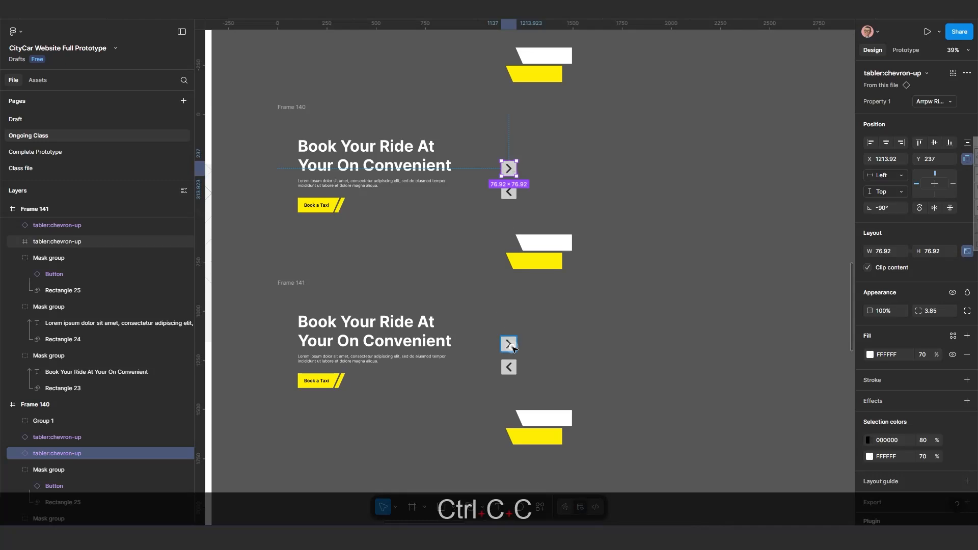
pyautogui.click(509, 344)
pyautogui.hotkey('ctrl', 'shift', 'r')
pyautogui.scroll(-5, 508, 346)
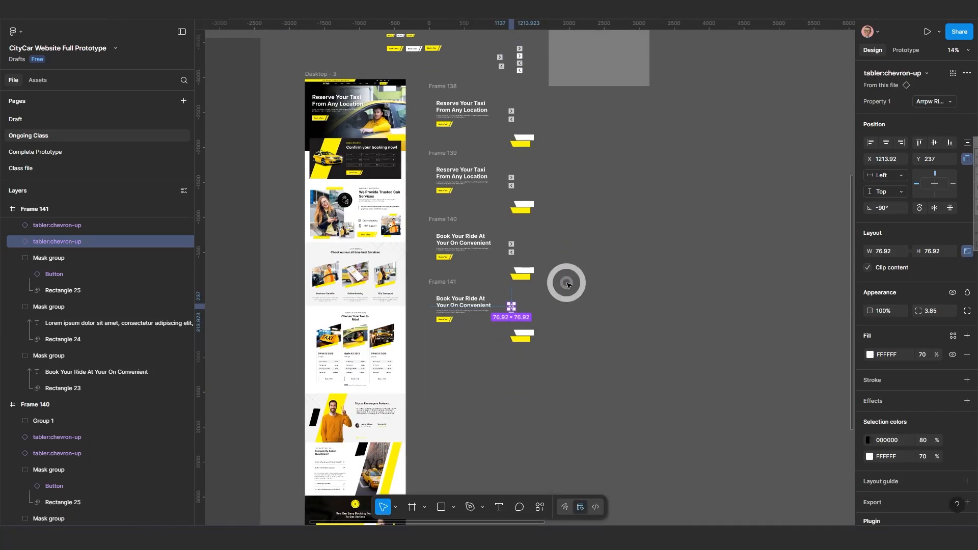
pyautogui.click(559, 223)
pyautogui.scroll(1, 545, 234)
pyautogui.moveTo(546, 237); pyautogui.dragTo(577, 306)
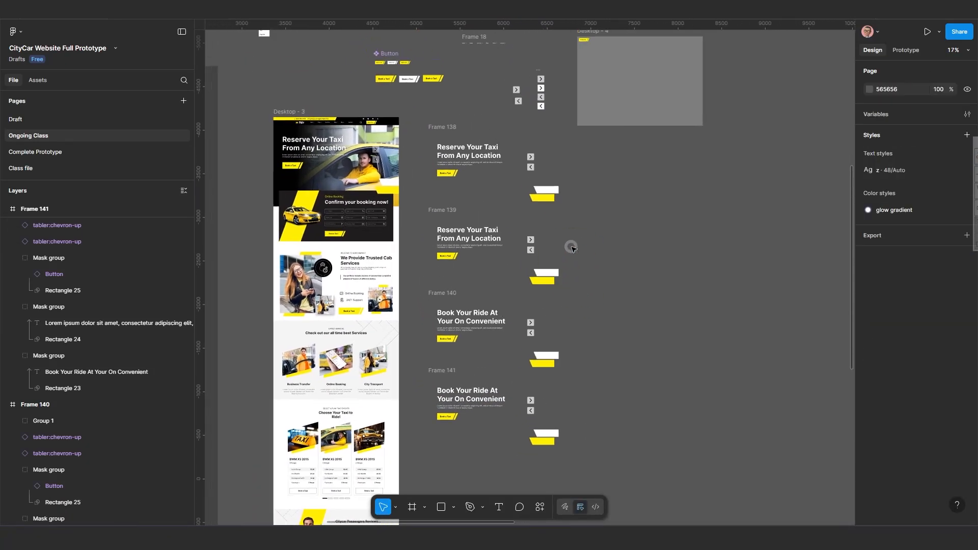
# Select and inspect the heading groups of the hero frames 138 to 141 for prototyping.
pyautogui.scroll(1, 554, 339)
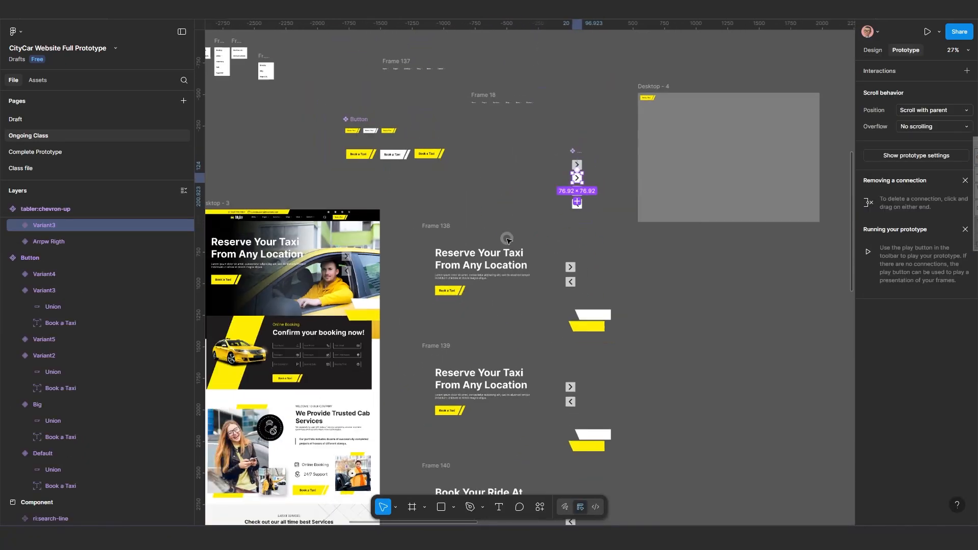
pyautogui.scroll(-2, 507, 240)
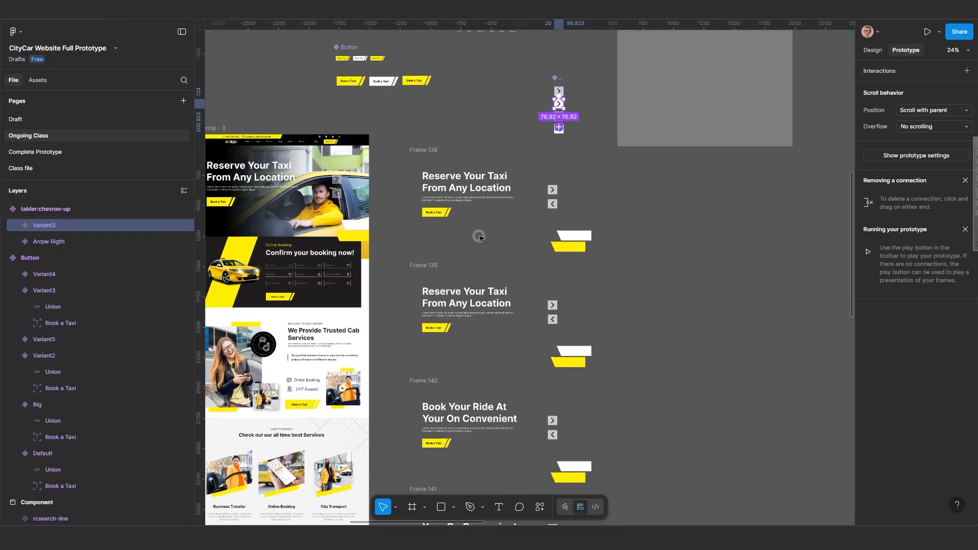
pyautogui.scroll(1, 463, 253)
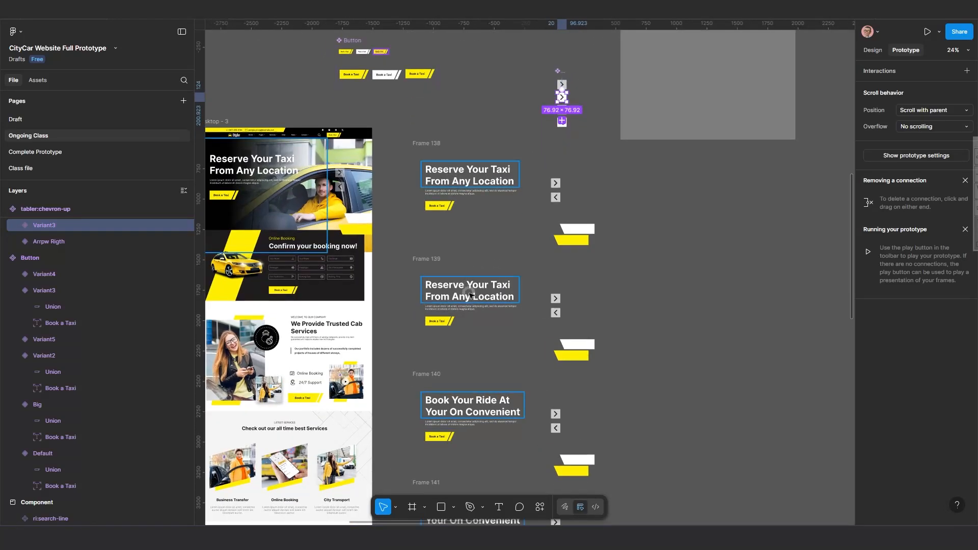
pyautogui.scroll(-2, 475, 289)
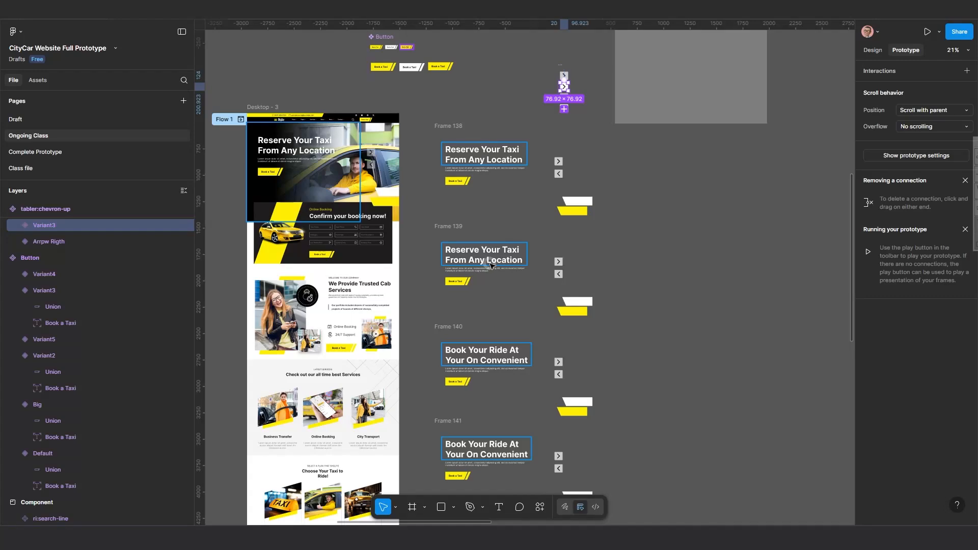
pyautogui.scroll(-5, 460, 261)
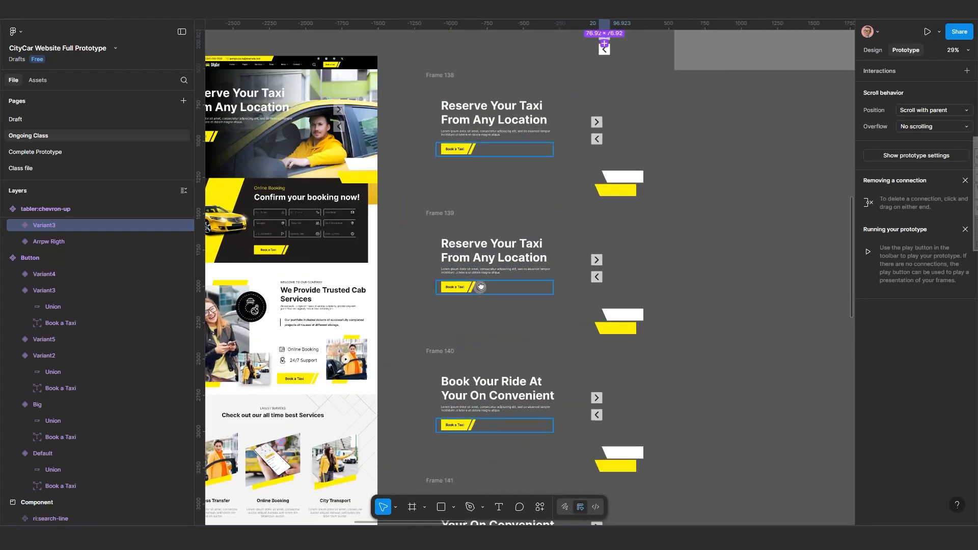
pyautogui.scroll(-3, 480, 212)
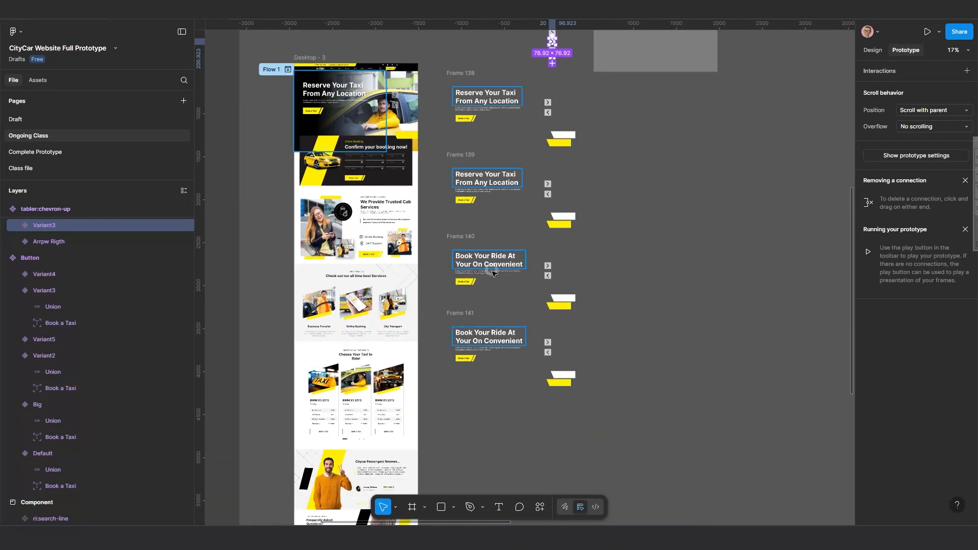
pyautogui.scroll(3, 486, 222)
pyautogui.click(487, 171)
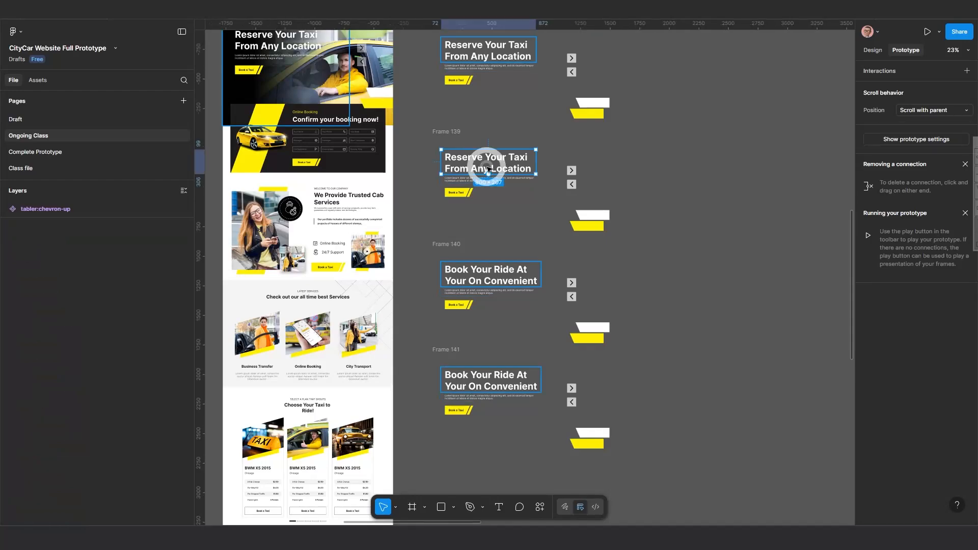
pyautogui.scroll(3, 487, 171)
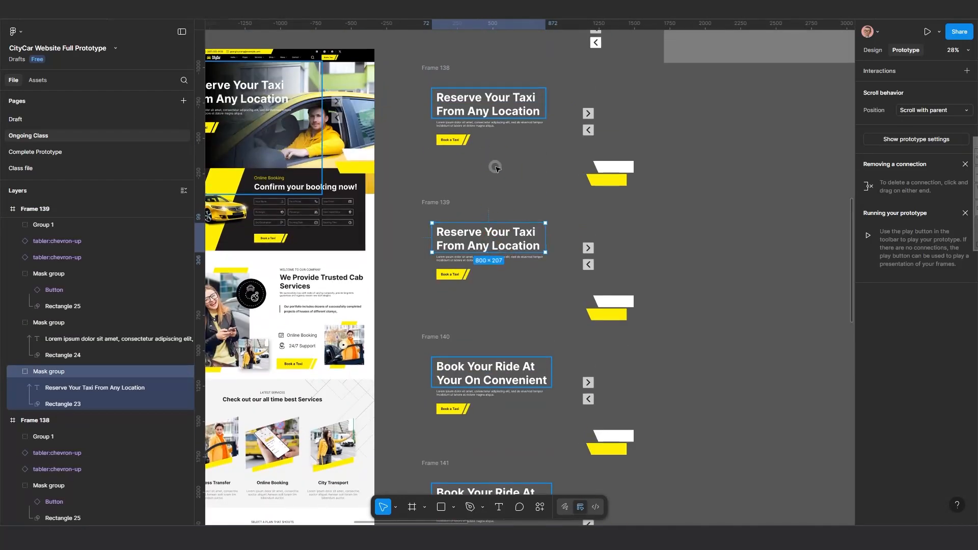
pyautogui.scroll(-2, 500, 348)
pyautogui.moveTo(499, 354); pyautogui.dragTo(493, 296)
pyautogui.scroll(1, 491, 303)
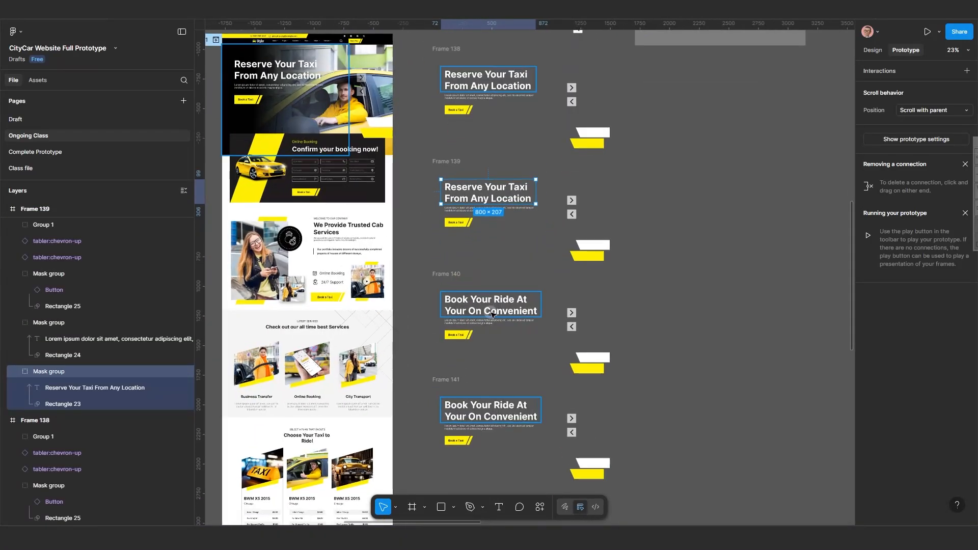
pyautogui.click(497, 308)
pyautogui.scroll(4, 497, 308)
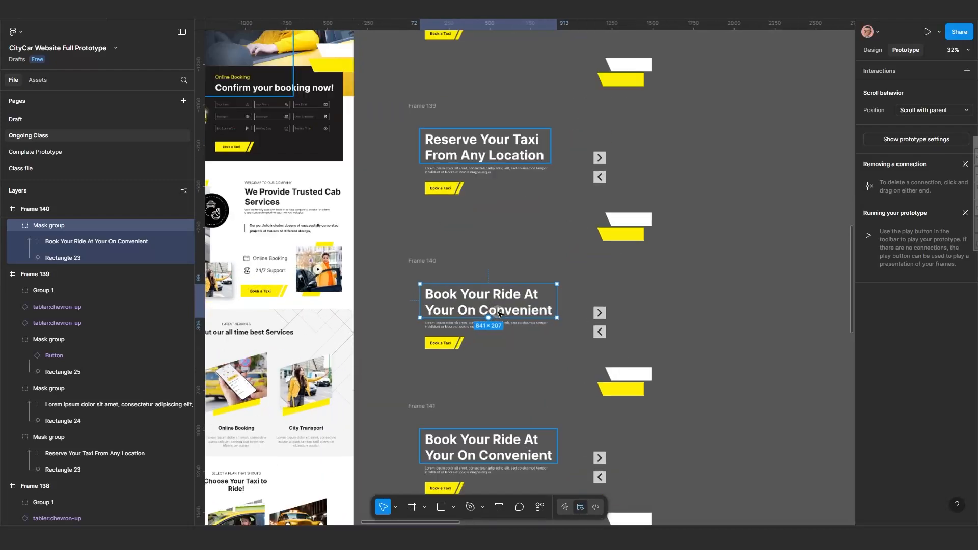
pyautogui.scroll(-2, 497, 299)
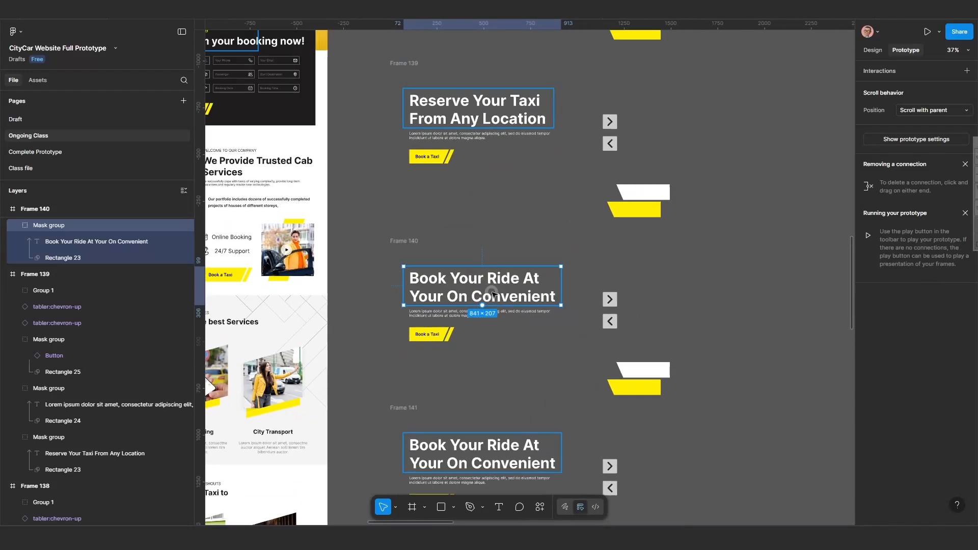
pyautogui.scroll(6, 474, 234)
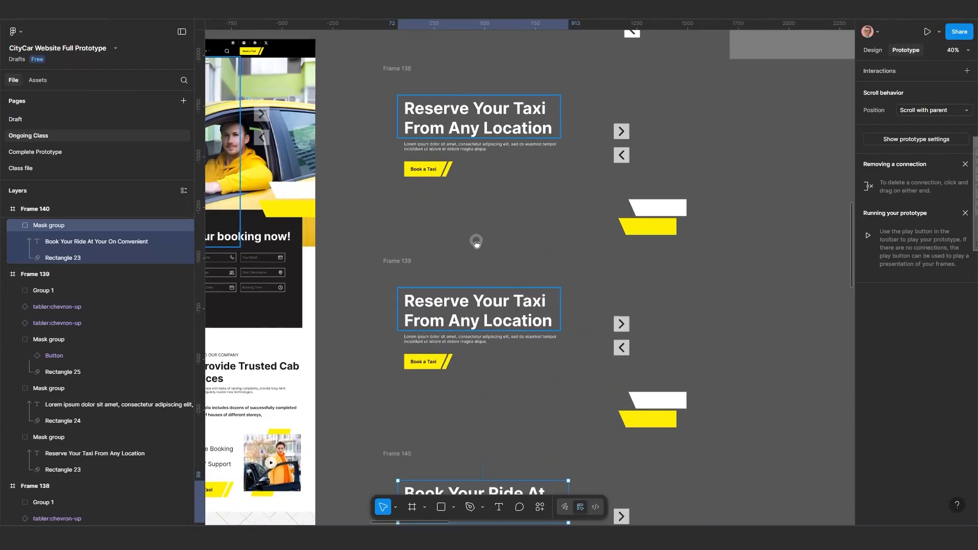
pyautogui.scroll(2, 473, 207)
pyautogui.click(476, 174)
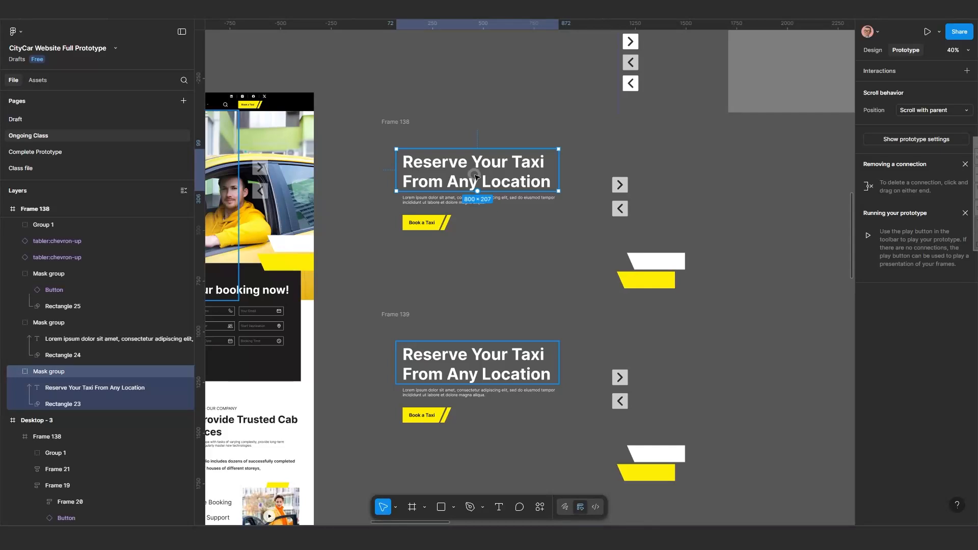
pyautogui.scroll(1, 476, 177)
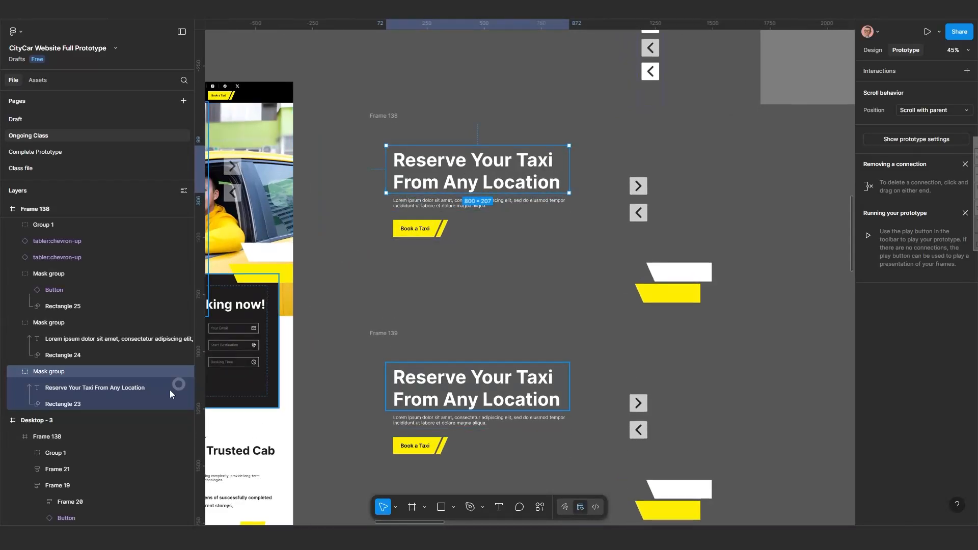
# Select Frame 138's heading text inside its mask group and nudge it down below the mask so it is hidden.
pyautogui.click(79, 389)
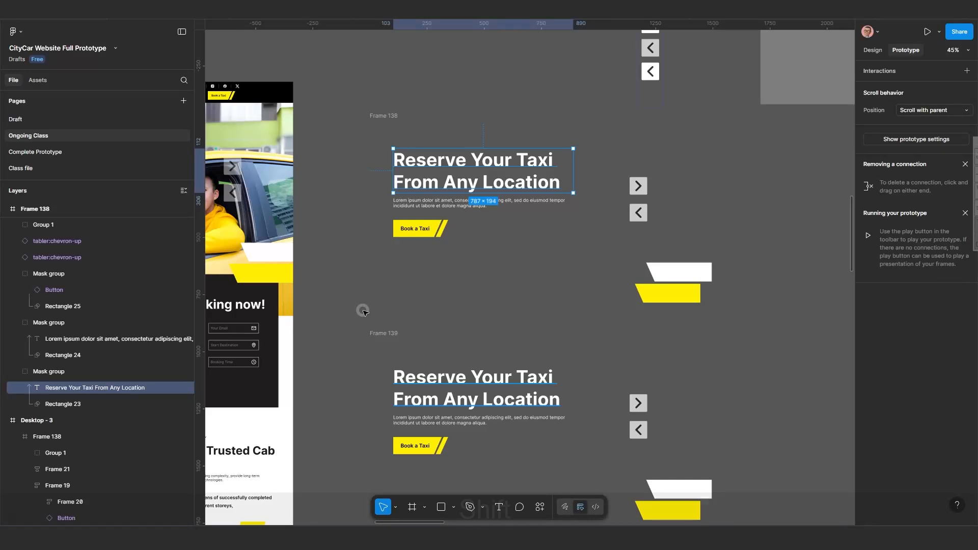
pyautogui.hotkey('shift', 'Down')
pyautogui.hotkey('shift', 'Down')
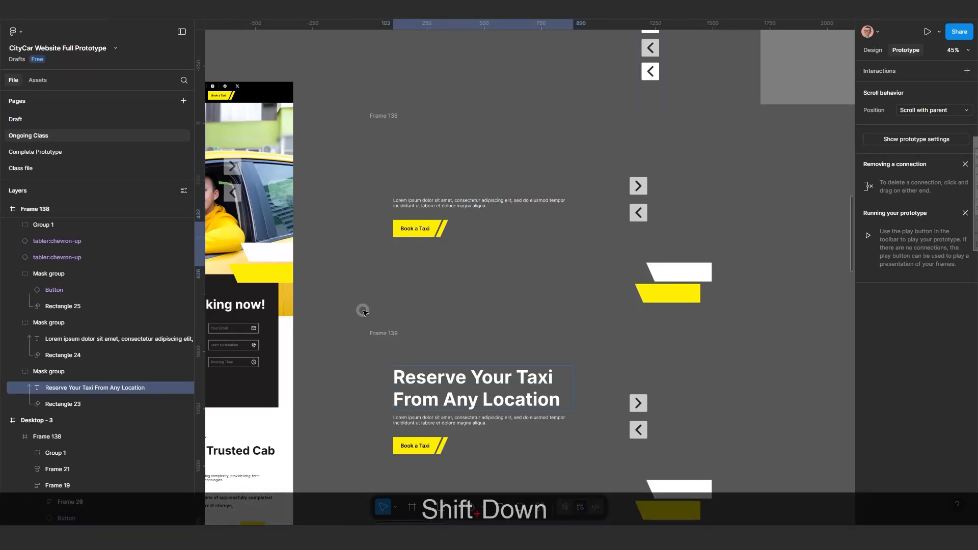
pyautogui.hotkey('shift', 'Down')
pyautogui.hotkey('shift', 'Down')
pyautogui.hotkey('shift', 'Down')
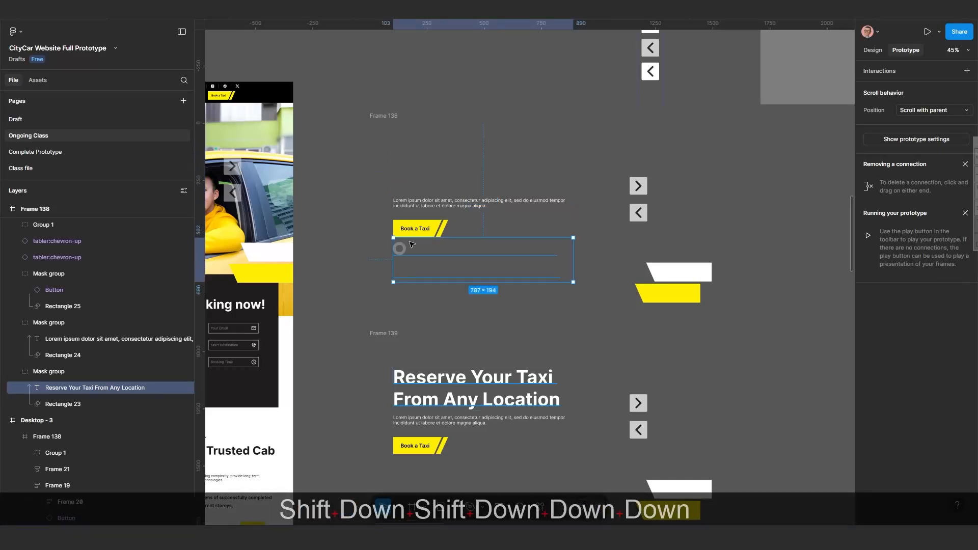
pyautogui.hotkey('shift', 'Down')
pyautogui.hotkey('shift', 'Down')
pyautogui.hotkey('shift', 'Down')
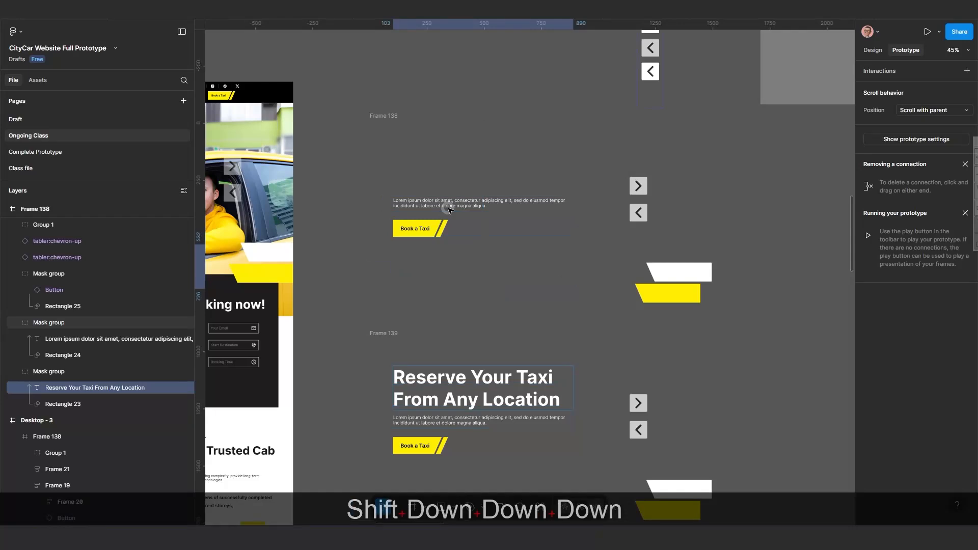
# Select Frame 138's paragraph text inside its mask group and nudge it down out of the visible mask area.
pyautogui.click(452, 202)
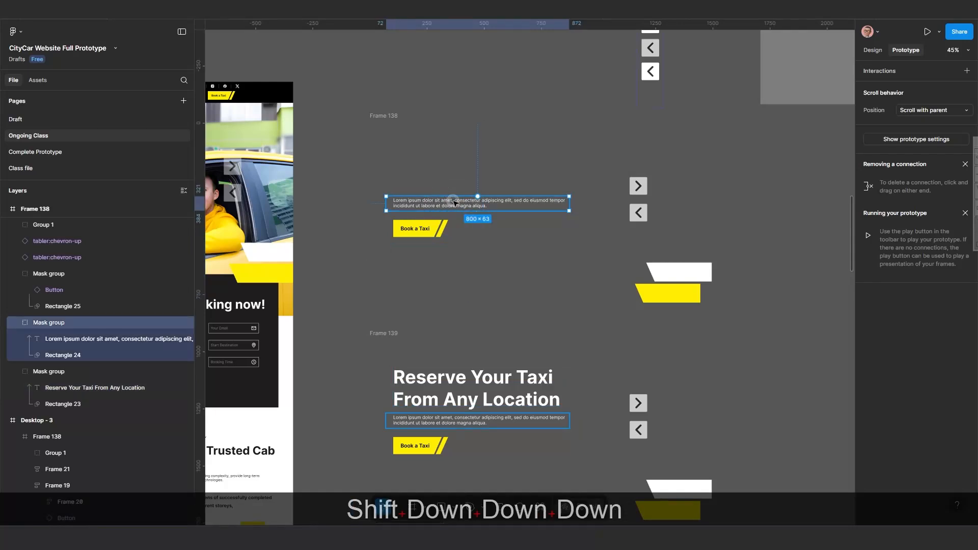
pyautogui.click(111, 338)
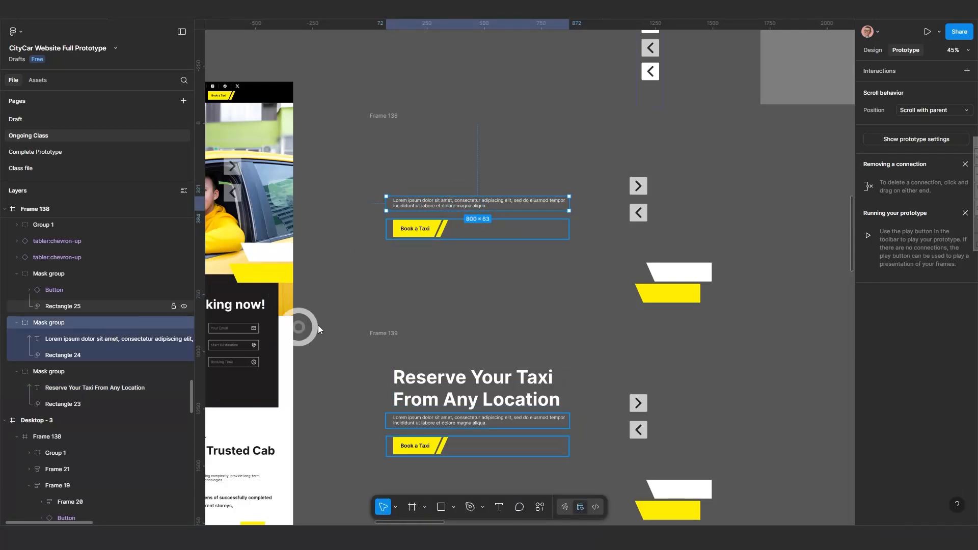
pyautogui.hotkey('shift', 'Down')
pyautogui.hotkey('shift', 'Down')
pyautogui.hotkey('shift', 'Down')
pyautogui.hotkey('shift', 'Down')
pyautogui.hotkey('shift', 'Down')
pyautogui.hotkey('shift', 'Down')
pyautogui.hotkey('shift', 'Down')
pyautogui.hotkey('shift', 'Down')
pyautogui.hotkey('shift', 'Down')
pyautogui.hotkey('shift', 'Down')
pyautogui.hotkey('shift', 'Down')
pyautogui.hotkey('shift', 'Down')
pyautogui.hotkey('shift', 'Down')
pyautogui.hotkey('shift', 'Down')
pyautogui.hotkey('shift', 'Down')
pyautogui.hotkey('shift', 'Down')
pyautogui.hotkey('shift', 'Down')
pyautogui.hotkey('shift', 'Down')
pyautogui.hotkey('shift', 'Down')
pyautogui.hotkey('shift', 'Down')
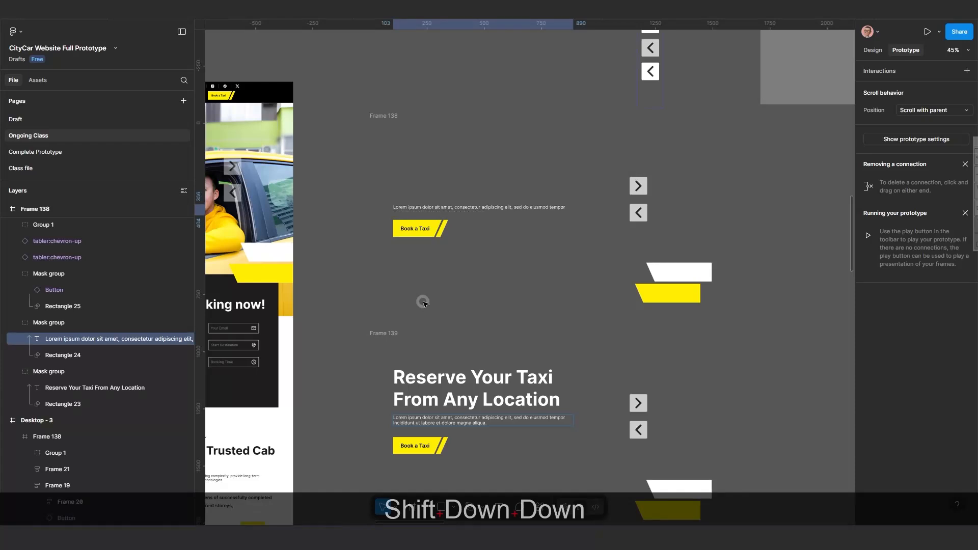
pyautogui.hotkey('shift', 'Down')
pyautogui.hotkey('shift', 'Down')
pyautogui.hotkey('shift', 'Down')
pyautogui.hotkey('shift', 'Down')
pyautogui.hotkey('shift', 'Down')
pyautogui.hotkey('shift', 'Down')
pyautogui.hotkey('shift', 'Down')
pyautogui.hotkey('shift', 'Down')
pyautogui.hotkey('shift', 'Down')
pyautogui.hotkey('shift', 'Down')
pyautogui.hotkey('shift', 'Down')
pyautogui.hotkey('shift', 'Down')
pyautogui.hotkey('shift', 'Down')
pyautogui.hotkey('shift', 'Down')
pyautogui.hotkey('shift', 'Down')
pyautogui.hotkey('shift', 'Down')
pyautogui.hotkey('shift', 'Down')
pyautogui.hotkey('shift', 'Down')
pyautogui.hotkey('shift', 'Down')
pyautogui.hotkey('shift', 'Down')
pyautogui.hotkey('shift', 'Down')
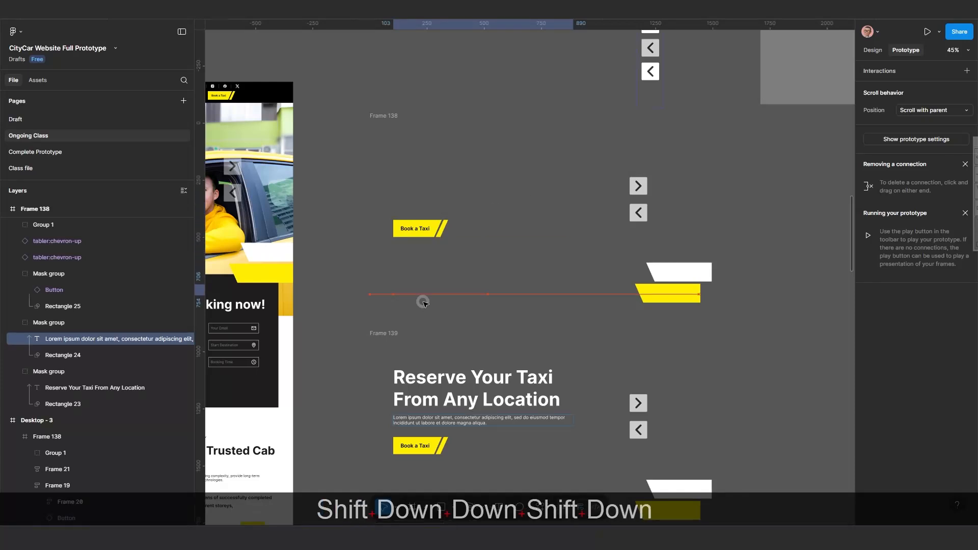
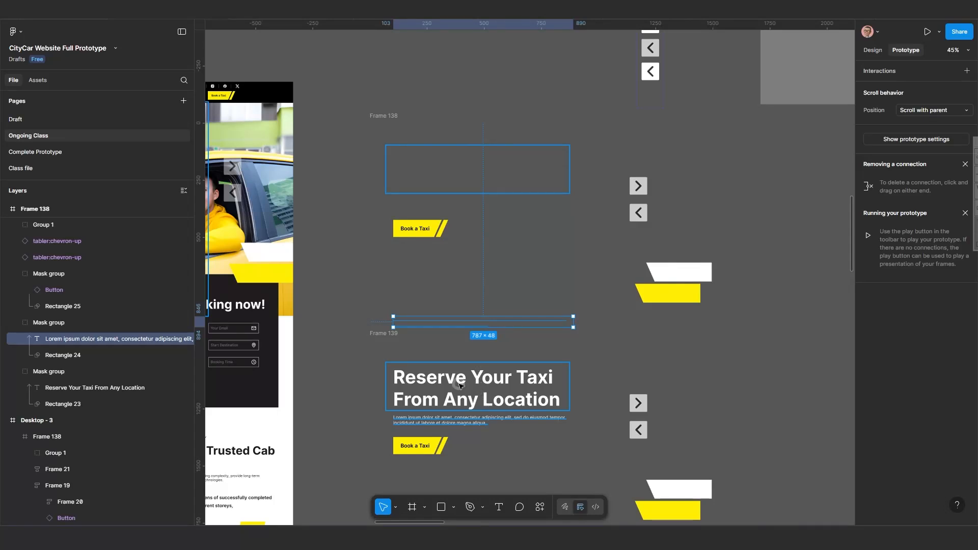
# Select Frame 138's Book a Taxi button inside its mask group and nudge it down out of the visible mask area.
pyautogui.click(422, 231)
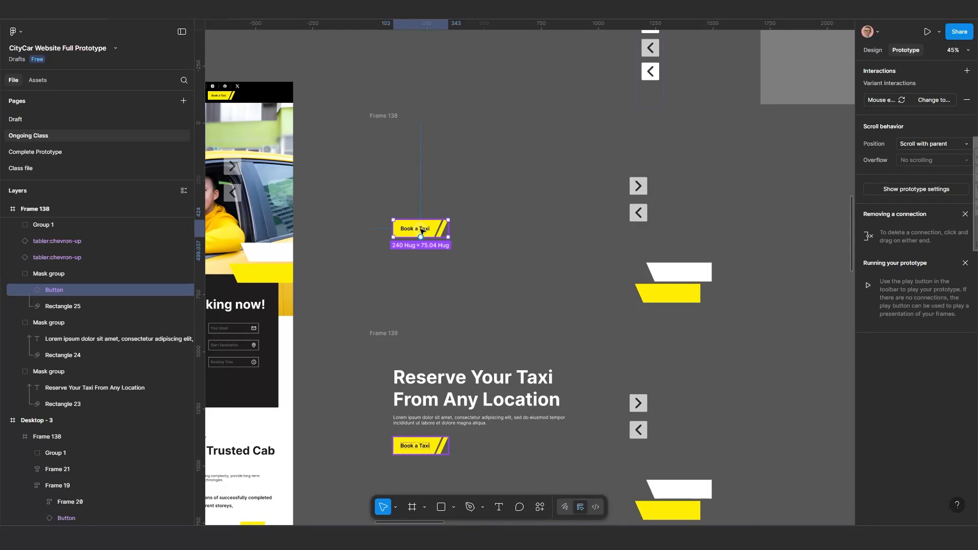
pyautogui.press('shift')
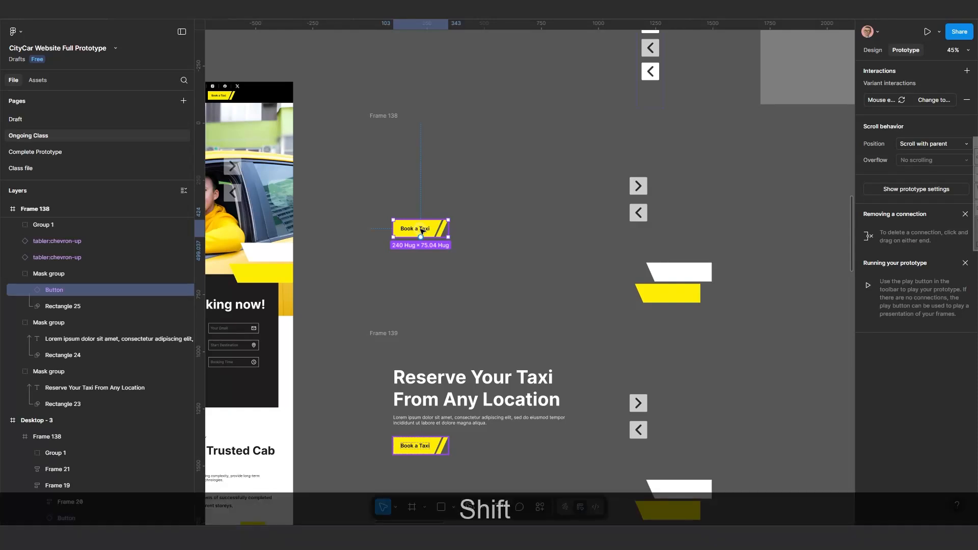
pyautogui.hotkey('shift', 'Down')
pyautogui.hotkey('shift', 'Down')
pyautogui.hotkey('shift', 'Down')
pyautogui.hotkey('shift', 'Down')
pyautogui.hotkey('shift', 'Down')
pyautogui.hotkey('shift', 'Down')
pyautogui.hotkey('shift', 'Down')
pyautogui.hotkey('shift', 'Down')
pyautogui.hotkey('shift', 'Down')
pyautogui.hotkey('shift', 'Down')
pyautogui.hotkey('shift', 'Down')
pyautogui.hotkey('shift', 'Down')
pyautogui.hotkey('shift', 'Down')
pyautogui.hotkey('shift', 'Down')
pyautogui.hotkey('shift', 'Down')
pyautogui.hotkey('shift', 'Down')
pyautogui.hotkey('shift', 'Down')
pyautogui.hotkey('shift', 'Down')
pyautogui.hotkey('shift', 'Down')
pyautogui.hotkey('shift', 'Down')
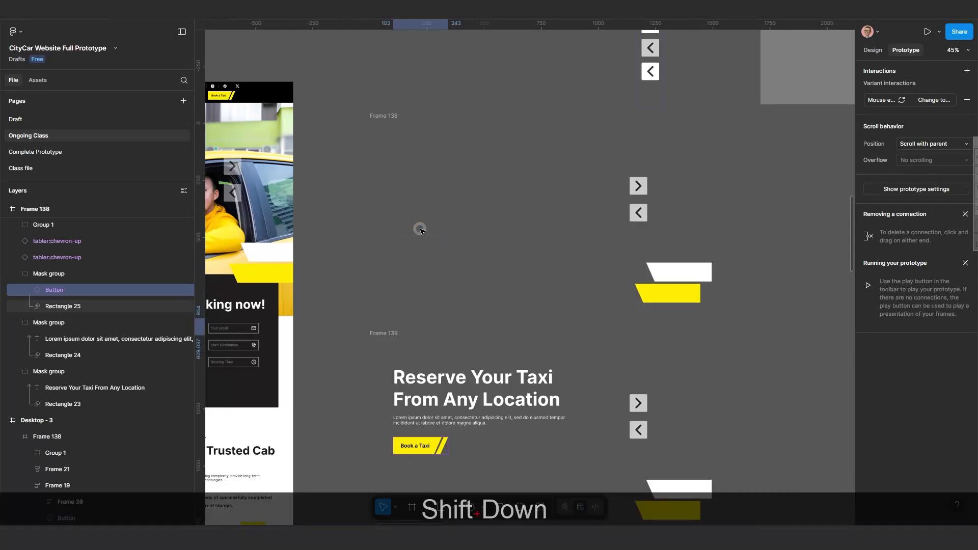
pyautogui.hotkey('shift', 'Down')
pyautogui.hotkey('shift', 'Down')
pyautogui.hotkey('shift', 'Down')
pyautogui.hotkey('shift', 'Down')
pyautogui.hotkey('shift', 'Down')
pyautogui.hotkey('shift', 'Down')
pyautogui.hotkey('shift', 'Down')
pyautogui.hotkey('shift', 'Down')
pyautogui.hotkey('shift', 'Down')
pyautogui.hotkey('shift', 'Down')
pyautogui.hotkey('shift', 'Down')
pyautogui.hotkey('shift', 'Down')
pyautogui.hotkey('shift', 'Down')
pyautogui.hotkey('shift', 'Down')
pyautogui.hotkey('shift', 'Down')
pyautogui.hotkey('shift', 'Down')
pyautogui.hotkey('shift', 'Down')
pyautogui.hotkey('shift', 'Down')
pyautogui.hotkey('shift', 'Down')
pyautogui.hotkey('shift', 'Down')
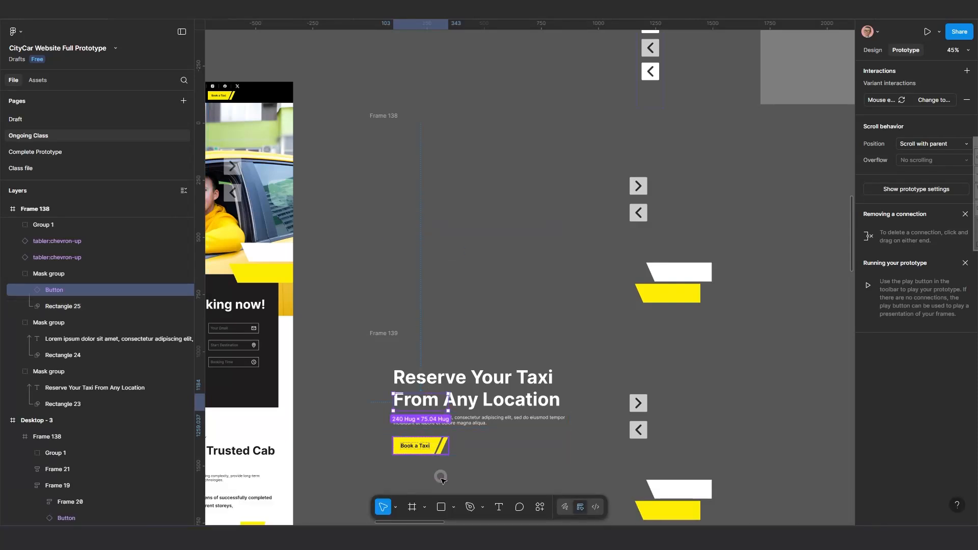
pyautogui.press('shift')
pyautogui.hotkey('shift', 'Down')
pyautogui.hotkey('shift', 'Down')
pyautogui.hotkey('shift', 'Down')
pyautogui.hotkey('shift', 'Down')
pyautogui.hotkey('shift', 'Down')
pyautogui.hotkey('shift', 'Down')
pyautogui.hotkey('shift', 'Down')
pyautogui.hotkey('shift', 'Down')
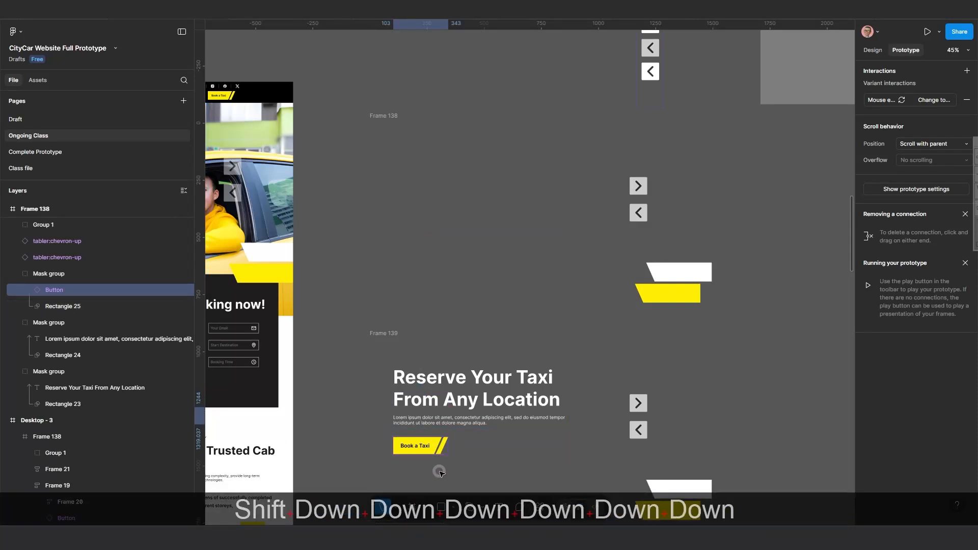
pyautogui.scroll(2, 462, 456)
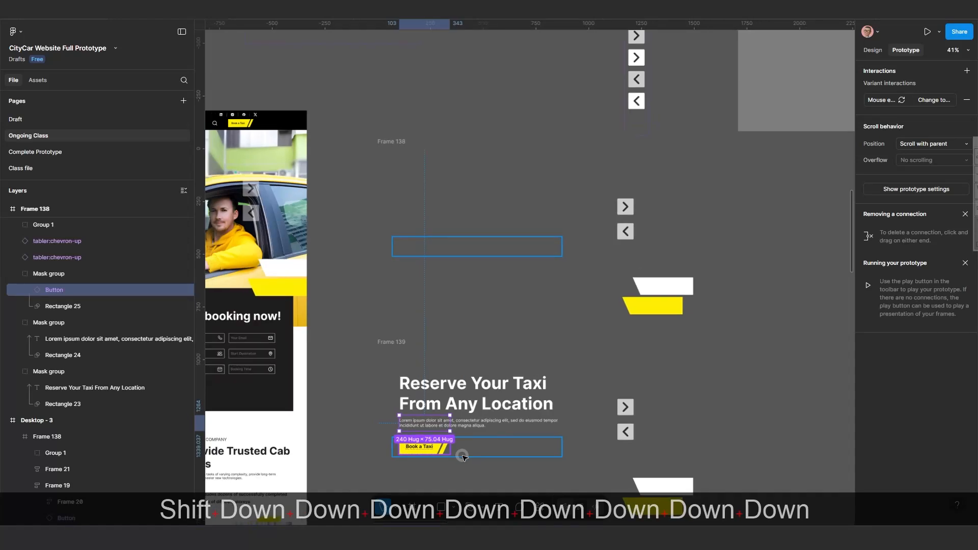
pyautogui.press('shift')
pyautogui.hotkey('shift', 'Down')
pyautogui.hotkey('shift', 'Down')
pyautogui.hotkey('shift', 'Down')
pyautogui.hotkey('shift', 'Down')
pyautogui.hotkey('shift', 'Down')
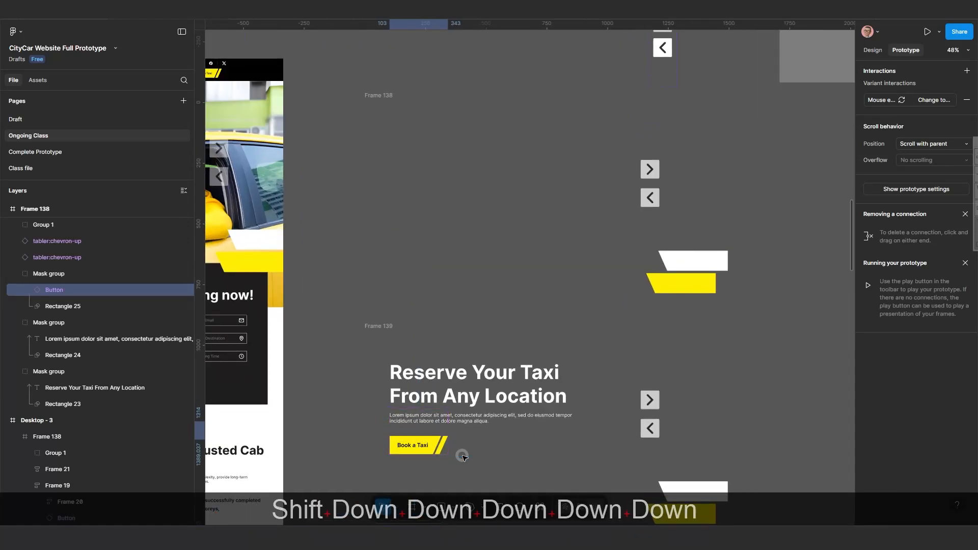
pyautogui.scroll(5, 462, 456)
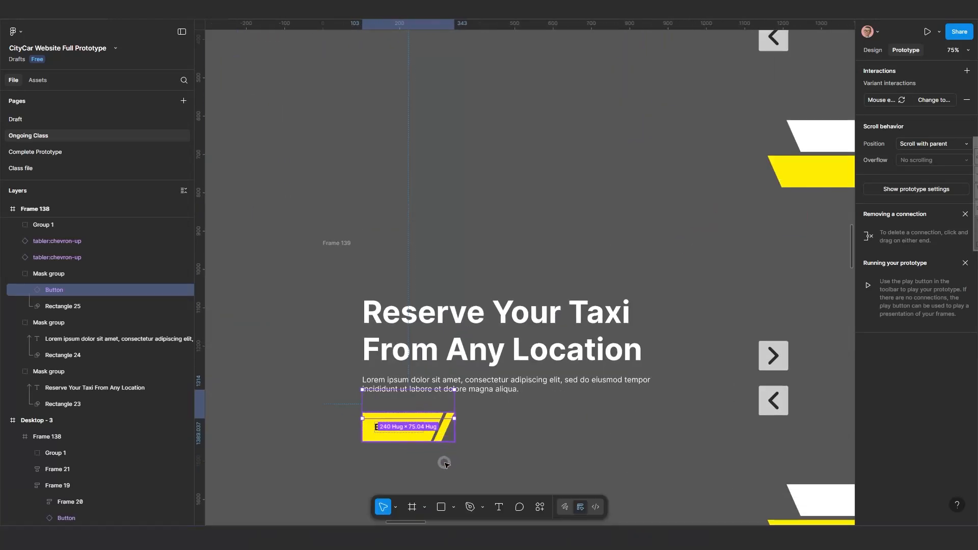
pyautogui.scroll(3, 444, 464)
pyautogui.hotkey('shift', 'Down')
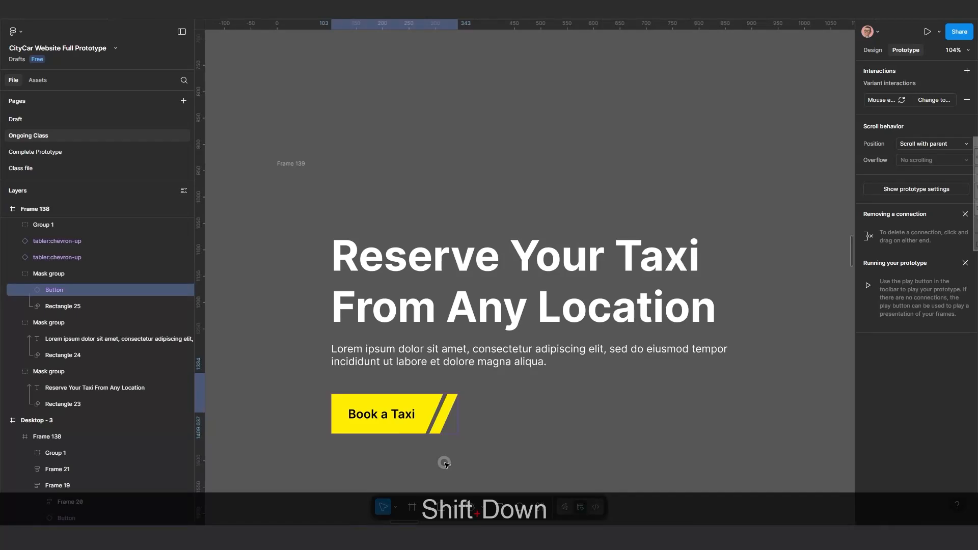
pyautogui.hotkey('shift', 'Down')
pyautogui.hotkey('shift', 'Down')
pyautogui.hotkey('shift', 'Down')
pyautogui.hotkey('shift', 'Down')
pyautogui.hotkey('shift', 'Down')
pyautogui.scroll(-5, 444, 464)
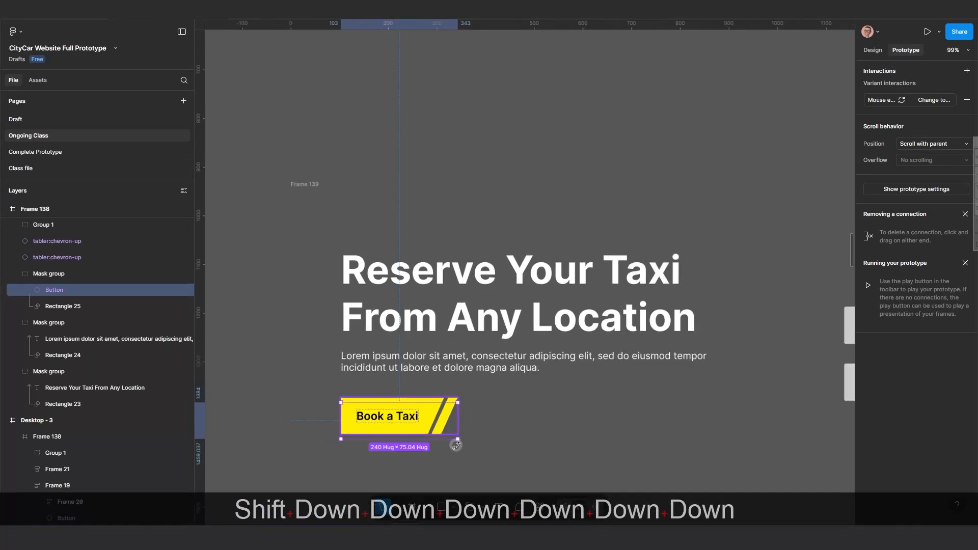
pyautogui.scroll(-5, 458, 412)
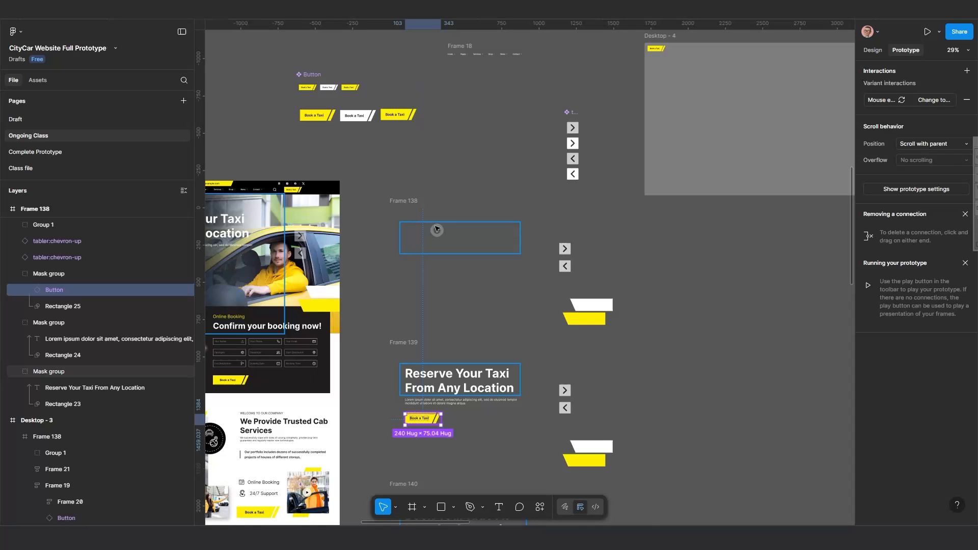
# Select Frame 138's right arrow and nudge it to the right, outside the frame.
pyautogui.click(404, 201)
pyautogui.scroll(2, 542, 264)
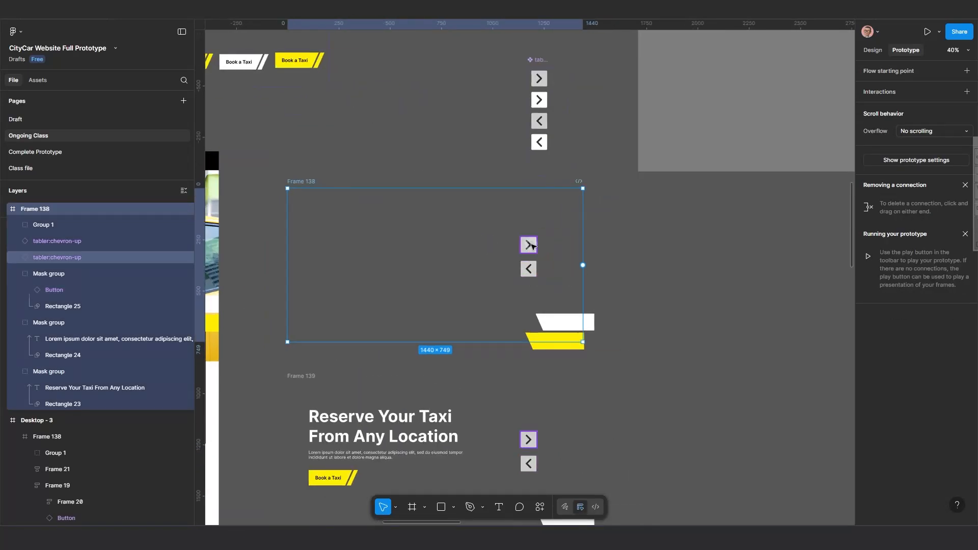
pyautogui.click(529, 245)
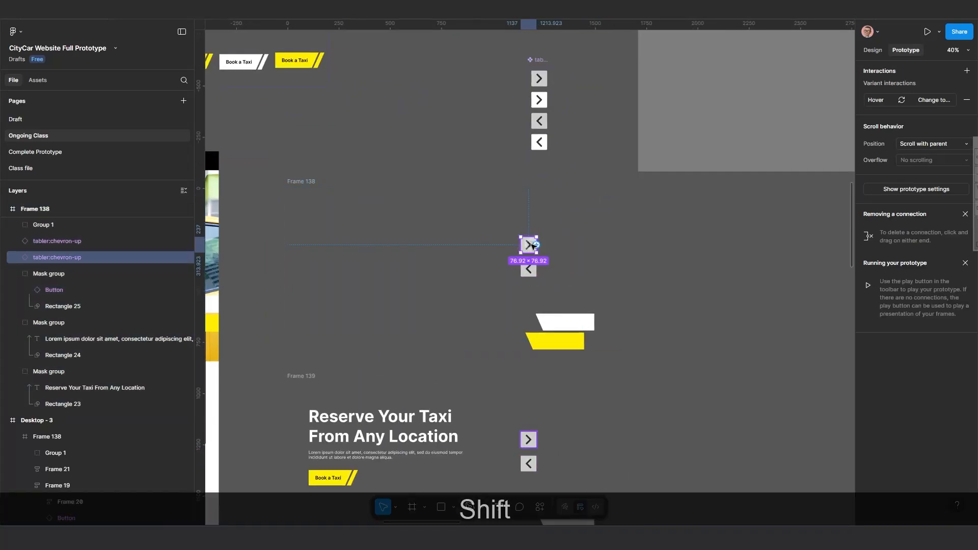
pyautogui.hotkey('shift', 'Right')
pyautogui.hotkey('shift', 'Right')
pyautogui.hotkey('shift', 'Right')
pyautogui.hotkey('shift', 'Right')
pyautogui.hotkey('shift', 'Right')
pyautogui.hotkey('shift', 'Right')
pyautogui.hotkey('shift', 'Right')
pyautogui.hotkey('shift', 'Right')
pyautogui.hotkey('shift', 'Right')
pyautogui.hotkey('shift', 'Right')
pyautogui.hotkey('shift', 'Right')
pyautogui.hotkey('shift', 'Right')
pyautogui.hotkey('shift', 'Right')
pyautogui.hotkey('shift', 'Right')
pyautogui.hotkey('shift', 'Right')
pyautogui.hotkey('shift', 'Right')
pyautogui.hotkey('shift', 'Right')
pyautogui.hotkey('shift', 'Right')
pyautogui.hotkey('shift', 'Right')
pyautogui.hotkey('shift', 'Right')
pyautogui.hotkey('shift', 'Right')
pyautogui.hotkey('shift', 'Right')
pyautogui.hotkey('shift', 'Right')
pyautogui.hotkey('shift', 'Right')
pyautogui.hotkey('shift', 'Right')
pyautogui.hotkey('shift', 'Right')
pyautogui.hotkey('shift', 'Right')
pyautogui.hotkey('shift', 'Right')
pyautogui.hotkey('shift', 'Right')
pyautogui.hotkey('shift', 'Right')
pyautogui.hotkey('shift', 'Right')
pyautogui.hotkey('shift', 'Right')
pyautogui.hotkey('shift', 'Right')
pyautogui.hotkey('shift', 'Right')
pyautogui.hotkey('shift', 'Right')
pyautogui.hotkey('shift', 'Right')
pyautogui.hotkey('shift', 'Right')
pyautogui.hotkey('shift', 'Right')
pyautogui.hotkey('shift', 'Right')
pyautogui.hotkey('shift', 'Right')
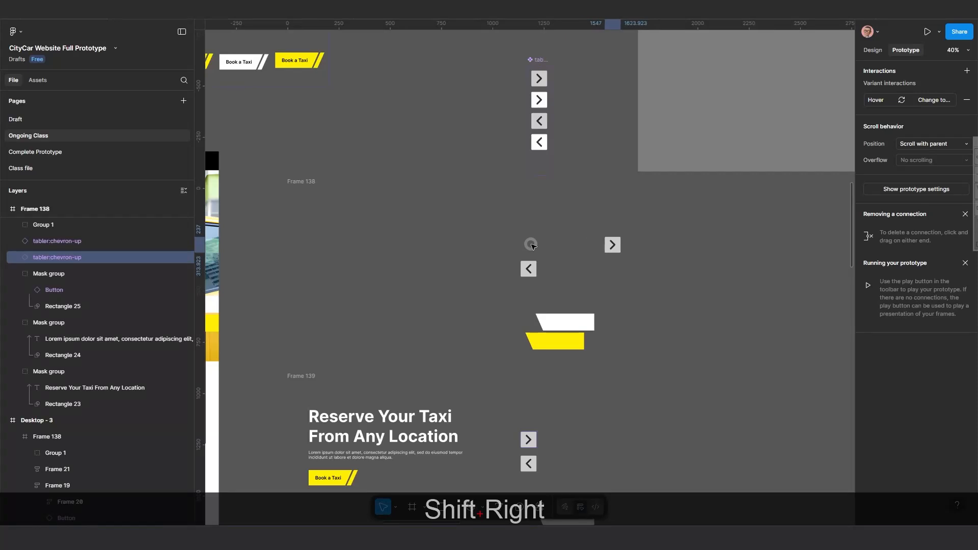
pyautogui.hotkey('shift', 'Right')
pyautogui.hotkey('shift', 'Right')
pyautogui.hotkey('shift', 'Right')
pyautogui.hotkey('shift', 'Right')
pyautogui.hotkey('shift', 'Right')
pyautogui.hotkey('shift', 'Right')
pyautogui.hotkey('shift', 'Right')
pyautogui.hotkey('shift', 'Right')
pyautogui.hotkey('shift', 'Right')
pyautogui.hotkey('shift', 'Right')
pyautogui.hotkey('shift', 'Right')
pyautogui.hotkey('shift', 'Right')
pyautogui.hotkey('shift', 'Right')
pyautogui.hotkey('shift', 'Right')
pyautogui.hotkey('shift', 'Right')
pyautogui.hotkey('shift', 'Right')
pyautogui.hotkey('shift', 'Right')
pyautogui.hotkey('shift', 'Right')
pyautogui.hotkey('shift', 'Right')
pyautogui.hotkey('shift', 'Right')
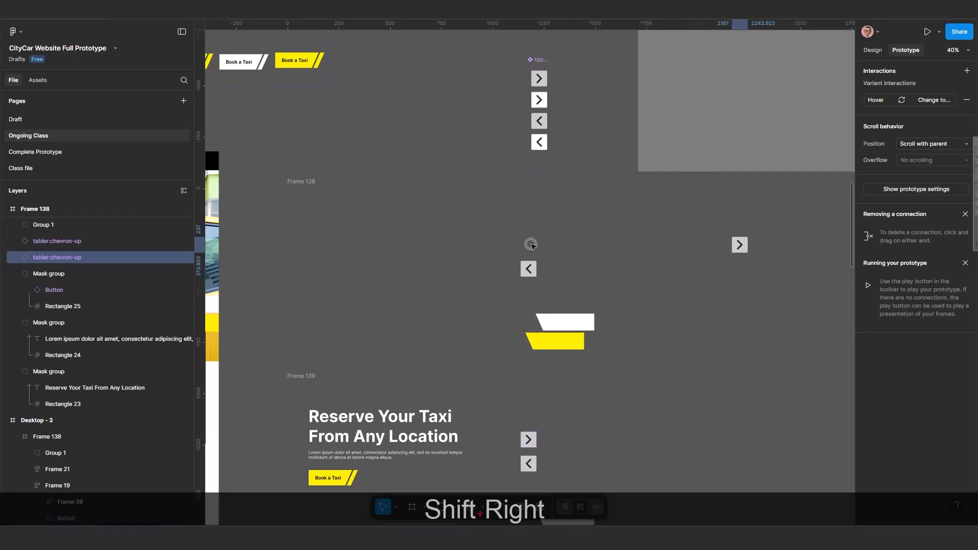
pyautogui.scroll(-3, 531, 245)
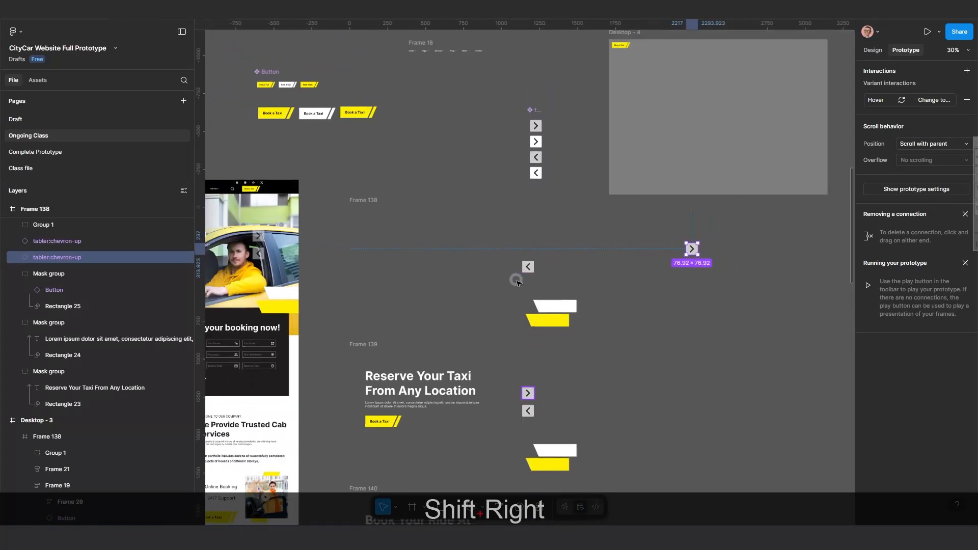
pyautogui.moveTo(516, 278); pyautogui.dragTo(530, 321)
# Move Frame 138's left arrow to the right outside the frame, to about X 2727.
pyautogui.scroll(1, 531, 320)
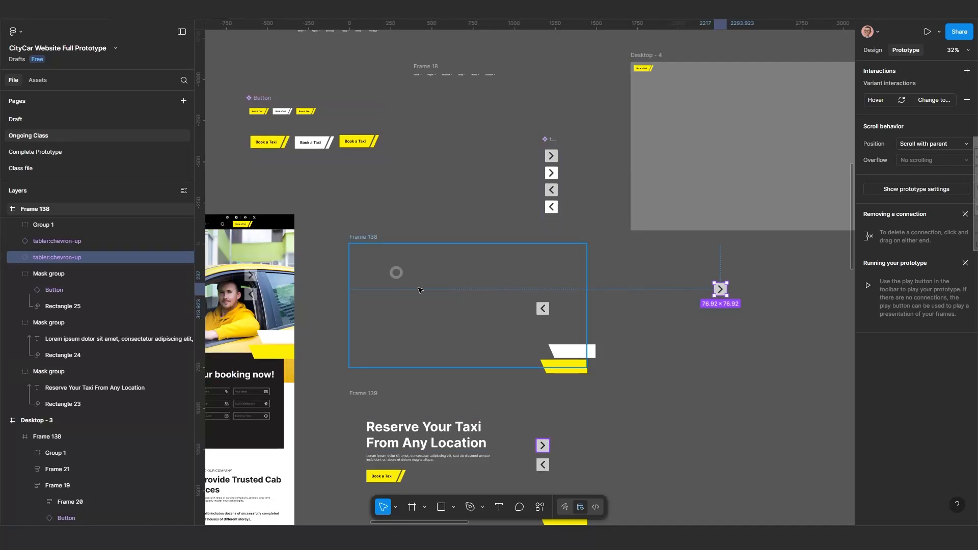
pyautogui.click(542, 308)
pyautogui.hotkey('shift', 'Right')
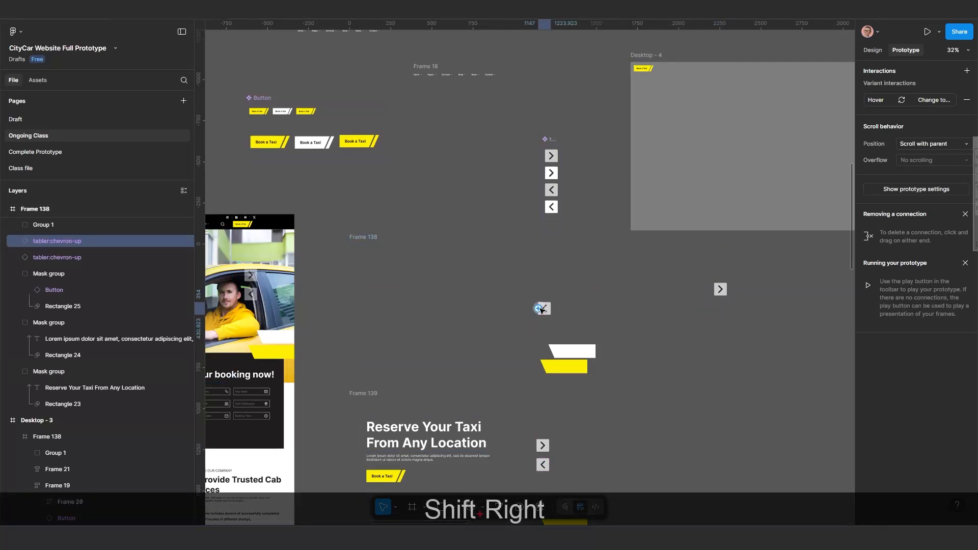
pyautogui.hotkey('shift', 'Right')
pyautogui.hotkey('shift', 'Right')
pyautogui.hotkey('shift', 'Right')
pyautogui.hotkey('shift', 'Right')
pyautogui.hotkey('shift', 'Right')
pyautogui.hotkey('shift', 'Right')
pyautogui.hotkey('shift', 'Right')
pyautogui.hotkey('shift', 'Right')
pyautogui.hotkey('shift', 'Right')
pyautogui.hotkey('shift', 'Right')
pyautogui.hotkey('shift', 'Right')
pyautogui.hotkey('shift', 'Right')
pyautogui.hotkey('shift', 'Right')
pyautogui.hotkey('shift', 'Right')
pyautogui.hotkey('shift', 'Right')
pyautogui.hotkey('shift', 'Right')
pyautogui.hotkey('shift', 'Right')
pyautogui.hotkey('shift', 'Right')
pyautogui.hotkey('shift', 'Right')
pyautogui.hotkey('shift', 'Right')
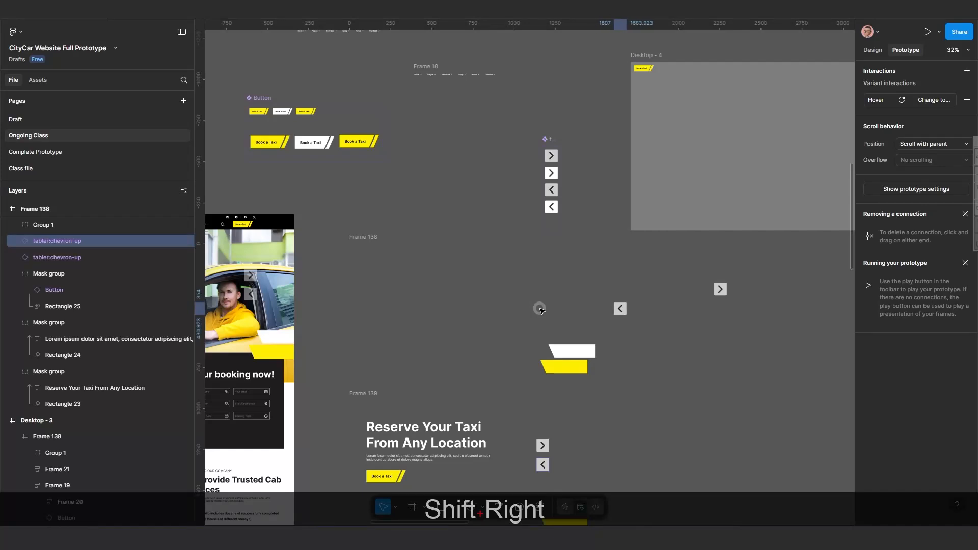
pyautogui.hotkey('shift', 'Right')
pyautogui.hotkey('shift', 'Right')
pyautogui.hotkey('shift', 'Right')
pyautogui.hotkey('shift', 'Right')
pyautogui.hotkey('shift', 'Right')
pyautogui.hotkey('shift', 'Right')
pyautogui.hotkey('shift', 'Right')
pyautogui.hotkey('shift', 'Right')
pyautogui.hotkey('shift', 'Right')
pyautogui.hotkey('shift', 'Right')
pyautogui.hotkey('shift', 'Right')
pyautogui.hotkey('shift', 'Right')
pyautogui.hotkey('shift', 'Right')
pyautogui.hotkey('shift', 'Right')
pyautogui.hotkey('shift', 'Right')
pyautogui.hotkey('shift', 'Right')
pyautogui.hotkey('shift', 'Right')
pyautogui.hotkey('shift', 'Right')
pyautogui.hotkey('shift', 'Right')
pyautogui.hotkey('shift', 'Right')
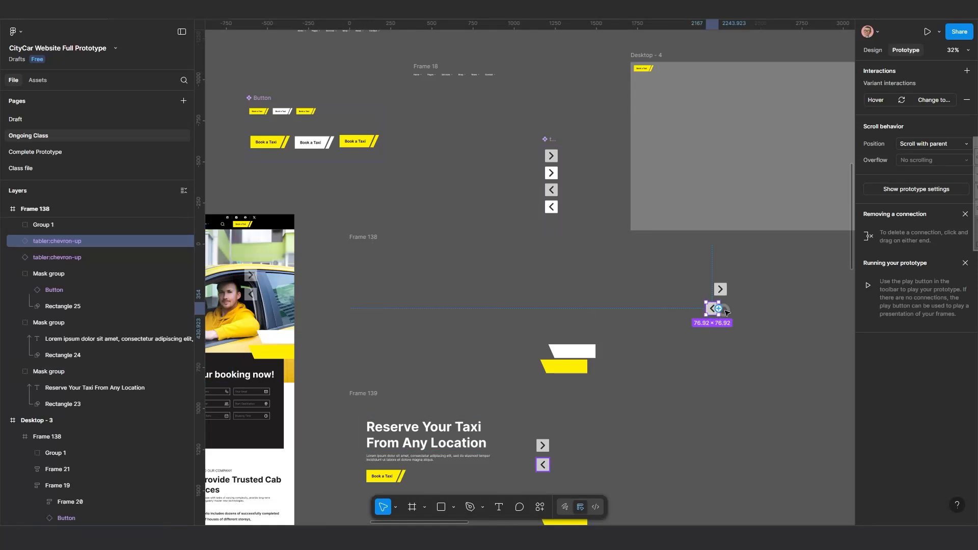
pyautogui.moveTo(718, 308); pyautogui.dragTo(750, 312)
pyautogui.click(868, 49)
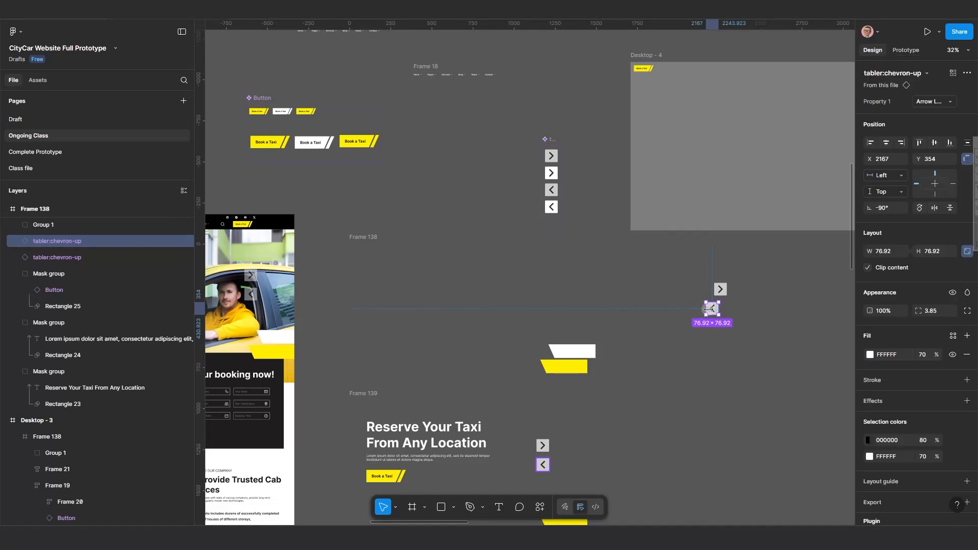
pyautogui.moveTo(724, 312); pyautogui.dragTo(809, 311)
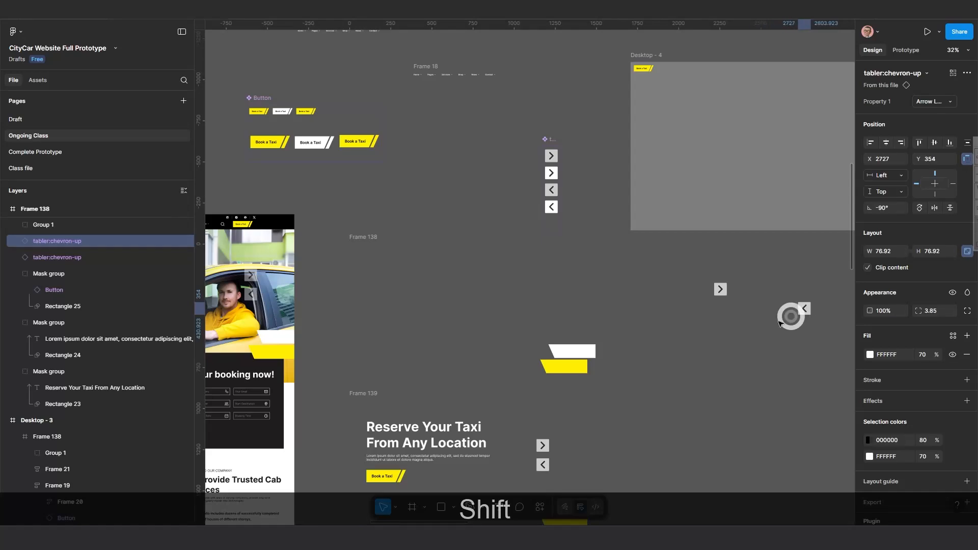
# Select Frame 140's heading text inside its mask group and nudge it down below the mask so it is hidden.
pyautogui.scroll(-4, 598, 369)
pyautogui.scroll(-3, 555, 388)
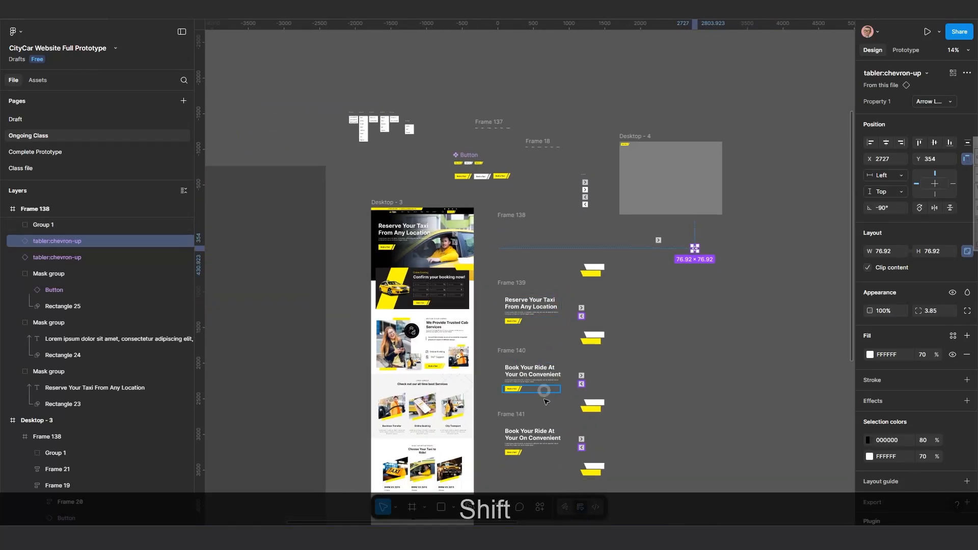
pyautogui.scroll(-2, 535, 410)
pyautogui.scroll(2, 530, 367)
pyautogui.moveTo(533, 353); pyautogui.dragTo(504, 313)
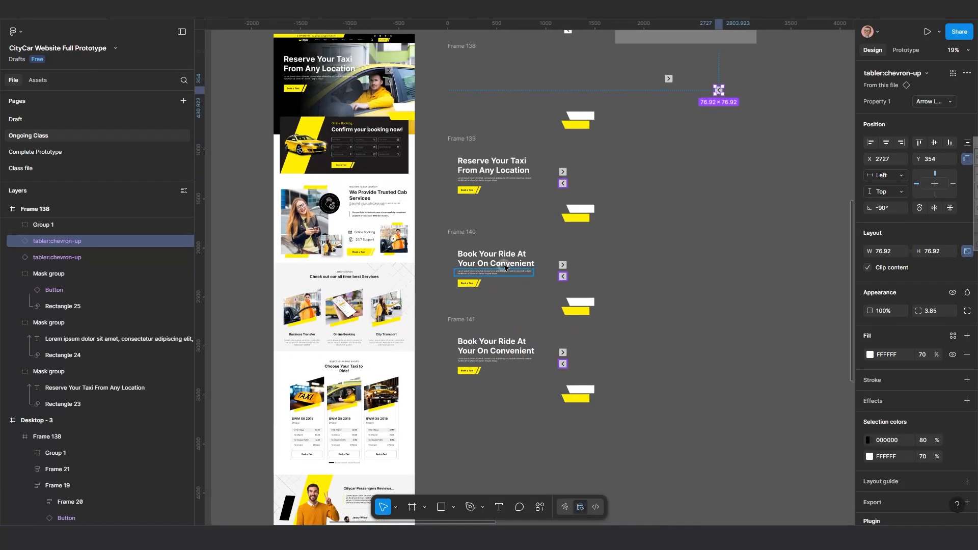
pyautogui.click(502, 262)
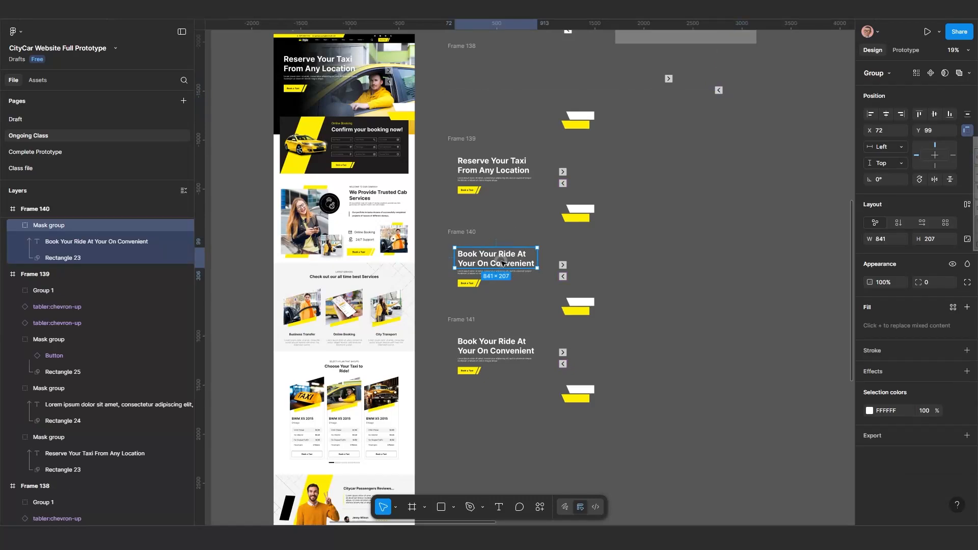
pyautogui.click(502, 262)
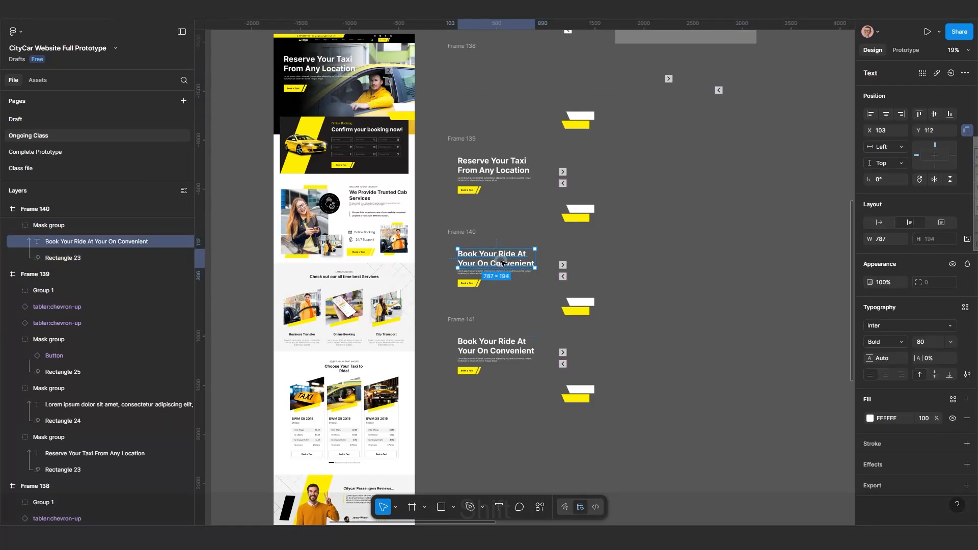
pyautogui.hotkey('shift', 'Down')
pyautogui.hotkey('shift', 'Down')
pyautogui.hotkey('shift', 'Down')
pyautogui.hotkey('shift', 'Down')
pyautogui.hotkey('shift', 'Down')
pyautogui.hotkey('shift', 'Down')
pyautogui.hotkey('shift', 'Down')
pyautogui.hotkey('shift', 'Down')
pyautogui.hotkey('shift', 'Down')
pyautogui.hotkey('shift', 'Down')
pyautogui.hotkey('shift', 'Down')
pyautogui.hotkey('shift', 'Down')
pyautogui.hotkey('shift', 'Down')
pyautogui.hotkey('shift', 'Down')
pyautogui.hotkey('shift', 'Down')
pyautogui.hotkey('shift', 'Down')
pyautogui.hotkey('shift', 'Down')
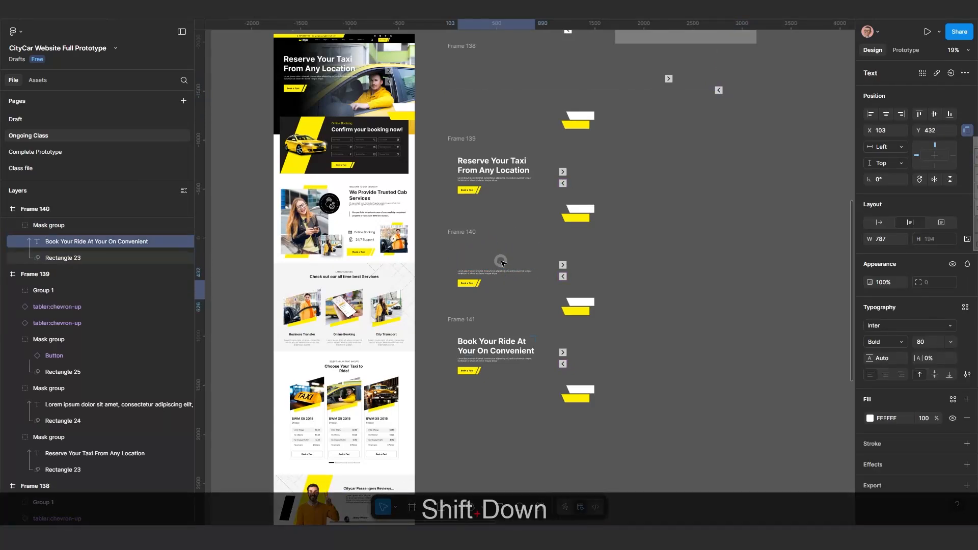
pyautogui.hotkey('shift', 'Down')
pyautogui.hotkey('shift', 'Down')
pyautogui.hotkey('shift', 'Down')
pyautogui.hotkey('shift', 'Down')
pyautogui.hotkey('shift', 'Down')
pyautogui.hotkey('shift', 'Down')
pyautogui.hotkey('shift', 'Down')
pyautogui.hotkey('shift', 'Down')
pyautogui.hotkey('shift', 'Down')
pyautogui.hotkey('shift', 'Down')
pyautogui.hotkey('shift', 'Down')
pyautogui.hotkey('shift', 'Down')
pyautogui.hotkey('shift', 'Down')
pyautogui.hotkey('shift', 'Down')
pyautogui.hotkey('shift', 'Down')
pyautogui.hotkey('shift', 'Down')
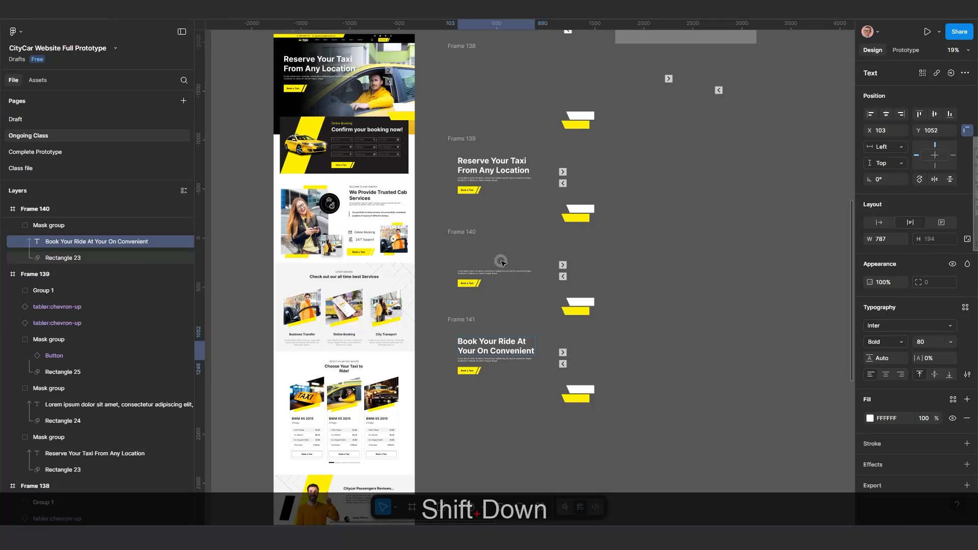
pyautogui.hotkey('shift', 'Down')
pyautogui.hotkey('shift', 'Down')
pyautogui.hotkey('shift', 'Down')
pyautogui.hotkey('shift', 'Down')
pyautogui.hotkey('shift', 'Down')
pyautogui.hotkey('shift', 'Down')
pyautogui.hotkey('shift', 'Down')
pyautogui.hotkey('shift', 'Down')
pyautogui.hotkey('shift', 'Down')
pyautogui.hotkey('shift', 'Down')
pyautogui.hotkey('shift', 'Down')
pyautogui.hotkey('shift', 'Down')
pyautogui.hotkey('shift', 'Down')
pyautogui.hotkey('shift', 'Down')
pyautogui.hotkey('shift', 'Down')
pyautogui.hotkey('shift', 'Down')
pyautogui.hotkey('shift', 'Down')
pyautogui.hotkey('shift', 'Down')
pyautogui.hotkey('shift', 'Down')
pyautogui.hotkey('shift', 'Down')
pyautogui.hotkey('shift', 'Down')
pyautogui.hotkey('shift', 'Down')
pyautogui.hotkey('shift', 'Down')
pyautogui.hotkey('shift', 'Down')
pyautogui.hotkey('shift', 'Down')
pyautogui.hotkey('shift', 'Down')
pyautogui.hotkey('shift', 'Down')
pyautogui.hotkey('shift', 'Down')
pyautogui.hotkey('shift', 'Down')
pyautogui.hotkey('shift', 'Down')
pyautogui.hotkey('shift', 'Down')
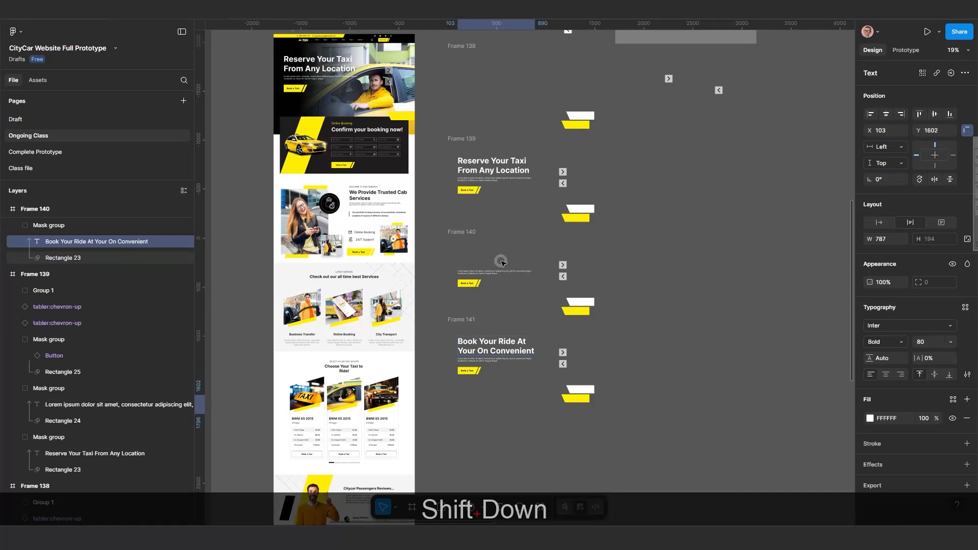
# Select Frame 140's paragraph text inside its mask group and nudge it down out of the visible mask area.
pyautogui.scroll(1, 491, 294)
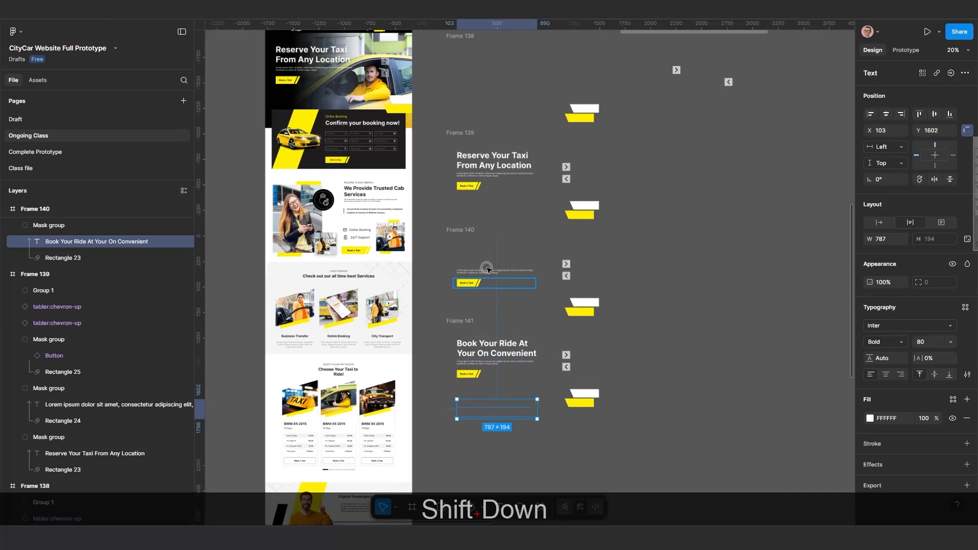
pyautogui.doubleClick(488, 271)
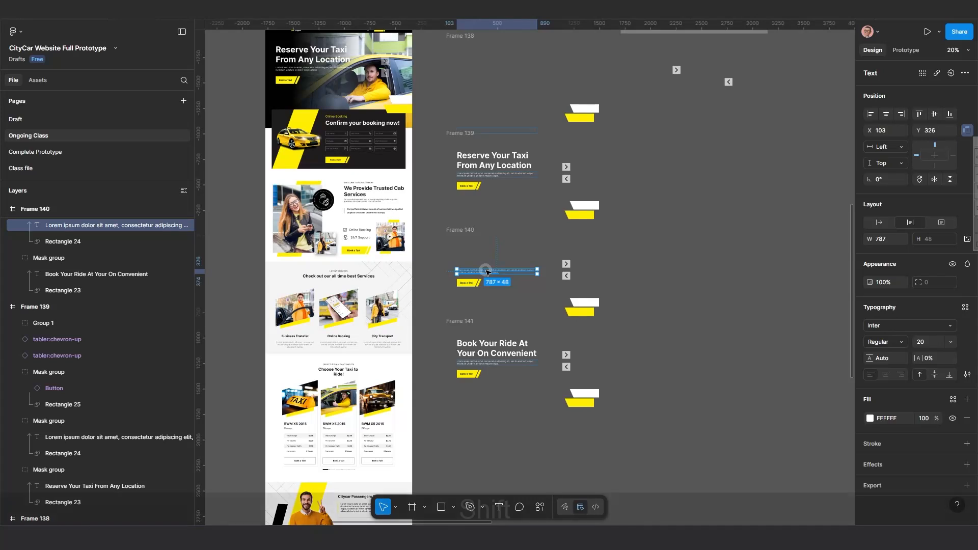
pyautogui.hotkey('shift', 'Down')
pyautogui.hotkey('shift', 'Down')
pyautogui.hotkey('shift', 'Down')
pyautogui.hotkey('shift', 'Down')
pyautogui.hotkey('shift', 'Down')
pyautogui.hotkey('shift', 'Down')
pyautogui.hotkey('shift', 'Down')
pyautogui.hotkey('shift', 'Down')
pyautogui.hotkey('shift', 'Down')
pyautogui.hotkey('shift', 'Down')
pyautogui.hotkey('shift', 'Down')
pyautogui.hotkey('shift', 'Down')
pyautogui.hotkey('shift', 'Down')
pyautogui.hotkey('shift', 'Down')
pyautogui.hotkey('shift', 'Down')
pyautogui.hotkey('shift', 'Down')
pyautogui.hotkey('shift', 'Down')
pyautogui.hotkey('shift', 'Down')
pyautogui.hotkey('shift', 'Down')
pyautogui.hotkey('shift', 'Down')
pyautogui.hotkey('shift', 'Down')
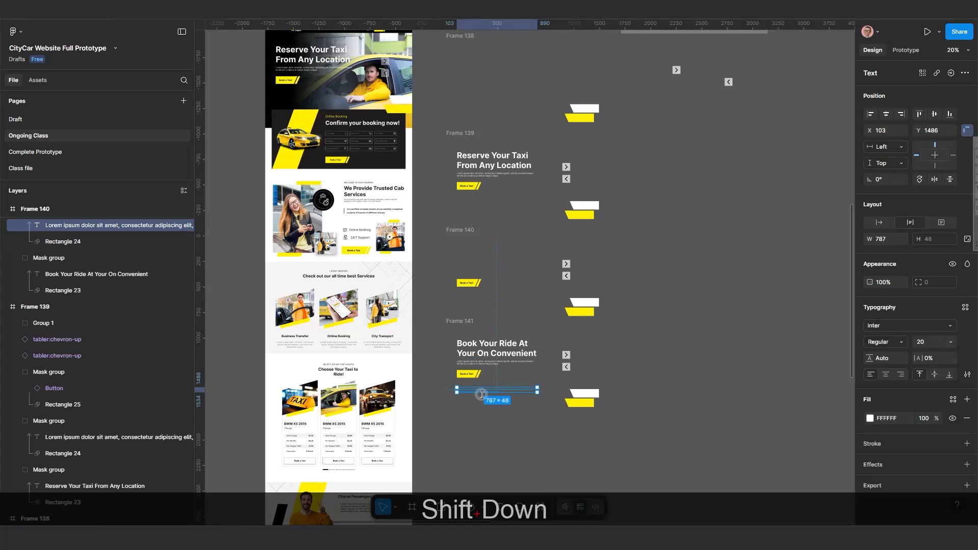
# Select Frame 140's Book a Taxi button inside its mask group and nudge it down out of the visible mask area.
pyautogui.scroll(5, 485, 273)
pyautogui.click(450, 170)
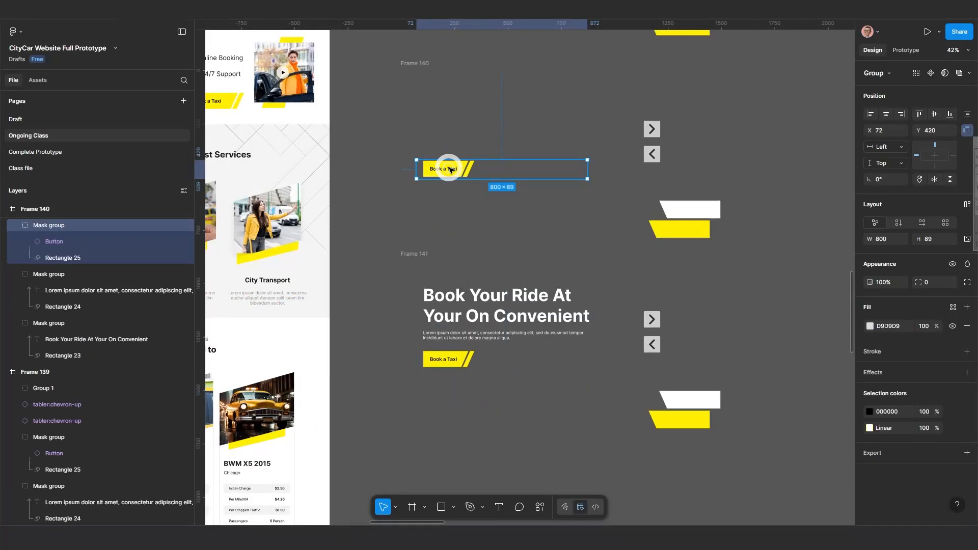
pyautogui.doubleClick(451, 170)
pyautogui.hotkey('shift', 'Down')
pyautogui.hotkey('shift', 'Down')
pyautogui.hotkey('shift', 'Down')
pyautogui.hotkey('shift', 'Down')
pyautogui.hotkey('shift', 'Down')
pyautogui.hotkey('shift', 'Down')
pyautogui.hotkey('shift', 'Down')
pyautogui.hotkey('shift', 'Down')
pyautogui.hotkey('shift', 'Down')
pyautogui.hotkey('shift', 'Down')
pyautogui.hotkey('shift', 'Down')
pyautogui.hotkey('shift', 'Down')
pyautogui.hotkey('shift', 'Down')
pyautogui.hotkey('shift', 'Down')
pyautogui.hotkey('shift', 'Down')
pyautogui.hotkey('shift', 'Down')
pyautogui.hotkey('shift', 'Down')
pyautogui.hotkey('shift', 'Down')
pyautogui.hotkey('shift', 'Down')
pyautogui.hotkey('shift', 'Down')
pyautogui.hotkey('shift', 'Down')
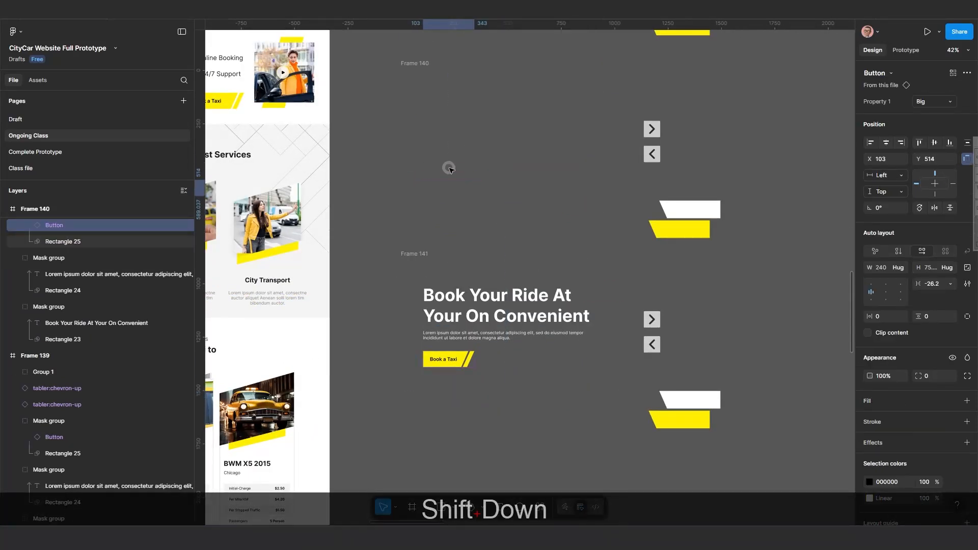
pyautogui.hotkey('shift', 'Down')
pyautogui.hotkey('shift', 'Down')
pyautogui.hotkey('shift', 'Down')
pyautogui.hotkey('shift', 'Down')
pyautogui.hotkey('shift', 'Down')
pyautogui.hotkey('shift', 'Down')
pyautogui.hotkey('shift', 'Down')
pyautogui.hotkey('shift', 'Down')
pyautogui.hotkey('shift', 'Down')
pyautogui.hotkey('shift', 'Down')
pyautogui.hotkey('shift', 'Down')
pyautogui.hotkey('shift', 'Down')
pyautogui.hotkey('shift', 'Down')
pyautogui.hotkey('shift', 'Down')
pyautogui.hotkey('shift', 'Down')
pyautogui.hotkey('shift', 'Down')
pyautogui.hotkey('shift', 'Down')
pyautogui.hotkey('shift', 'Down')
pyautogui.hotkey('shift', 'Down')
pyautogui.hotkey('shift', 'Down')
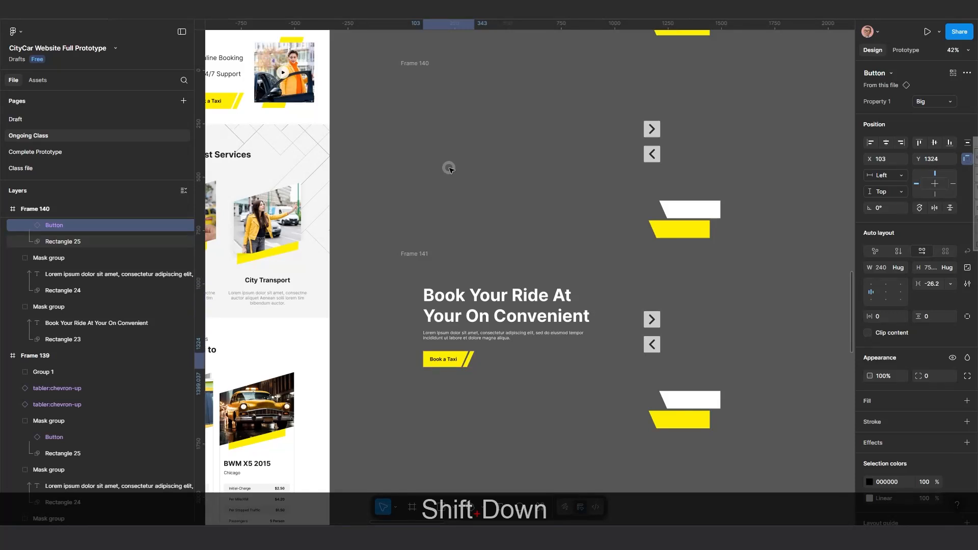
# Nudge Frame 140's Book a Taxi button further down, out of its mask area.
pyautogui.hotkey('shift', 'Down')
pyautogui.hotkey('shift', 'Down')
pyautogui.hotkey('shift', 'Down')
pyautogui.hotkey('shift', 'Down')
pyautogui.hotkey('shift', 'Down')
pyautogui.hotkey('shift', 'Down')
pyautogui.hotkey('shift', 'Down')
pyautogui.hotkey('shift', 'Down')
pyautogui.hotkey('shift', 'Down')
pyautogui.hotkey('shift', 'Down')
pyautogui.hotkey('shift', 'Down')
pyautogui.hotkey('shift', 'Down')
pyautogui.hotkey('shift', 'Down')
pyautogui.hotkey('shift', 'Down')
pyautogui.hotkey('shift', 'Down')
pyautogui.hotkey('shift', 'Down')
pyautogui.hotkey('shift', 'Down')
pyautogui.hotkey('shift', 'Down')
pyautogui.hotkey('shift', 'Down')
pyautogui.hotkey('shift', 'Down')
pyautogui.hotkey('shift', 'Down')
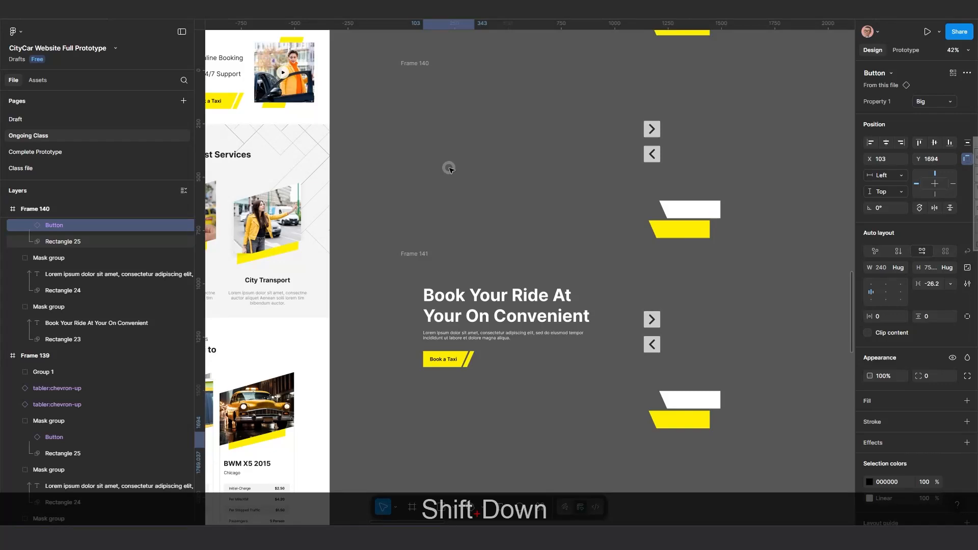
# Select the white decorative shape inside Frame 138's Group 1 and nudge it down out of the frame.
pyautogui.scroll(-5, 457, 220)
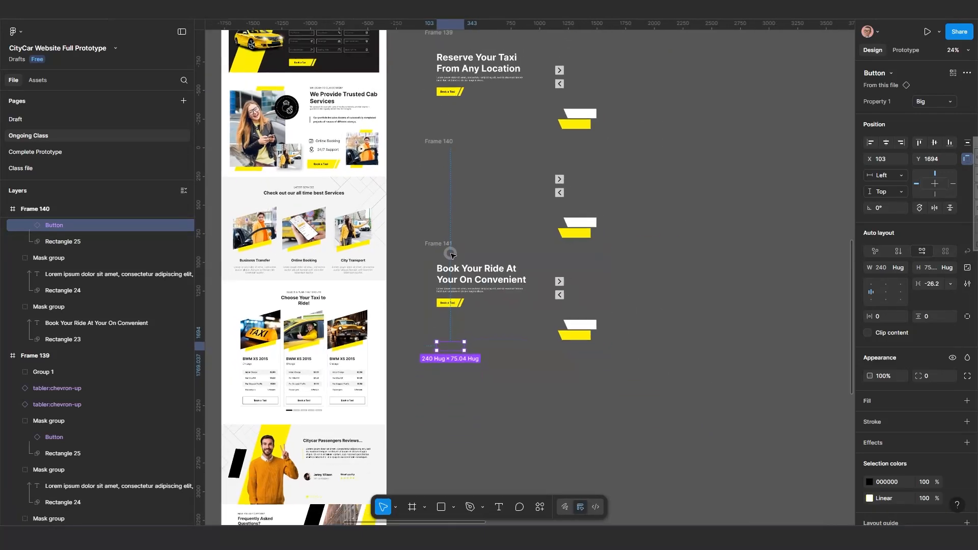
pyautogui.scroll(2, 450, 255)
pyautogui.scroll(-2, 448, 305)
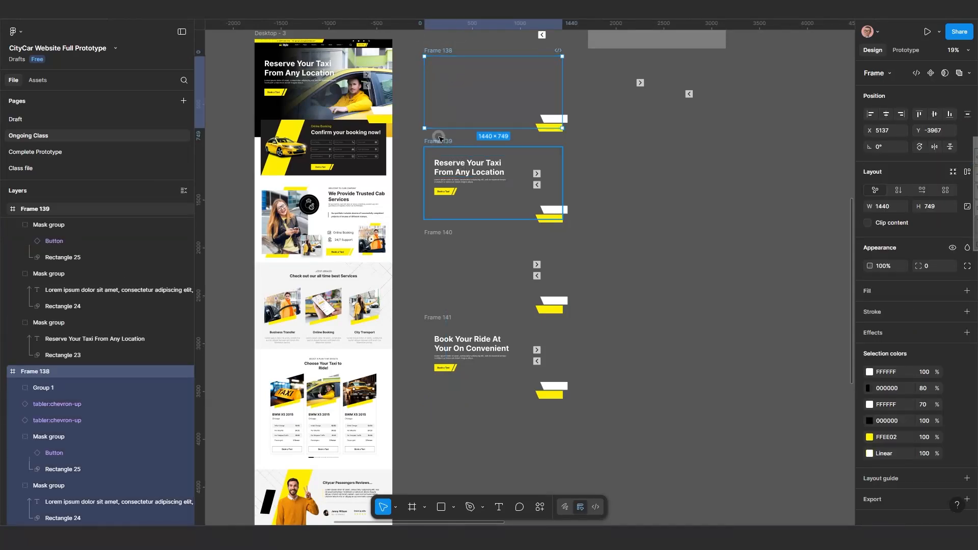
pyautogui.scroll(5, 526, 201)
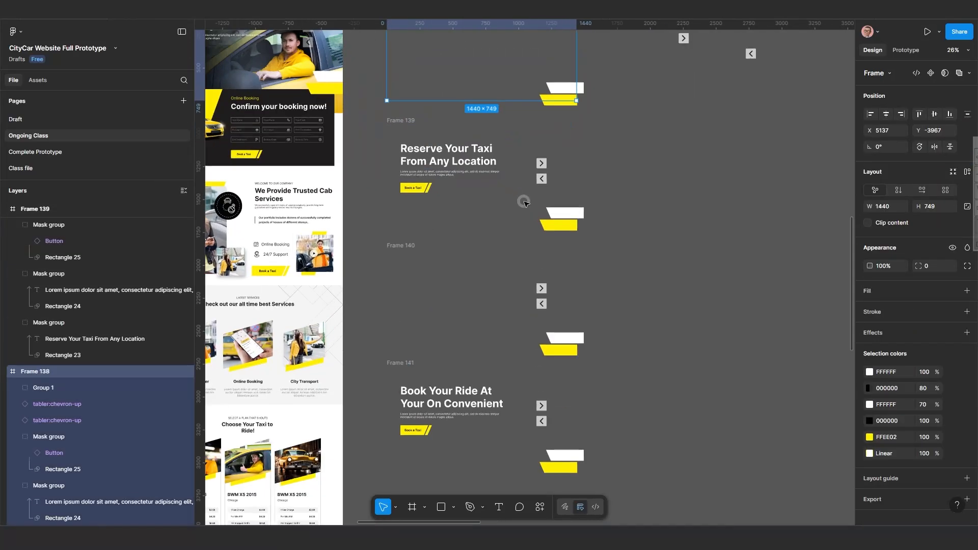
pyautogui.scroll(3, 562, 191)
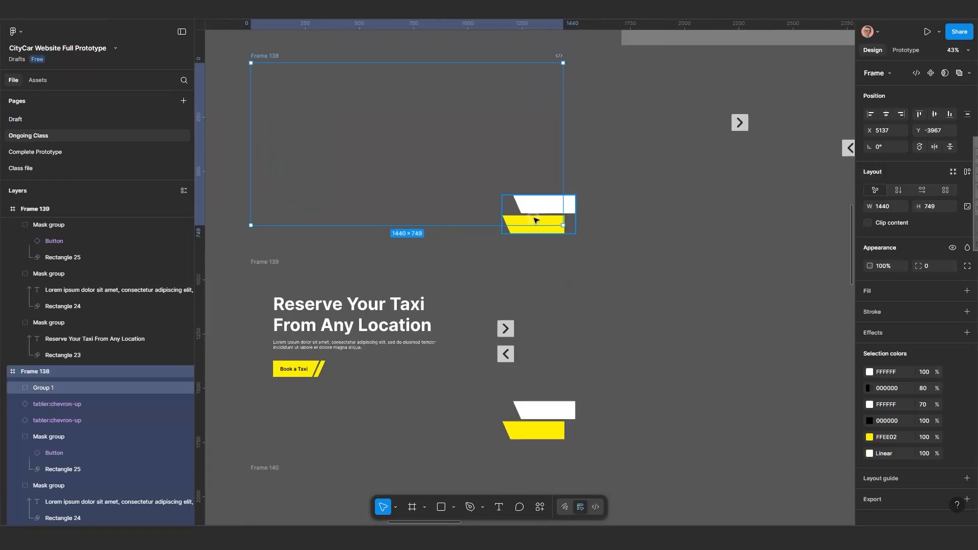
pyautogui.click(535, 219)
pyautogui.click(539, 205)
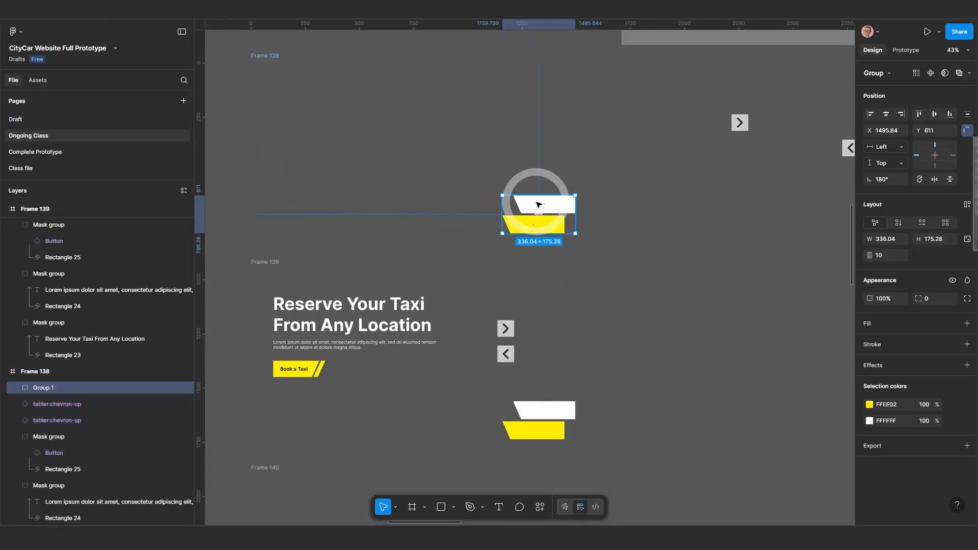
pyautogui.doubleClick(539, 205)
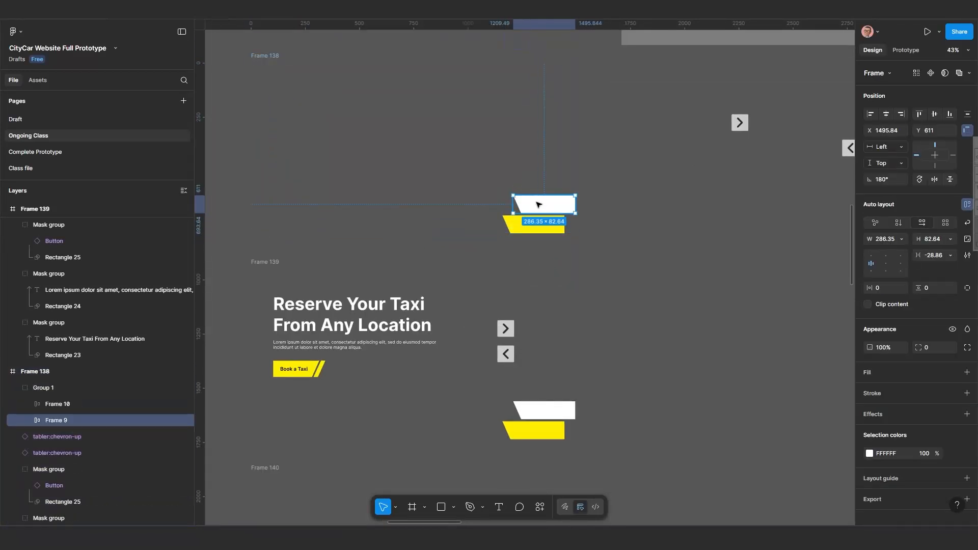
pyautogui.hotkey('shift', 'Down')
pyautogui.hotkey('shift', 'Down')
pyautogui.hotkey('shift', 'Down')
pyautogui.hotkey('shift', 'Down')
pyautogui.hotkey('shift', 'Down')
pyautogui.hotkey('shift', 'Down')
pyautogui.hotkey('shift', 'Down')
pyautogui.hotkey('shift', 'Down')
pyautogui.hotkey('shift', 'Down')
pyautogui.hotkey('shift', 'Down')
pyautogui.hotkey('shift', 'Down')
pyautogui.hotkey('shift', 'Down')
pyautogui.hotkey('shift', 'Down')
pyautogui.hotkey('shift', 'Down')
pyautogui.hotkey('shift', 'Down')
pyautogui.hotkey('shift', 'Down')
pyautogui.hotkey('shift', 'Down')
pyautogui.hotkey('shift', 'Down')
pyautogui.hotkey('shift', 'Down')
pyautogui.hotkey('shift', 'Down')
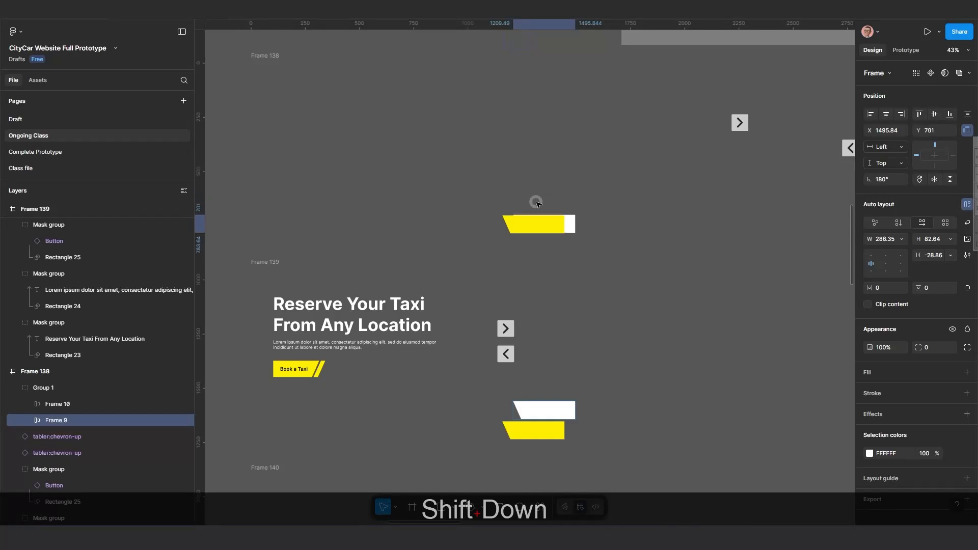
pyautogui.hotkey('shift', 'Down')
pyautogui.hotkey('shift', 'Down')
pyautogui.hotkey('shift', 'Down')
pyautogui.hotkey('shift', 'Down')
pyautogui.hotkey('shift', 'Down')
pyautogui.hotkey('shift', 'Down')
pyautogui.hotkey('shift', 'Down')
pyautogui.hotkey('shift', 'Down')
pyautogui.hotkey('shift', 'Down')
pyautogui.hotkey('shift', 'Down')
pyautogui.hotkey('shift', 'Down')
pyautogui.hotkey('shift', 'Down')
pyautogui.hotkey('shift', 'Down')
pyautogui.hotkey('shift', 'Down')
pyautogui.hotkey('shift', 'Down')
pyautogui.hotkey('shift', 'Down')
pyautogui.hotkey('shift', 'Down')
pyautogui.hotkey('shift', 'Down')
pyautogui.hotkey('shift', 'Down')
pyautogui.hotkey('shift', 'Down')
# Select the yellow decorative shape in Frame 138's Group 1 and nudge it down, to about Y 1294.
pyautogui.click(145, 404)
pyautogui.hotkey('shift', 'Down')
pyautogui.hotkey('shift', 'Down')
pyautogui.hotkey('shift', 'Down')
pyautogui.hotkey('shift', 'Down')
pyautogui.hotkey('shift', 'Down')
pyautogui.hotkey('shift', 'Down')
pyautogui.hotkey('shift', 'Down')
pyautogui.hotkey('shift', 'Down')
pyautogui.hotkey('shift', 'Down')
pyautogui.hotkey('shift', 'Down')
pyautogui.hotkey('shift', 'Down')
pyautogui.hotkey('shift', 'Down')
pyautogui.hotkey('shift', 'Down')
pyautogui.hotkey('shift', 'Down')
pyautogui.hotkey('shift', 'Down')
pyautogui.hotkey('shift', 'Down')
pyautogui.hotkey('shift', 'Down')
pyautogui.hotkey('shift', 'Down')
pyautogui.hotkey('shift', 'Down')
pyautogui.hotkey('shift', 'Down')
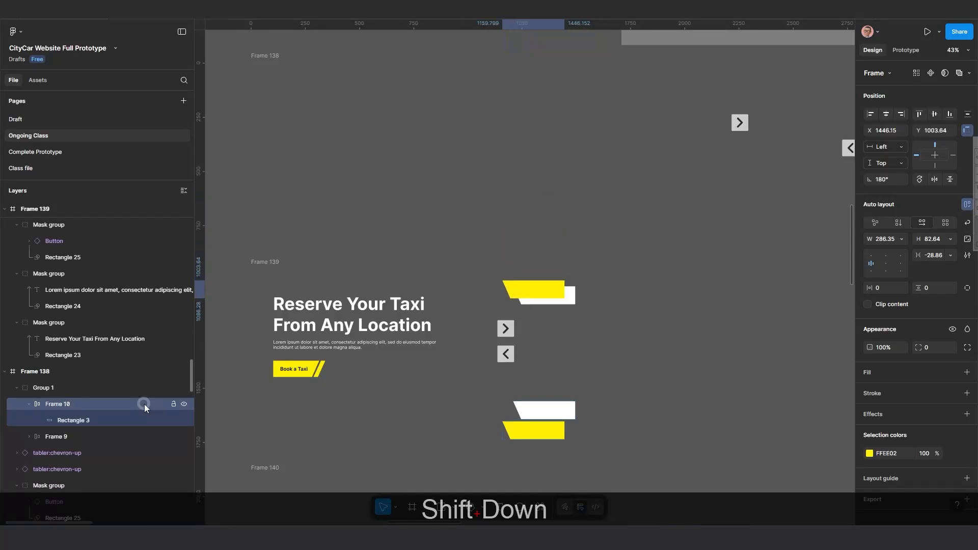
pyautogui.hotkey('shift', 'Down')
pyautogui.hotkey('shift', 'Down')
pyautogui.hotkey('shift', 'Down')
pyautogui.hotkey('shift', 'Down')
pyautogui.hotkey('shift', 'Down')
pyautogui.hotkey('shift', 'Down')
pyautogui.hotkey('shift', 'Down')
pyautogui.hotkey('shift', 'Down')
pyautogui.hotkey('shift', 'Down')
pyautogui.hotkey('shift', 'Down')
pyautogui.hotkey('shift', 'Down')
pyautogui.hotkey('shift', 'Down')
pyautogui.hotkey('shift', 'Down')
pyautogui.hotkey('shift', 'Down')
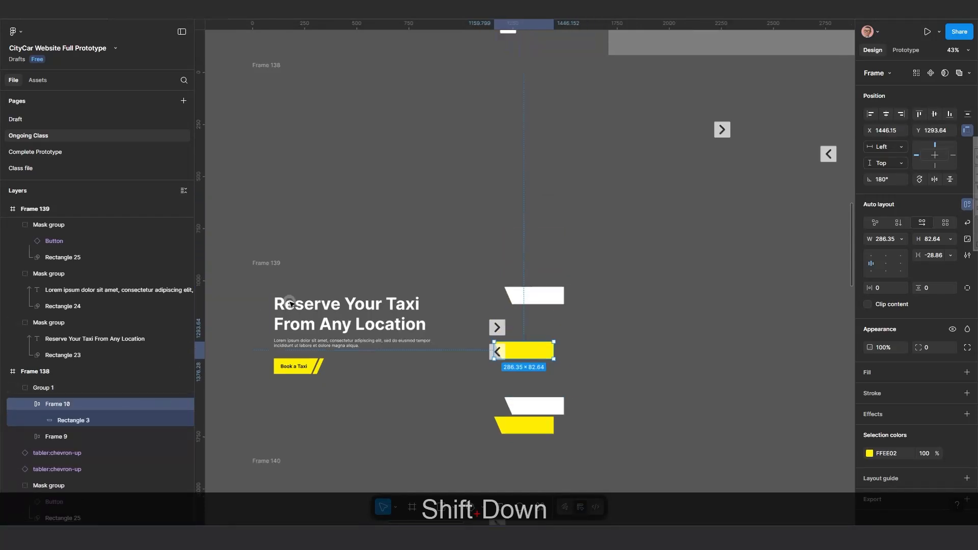
# Turn on Clip content for Frame 138 and Frame 139.
pyautogui.scroll(-5, 288, 299)
pyautogui.scroll(-2, 388, 288)
pyautogui.click(289, 175)
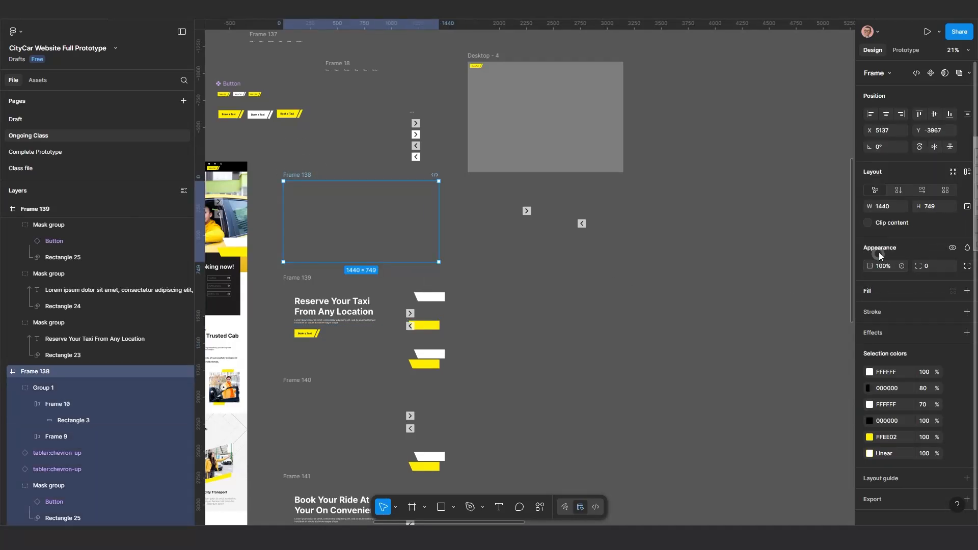
pyautogui.click(869, 223)
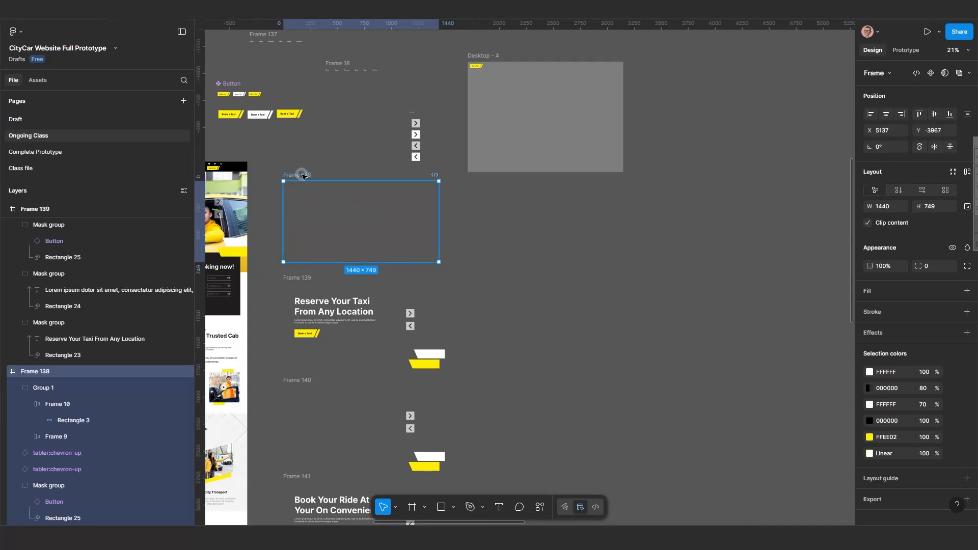
pyautogui.click(301, 280)
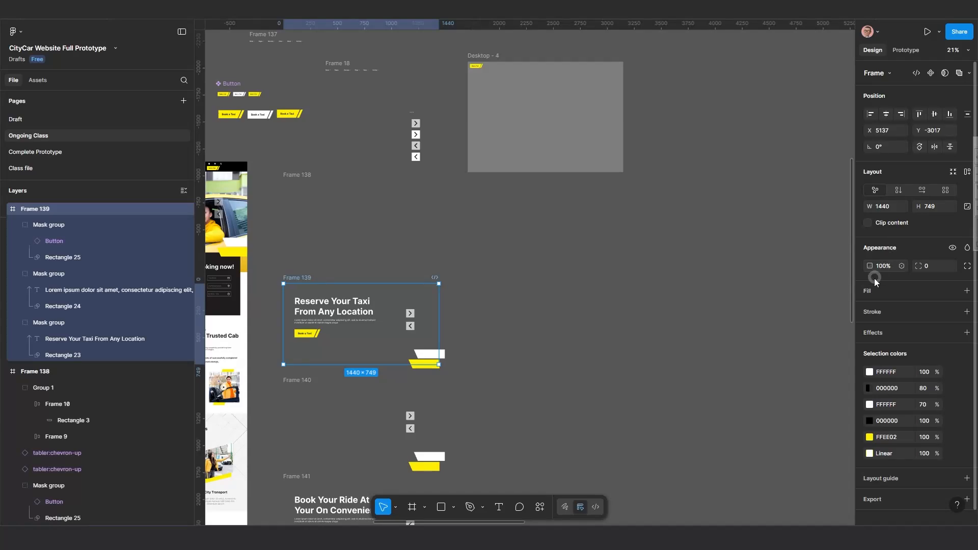
pyautogui.click(869, 223)
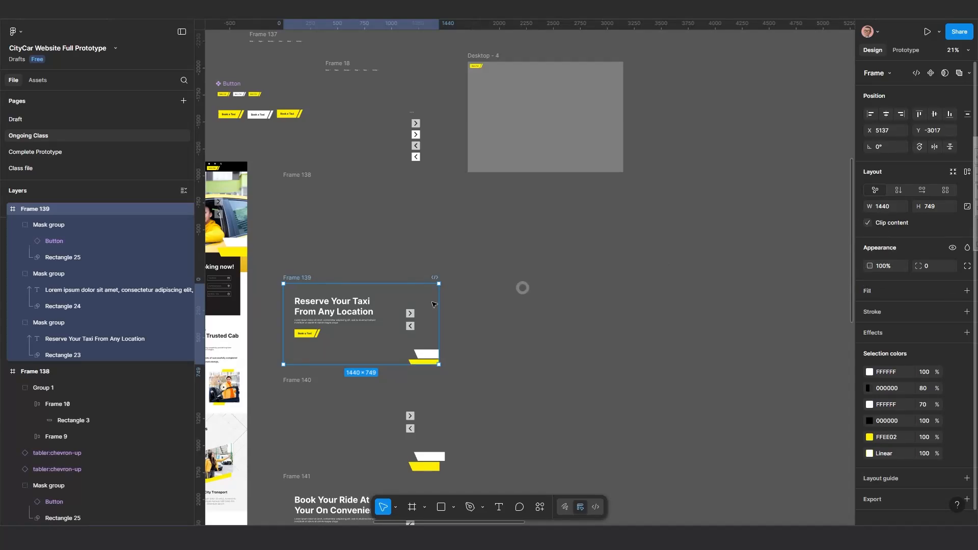
# Turn on Clip content for Frame 140 and Frame 141.
pyautogui.scroll(2, 373, 340)
pyautogui.moveTo(391, 358); pyautogui.dragTo(511, 306)
pyautogui.scroll(-1, 496, 333)
pyautogui.scroll(-2, 510, 357)
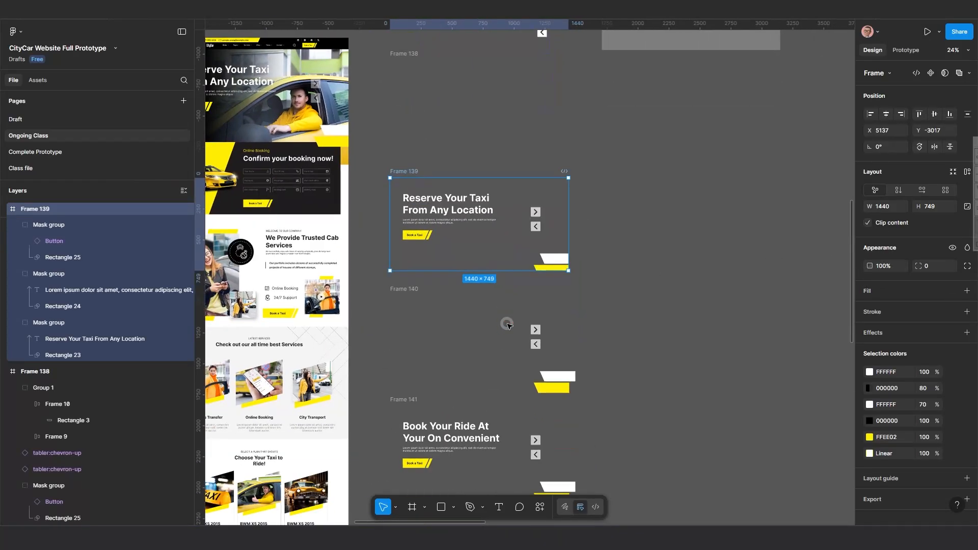
pyautogui.click(400, 287)
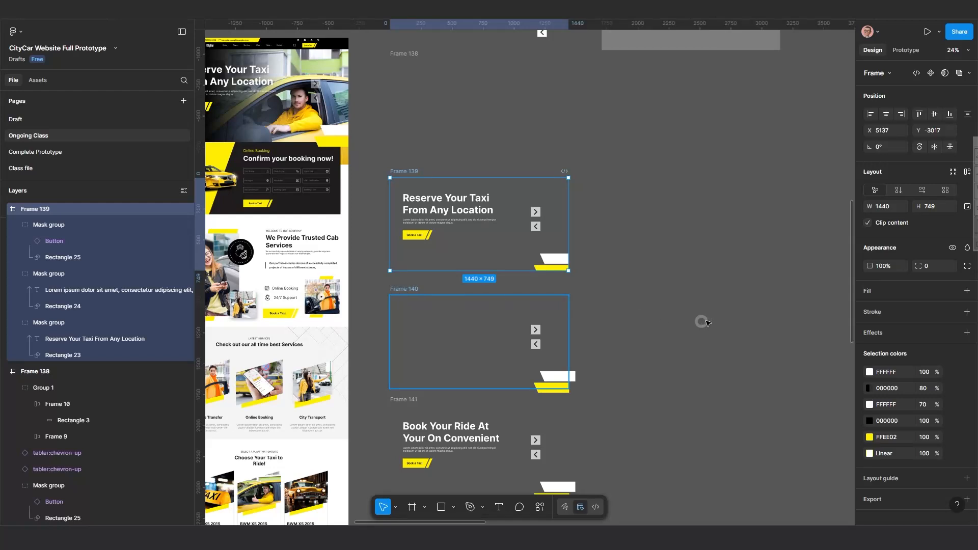
pyautogui.click(867, 223)
pyautogui.scroll(-2, 523, 432)
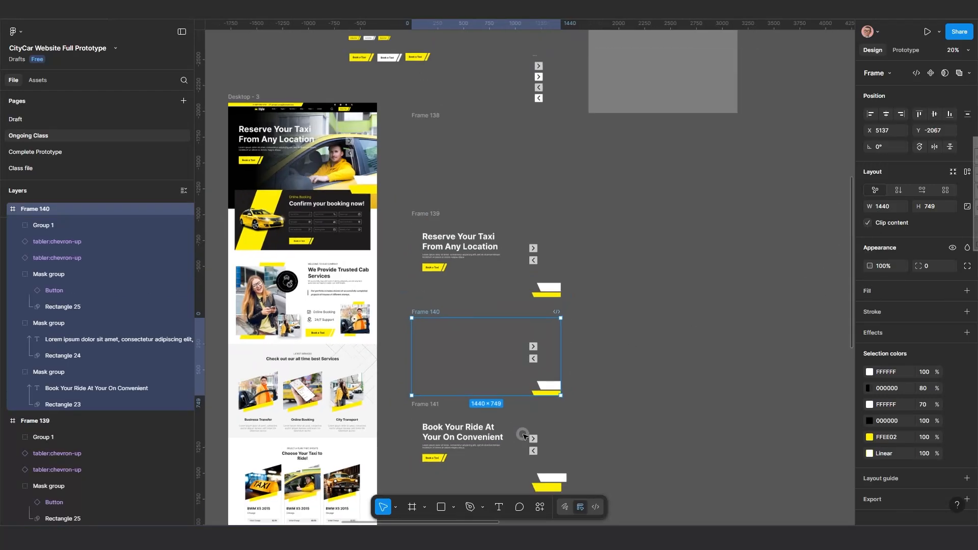
pyautogui.moveTo(522, 433); pyautogui.dragTo(535, 361)
pyautogui.click(447, 330)
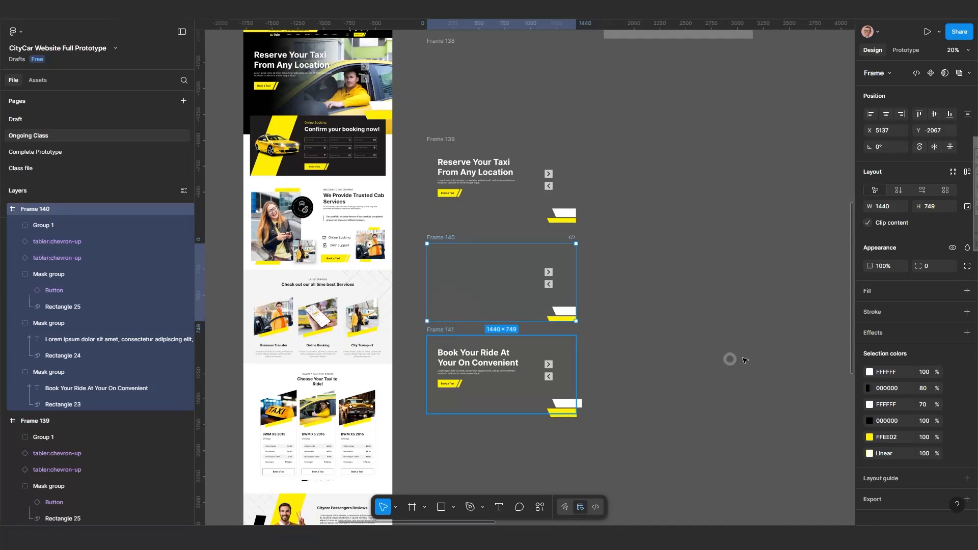
pyautogui.click(869, 224)
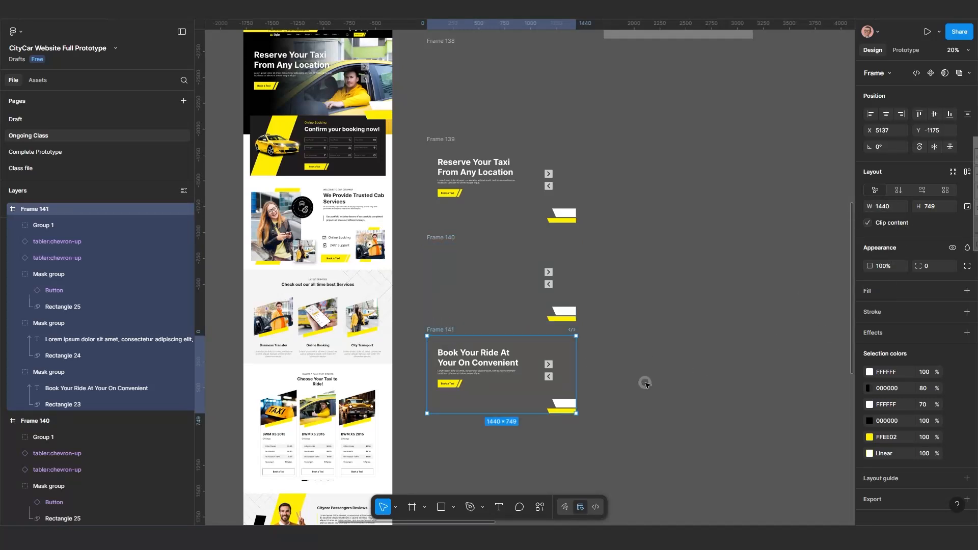
# Select Frame 140's right arrow and nudge it right outside the frame, to about X 1854.
pyautogui.scroll(2, 518, 427)
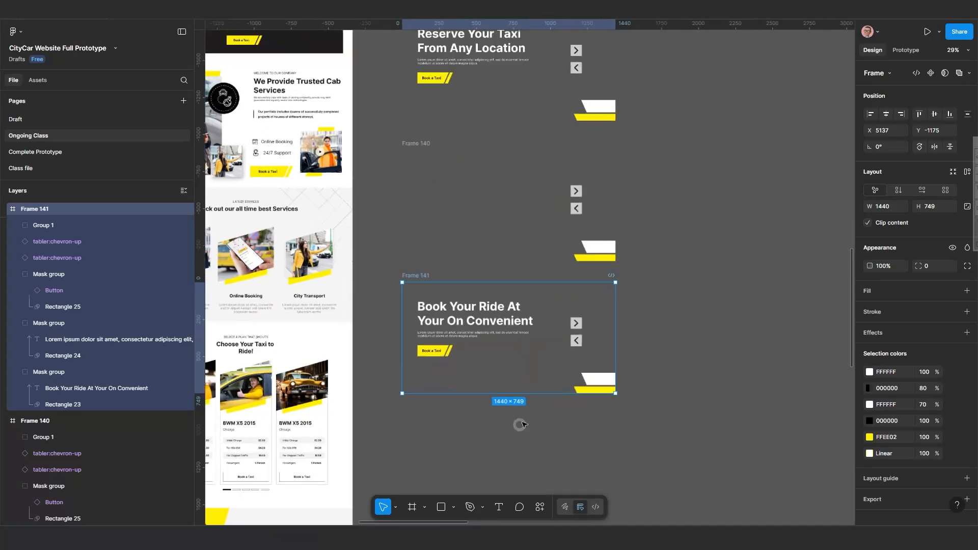
pyautogui.scroll(1, 545, 408)
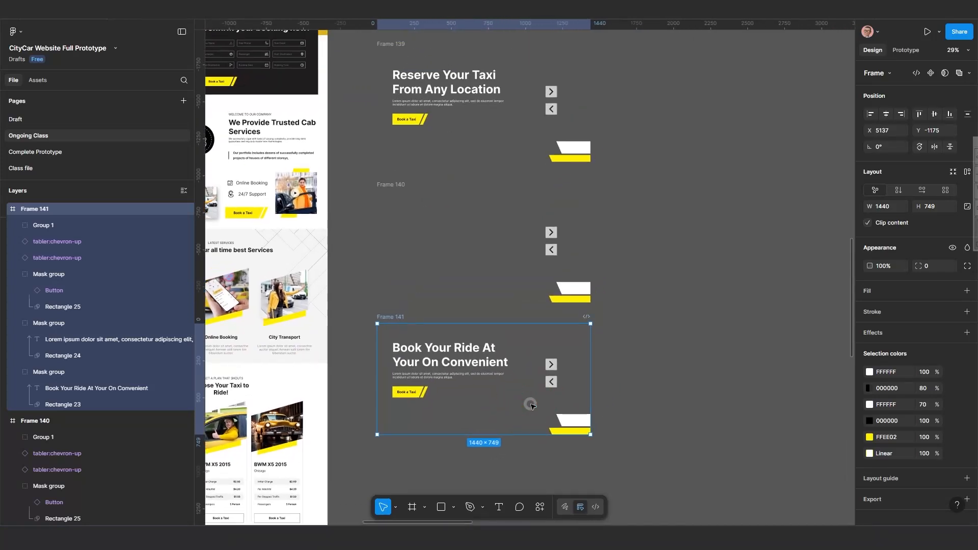
pyautogui.scroll(1, 545, 308)
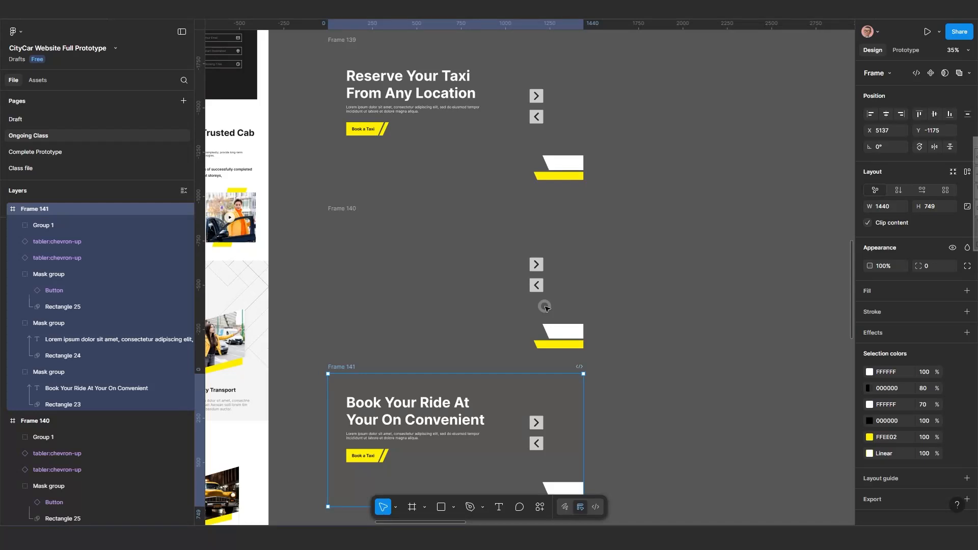
pyautogui.scroll(2, 545, 307)
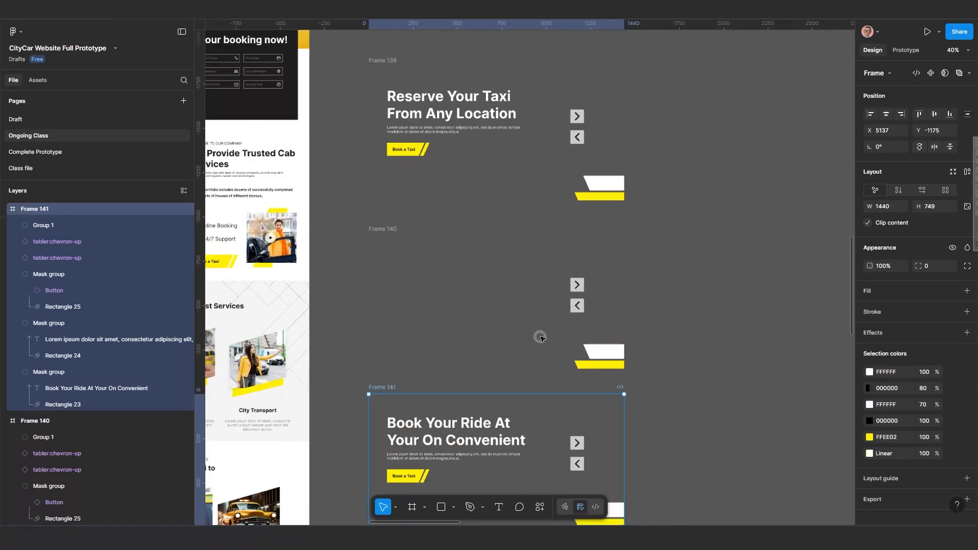
pyautogui.scroll(-1, 524, 334)
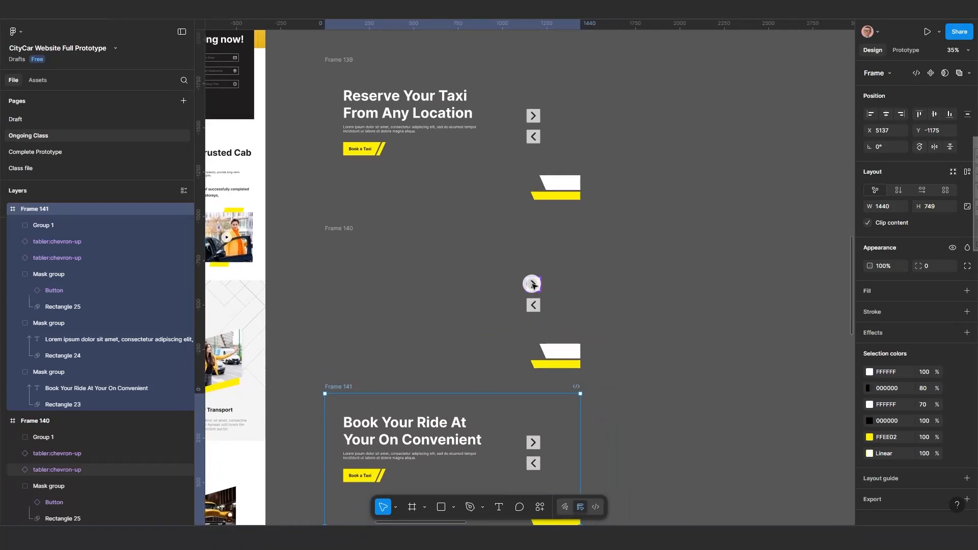
pyautogui.click(532, 285)
pyautogui.click(533, 286)
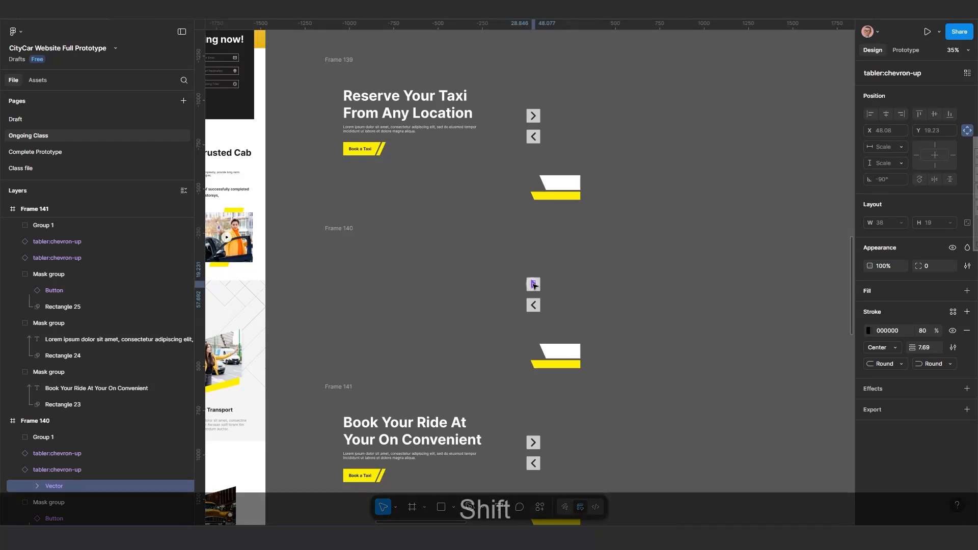
pyautogui.hotkey('shift', 'Right')
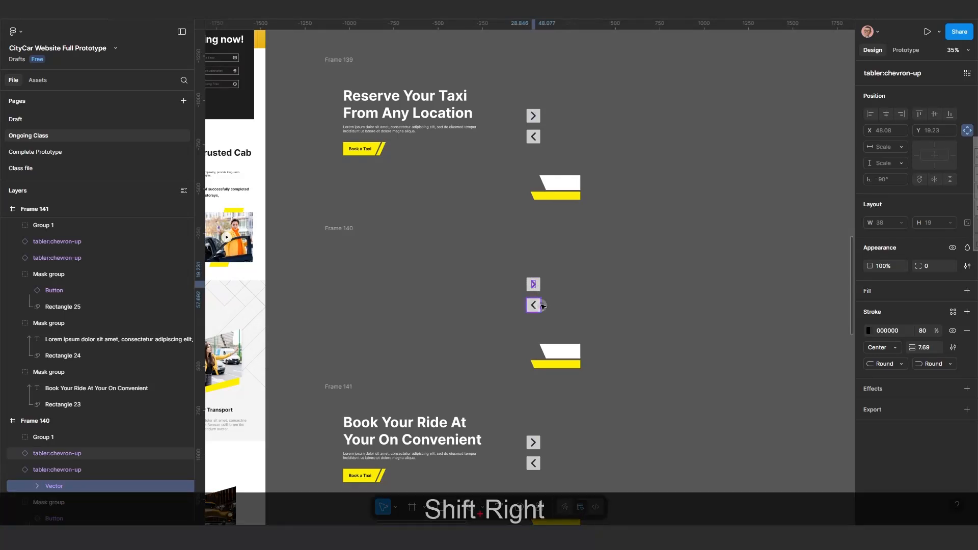
pyautogui.click(538, 286)
pyautogui.hotkey('shift', 'Right')
pyautogui.hotkey('shift', 'Right')
pyautogui.hotkey('shift', 'Right')
pyautogui.hotkey('shift', 'Right')
pyautogui.hotkey('shift', 'Right')
pyautogui.hotkey('shift', 'Right')
pyautogui.hotkey('shift', 'Right')
pyautogui.hotkey('shift', 'Right')
pyautogui.hotkey('shift', 'Right')
pyautogui.hotkey('shift', 'Right')
pyautogui.hotkey('shift', 'Right')
pyautogui.hotkey('shift', 'Right')
pyautogui.hotkey('shift', 'Right')
pyautogui.hotkey('shift', 'Right')
pyautogui.hotkey('shift', 'Right')
pyautogui.hotkey('shift', 'Right')
pyautogui.hotkey('shift', 'Right')
pyautogui.hotkey('shift', 'Right')
pyautogui.hotkey('shift', 'Right')
pyautogui.hotkey('shift', 'Right')
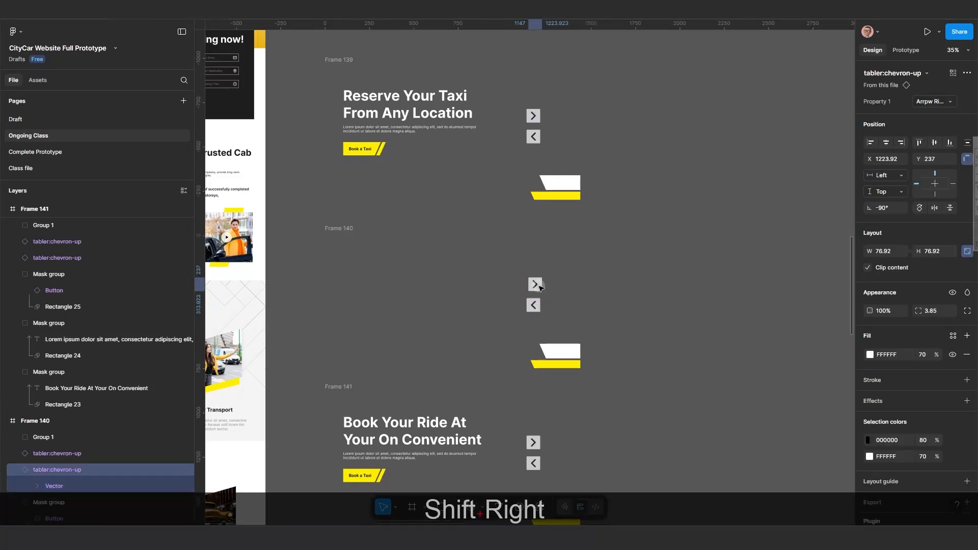
pyautogui.hotkey('shift', 'Right')
pyautogui.hotkey('shift', 'Right')
pyautogui.hotkey('shift', 'Right')
pyautogui.hotkey('shift', 'Right')
pyautogui.hotkey('shift', 'Right')
pyautogui.hotkey('shift', 'Right')
pyautogui.hotkey('shift', 'Right')
pyautogui.hotkey('shift', 'Right')
pyautogui.hotkey('shift', 'Right')
pyautogui.hotkey('shift', 'Right')
pyautogui.hotkey('shift', 'Right')
pyautogui.hotkey('shift', 'Right')
pyautogui.hotkey('shift', 'Right')
pyautogui.hotkey('shift', 'Right')
pyautogui.hotkey('shift', 'Right')
pyautogui.hotkey('shift', 'Right')
pyautogui.hotkey('shift', 'Right')
pyautogui.hotkey('shift', 'Right')
pyautogui.hotkey('shift', 'Right')
pyautogui.hotkey('shift', 'Right')
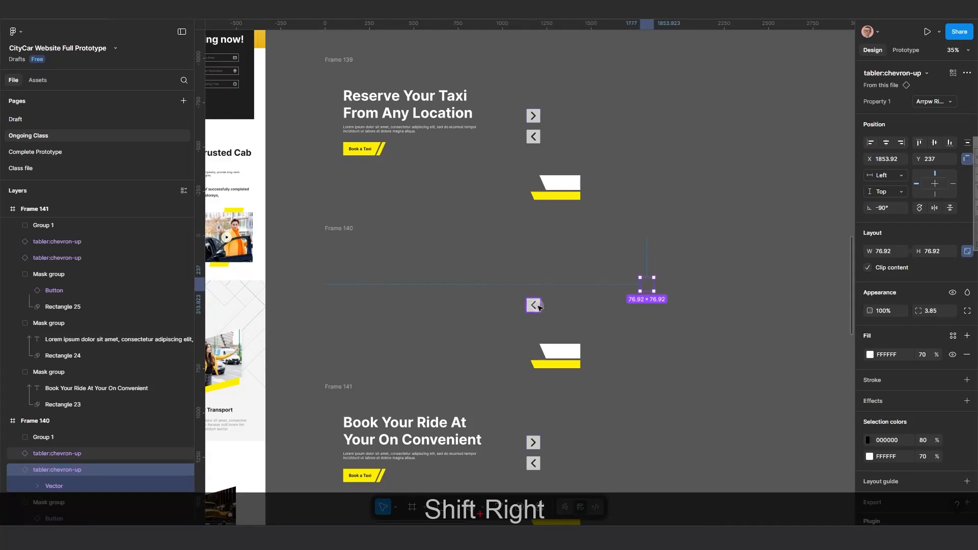
# Select Frame 140's left arrow and nudge it right outside the frame, to about X 2147.
pyautogui.click(533, 308)
pyautogui.hotkey('shift', 'Right')
pyautogui.hotkey('shift', 'Right')
pyautogui.hotkey('shift', 'Right')
pyautogui.hotkey('shift', 'Right')
pyautogui.hotkey('shift', 'Right')
pyautogui.hotkey('shift', 'Right')
pyautogui.hotkey('shift', 'Right')
pyautogui.hotkey('shift', 'Right')
pyautogui.hotkey('shift', 'Right')
pyautogui.hotkey('shift', 'Right')
pyautogui.hotkey('shift', 'Right')
pyautogui.hotkey('shift', 'Right')
pyautogui.hotkey('shift', 'Right')
pyautogui.hotkey('shift', 'Right')
pyautogui.hotkey('shift', 'Right')
pyautogui.hotkey('shift', 'Right')
pyautogui.hotkey('shift', 'Right')
pyautogui.hotkey('shift', 'Right')
pyautogui.hotkey('shift', 'Right')
pyautogui.hotkey('shift', 'Right')
pyautogui.hotkey('shift', 'Right')
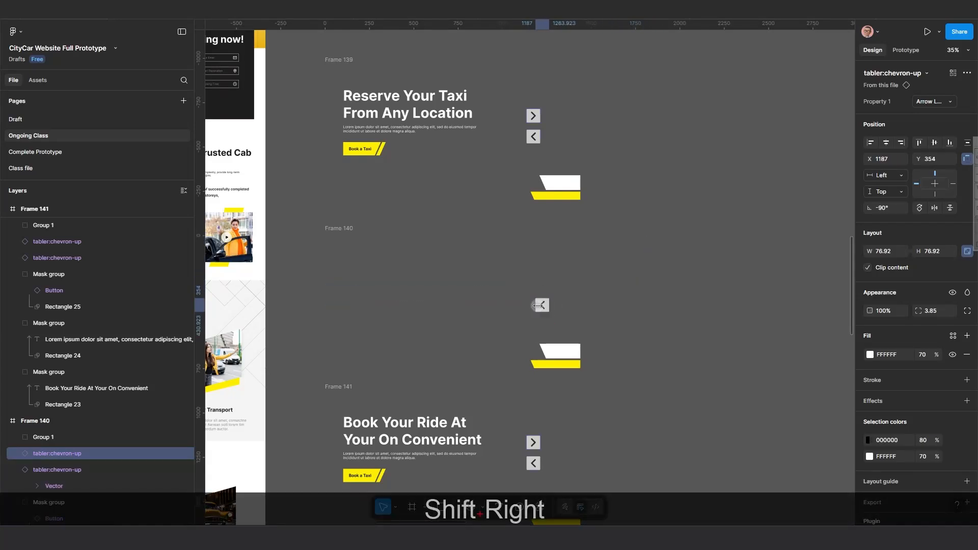
pyautogui.hotkey('shift', 'Right')
pyautogui.hotkey('shift', 'Right')
pyautogui.hotkey('shift', 'Right')
pyautogui.hotkey('shift', 'Right')
pyautogui.hotkey('shift', 'Right')
pyautogui.hotkey('shift', 'Right')
pyautogui.hotkey('shift', 'Right')
pyautogui.hotkey('shift', 'Right')
pyautogui.hotkey('shift', 'Right')
pyautogui.hotkey('shift', 'Right')
pyautogui.hotkey('shift', 'Right')
pyautogui.hotkey('shift', 'Right')
pyautogui.hotkey('shift', 'Right')
pyautogui.hotkey('shift', 'Right')
pyautogui.hotkey('shift', 'Right')
pyautogui.hotkey('shift', 'Right')
pyautogui.hotkey('shift', 'Right')
pyautogui.hotkey('shift', 'Right')
pyautogui.hotkey('shift', 'Right')
pyautogui.hotkey('shift', 'Right')
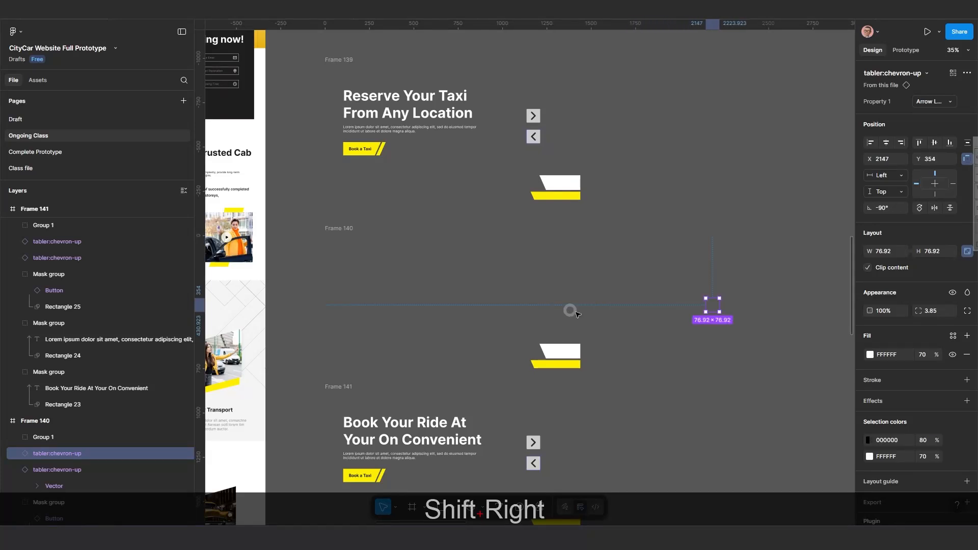
# Select both of Frame 140's arrow instances and nudge them together much further right of the frame.
pyautogui.scroll(-2, 609, 327)
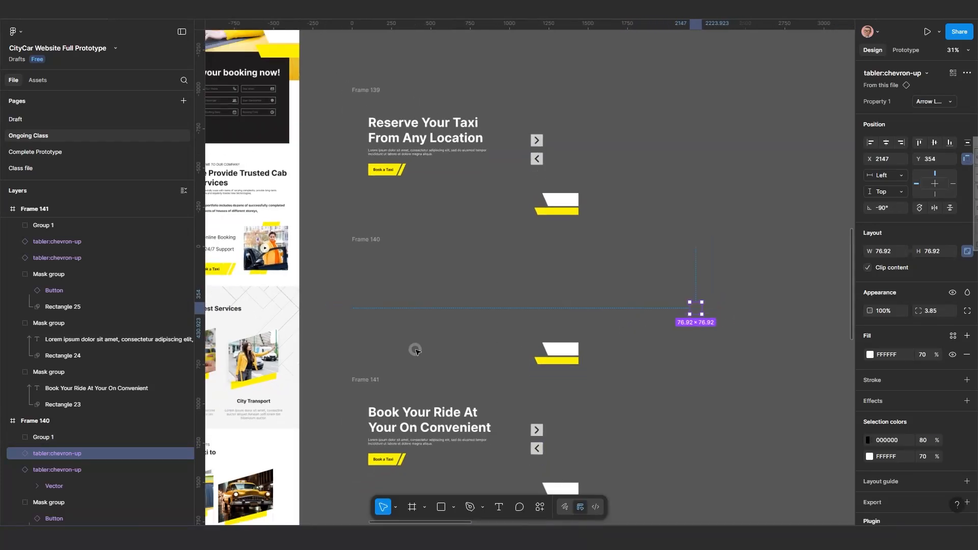
pyautogui.click(58, 469)
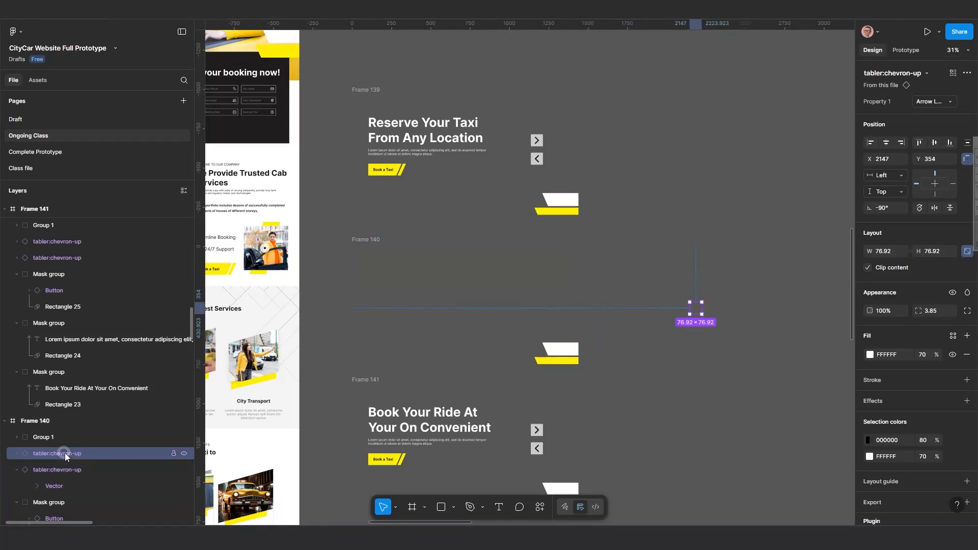
pyautogui.click(65, 453)
pyautogui.keyDown('ctrl'); pyautogui.click(62, 470); pyautogui.keyUp('ctrl')
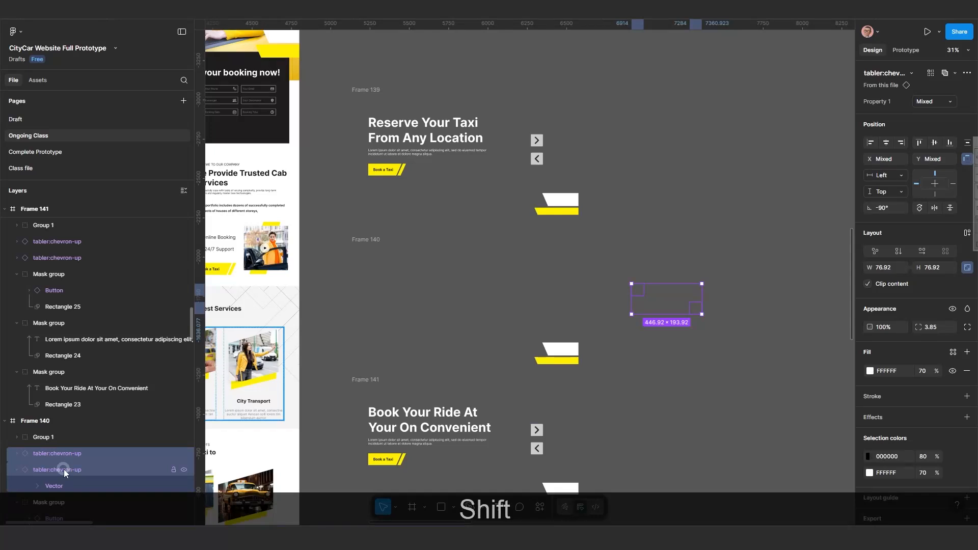
pyautogui.hotkey('shift', 'Right')
pyautogui.hotkey('shift', 'Right')
pyautogui.hotkey('shift', 'Right')
pyautogui.hotkey('shift', 'Right')
pyautogui.hotkey('shift', 'Right')
pyautogui.hotkey('shift', 'Right')
pyautogui.hotkey('shift', 'Right')
pyautogui.hotkey('shift', 'Right')
pyautogui.hotkey('shift', 'Right')
pyautogui.hotkey('shift', 'Right')
pyautogui.hotkey('shift', 'Right')
pyautogui.hotkey('shift', 'Right')
pyautogui.hotkey('shift', 'Right')
pyautogui.hotkey('shift', 'Right')
pyautogui.hotkey('shift', 'Right')
pyautogui.hotkey('shift', 'Right')
pyautogui.hotkey('shift', 'Right')
pyautogui.hotkey('shift', 'Right')
pyautogui.hotkey('shift', 'Right')
pyautogui.hotkey('shift', 'Right')
pyautogui.hotkey('shift', 'Right')
pyautogui.hotkey('shift', 'Right')
pyautogui.hotkey('shift', 'Right')
pyautogui.hotkey('shift', 'Right')
pyautogui.hotkey('shift', 'Right')
pyautogui.hotkey('shift', 'Right')
pyautogui.hotkey('shift', 'Right')
pyautogui.hotkey('shift', 'Right')
pyautogui.hotkey('shift', 'Right')
pyautogui.hotkey('shift', 'Right')
pyautogui.hotkey('shift', 'Right')
pyautogui.hotkey('shift', 'Right')
pyautogui.hotkey('shift', 'Right')
pyautogui.hotkey('shift', 'Right')
pyautogui.hotkey('shift', 'Right')
pyautogui.hotkey('shift', 'Right')
pyautogui.hotkey('shift', 'Right')
pyautogui.hotkey('shift', 'Right')
pyautogui.hotkey('shift', 'Right')
pyautogui.hotkey('shift', 'Right')
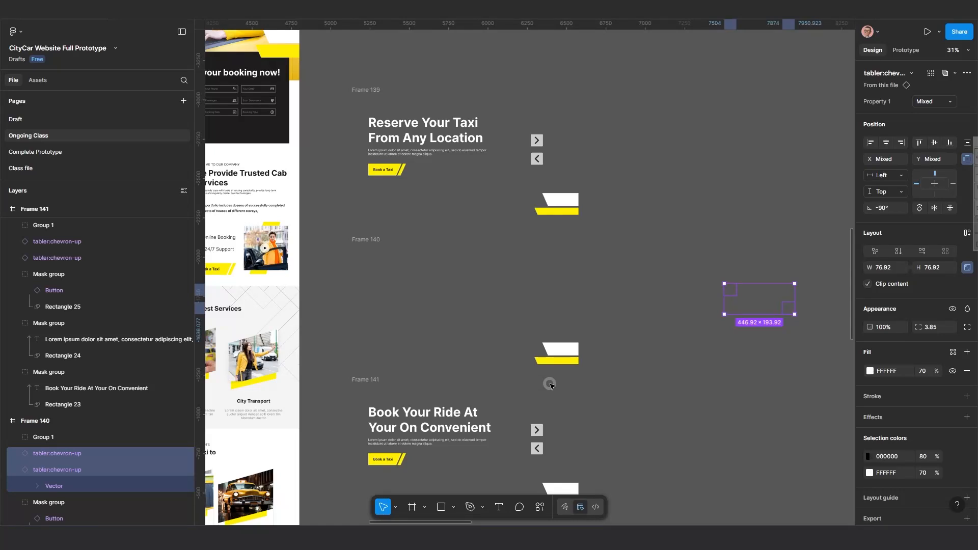
pyautogui.scroll(-5, 524, 275)
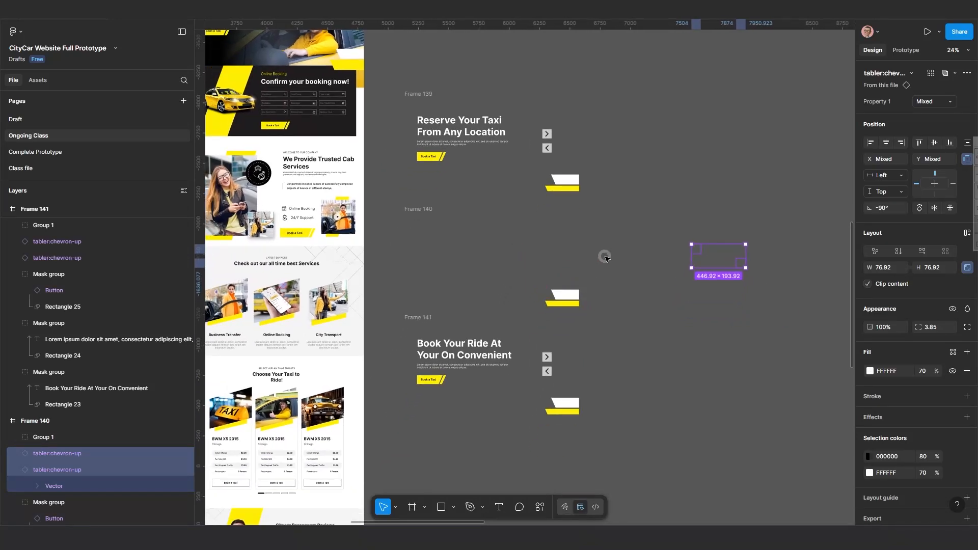
# Select Frame 140's white button shape (Frame 9) and nudge it down out of the frame, to Y 1391.
pyautogui.press('Escape')
pyautogui.scroll(3, 577, 306)
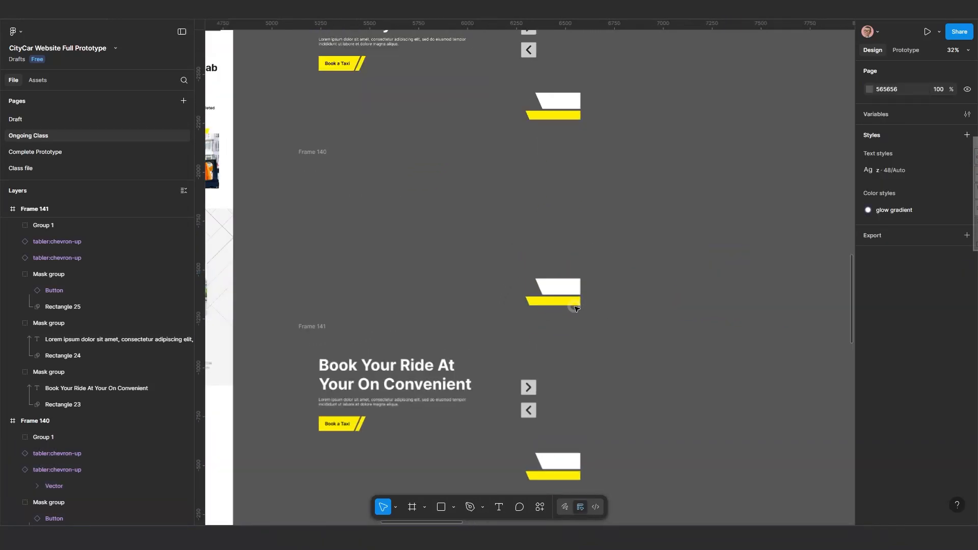
pyautogui.click(564, 280)
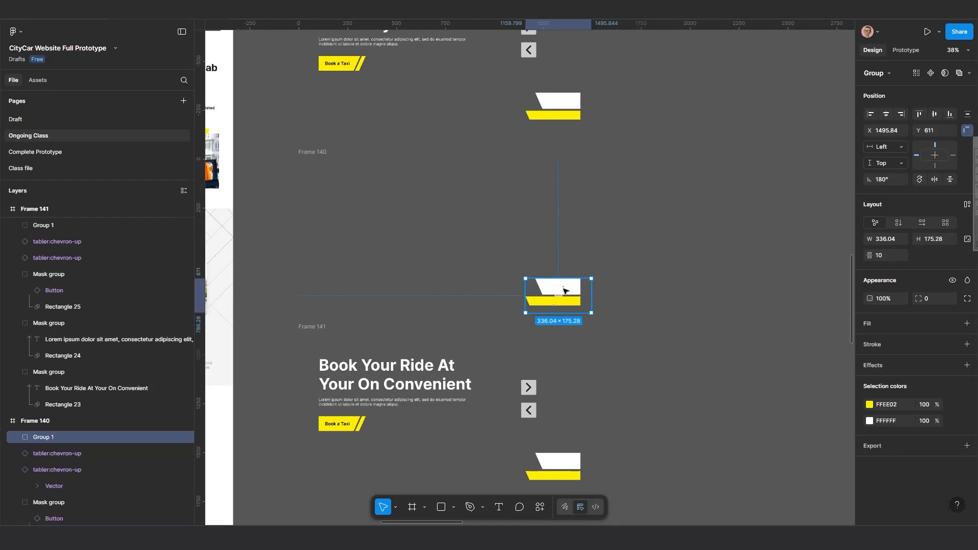
pyautogui.doubleClick(564, 292)
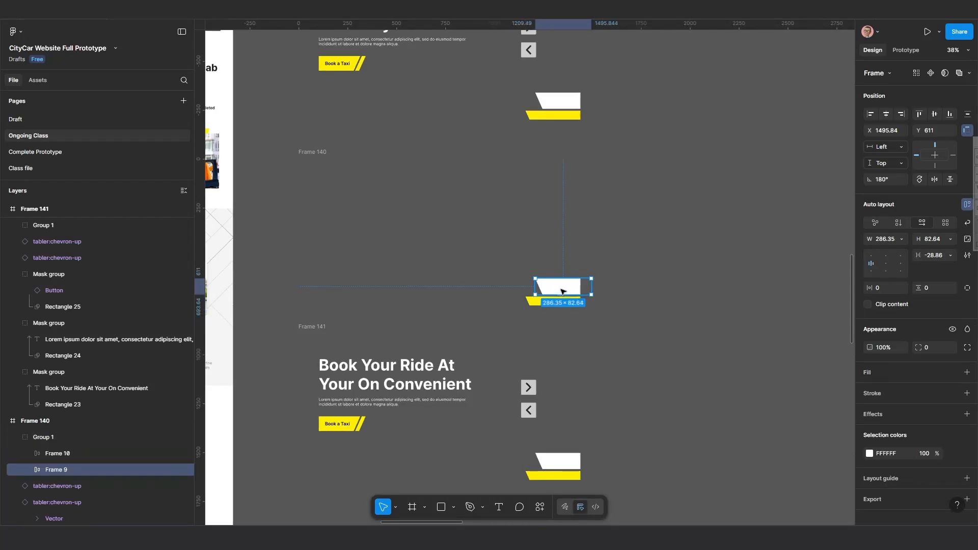
pyautogui.hotkey('shift', 'Down')
pyautogui.hotkey('shift', 'Down')
pyautogui.hotkey('shift', 'Down')
pyautogui.hotkey('shift', 'Down')
pyautogui.hotkey('shift', 'Down')
pyautogui.hotkey('shift', 'Down')
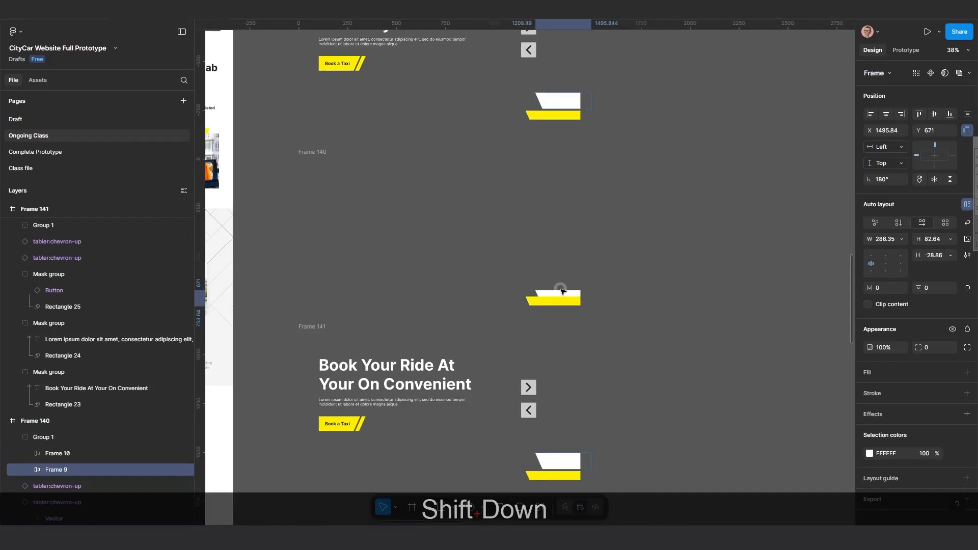
pyautogui.hotkey('shift', 'Down')
pyautogui.hotkey('shift', 'Down')
pyautogui.hotkey('shift', 'Down')
pyautogui.hotkey('shift', 'Down')
pyautogui.hotkey('shift', 'Down')
pyautogui.hotkey('shift', 'Down')
pyautogui.hotkey('shift', 'Down')
pyautogui.hotkey('shift', 'Down')
pyautogui.hotkey('shift', 'Down')
pyautogui.hotkey('shift', 'Down')
pyautogui.hotkey('shift', 'Down')
pyautogui.hotkey('shift', 'Down')
pyautogui.hotkey('shift', 'Down')
pyautogui.hotkey('shift', 'Down')
pyautogui.hotkey('shift', 'Down')
pyautogui.hotkey('shift', 'Down')
pyautogui.hotkey('shift', 'Down')
pyautogui.hotkey('shift', 'Down')
pyautogui.hotkey('shift', 'Down')
pyautogui.hotkey('shift', 'Down')
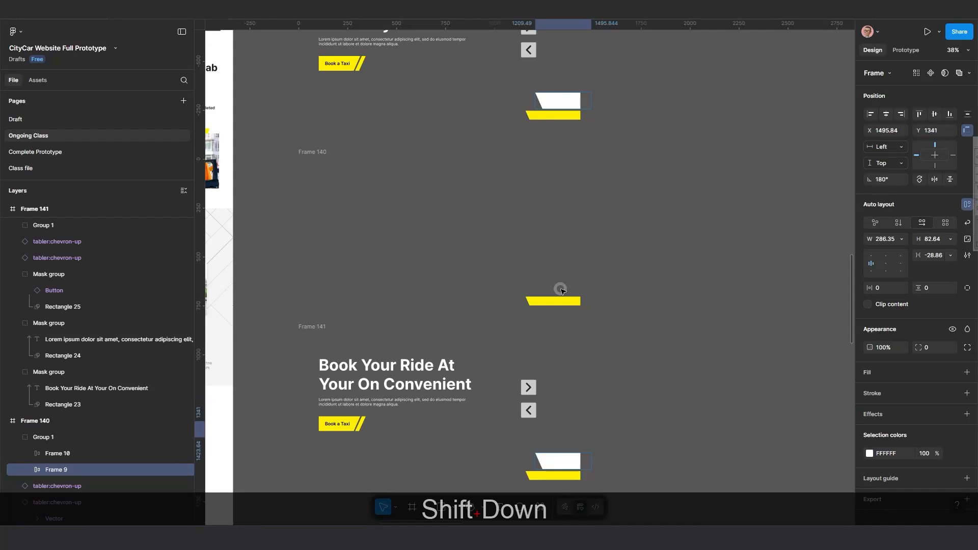
pyautogui.hotkey('shift', 'Down')
pyautogui.hotkey('shift', 'Down')
pyautogui.hotkey('shift', 'Down')
pyautogui.hotkey('shift', 'Down')
pyautogui.hotkey('shift', 'Down')
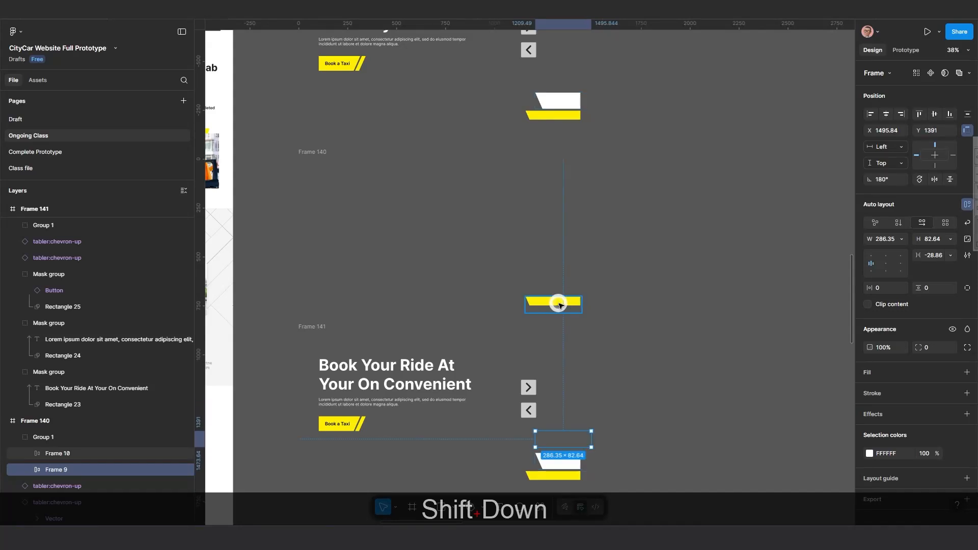
# Select Frame 140's yellow button shape (Frame 18) and nudge it down below the frame as well.
pyautogui.click(559, 305)
pyautogui.hotkey('shift', 'Down')
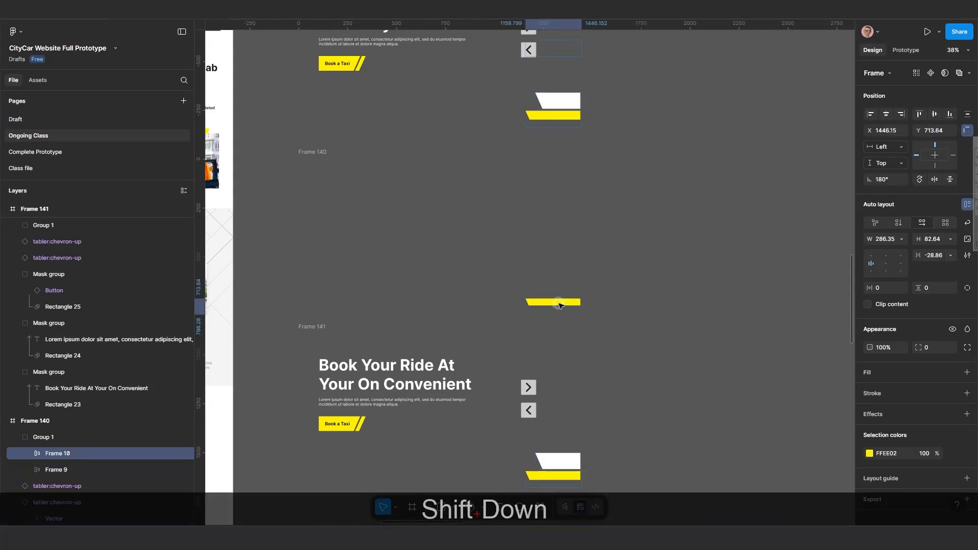
pyautogui.hotkey('shift', 'Down')
pyautogui.hotkey('shift', 'Down')
pyautogui.hotkey('shift', 'Down')
pyautogui.hotkey('shift', 'Down')
pyautogui.hotkey('shift', 'Down')
pyautogui.hotkey('shift', 'Down')
pyautogui.hotkey('shift', 'Down')
pyautogui.hotkey('shift', 'Down')
pyautogui.hotkey('shift', 'Down')
pyautogui.hotkey('shift', 'Down')
pyautogui.hotkey('shift', 'Down')
pyautogui.hotkey('shift', 'Down')
pyautogui.hotkey('shift', 'Down')
pyautogui.hotkey('shift', 'Down')
pyautogui.hotkey('shift', 'Down')
pyautogui.hotkey('shift', 'Down')
pyautogui.hotkey('shift', 'Down')
pyautogui.hotkey('shift', 'Down')
pyautogui.hotkey('shift', 'Down')
pyautogui.hotkey('shift', 'Down')
pyautogui.click(581, 360)
pyautogui.scroll(-4, 581, 361)
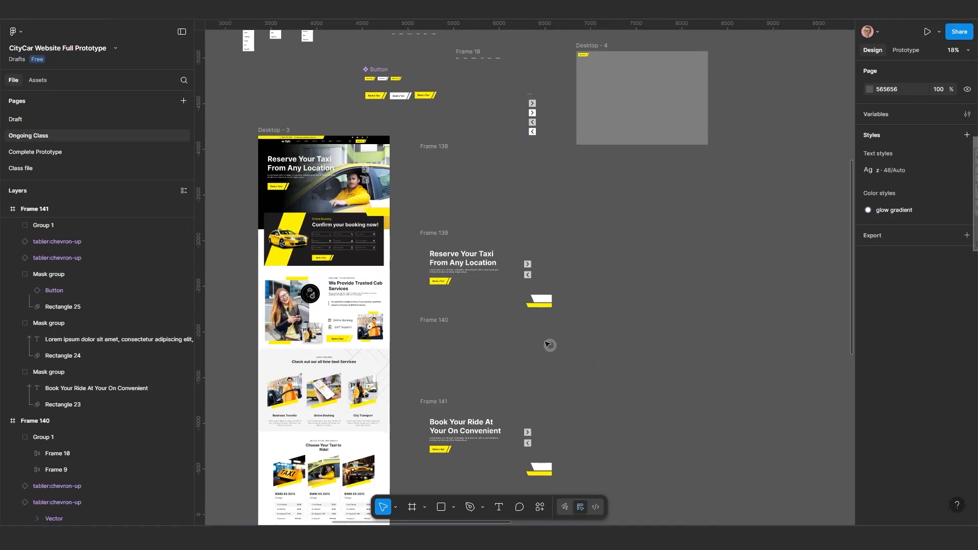
pyautogui.click(433, 232)
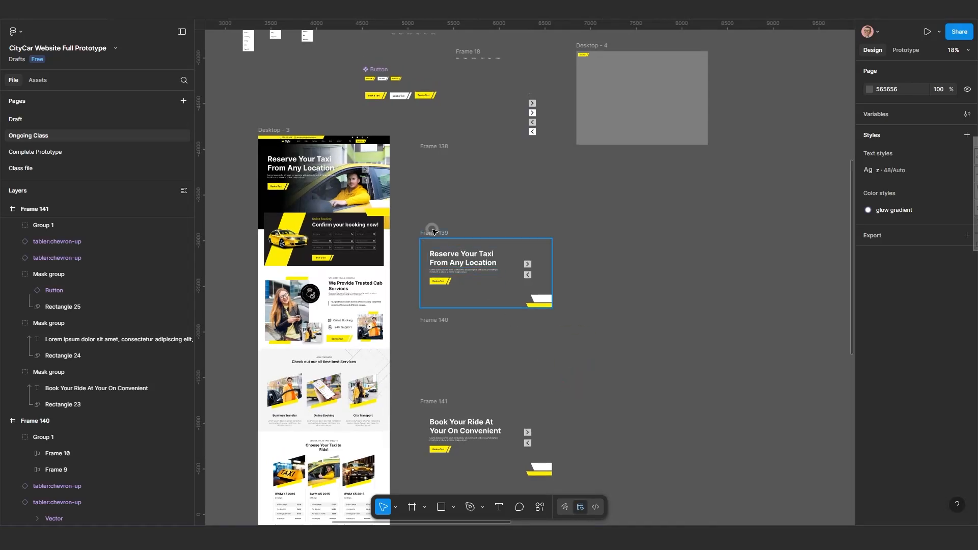
pyautogui.click(455, 273)
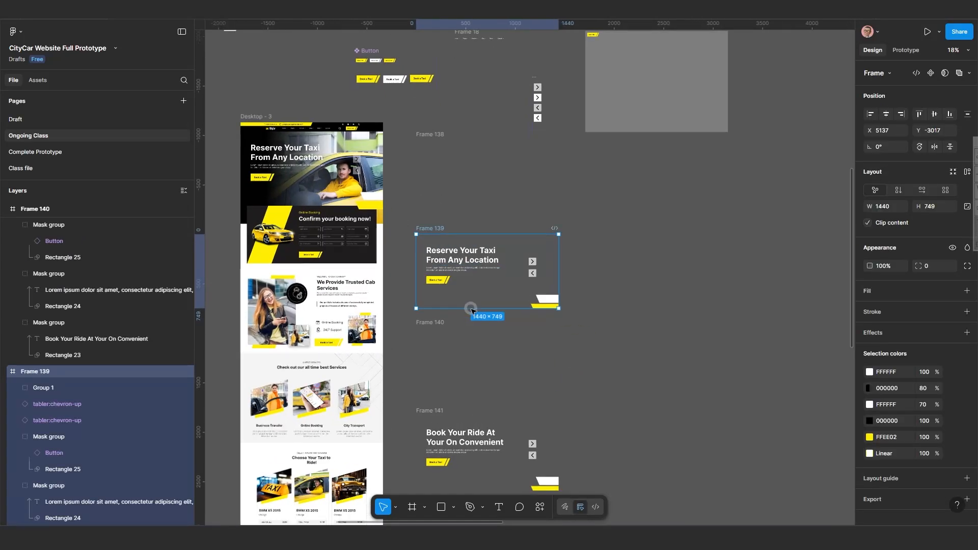
pyautogui.scroll(3, 471, 310)
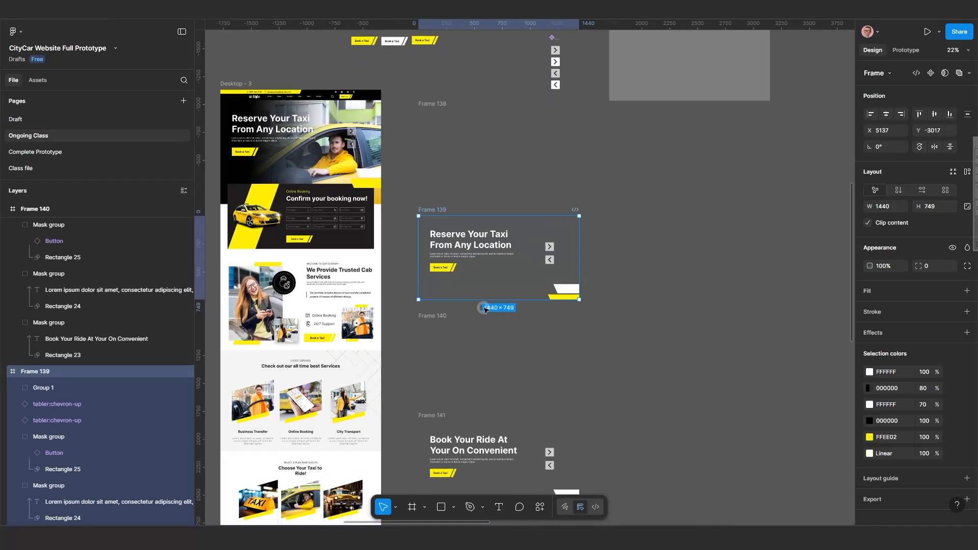
pyautogui.scroll(2, 485, 309)
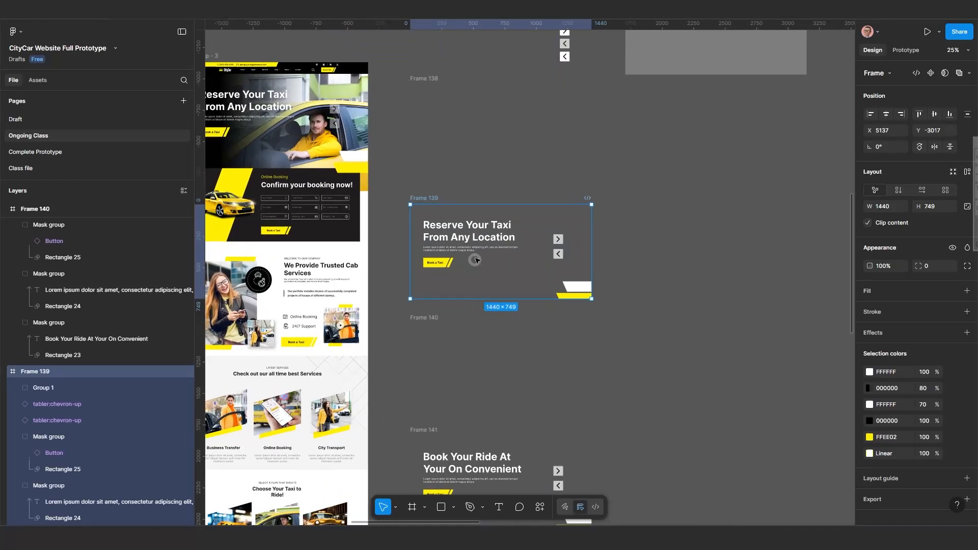
pyautogui.click(903, 51)
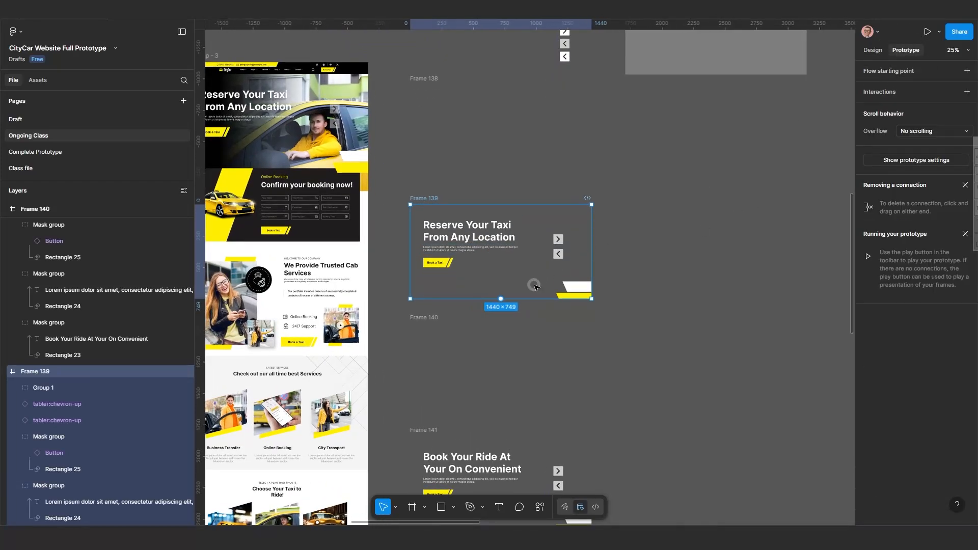
pyautogui.scroll(-2, 533, 285)
# Select Frames 138, 139, 140 and 141 together and combine them into a component set.
pyautogui.click(438, 103)
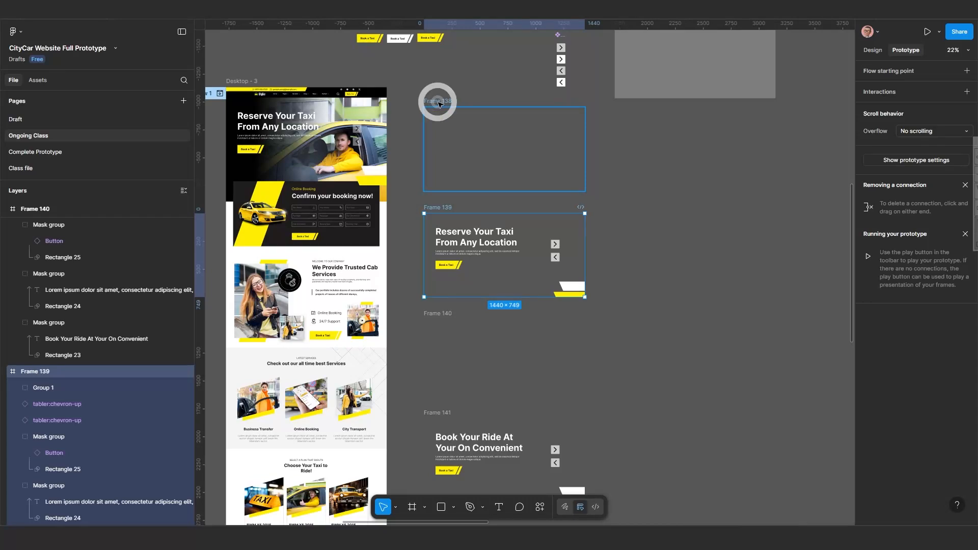
pyautogui.keyDown('shift'); pyautogui.click(436, 210); pyautogui.keyUp('shift')
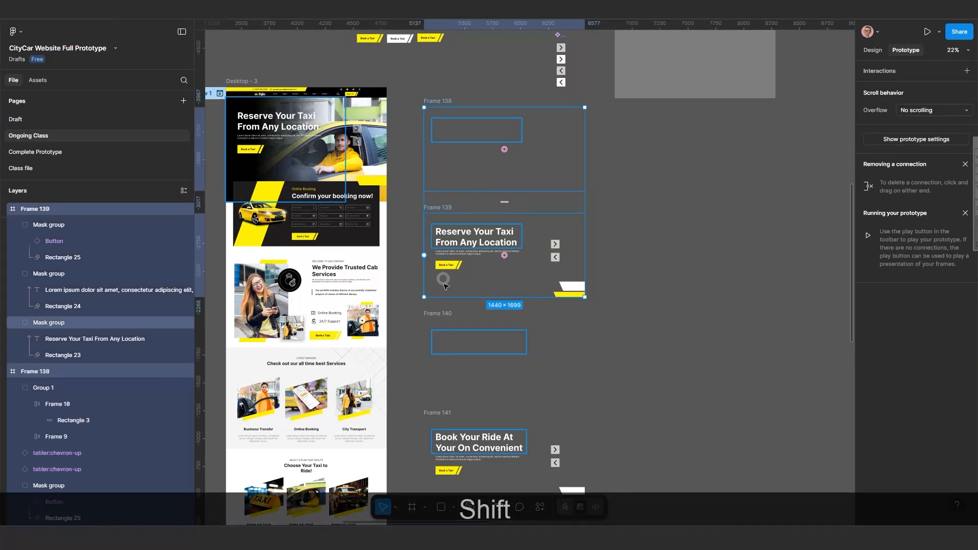
pyautogui.keyDown('shift'); pyautogui.click(442, 315); pyautogui.keyUp('shift')
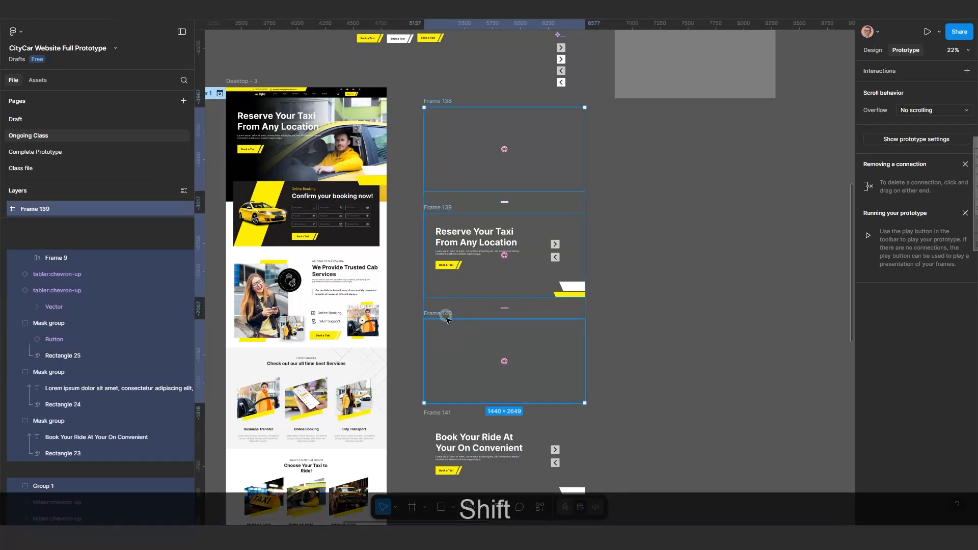
pyautogui.keyDown('shift'); pyautogui.click(438, 412); pyautogui.keyUp('shift')
pyautogui.scroll(-2, 498, 406)
pyautogui.scroll(-3, 498, 336)
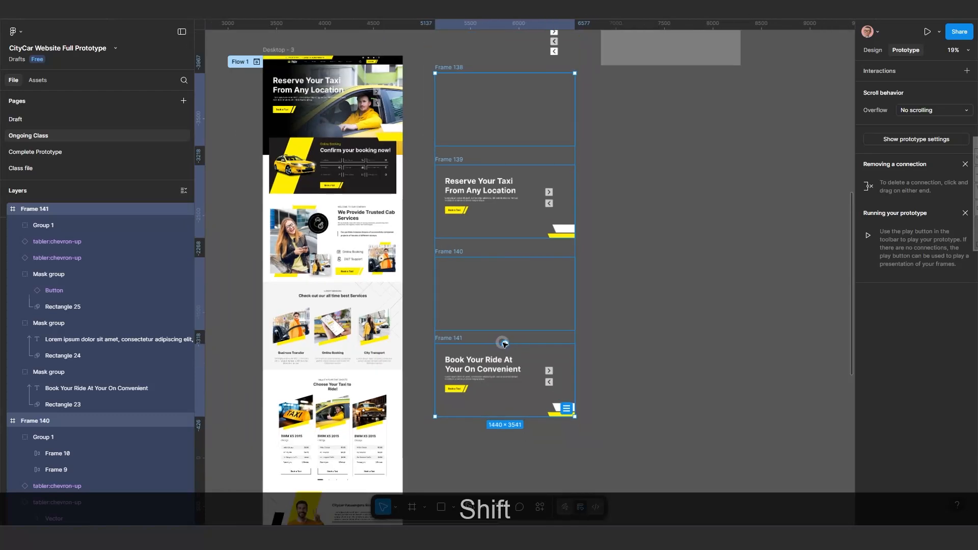
pyautogui.click(868, 51)
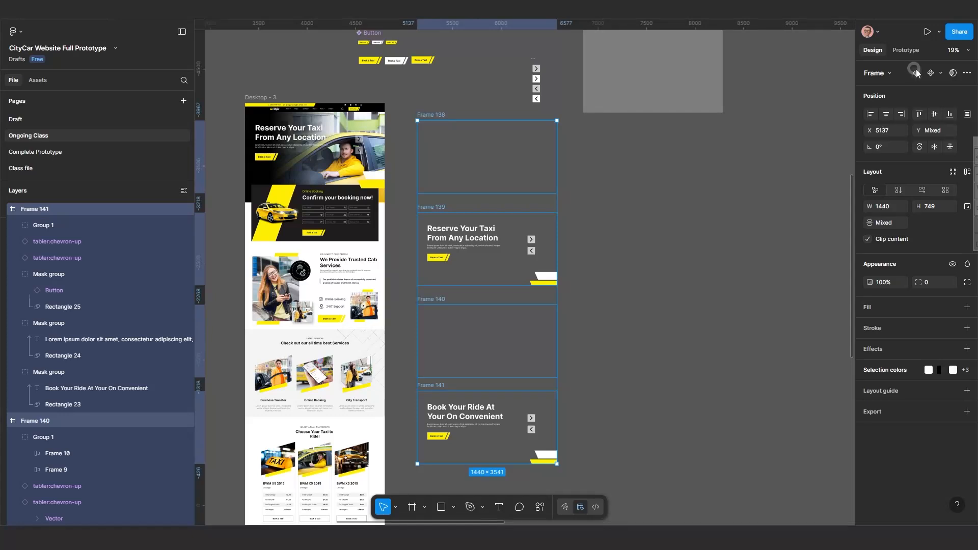
pyautogui.click(940, 73)
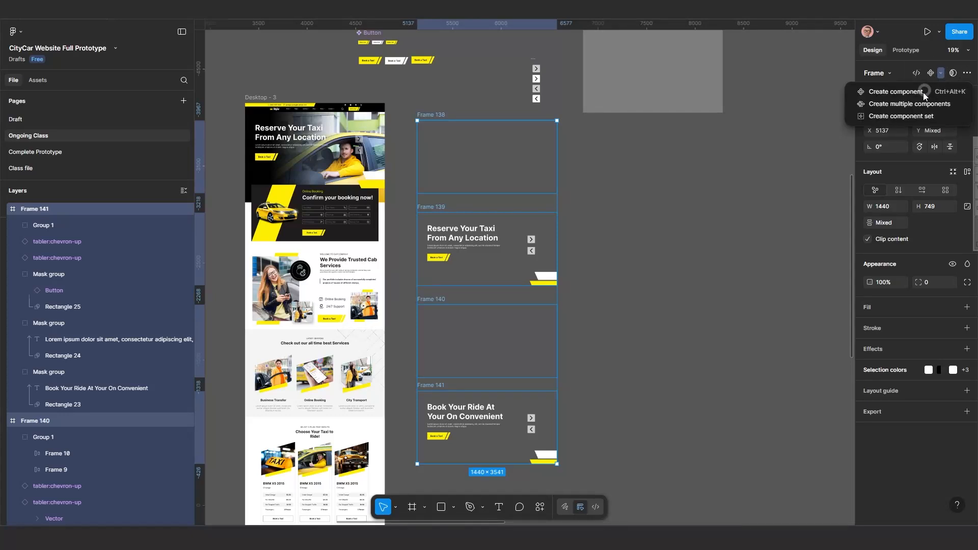
pyautogui.click(906, 116)
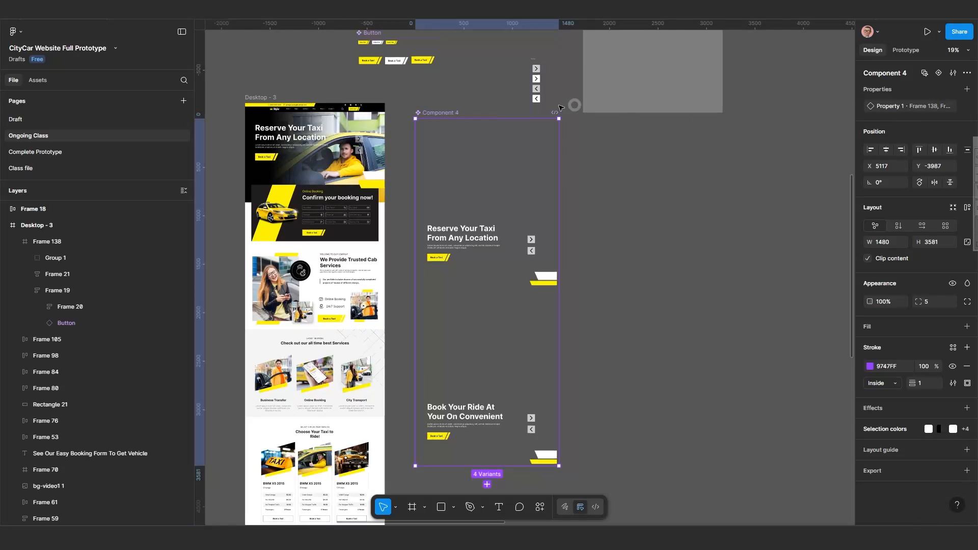
# Move the component set to the right, then link the Frame 138 variant to the Frame 139 variant with a prototype interaction.
pyautogui.moveTo(436, 113); pyautogui.dragTo(714, 124)
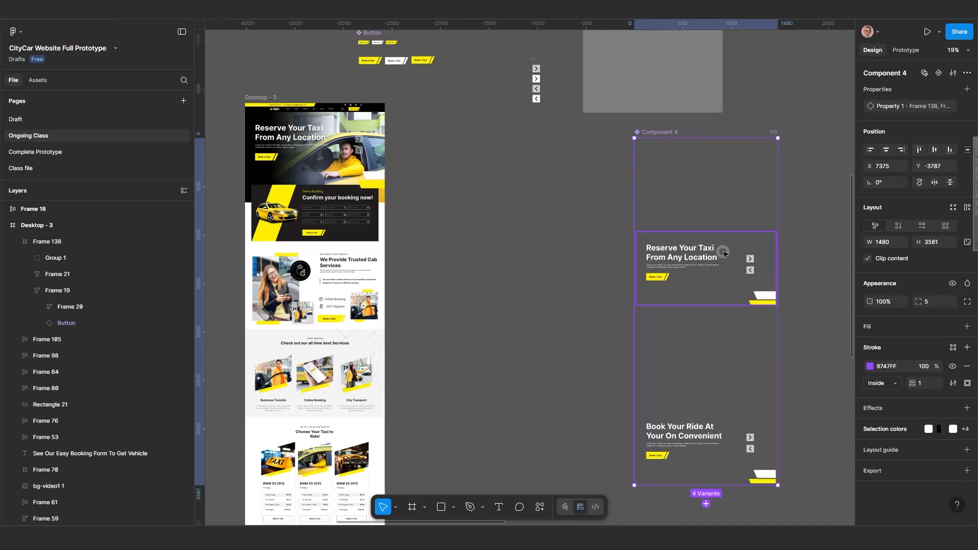
pyautogui.scroll(2, 723, 254)
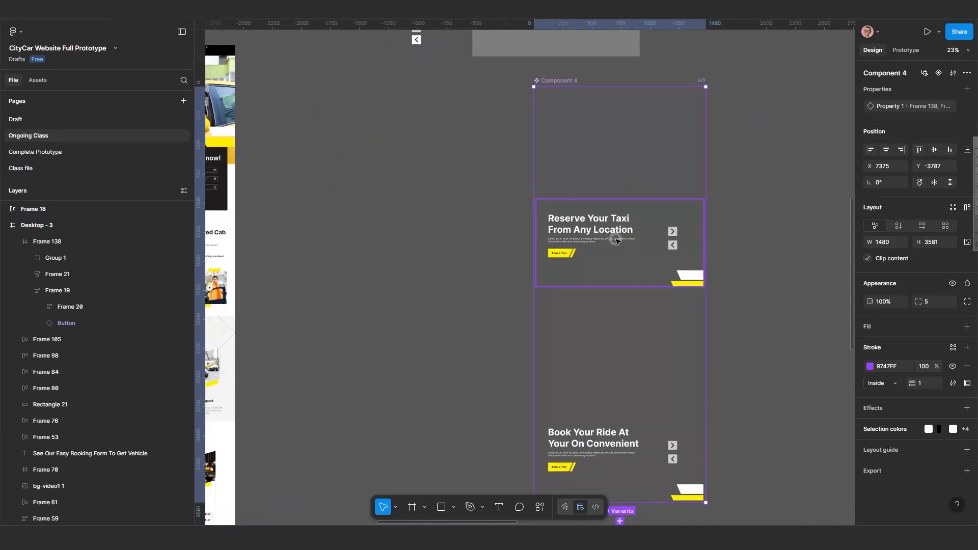
pyautogui.click(616, 241)
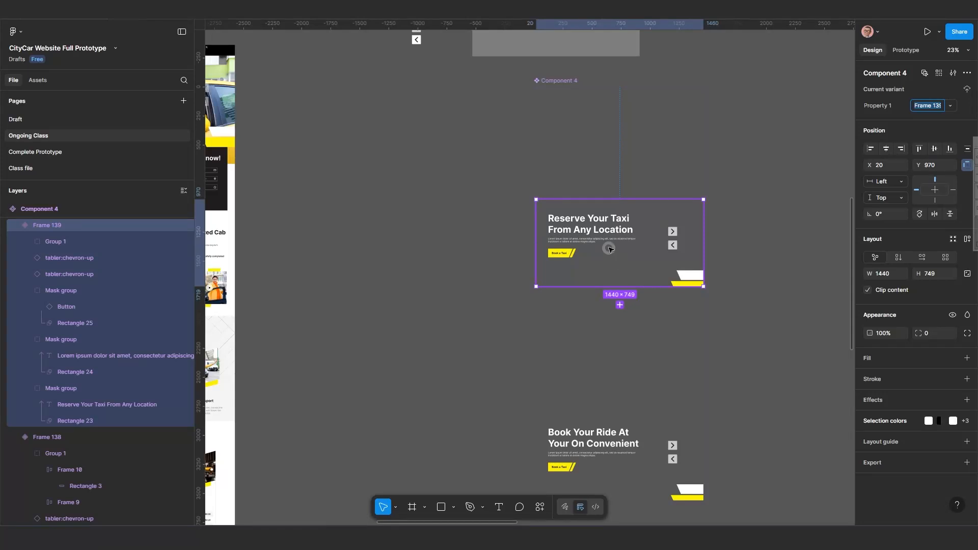
pyautogui.click(580, 135)
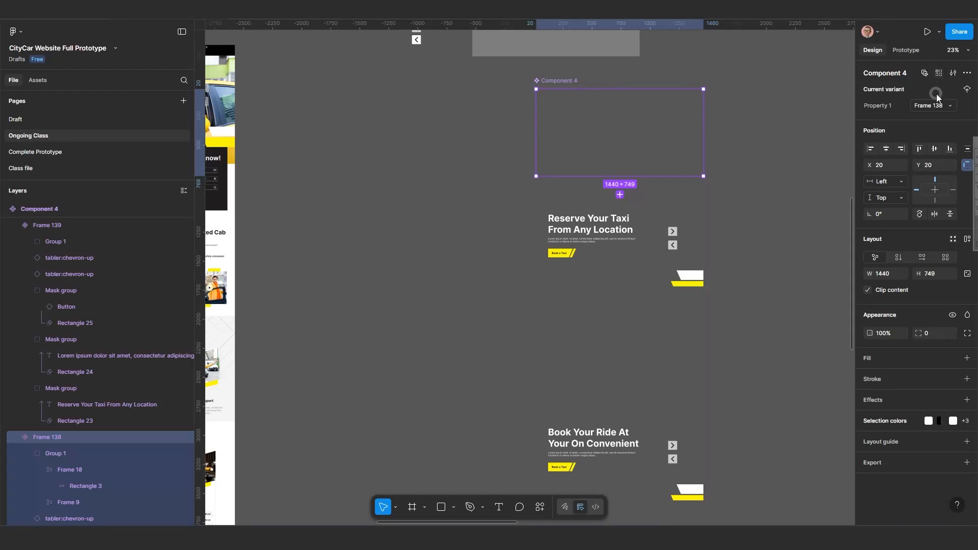
pyautogui.click(906, 50)
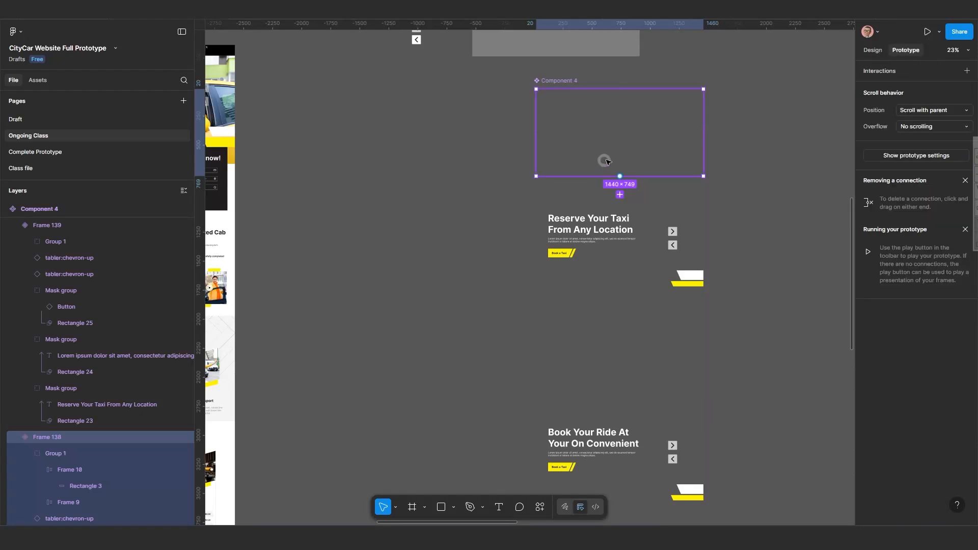
pyautogui.moveTo(620, 177); pyautogui.dragTo(616, 228)
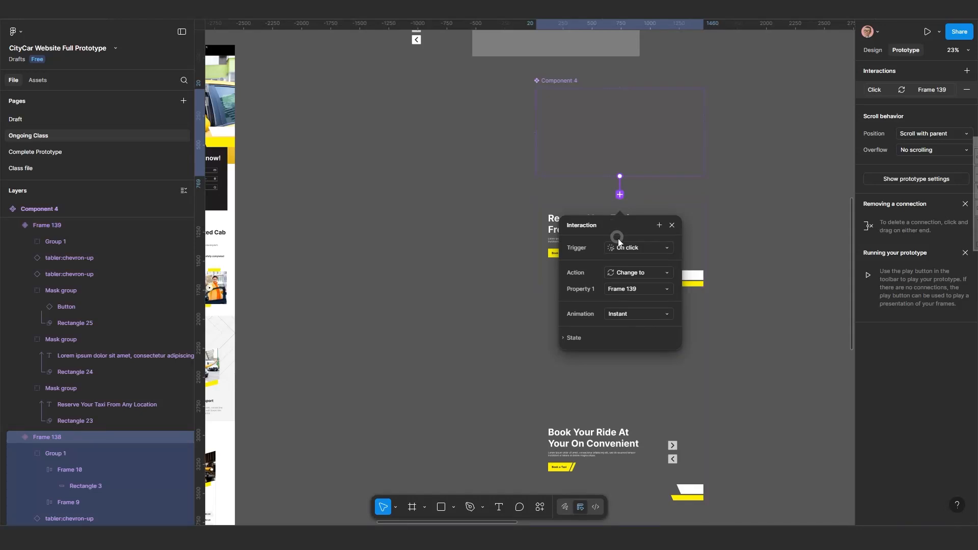
# Set the interaction's trigger to After delay with a delay of 2000 ms.
pyautogui.click(632, 249)
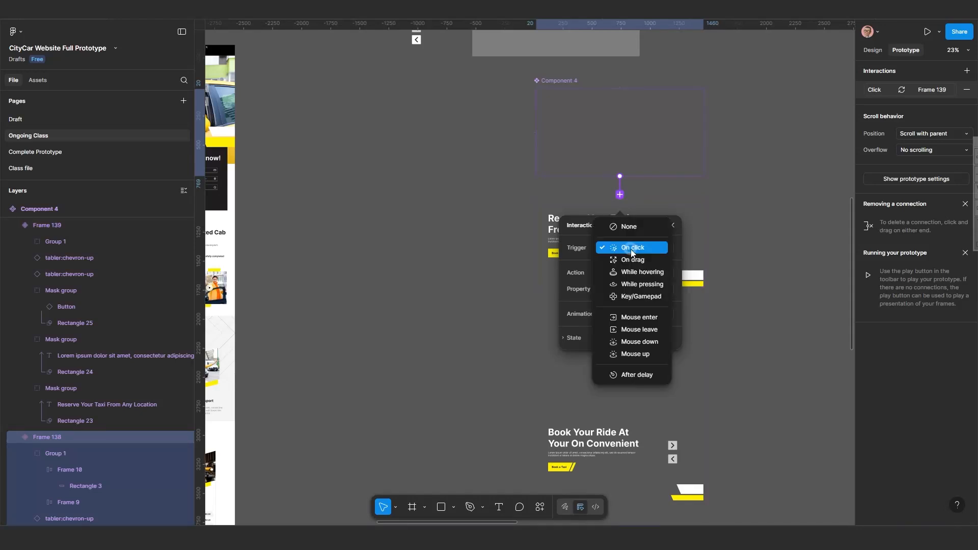
pyautogui.click(632, 376)
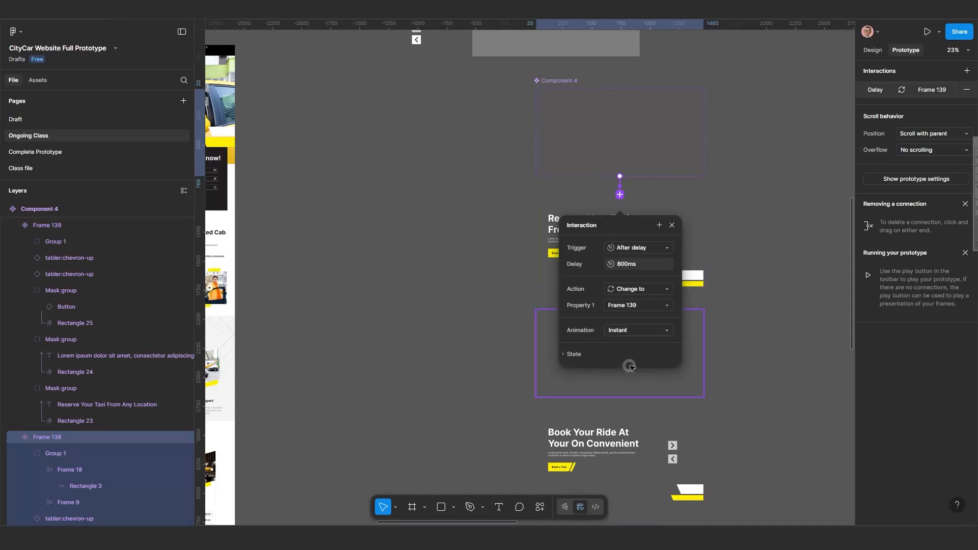
pyautogui.click(626, 264)
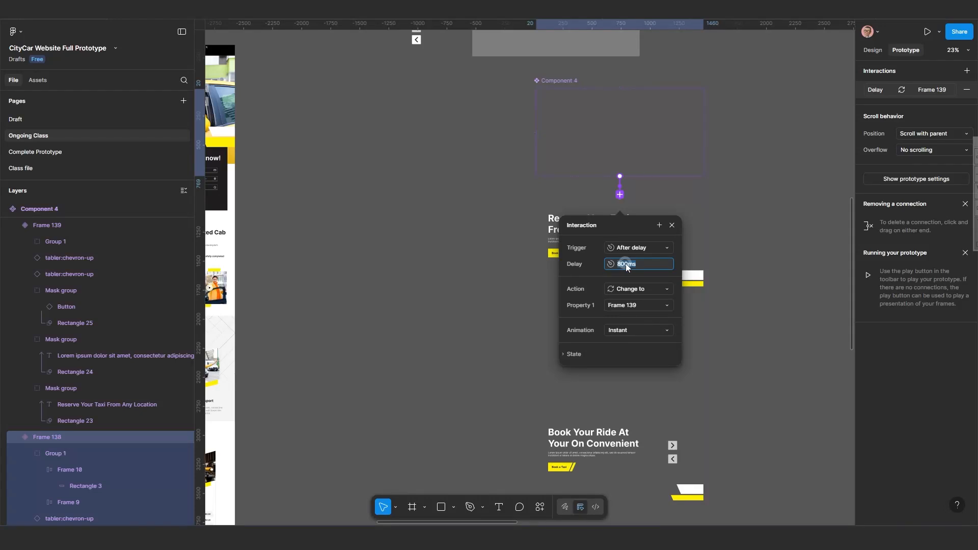
pyautogui.write('20')
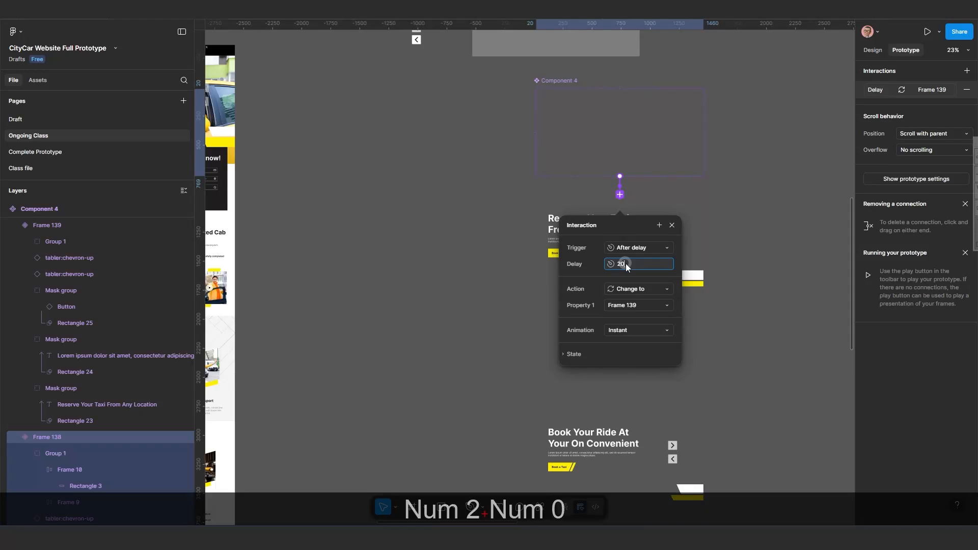
pyautogui.write('00')
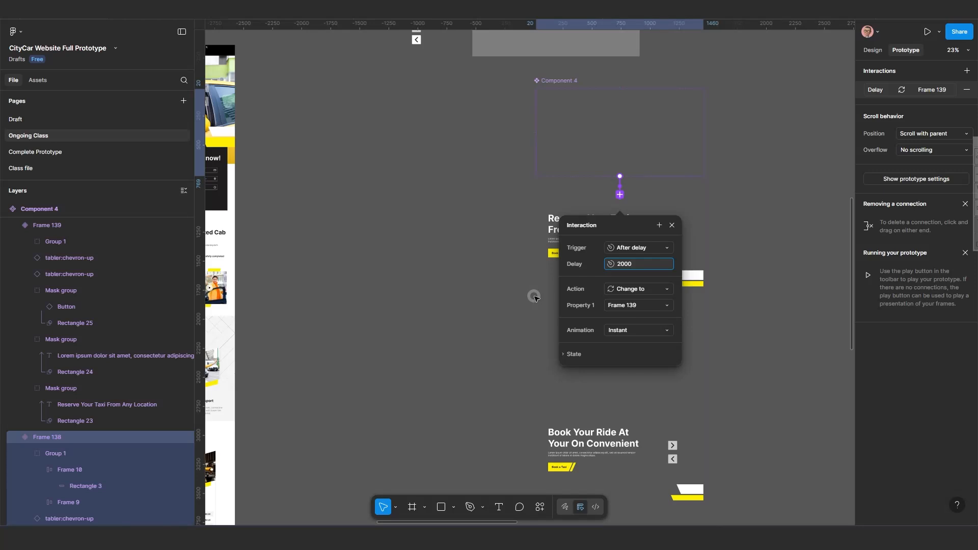
pyautogui.press('Return')
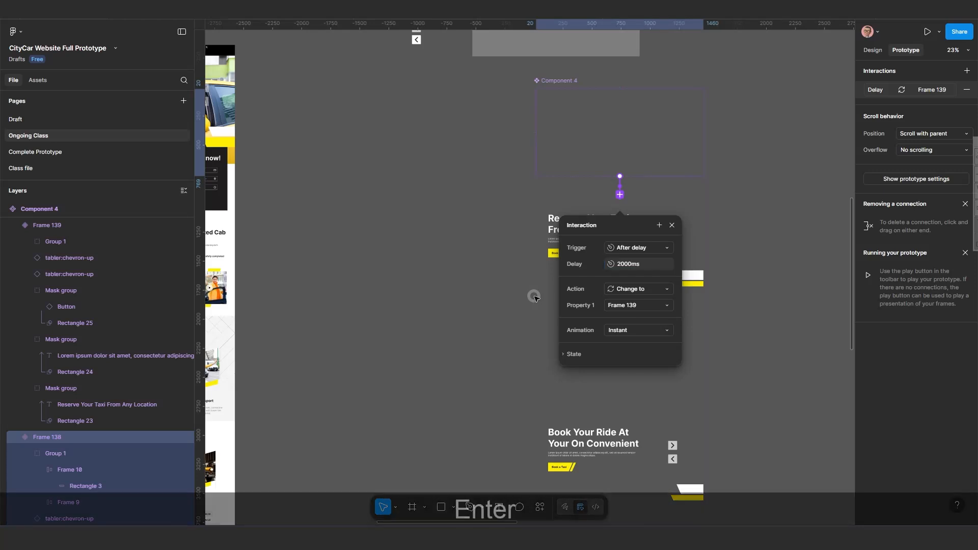
# Set the interaction's animation to Smart animate with a Custom bezier curve.
pyautogui.click(636, 330)
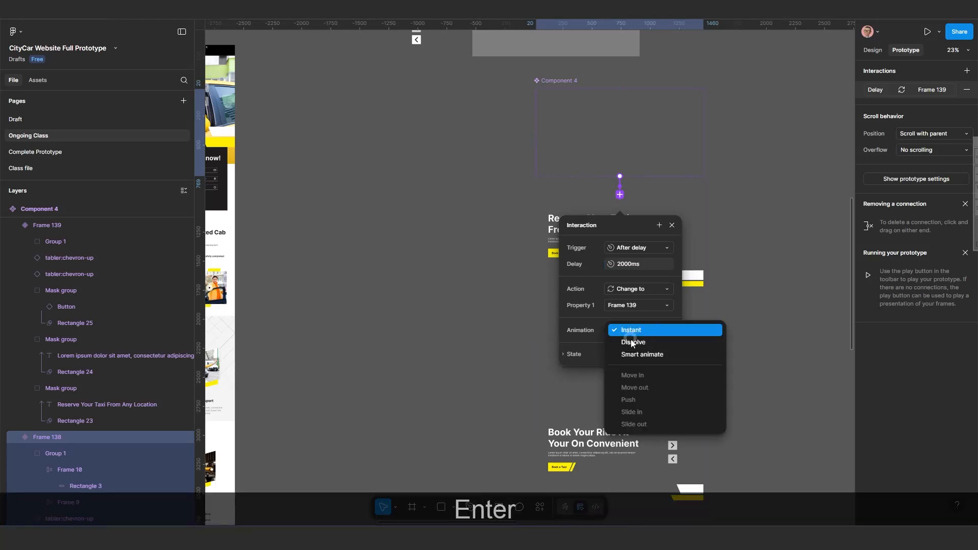
pyautogui.click(635, 352)
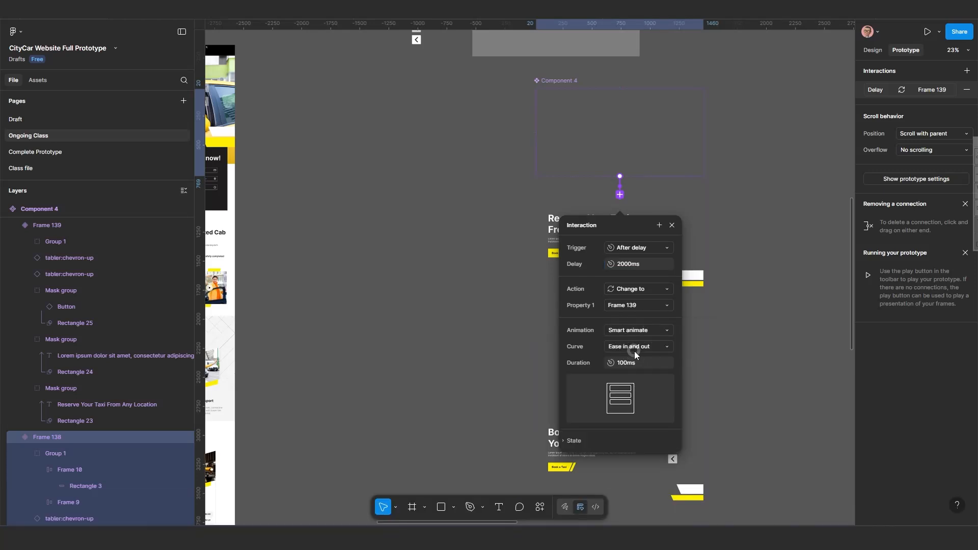
pyautogui.click(664, 350)
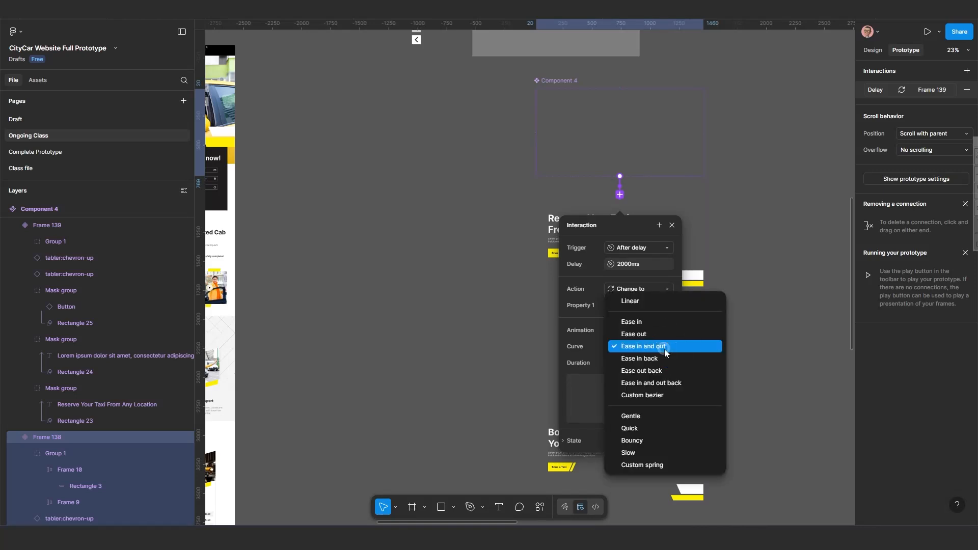
pyautogui.click(658, 395)
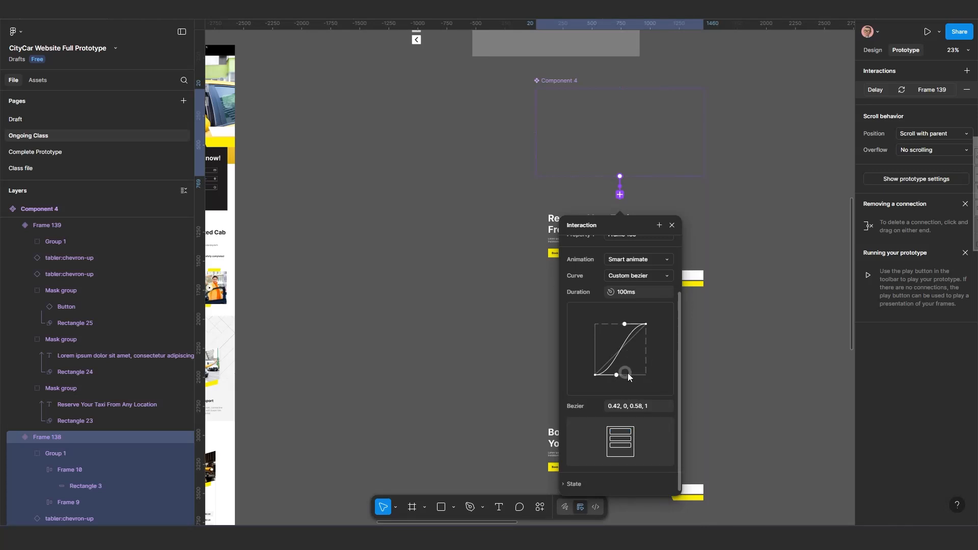
# Reshape the custom bezier curve handles to 0.89, 0.01, 0.13, 0.99 and close the interaction dialog.
pyautogui.moveTo(618, 372); pyautogui.dragTo(642, 378)
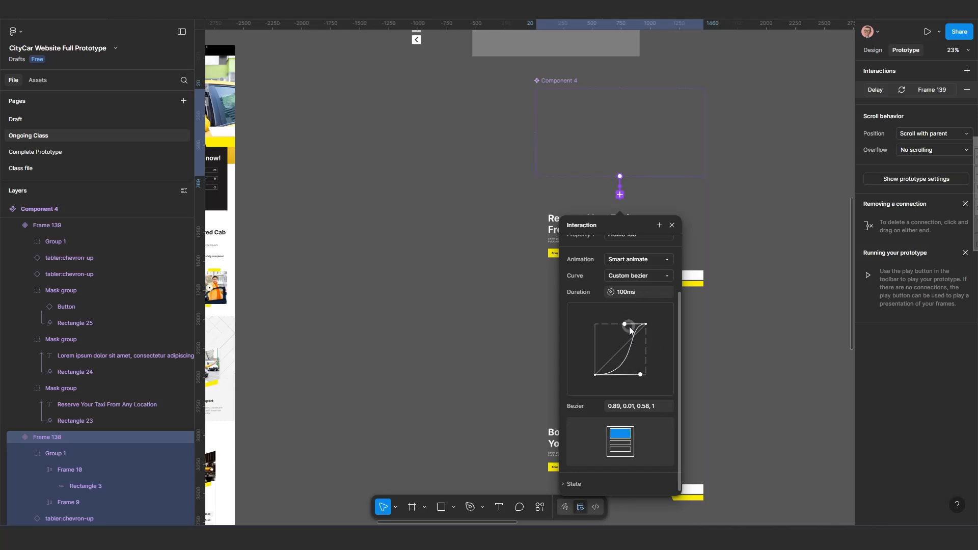
pyautogui.moveTo(626, 323); pyautogui.dragTo(602, 325)
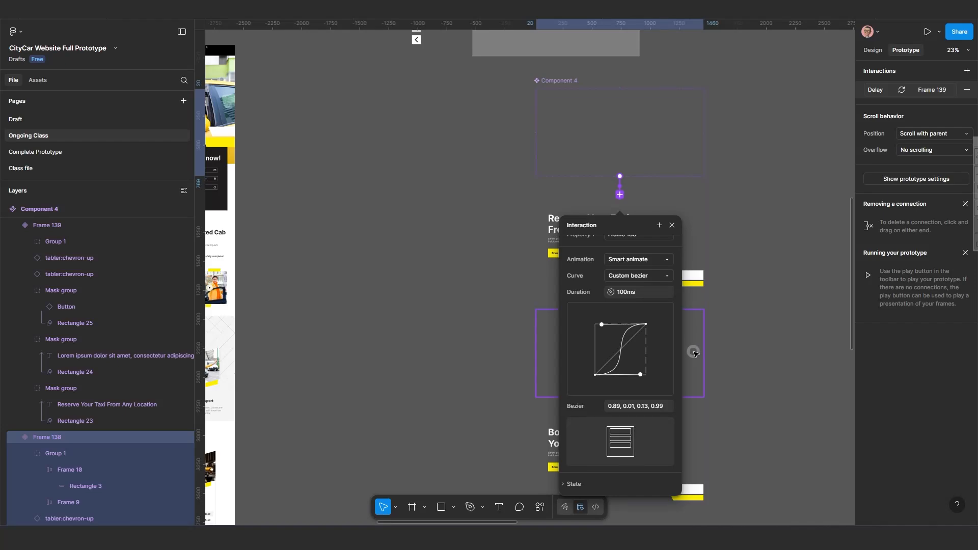
pyautogui.click(756, 344)
# Inspect the Frame 138 variant's interaction settings for trigger, delay, animation and curve.
pyautogui.scroll(-1, 682, 359)
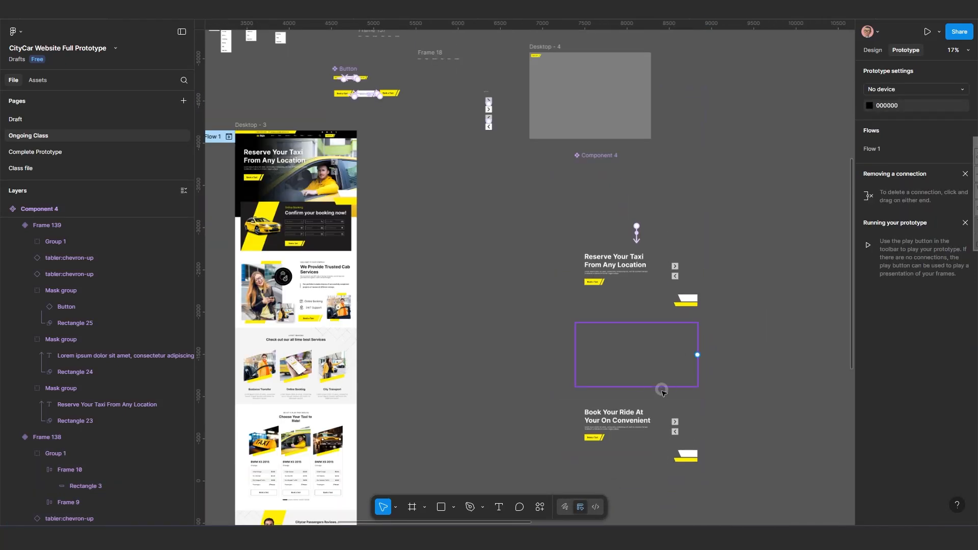
pyautogui.moveTo(653, 392); pyautogui.dragTo(594, 365)
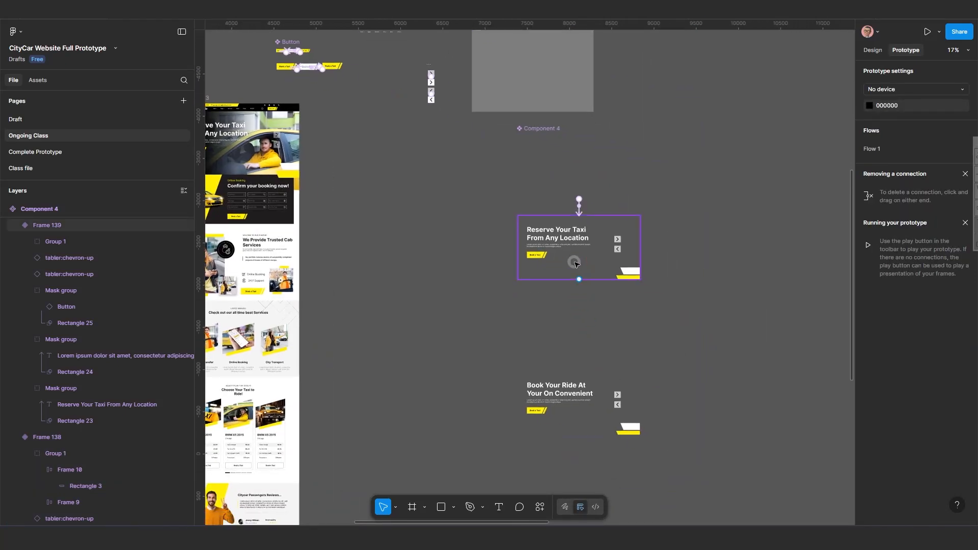
pyautogui.scroll(-2, 574, 264)
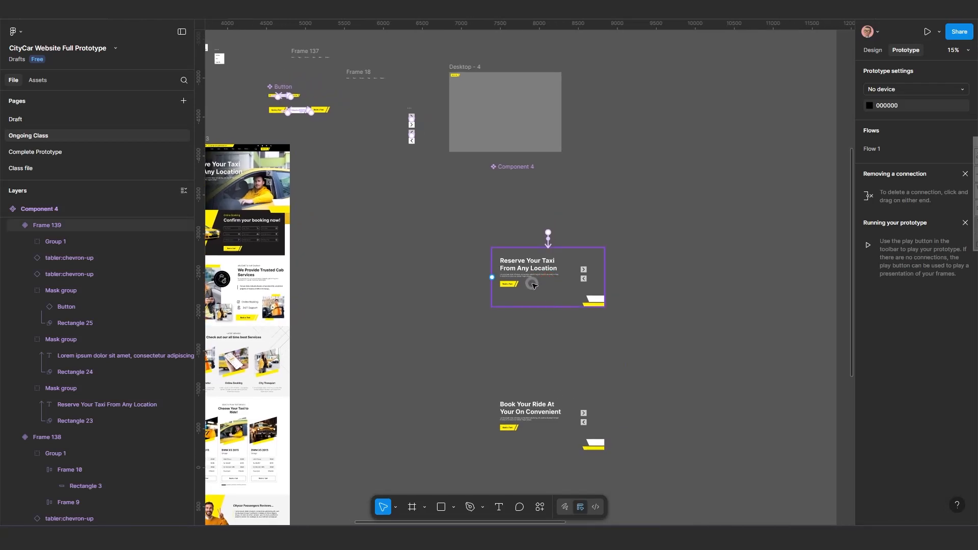
pyautogui.click(532, 284)
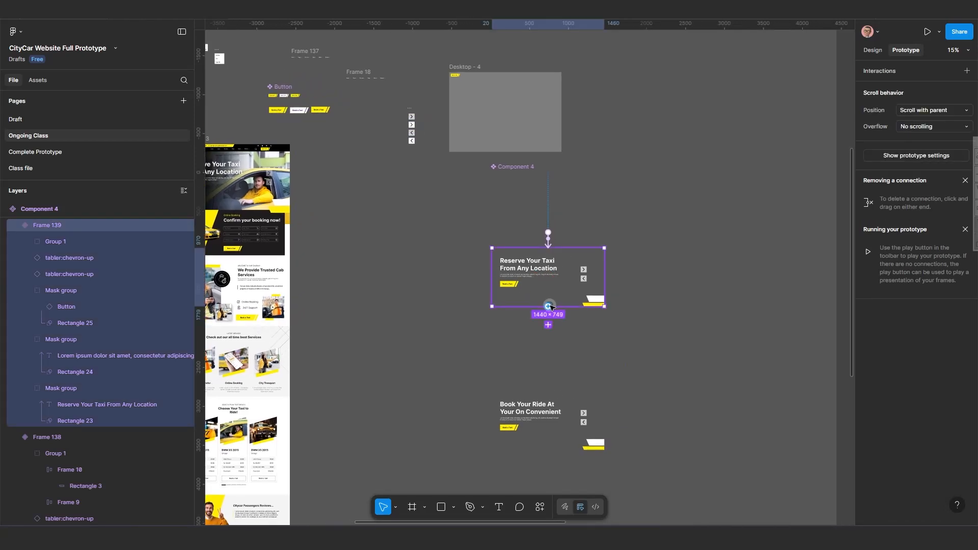
pyautogui.scroll(2, 551, 312)
pyautogui.scroll(1, 552, 315)
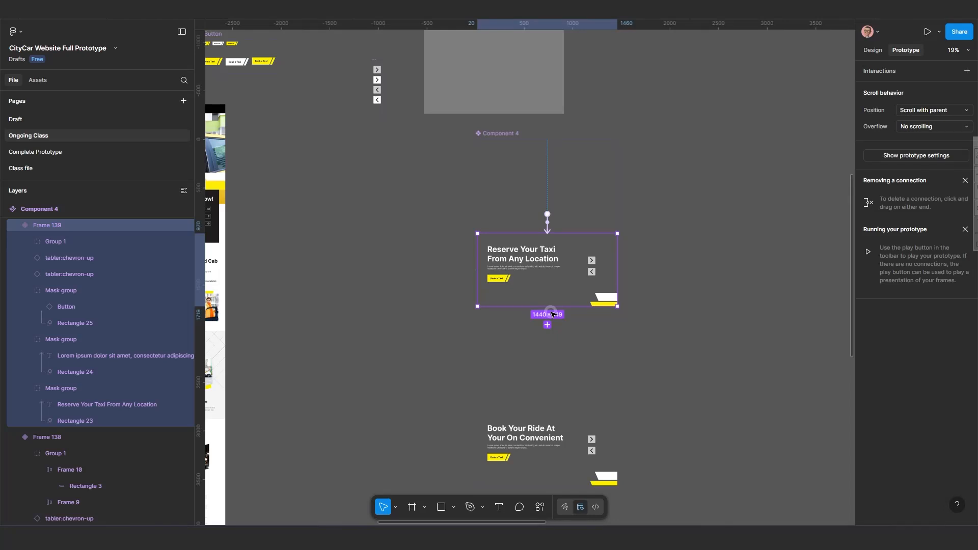
pyautogui.scroll(3, 522, 287)
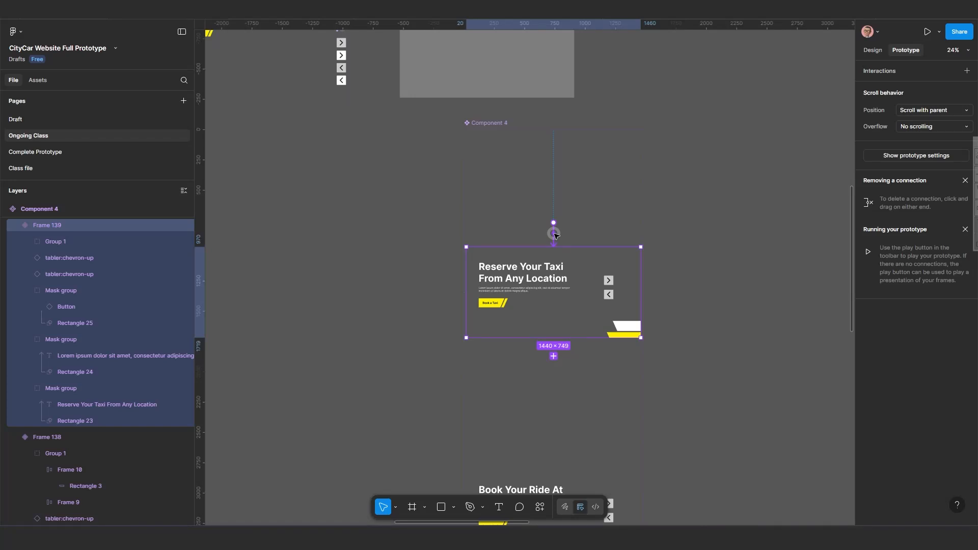
pyautogui.moveTo(555, 235); pyautogui.dragTo(497, 164)
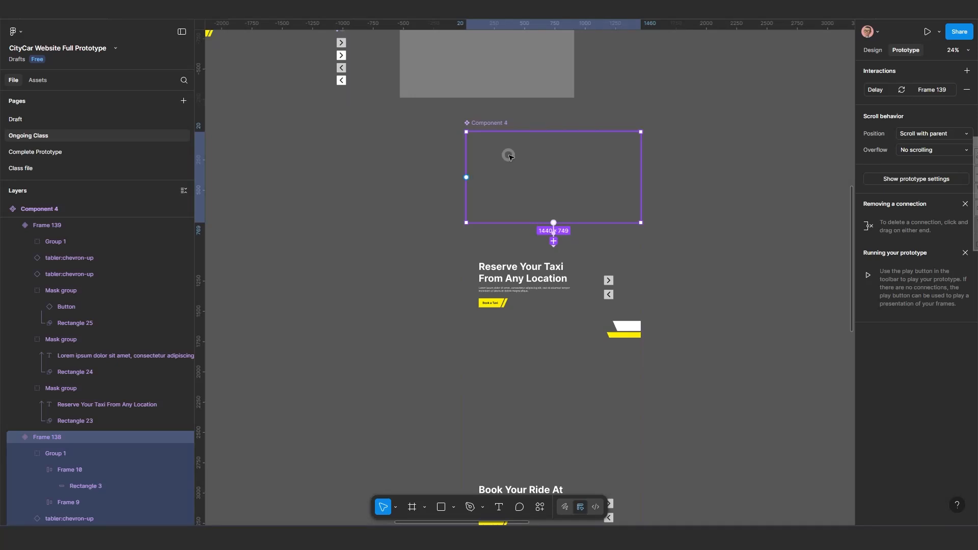
pyautogui.scroll(2, 517, 220)
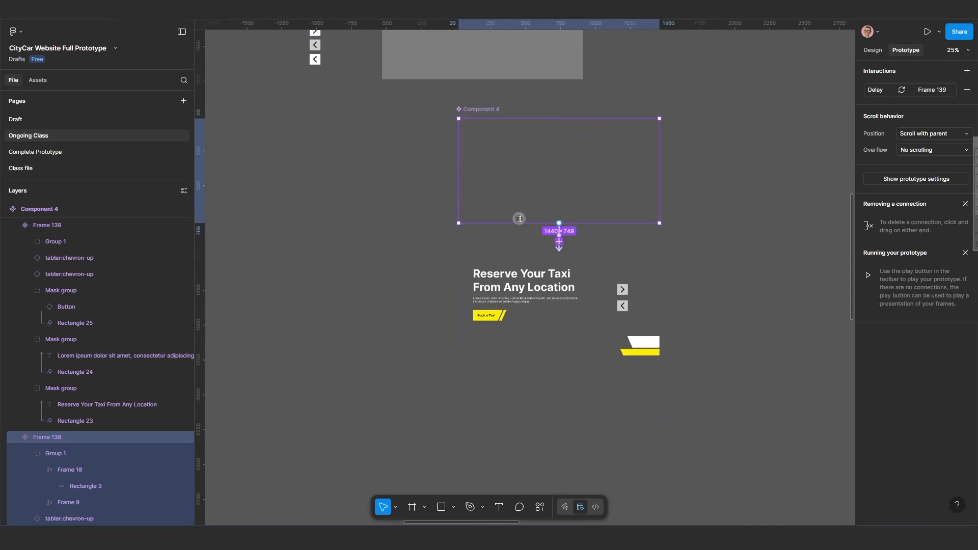
pyautogui.click(561, 233)
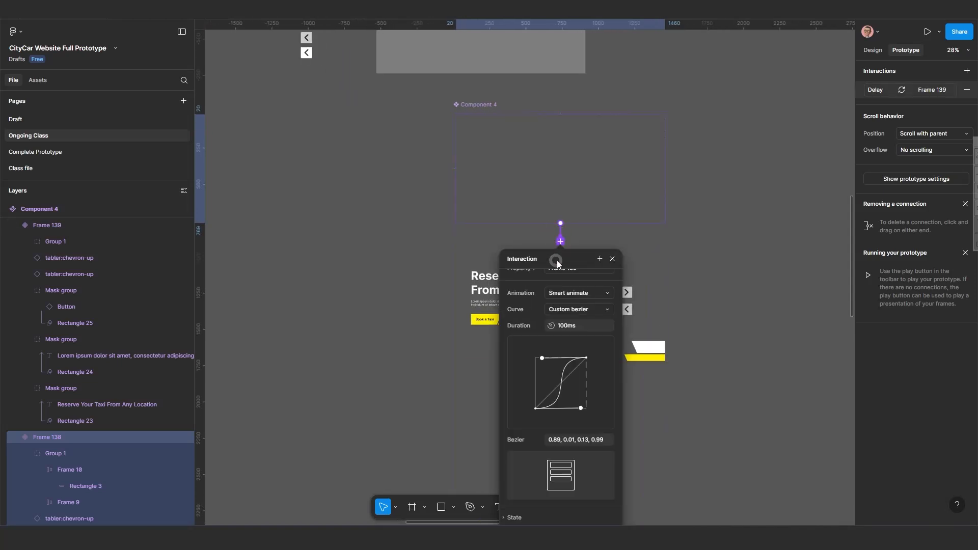
pyautogui.moveTo(558, 261); pyautogui.dragTo(622, 252)
pyautogui.scroll(3, 586, 289)
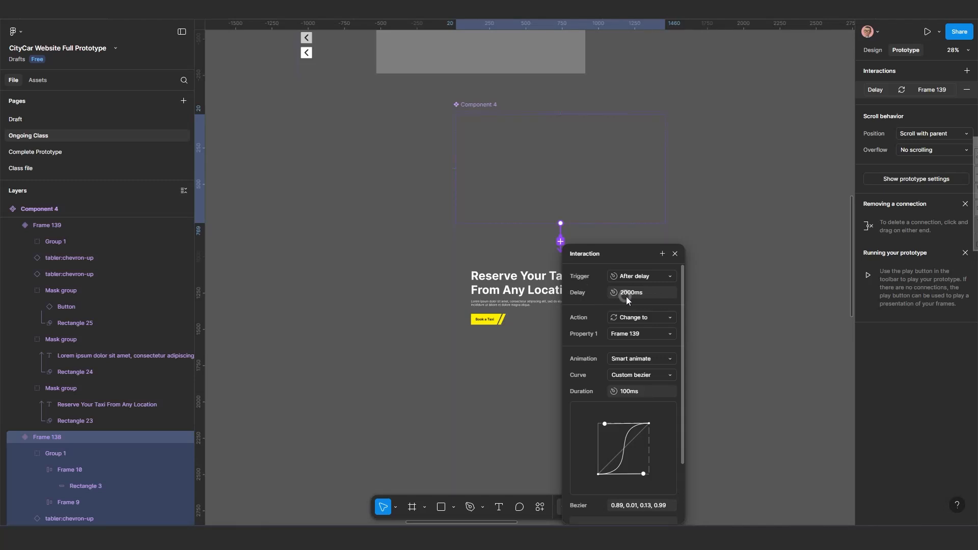
pyautogui.click(675, 254)
# Link the Frame 139 variant to the Frame 140 variant with a prototype interaction.
pyautogui.scroll(-5, 572, 312)
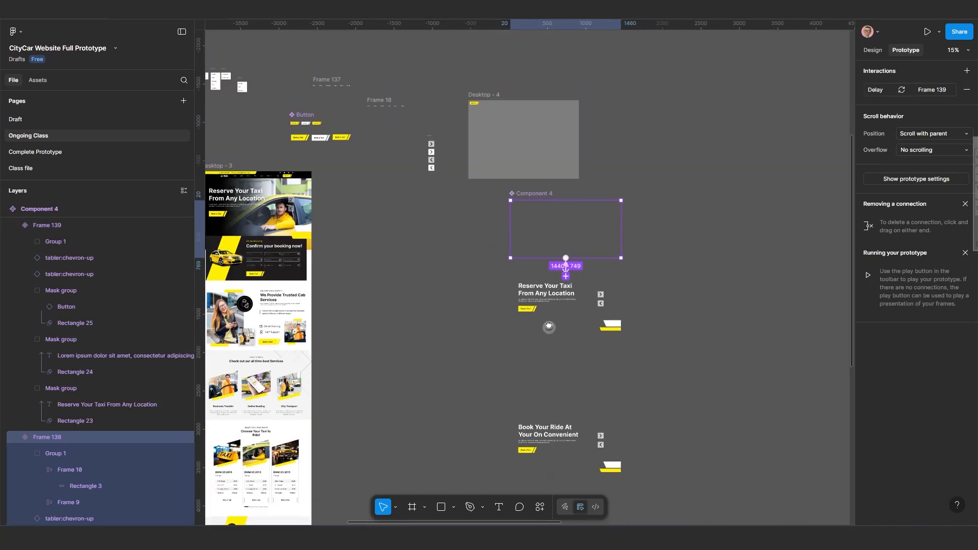
pyautogui.moveTo(548, 325); pyautogui.dragTo(683, 277)
pyautogui.click(543, 257)
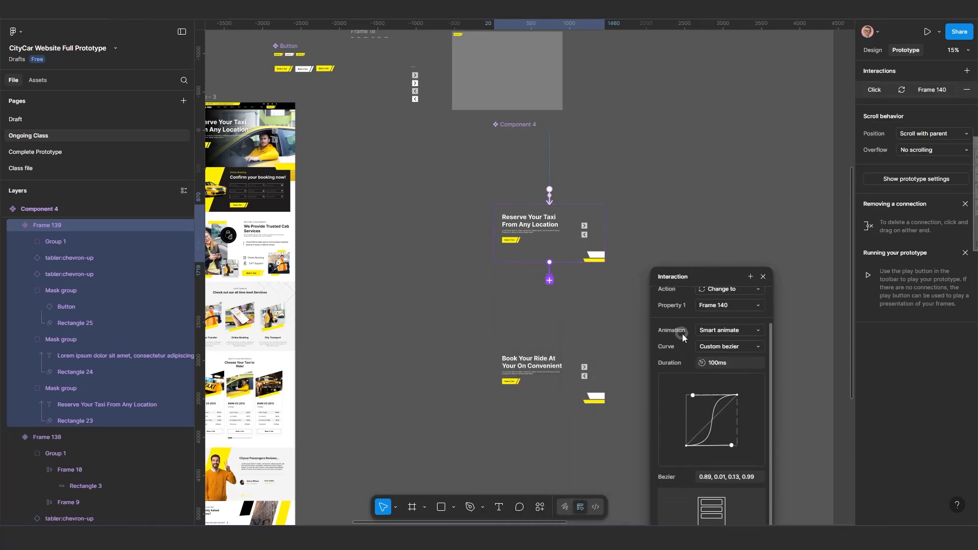
# Set the Frame 139 interaction's trigger to After delay with a delay of 2000 ms.
pyautogui.scroll(2, 683, 337)
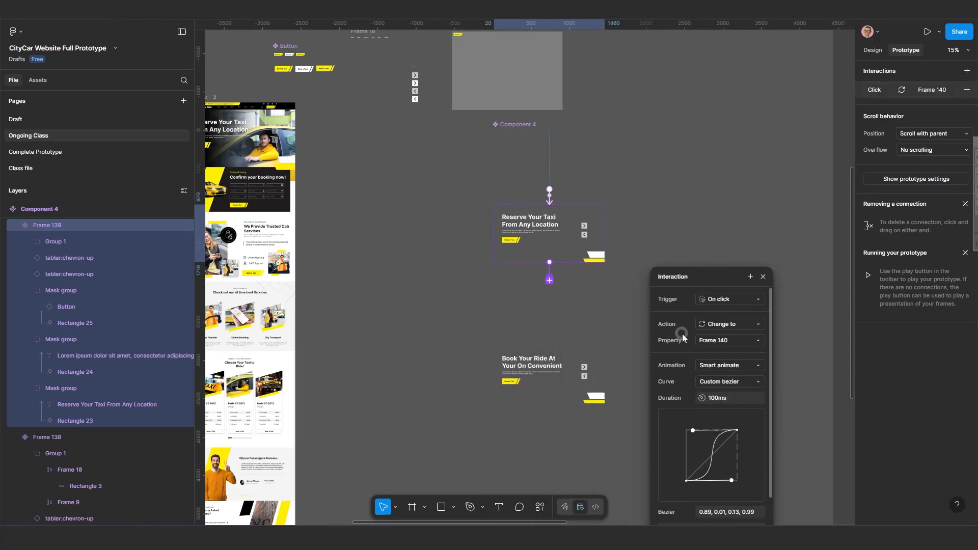
pyautogui.click(727, 301)
pyautogui.click(722, 423)
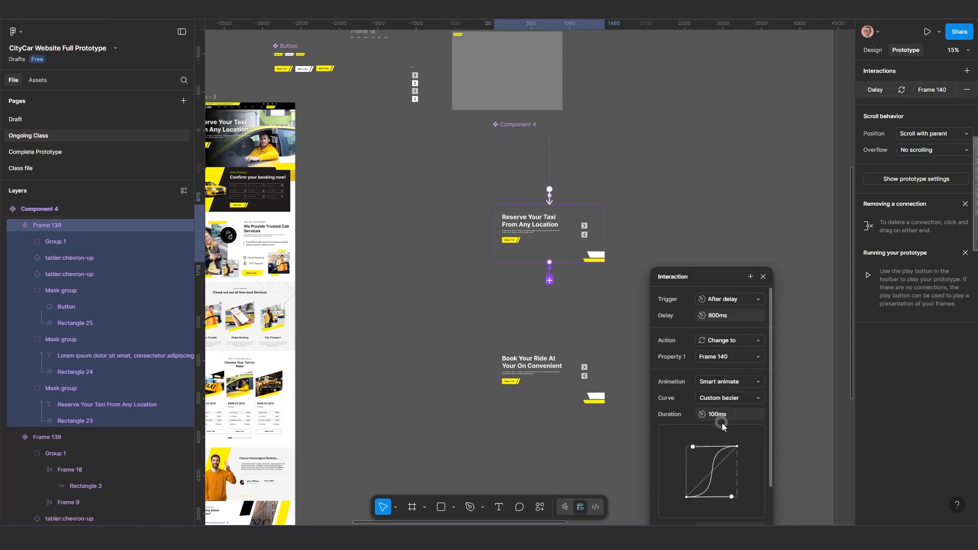
pyautogui.click(717, 317)
pyautogui.write('2000')
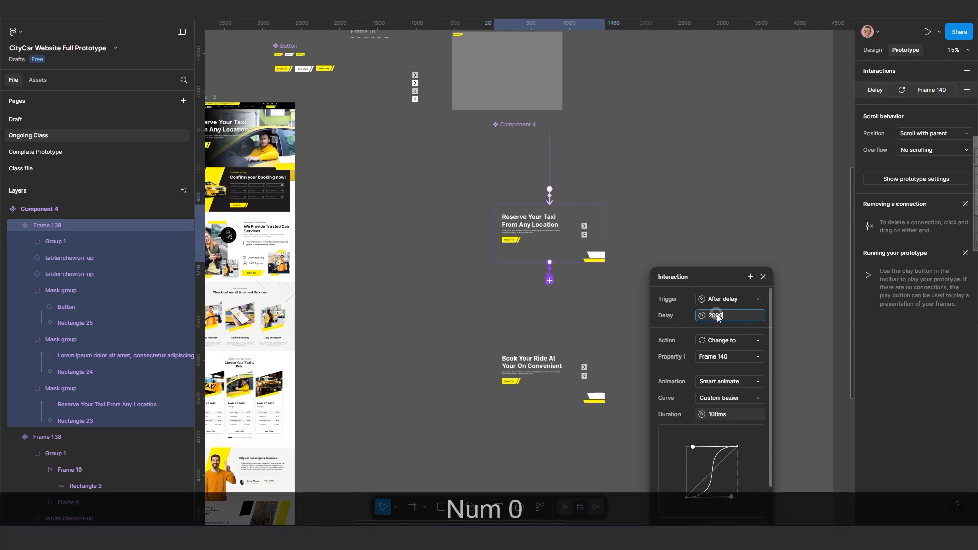
pyautogui.press('Return')
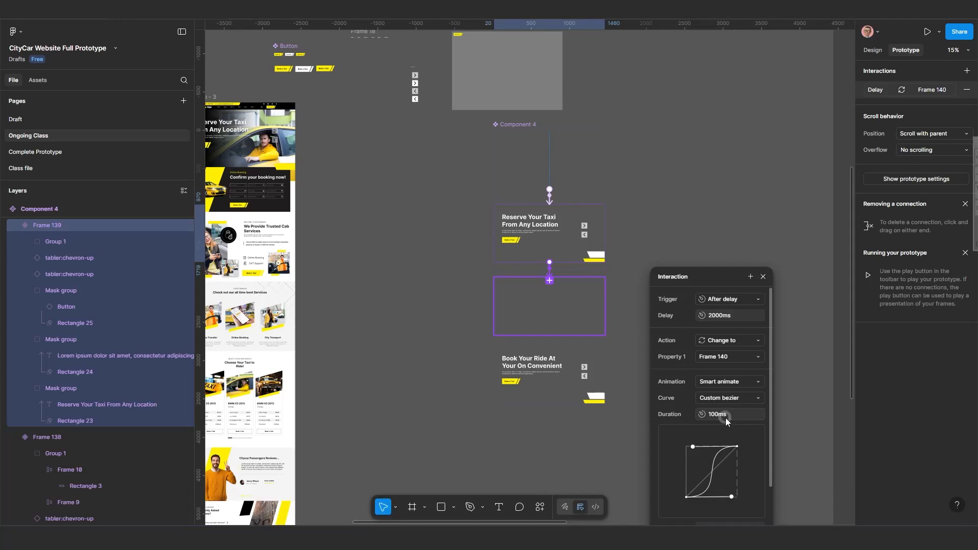
# Keep the Custom bezier curve and set the Frame 139 interaction's duration to 1000 ms.
pyautogui.click(739, 398)
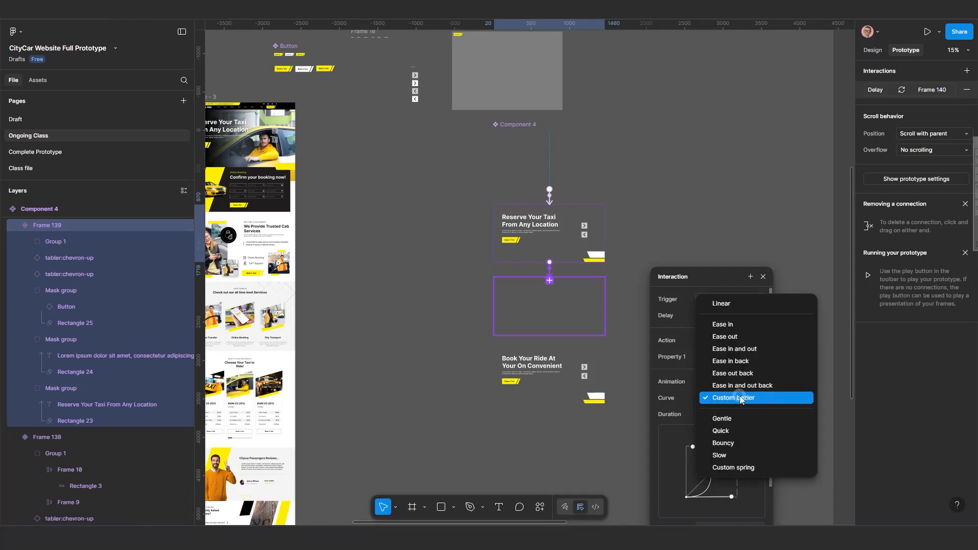
pyautogui.click(740, 398)
pyautogui.click(716, 415)
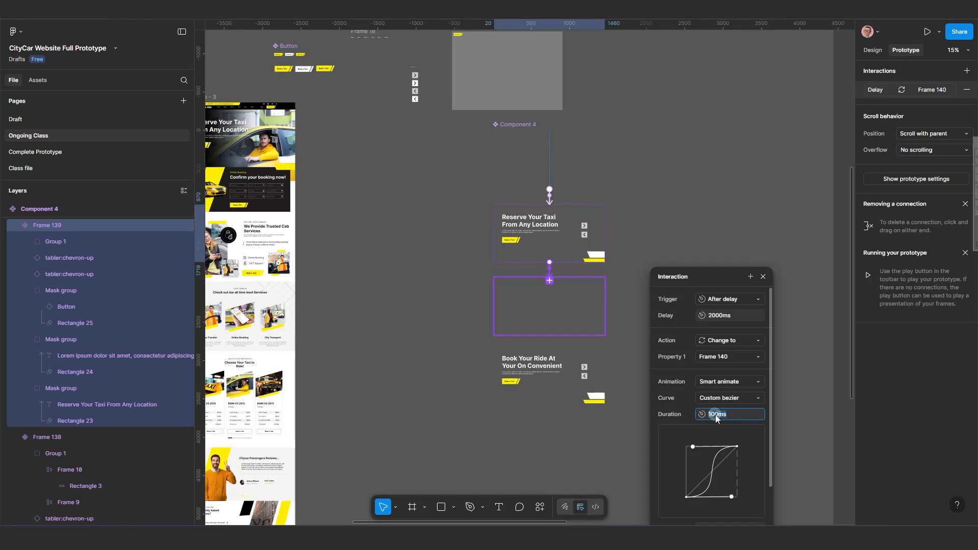
pyautogui.write('100')
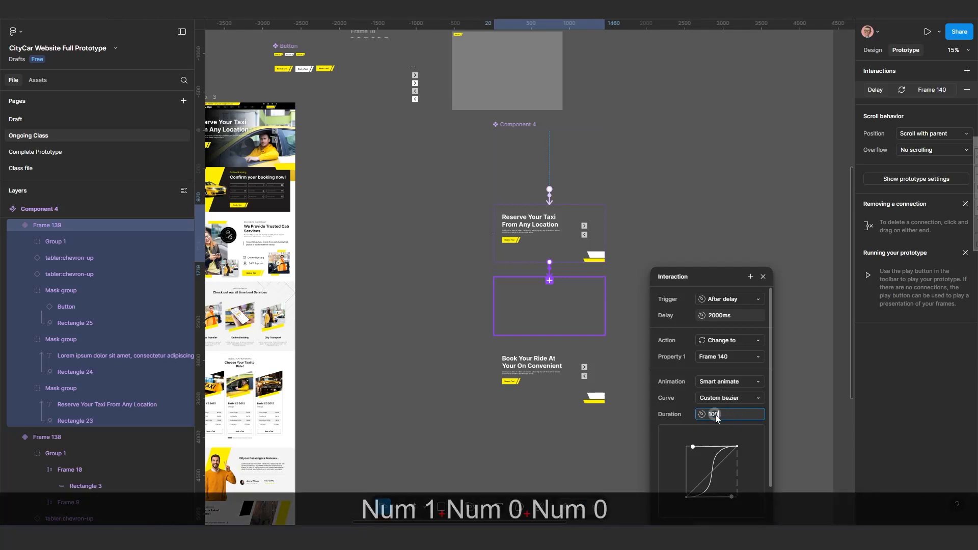
pyautogui.write('0')
pyautogui.press('Return')
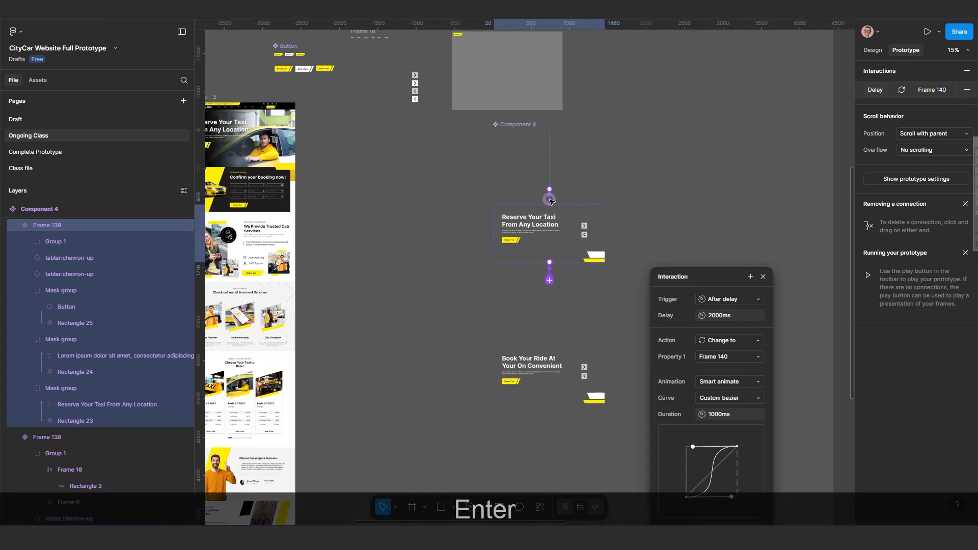
# Set the Frame 138 interaction's animation duration to 1000 ms and close the dialog.
pyautogui.click(550, 200)
pyautogui.click(713, 414)
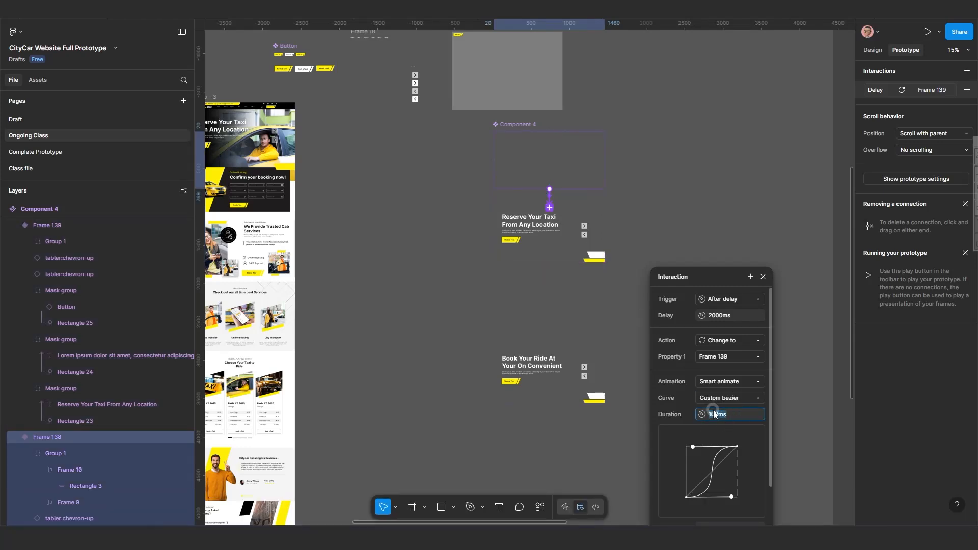
pyautogui.write('1000')
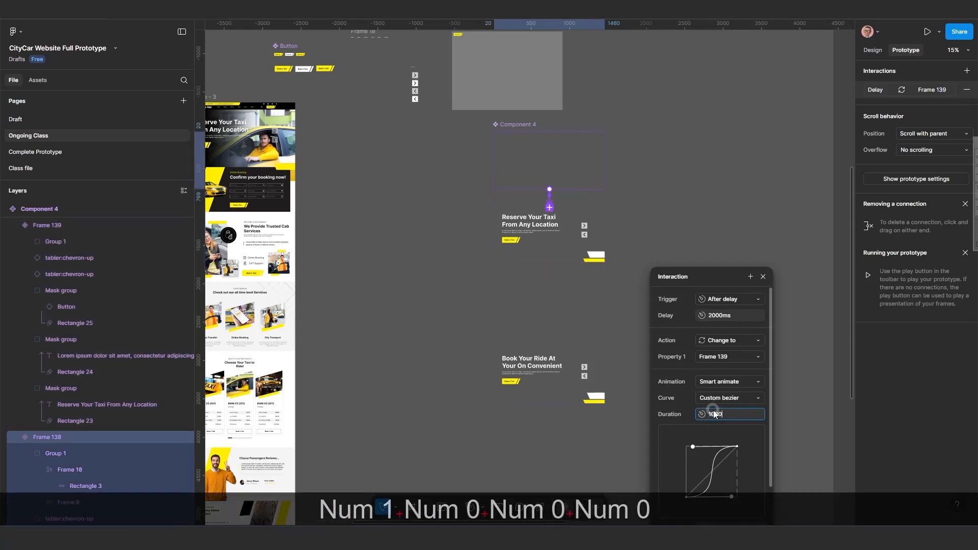
pyautogui.press('Return')
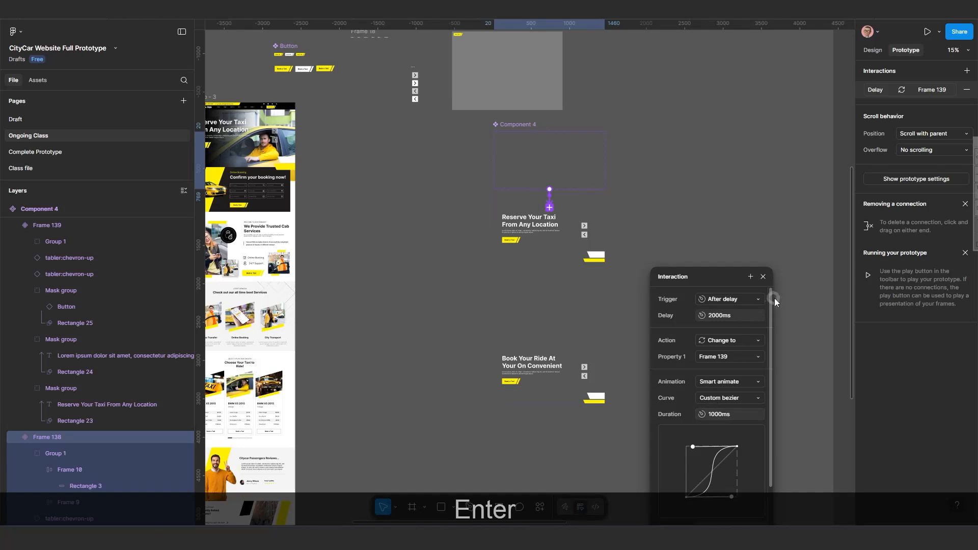
pyautogui.click(764, 276)
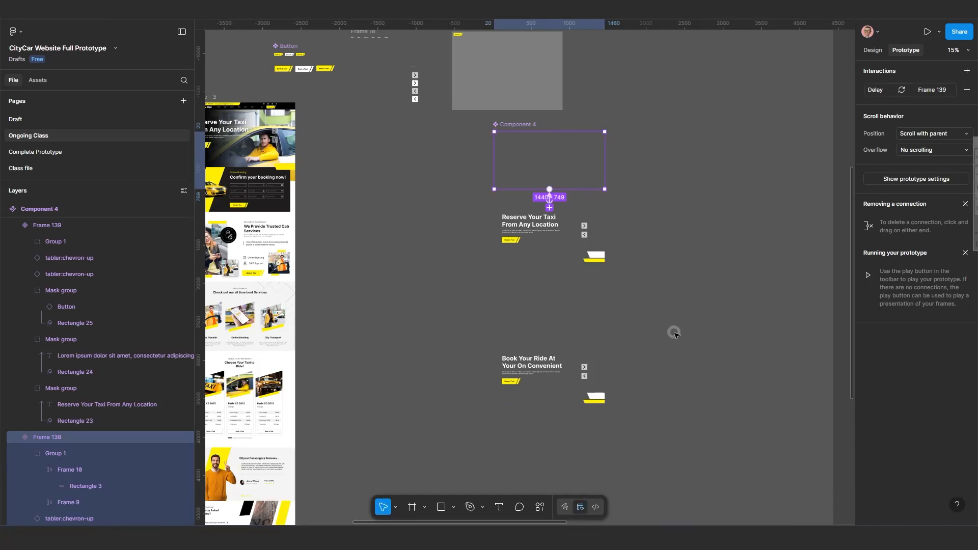
# Link the Frame 141 variant back to the Frame 138 variant with a prototype interaction.
pyautogui.scroll(-2, 663, 347)
pyautogui.moveTo(635, 361); pyautogui.dragTo(593, 337)
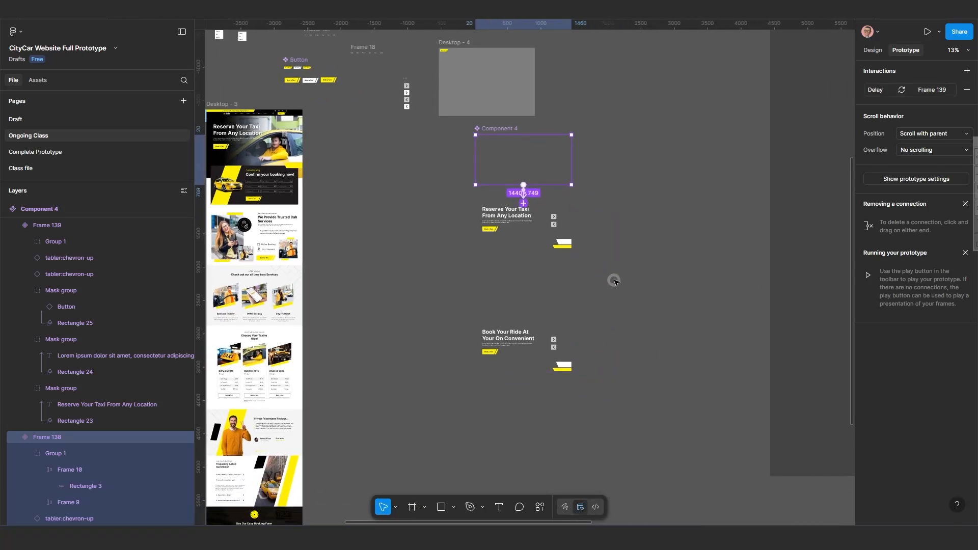
pyautogui.click(634, 279)
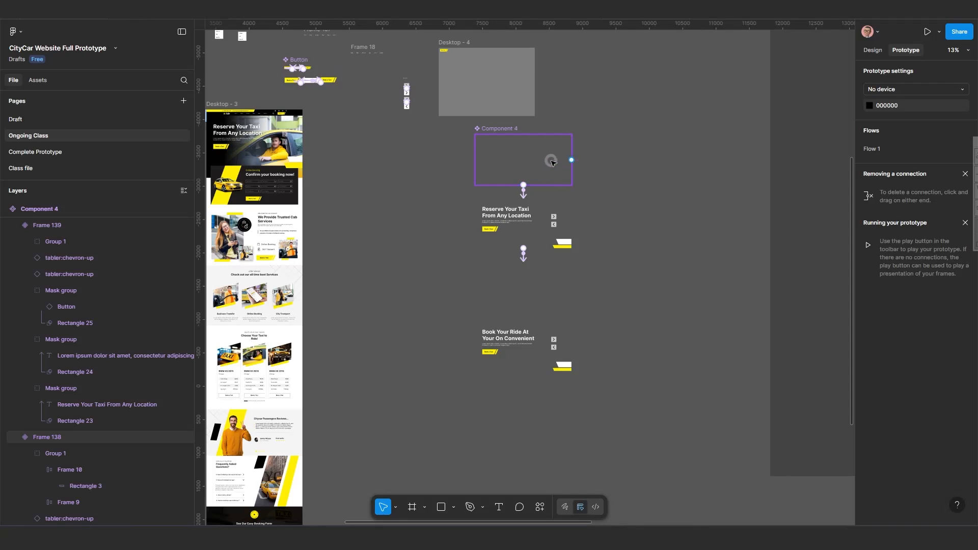
pyautogui.click(549, 352)
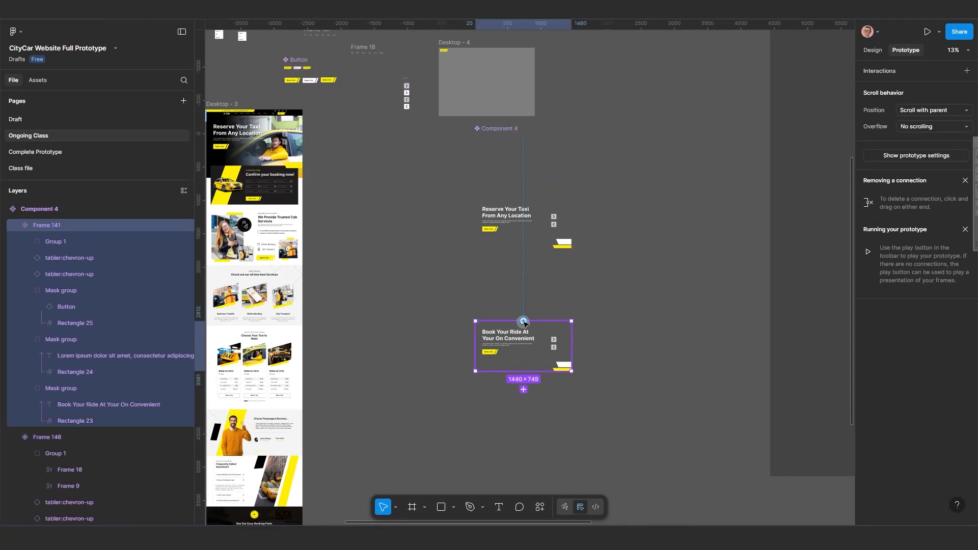
pyautogui.moveTo(524, 322); pyautogui.dragTo(490, 147)
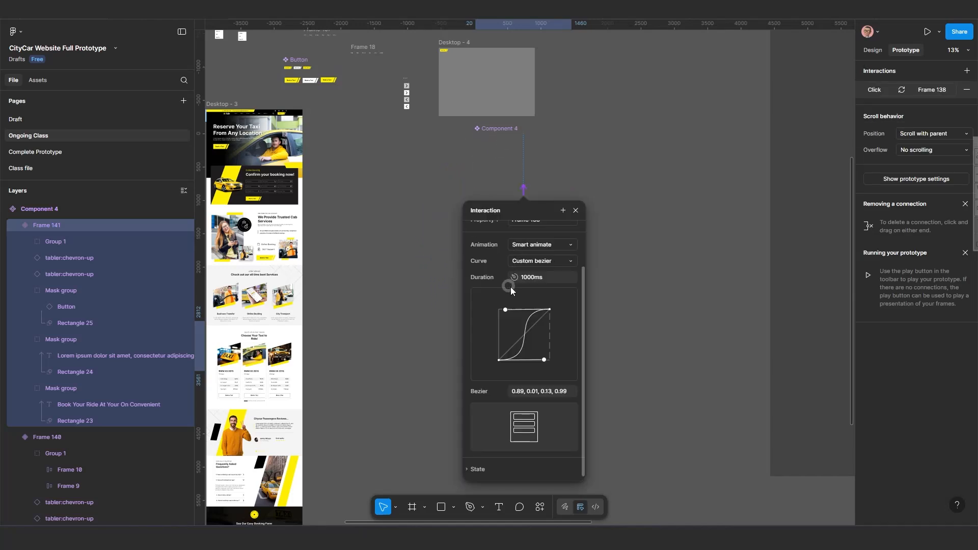
# Set the Frame 141 interaction's trigger to After delay with a delay of 2000 ms.
pyautogui.scroll(2, 477, 277)
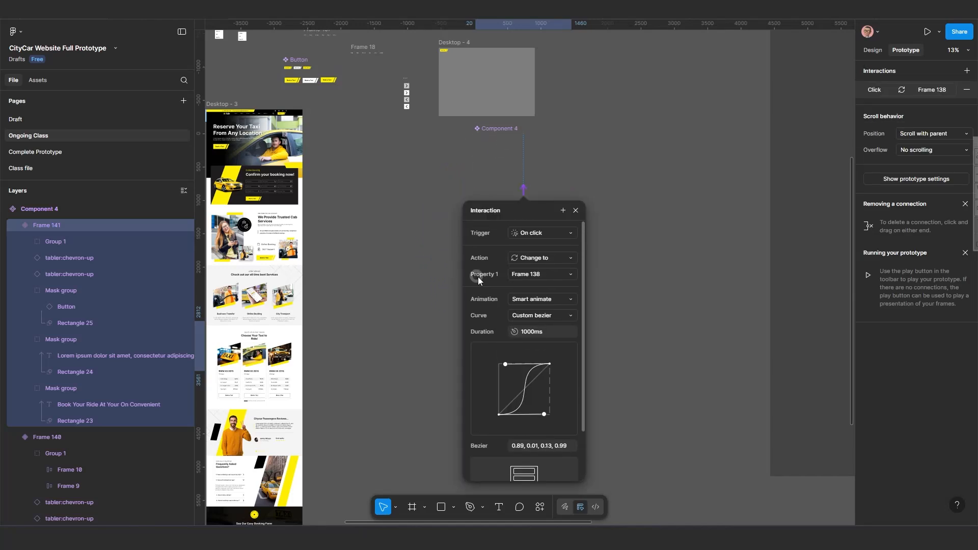
pyautogui.click(539, 233)
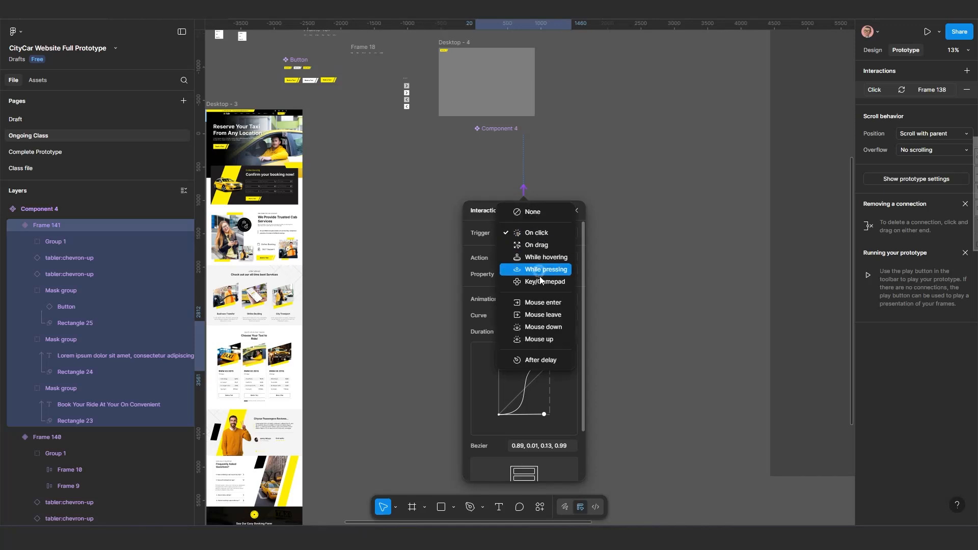
pyautogui.click(540, 362)
pyautogui.click(530, 249)
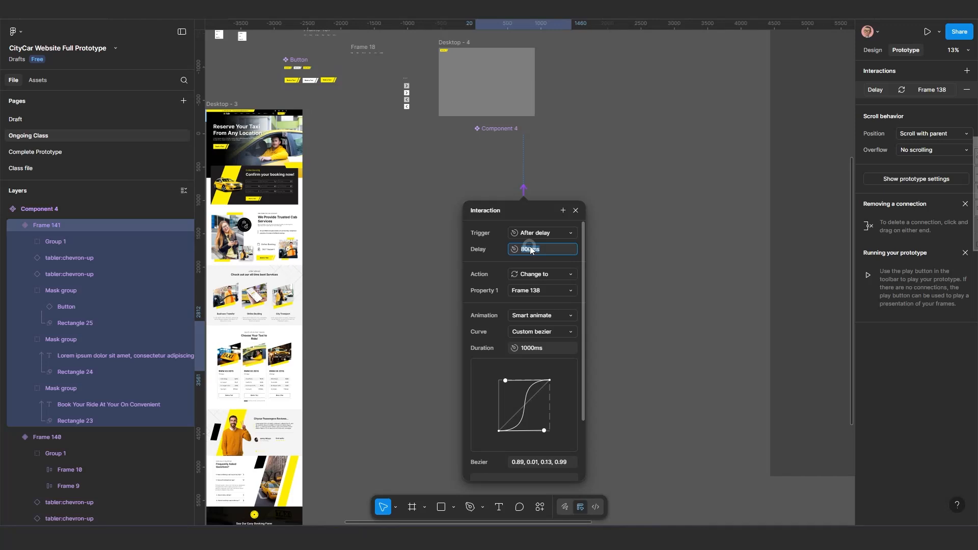
pyautogui.write('200')
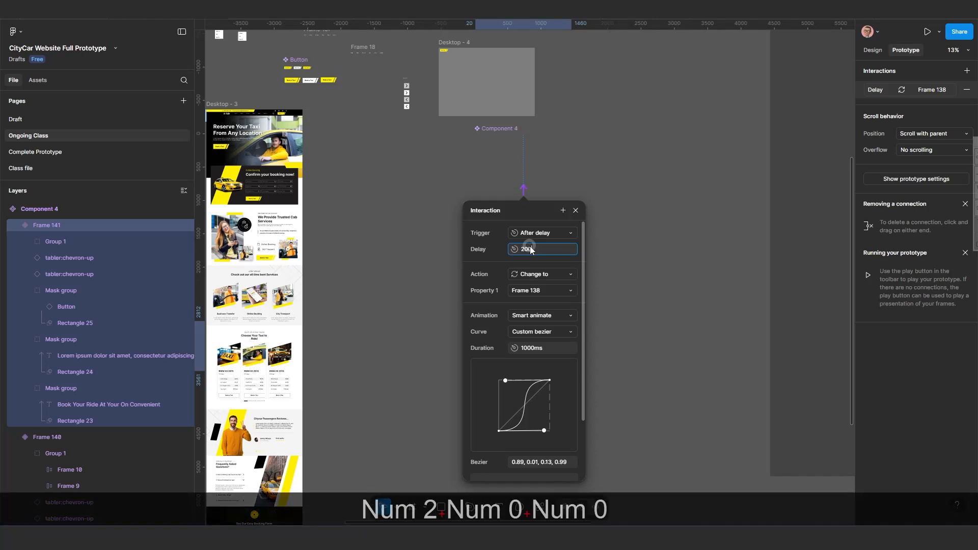
pyautogui.write('0')
pyautogui.press('Return')
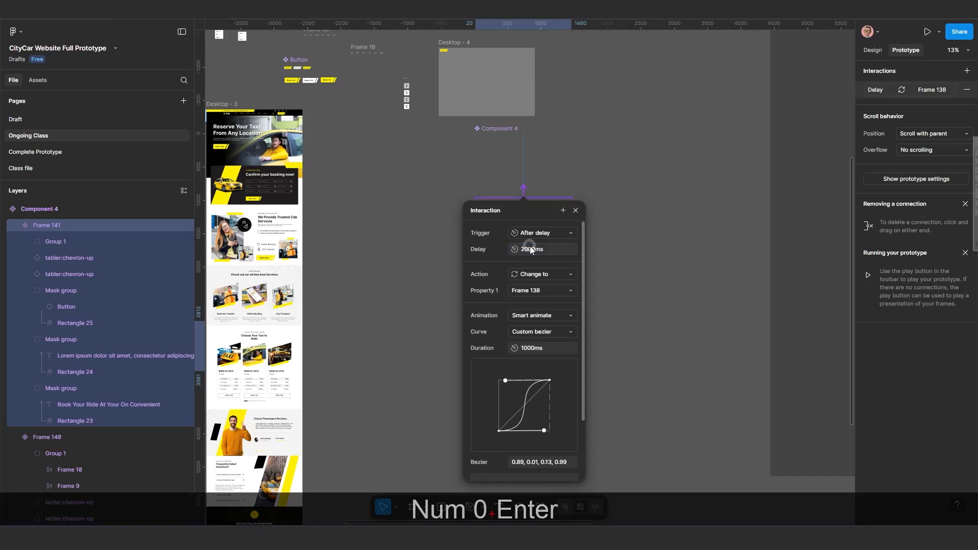
# Close the interaction dialog and copy the Frame 138 slider variant.
pyautogui.click(575, 210)
pyautogui.scroll(-5, 572, 280)
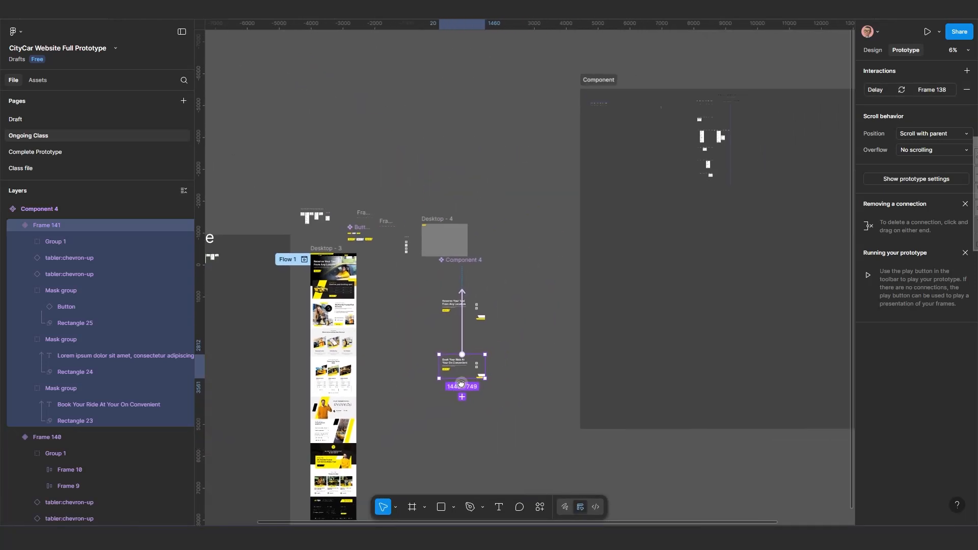
pyautogui.moveTo(453, 297); pyautogui.dragTo(448, 263)
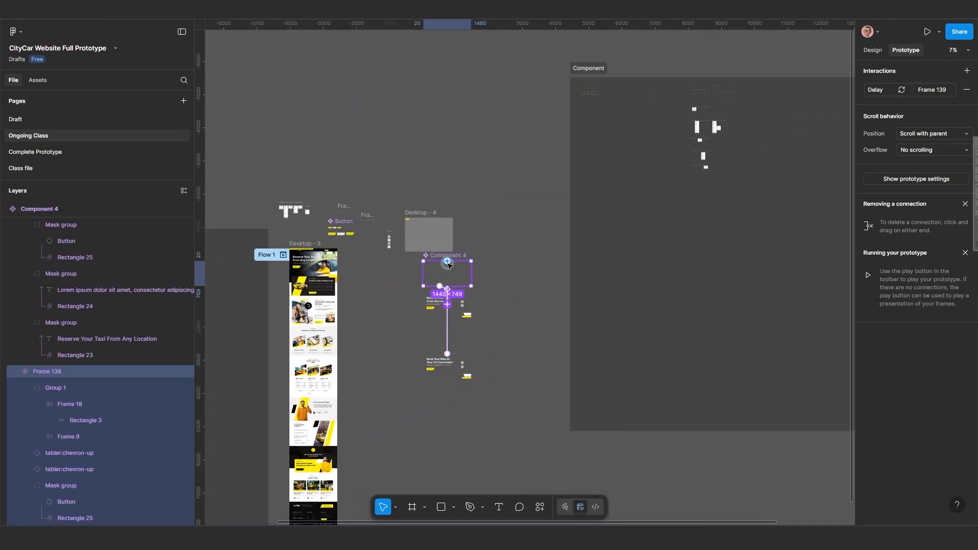
pyautogui.hotkey('ctrl', 'c')
pyautogui.hotkey('ctrl', 'c')
pyautogui.scroll(-3, 448, 263)
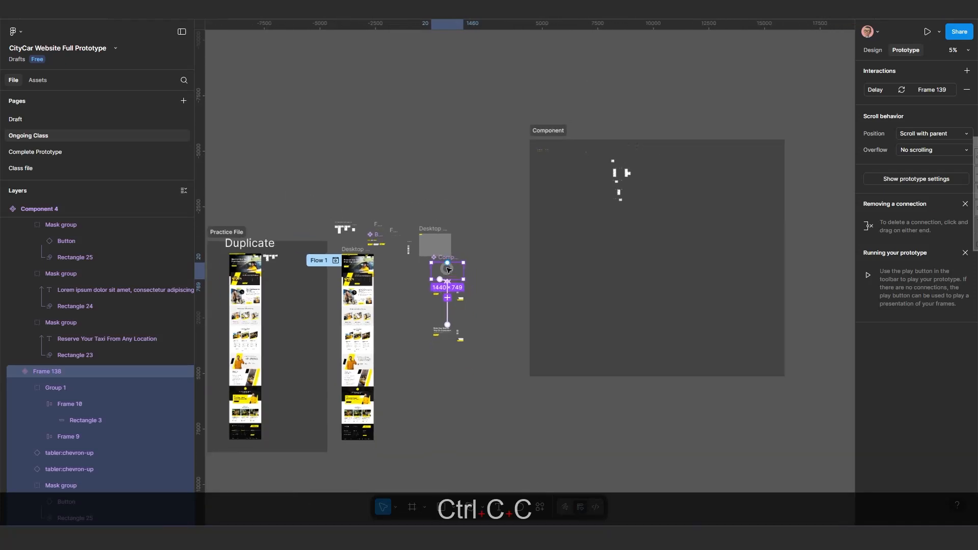
pyautogui.scroll(5, 451, 227)
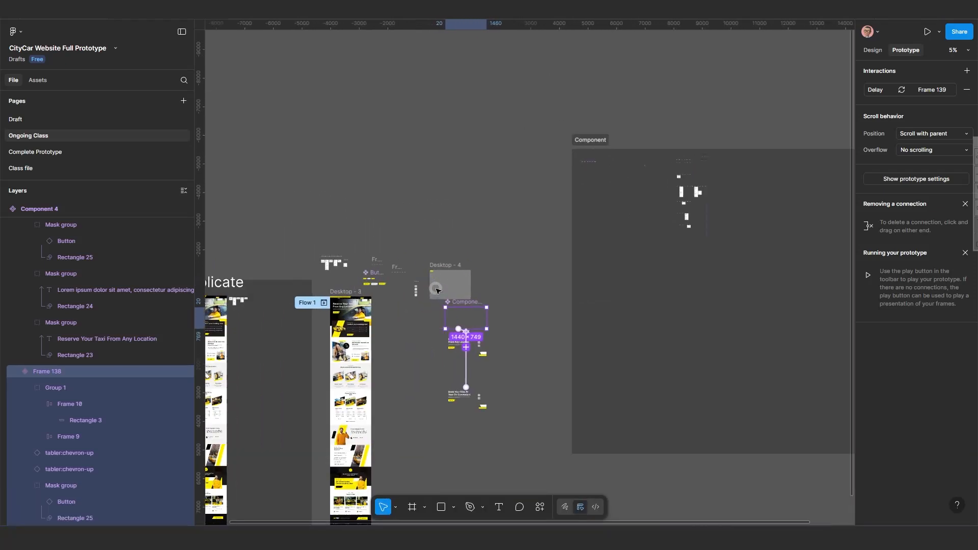
# Replace the Button inside Desktop - 4 with a pasted instance of the Component 4 slider.
pyautogui.click(426, 248)
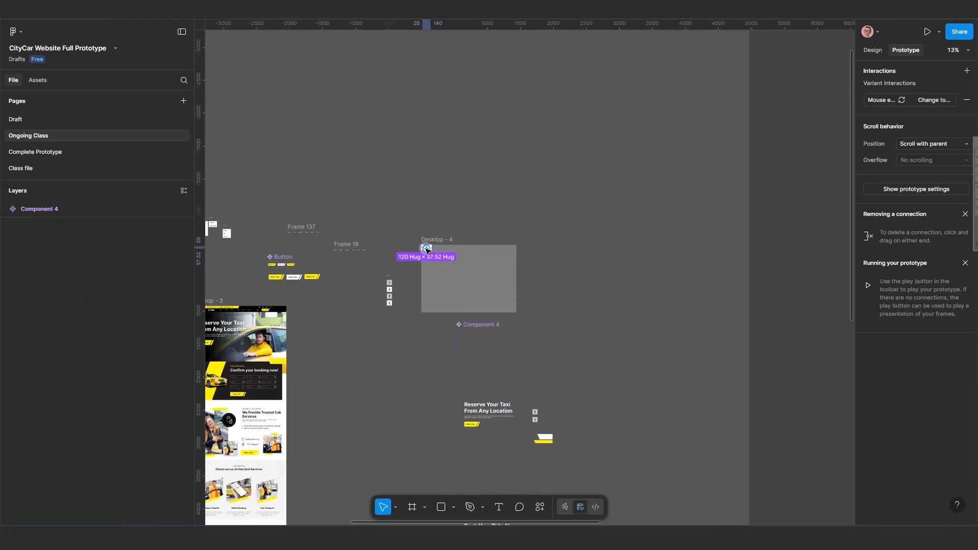
pyautogui.scroll(3, 427, 259)
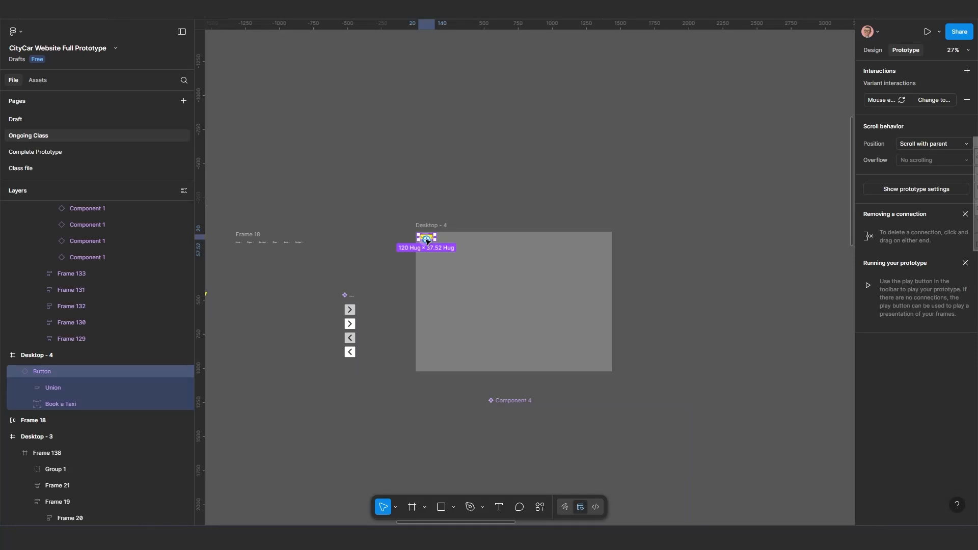
pyautogui.press('Delete')
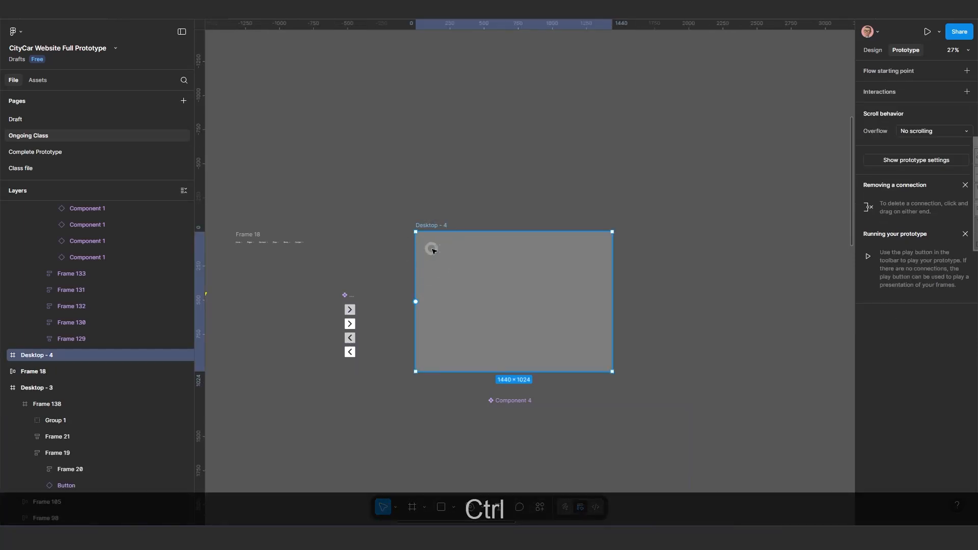
pyautogui.hotkey('ctrl', 'v')
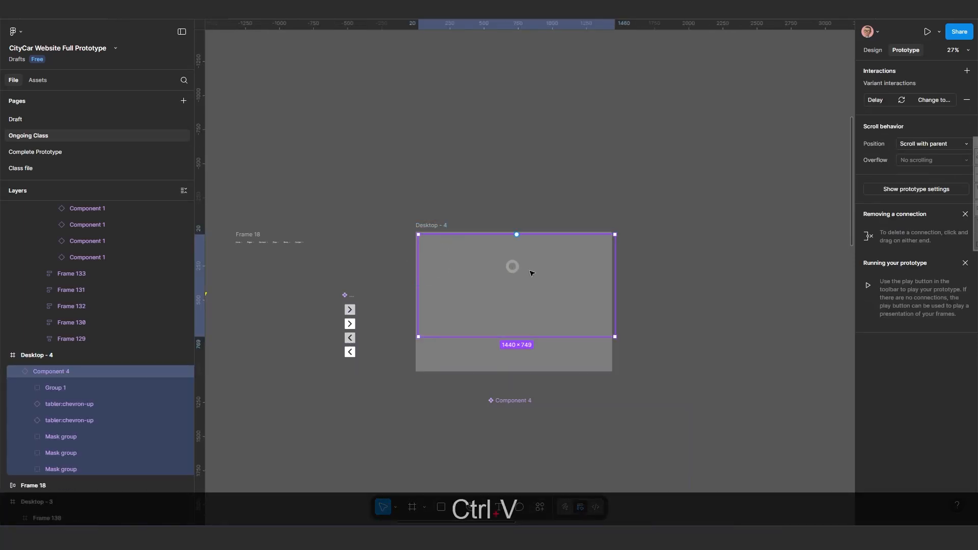
# Align the slider instance to the left edge of Desktop - 4.
pyautogui.click(883, 50)
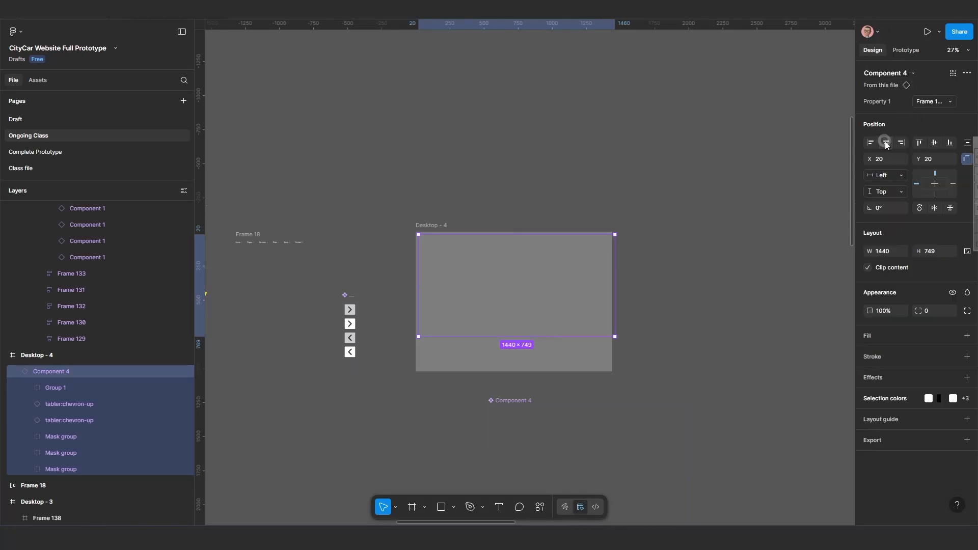
pyautogui.click(870, 143)
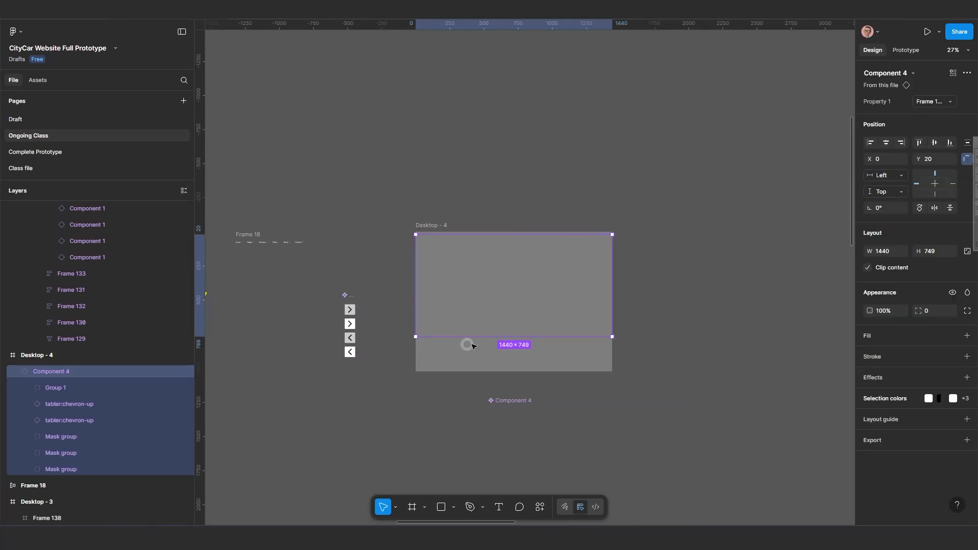
pyautogui.scroll(-1, 417, 334)
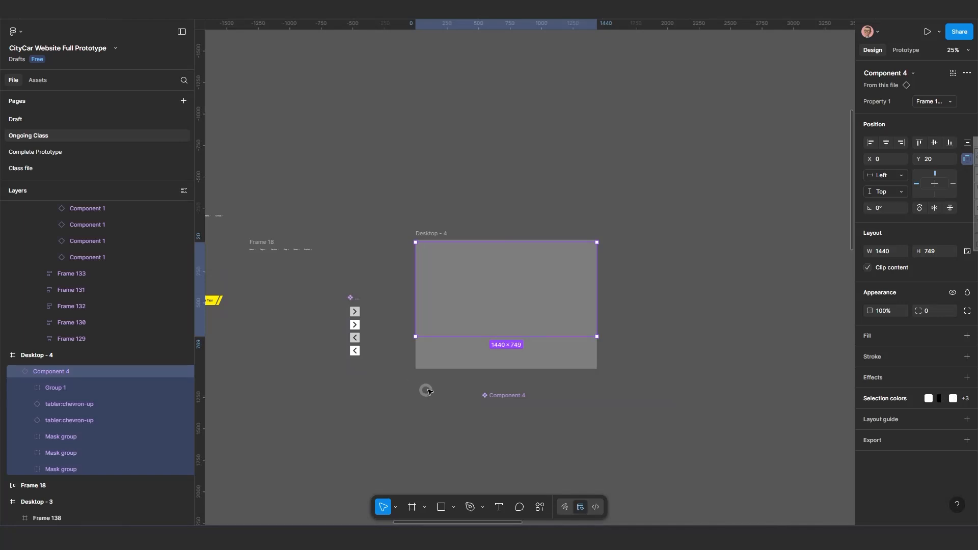
# Open a prototype preview of the Desktop - 4 frame and restart it.
pyautogui.click(430, 235)
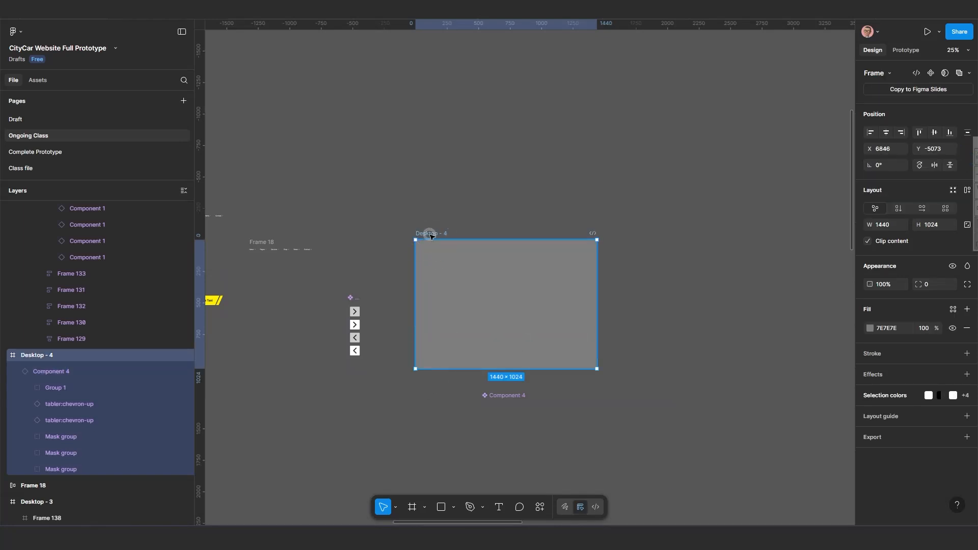
pyautogui.press('shift')
pyautogui.hotkey('shift', 'space')
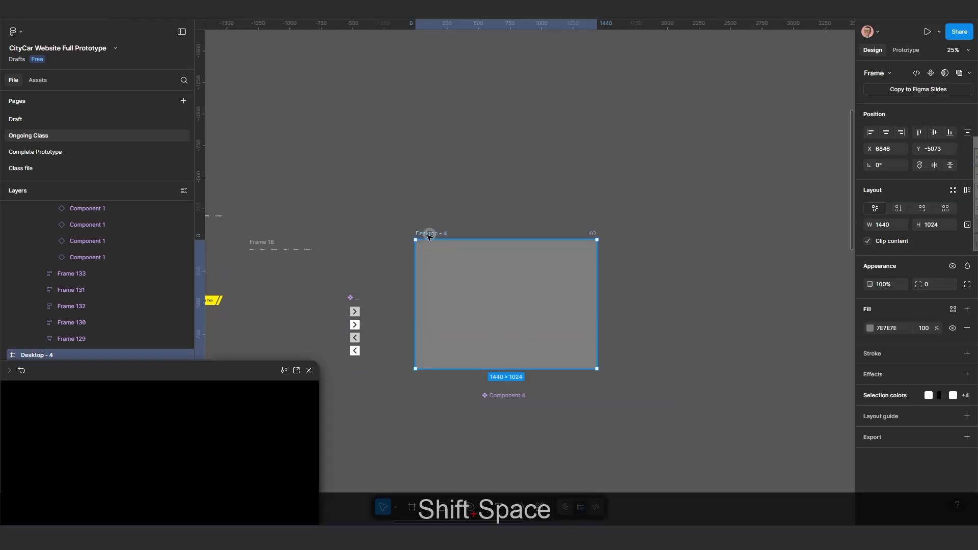
pyautogui.moveTo(212, 367); pyautogui.dragTo(518, 170)
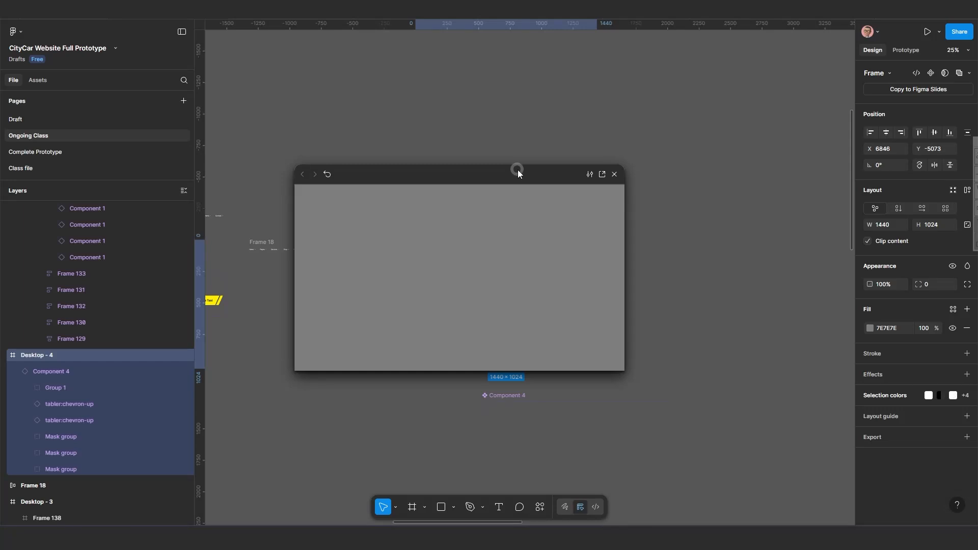
pyautogui.click(327, 174)
pyautogui.click(329, 175)
pyautogui.click(328, 176)
# Move the preview window aside and compare the heading text layers of the Frame 139 and Frame 140 variants.
pyautogui.moveTo(387, 176); pyautogui.dragTo(383, 133)
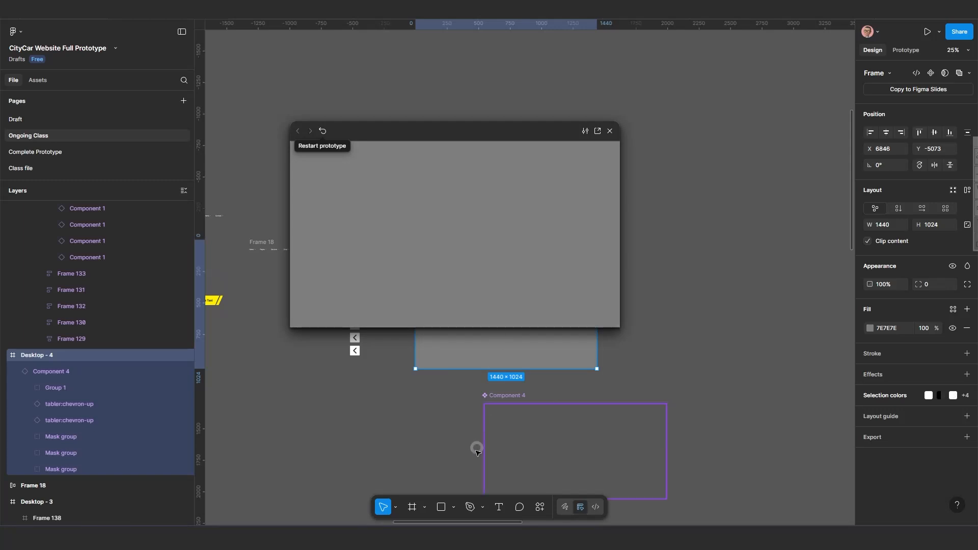
pyautogui.scroll(-6, 375, 451)
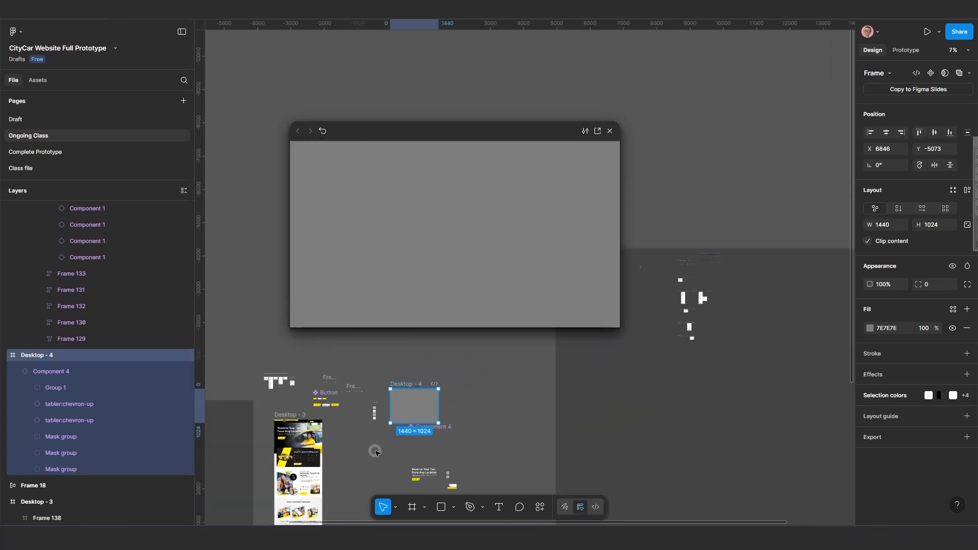
pyautogui.scroll(-3, 374, 451)
pyautogui.scroll(-2, 447, 413)
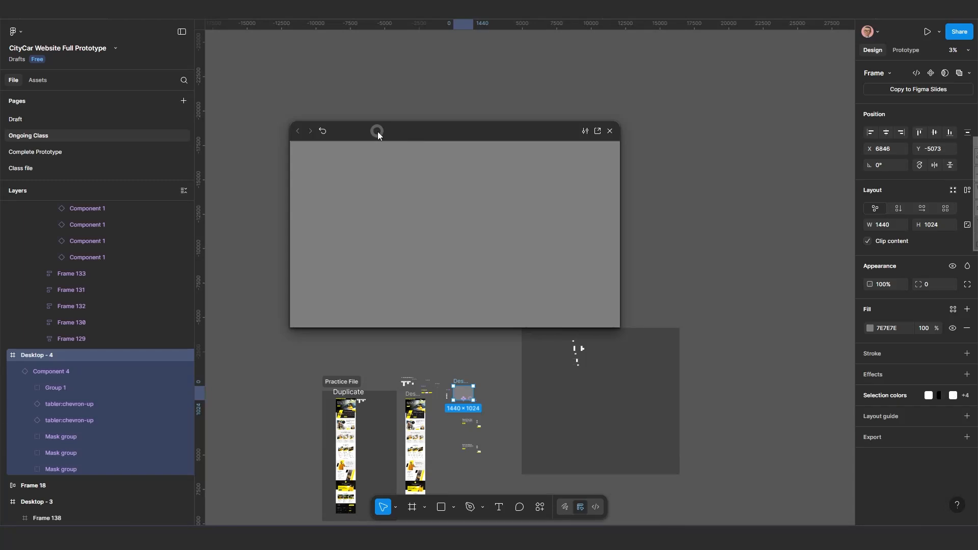
pyautogui.moveTo(378, 131); pyautogui.dragTo(693, 116)
pyautogui.scroll(-2, 485, 418)
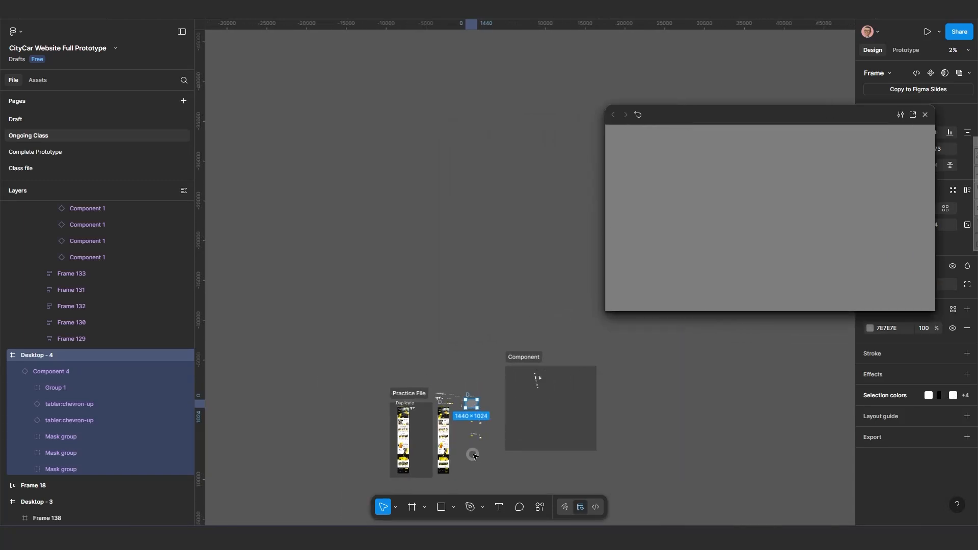
pyautogui.scroll(4, 404, 373)
pyautogui.moveTo(452, 476); pyautogui.dragTo(381, 390)
pyautogui.scroll(2, 400, 344)
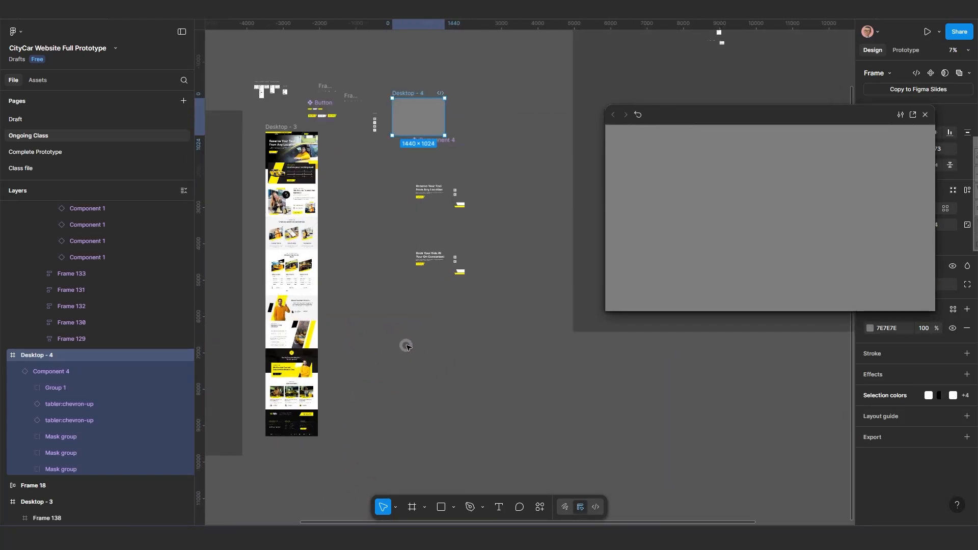
pyautogui.moveTo(421, 321); pyautogui.dragTo(391, 387)
pyautogui.scroll(1, 402, 380)
pyautogui.moveTo(458, 334); pyautogui.dragTo(373, 397)
pyautogui.scroll(-3, 426, 379)
pyautogui.scroll(1, 373, 397)
pyautogui.scroll(2, 338, 387)
pyautogui.scroll(5, 336, 386)
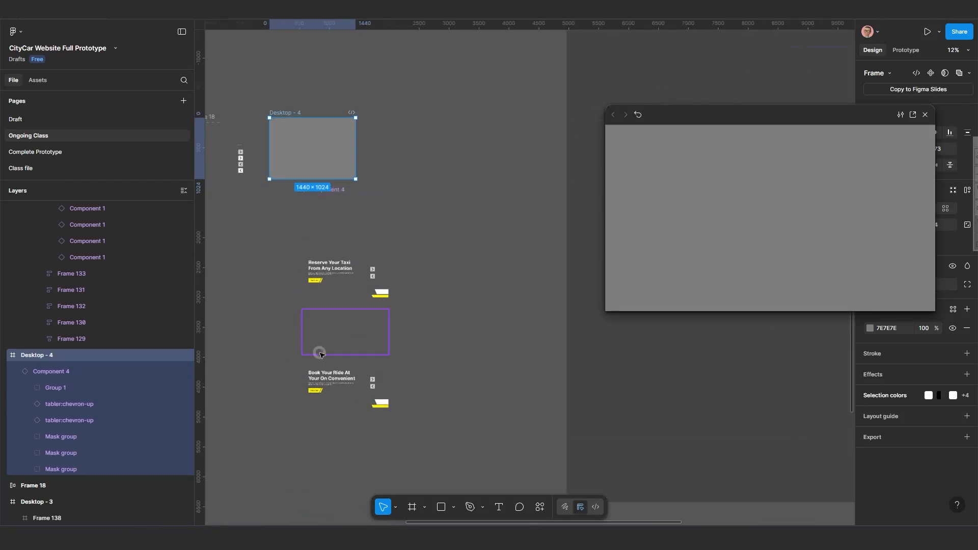
pyautogui.scroll(-2, 338, 350)
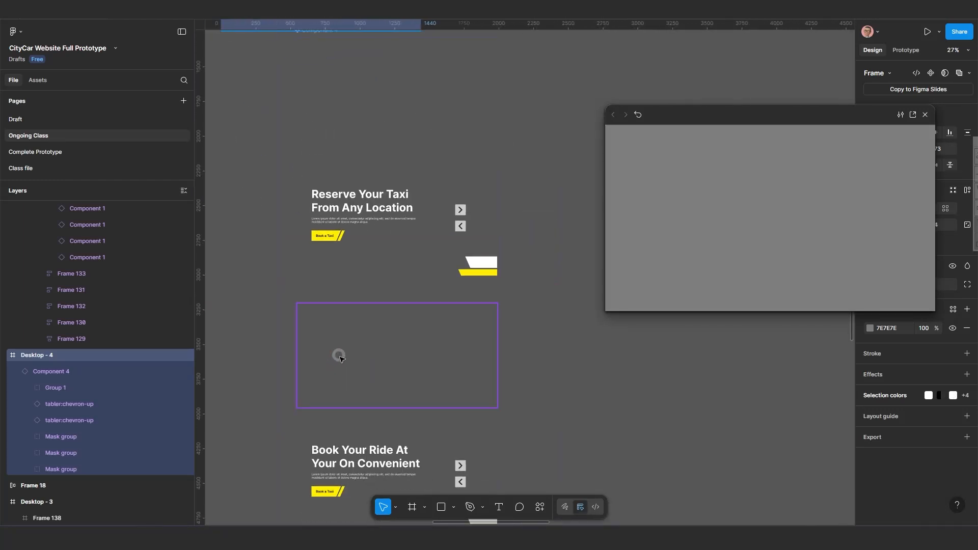
pyautogui.click(352, 209)
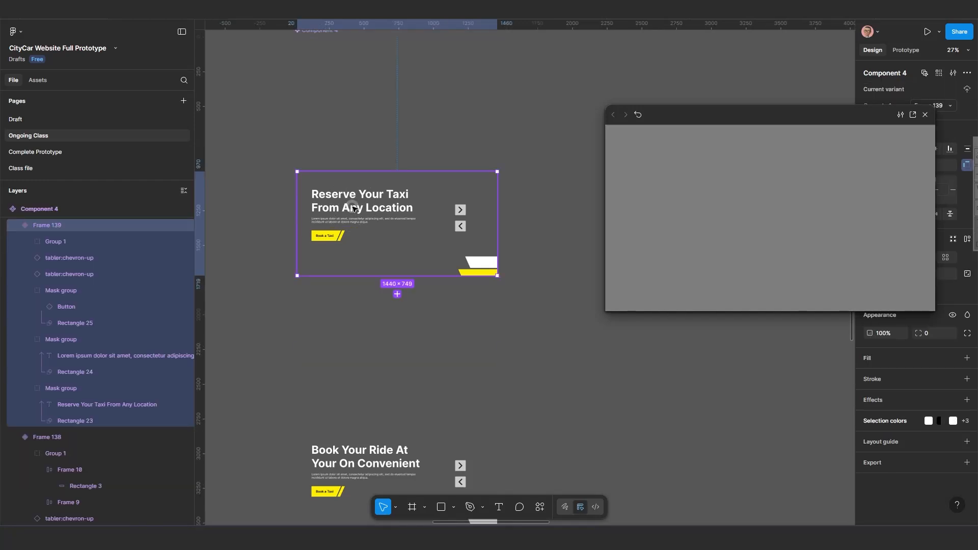
pyautogui.doubleClick(359, 209)
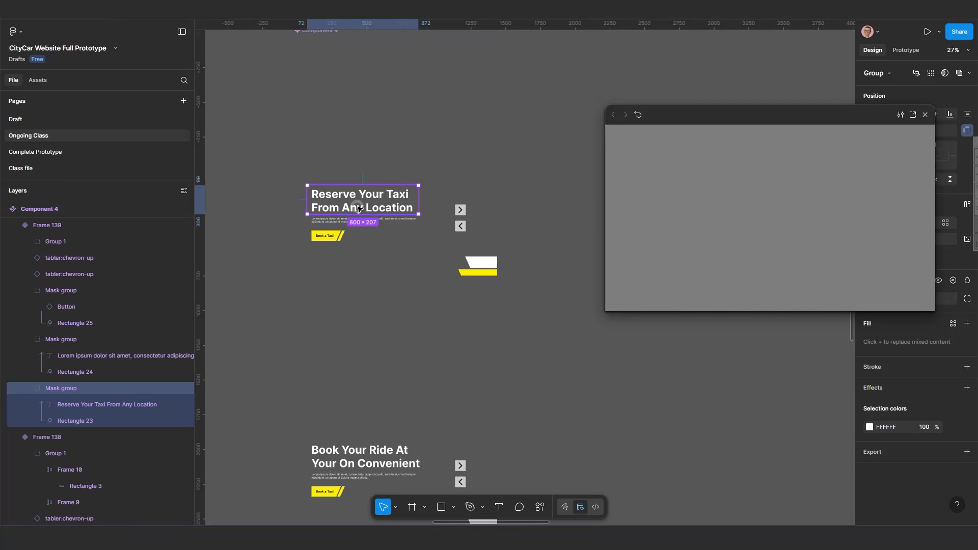
pyautogui.click(117, 406)
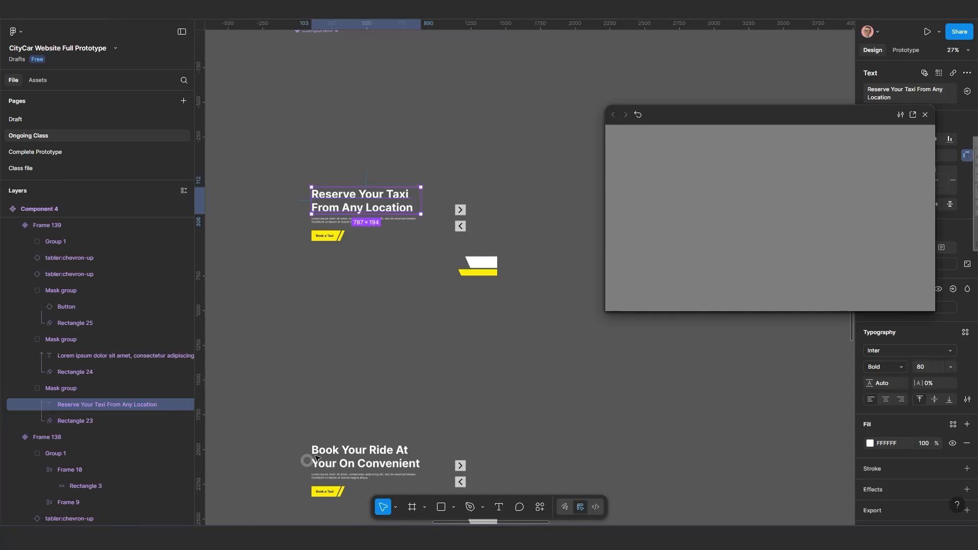
pyautogui.click(352, 382)
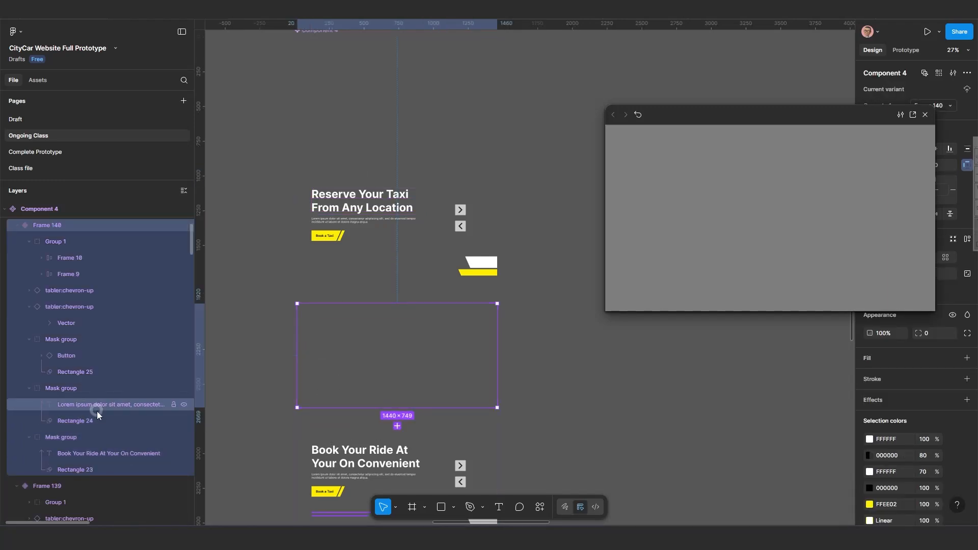
pyautogui.click(99, 454)
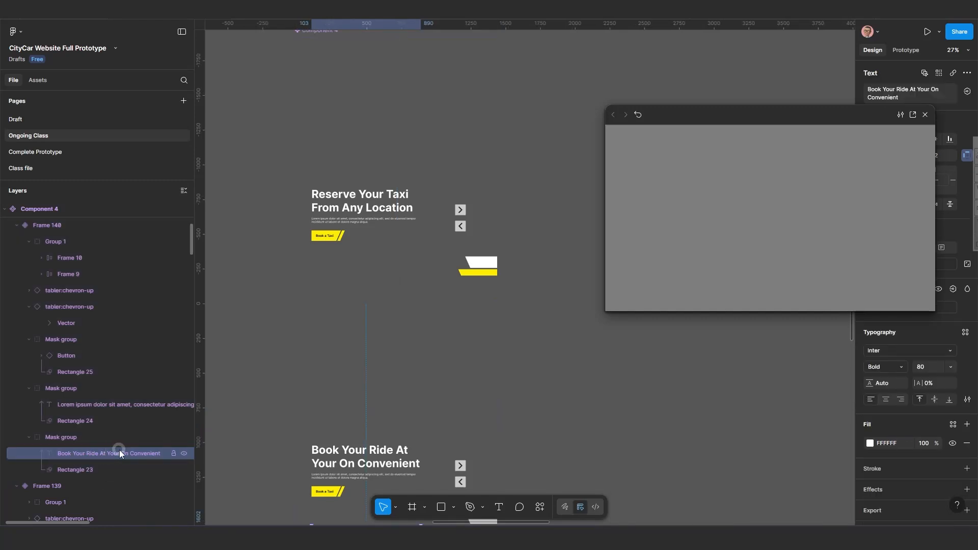
# Copy the Frame 140 heading layer's name and give the Frame 139 heading layer the same name, Book Your Ride At Your On Convenient.
pyautogui.scroll(-5, 121, 449)
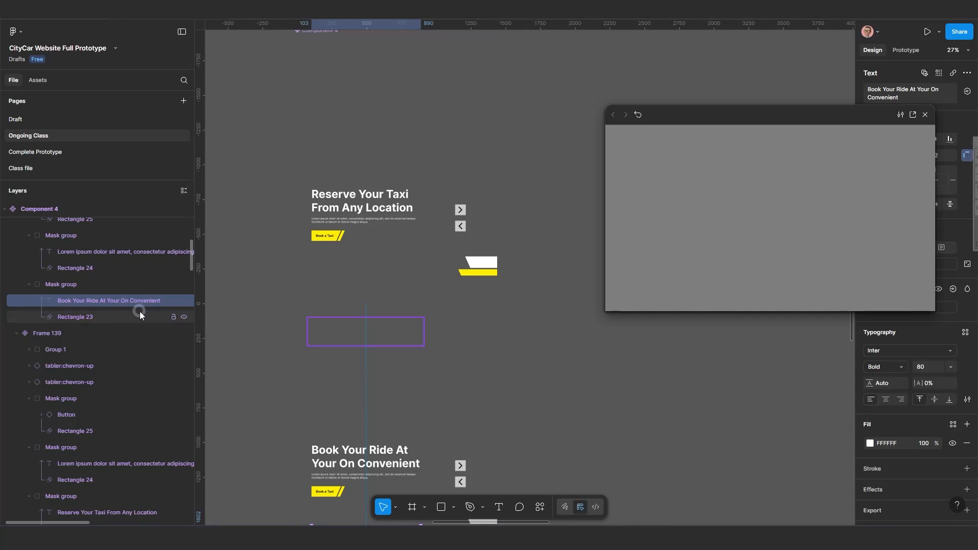
pyautogui.doubleClick(92, 304)
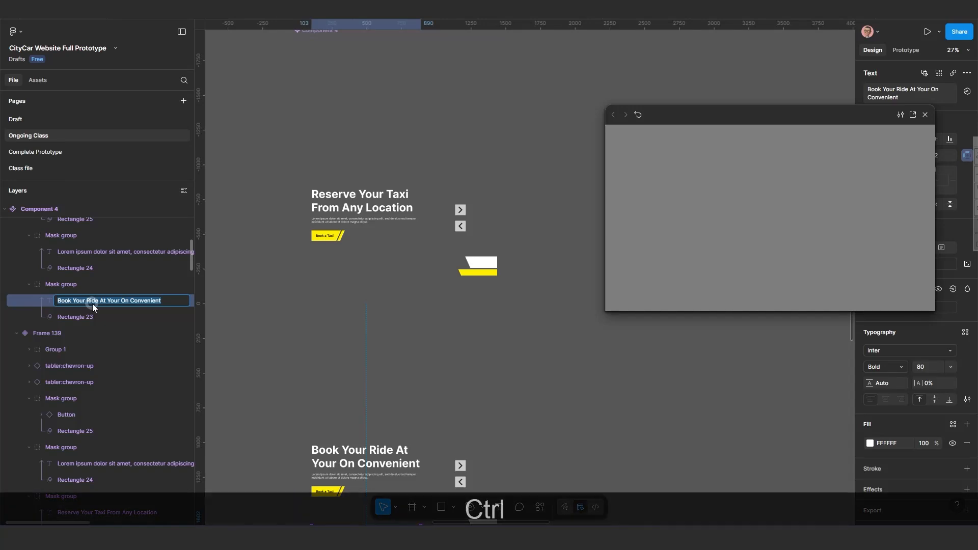
pyautogui.hotkey('ctrl', 'c')
pyautogui.hotkey('ctrl', 'c')
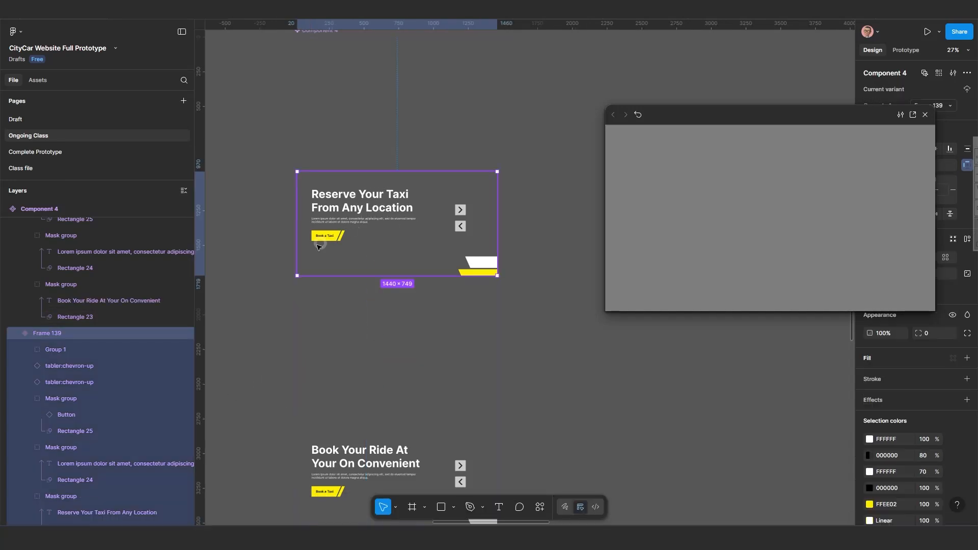
pyautogui.click(375, 214)
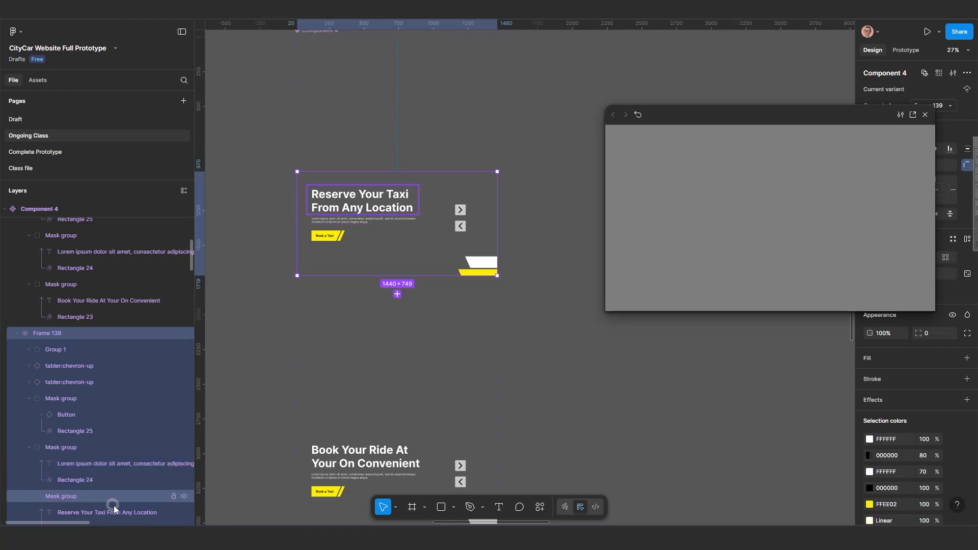
pyautogui.scroll(-2, 114, 505)
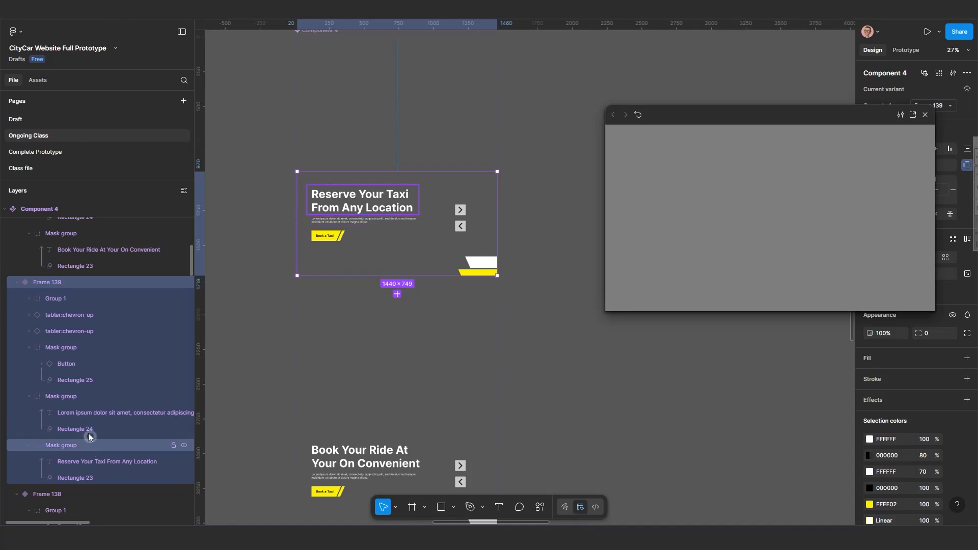
pyautogui.click(115, 466)
pyautogui.doubleClick(99, 464)
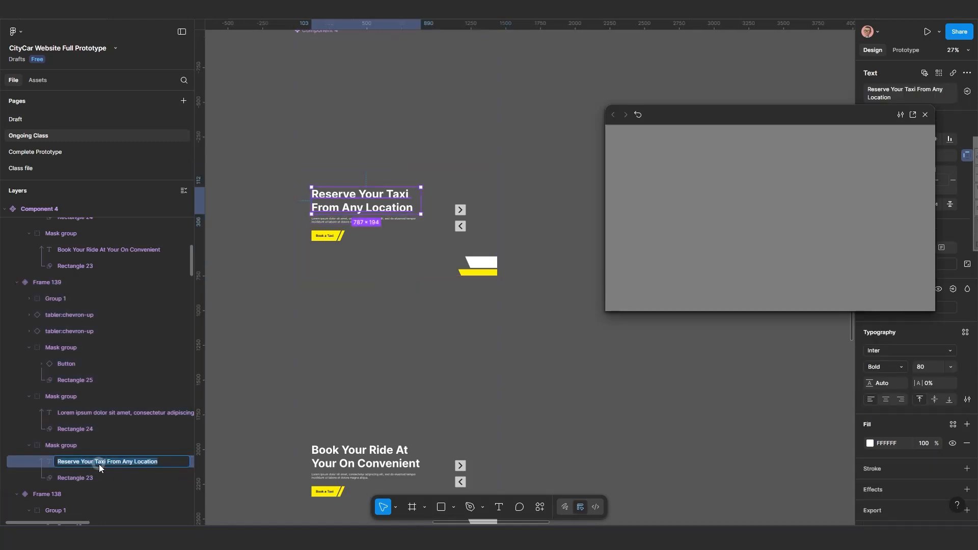
pyautogui.press('ctrl')
pyautogui.hotkey('ctrl', 'v')
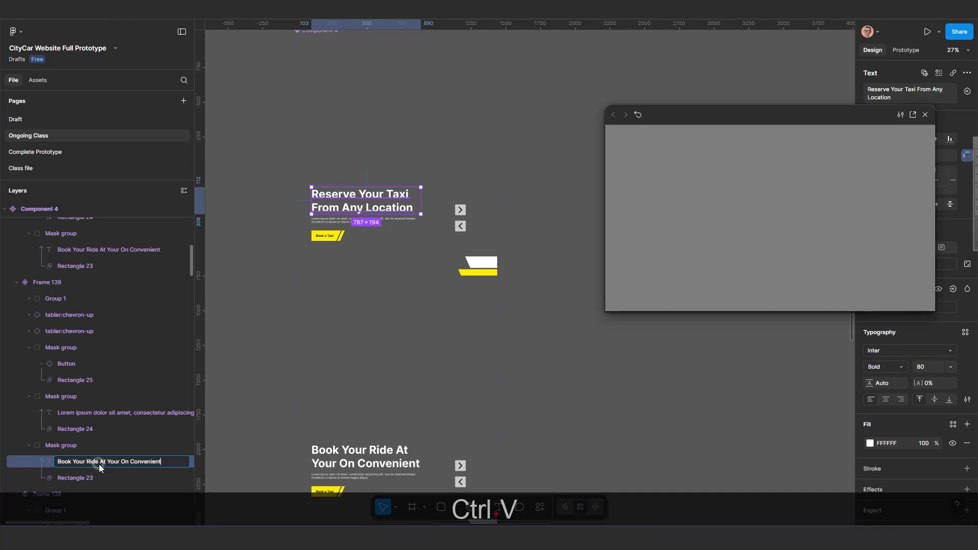
pyautogui.click(130, 447)
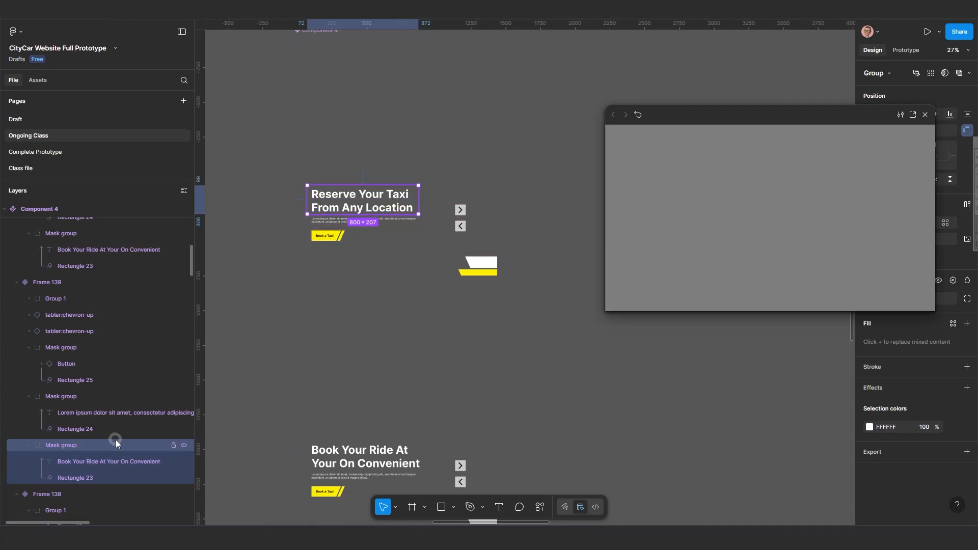
# Rename the Frame 138 variant's heading text layer to Book Your Ride At Your On Convenient by pasting the copied name.
pyautogui.scroll(-4, 113, 417)
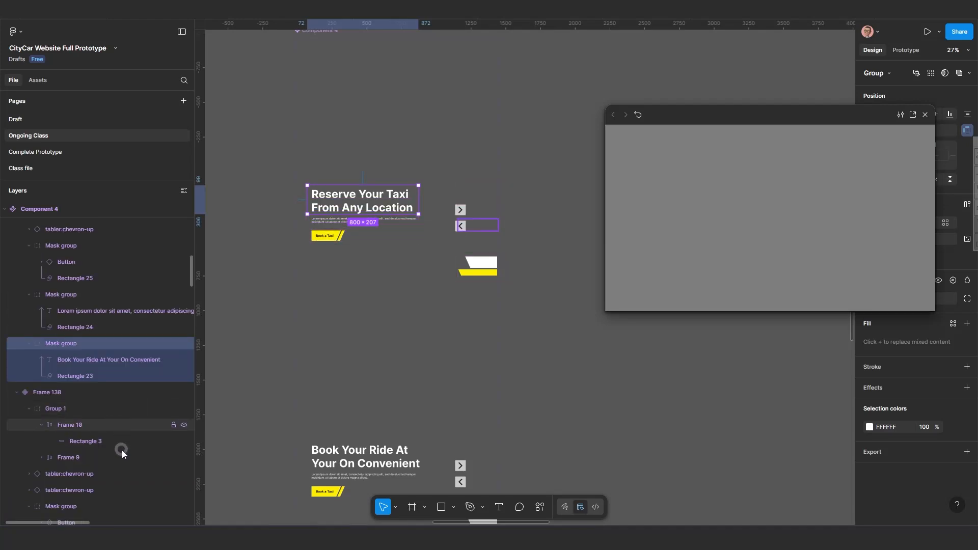
pyautogui.scroll(-1, 122, 451)
pyautogui.scroll(-4, 121, 450)
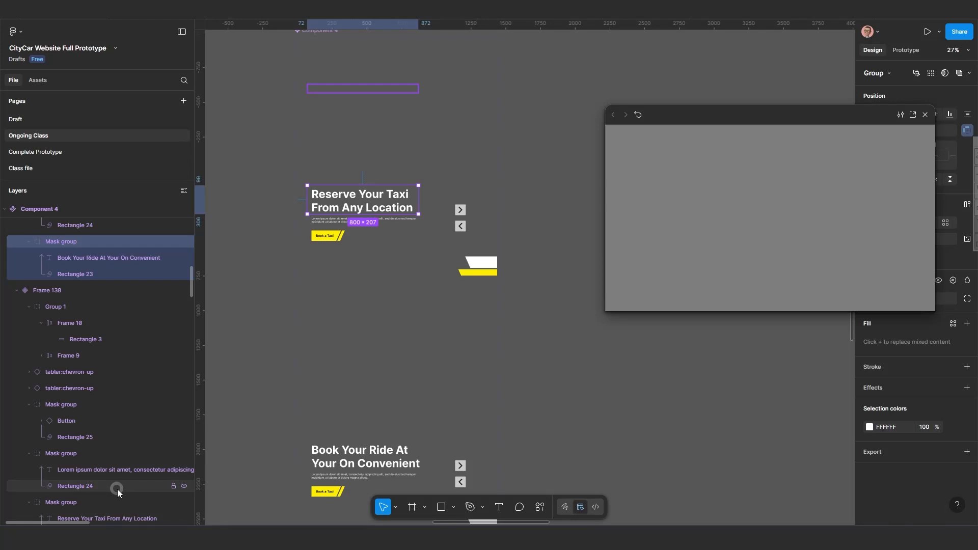
pyautogui.doubleClick(108, 466)
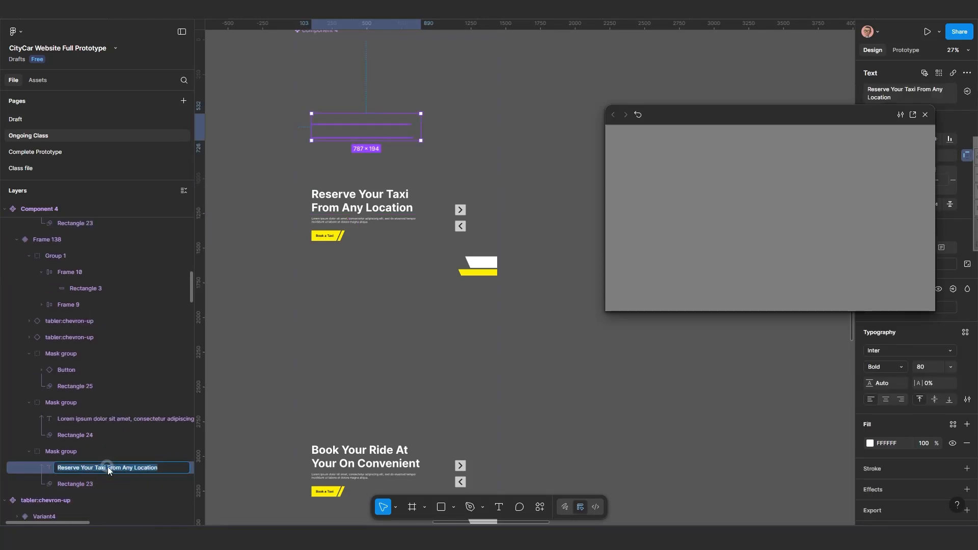
pyautogui.press('ctrl')
pyautogui.press('ctrl')
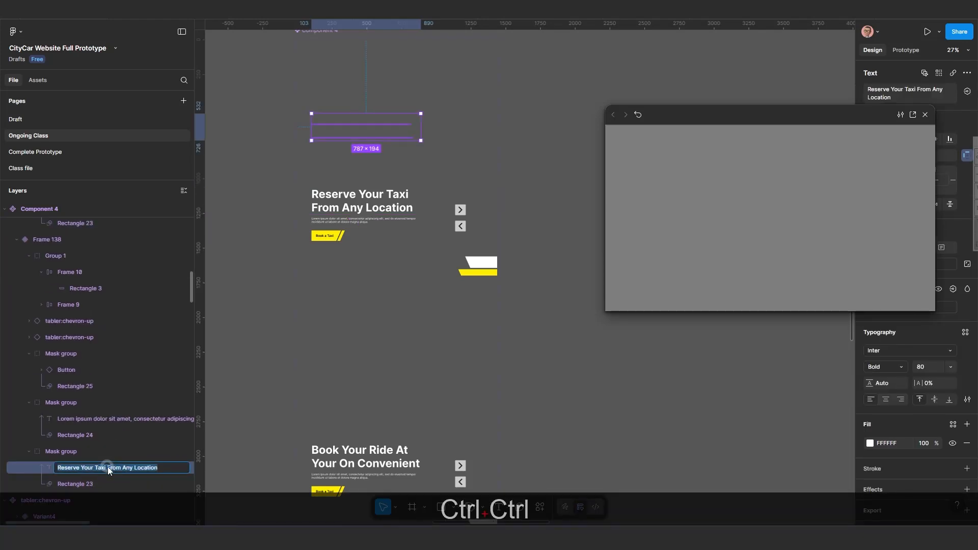
pyautogui.hotkey('ctrl', 'v')
pyautogui.press('Return')
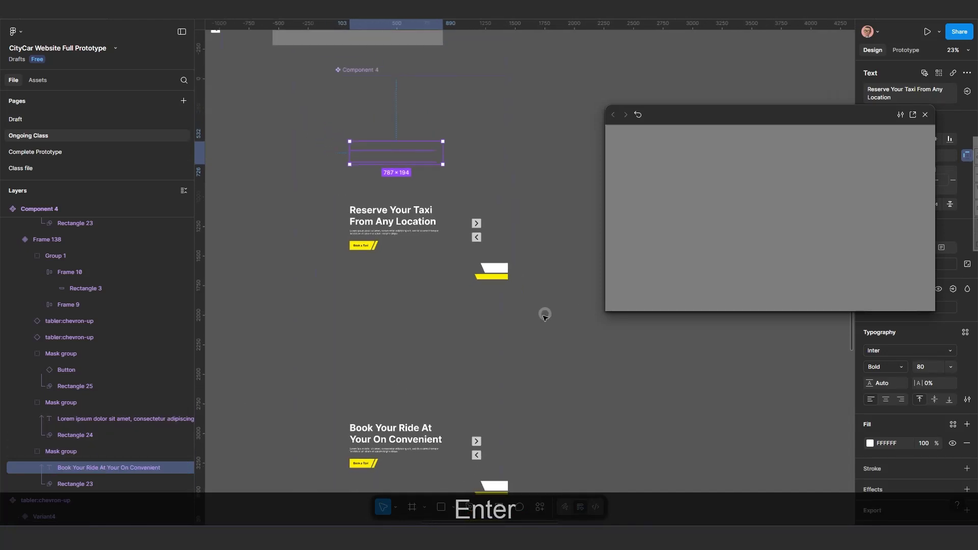
# Select the Desktop - 4 frame and restart the prototype preview to watch the slider.
pyautogui.scroll(-2, 544, 313)
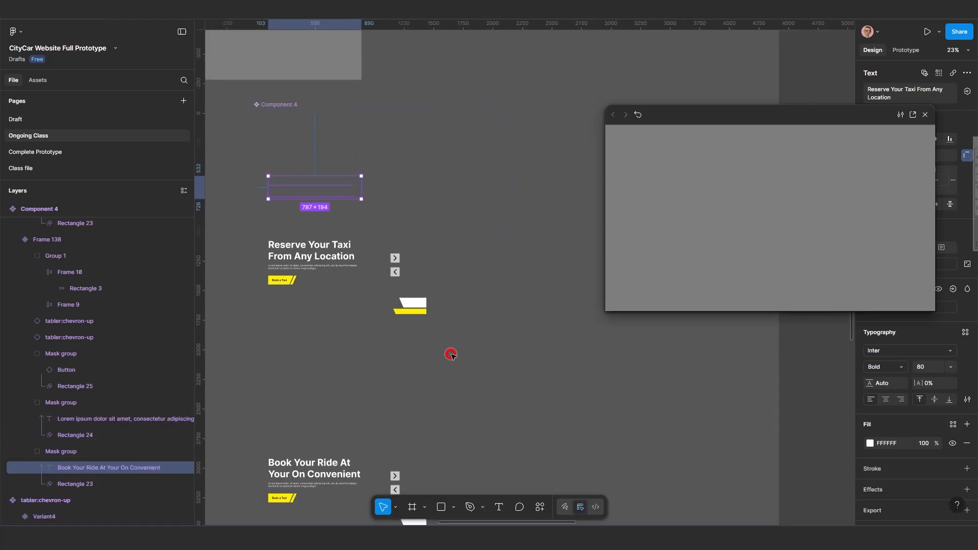
pyautogui.click(638, 114)
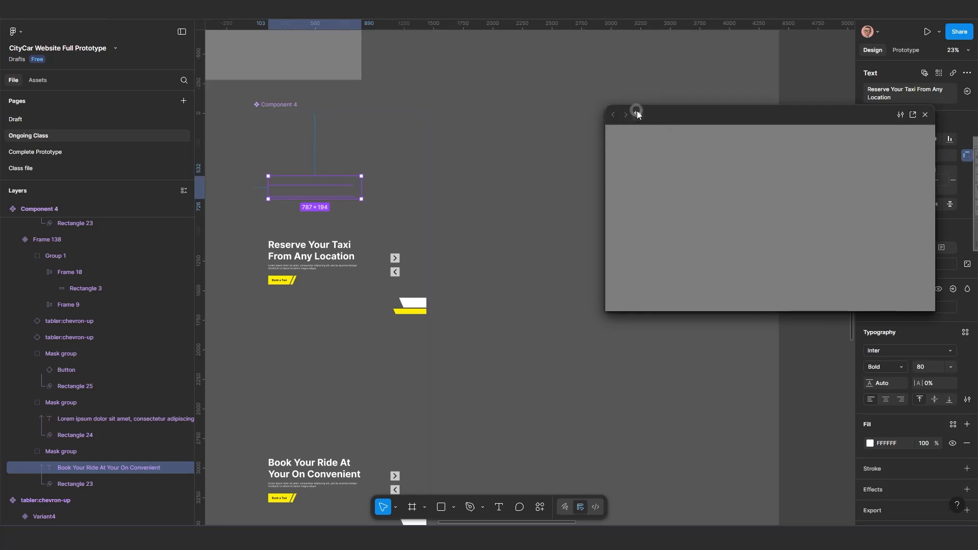
pyautogui.click(641, 116)
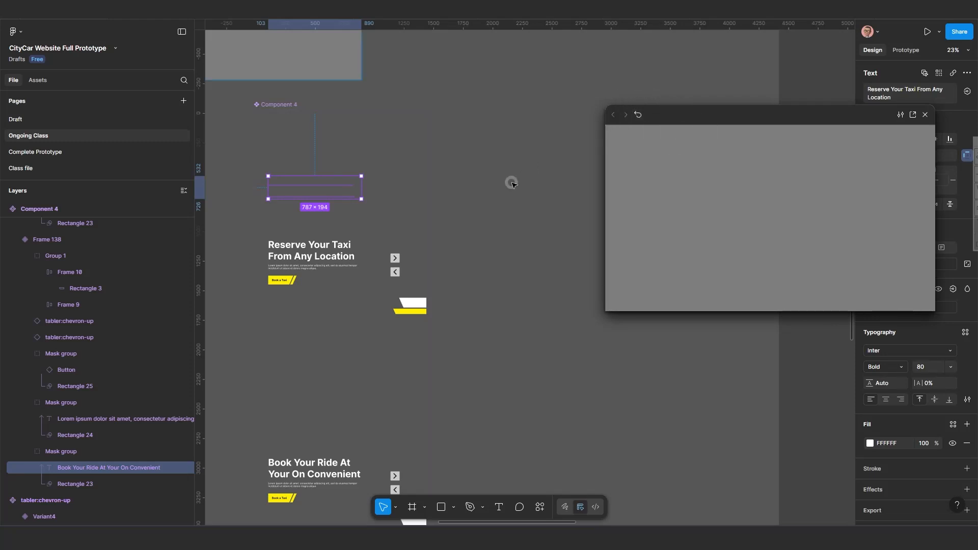
pyautogui.scroll(-2, 409, 124)
pyautogui.scroll(3, 415, 174)
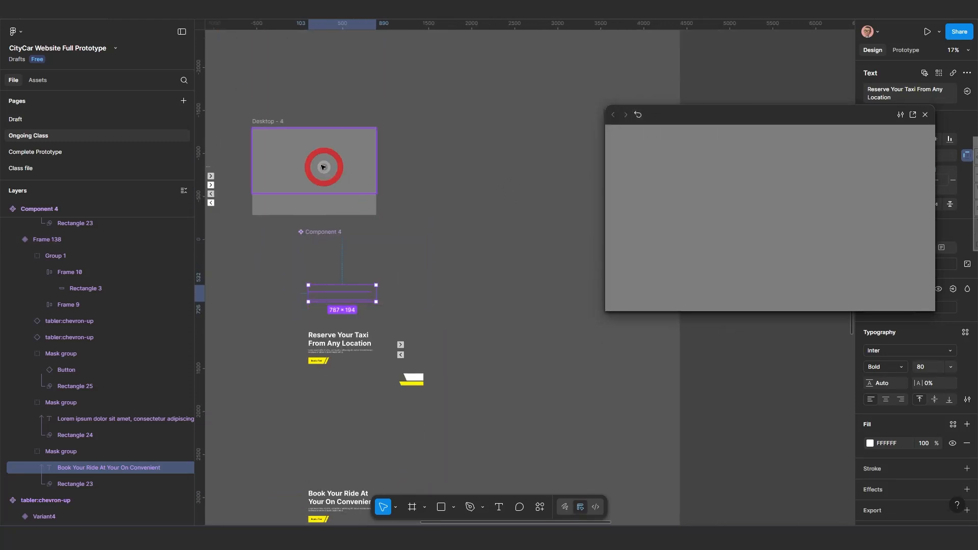
pyautogui.click(272, 123)
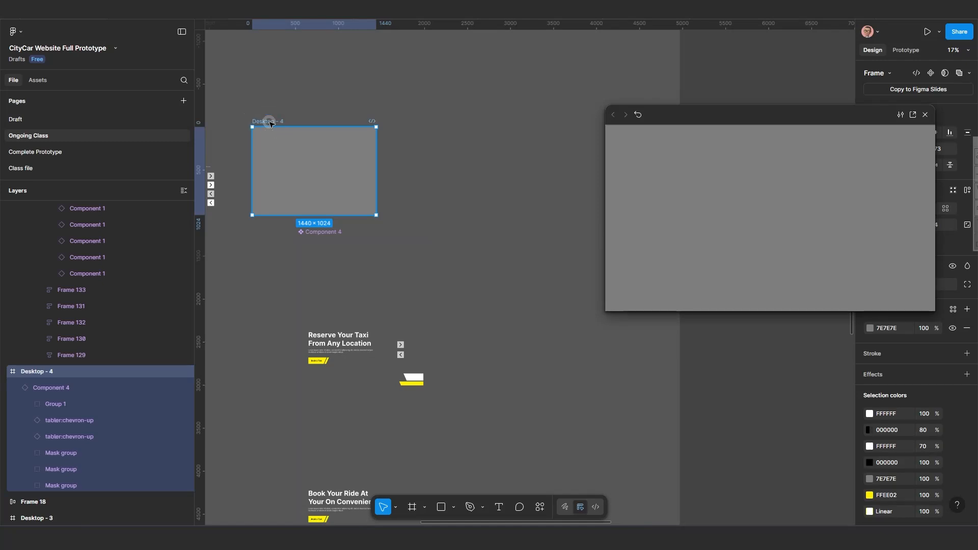
pyautogui.click(639, 113)
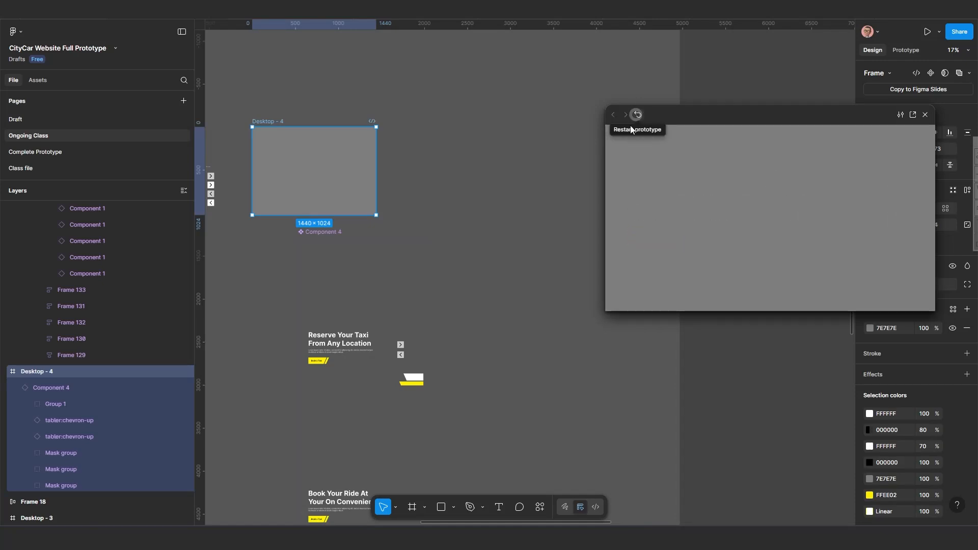
# In the component's prototype settings, set the Frame 138 variant's after-delay interaction delay to 1 ms.
pyautogui.scroll(2, 368, 353)
pyautogui.moveTo(371, 360); pyautogui.dragTo(391, 273)
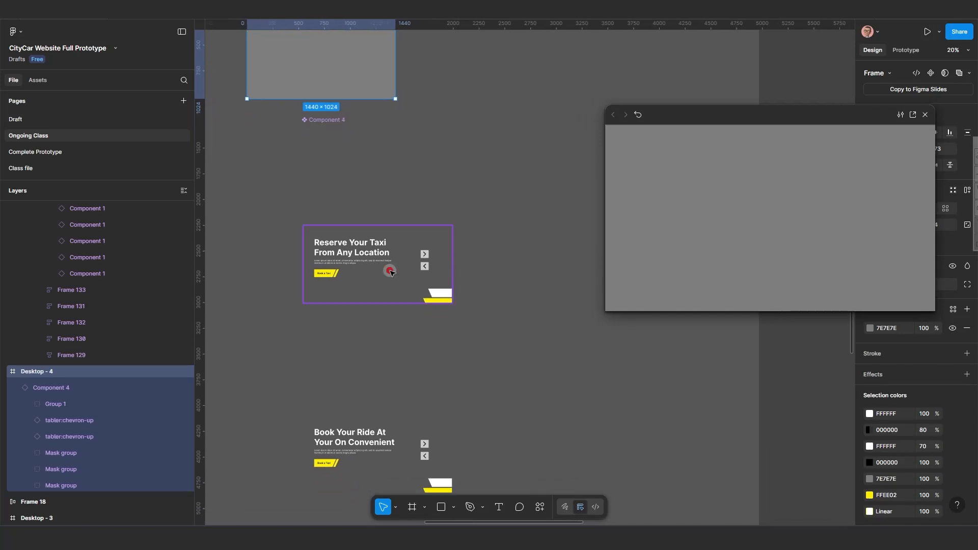
pyautogui.scroll(1, 379, 273)
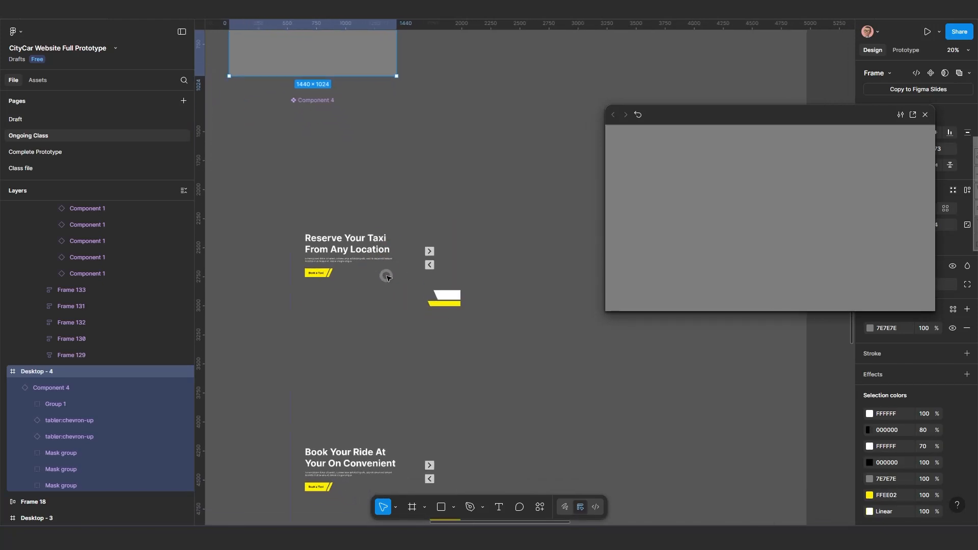
pyautogui.scroll(-1, 380, 305)
pyautogui.moveTo(379, 306); pyautogui.dragTo(397, 256)
pyautogui.click(396, 256)
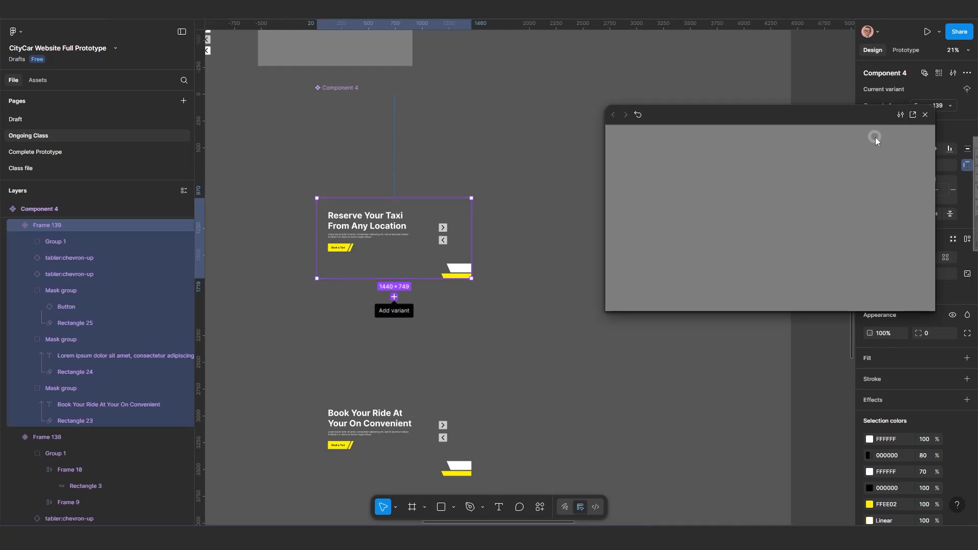
pyautogui.click(353, 94)
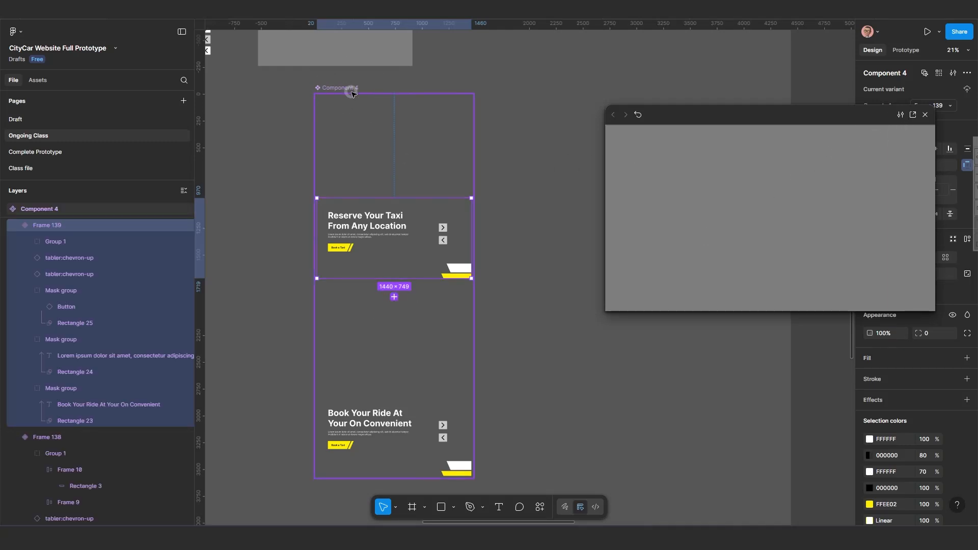
pyautogui.click(905, 50)
pyautogui.scroll(2, 382, 245)
pyautogui.scroll(3, 383, 239)
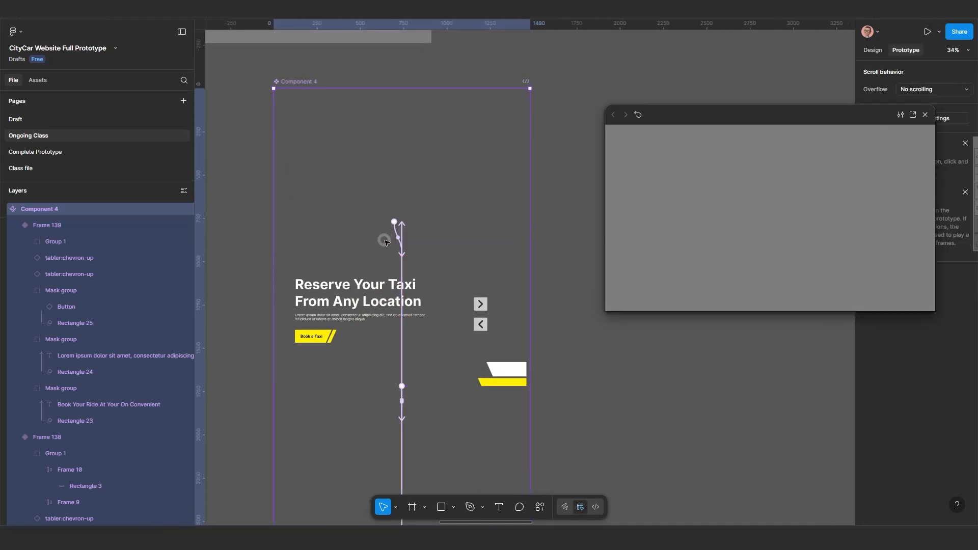
pyautogui.scroll(1, 385, 242)
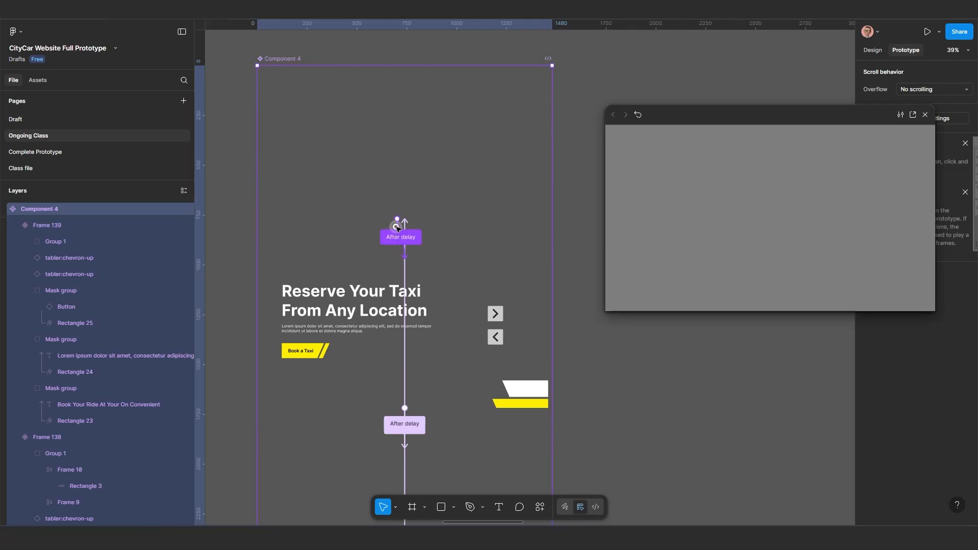
pyautogui.click(398, 228)
pyautogui.scroll(1, 400, 238)
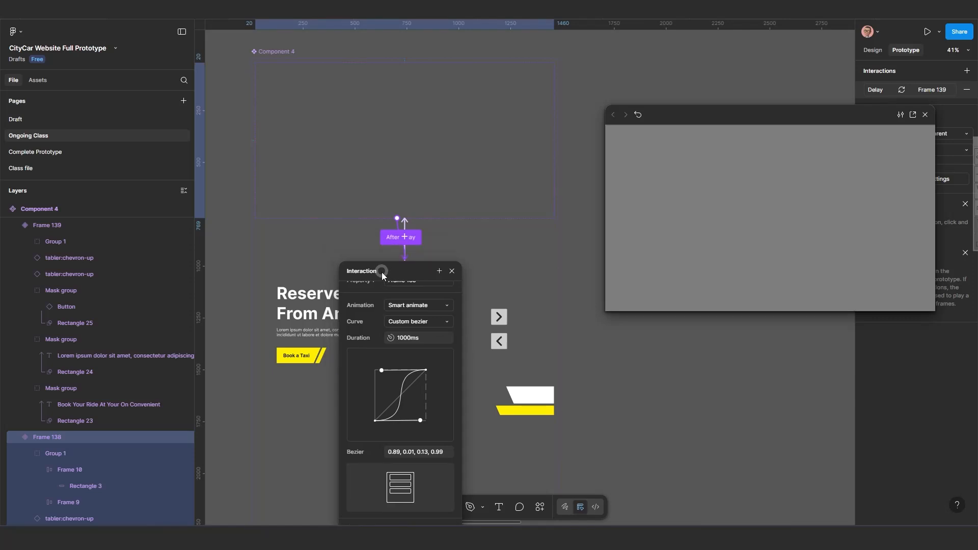
pyautogui.scroll(5, 377, 305)
pyautogui.click(402, 318)
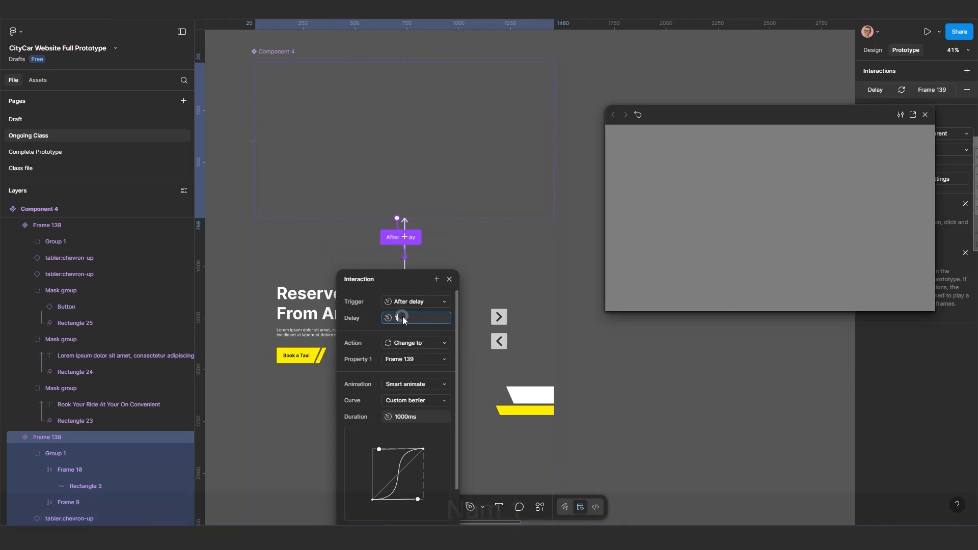
pyautogui.write('1')
pyautogui.press('Return')
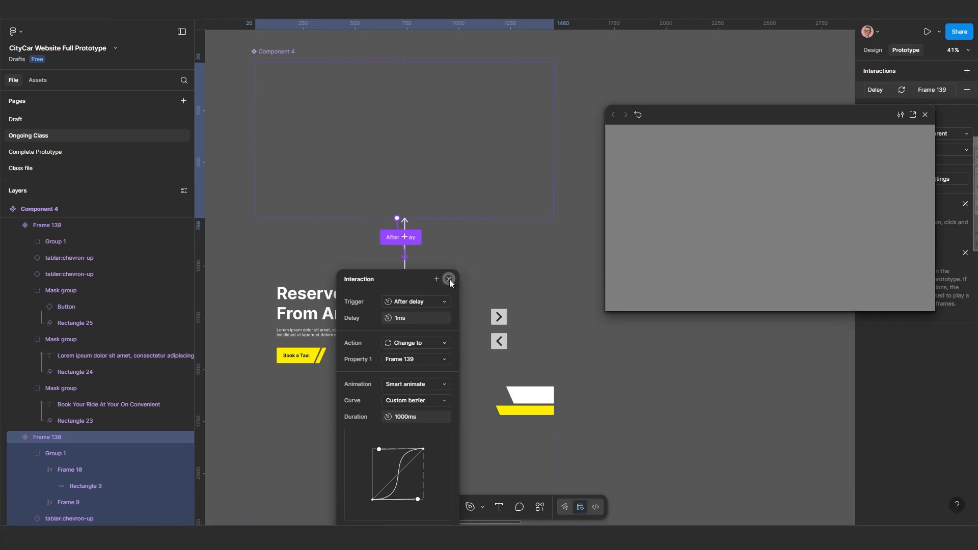
pyautogui.click(449, 279)
# Open and examine the Frame 139 variant's after-delay interaction to Frame 140.
pyautogui.scroll(-5, 389, 345)
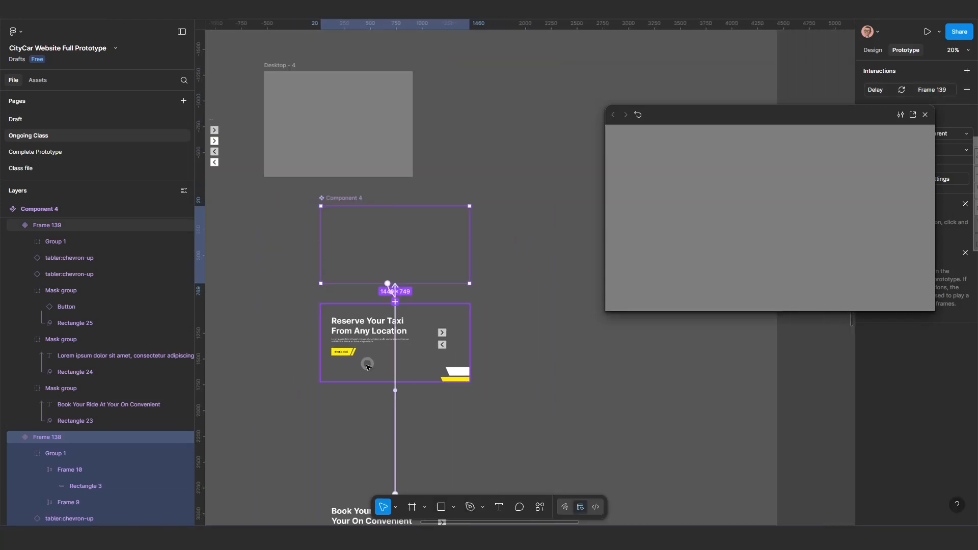
pyautogui.moveTo(368, 358); pyautogui.dragTo(409, 259)
pyautogui.scroll(-2, 399, 318)
pyautogui.scroll(1, 398, 316)
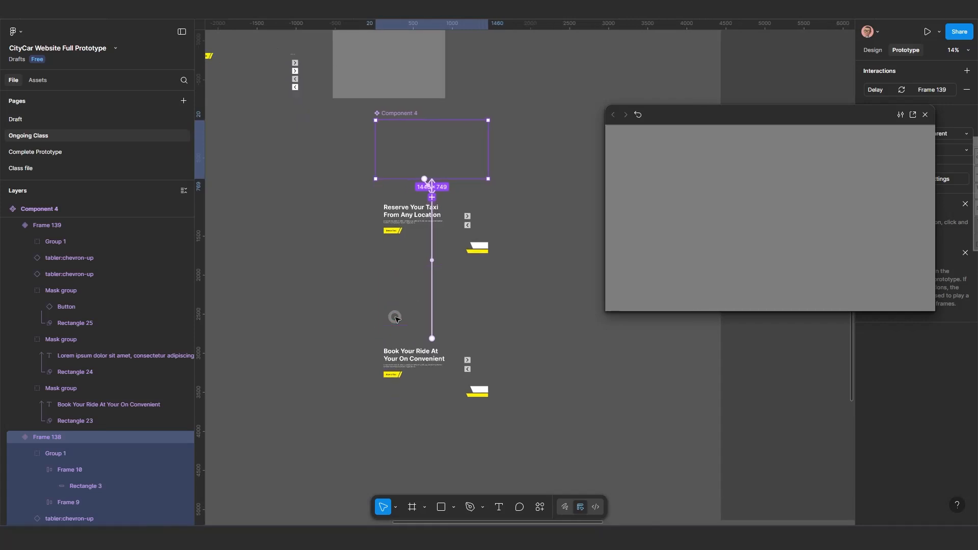
pyautogui.scroll(1, 399, 315)
pyautogui.click(403, 216)
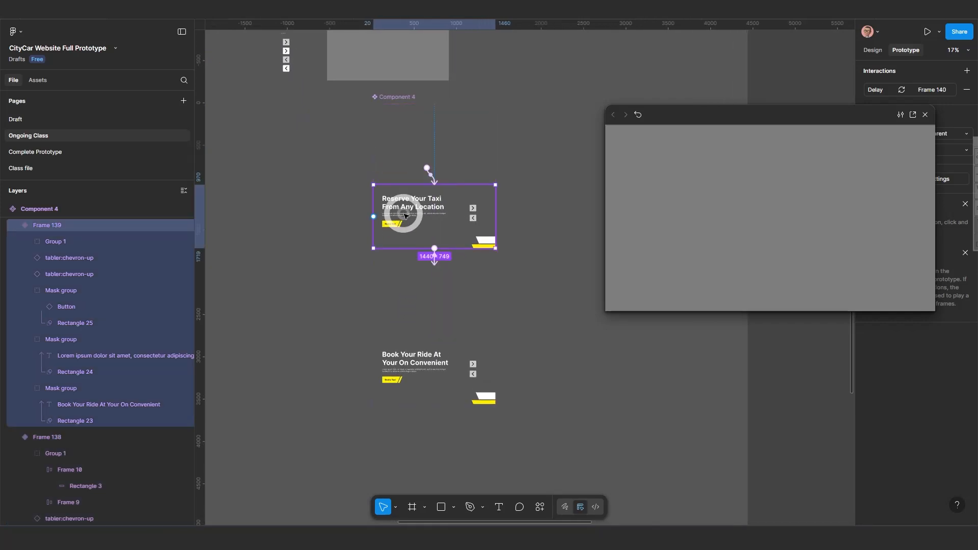
pyautogui.scroll(4, 432, 255)
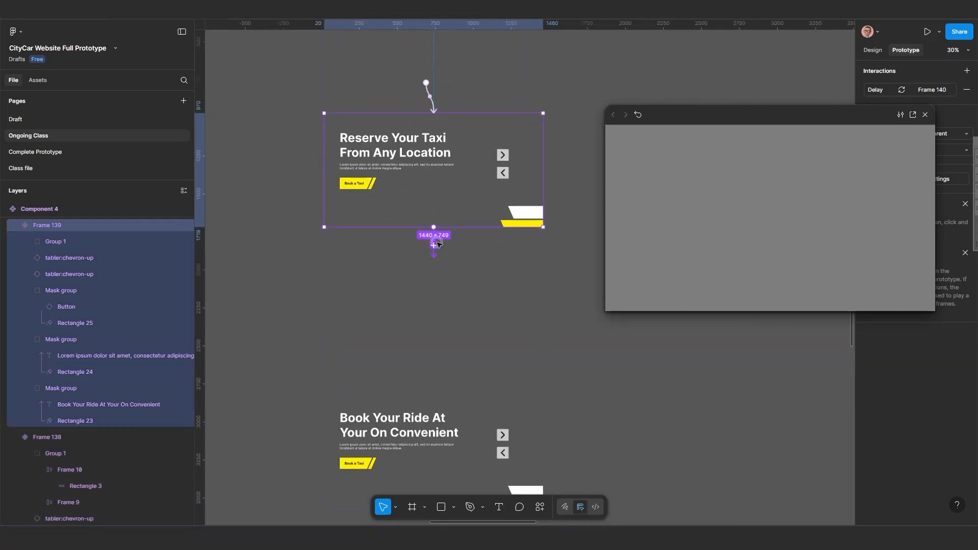
pyautogui.scroll(1, 437, 250)
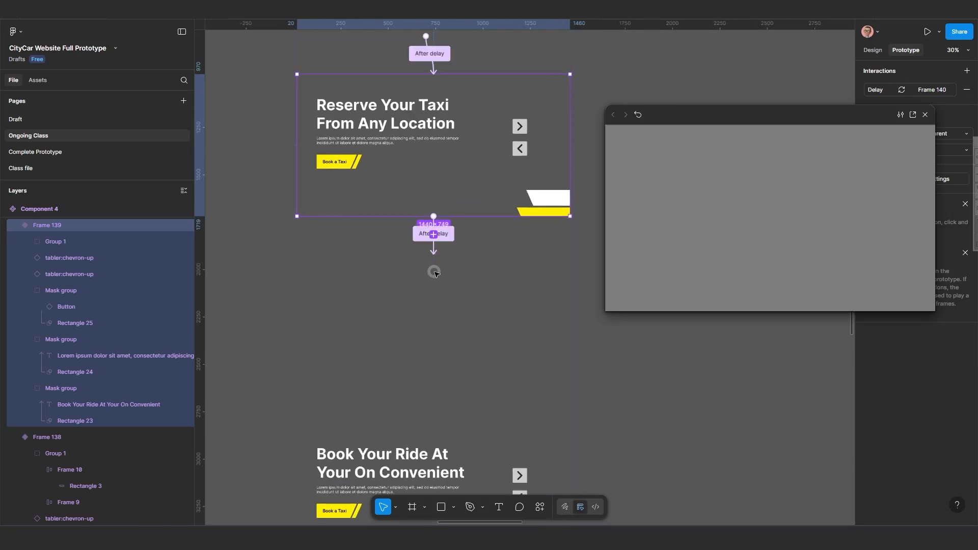
pyautogui.click(437, 249)
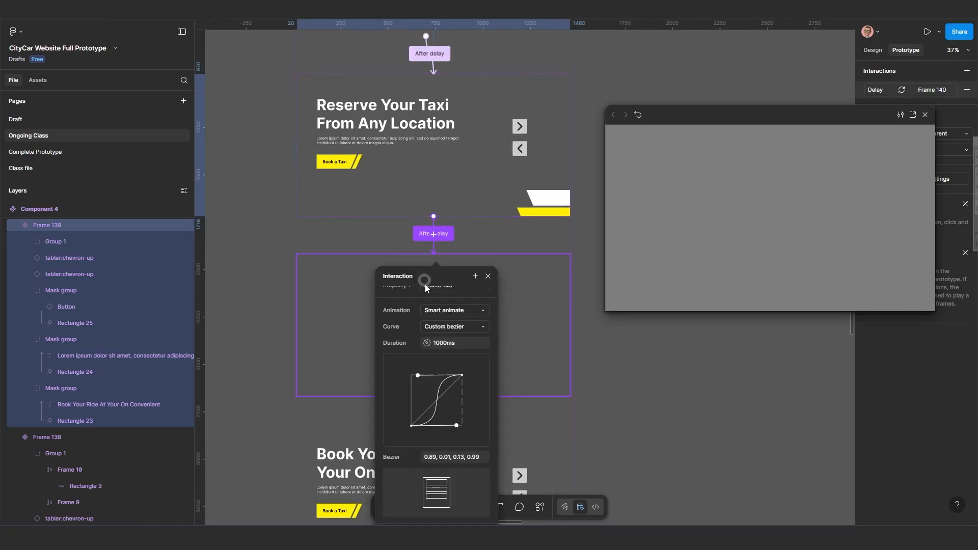
pyautogui.scroll(3, 396, 324)
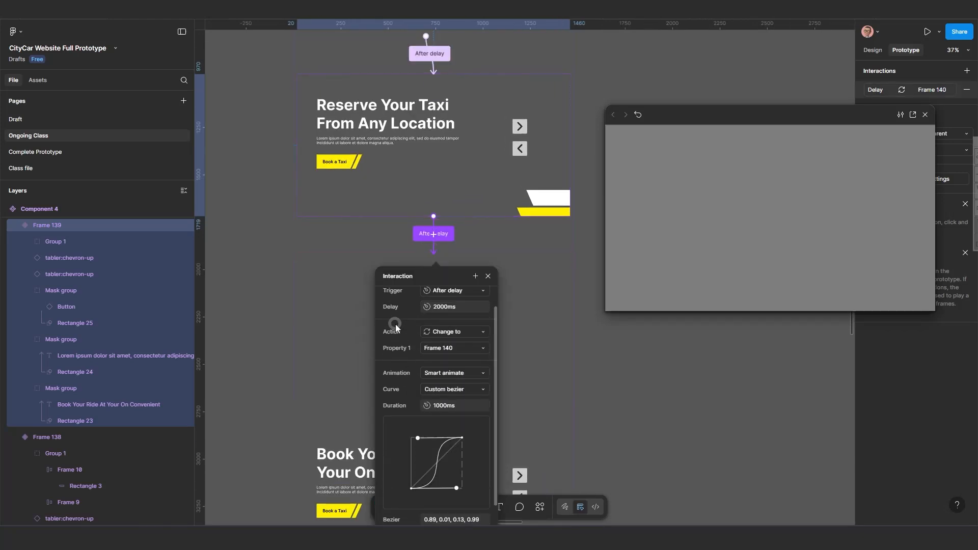
pyautogui.click(488, 276)
# Change the Frame 140 variant's interaction trigger to After delay with a 1 ms delay.
pyautogui.scroll(-2, 416, 345)
pyautogui.moveTo(423, 334); pyautogui.dragTo(441, 280)
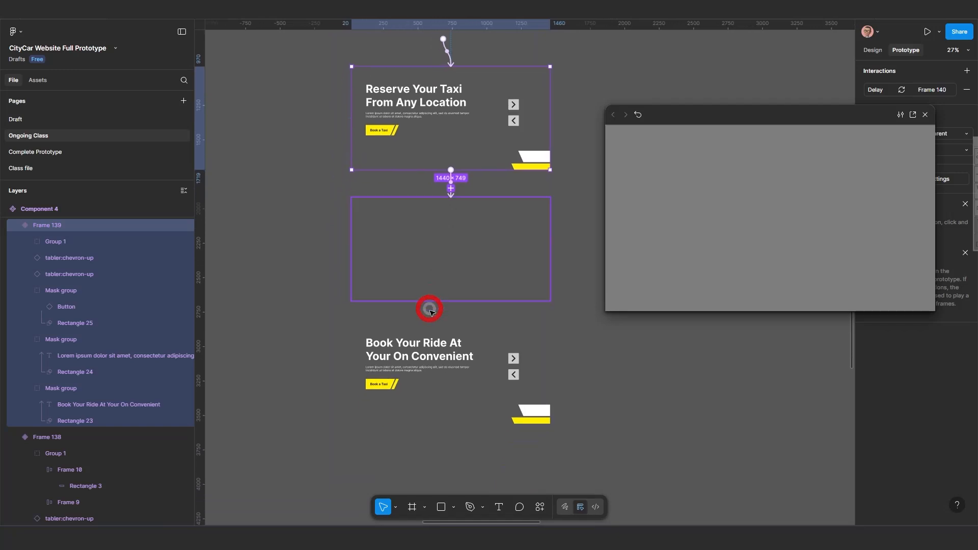
pyautogui.click(442, 280)
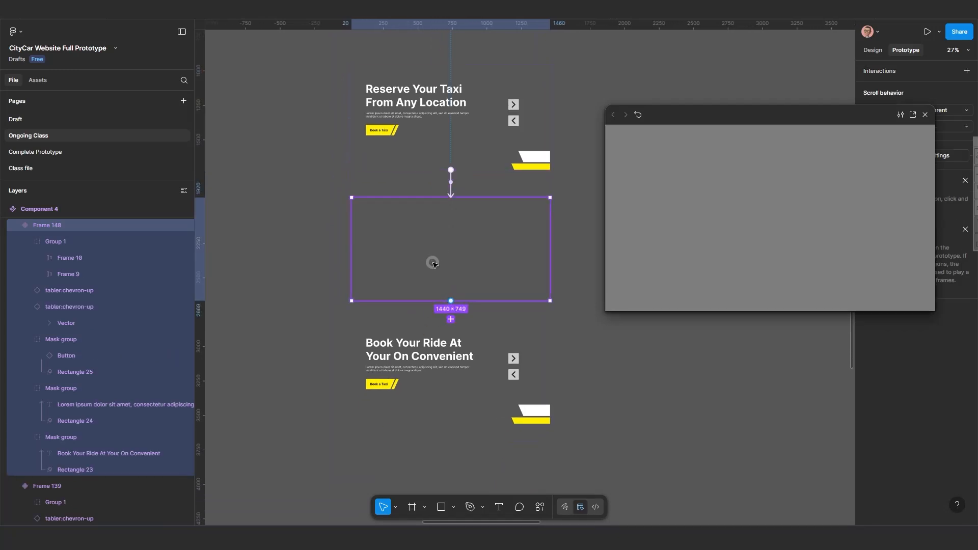
pyautogui.scroll(1, 451, 326)
pyautogui.scroll(3, 451, 326)
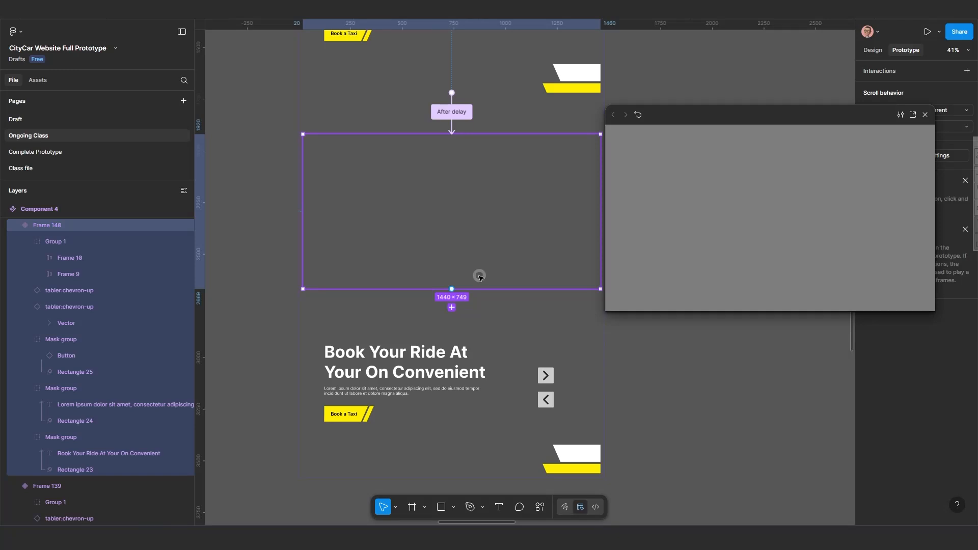
pyautogui.moveTo(480, 276); pyautogui.dragTo(427, 332)
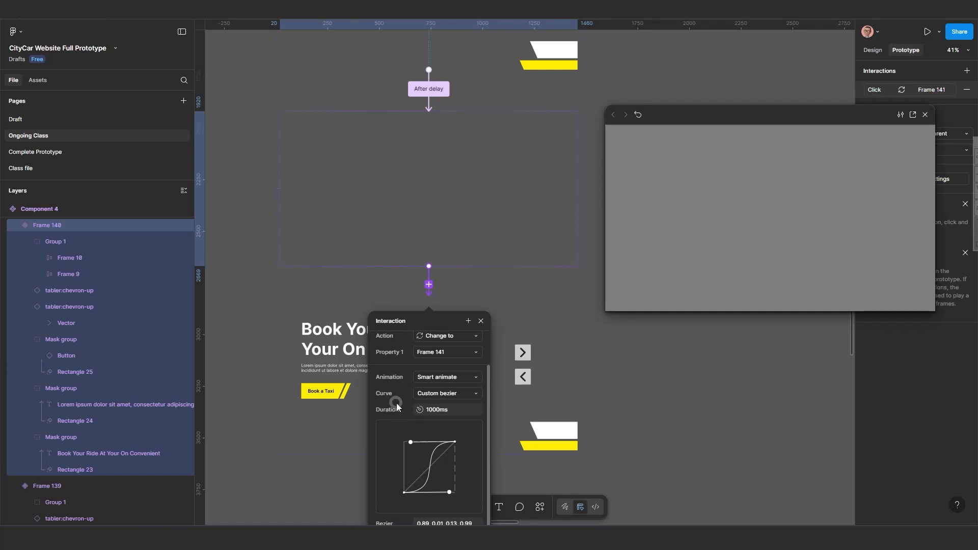
pyautogui.scroll(2, 396, 403)
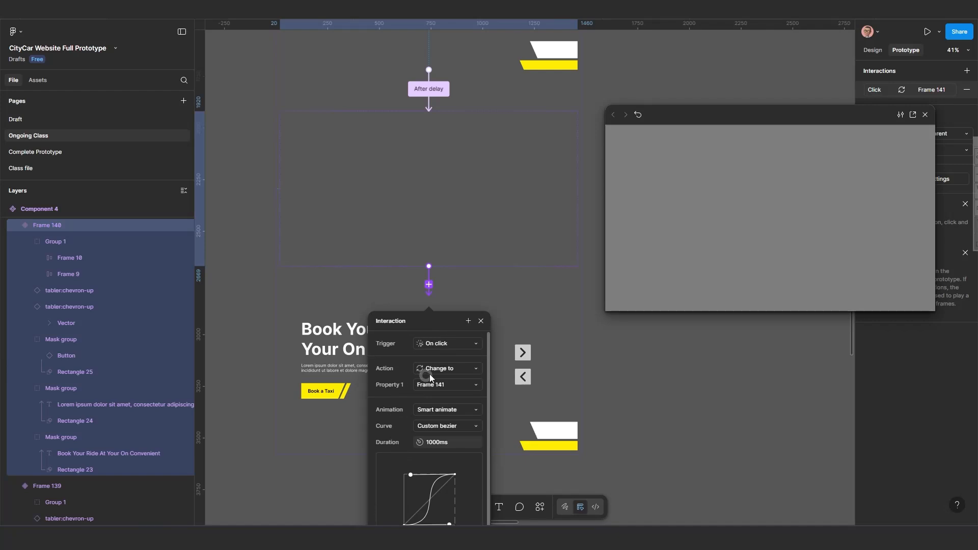
pyautogui.click(452, 344)
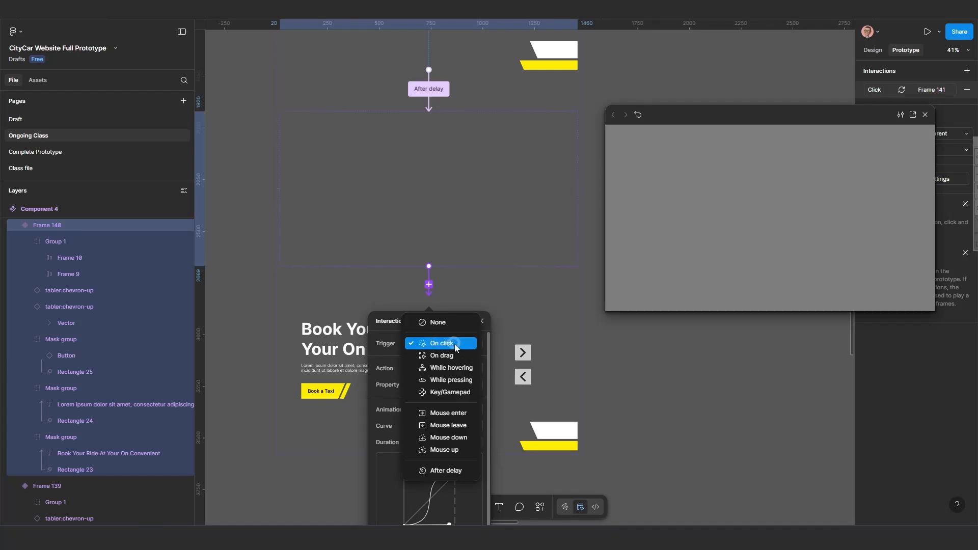
pyautogui.click(446, 470)
pyautogui.click(434, 362)
pyautogui.write('1')
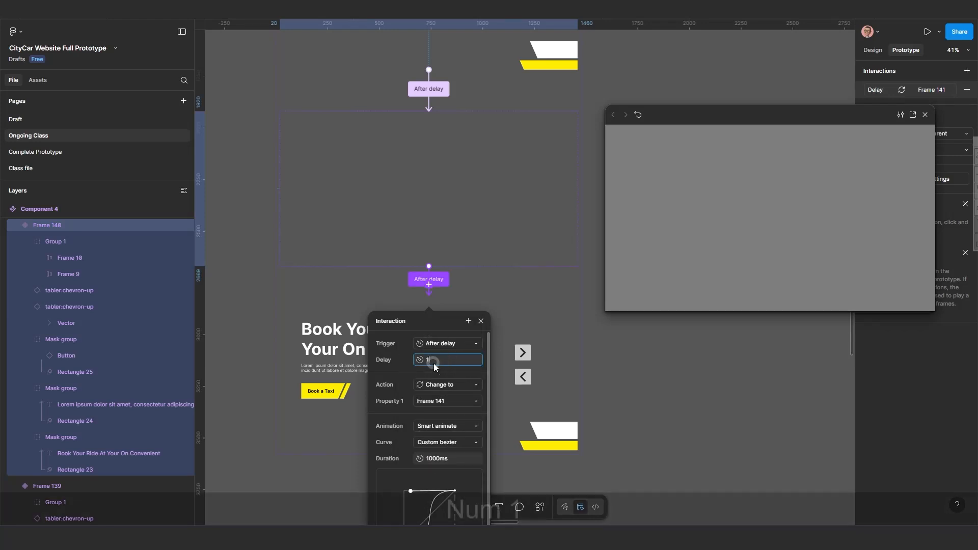
pyautogui.press('Return')
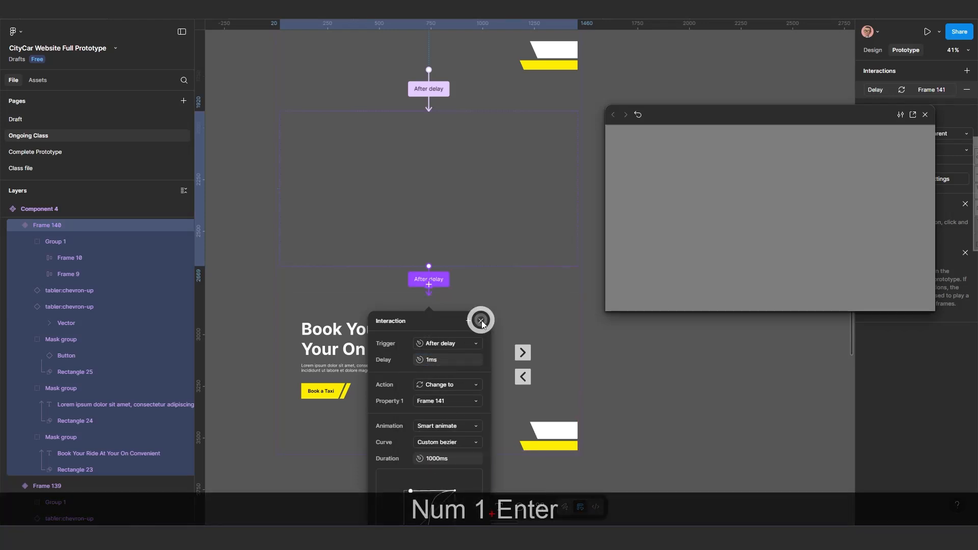
pyautogui.click(481, 321)
pyautogui.scroll(-3, 464, 361)
pyautogui.moveTo(464, 360); pyautogui.dragTo(485, 381)
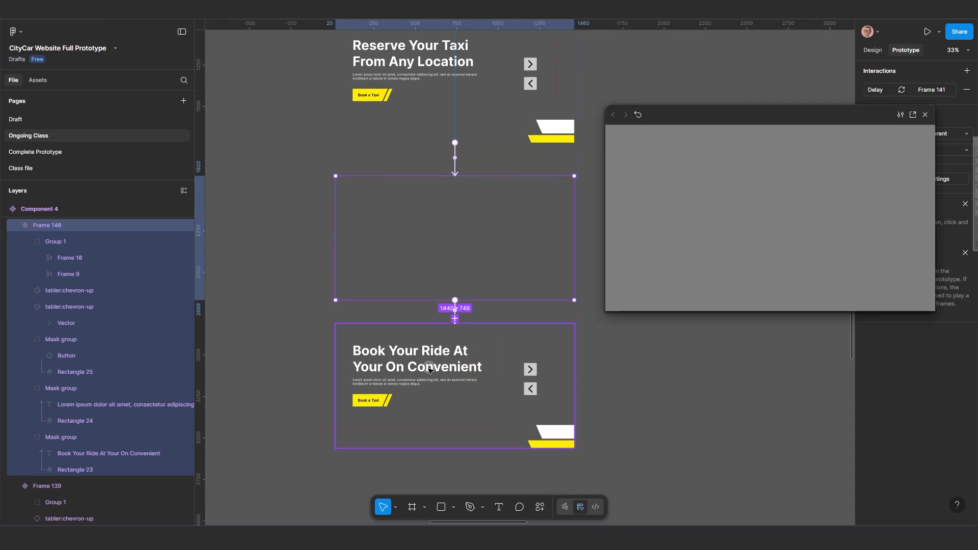
# Select the Frame 141 variant and open its after-delay interaction to Frame 138 to examine its settings.
pyautogui.scroll(-2, 465, 372)
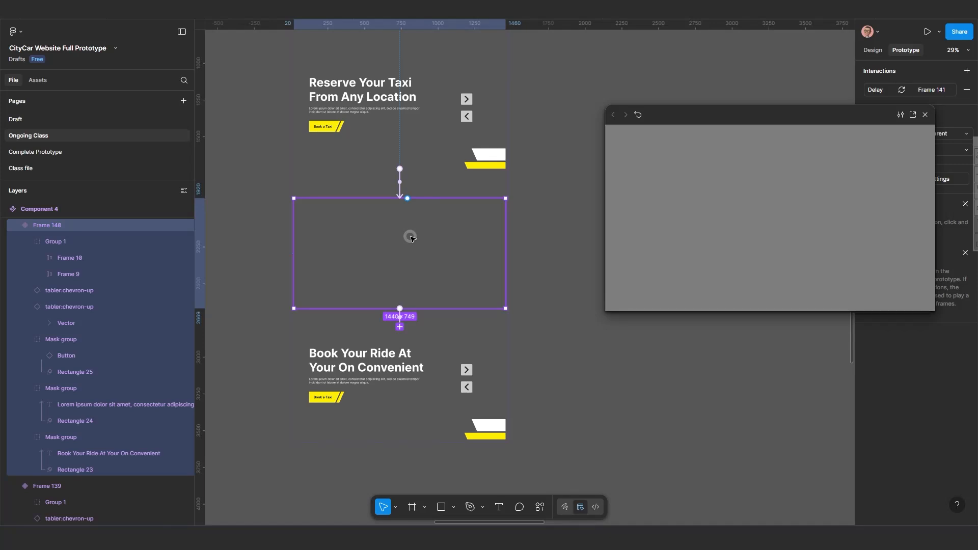
pyautogui.click(396, 369)
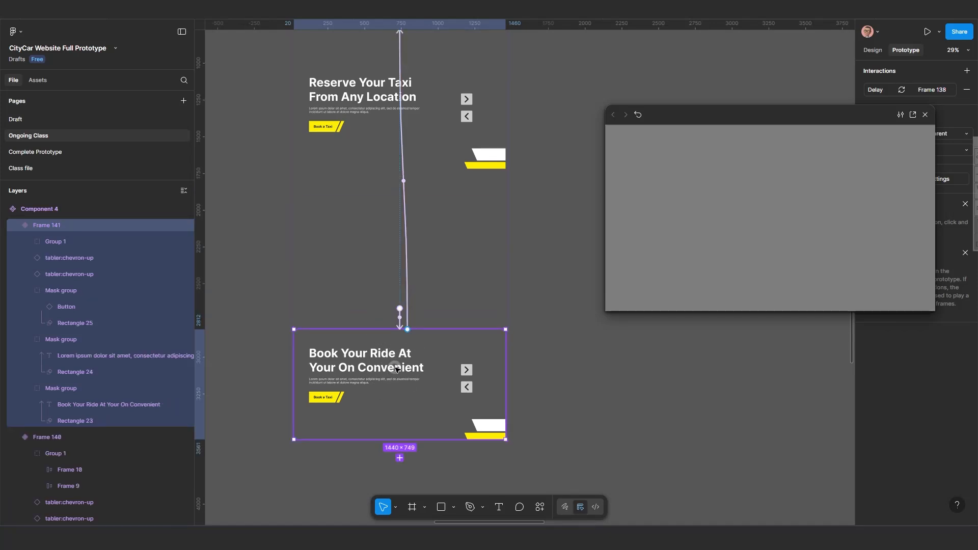
pyautogui.scroll(-2, 404, 332)
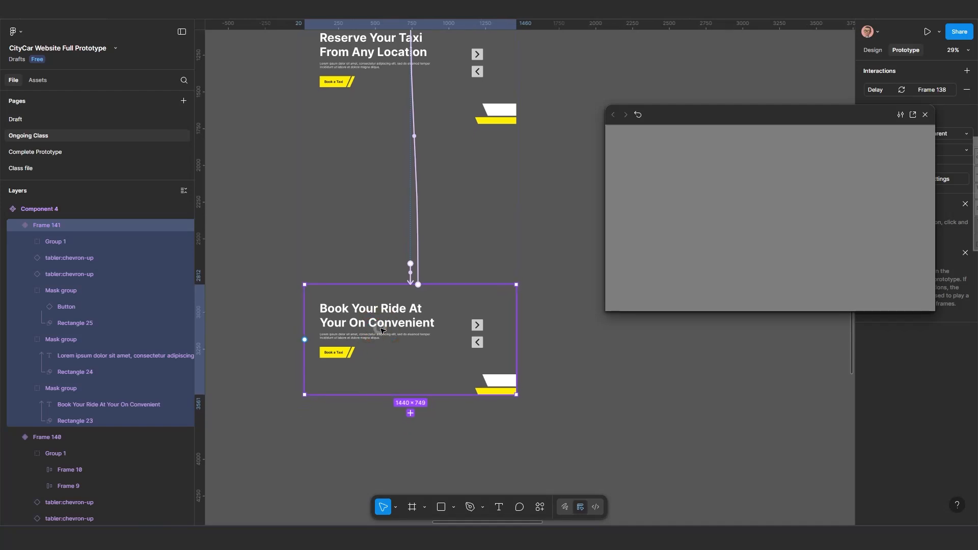
pyautogui.click(418, 273)
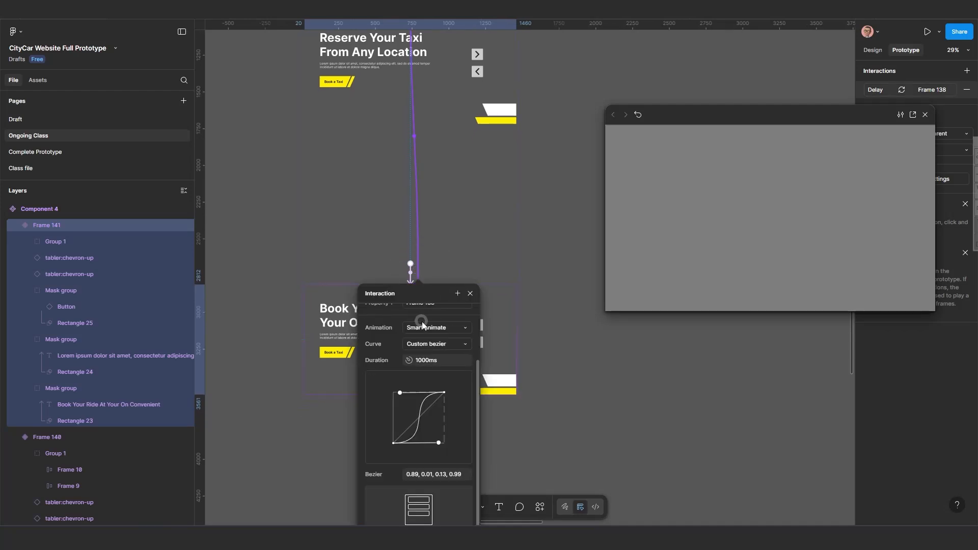
pyautogui.scroll(1, 382, 342)
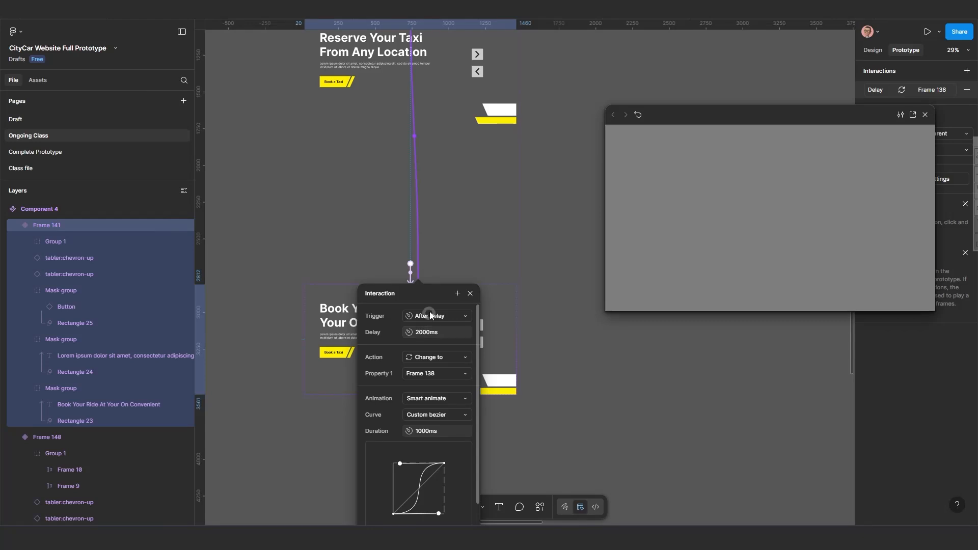
pyautogui.moveTo(430, 297); pyautogui.dragTo(523, 303)
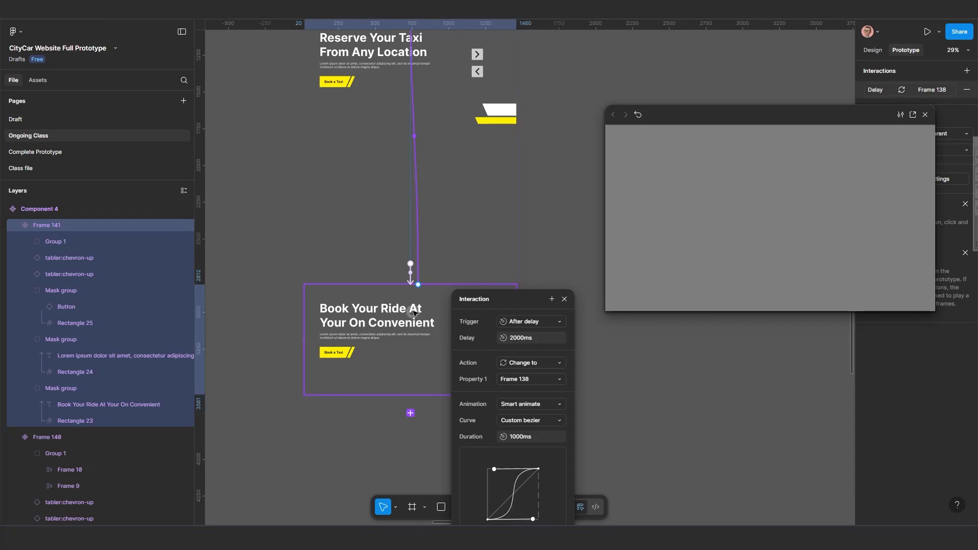
# Select the Frame 138 variant at the top of the component to review its interaction.
pyautogui.scroll(-2, 414, 313)
pyautogui.scroll(4, 399, 284)
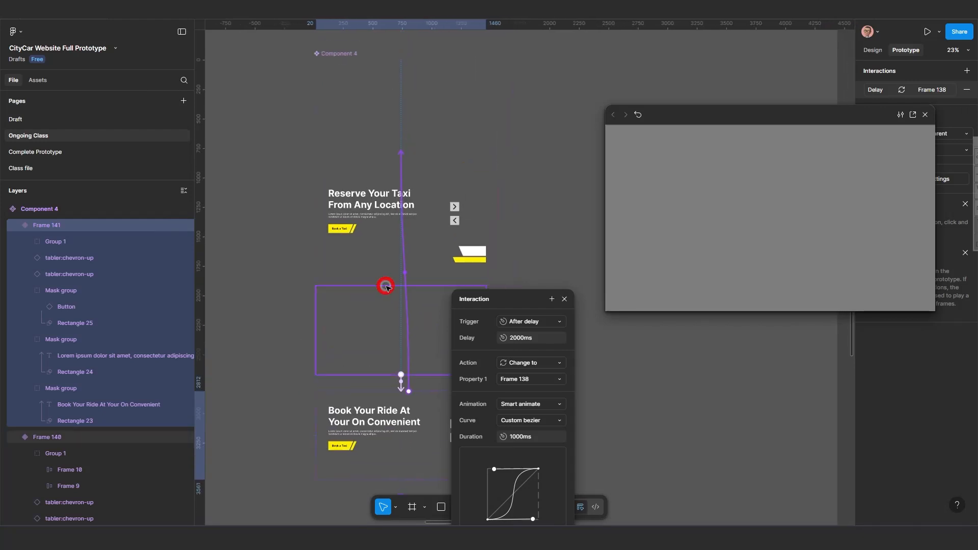
pyautogui.click(371, 117)
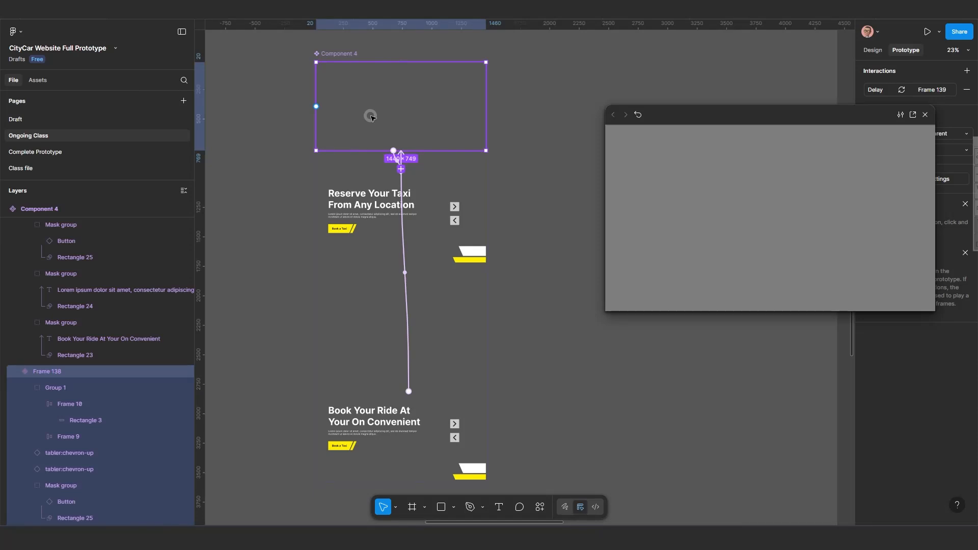
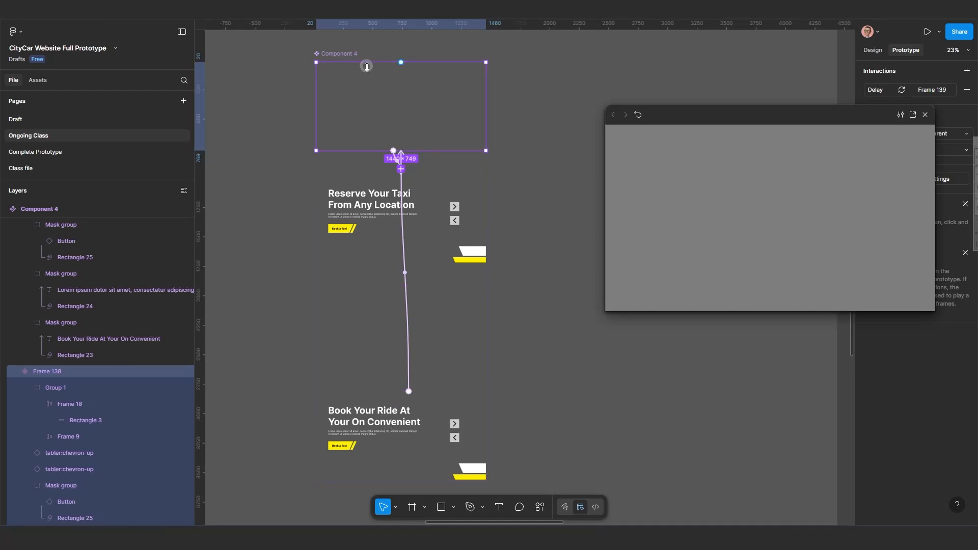
# Restart the prototype preview and reposition the preview window beside the component.
pyautogui.click(638, 116)
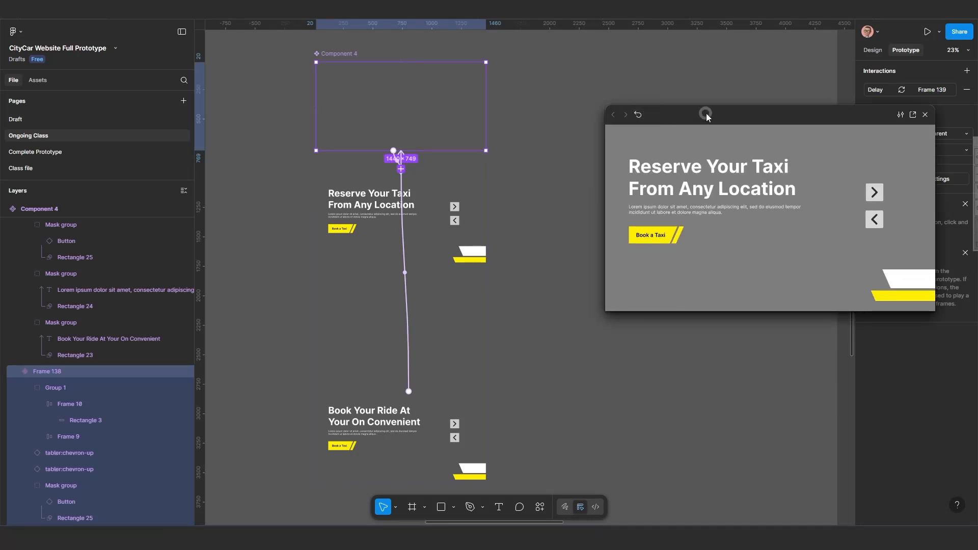
pyautogui.moveTo(706, 114); pyautogui.dragTo(632, 99)
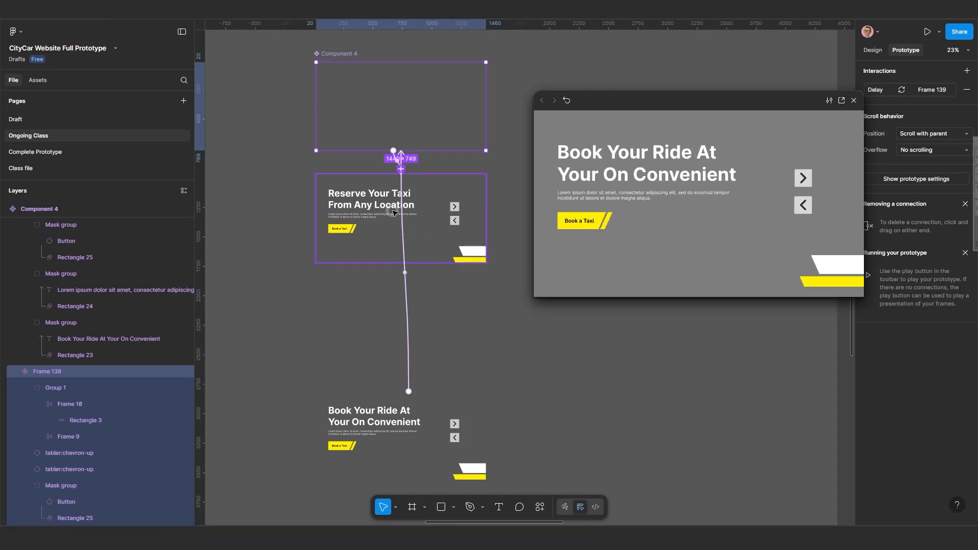
pyautogui.scroll(2, 393, 210)
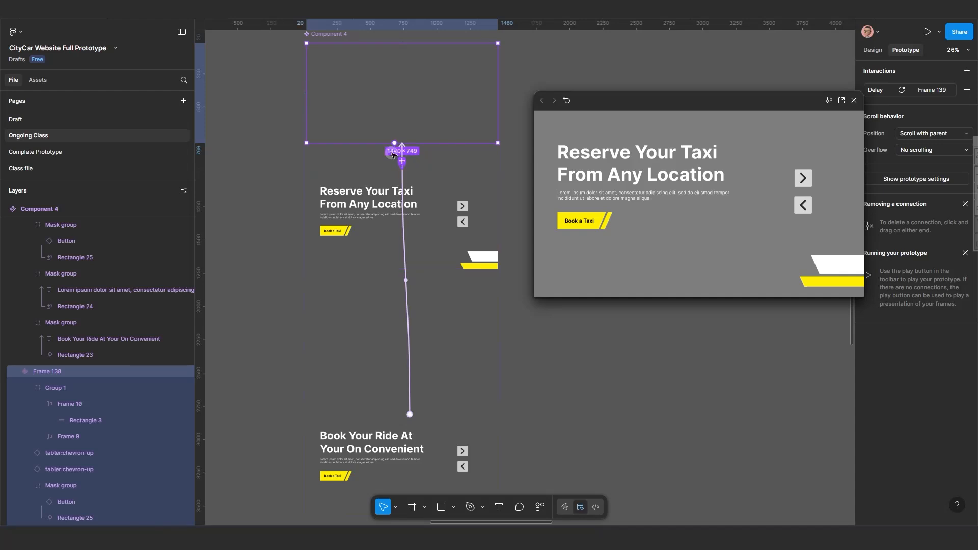
pyautogui.scroll(2, 399, 150)
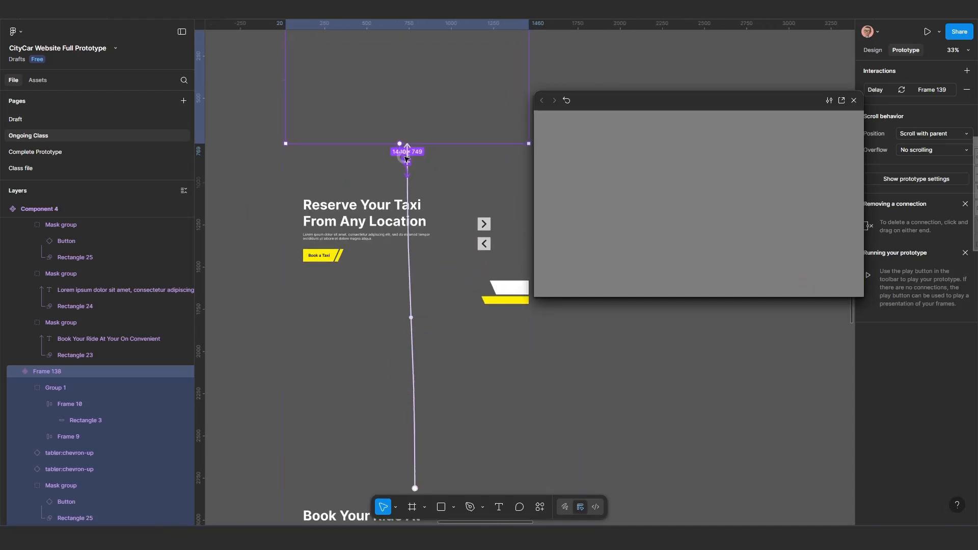
# Set the delay of the Frame 139 variant's after-delay interaction to Frame 140 to 5000 ms.
pyautogui.click(358, 239)
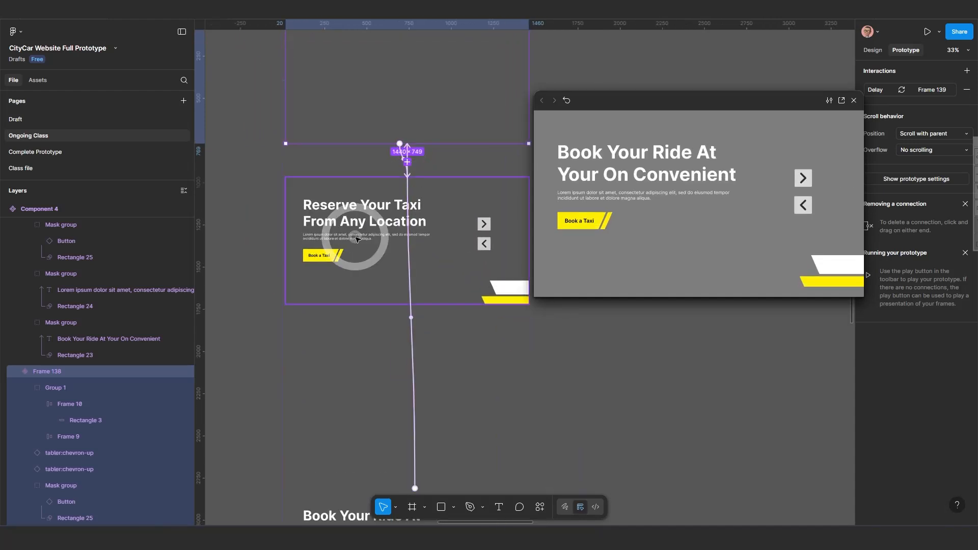
pyautogui.scroll(2, 404, 350)
pyautogui.scroll(1, 404, 350)
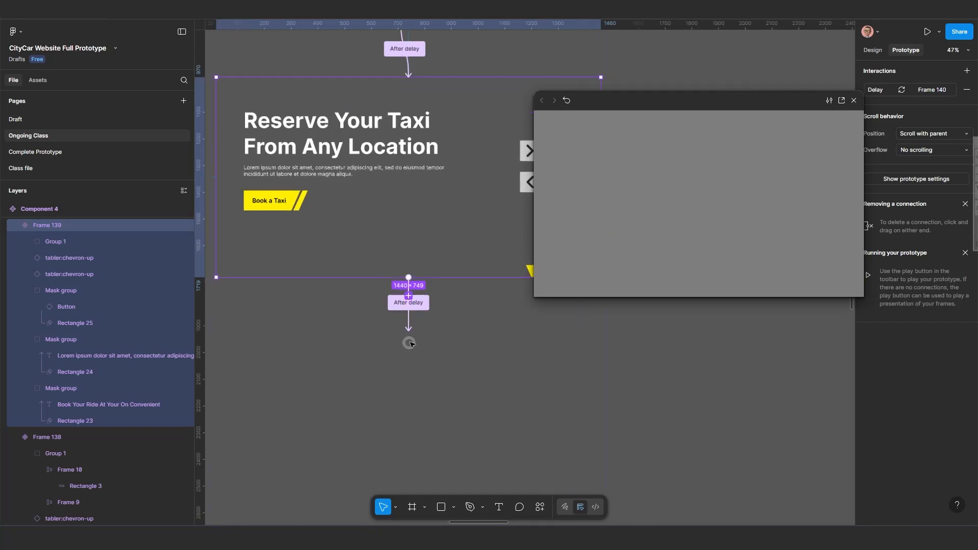
pyautogui.click(409, 317)
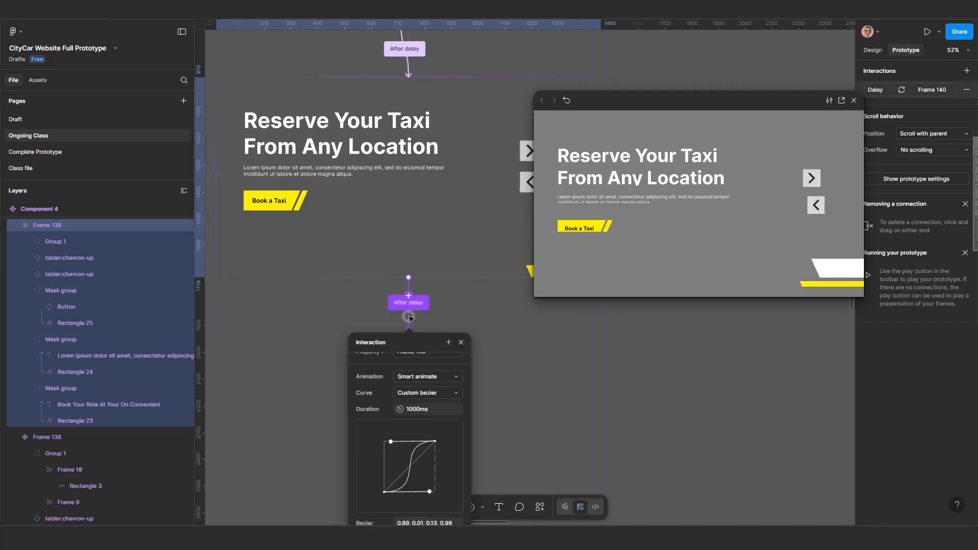
pyautogui.scroll(2, 368, 415)
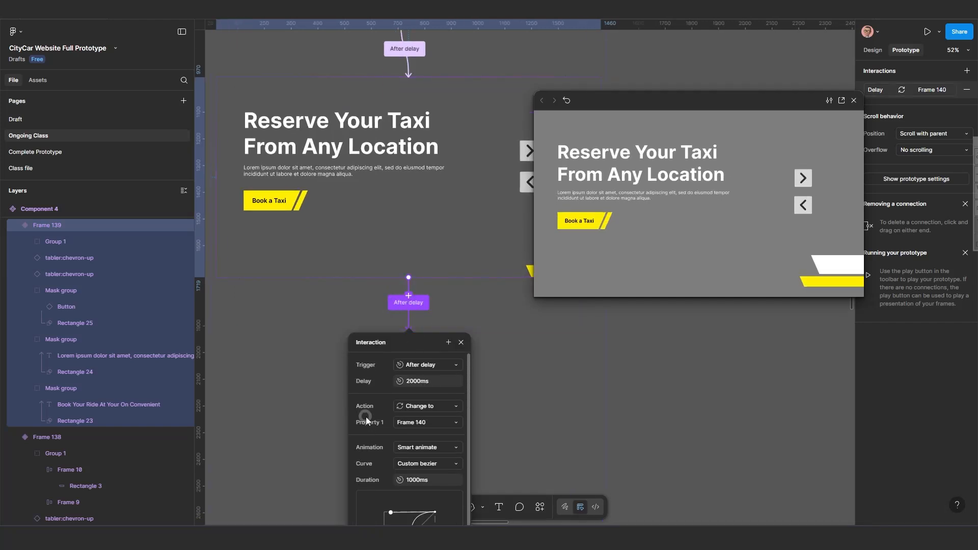
pyautogui.click(412, 384)
pyautogui.click(830, 192)
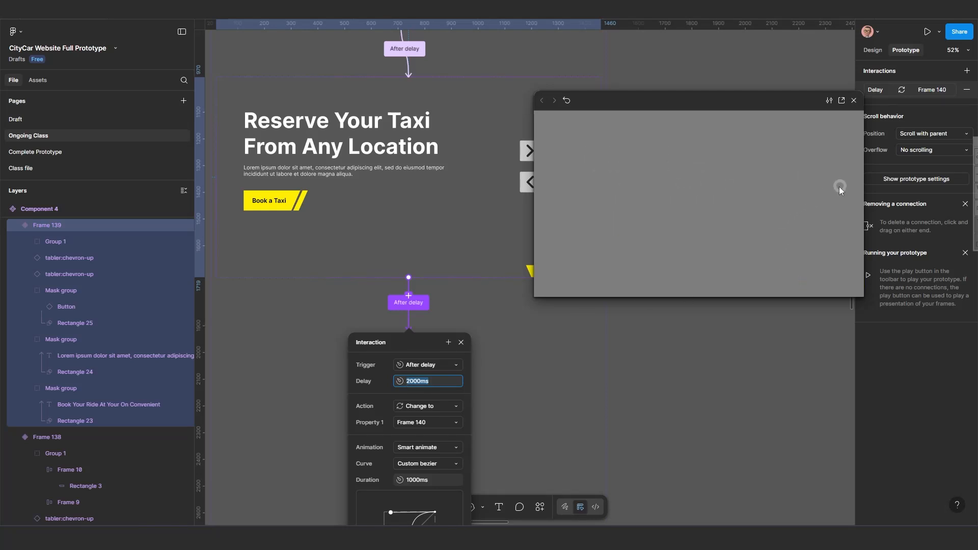
pyautogui.click(407, 389)
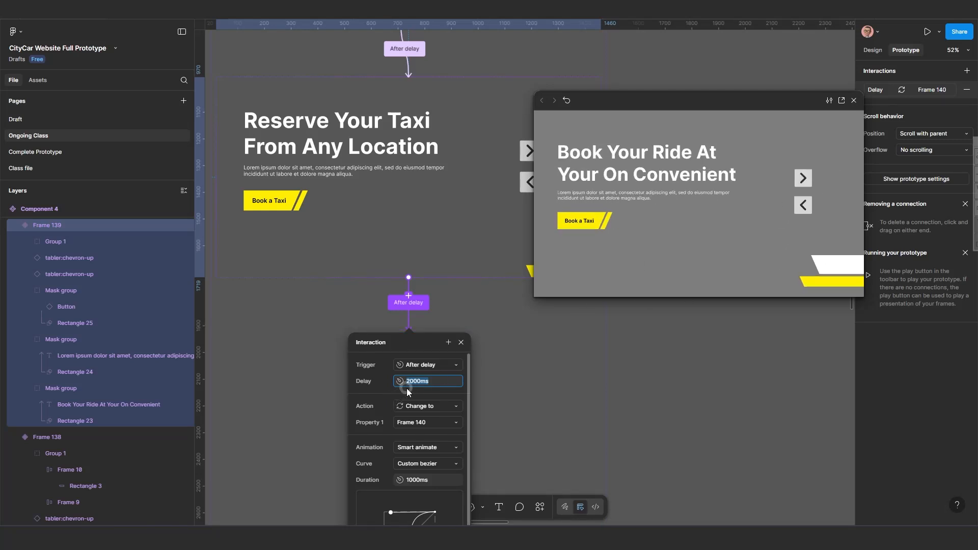
pyautogui.click(412, 382)
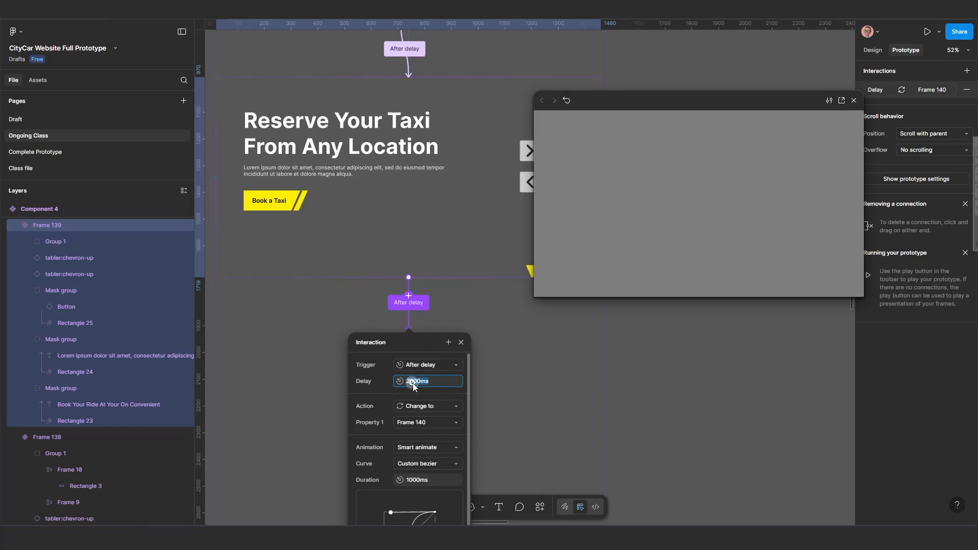
pyautogui.click(411, 382)
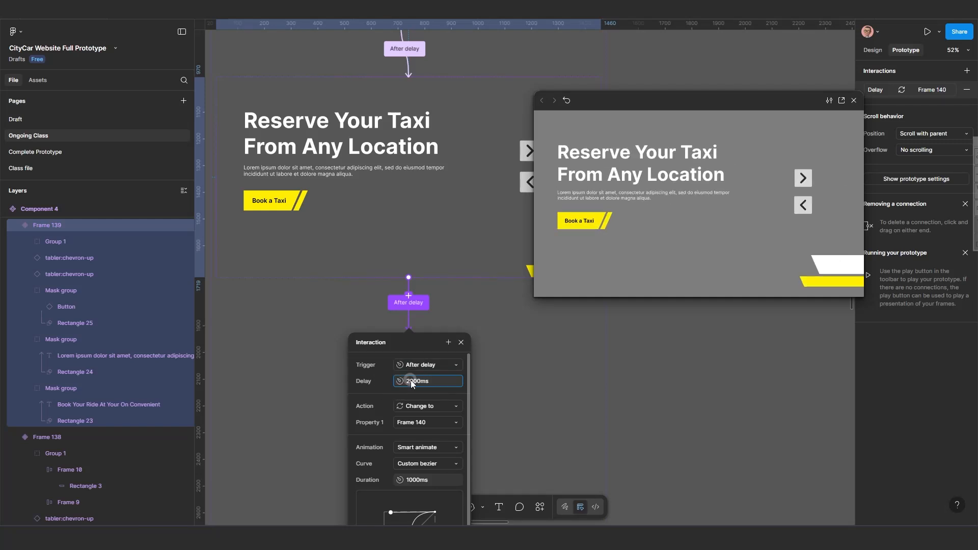
pyautogui.press('BackSpace')
pyautogui.write('5')
pyautogui.press('Return')
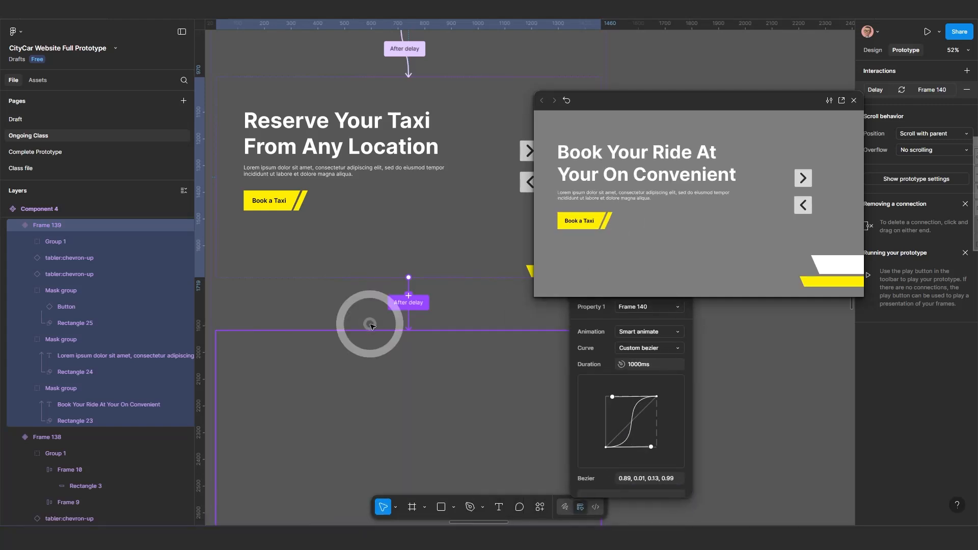
# Select the Frame 141 variant and set its after-delay interaction to Frame 138 to 5000 ms.
pyautogui.scroll(-5, 364, 331)
pyautogui.scroll(-10, 357, 406)
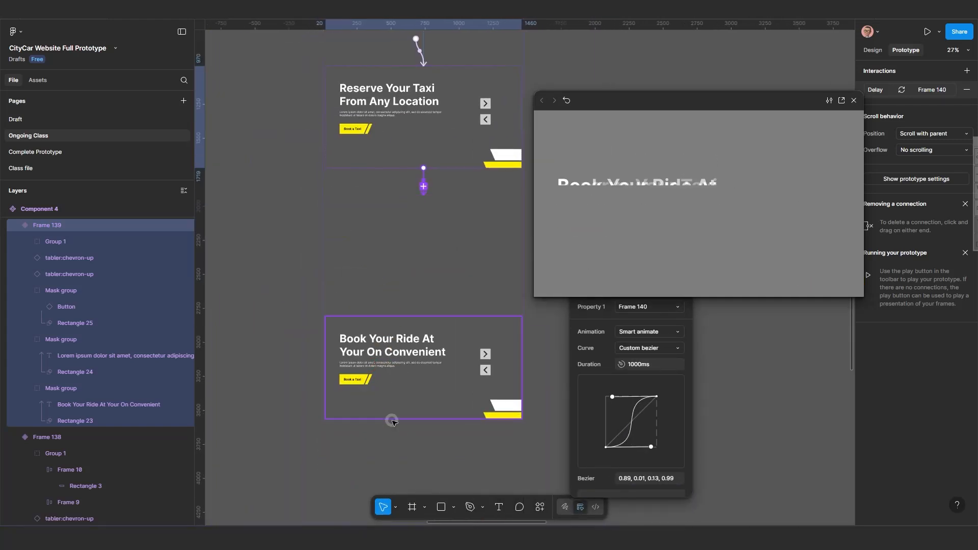
pyautogui.click(451, 306)
pyautogui.scroll(2, 450, 305)
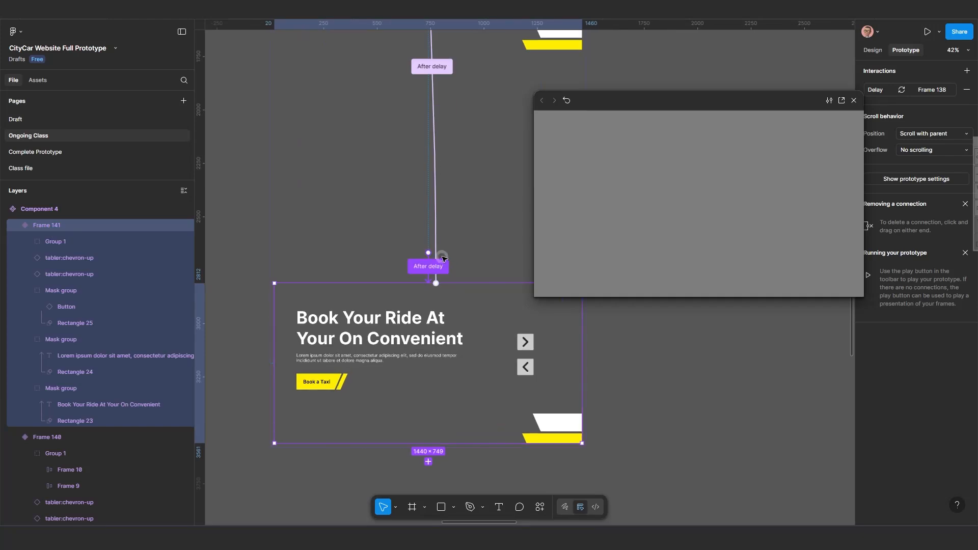
pyautogui.click(432, 266)
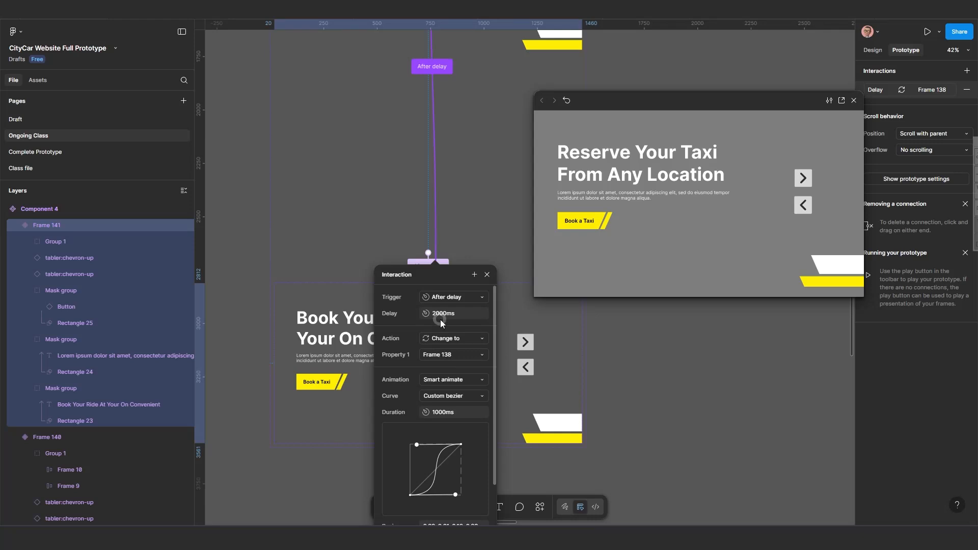
pyautogui.click(441, 317)
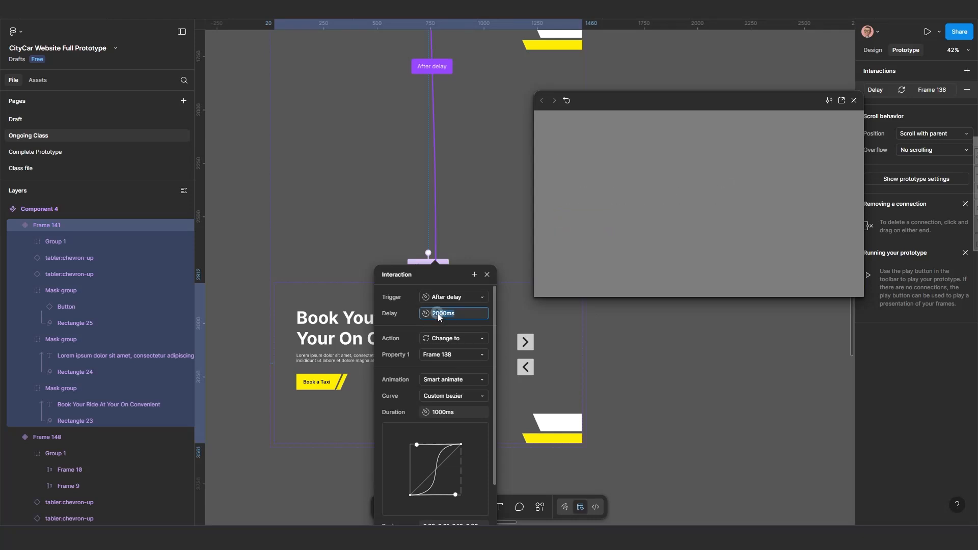
pyautogui.click(440, 319)
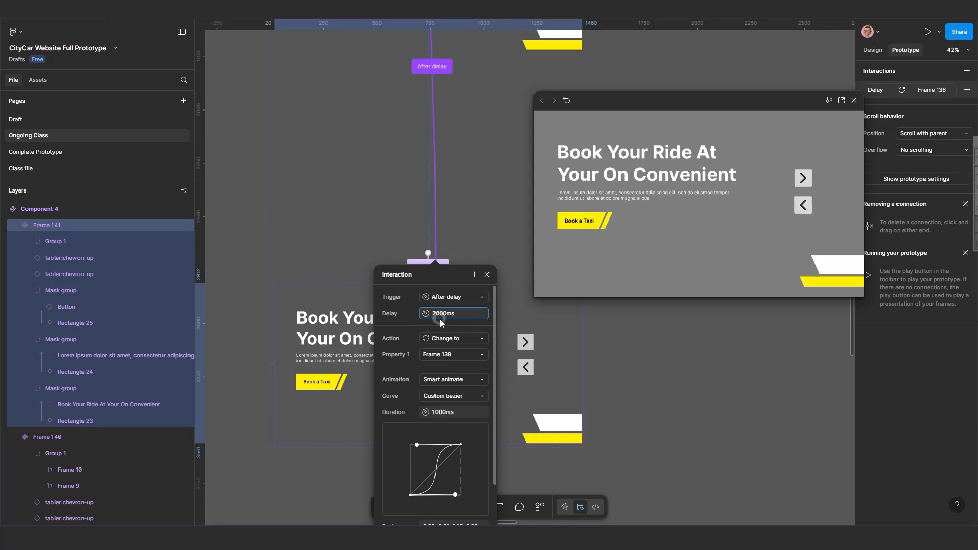
pyautogui.press('BackSpace')
pyautogui.write('5')
pyautogui.press('Return')
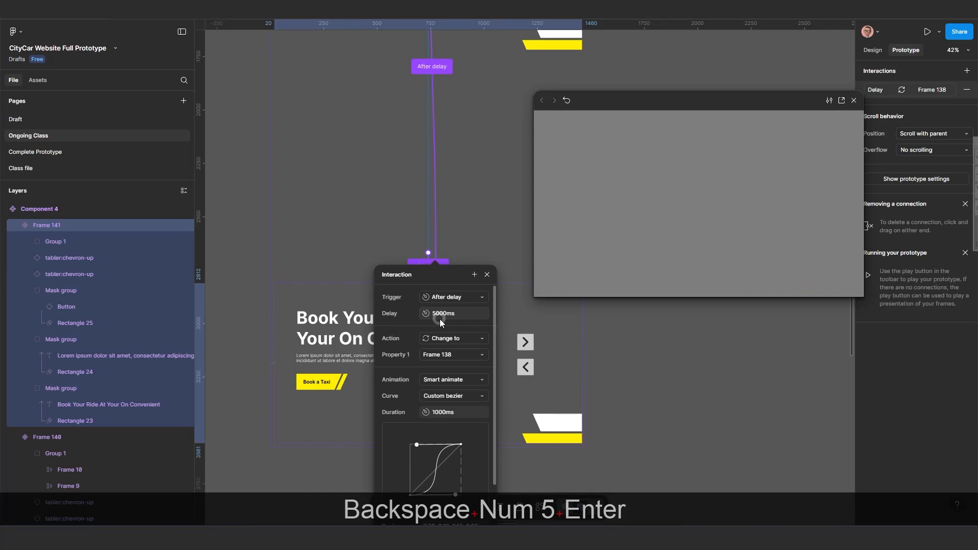
# Restart the prototype preview and test the slider's next and previous arrow buttons.
pyautogui.moveTo(442, 269); pyautogui.dragTo(382, 236)
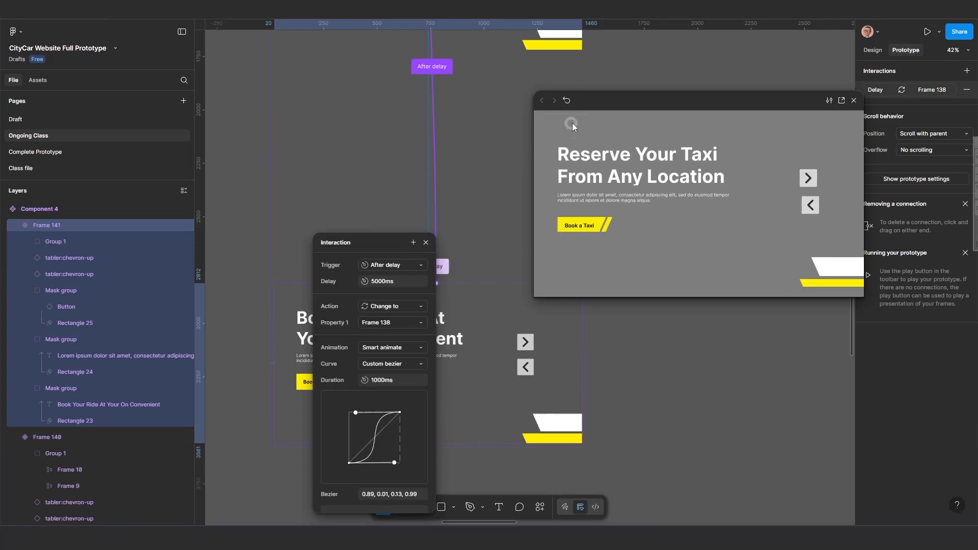
pyautogui.click(567, 101)
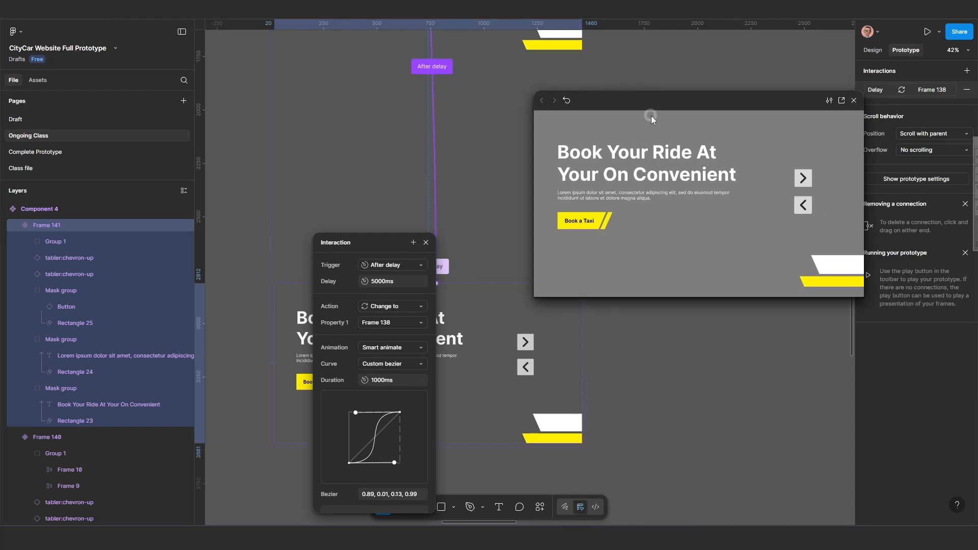
pyautogui.click(800, 183)
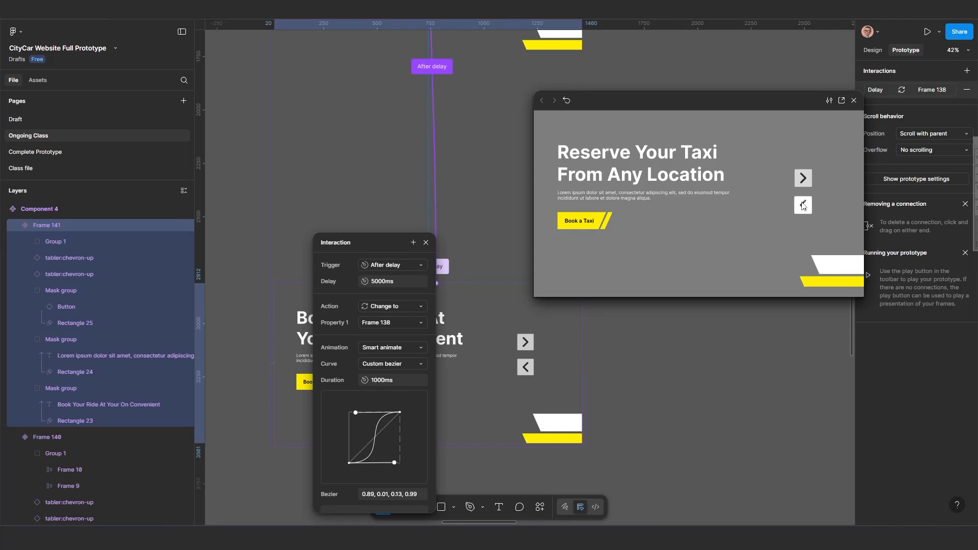
pyautogui.click(804, 178)
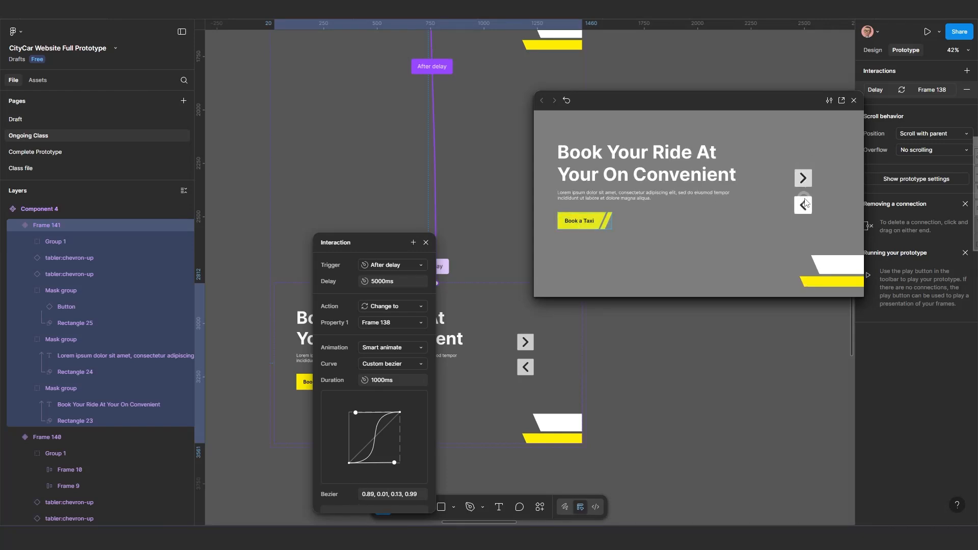
pyautogui.click(804, 204)
pyautogui.click(799, 194)
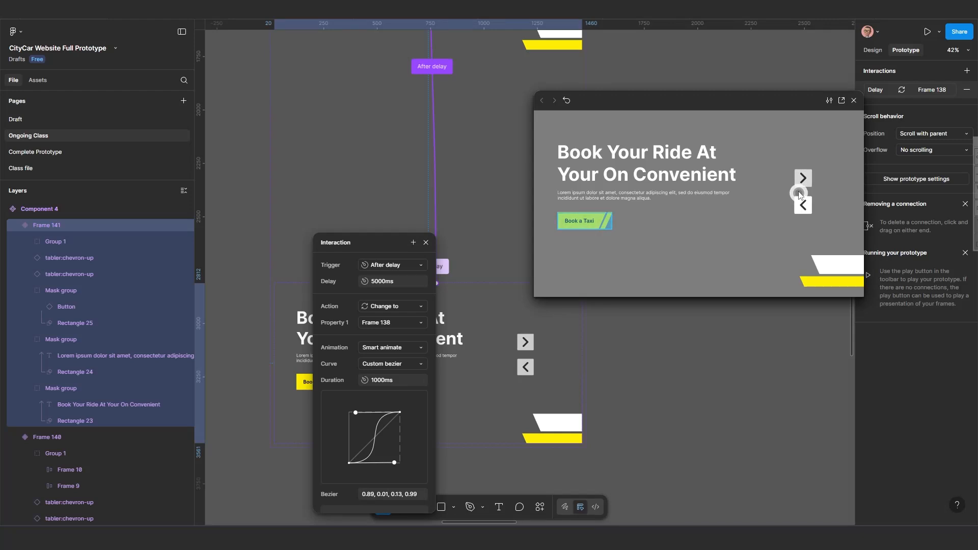
pyautogui.click(802, 184)
pyautogui.click(805, 182)
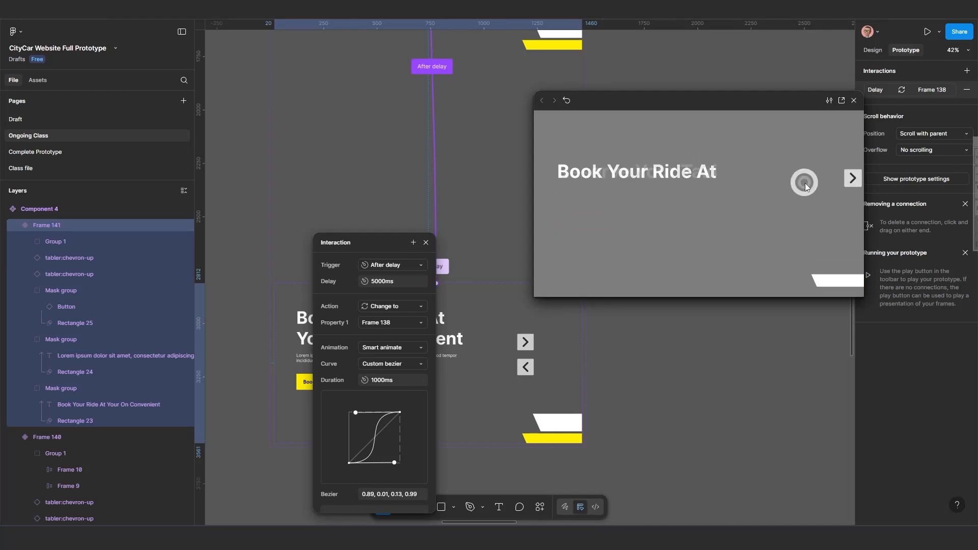
pyautogui.click(793, 198)
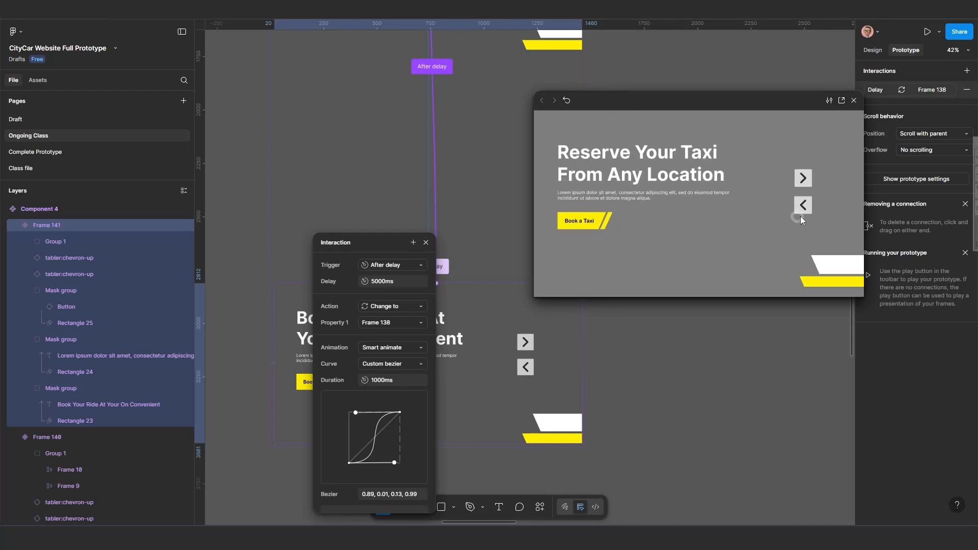
pyautogui.click(801, 198)
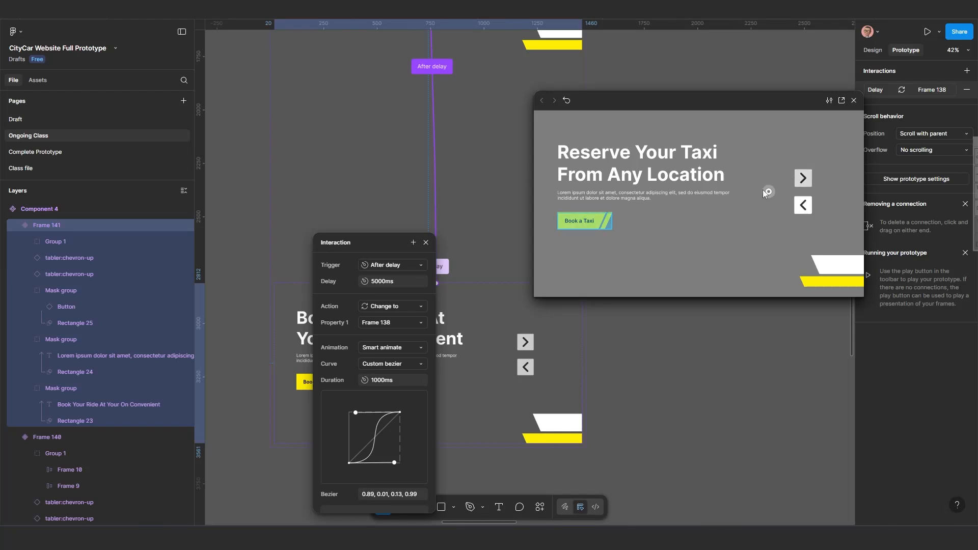
pyautogui.scroll(-2, 490, 154)
pyautogui.moveTo(615, 104); pyautogui.dragTo(714, 163)
pyautogui.scroll(-4, 565, 168)
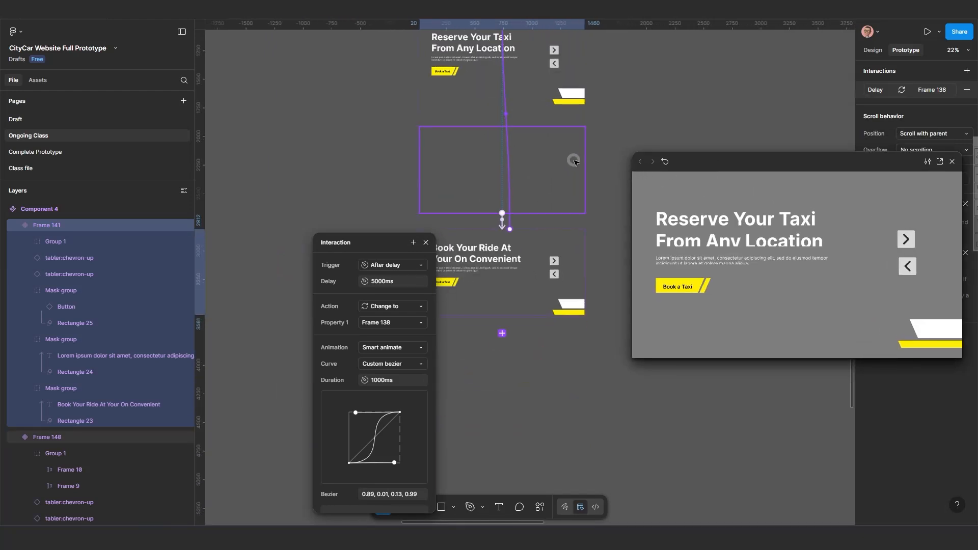
pyautogui.scroll(-2, 530, 229)
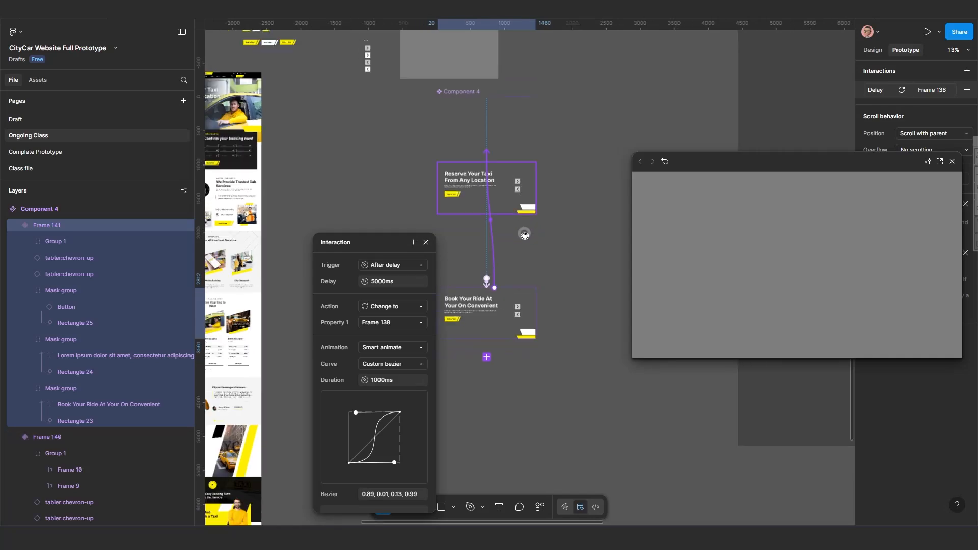
pyautogui.moveTo(380, 62); pyautogui.dragTo(518, 125)
pyautogui.scroll(1, 380, 130)
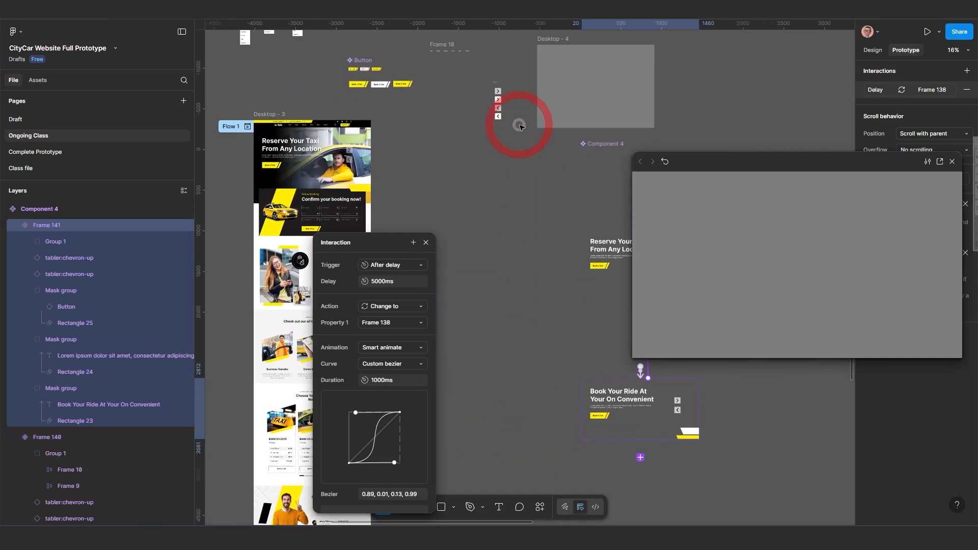
pyautogui.scroll(1, 519, 126)
pyautogui.scroll(3, 492, 83)
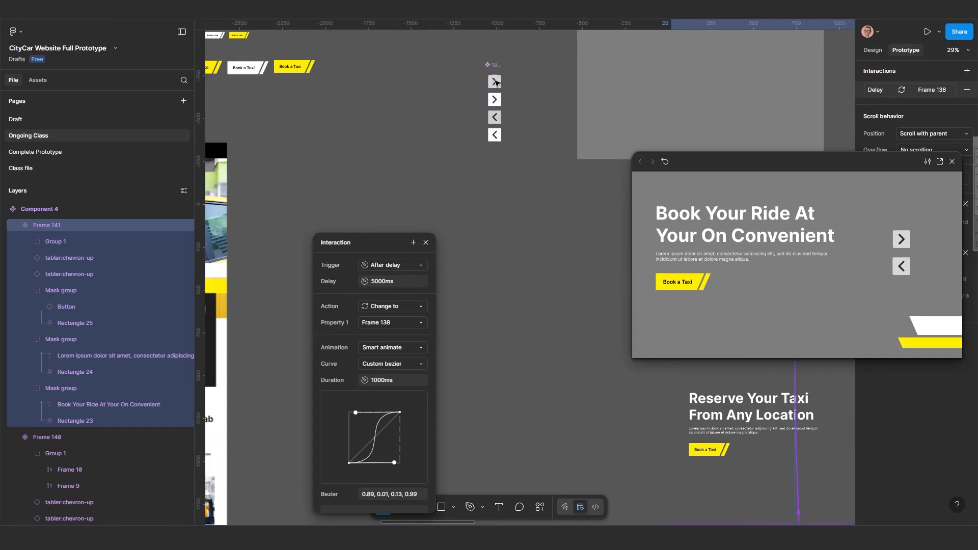
# Inspect the chevron arrow component's variants and their hover interactions.
pyautogui.click(495, 83)
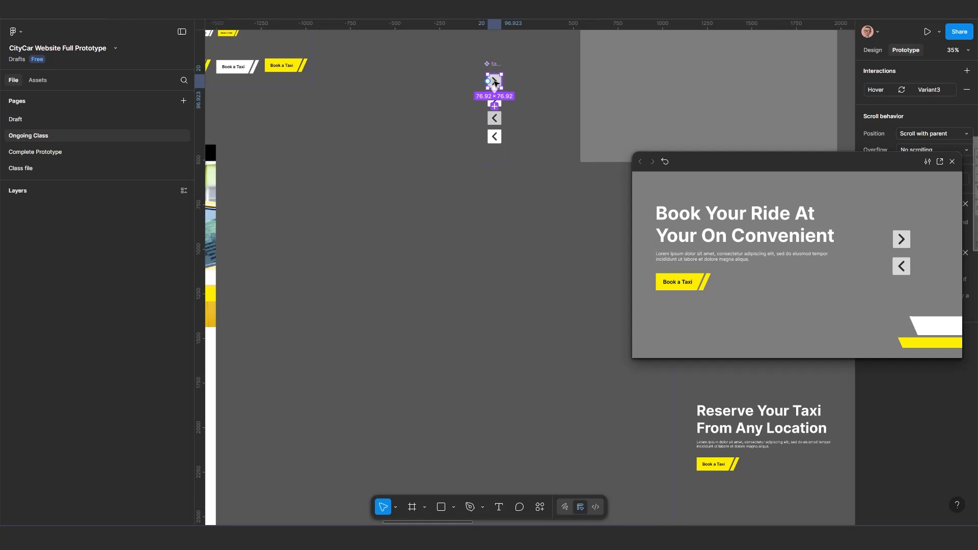
pyautogui.click(496, 106)
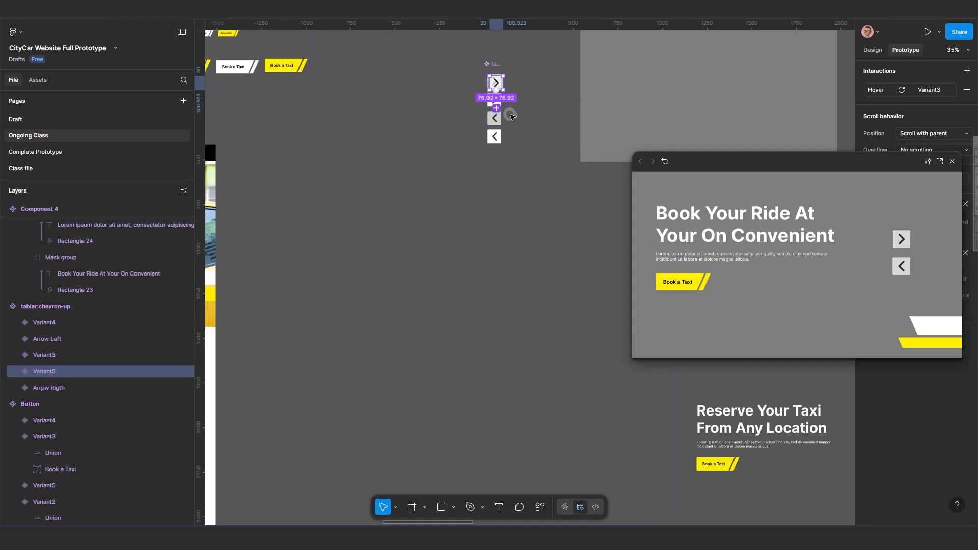
pyautogui.hotkey('ctrl', 'z')
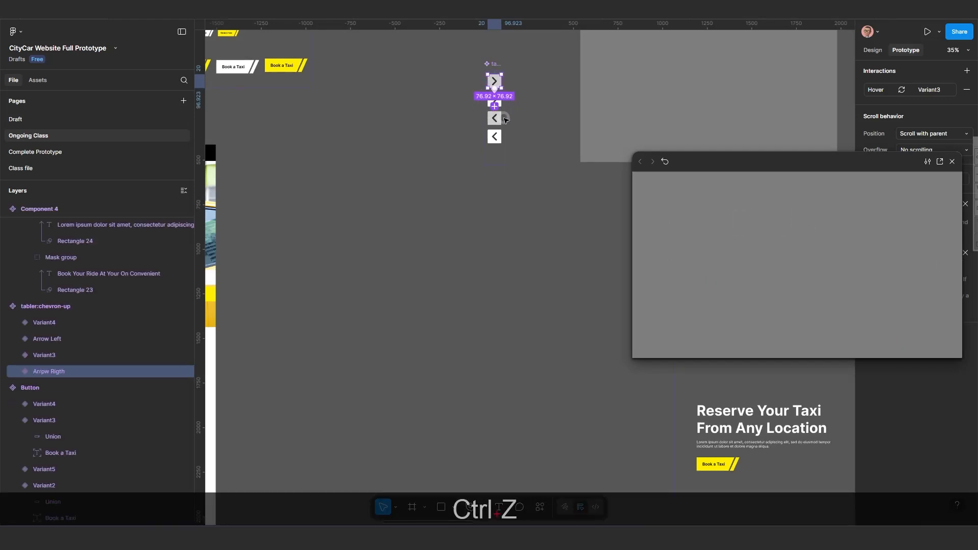
pyautogui.keyDown('ctrl'); pyautogui.scroll(3, 504, 117); pyautogui.keyUp('ctrl')
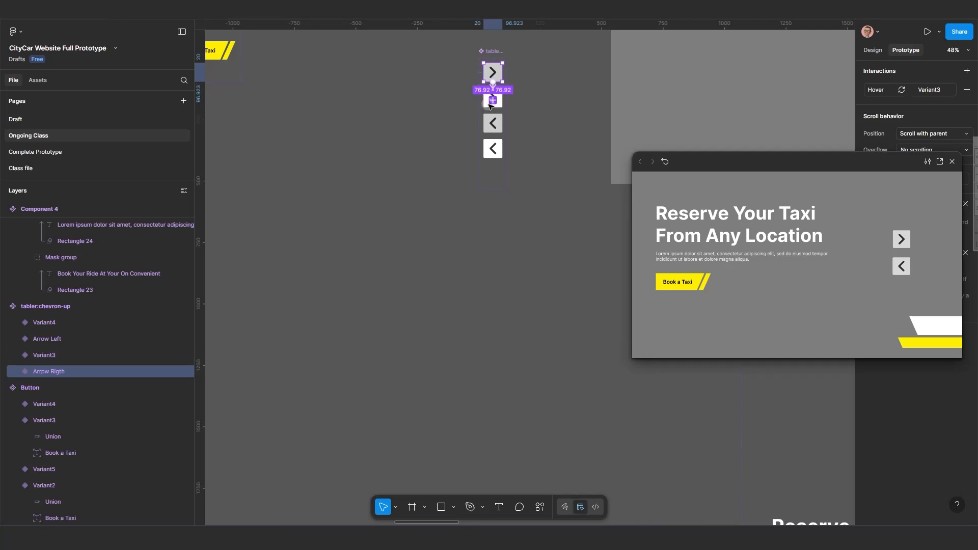
pyautogui.click(491, 106)
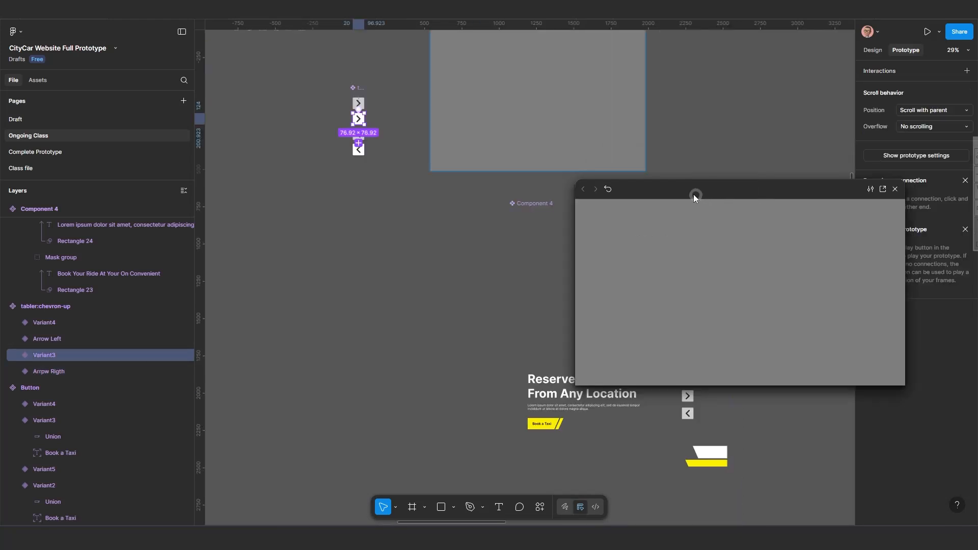
pyautogui.moveTo(694, 198); pyautogui.dragTo(208, 173)
pyautogui.keyDown('ctrl'); pyautogui.scroll(-4, 530, 348); pyautogui.keyUp('ctrl')
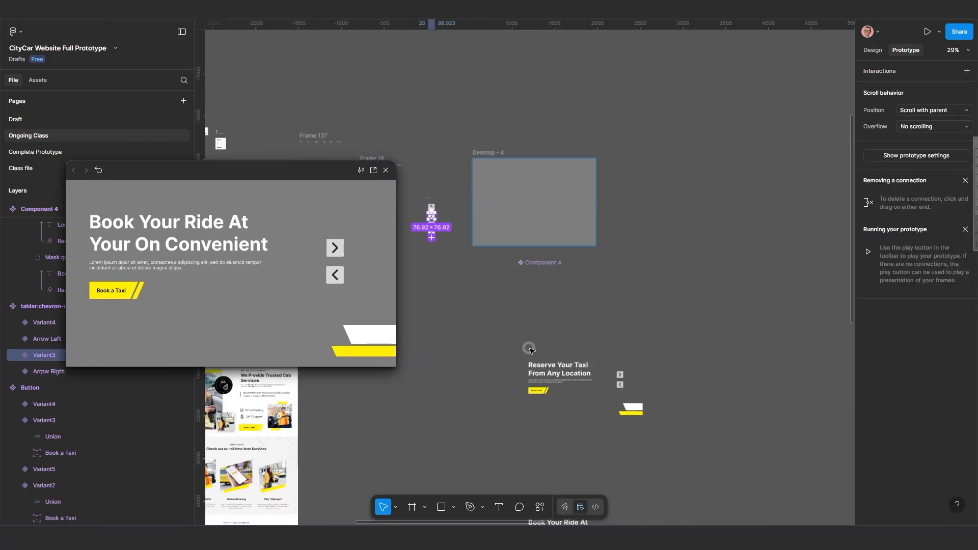
pyautogui.scroll(-3, 546, 293)
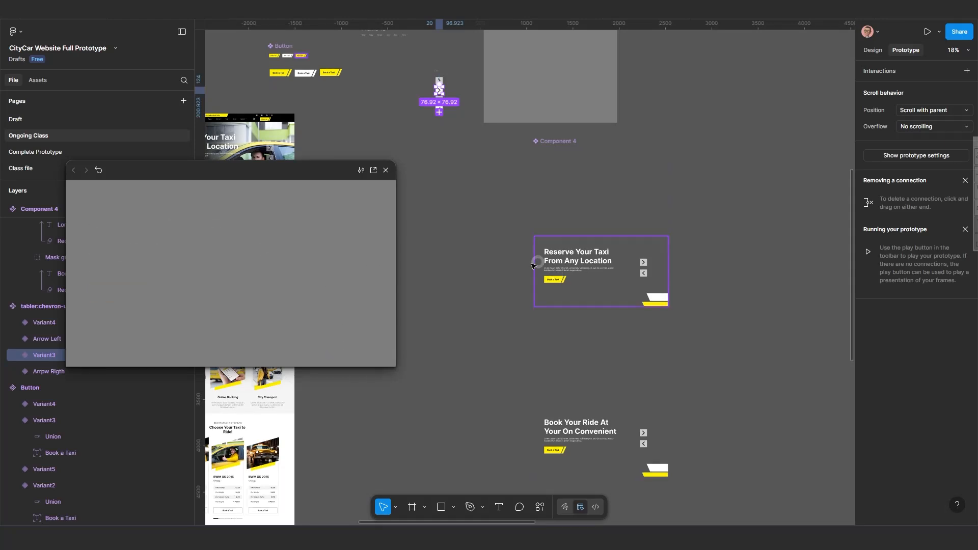
pyautogui.moveTo(245, 174); pyautogui.dragTo(143, 309)
pyautogui.scroll(1, 438, 284)
pyautogui.moveTo(491, 312); pyautogui.dragTo(385, 308)
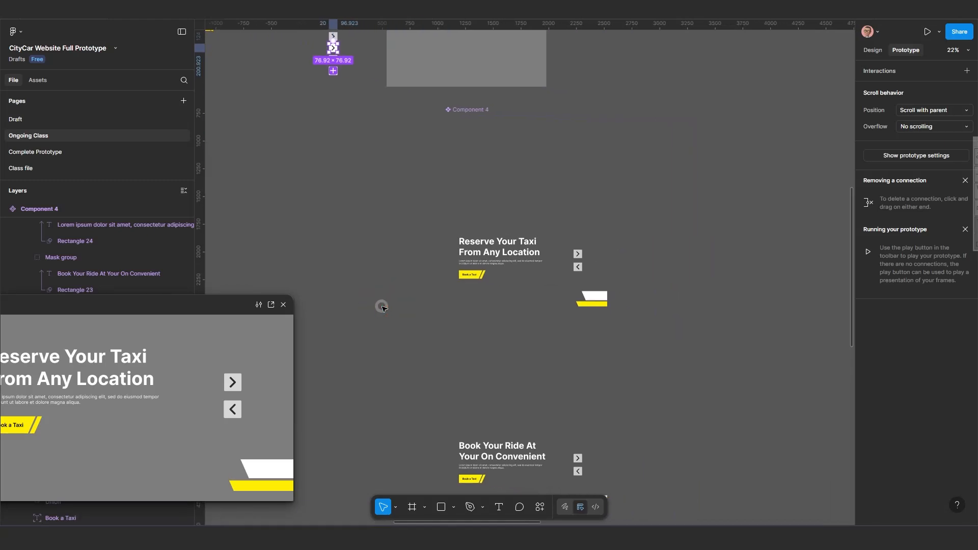
pyautogui.scroll(1, 522, 281)
pyautogui.moveTo(524, 284); pyautogui.dragTo(470, 325)
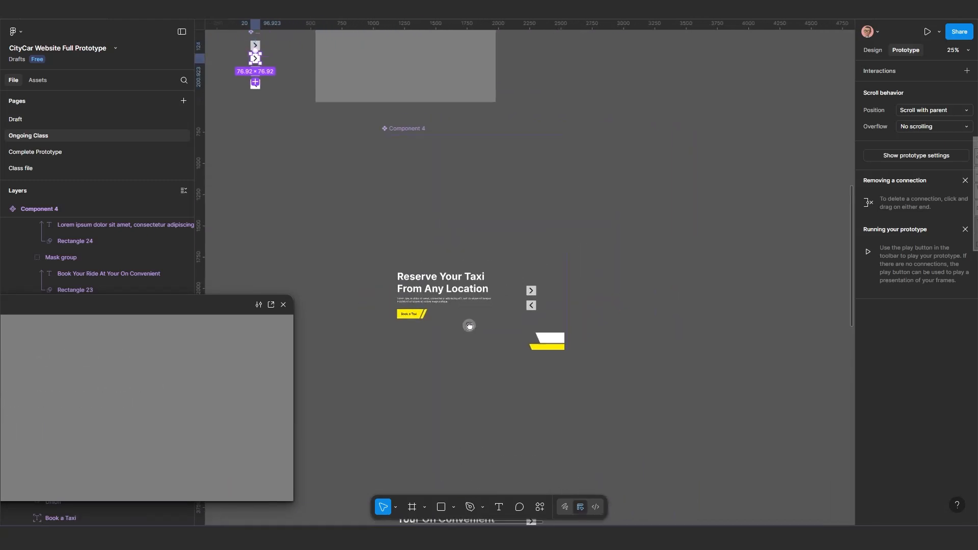
pyautogui.scroll(1, 483, 325)
pyautogui.scroll(1, 486, 325)
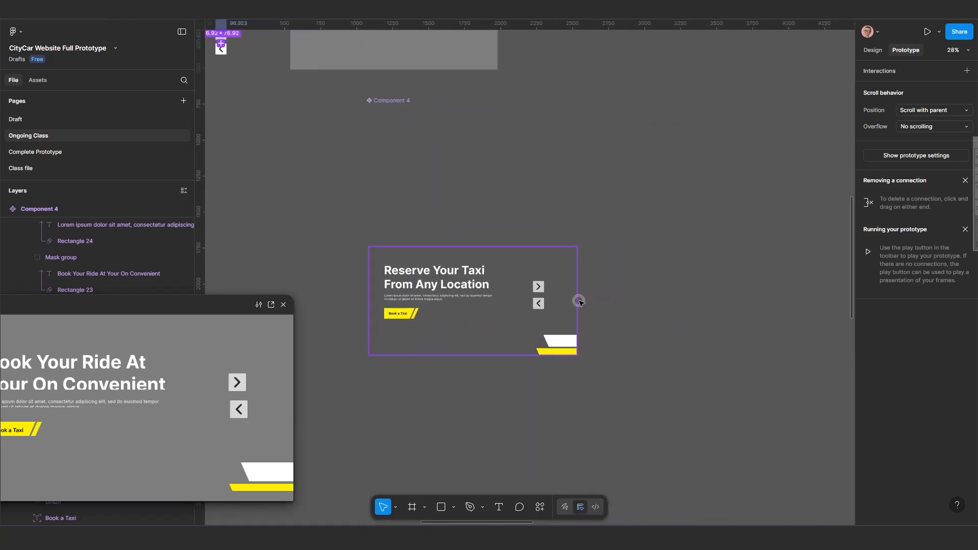
# Link the Frame 139 variant's next arrow to Frame 140 with an on-click Change to interaction using Instant animation.
pyautogui.click(540, 291)
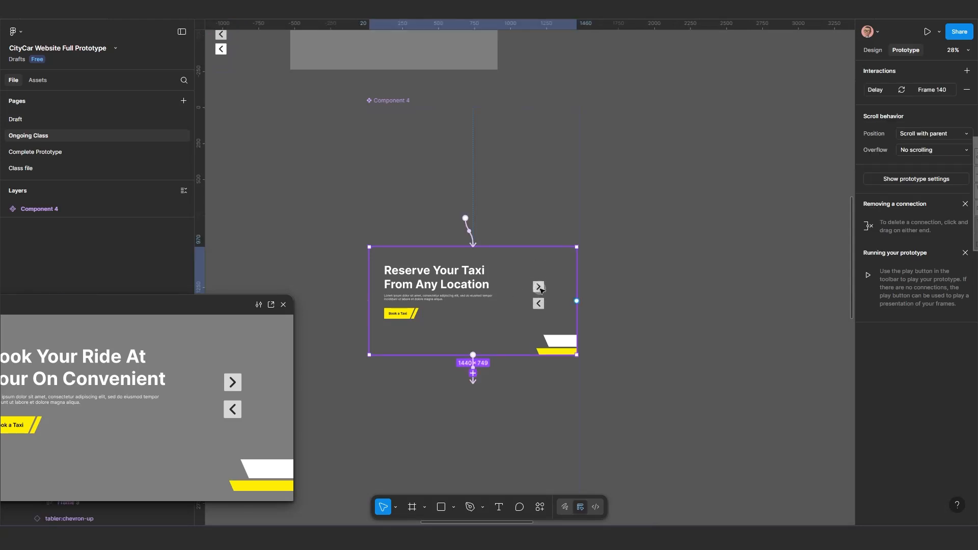
pyautogui.doubleClick(540, 291)
pyautogui.scroll(3, 535, 286)
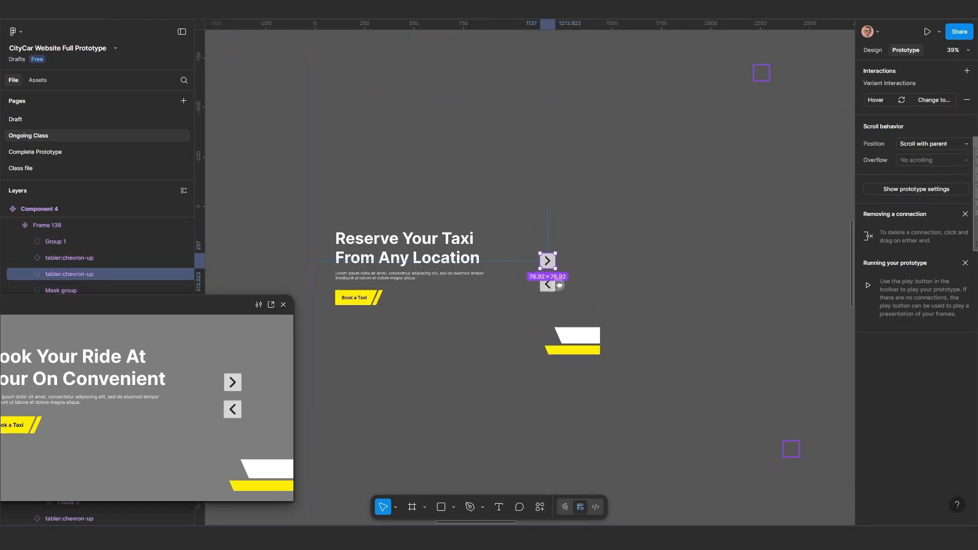
pyautogui.scroll(-3, 559, 284)
pyautogui.hscroll(-2, 559, 284)
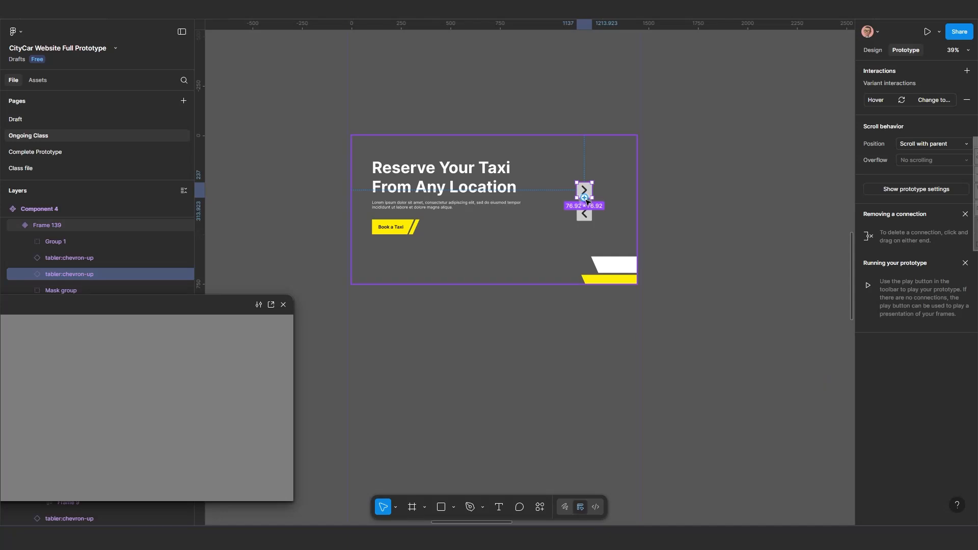
pyautogui.scroll(-4, 586, 201)
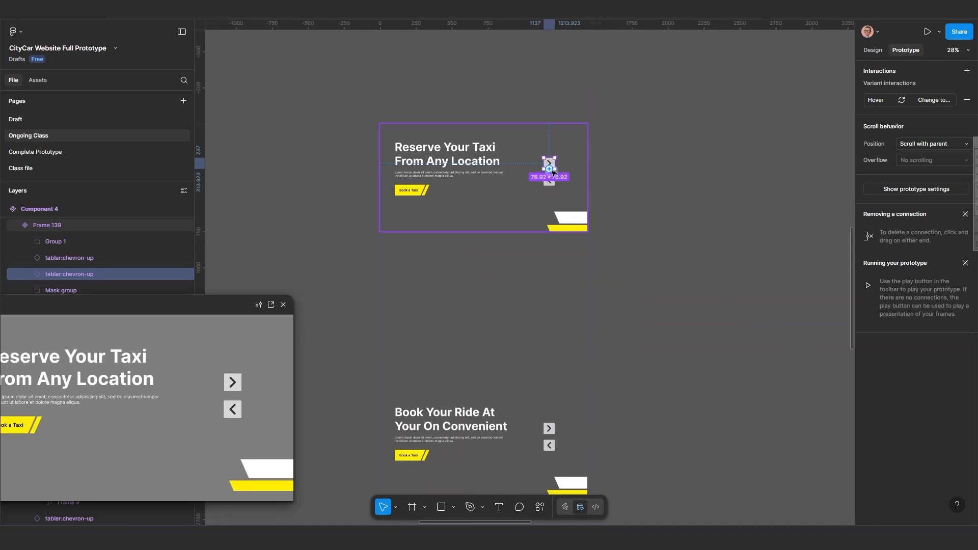
pyautogui.moveTo(554, 164); pyautogui.dragTo(538, 356)
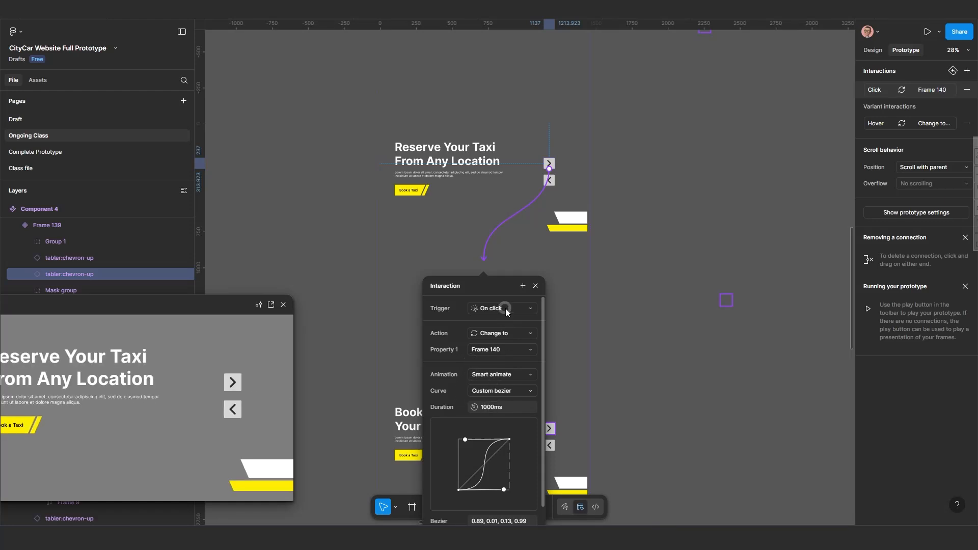
pyautogui.click(509, 374)
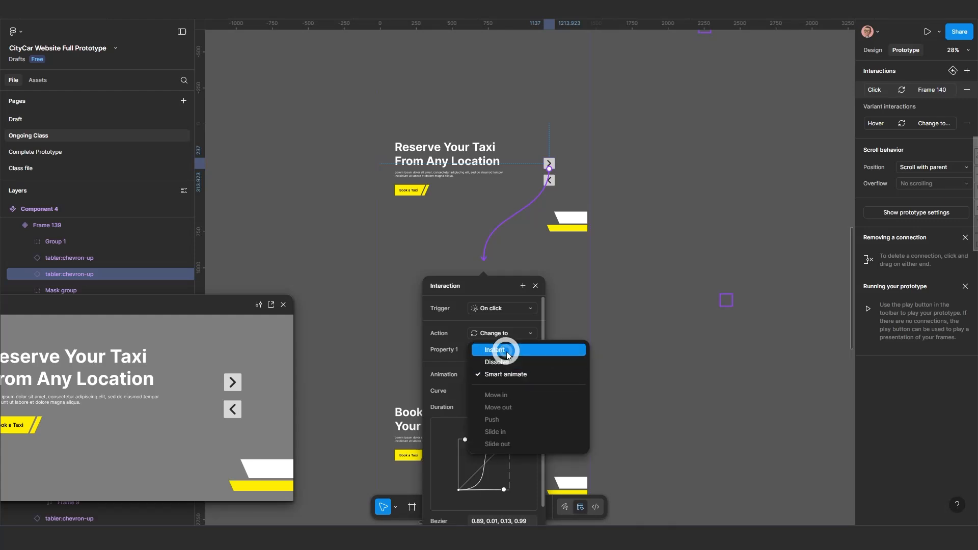
pyautogui.click(507, 352)
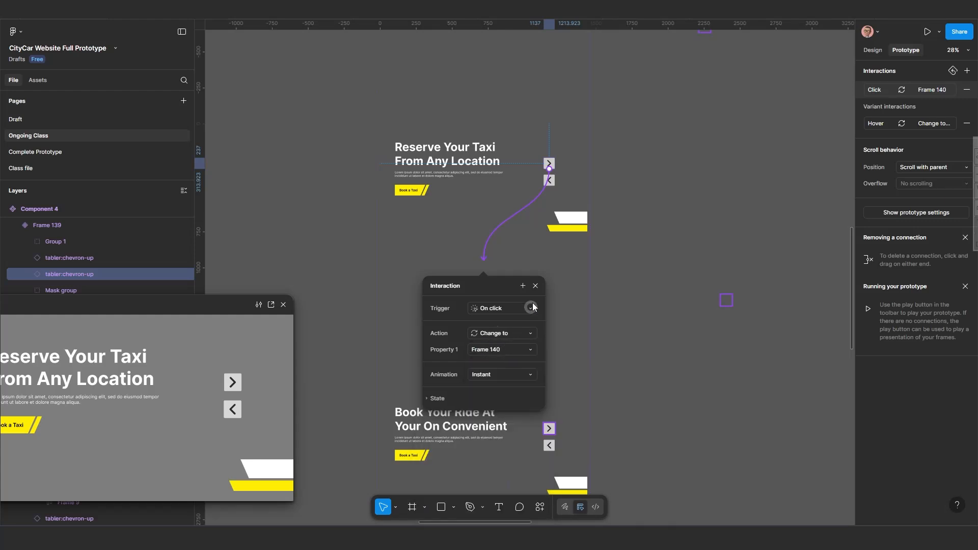
pyautogui.click(468, 298)
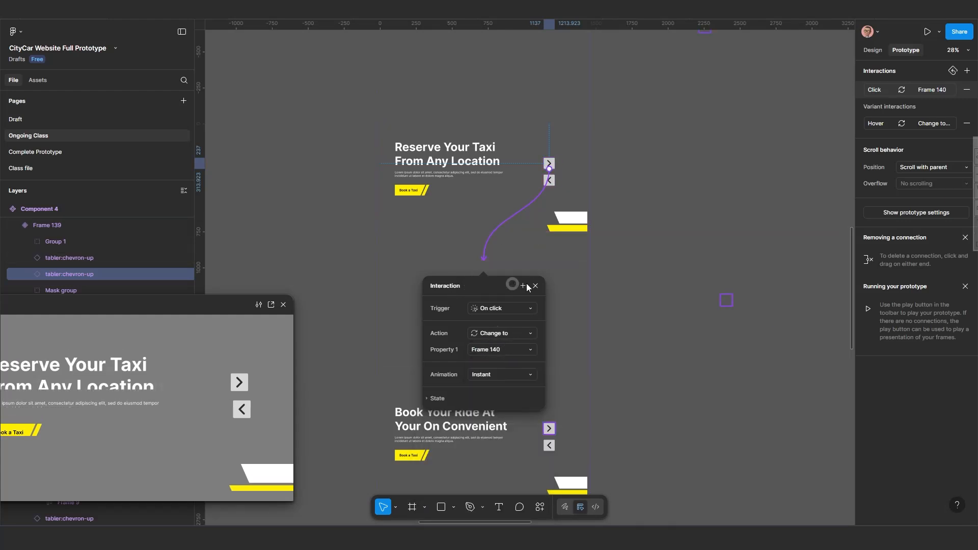
pyautogui.moveTo(520, 284); pyautogui.dragTo(708, 277)
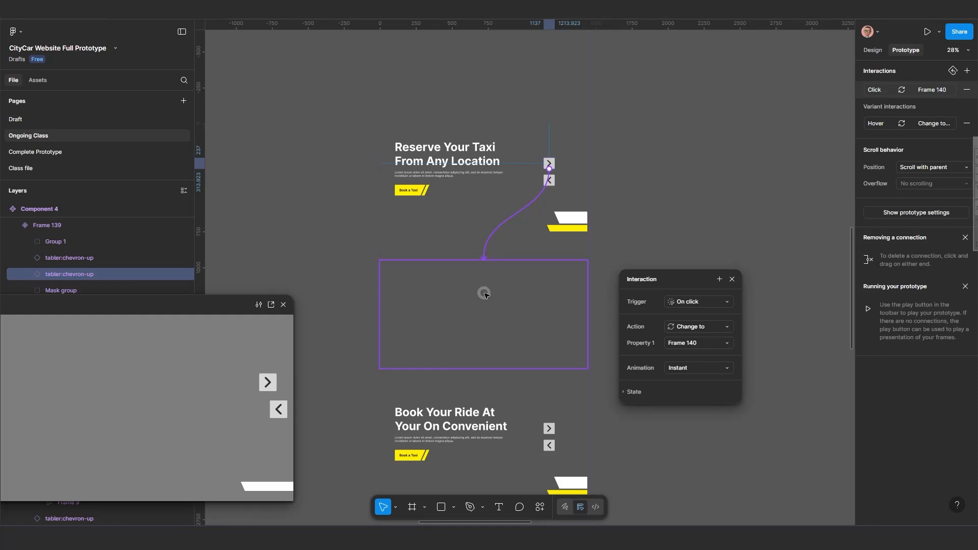
pyautogui.click(485, 295)
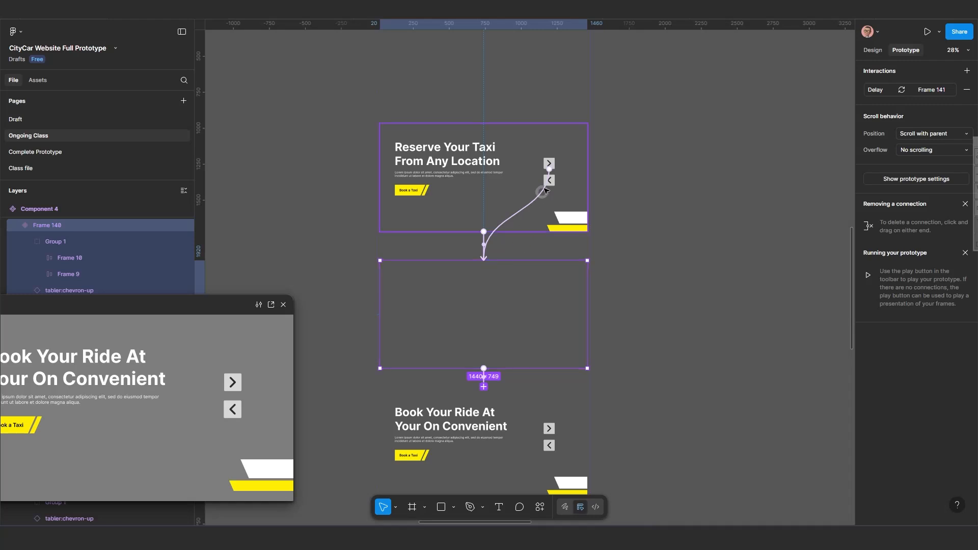
# Inspect the next arrow's connection and the Frame 140 variant's after-delay interaction.
pyautogui.click(548, 163)
pyautogui.click(483, 332)
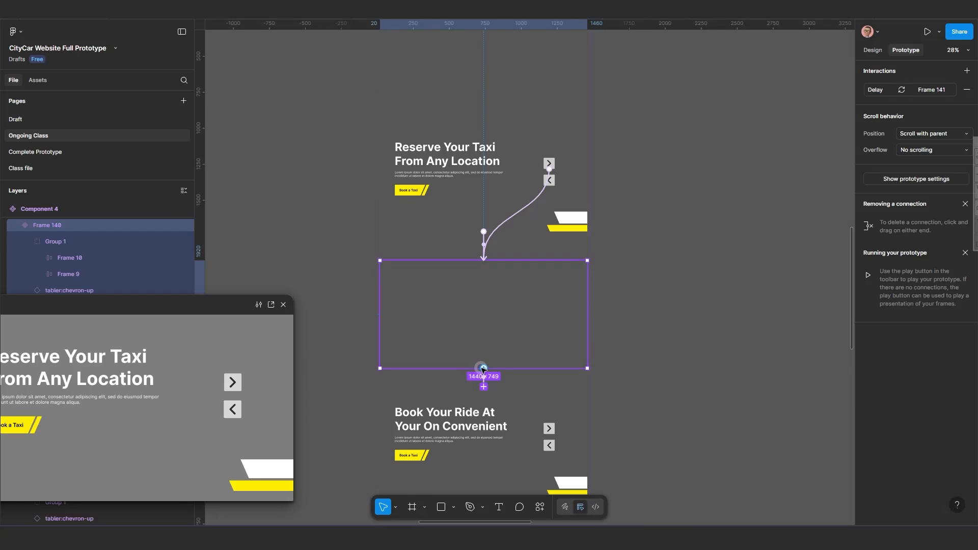
pyautogui.moveTo(483, 368); pyautogui.dragTo(478, 423)
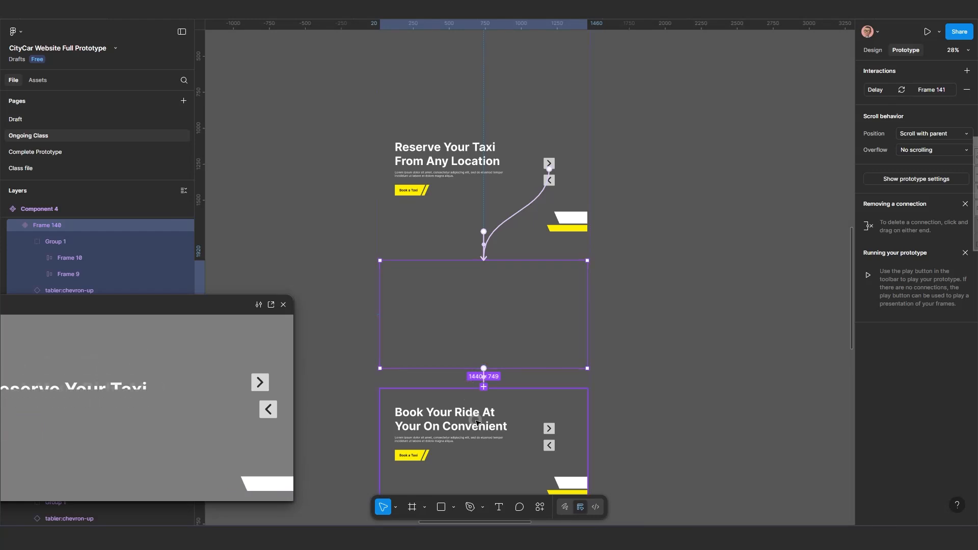
pyautogui.click(550, 164)
pyautogui.click(551, 166)
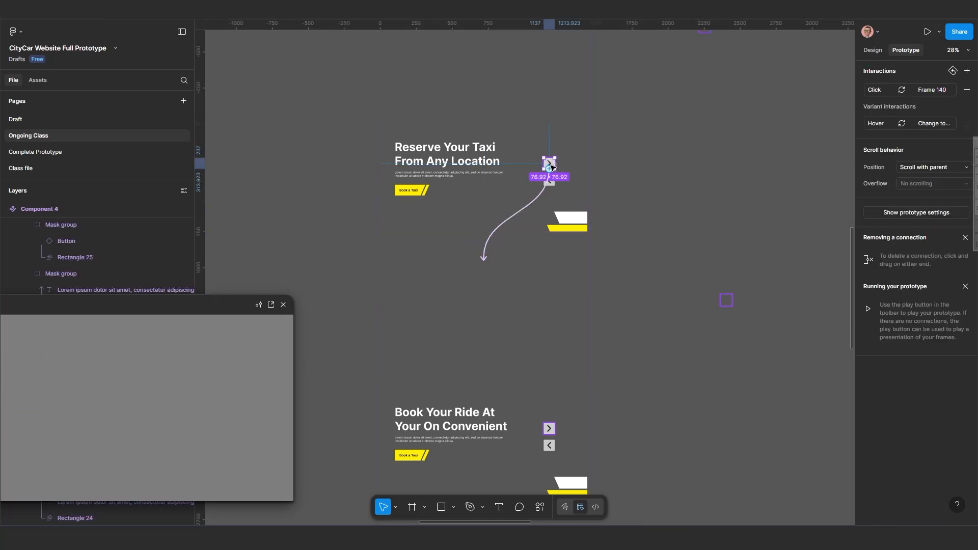
pyautogui.moveTo(488, 246); pyautogui.dragTo(476, 284)
pyautogui.click(477, 286)
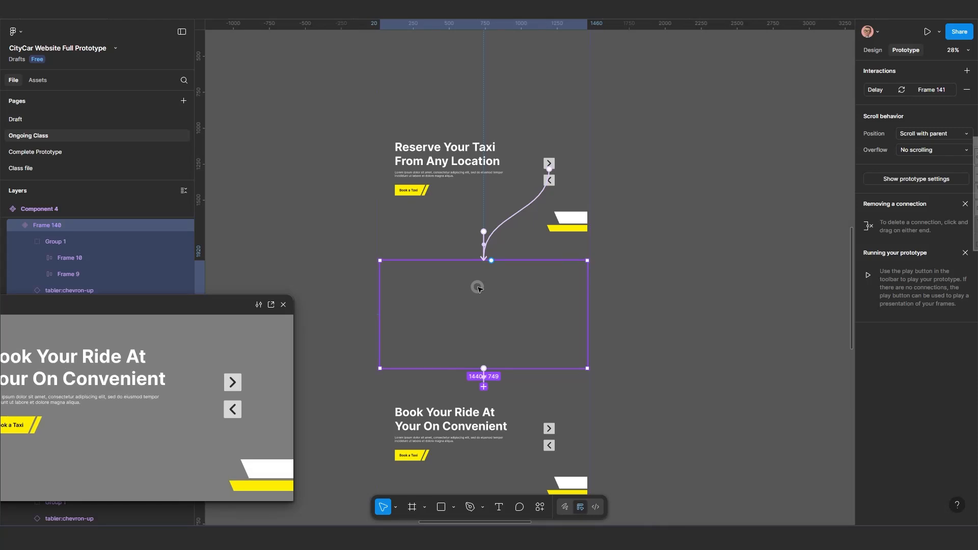
# Link the Frame 139 variant's previous arrow to Frame 138 with an on-click Change to interaction.
pyautogui.click(555, 182)
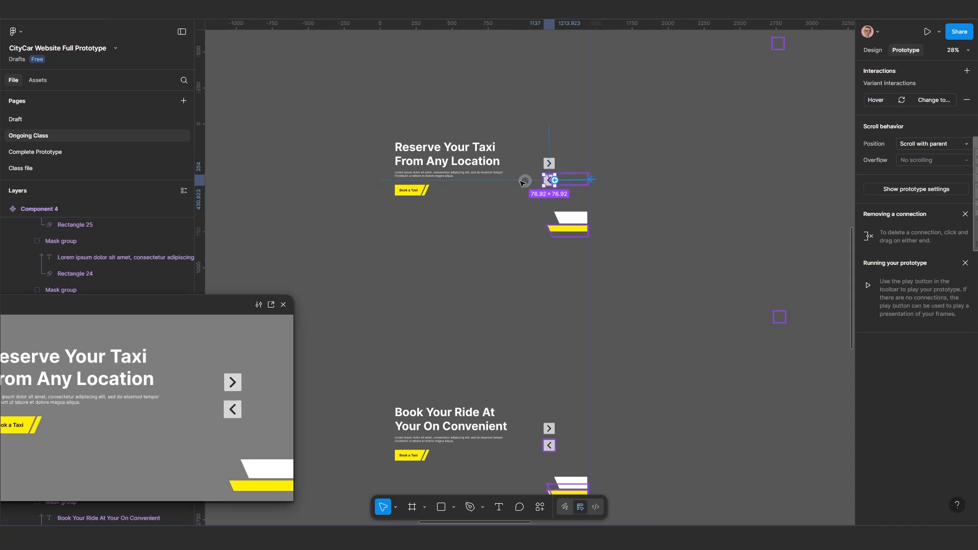
pyautogui.moveTo(450, 142); pyautogui.dragTo(459, 77)
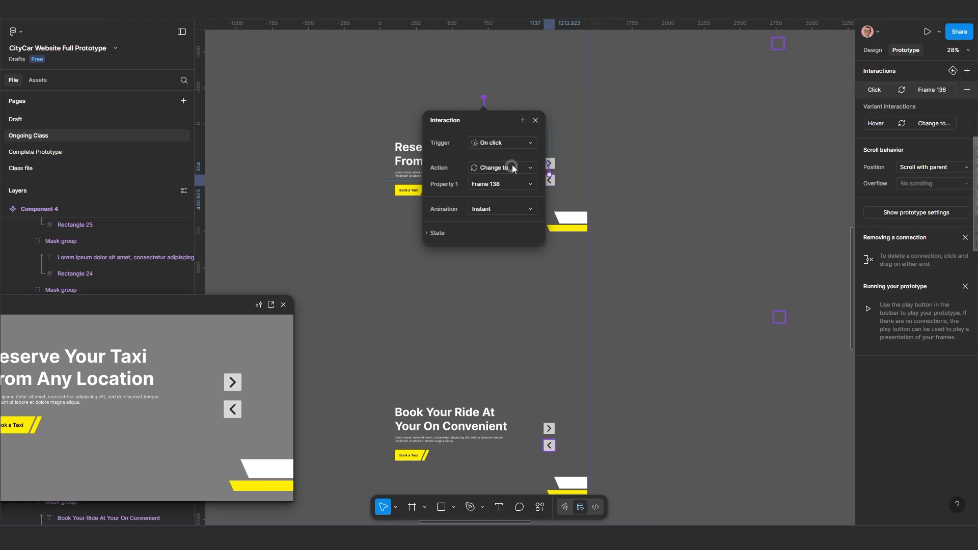
pyautogui.click(536, 120)
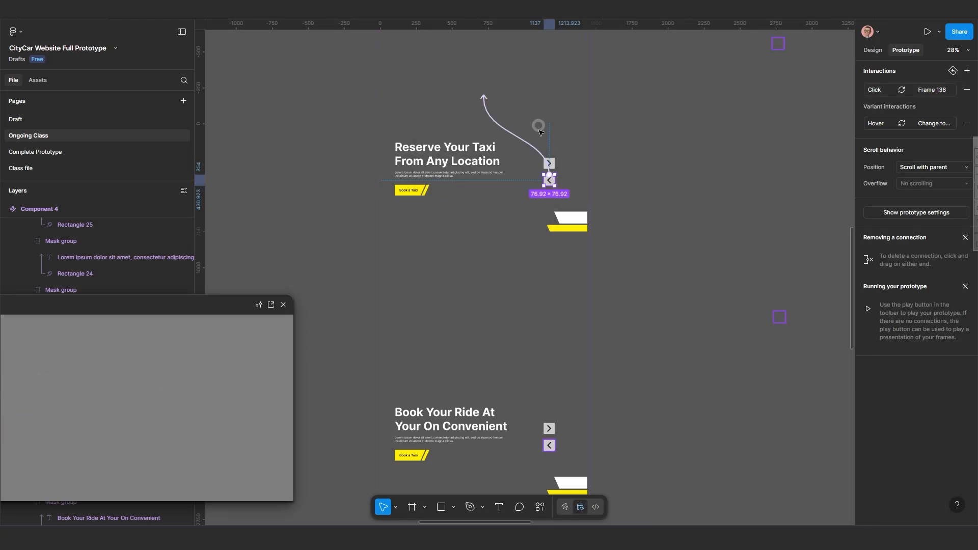
# Link the Book Your Ride variant's next arrow to Frame 138 with an on-click Change to interaction using Instant animation.
pyautogui.scroll(-3, 494, 256)
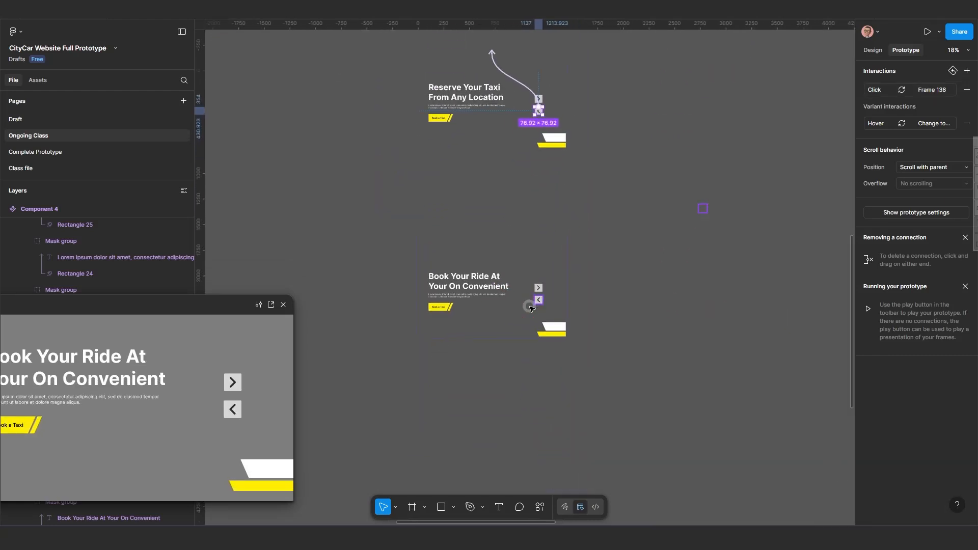
pyautogui.scroll(2, 538, 295)
pyautogui.click(542, 282)
pyautogui.click(544, 284)
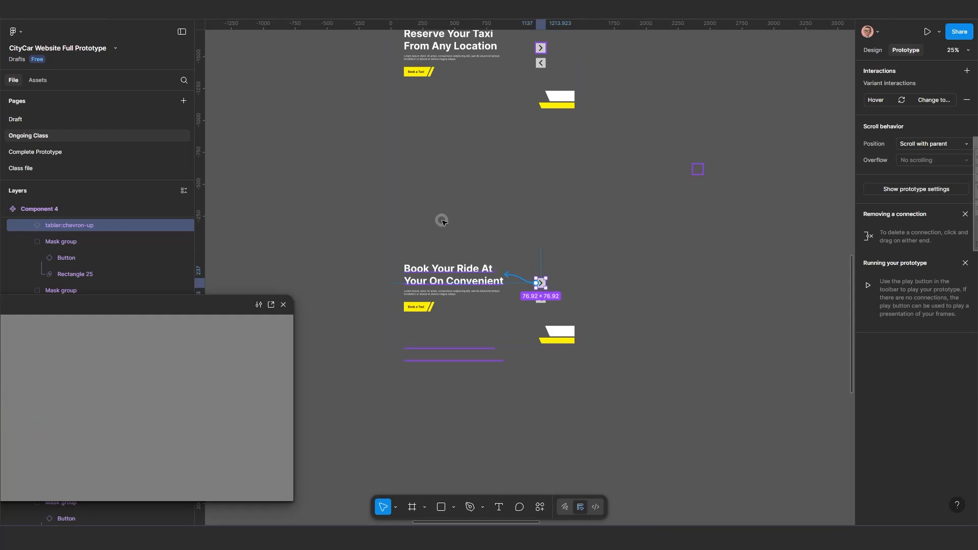
pyautogui.moveTo(442, 221); pyautogui.dragTo(409, 174)
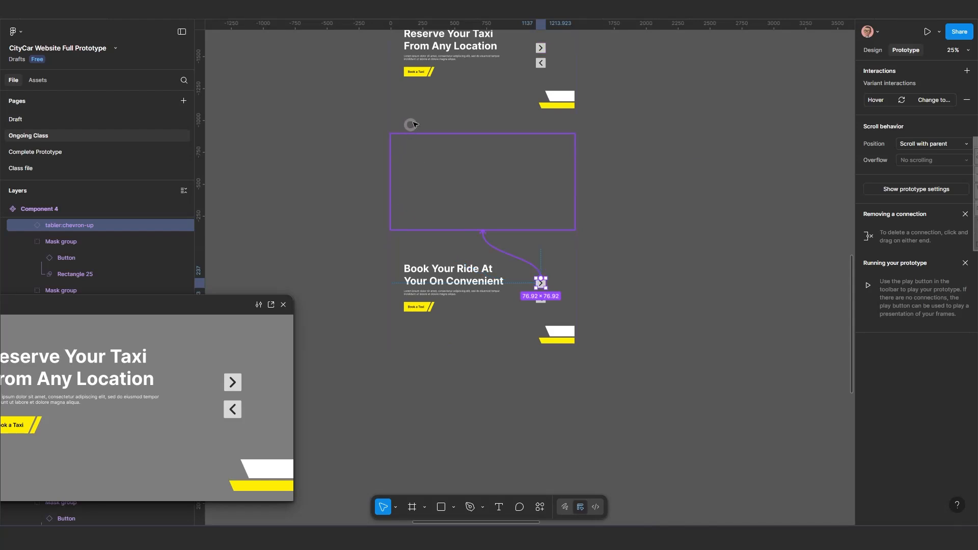
pyautogui.moveTo(414, 124); pyautogui.dragTo(469, 281)
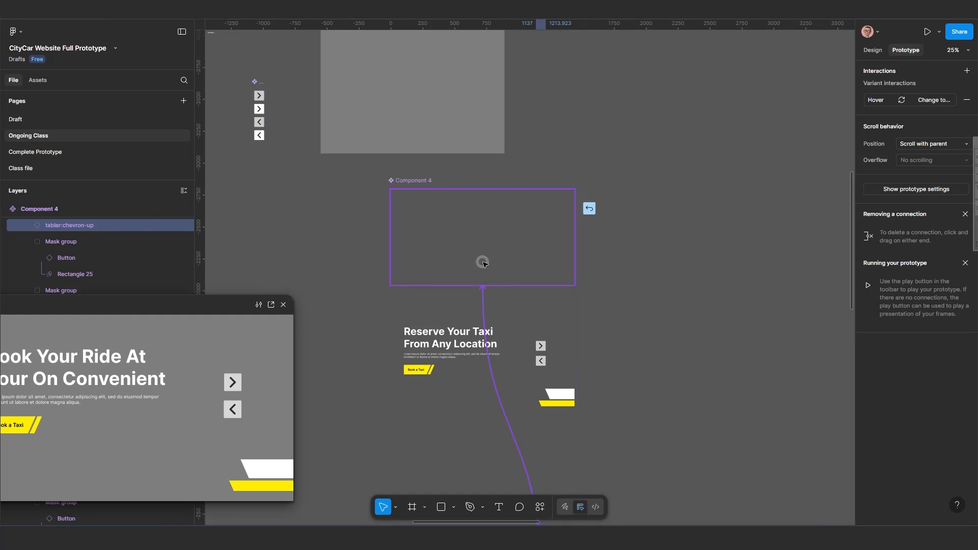
pyautogui.moveTo(511, 351); pyautogui.dragTo(506, 356)
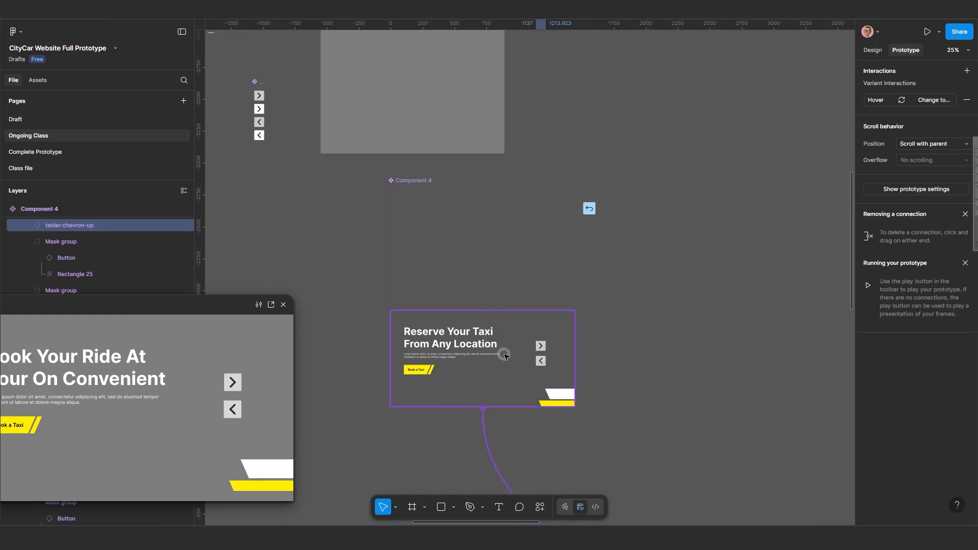
pyautogui.moveTo(499, 305); pyautogui.dragTo(485, 254)
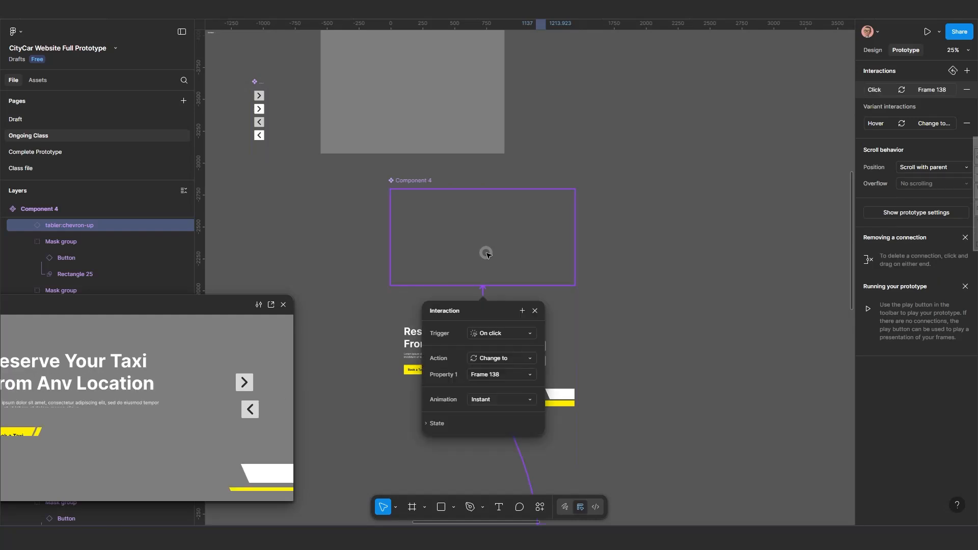
pyautogui.scroll(-2, 486, 262)
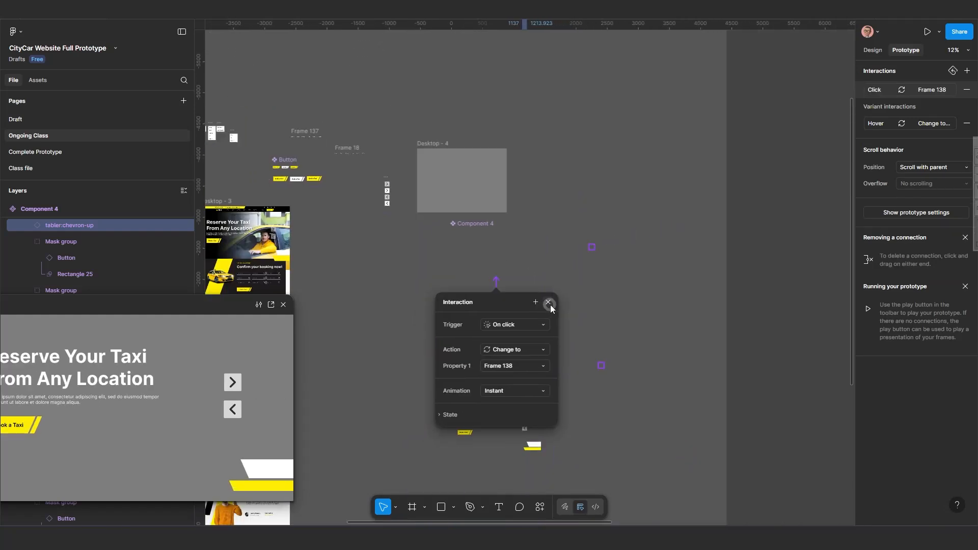
pyautogui.click(551, 305)
pyautogui.hotkey('ctrl', 'v')
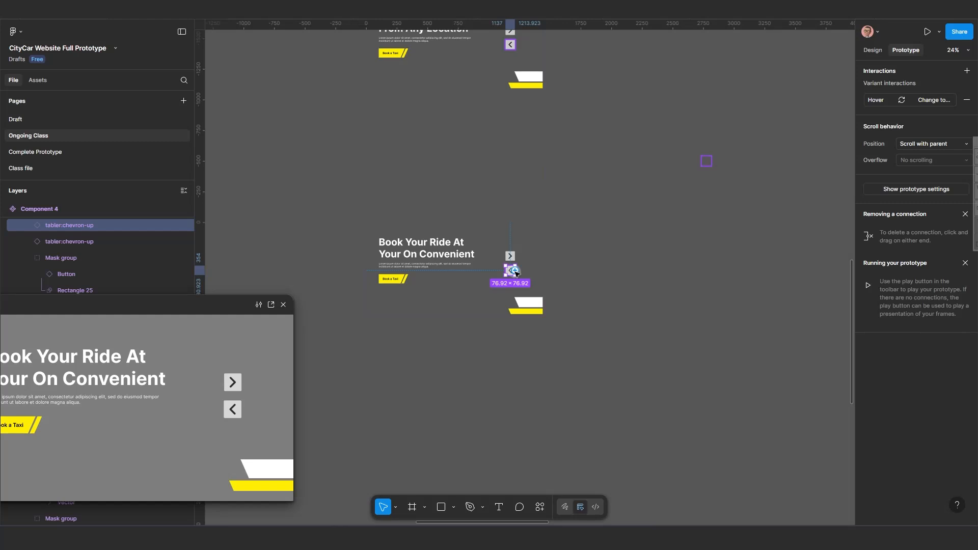
# Link the Book Your Ride variant's previous arrow to Frame 140 with an on-click Change to interaction.
pyautogui.moveTo(515, 271); pyautogui.dragTo(438, 161)
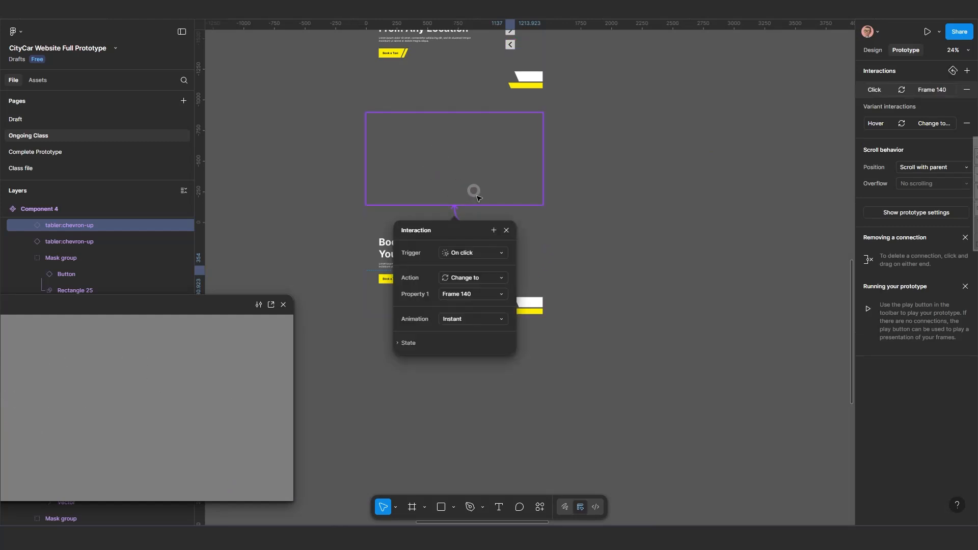
pyautogui.click(509, 231)
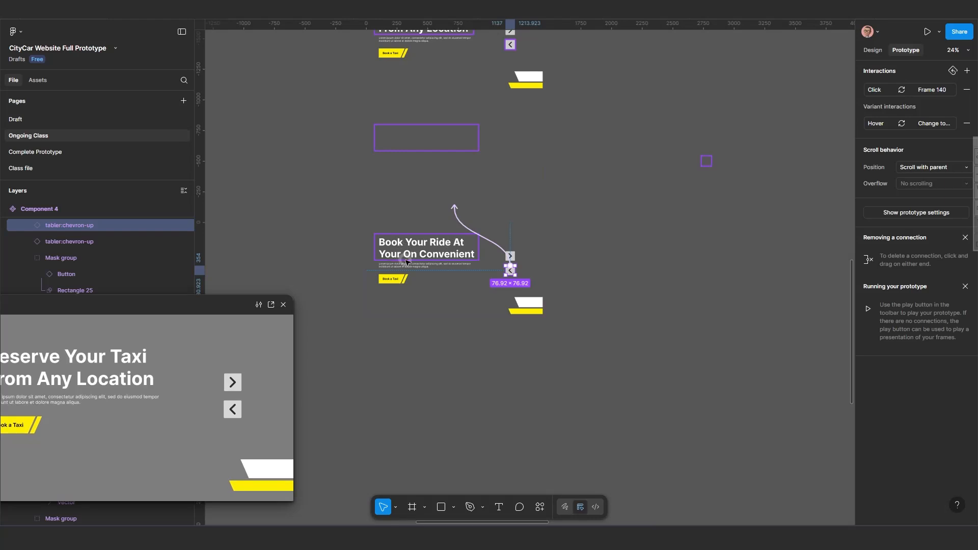
# Inspect all arrow connections between the variants and the first variant's after-delay interaction.
pyautogui.scroll(-5, 430, 339)
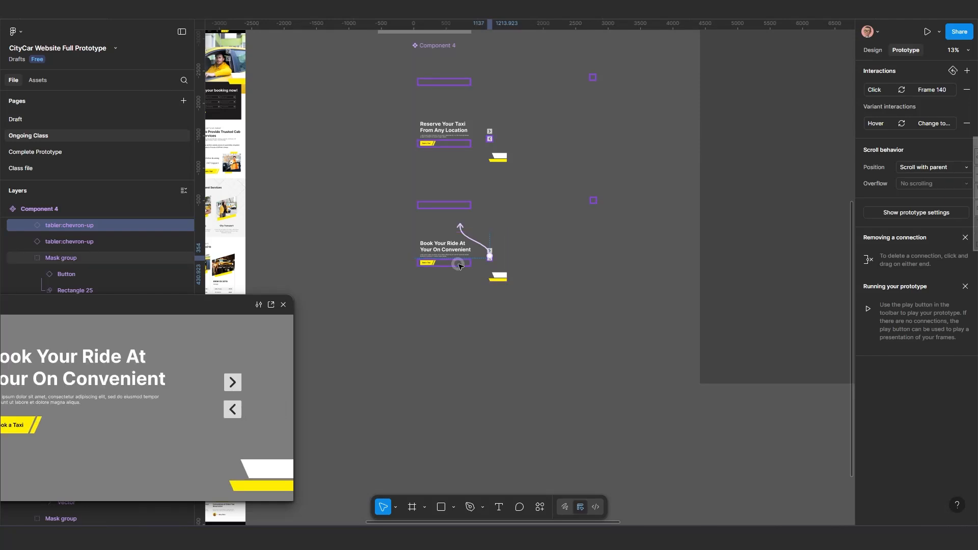
pyautogui.scroll(3, 422, 338)
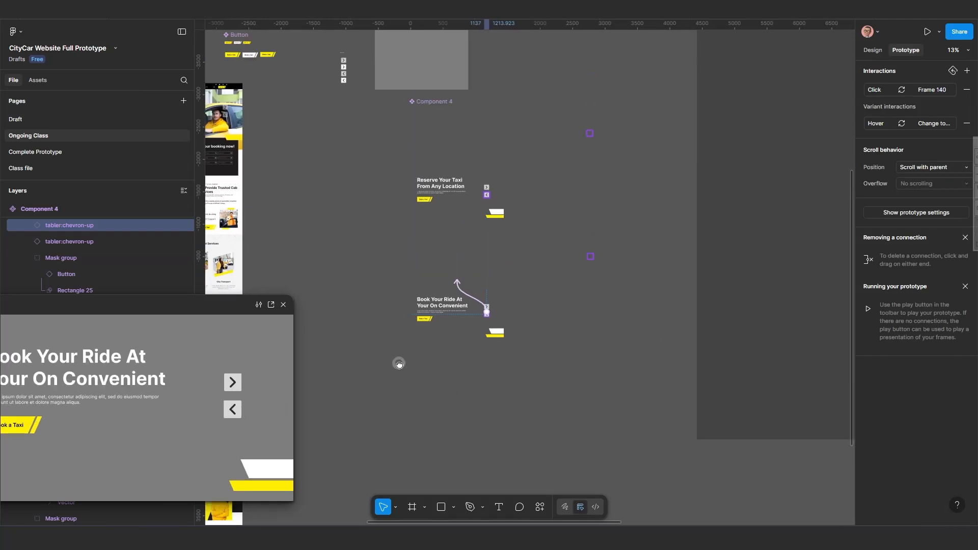
pyautogui.moveTo(482, 338); pyautogui.dragTo(428, 310)
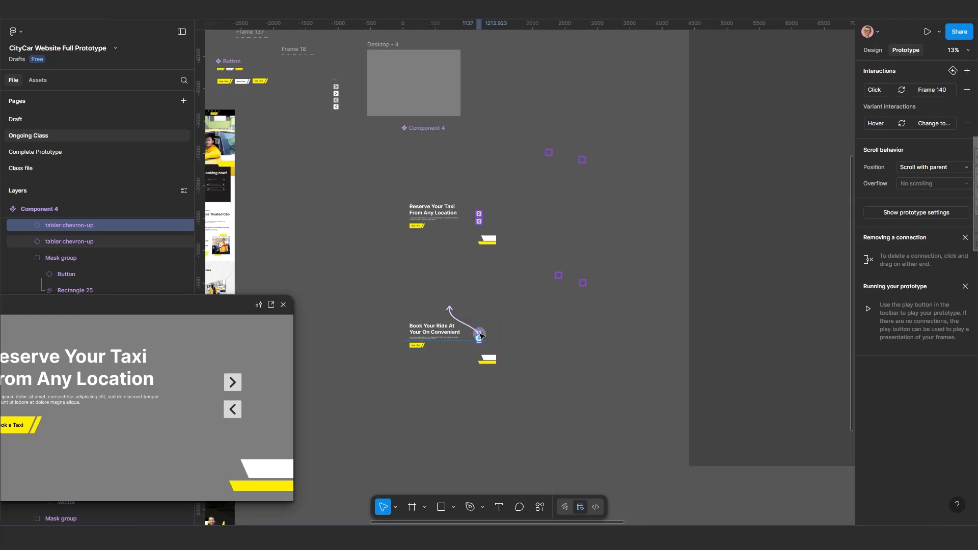
pyautogui.doubleClick(442, 153)
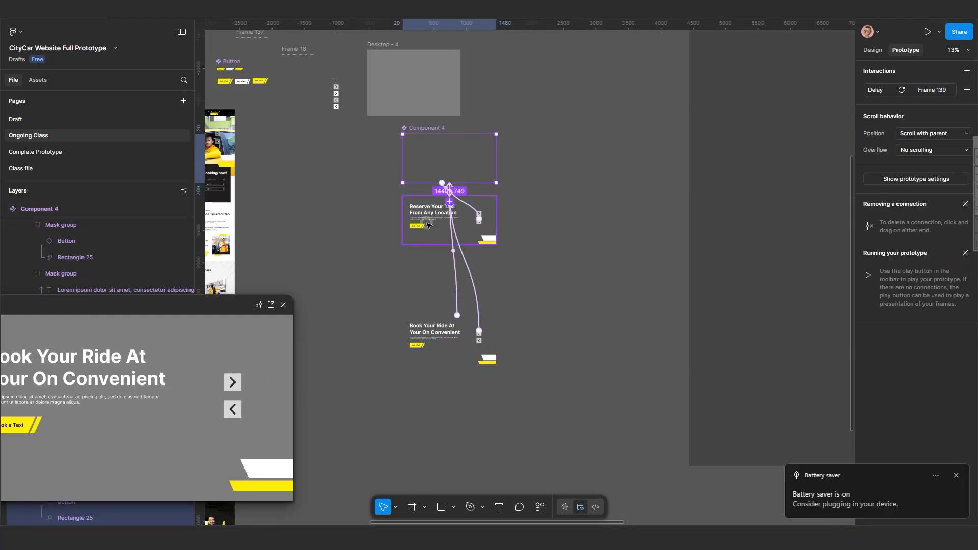
pyautogui.press('ctrl')
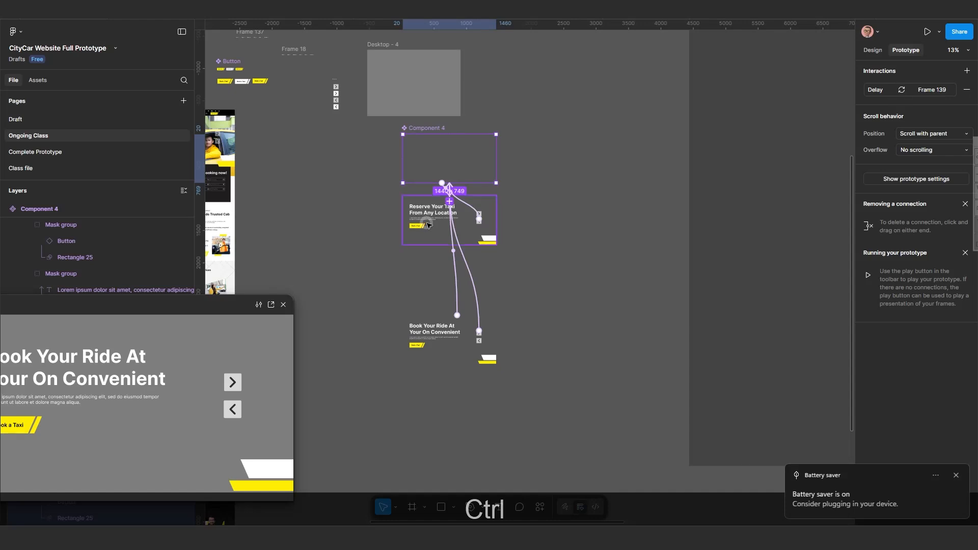
pyautogui.press('ctrl')
pyautogui.press('F6')
pyautogui.press('F6')
pyautogui.press('F6')
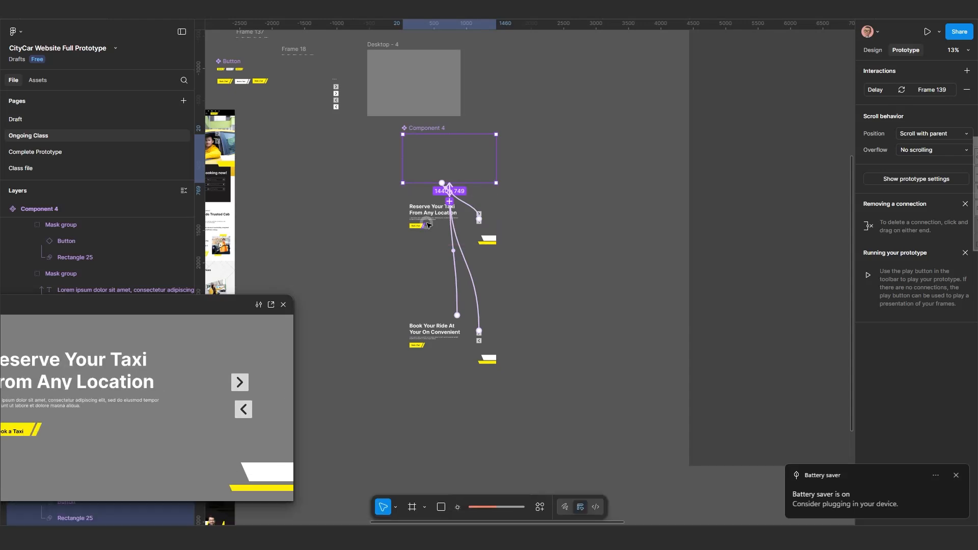
pyautogui.click(563, 316)
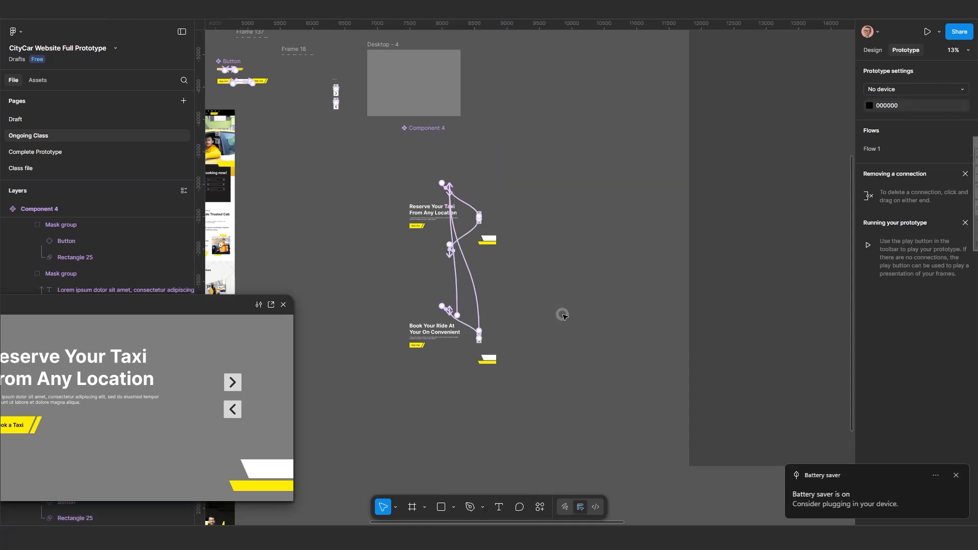
pyautogui.scroll(1, 532, 316)
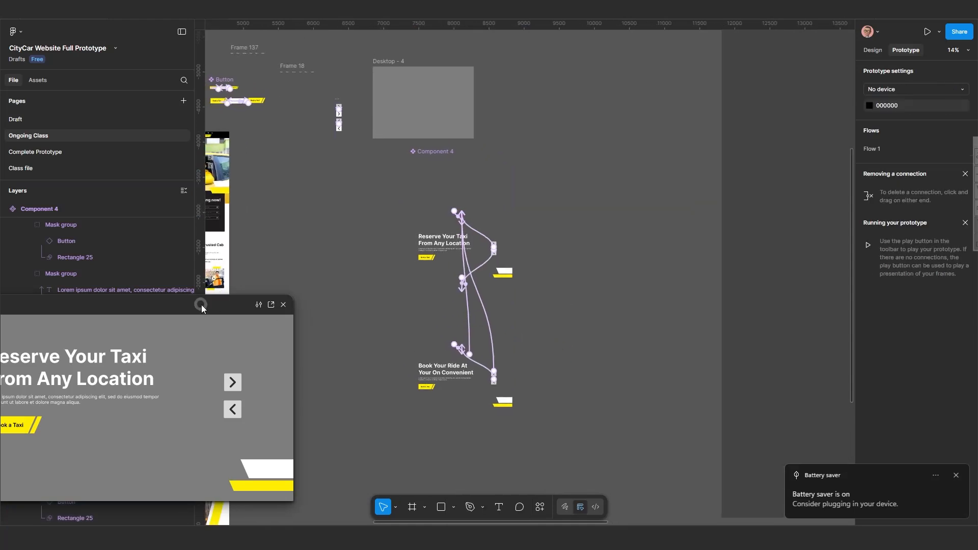
# Test the slider in the prototype preview by clicking its next and previous arrows.
pyautogui.click(455, 194)
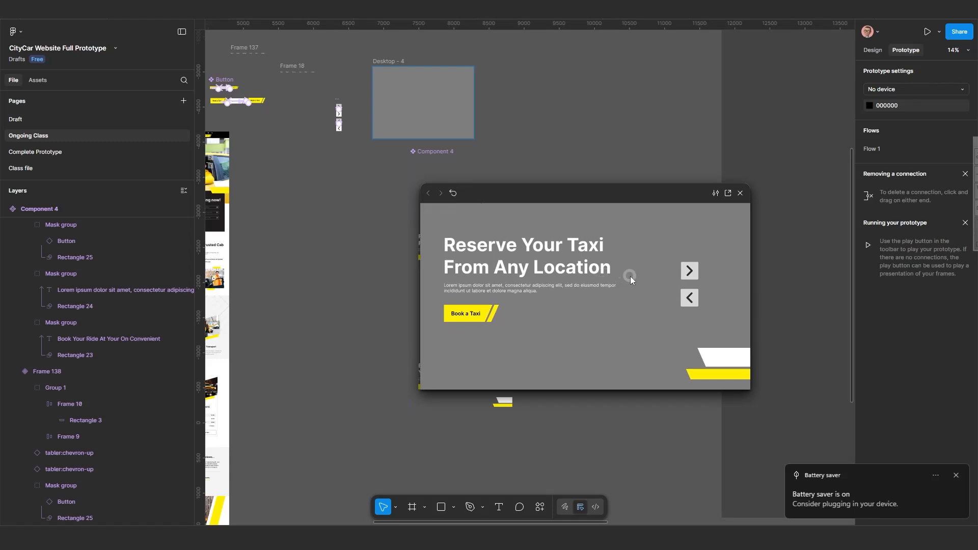
pyautogui.click(688, 271)
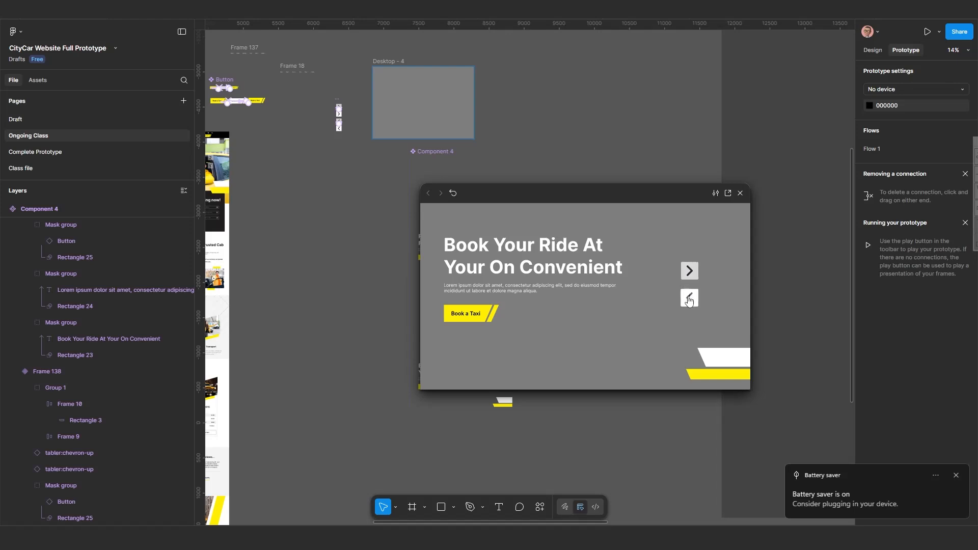
pyautogui.click(689, 299)
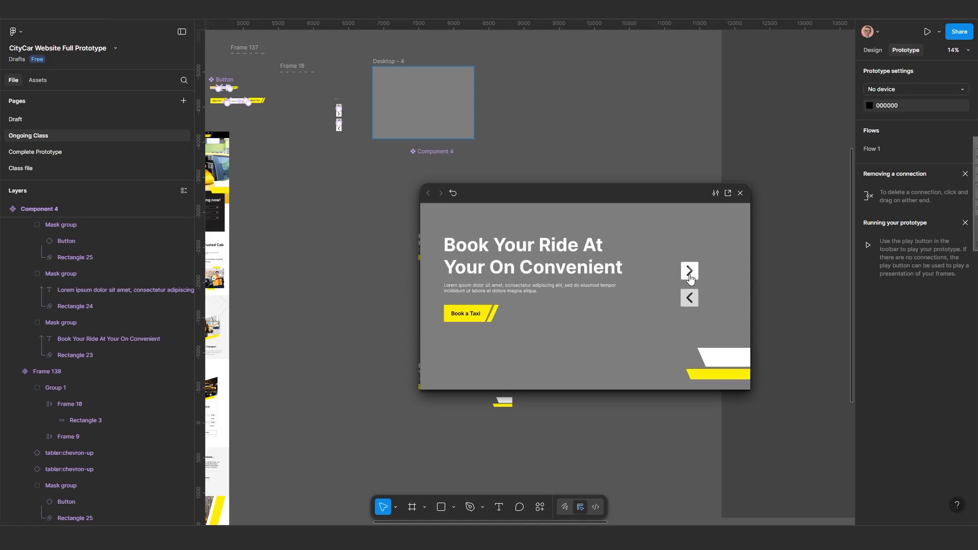
pyautogui.click(690, 274)
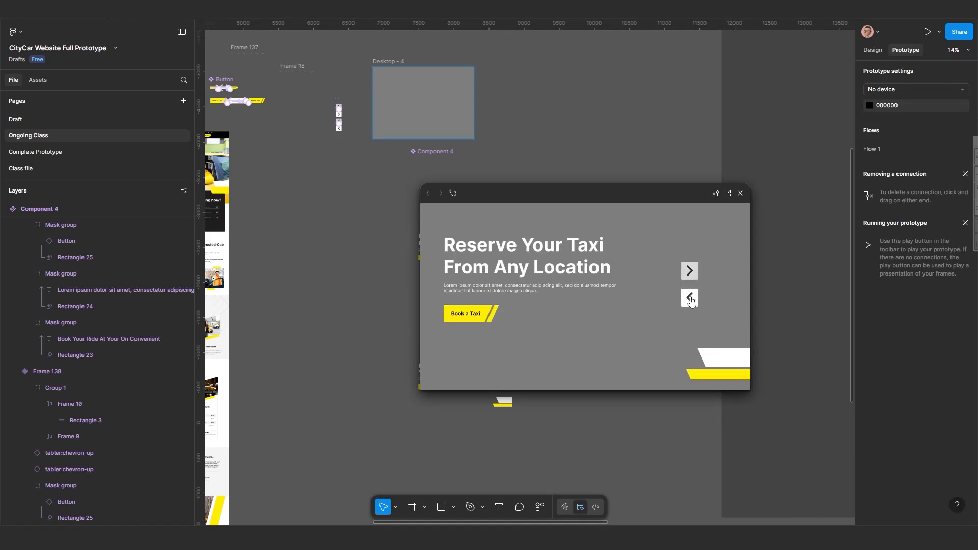
pyautogui.click(690, 300)
pyautogui.click(688, 274)
pyautogui.click(448, 360)
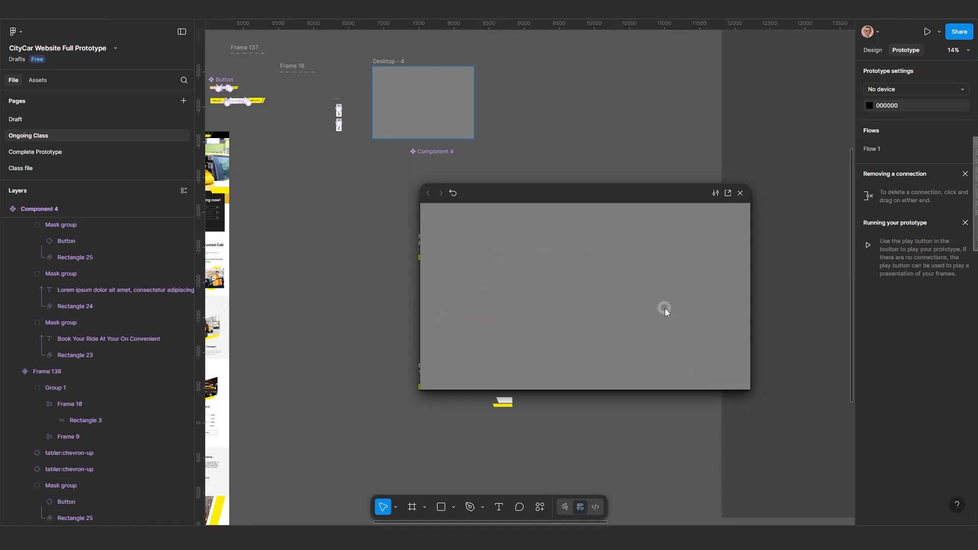
# Open Flow 1 on Desktop - 3 in the prototype preview and move the preview window aside.
pyautogui.moveTo(613, 188); pyautogui.dragTo(724, 203)
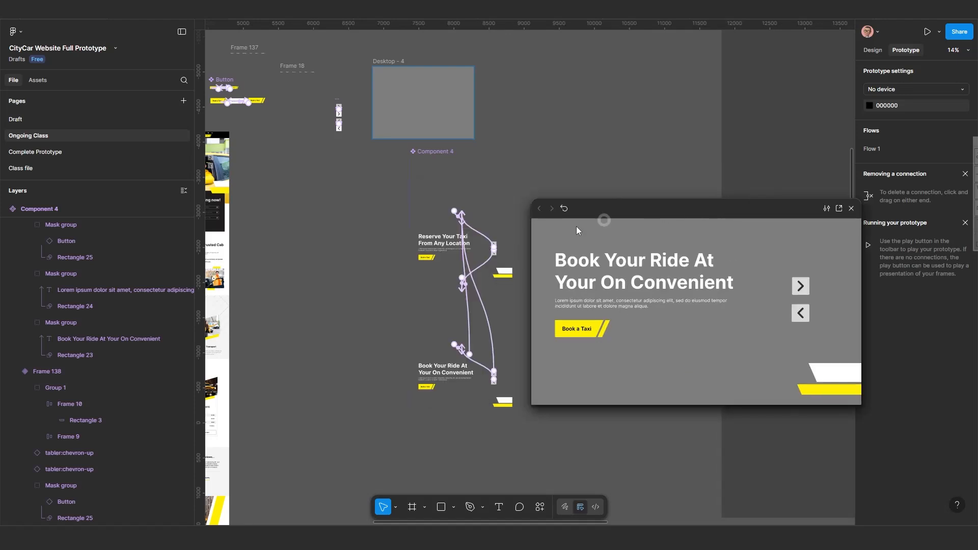
pyautogui.scroll(-4, 395, 278)
pyautogui.moveTo(322, 272); pyautogui.dragTo(357, 257)
pyautogui.scroll(2, 352, 242)
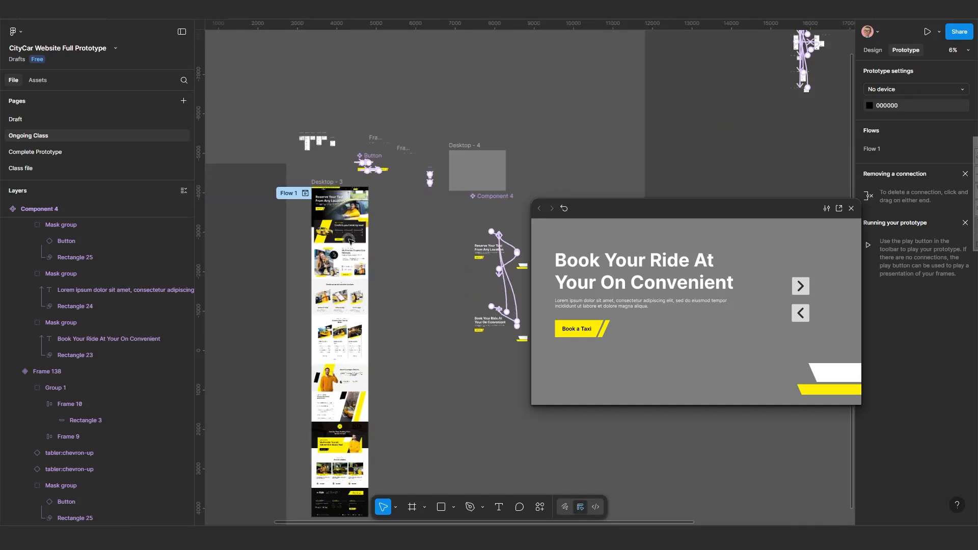
pyautogui.scroll(3, 350, 242)
pyautogui.click(298, 133)
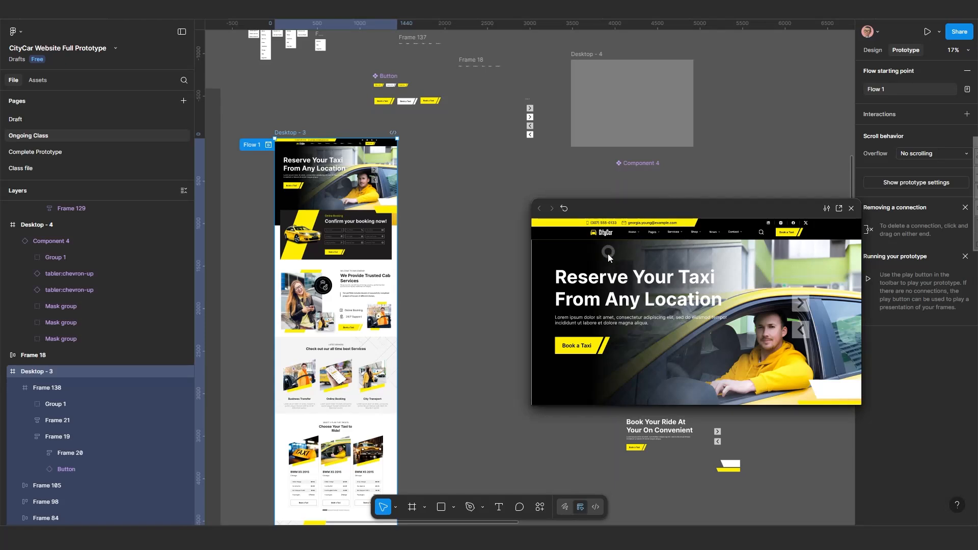
pyautogui.moveTo(672, 208); pyautogui.dragTo(53, 328)
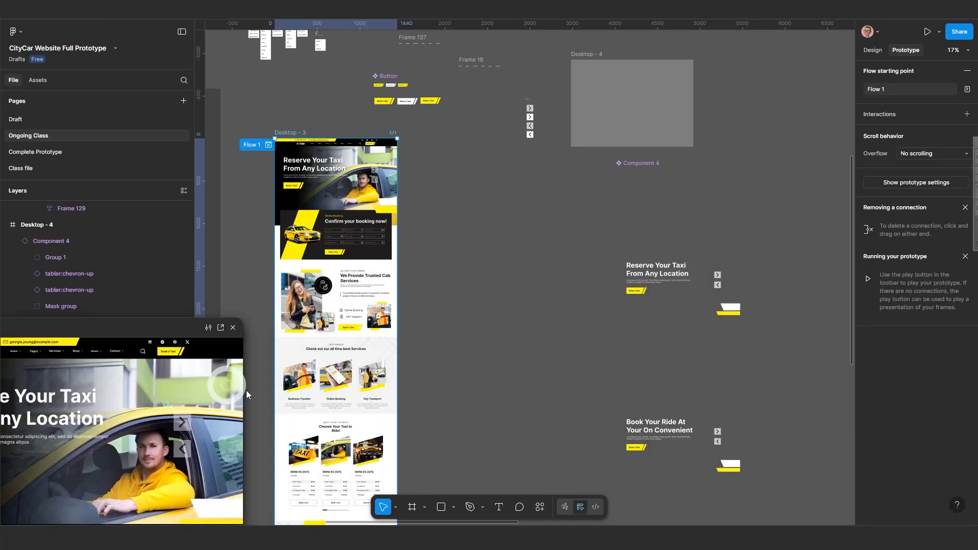
# Copy the component's Frame 138 variant and select the hero section of Desktop - 3.
pyautogui.click(655, 195)
pyautogui.hotkey('ctrl', 'c')
pyautogui.hotkey('ctrl', 'c')
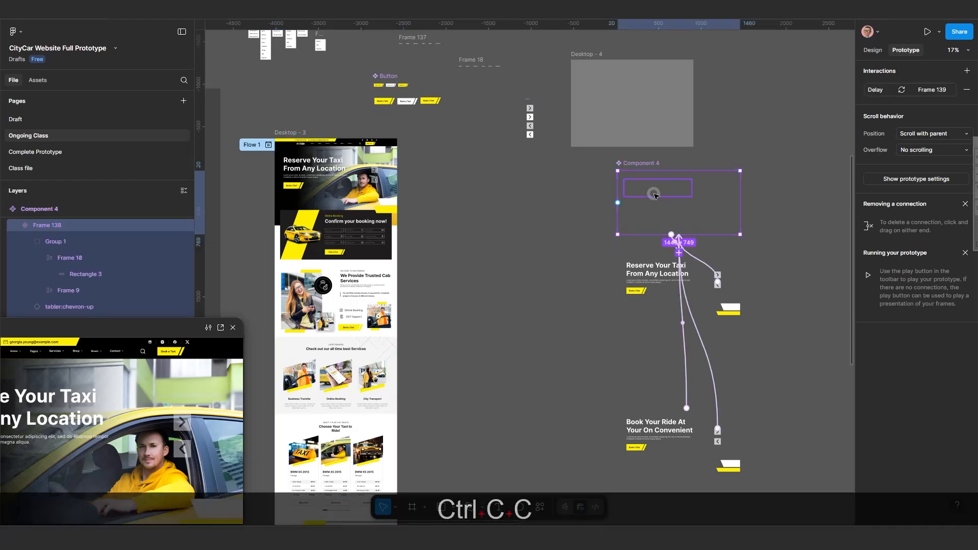
pyautogui.click(313, 176)
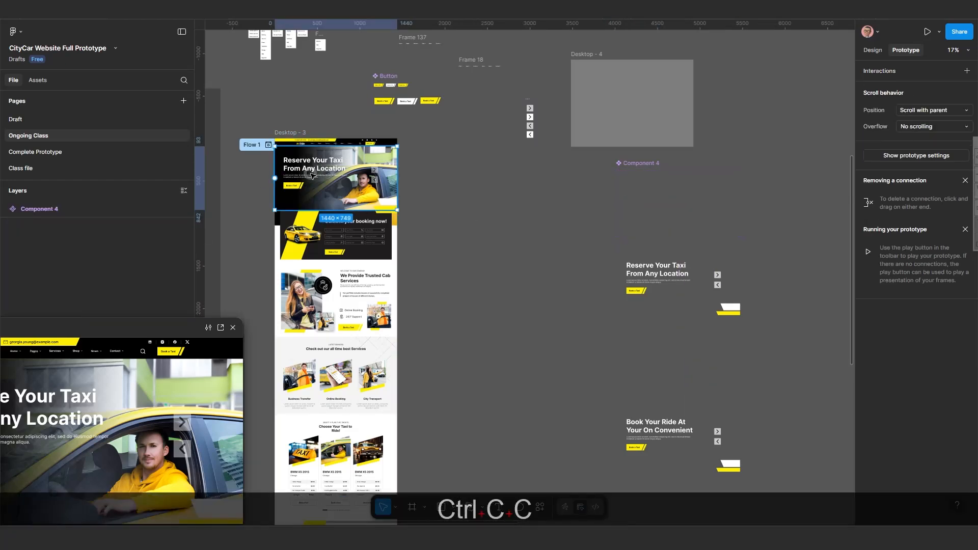
# Rename the slider component to Hero Section Component 4.
pyautogui.scroll(2, 313, 176)
pyautogui.scroll(1, 326, 176)
pyautogui.moveTo(411, 212); pyautogui.dragTo(359, 261)
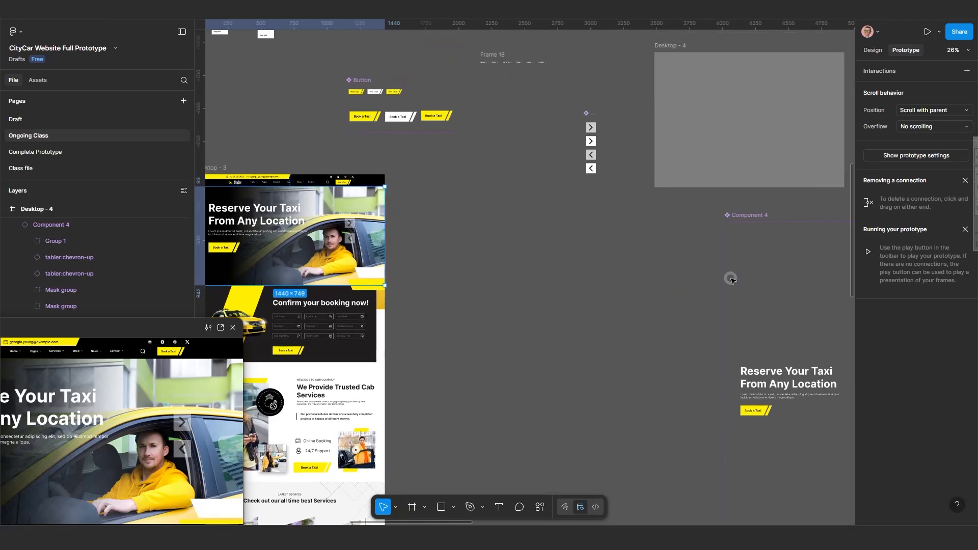
pyautogui.scroll(-2, 732, 280)
pyautogui.moveTo(705, 280); pyautogui.dragTo(583, 282)
pyautogui.scroll(2, 620, 258)
pyautogui.scroll(1, 628, 225)
pyautogui.doubleClick(625, 222)
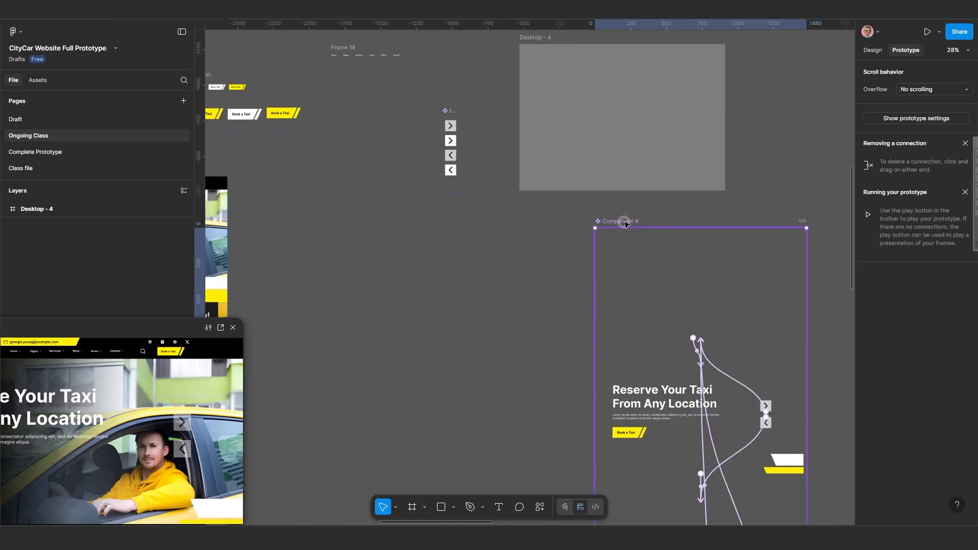
pyautogui.click(595, 221)
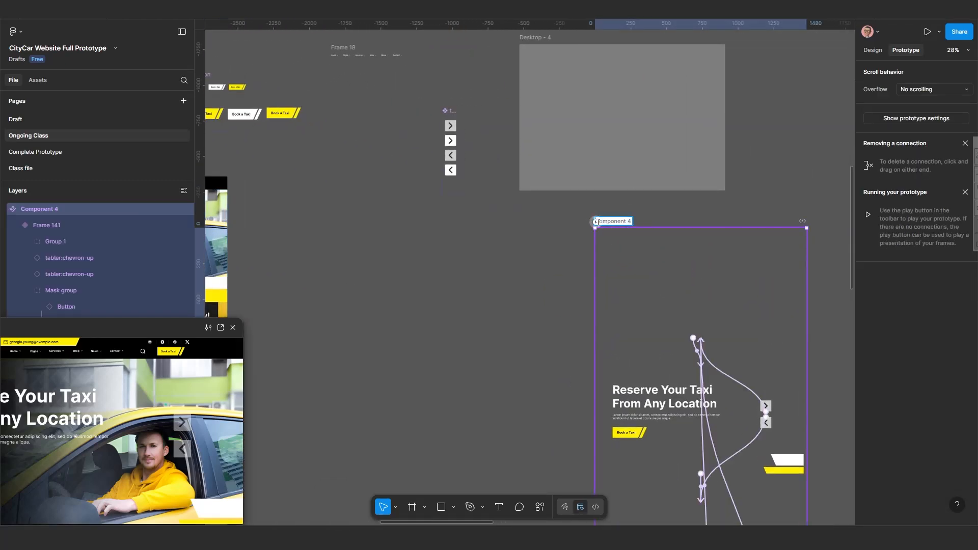
pyautogui.write('Here')
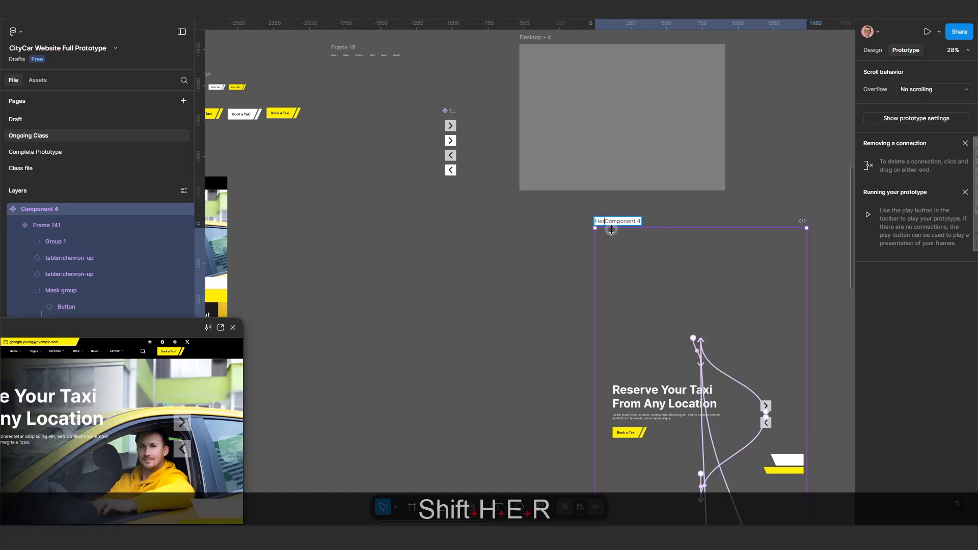
pyautogui.press('BackSpace')
pyautogui.write('o S')
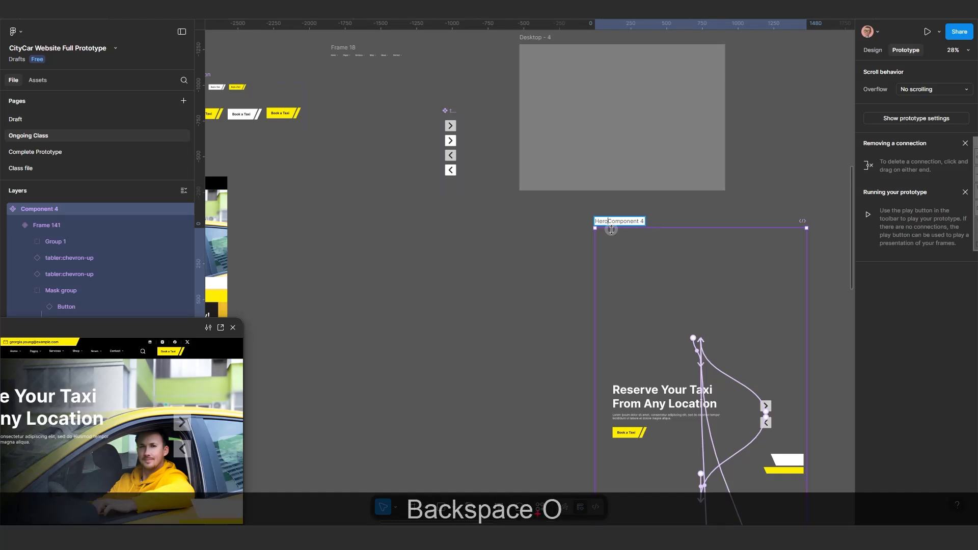
pyautogui.write('ection')
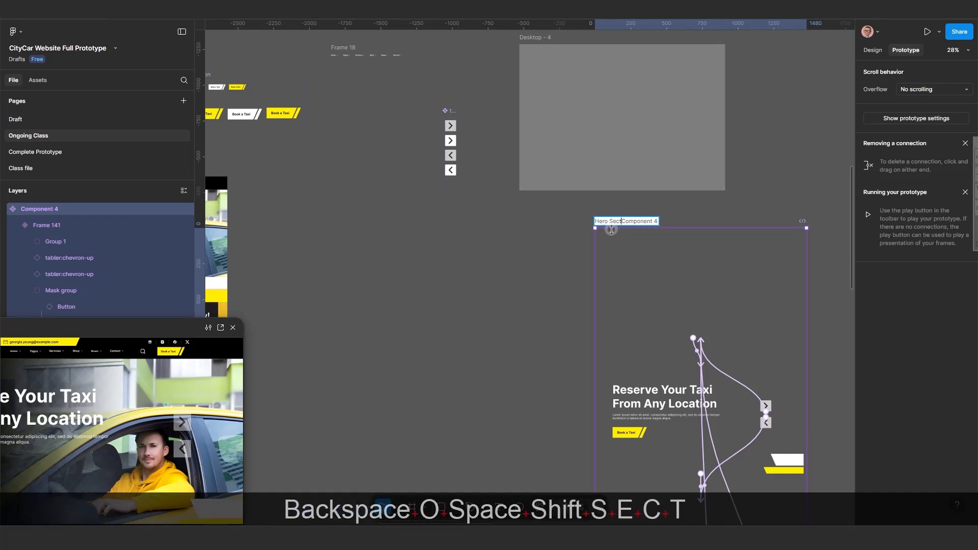
pyautogui.press('Return')
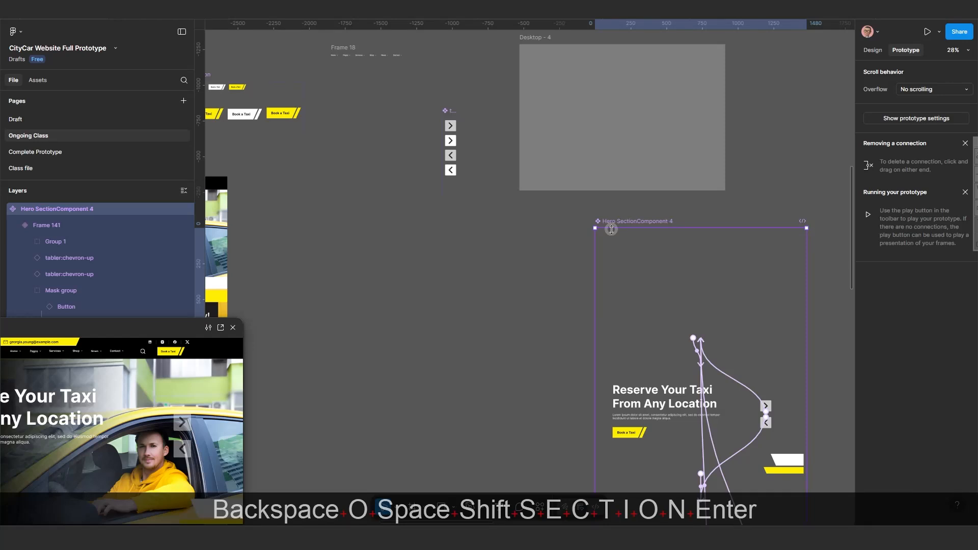
pyautogui.click(480, 225)
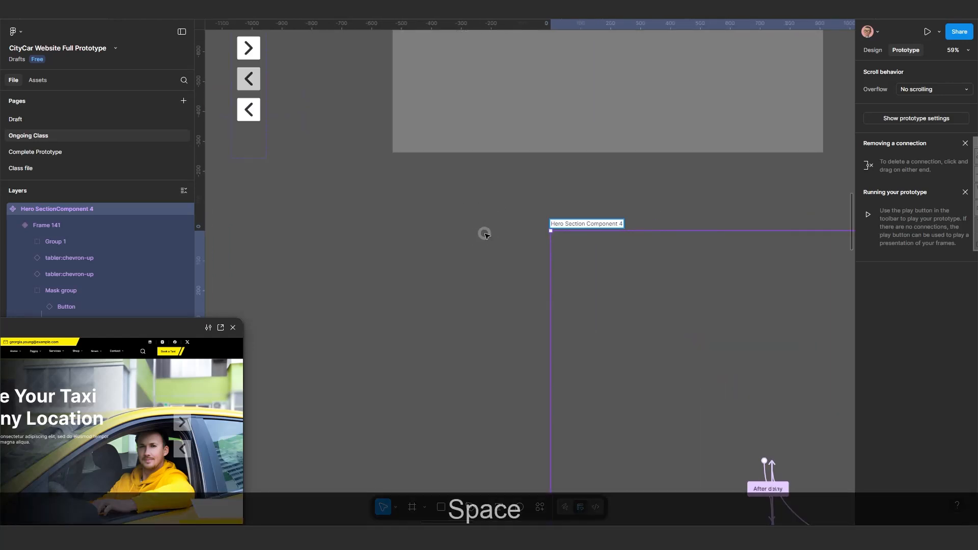
pyautogui.click(481, 245)
# Copy the Hero Section Component 4 and paste it to replace the hero section of Desktop - 3.
pyautogui.scroll(-7, 481, 264)
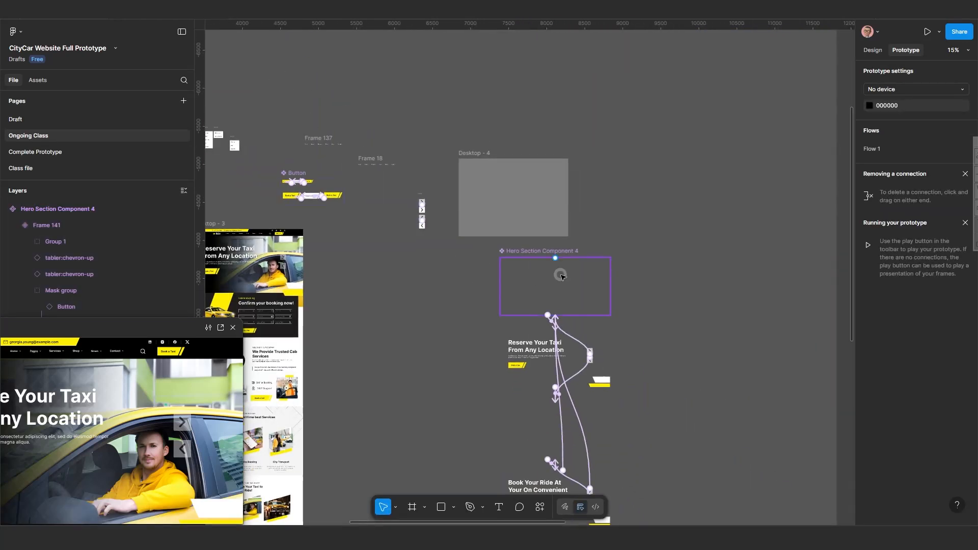
pyautogui.click(562, 277)
pyautogui.hotkey('ctrl', 'c')
pyautogui.hotkey('ctrl', 'c')
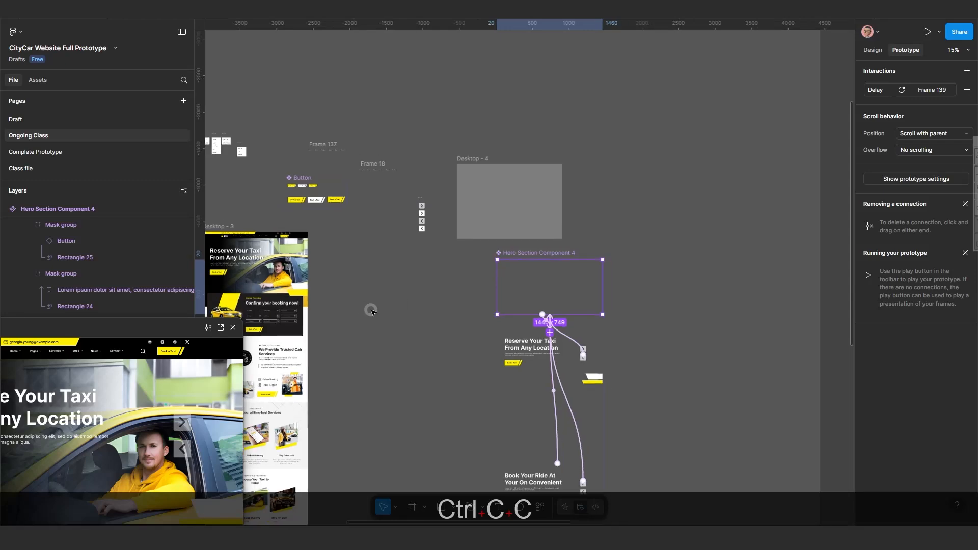
pyautogui.scroll(-2, 371, 309)
pyautogui.moveTo(371, 310); pyautogui.dragTo(470, 309)
pyautogui.scroll(4, 370, 287)
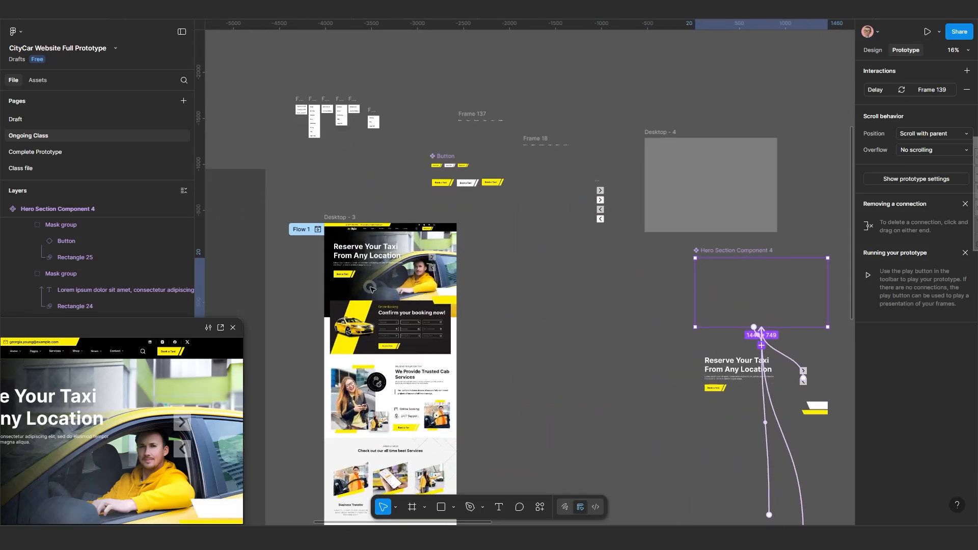
pyautogui.scroll(2, 372, 290)
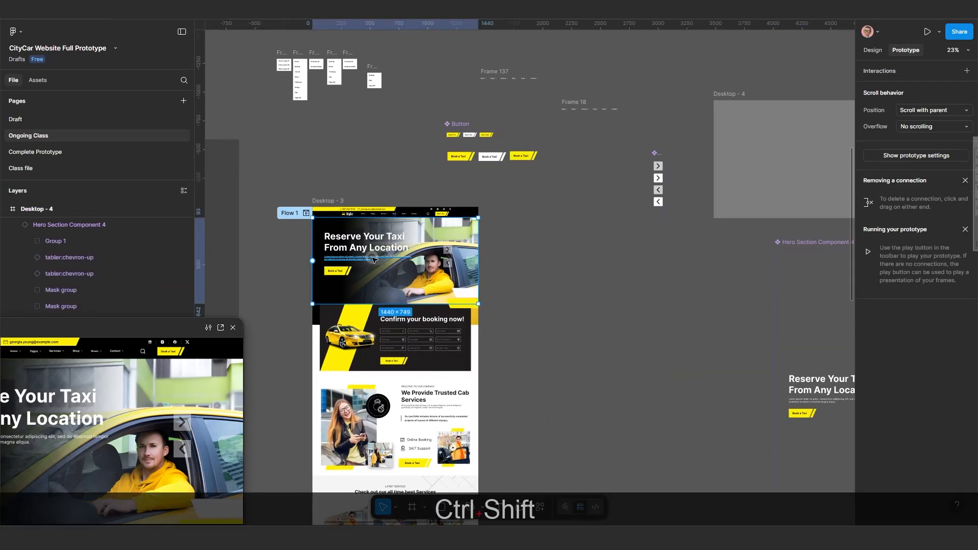
pyautogui.hotkey('ctrl', 'shift', 'r')
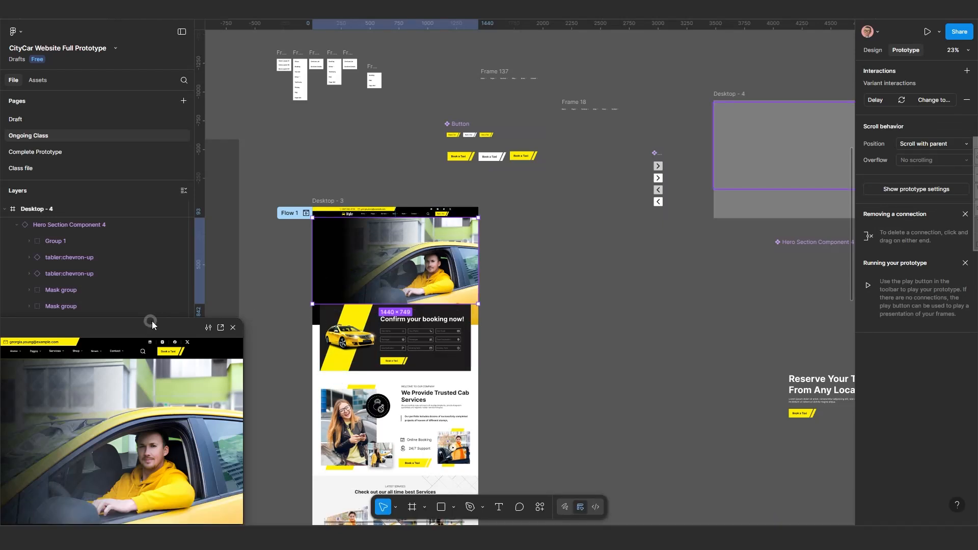
# Test the replaced hero slider in the prototype preview by clicking its next and previous arrows.
pyautogui.moveTo(179, 327); pyautogui.dragTo(695, 196)
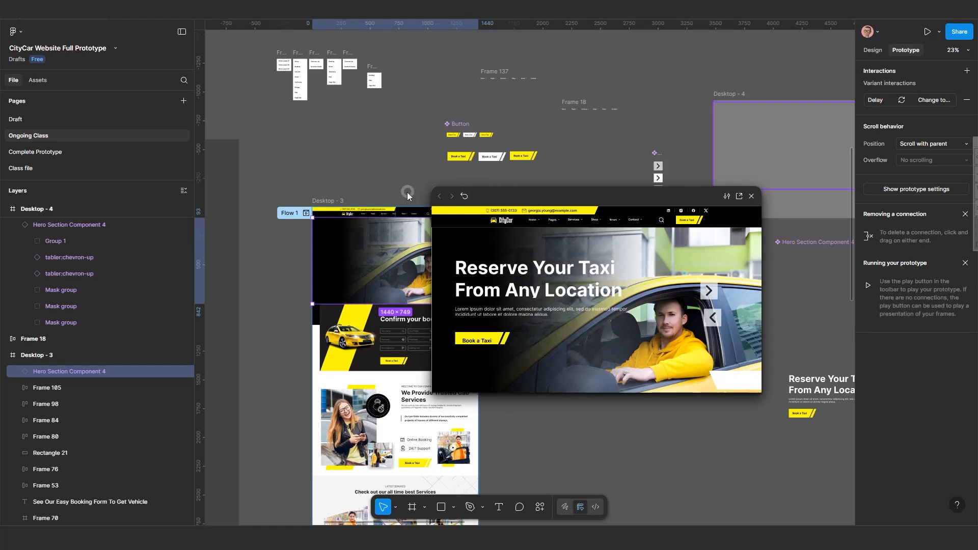
pyautogui.moveTo(528, 205); pyautogui.dragTo(227, 145)
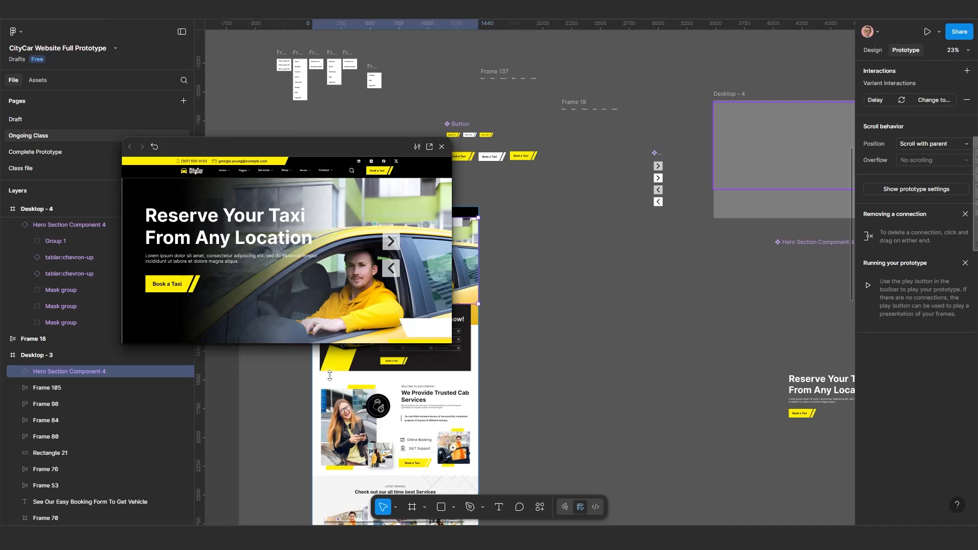
pyautogui.moveTo(329, 375); pyautogui.dragTo(319, 417)
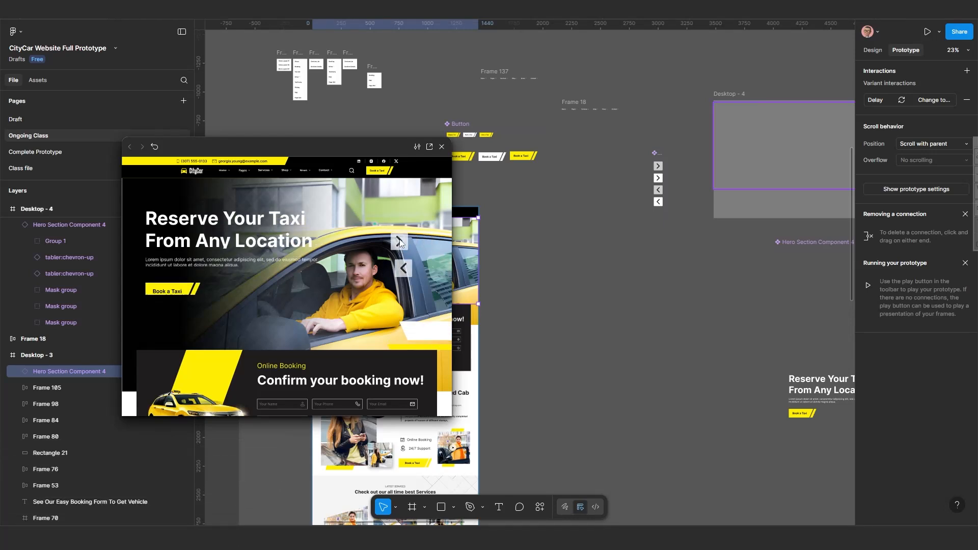
pyautogui.click(394, 273)
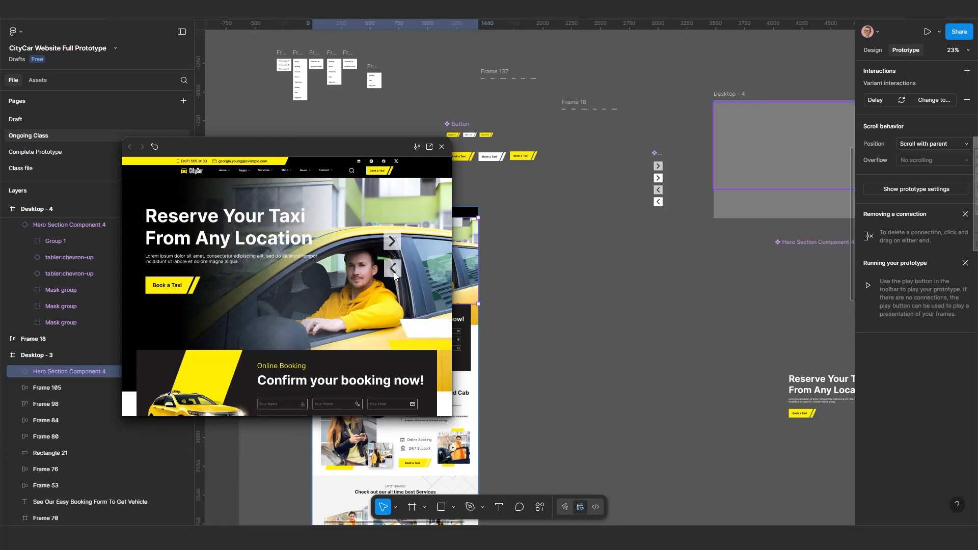
pyautogui.click(391, 240)
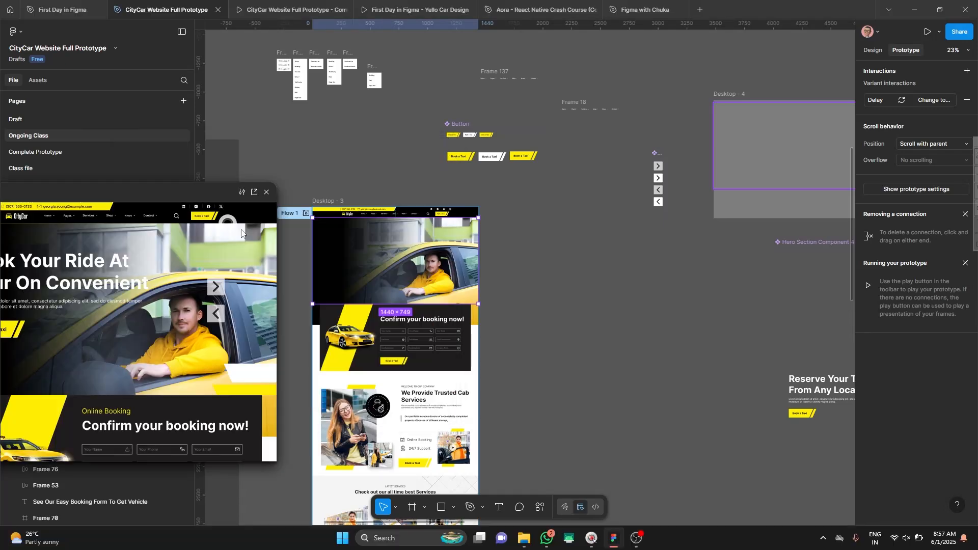
pyautogui.scroll(-4, 513, 273)
pyautogui.moveTo(576, 306); pyautogui.dragTo(427, 211)
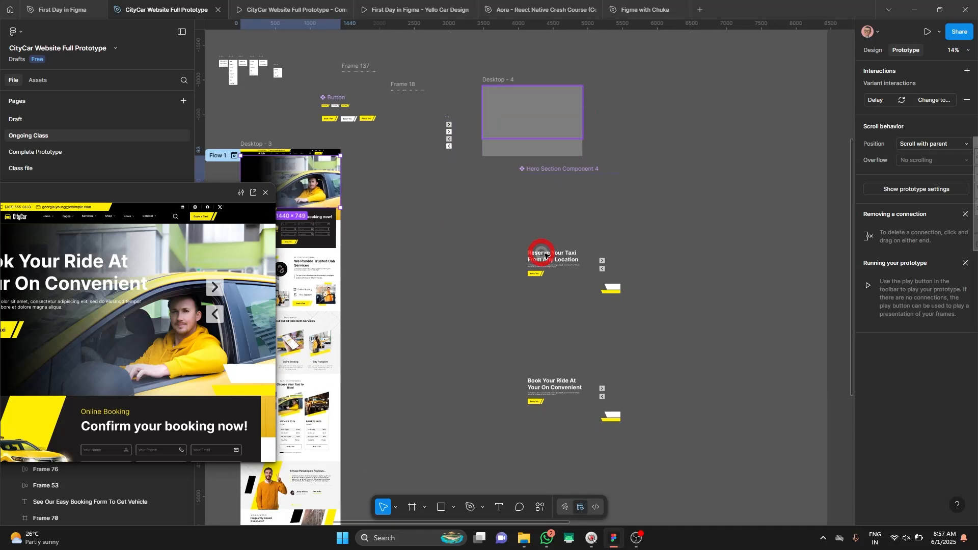
pyautogui.scroll(-3, 541, 253)
pyautogui.moveTo(550, 256); pyautogui.dragTo(587, 159)
pyautogui.scroll(-2, 438, 222)
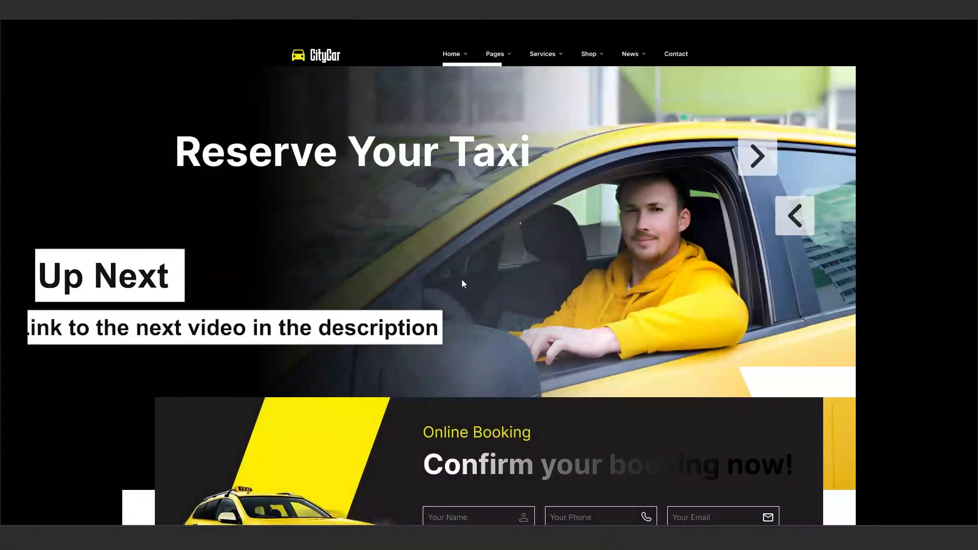
# Scroll down through the CityCar prototype page in the presentation view.
pyautogui.scroll(-3, 462, 281)
pyautogui.scroll(-5, 601, 323)
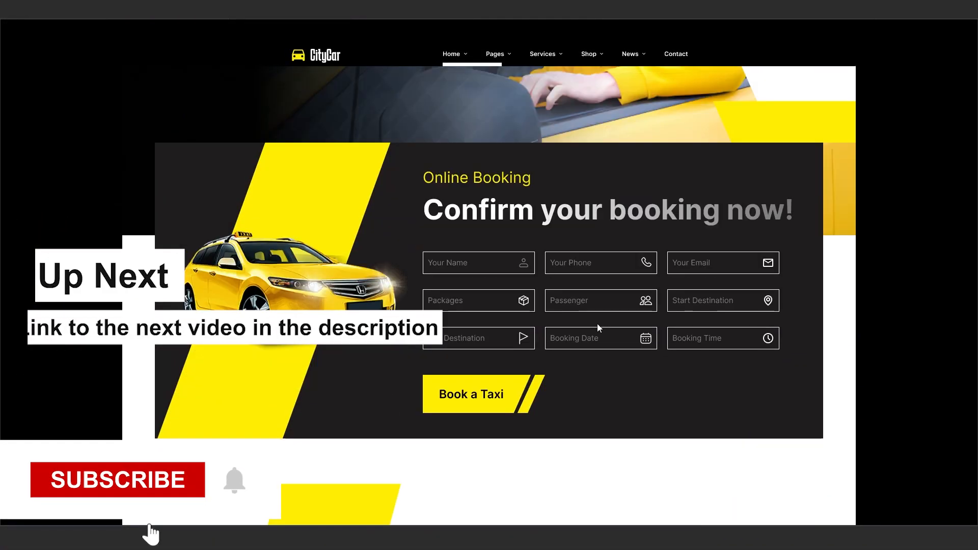
pyautogui.scroll(-5, 475, 390)
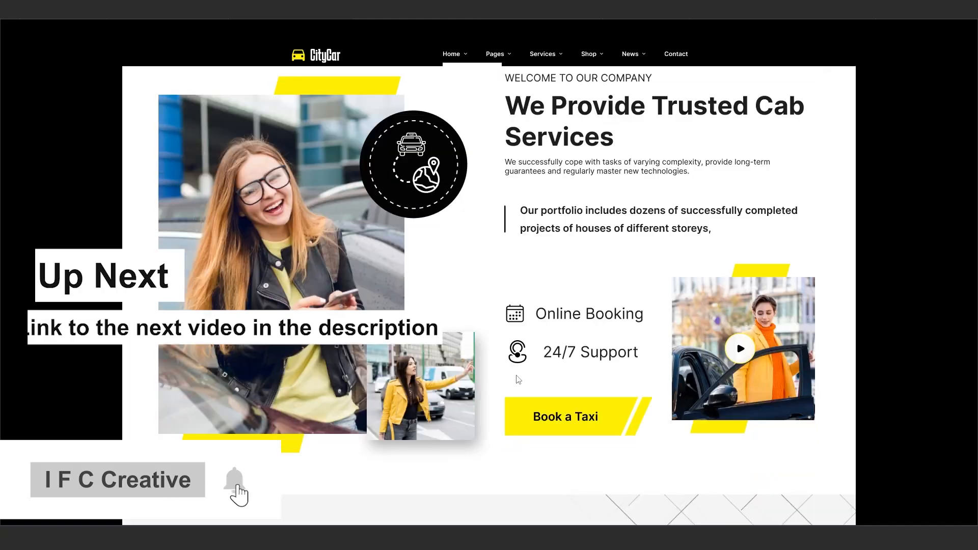
pyautogui.scroll(-10, 474, 341)
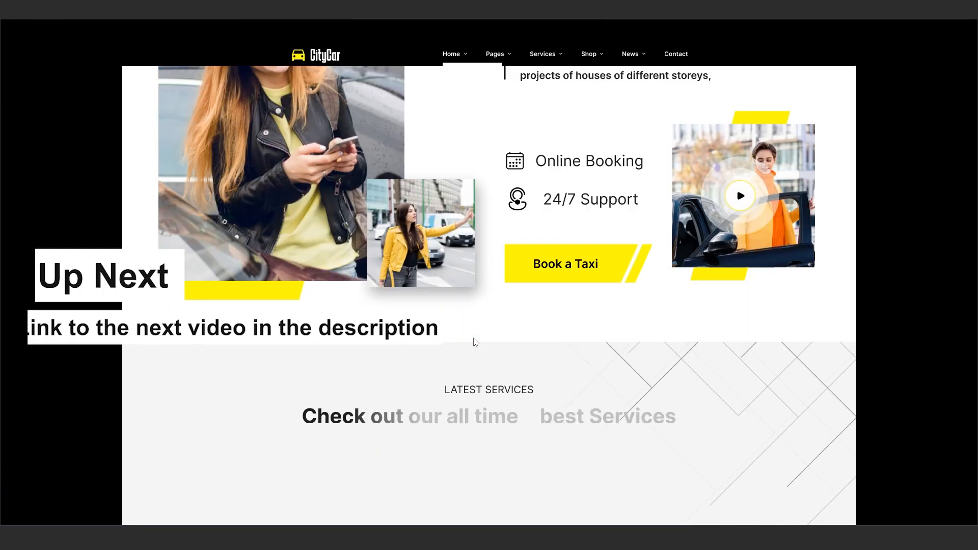